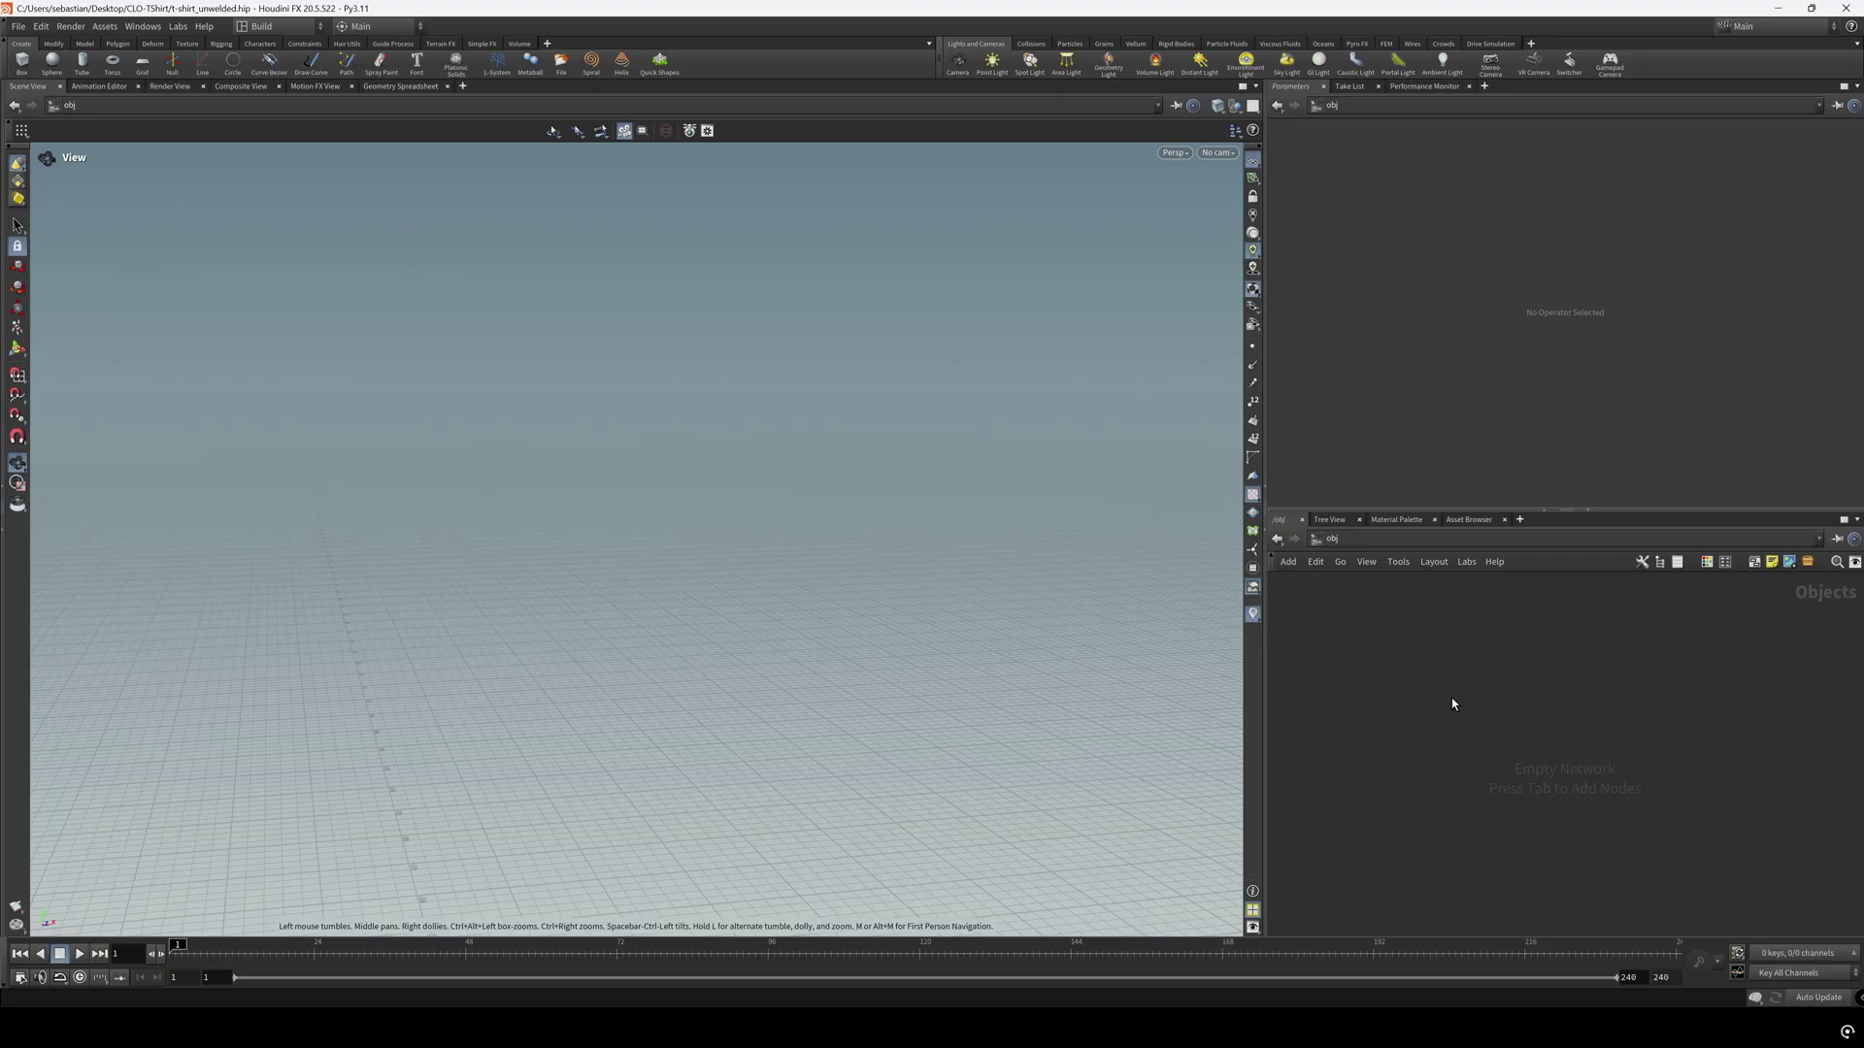
Create a Geometry object, rename it simulation, and enter its network
key(Tab)
text(geo)
key(Return)
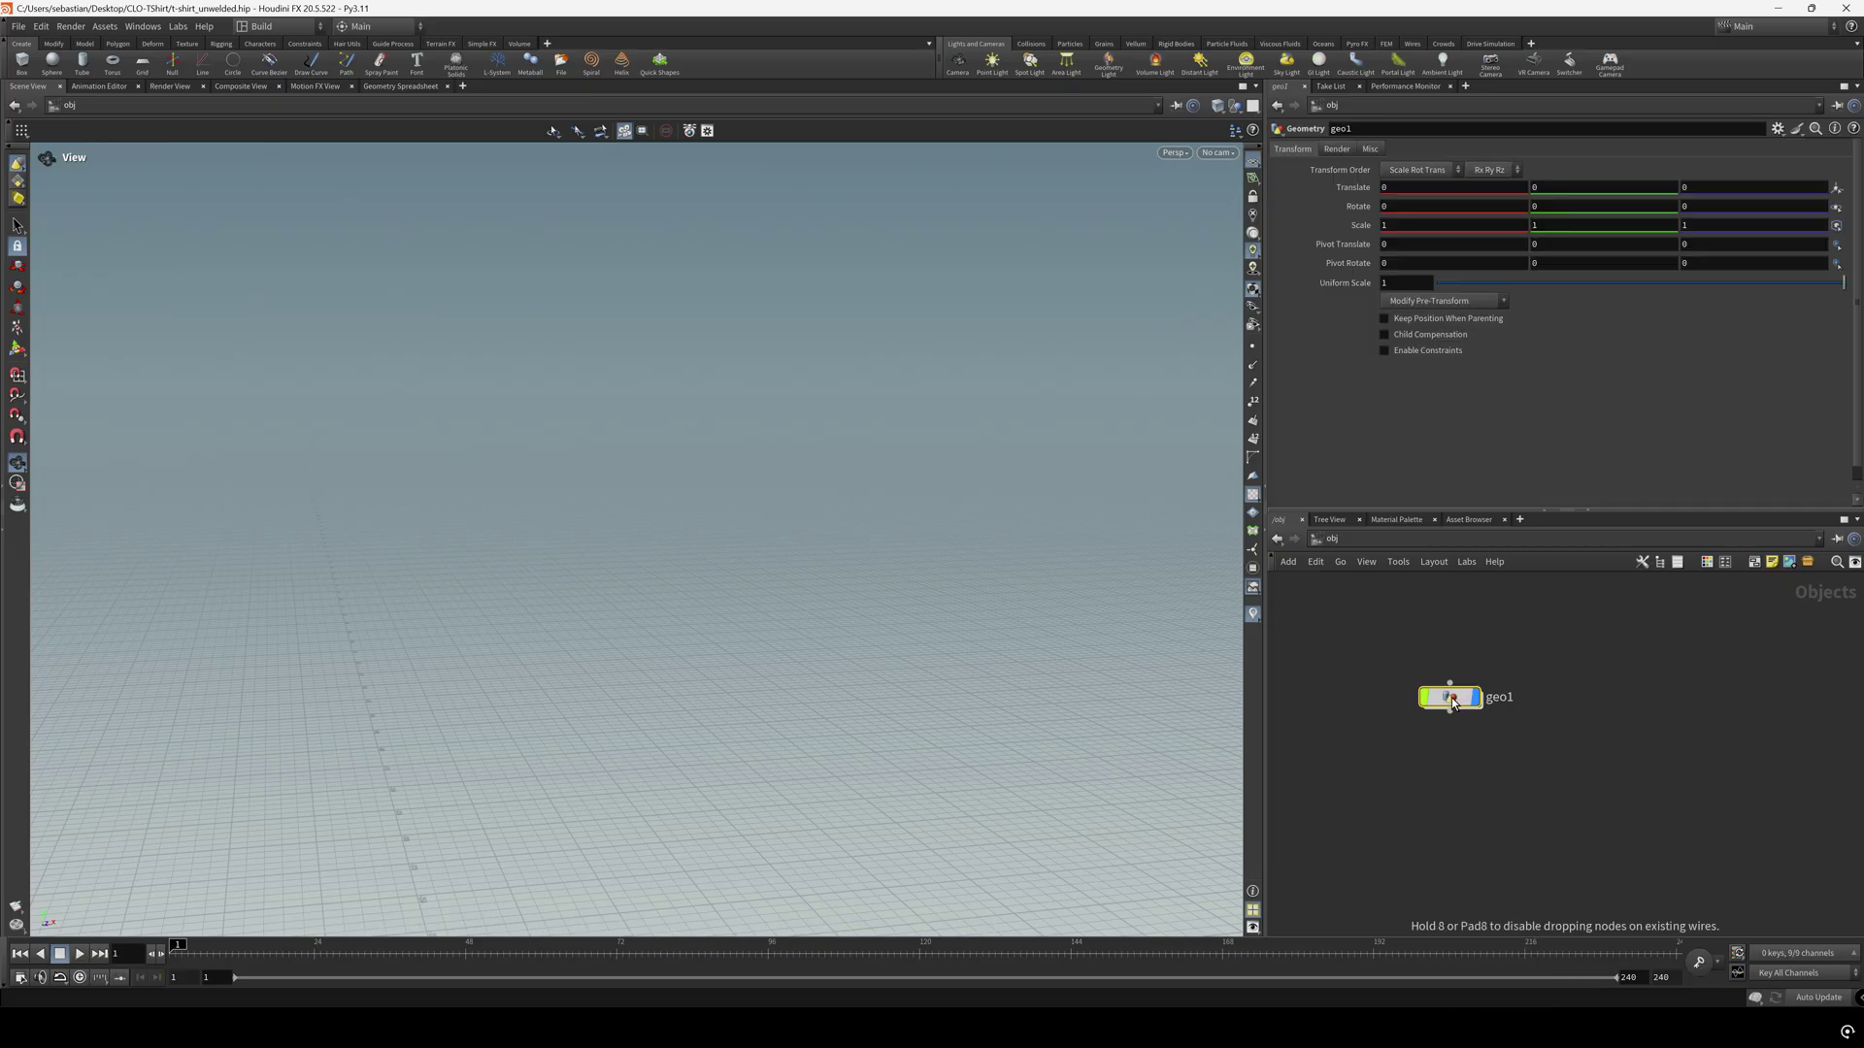
double_click(1501, 697)
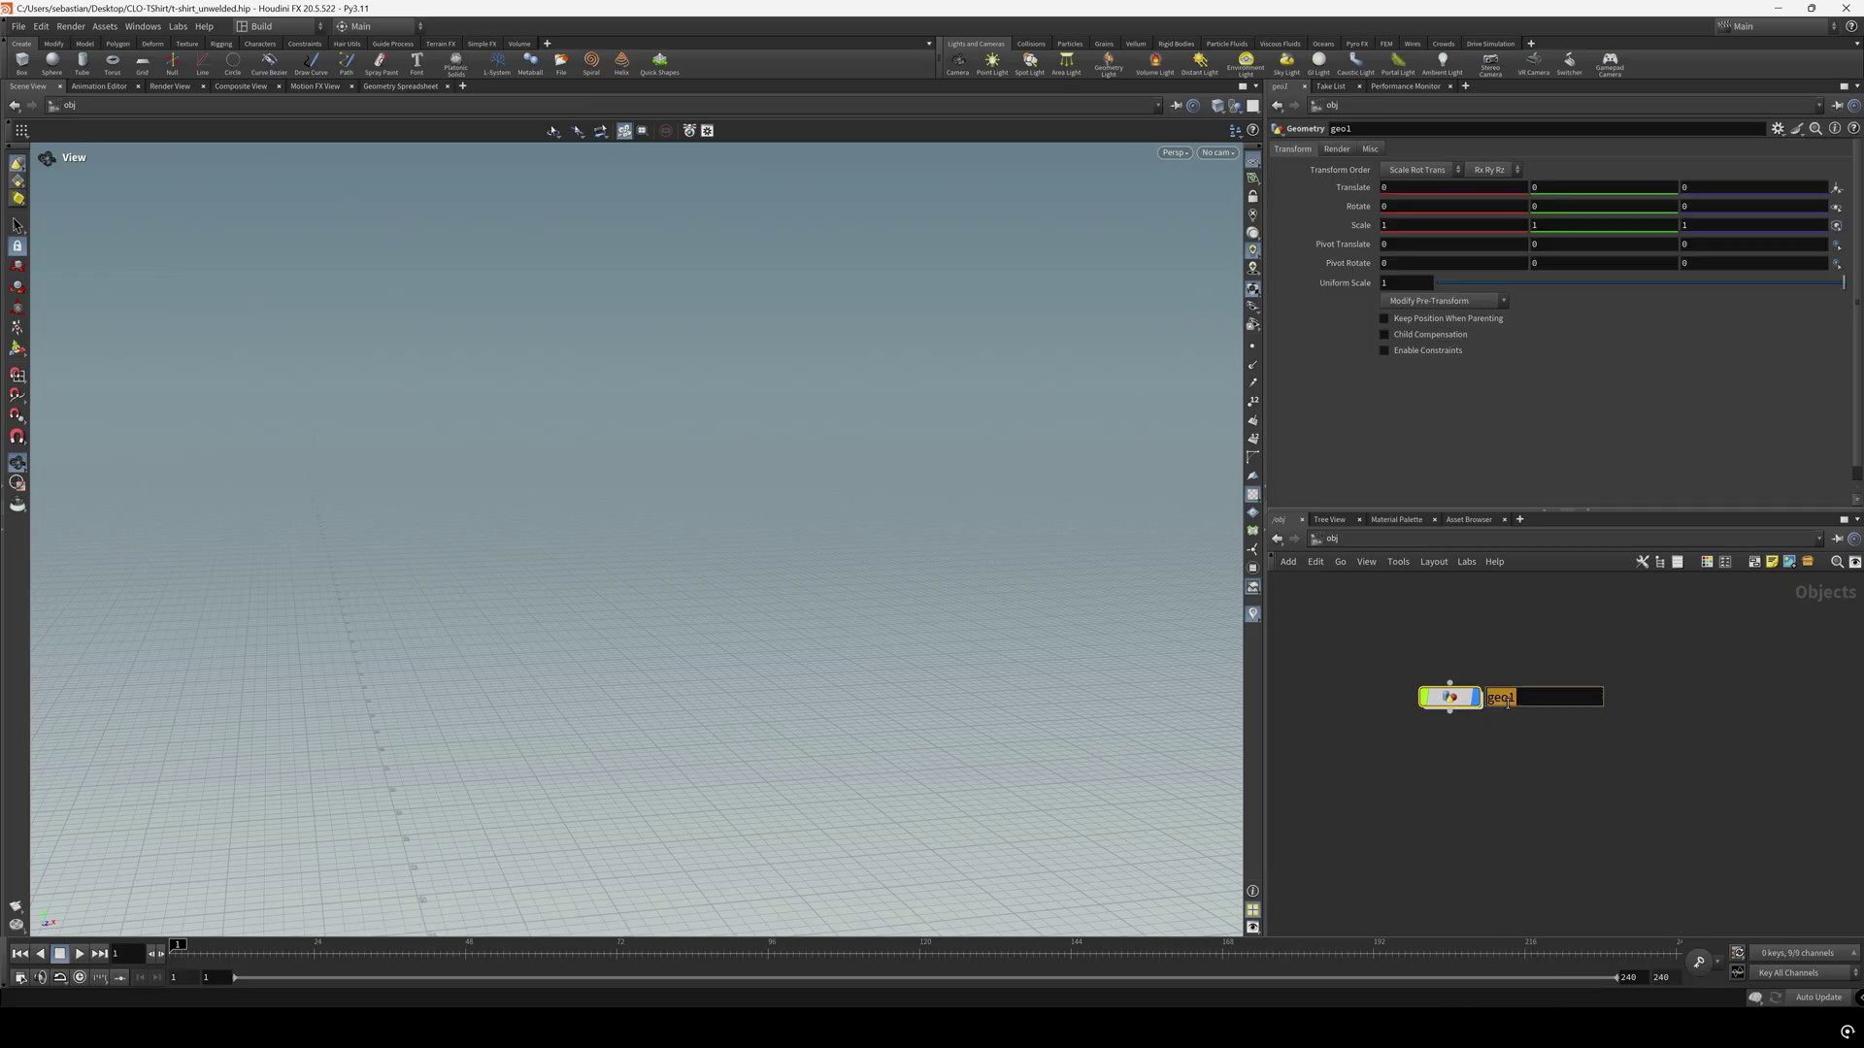
text(simulation)
key(Return)
key(Return)
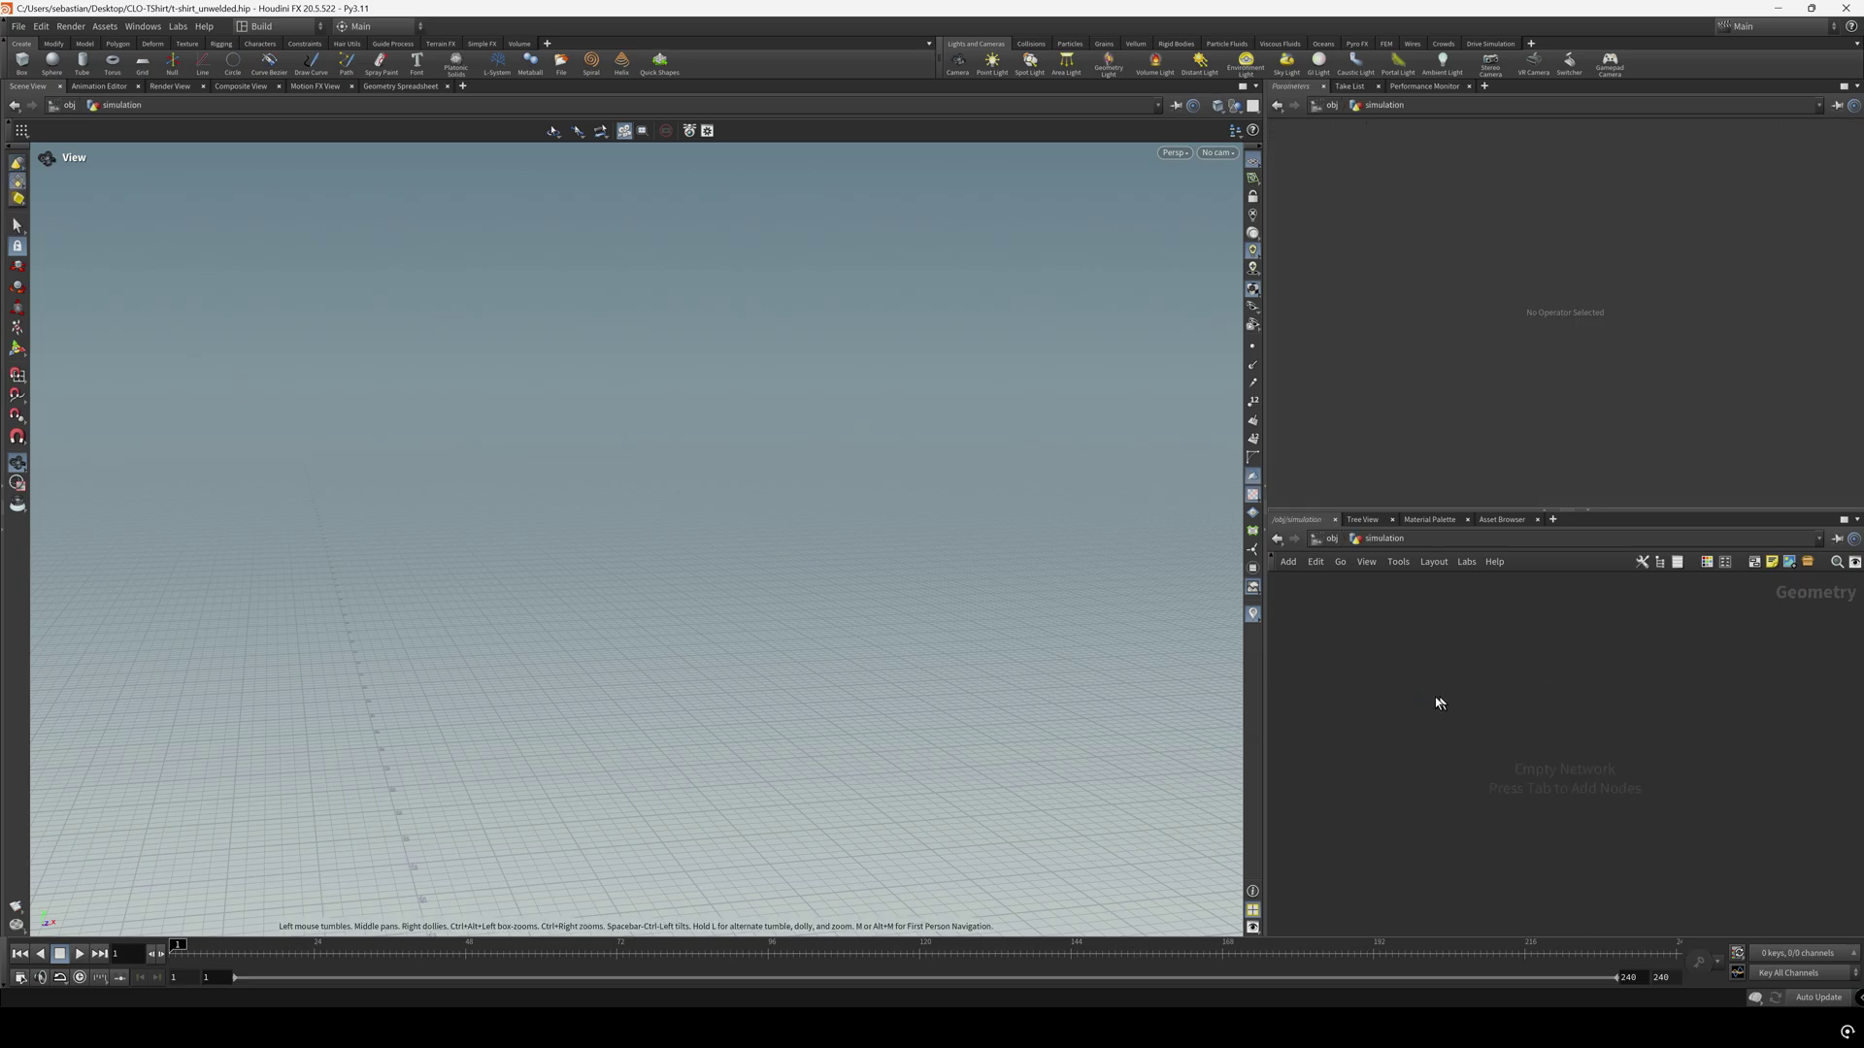
Add a File node in the simulation network and load t-shirt_unwelded.obj from the $HIP folder
key(Tab)
text(file)
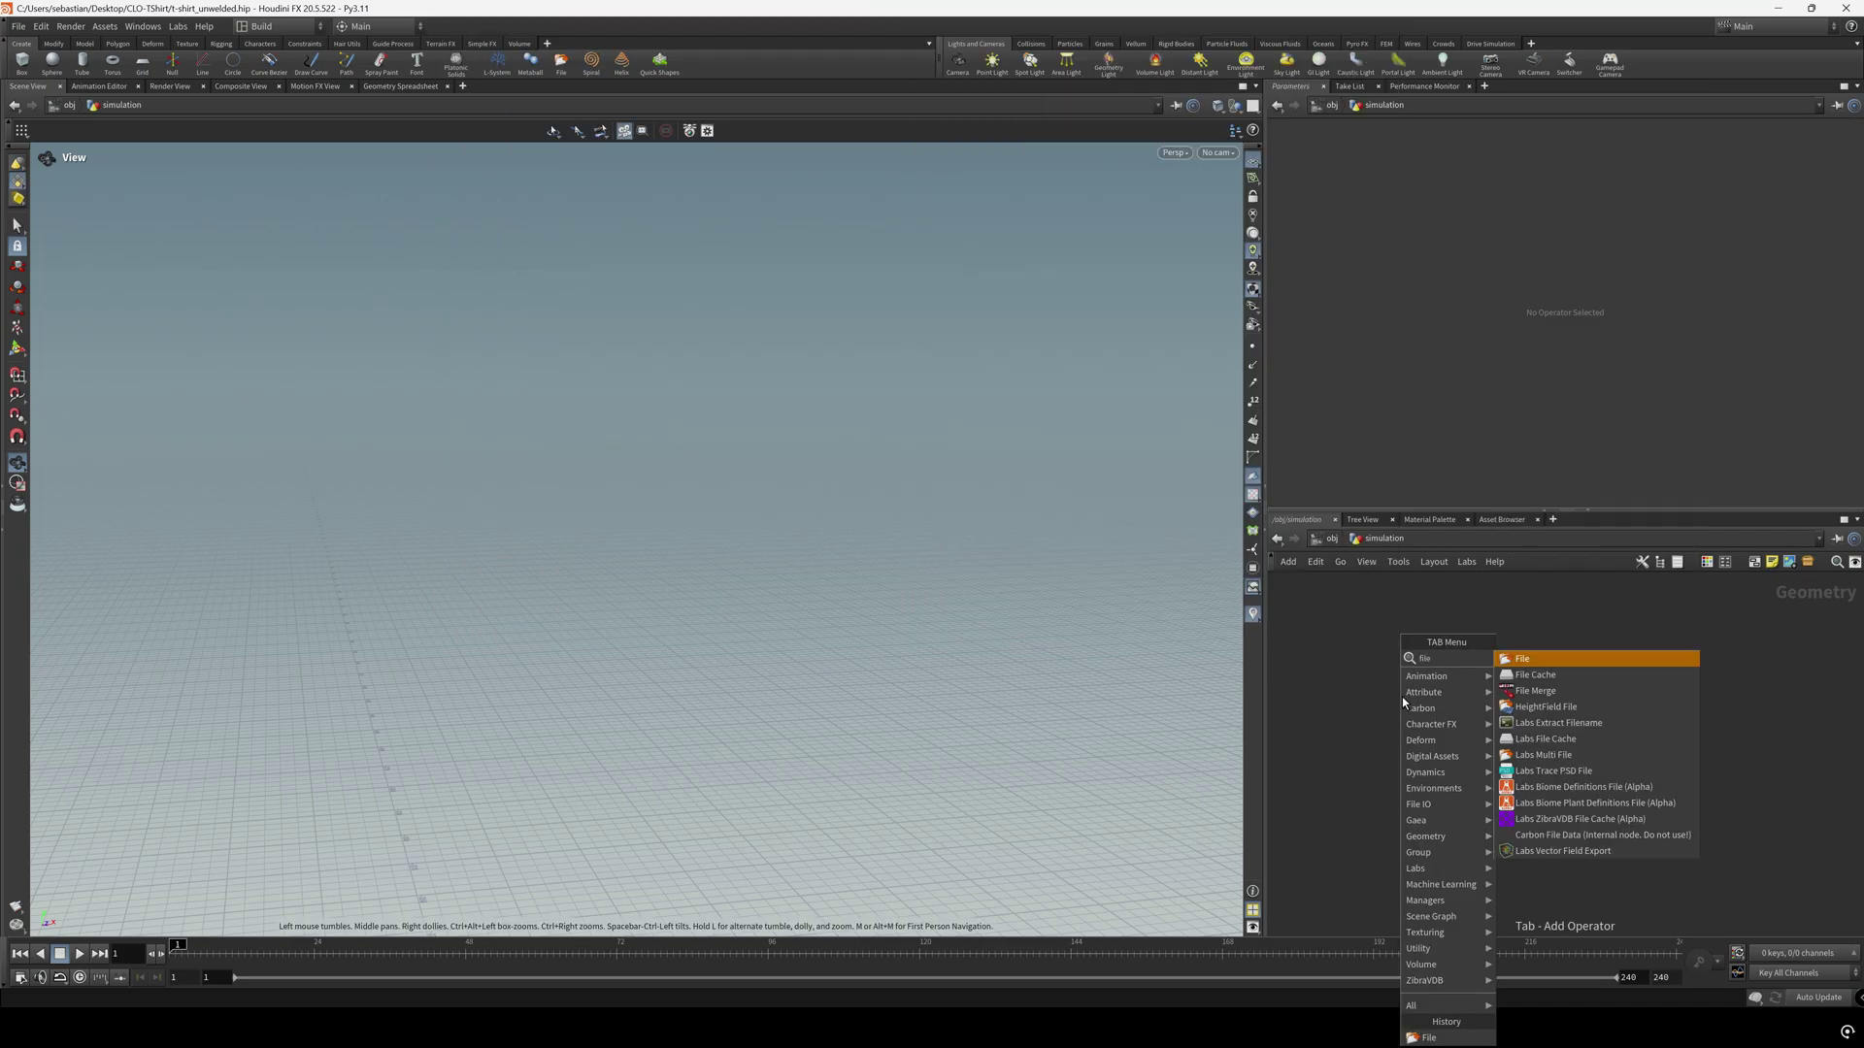
key(Return)
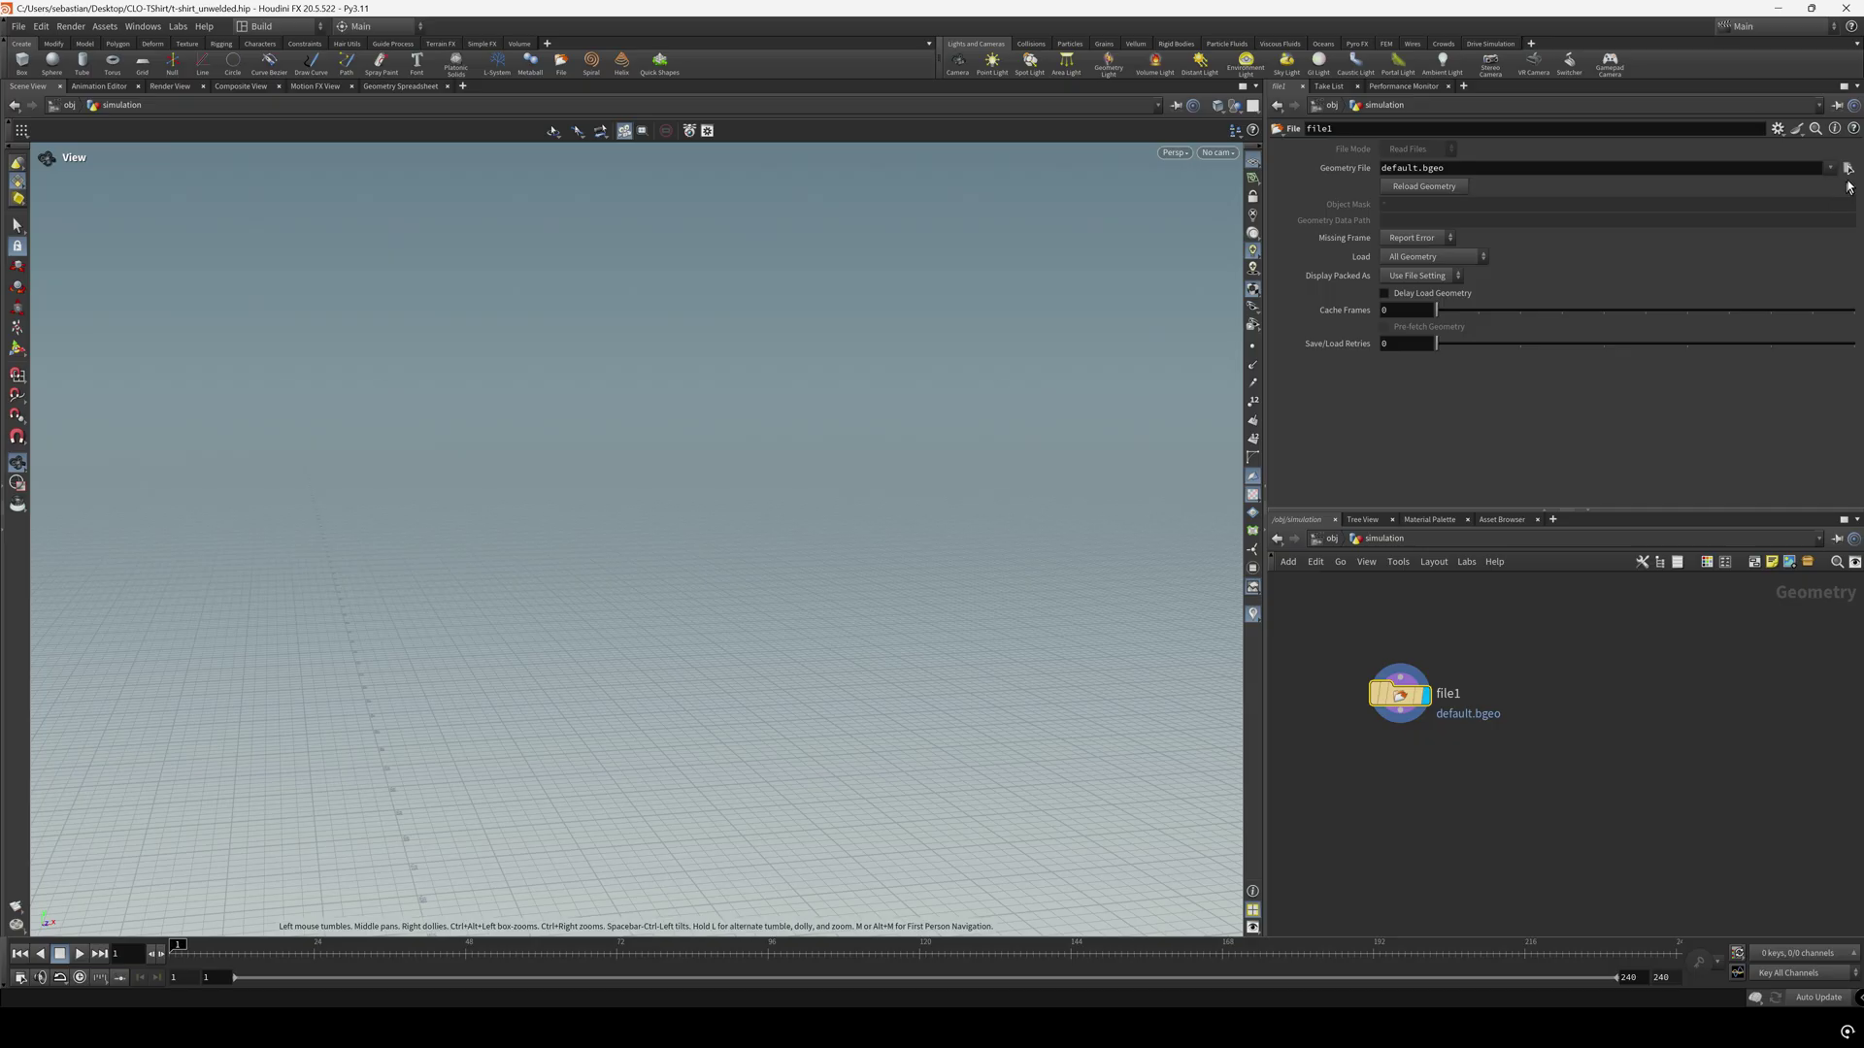
click(1848, 168)
scroll(1547, 212, down, 5)
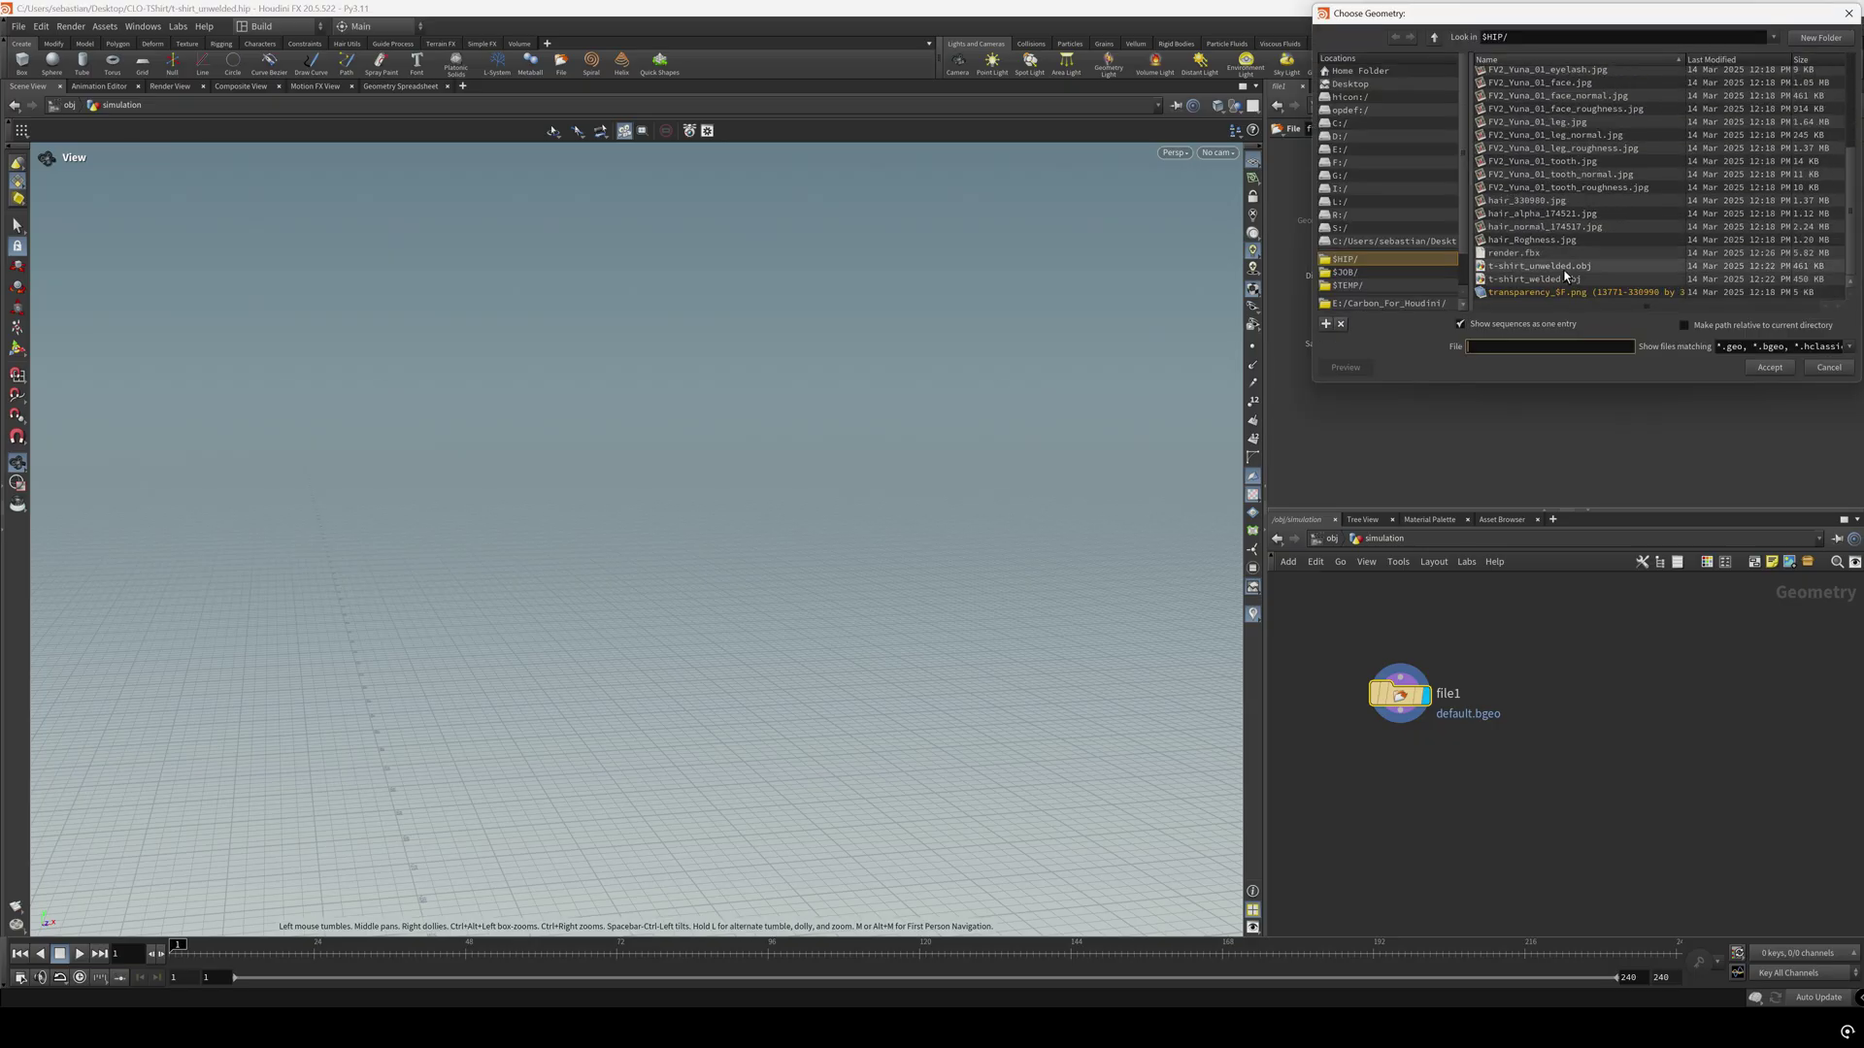
double_click(1564, 267)
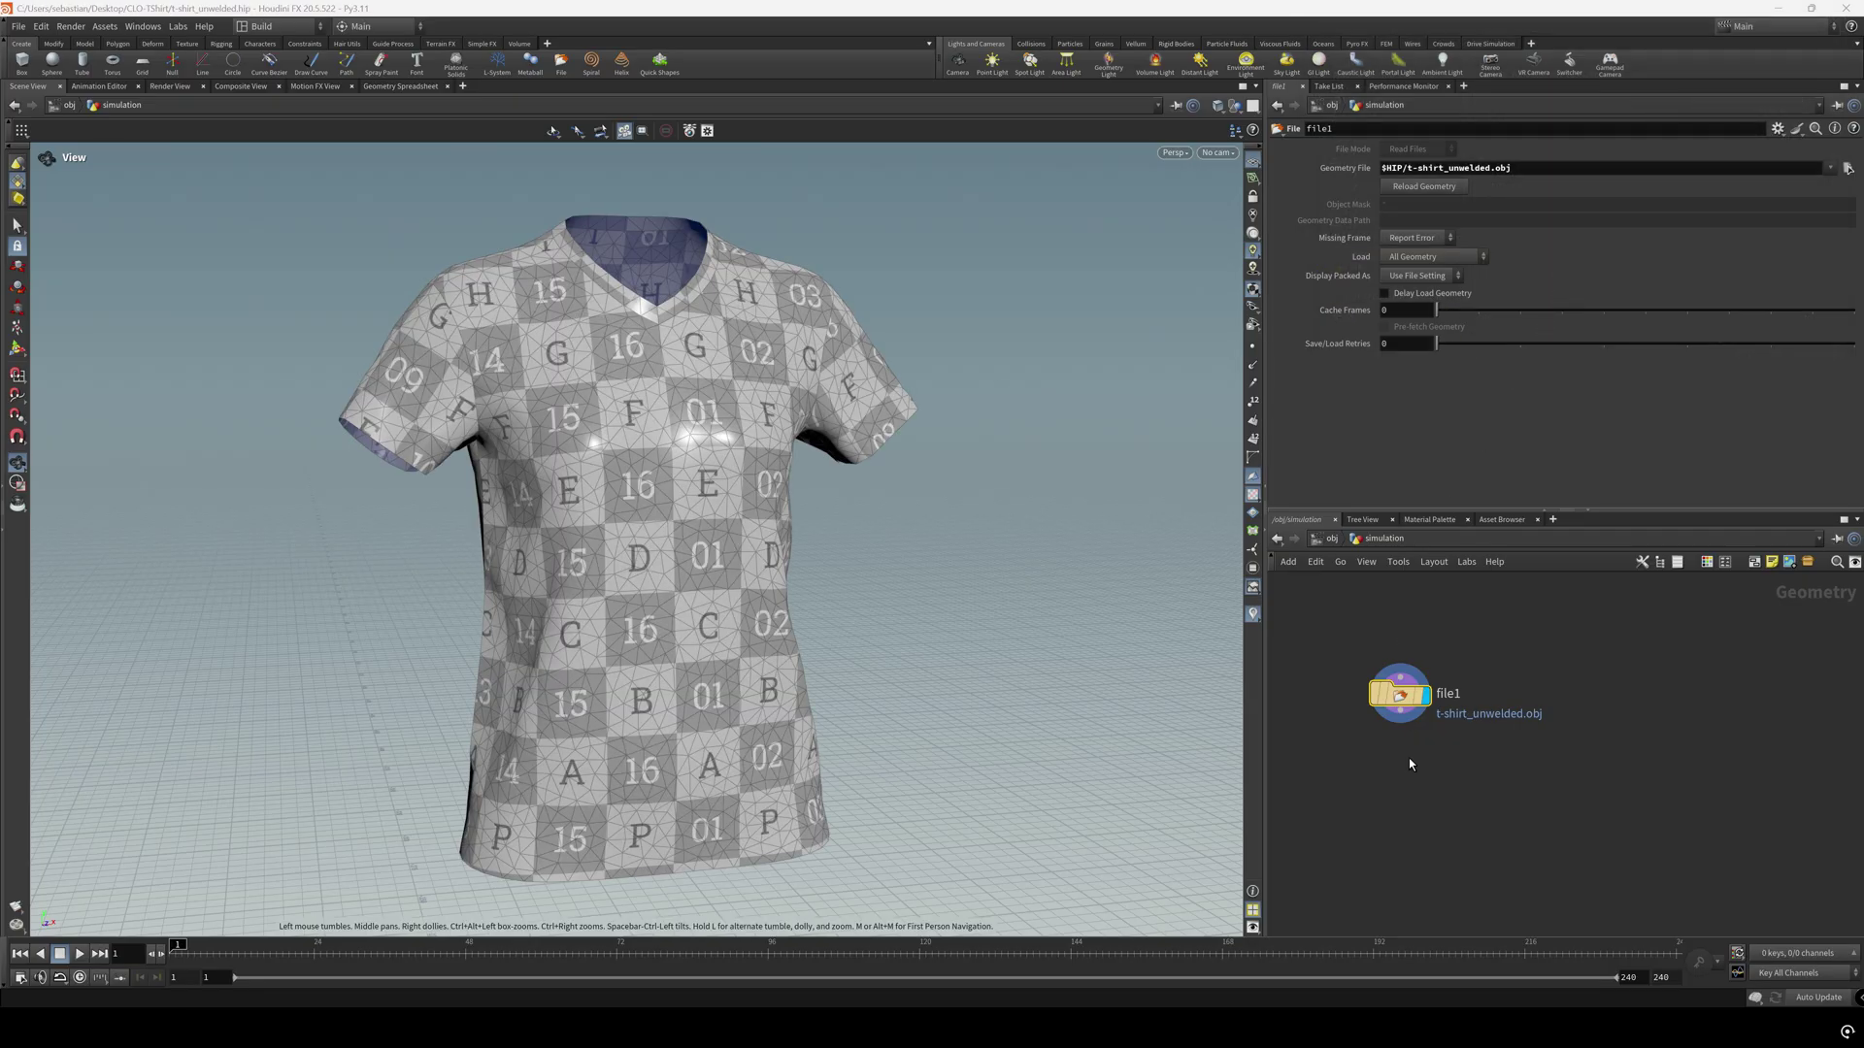
Hide the UV checker texture on the T-shirt and switch the viewport lighting so the mesh shows without glossy highlights
drag(940, 608, 891, 602)
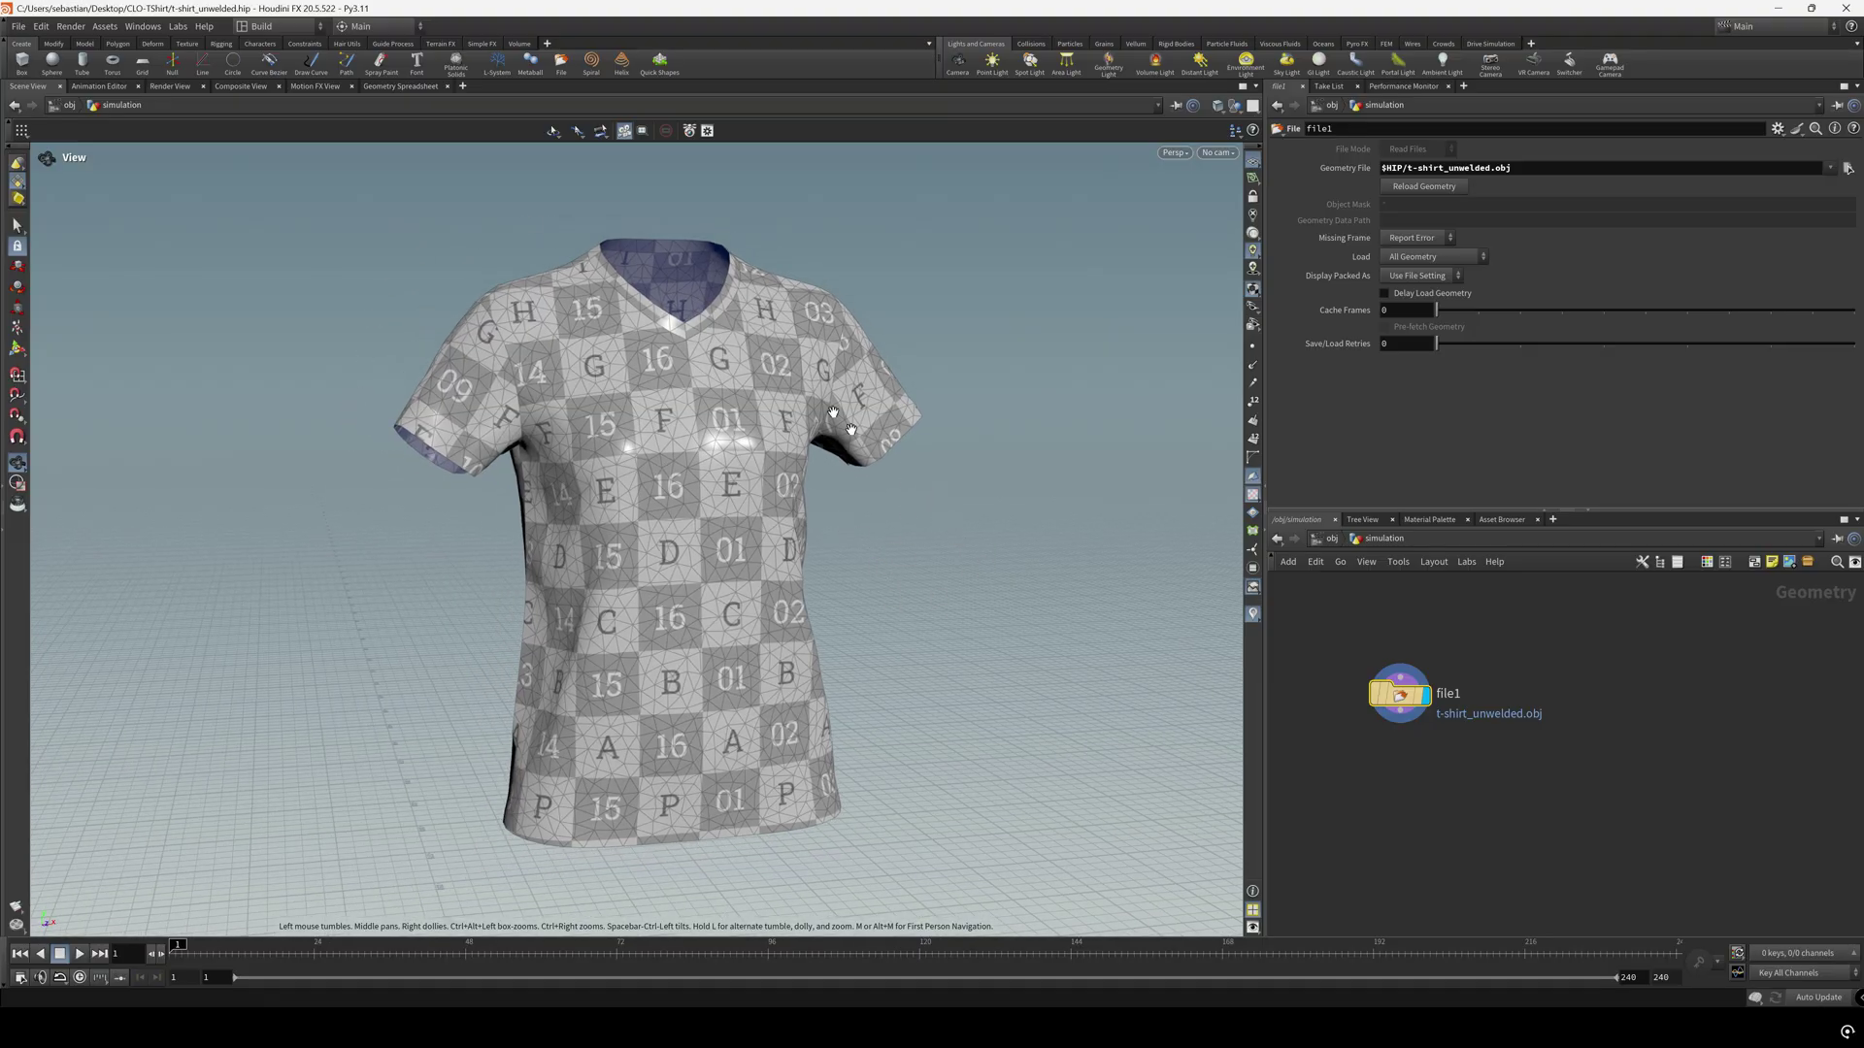
click(1252, 496)
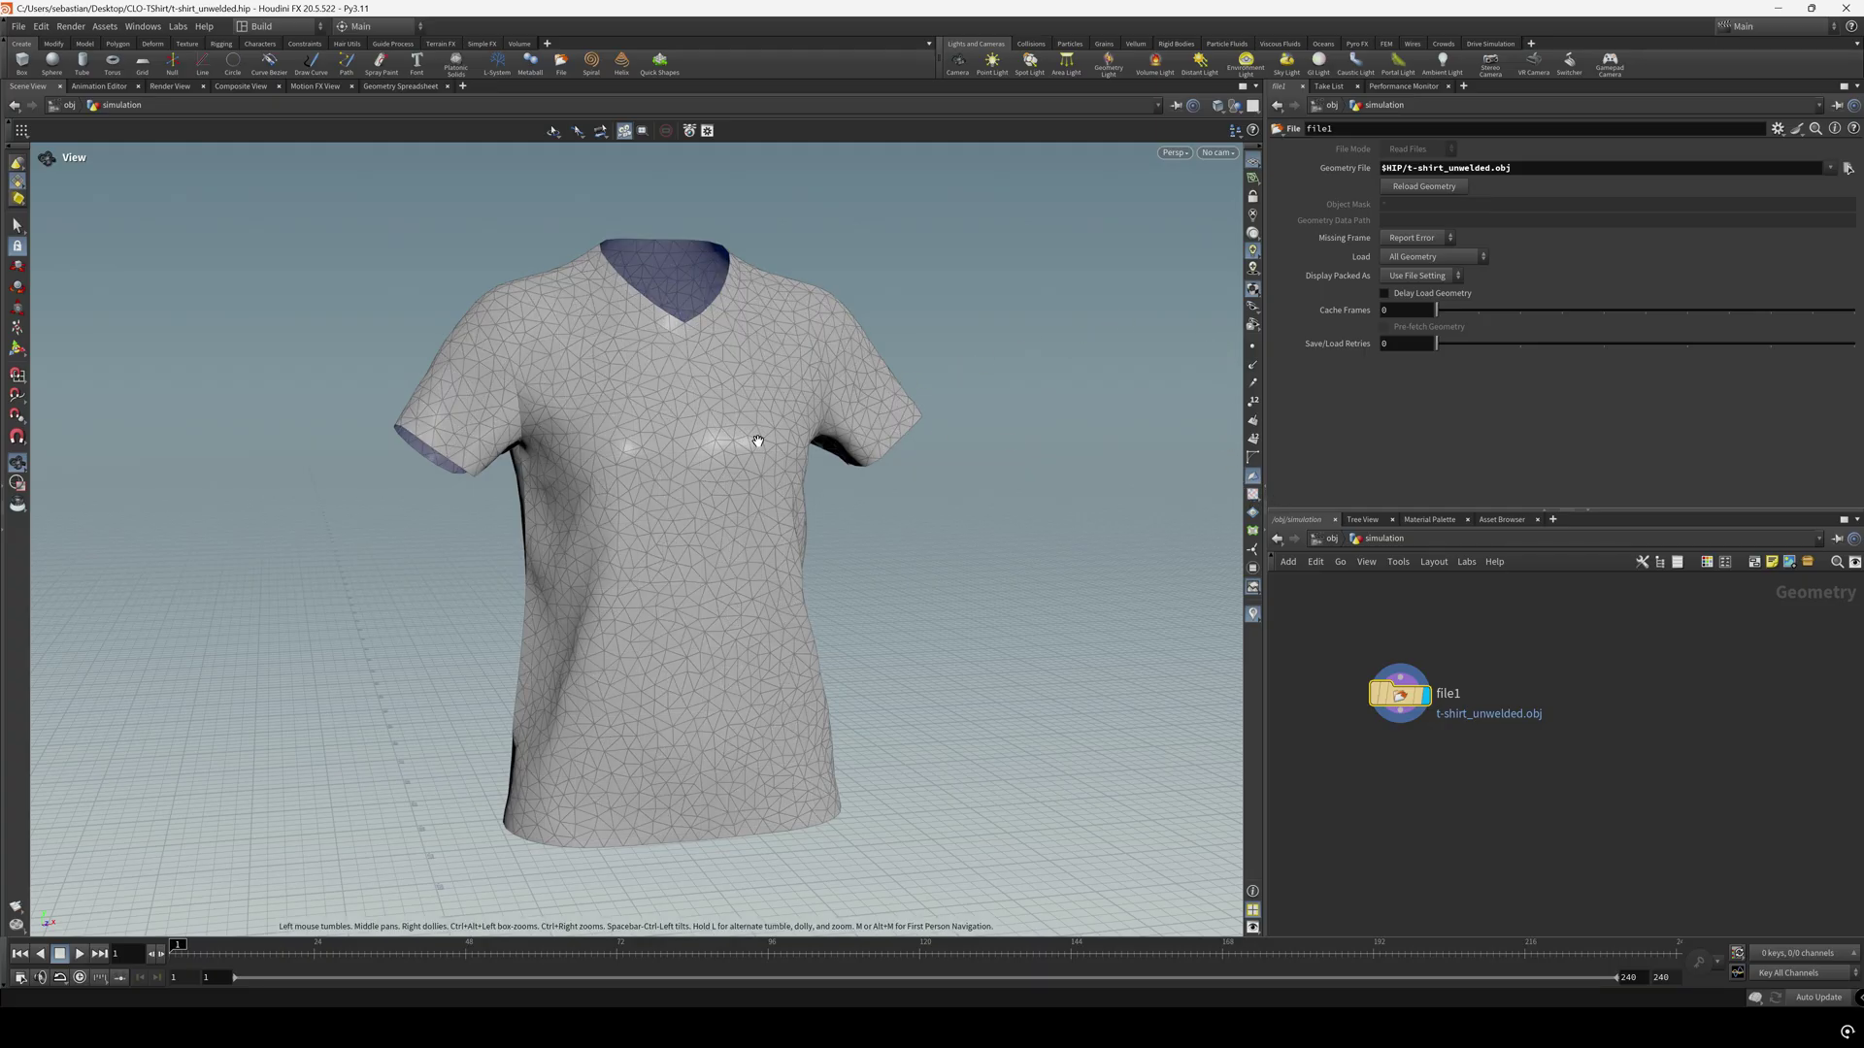
click(1253, 251)
drag(934, 486, 888, 482)
middle_drag(1521, 856, 1502, 726)
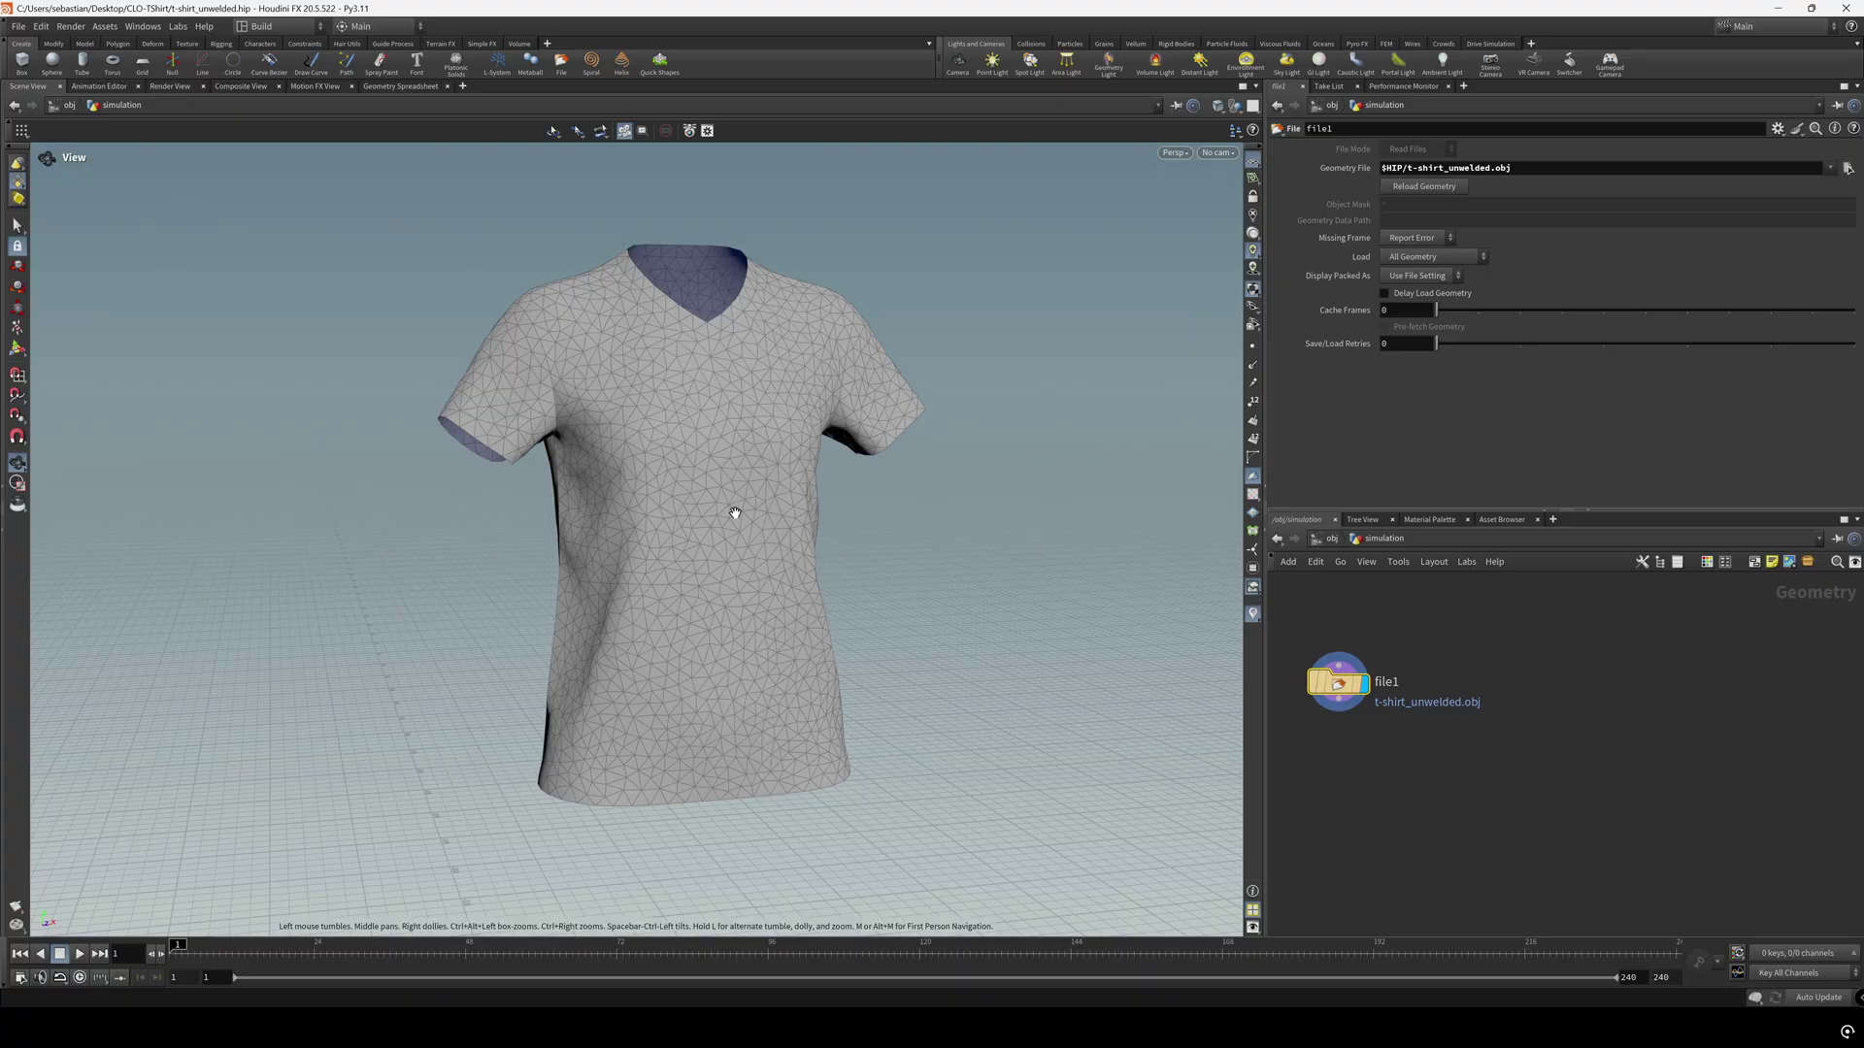
Inspect the T-shirt's pattern pieces in the UV view, return to the perspective view, and save the scene
drag(776, 521, 778, 508)
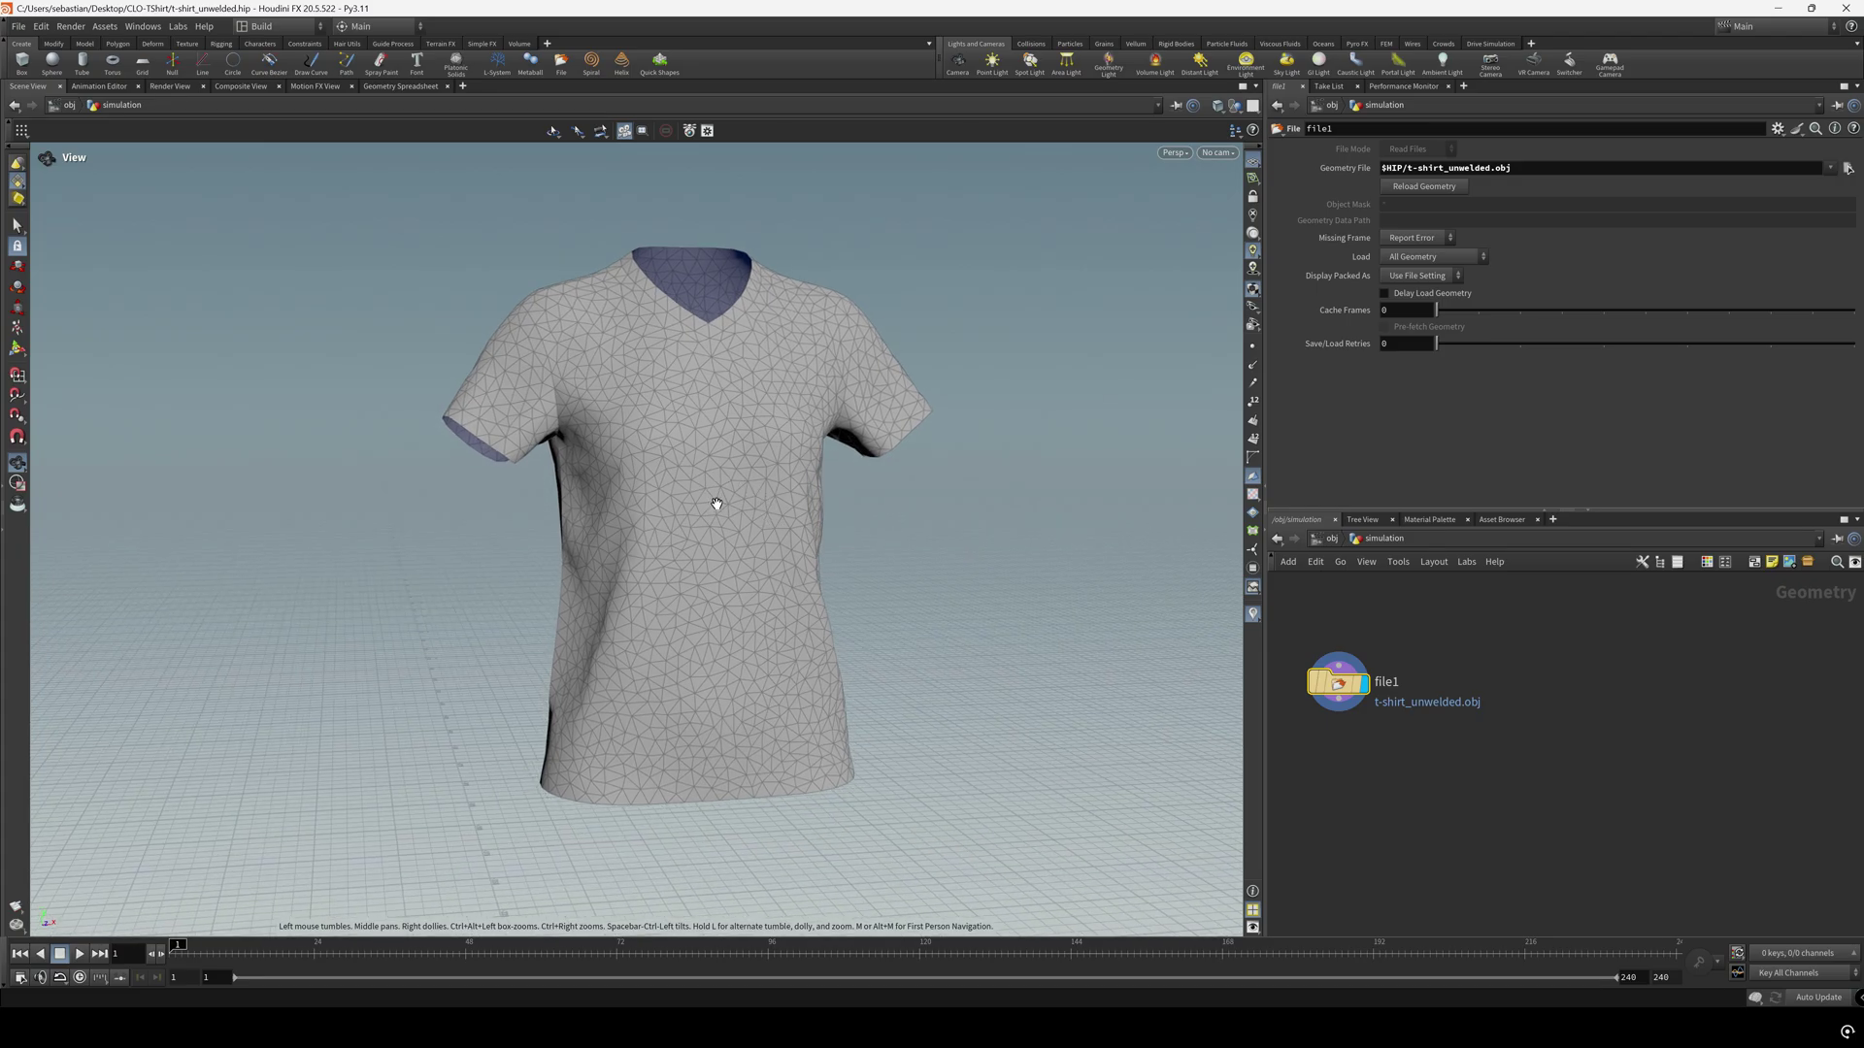
key(space+5)
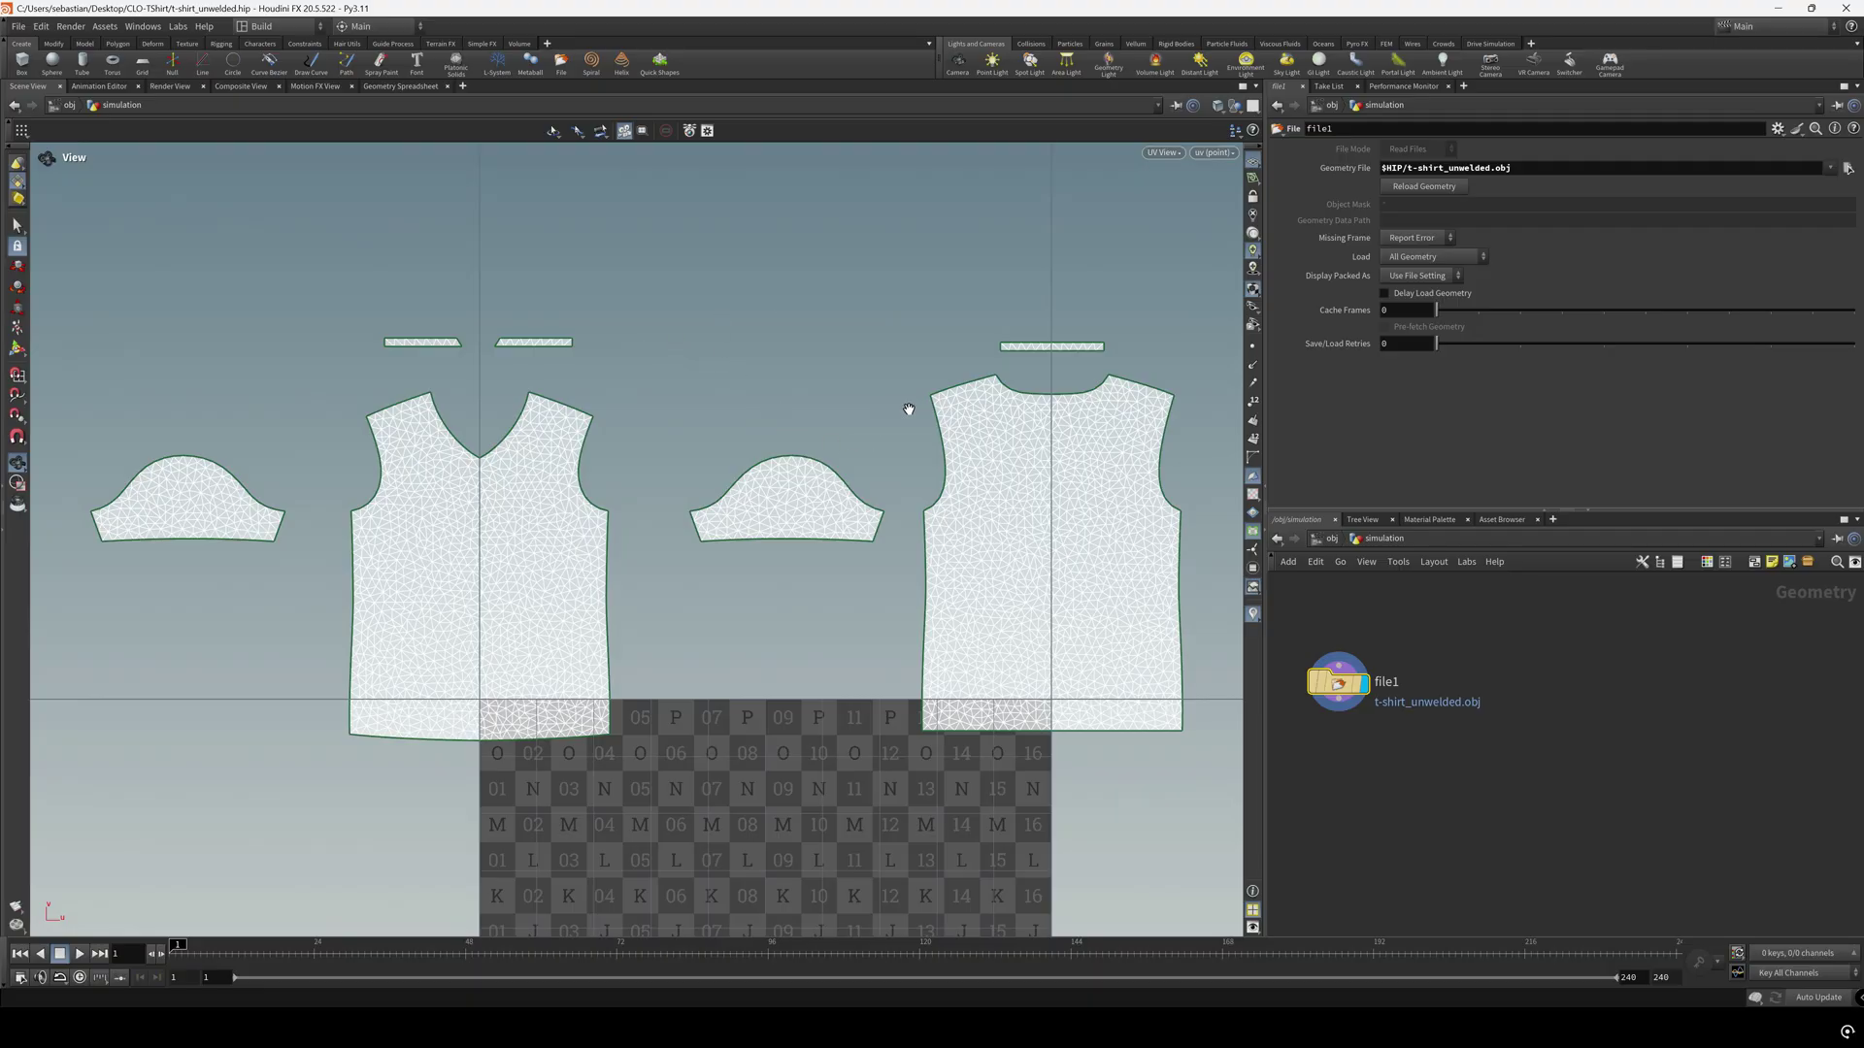
key(space+1)
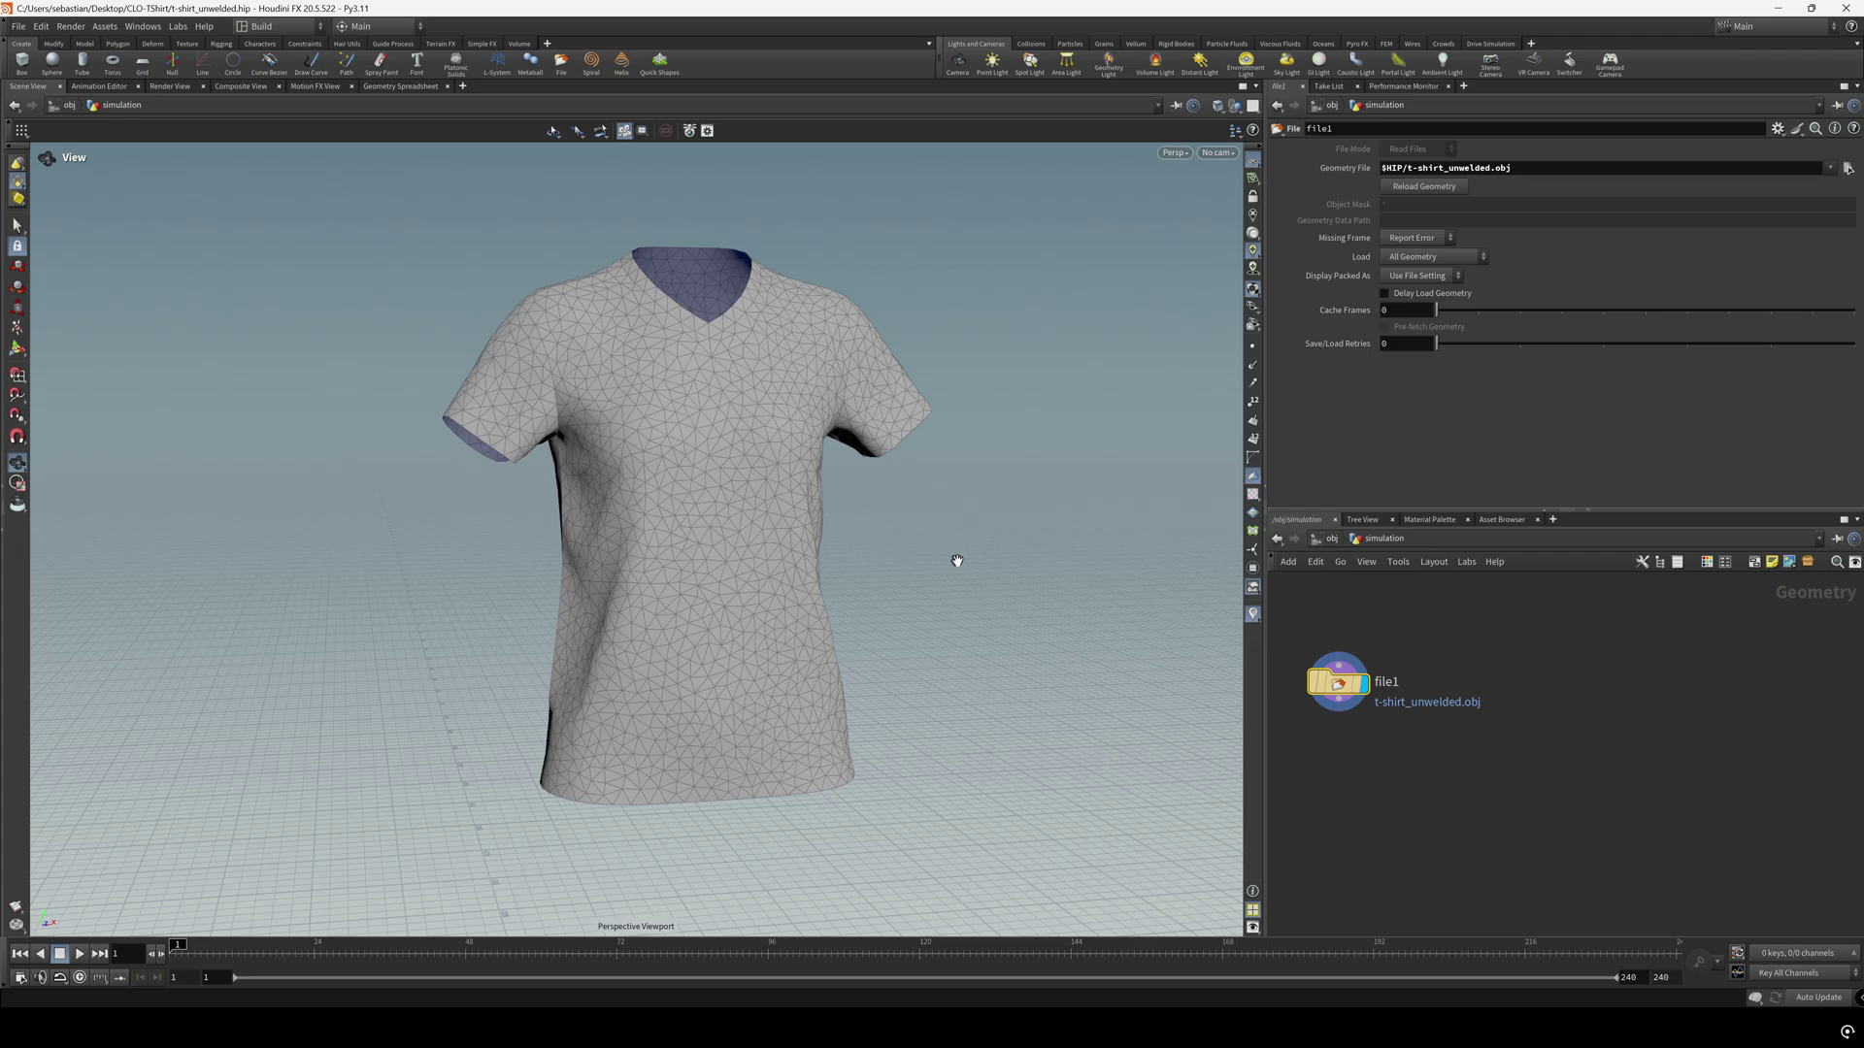
key(h)
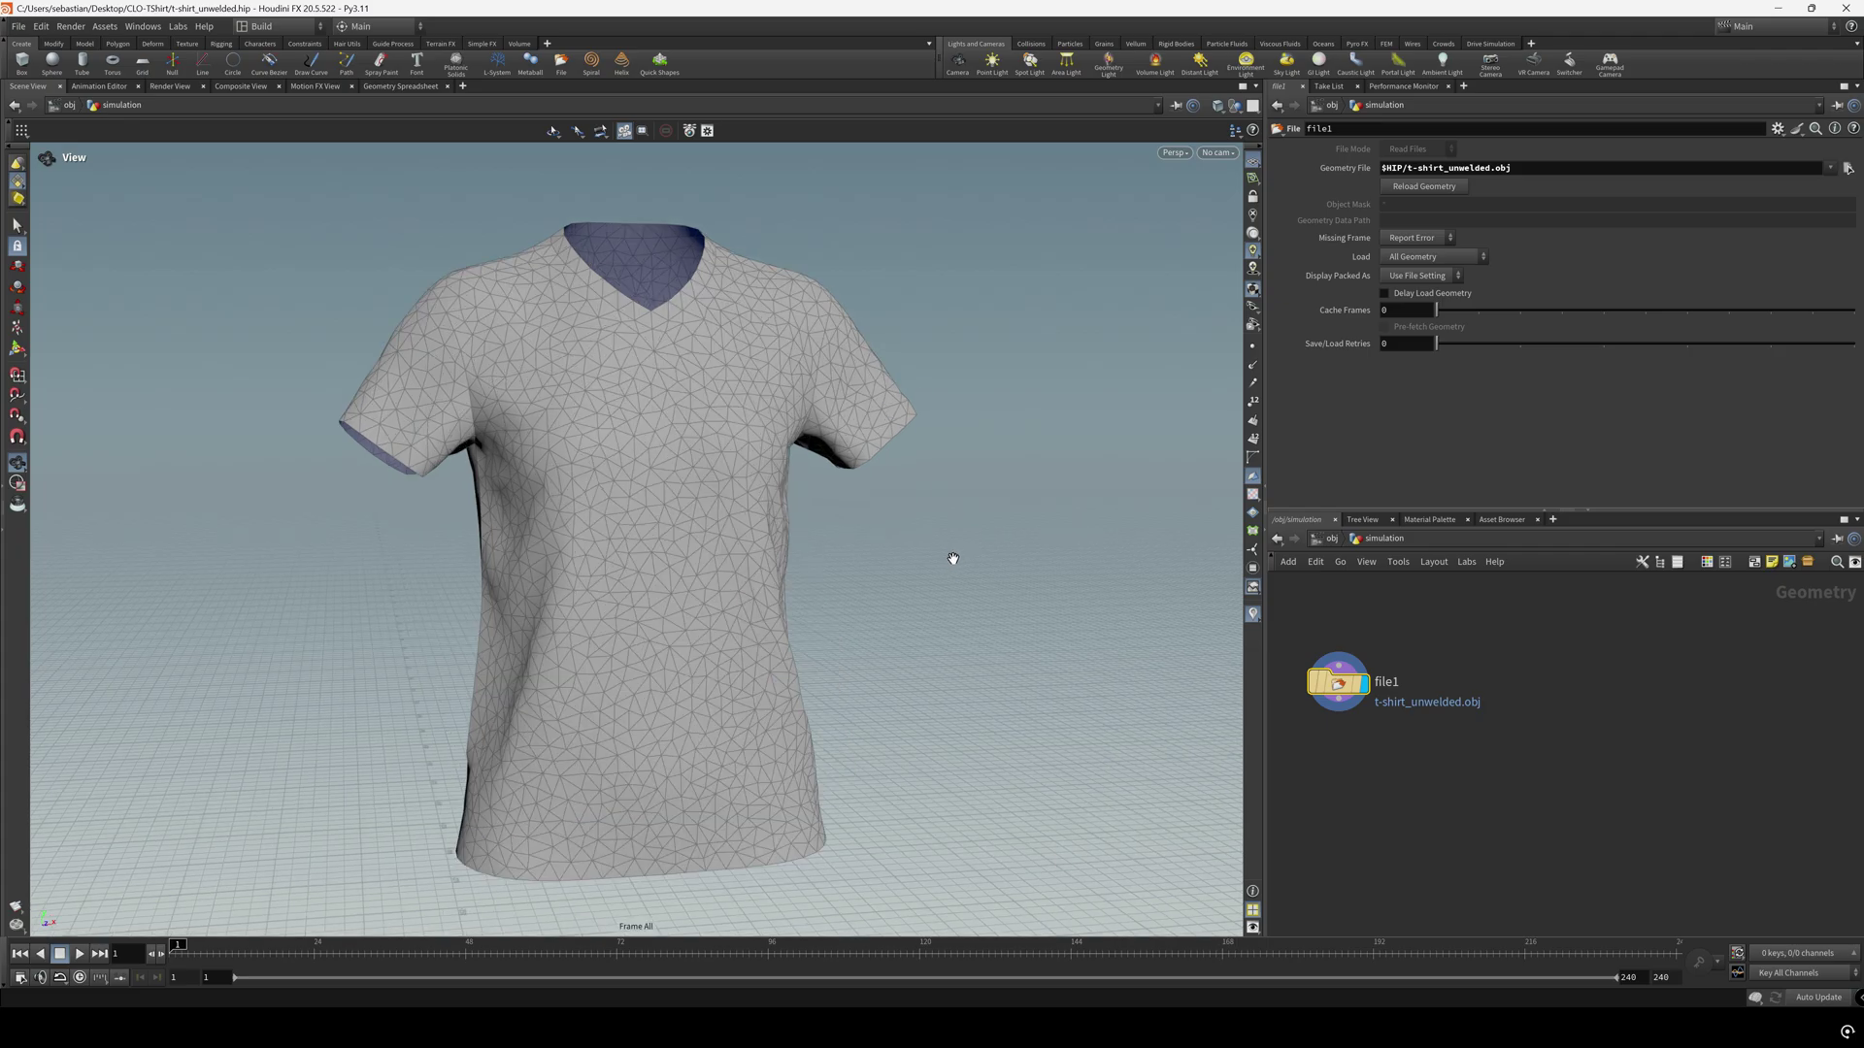
drag(986, 578, 901, 572)
middle_drag(899, 570, 435, 300)
key(h)
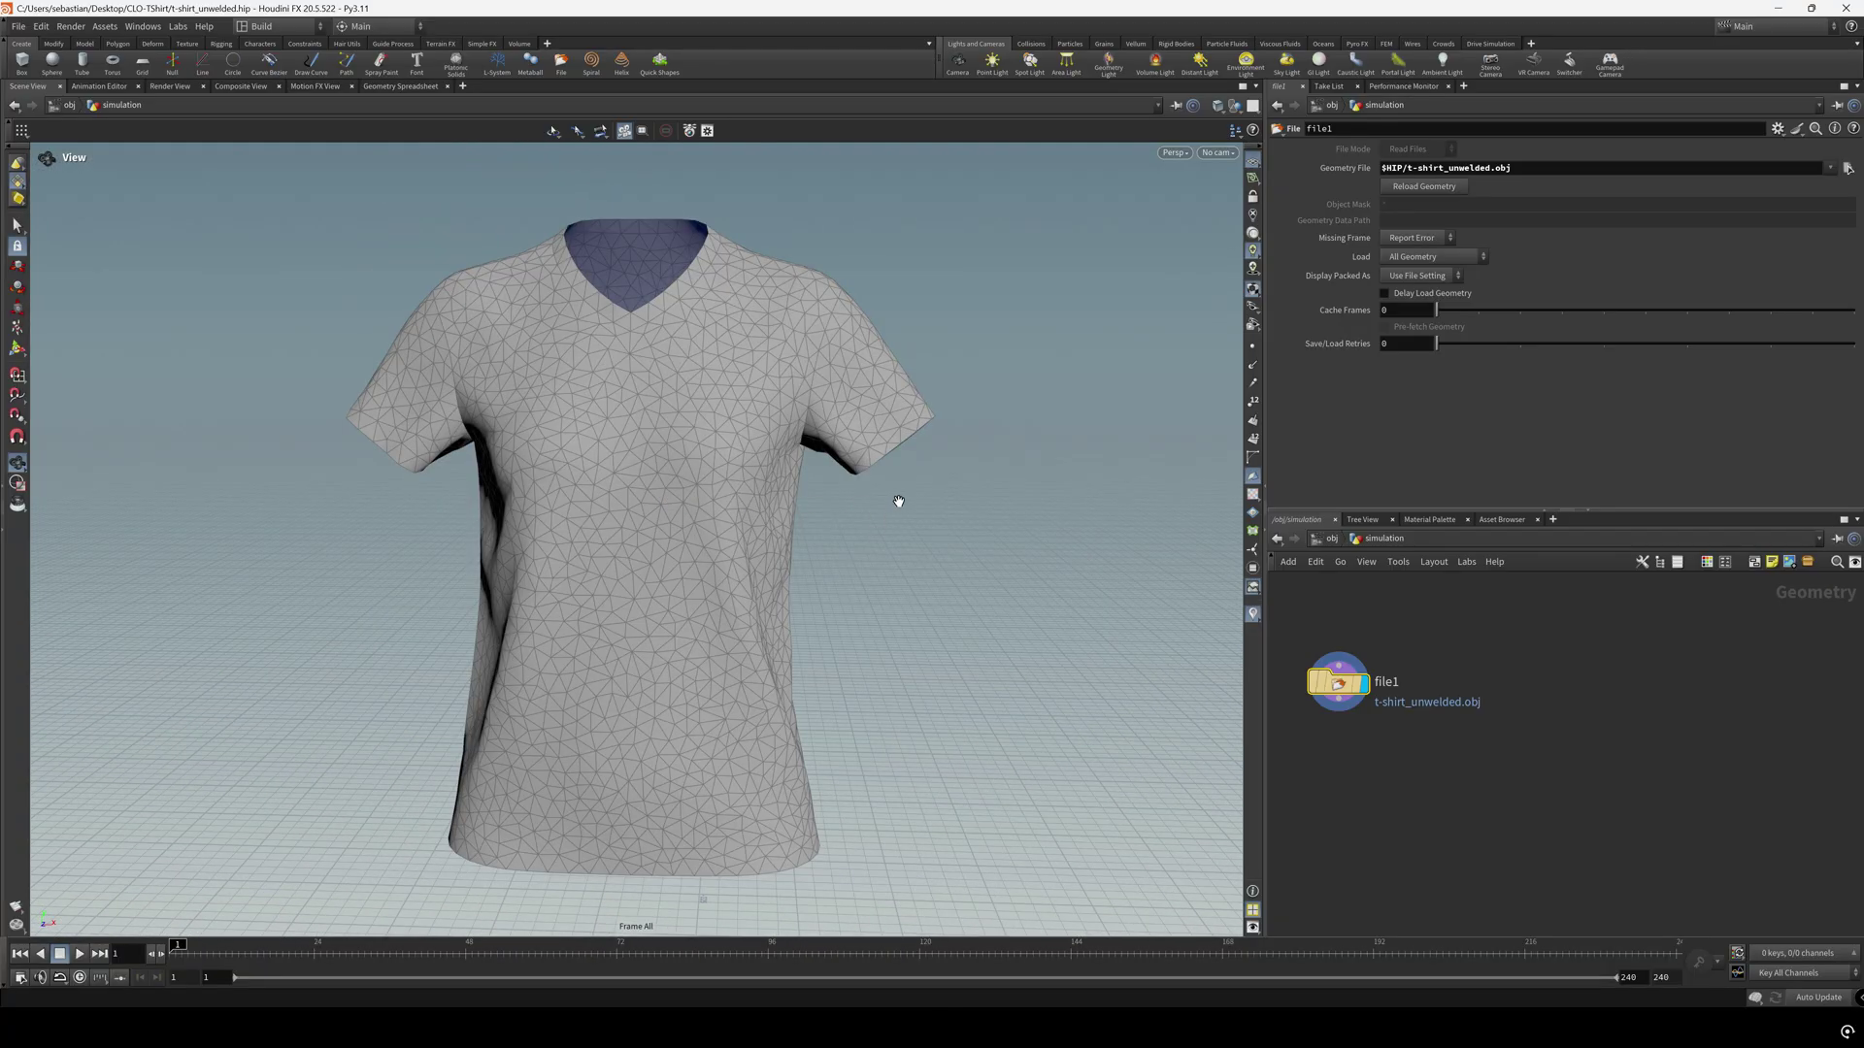
key(ctrl+s)
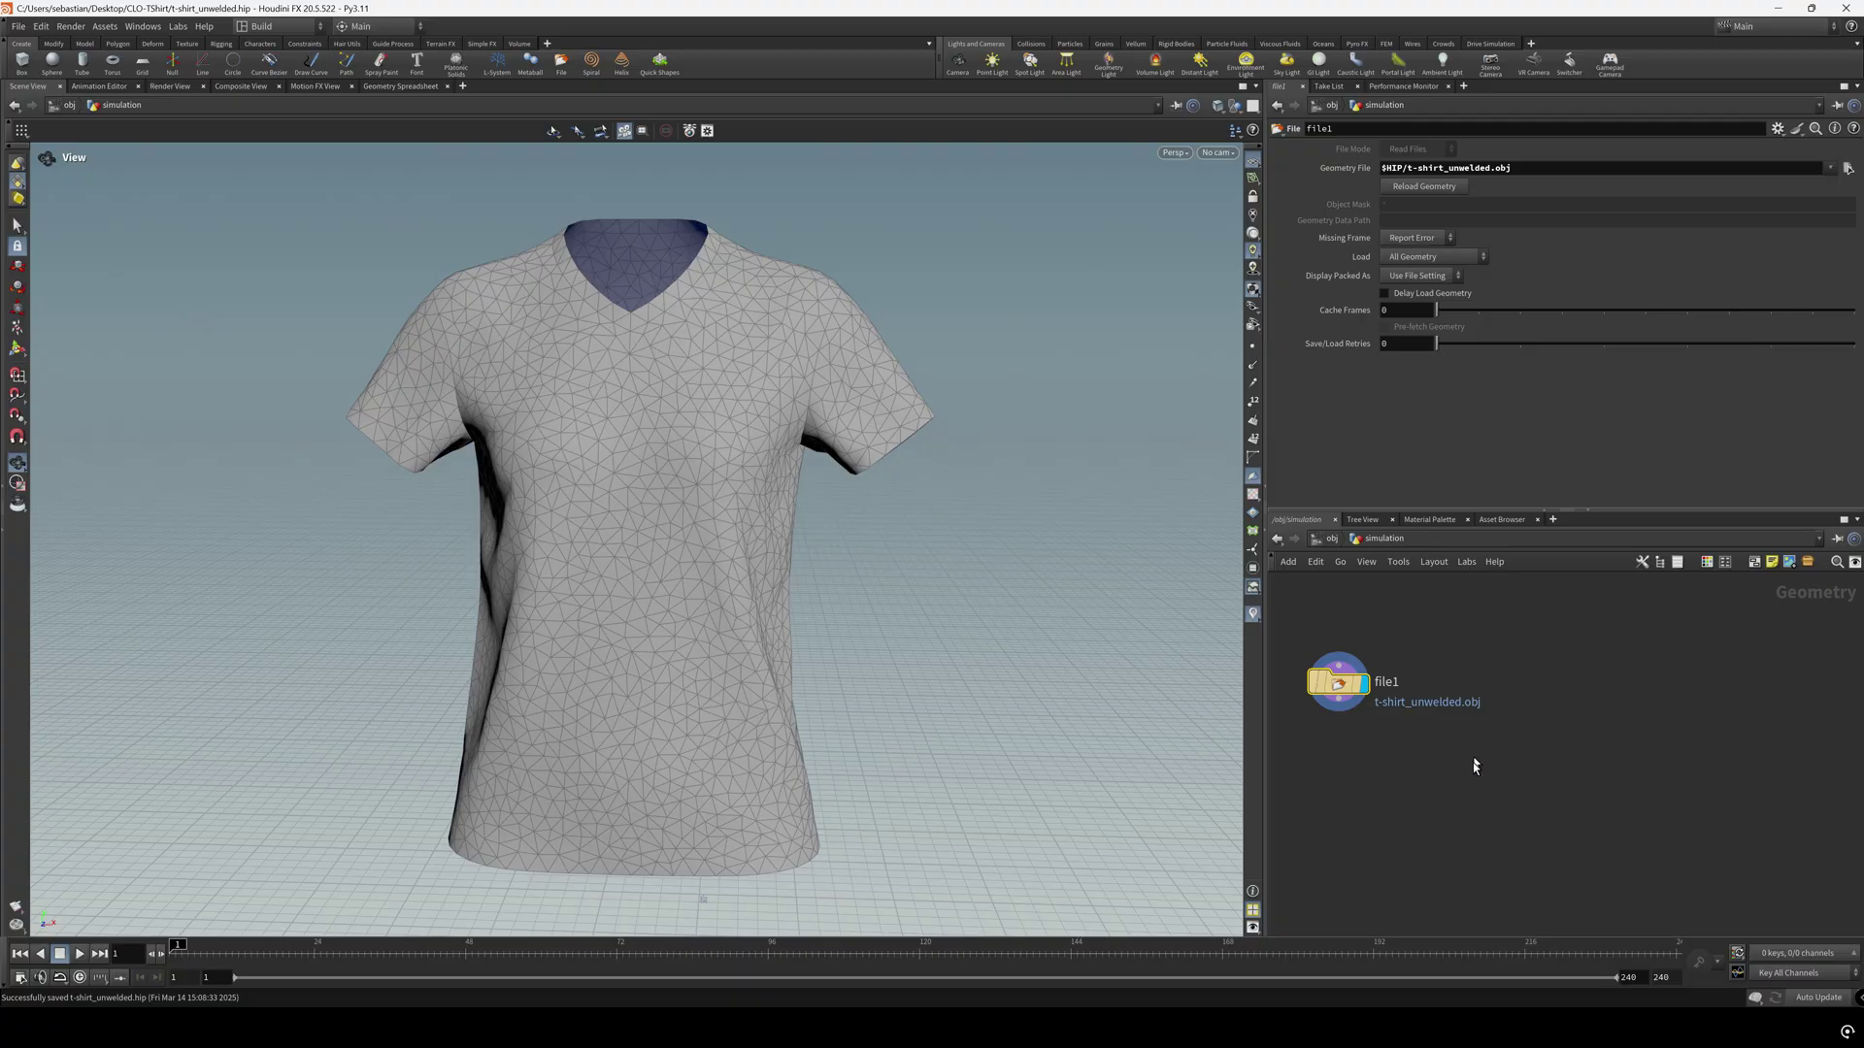
Add a second File node that loads avatar.obj, place it beside the T-shirt node, and display the avatar
middle_drag(1455, 772, 1461, 765)
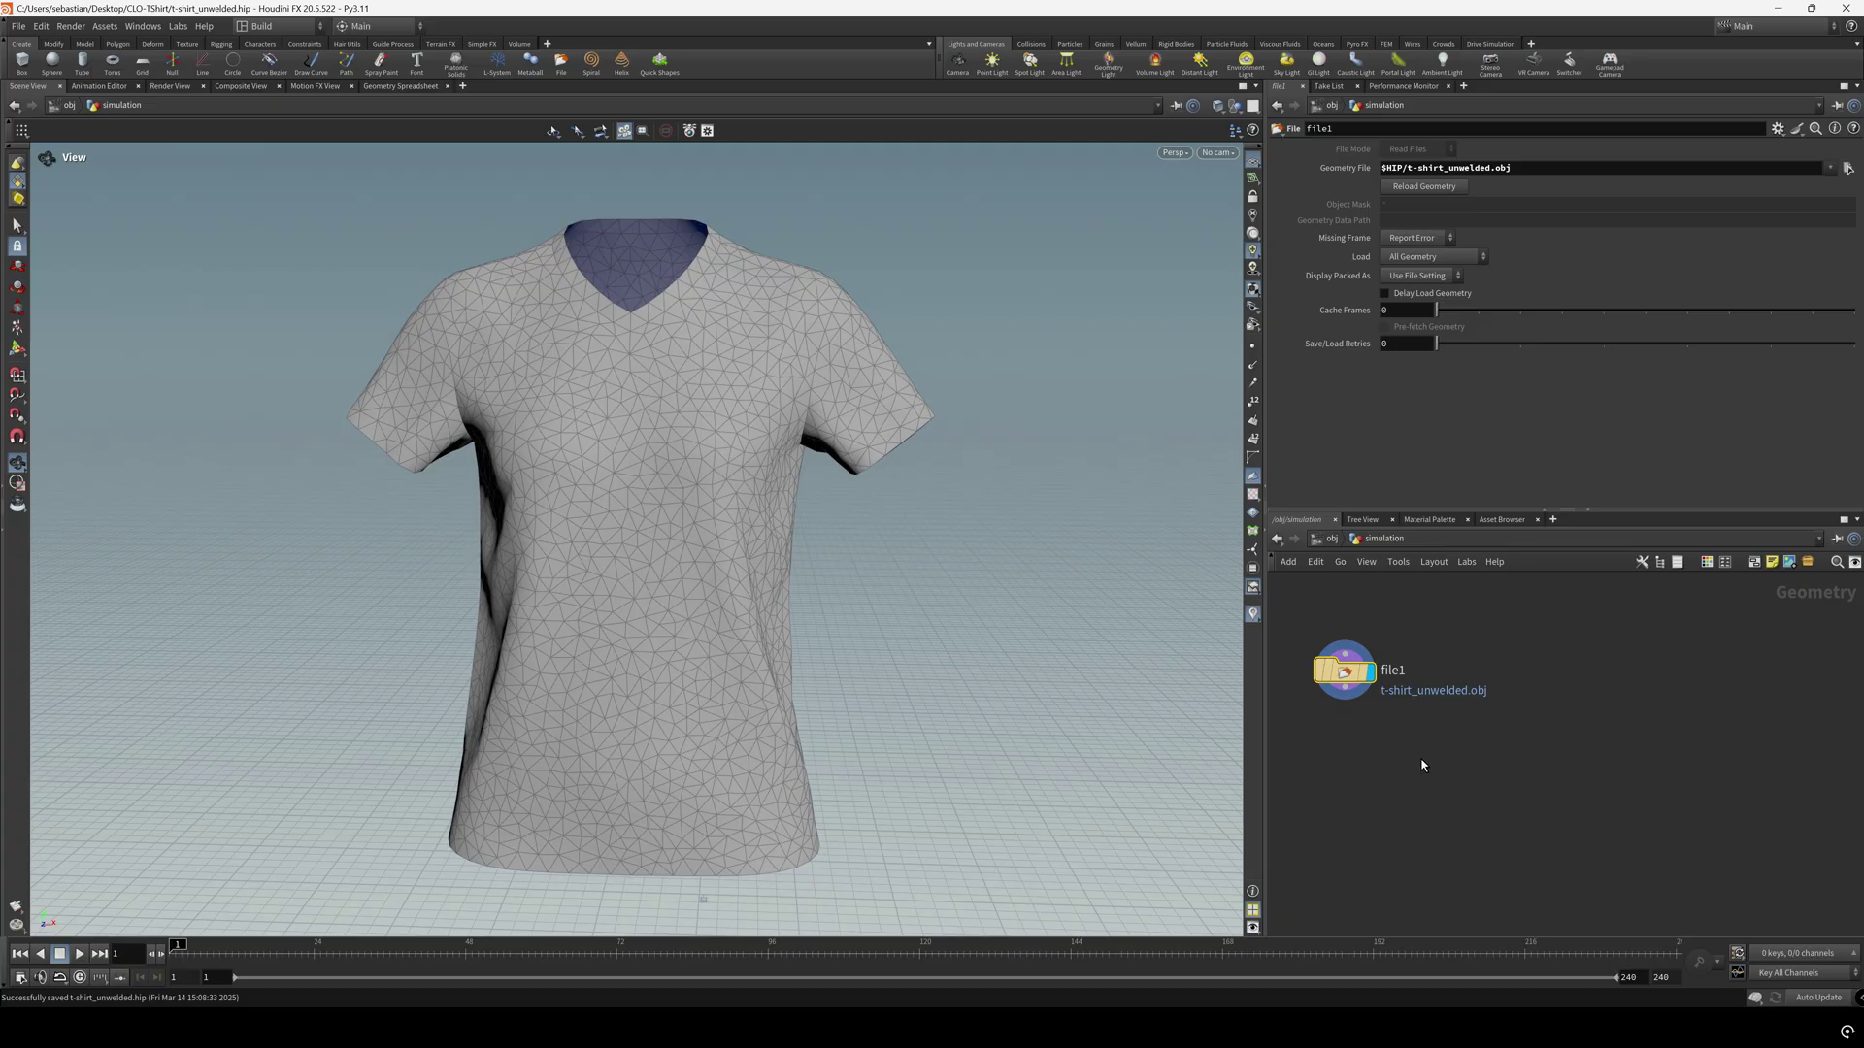
key(Tab)
text(file)
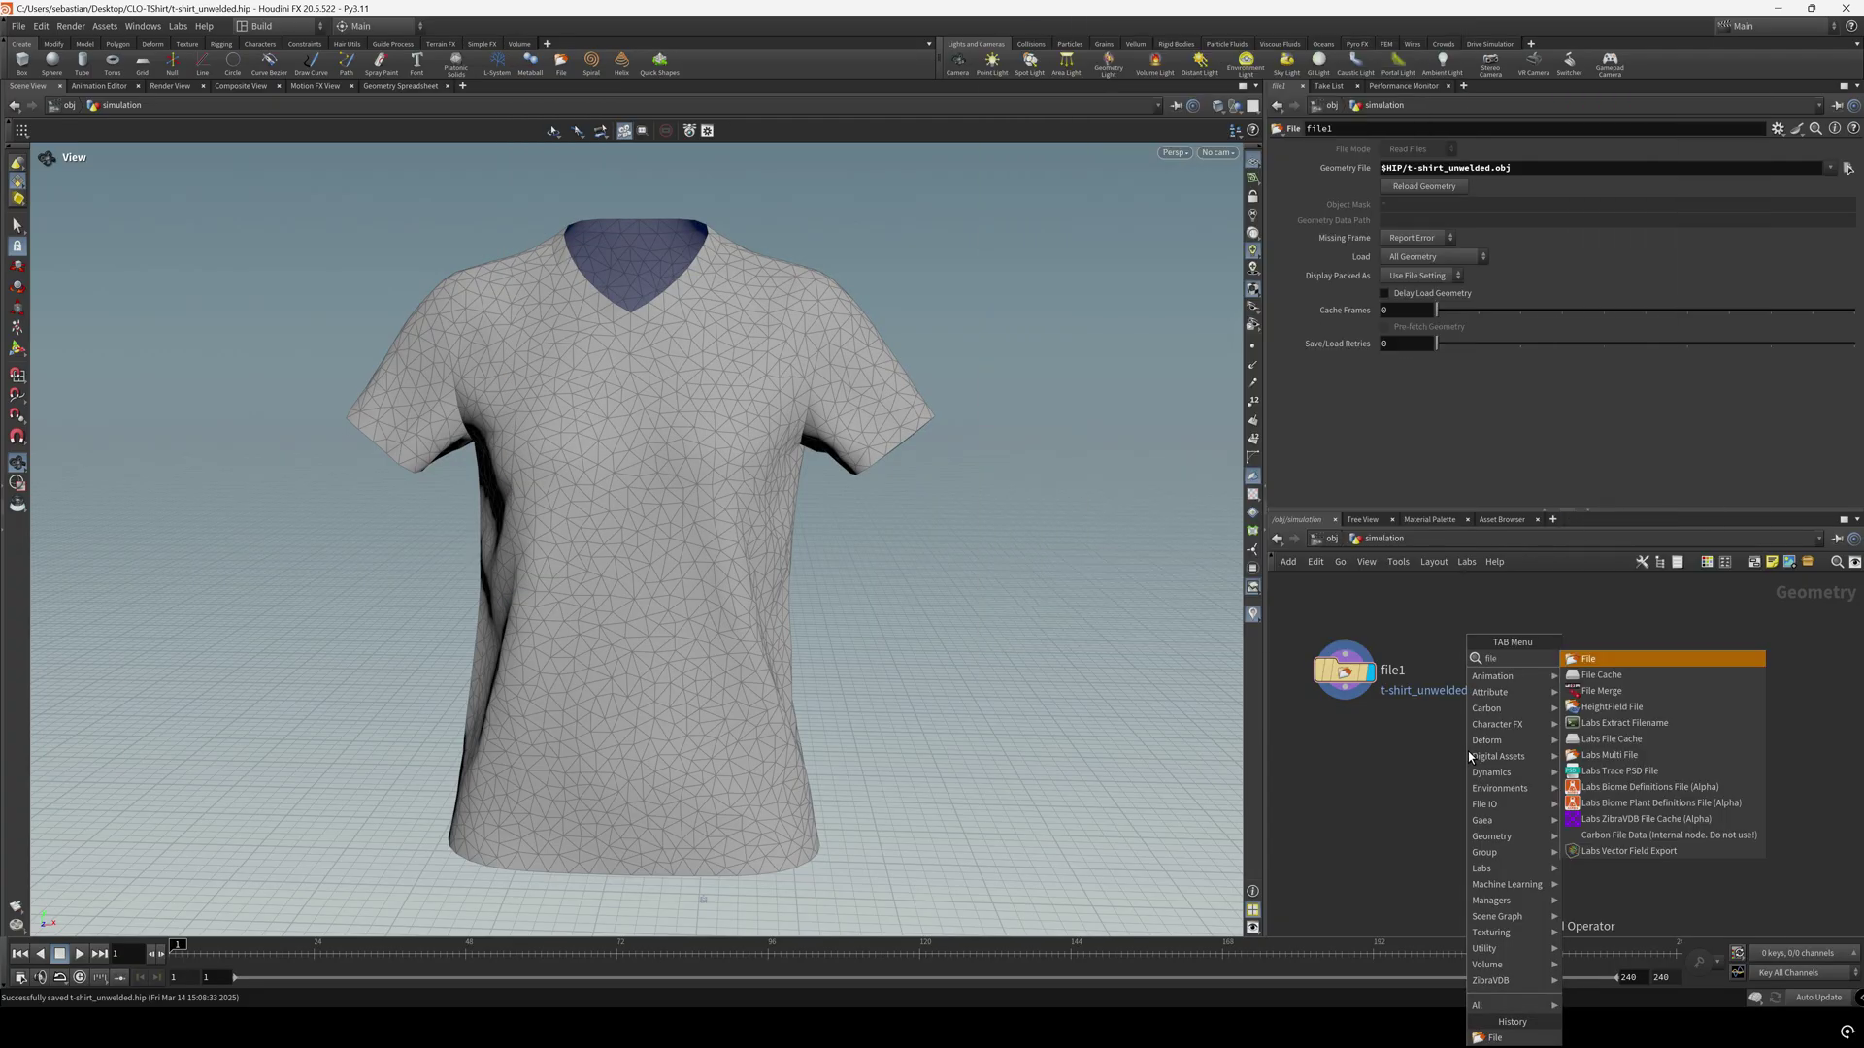
key(Return)
click(1468, 751)
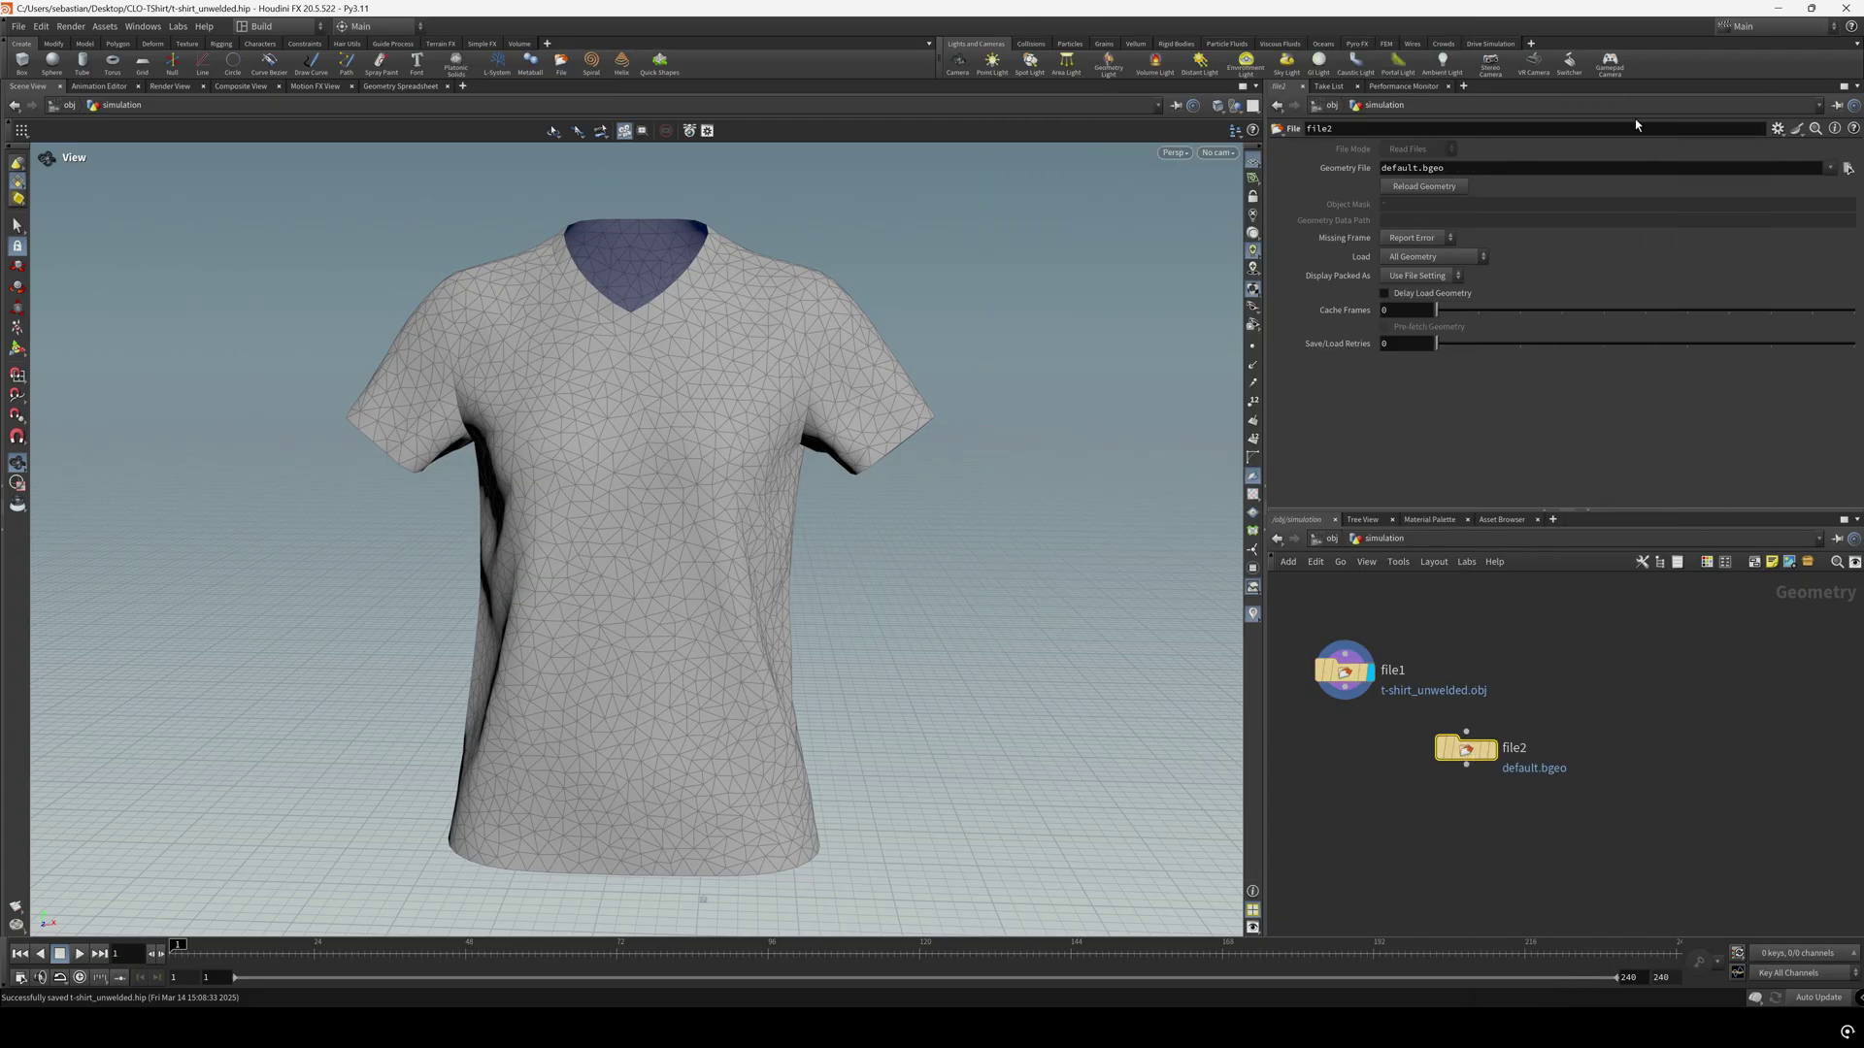
click(1847, 168)
click(1569, 112)
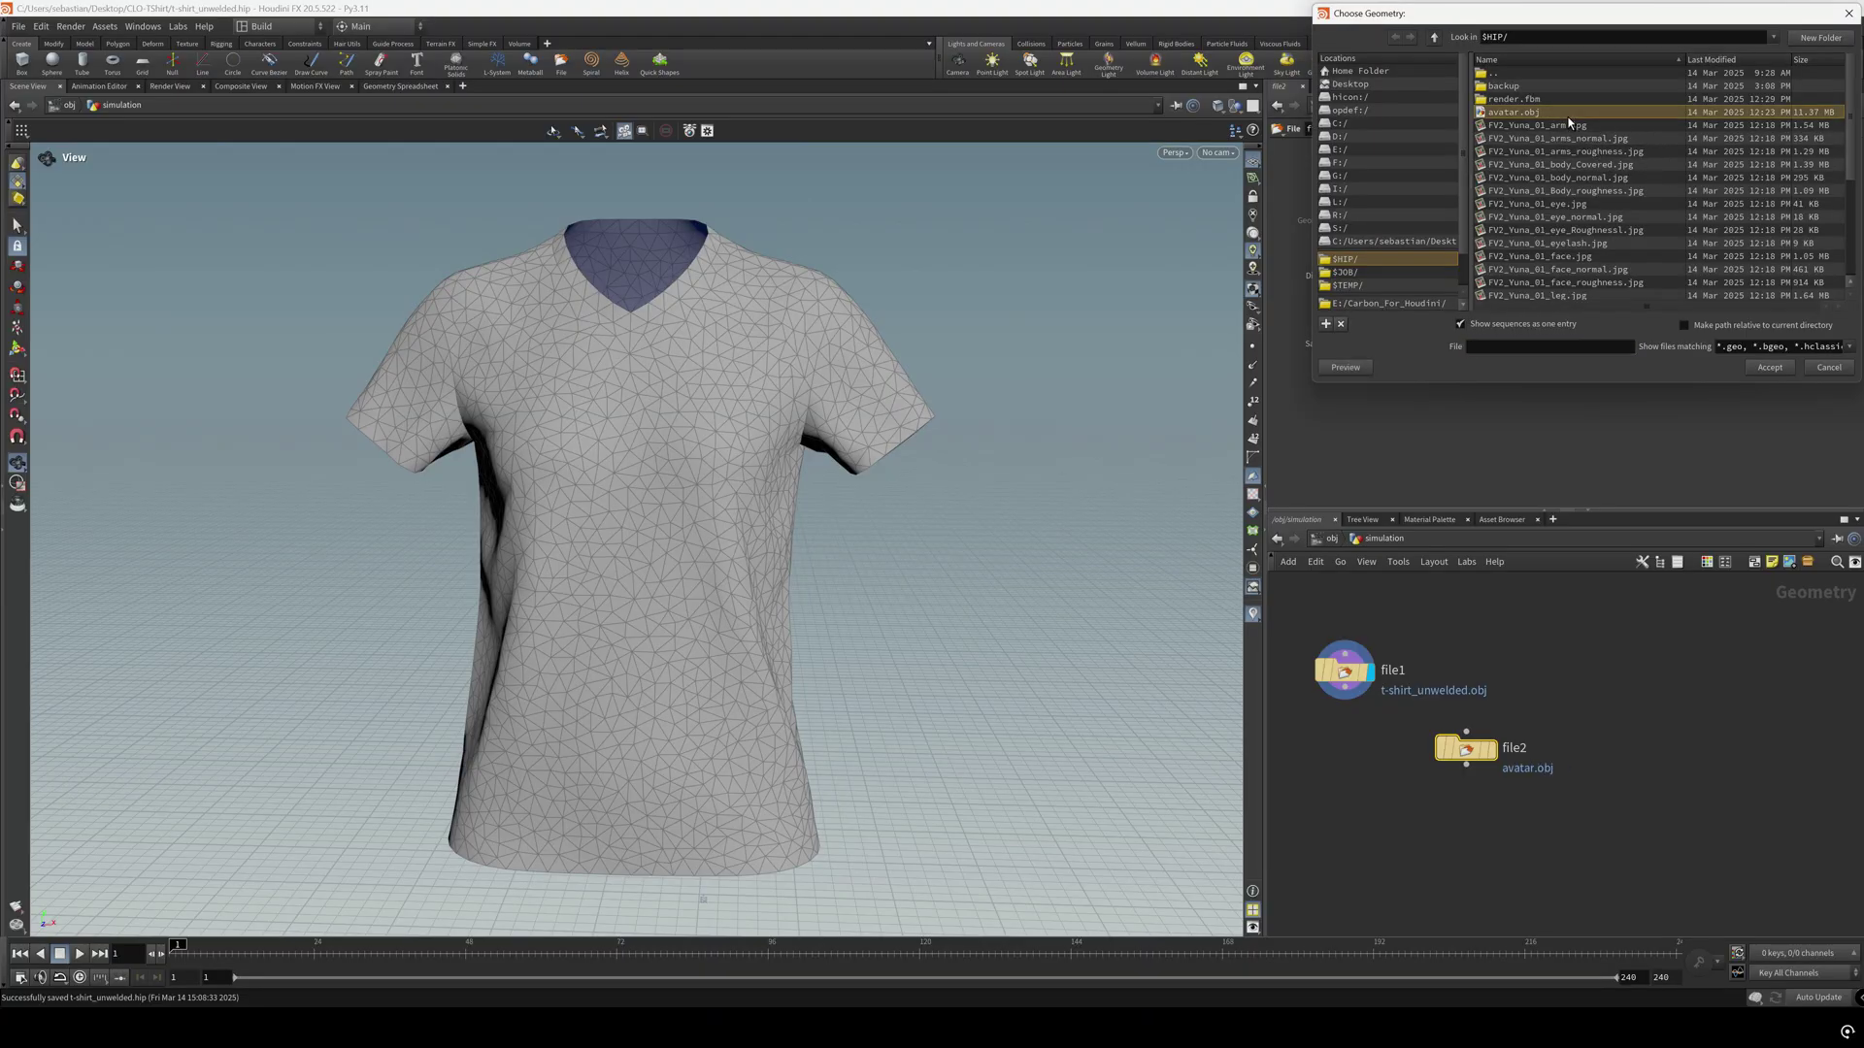
click(1568, 123)
click(1490, 748)
drag(1447, 755, 1484, 648)
key(h)
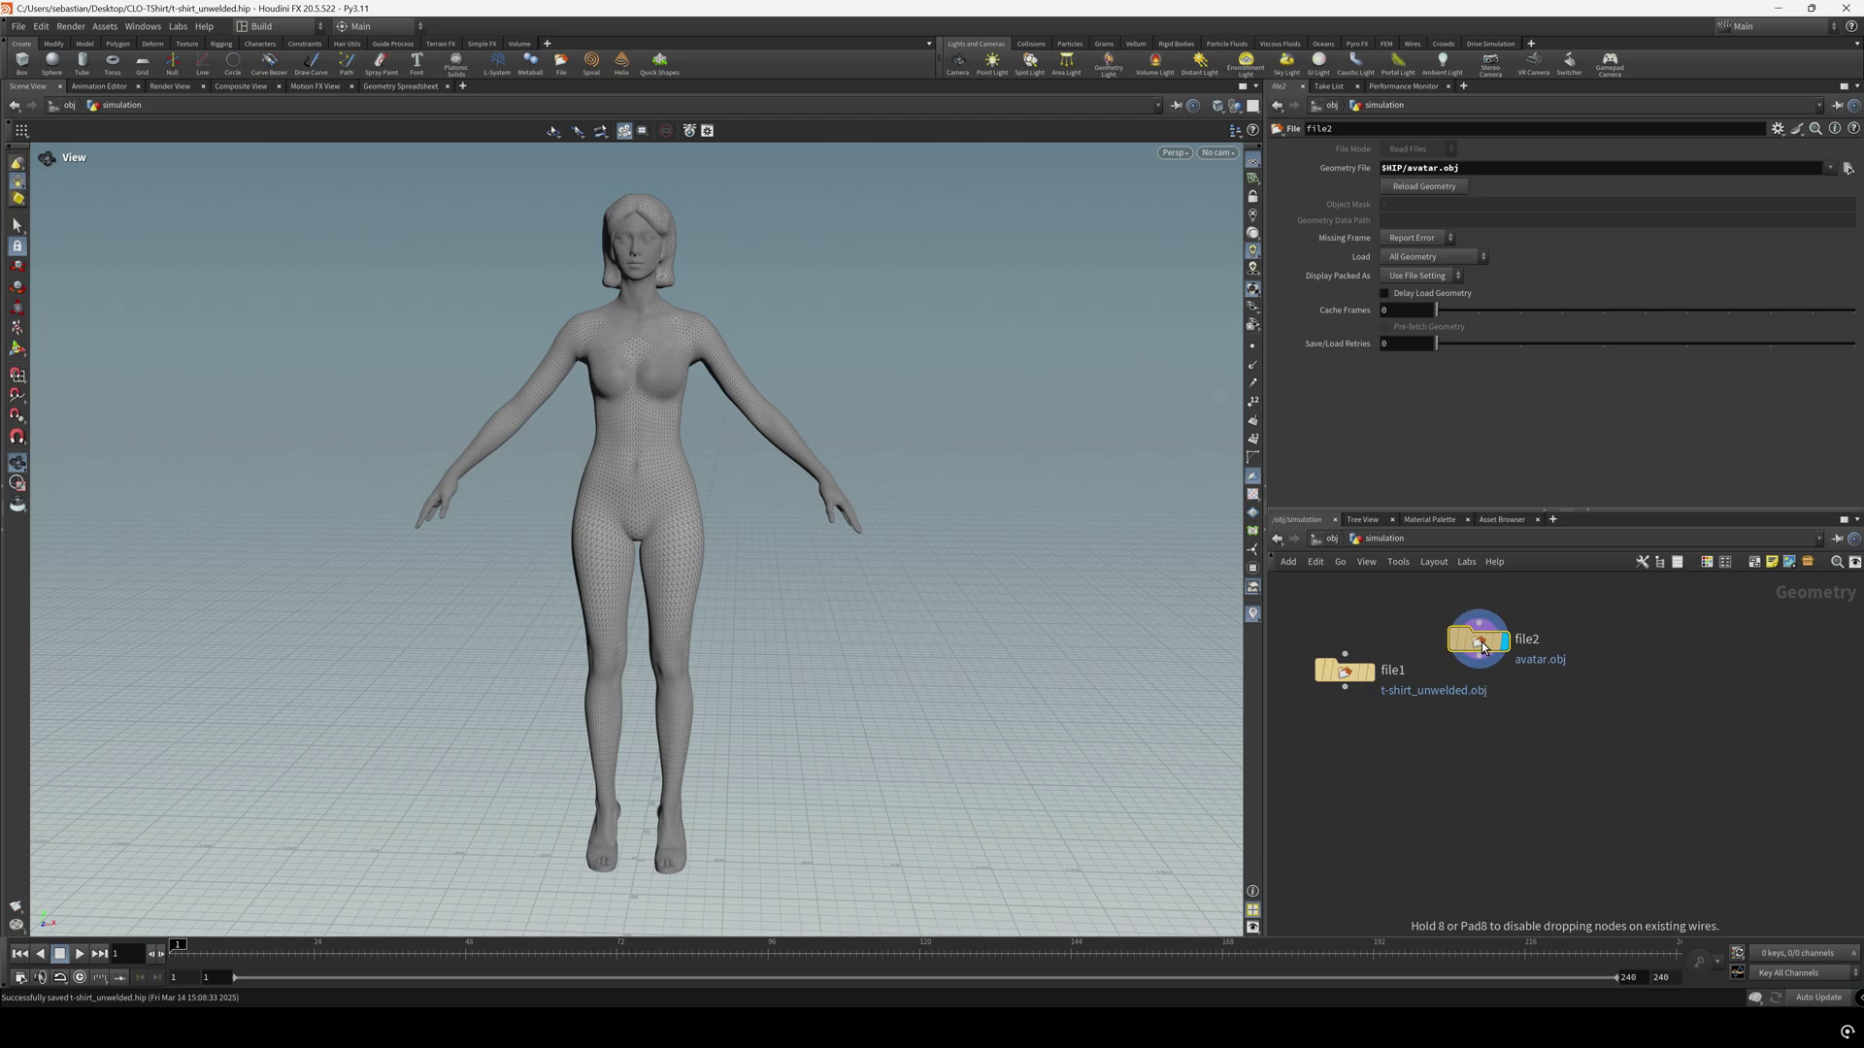
Add a third File node that loads render.fbx and display its flat pattern pieces in the viewport
key(Tab)
text(file)
key(Return)
click(1548, 745)
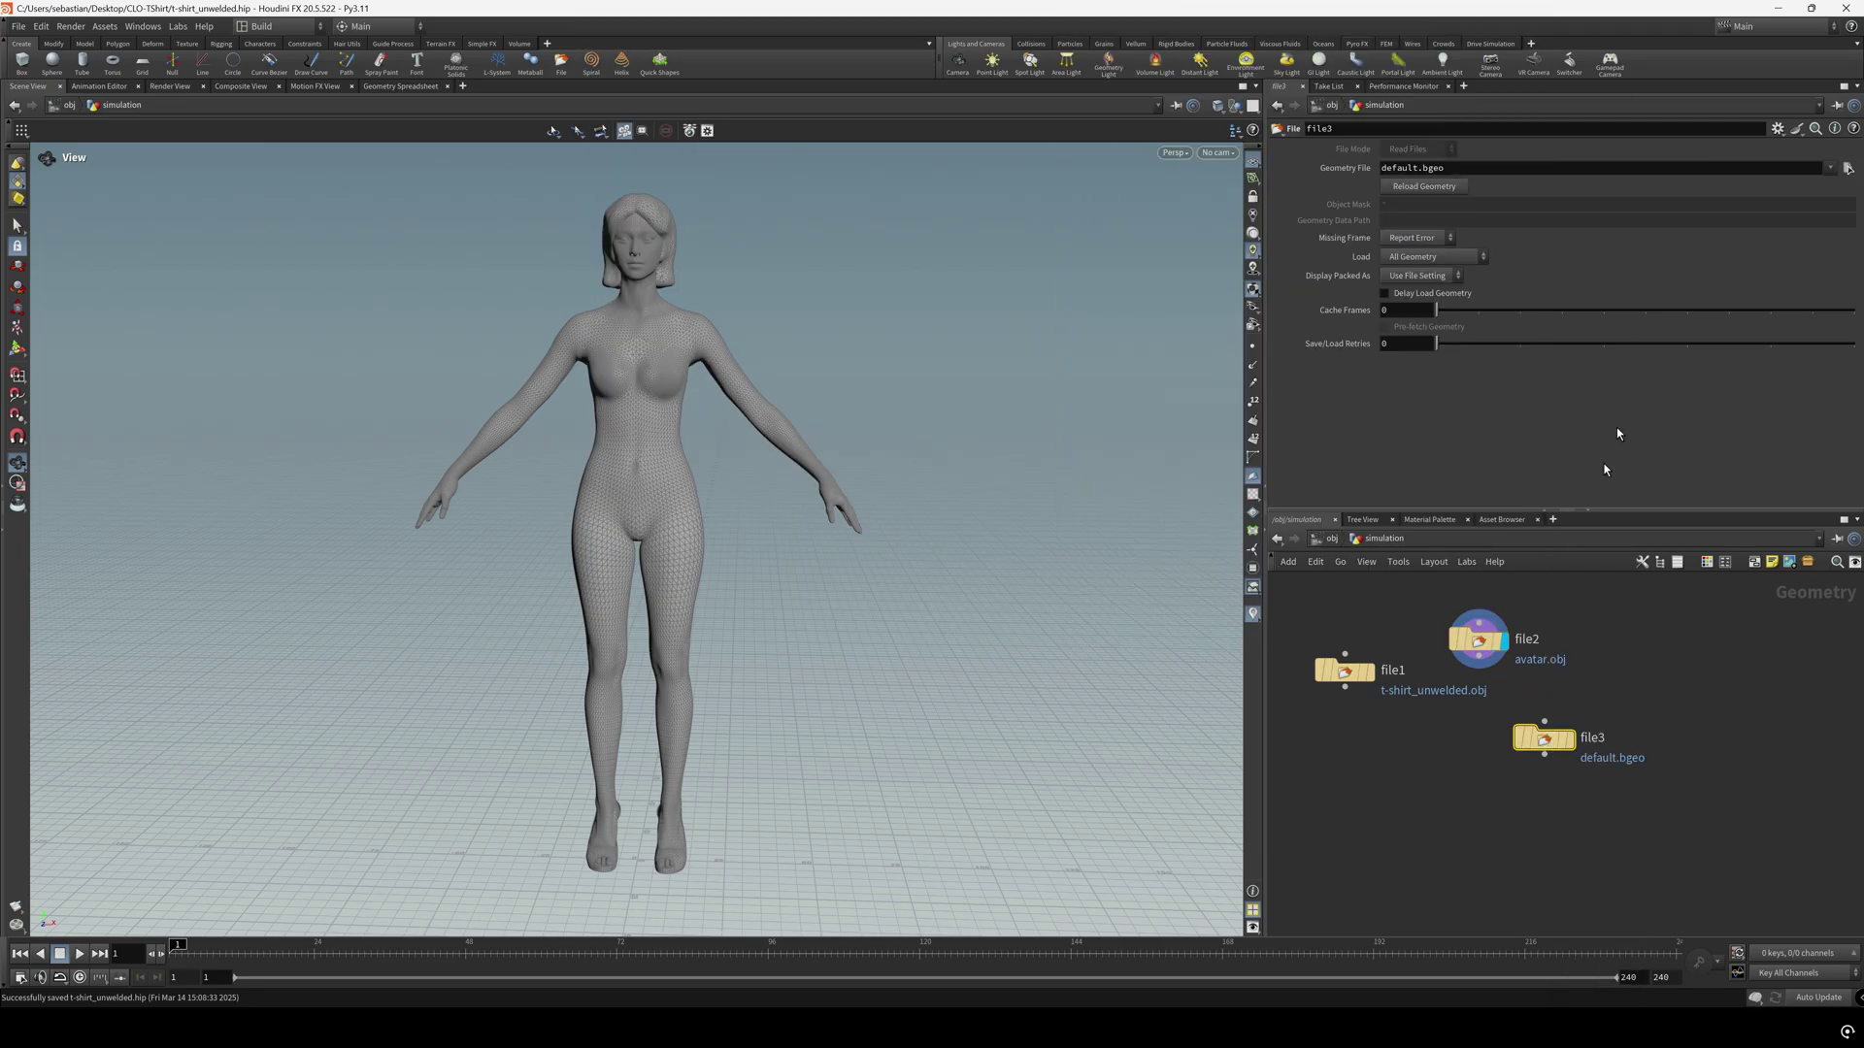
click(1847, 171)
scroll(1557, 207, down, 5)
click(1544, 253)
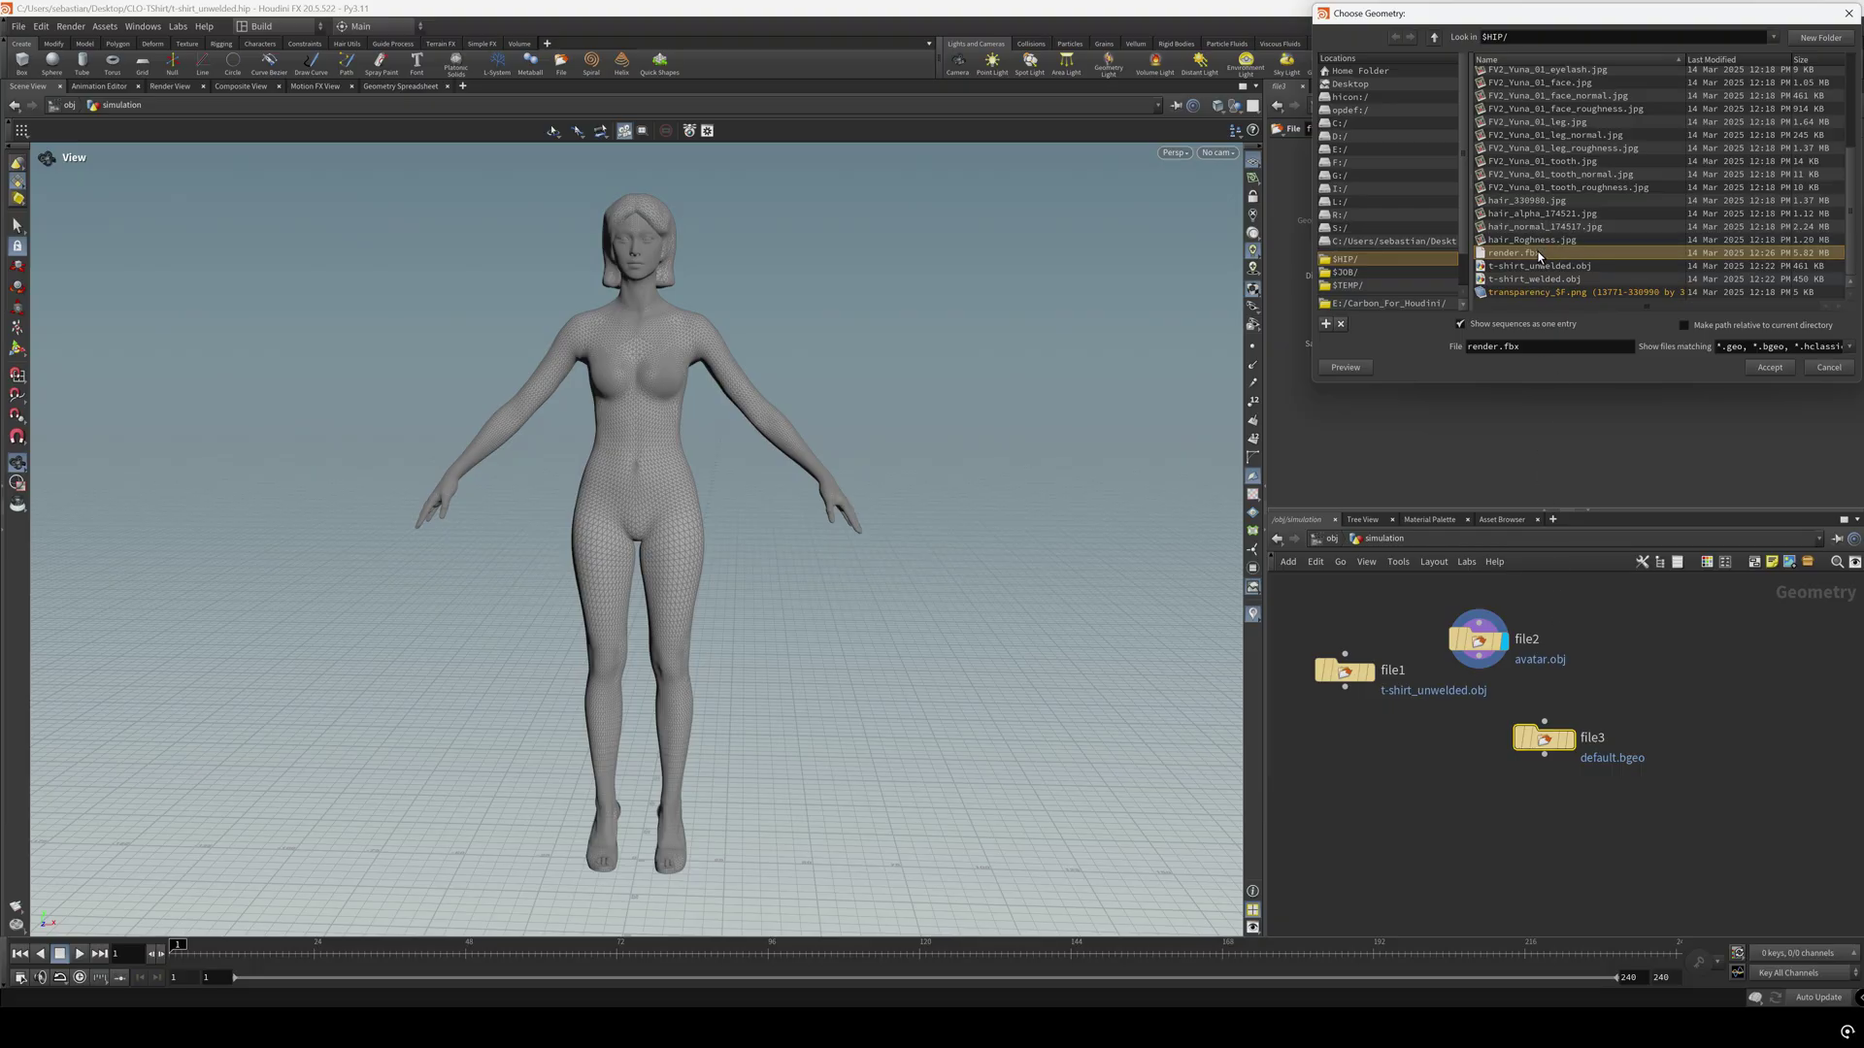
key(Return)
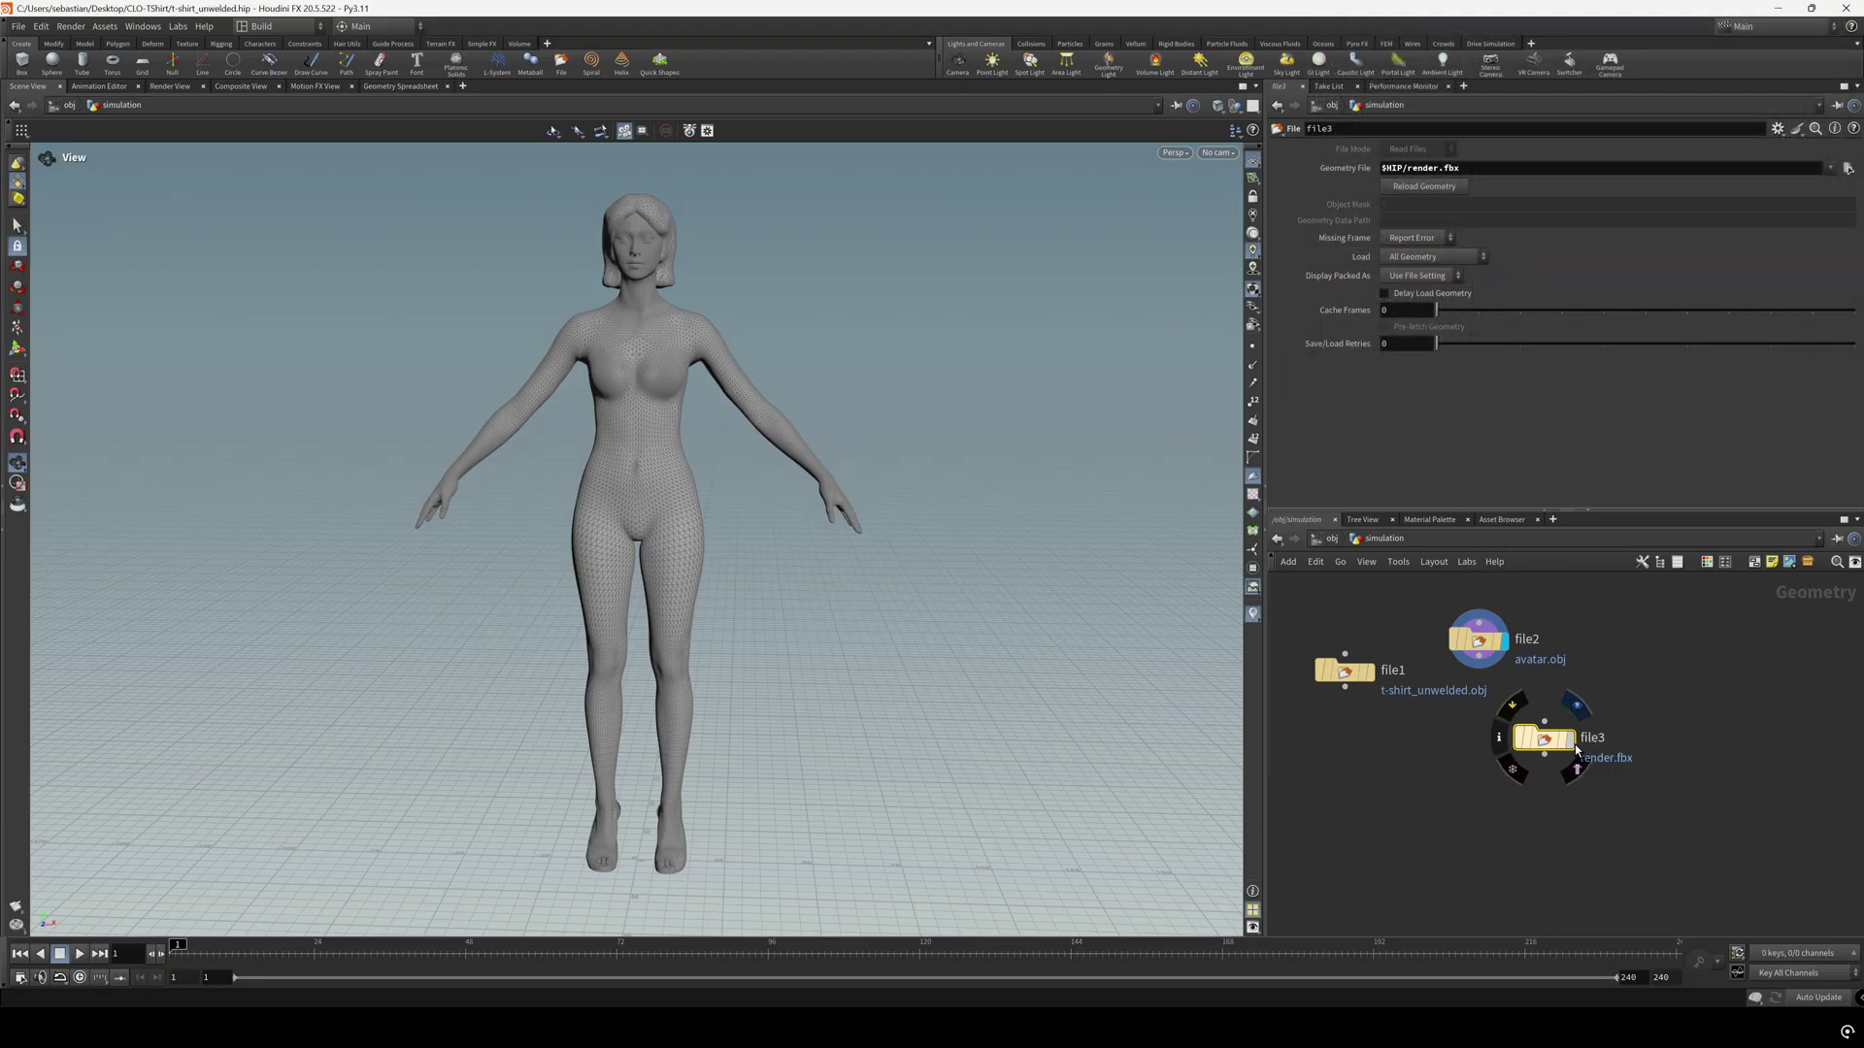
click(1563, 728)
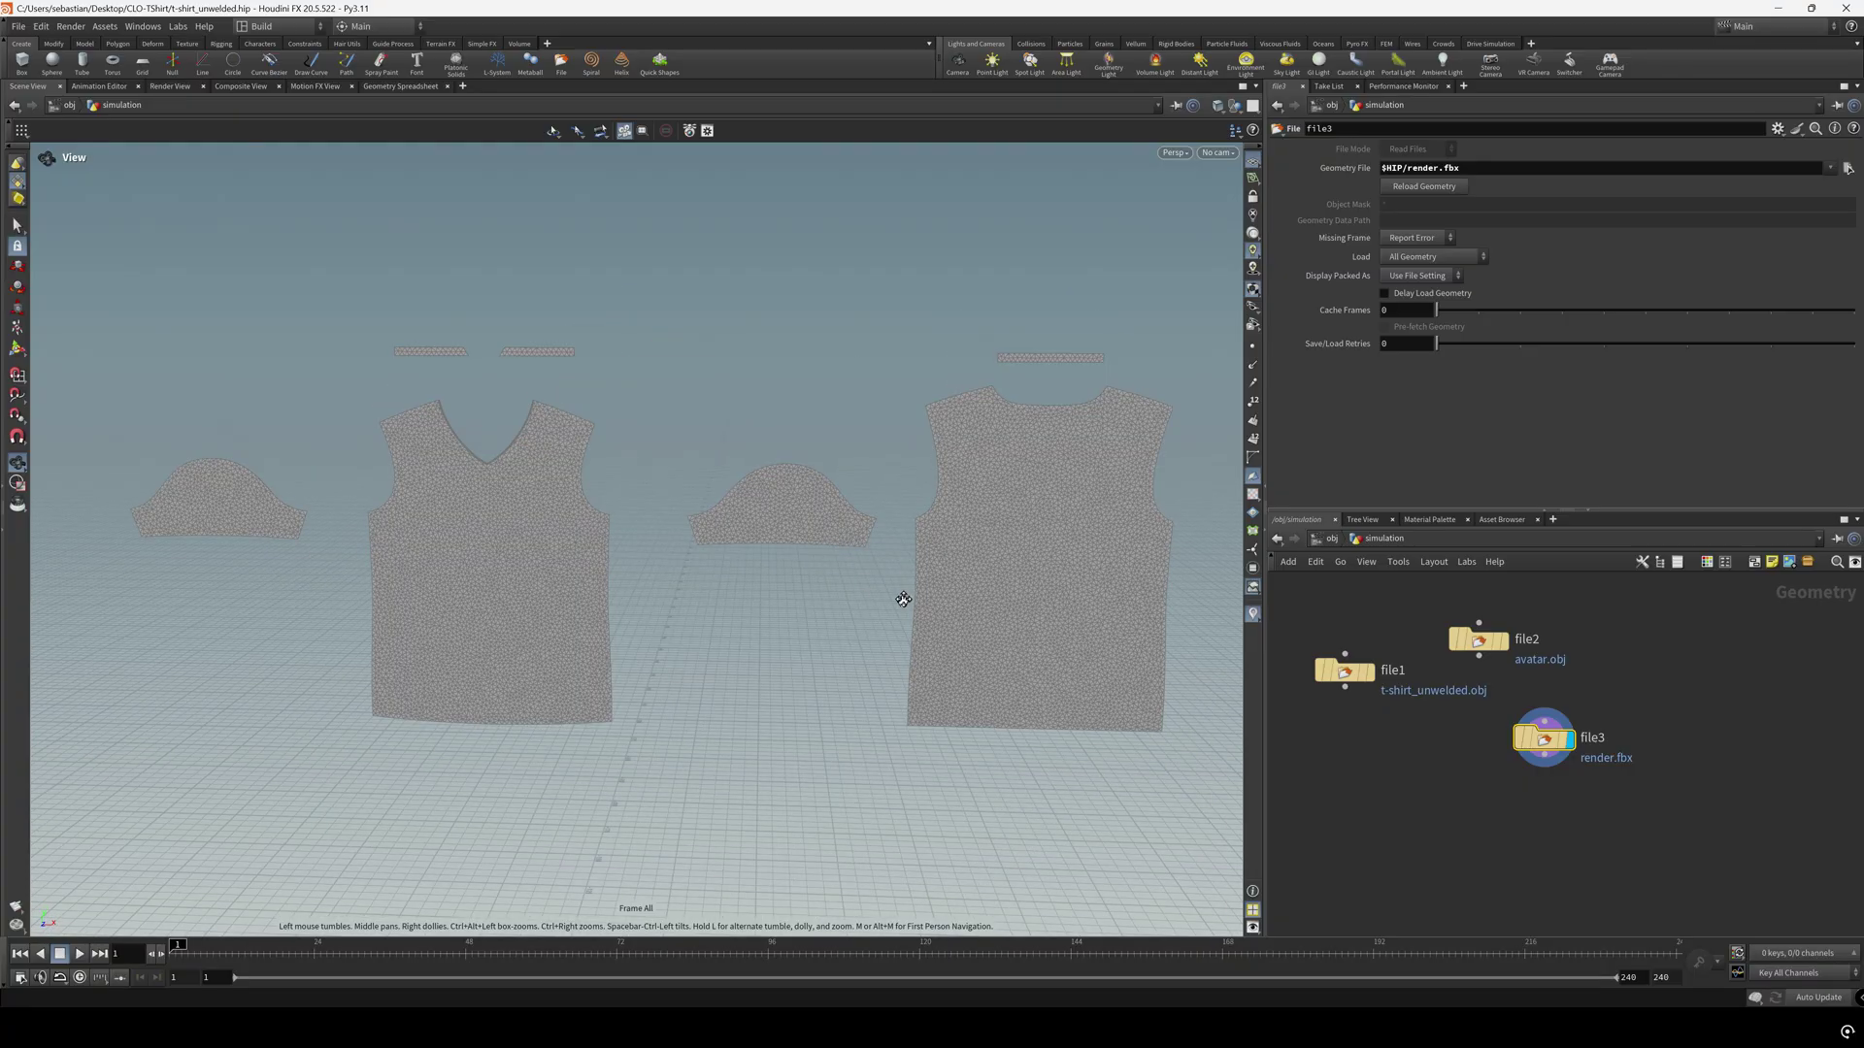
key(h)
Add a Labs FBX Archive Import node beside the avatar node and make it the displayed node
key(Tab)
text(labs)
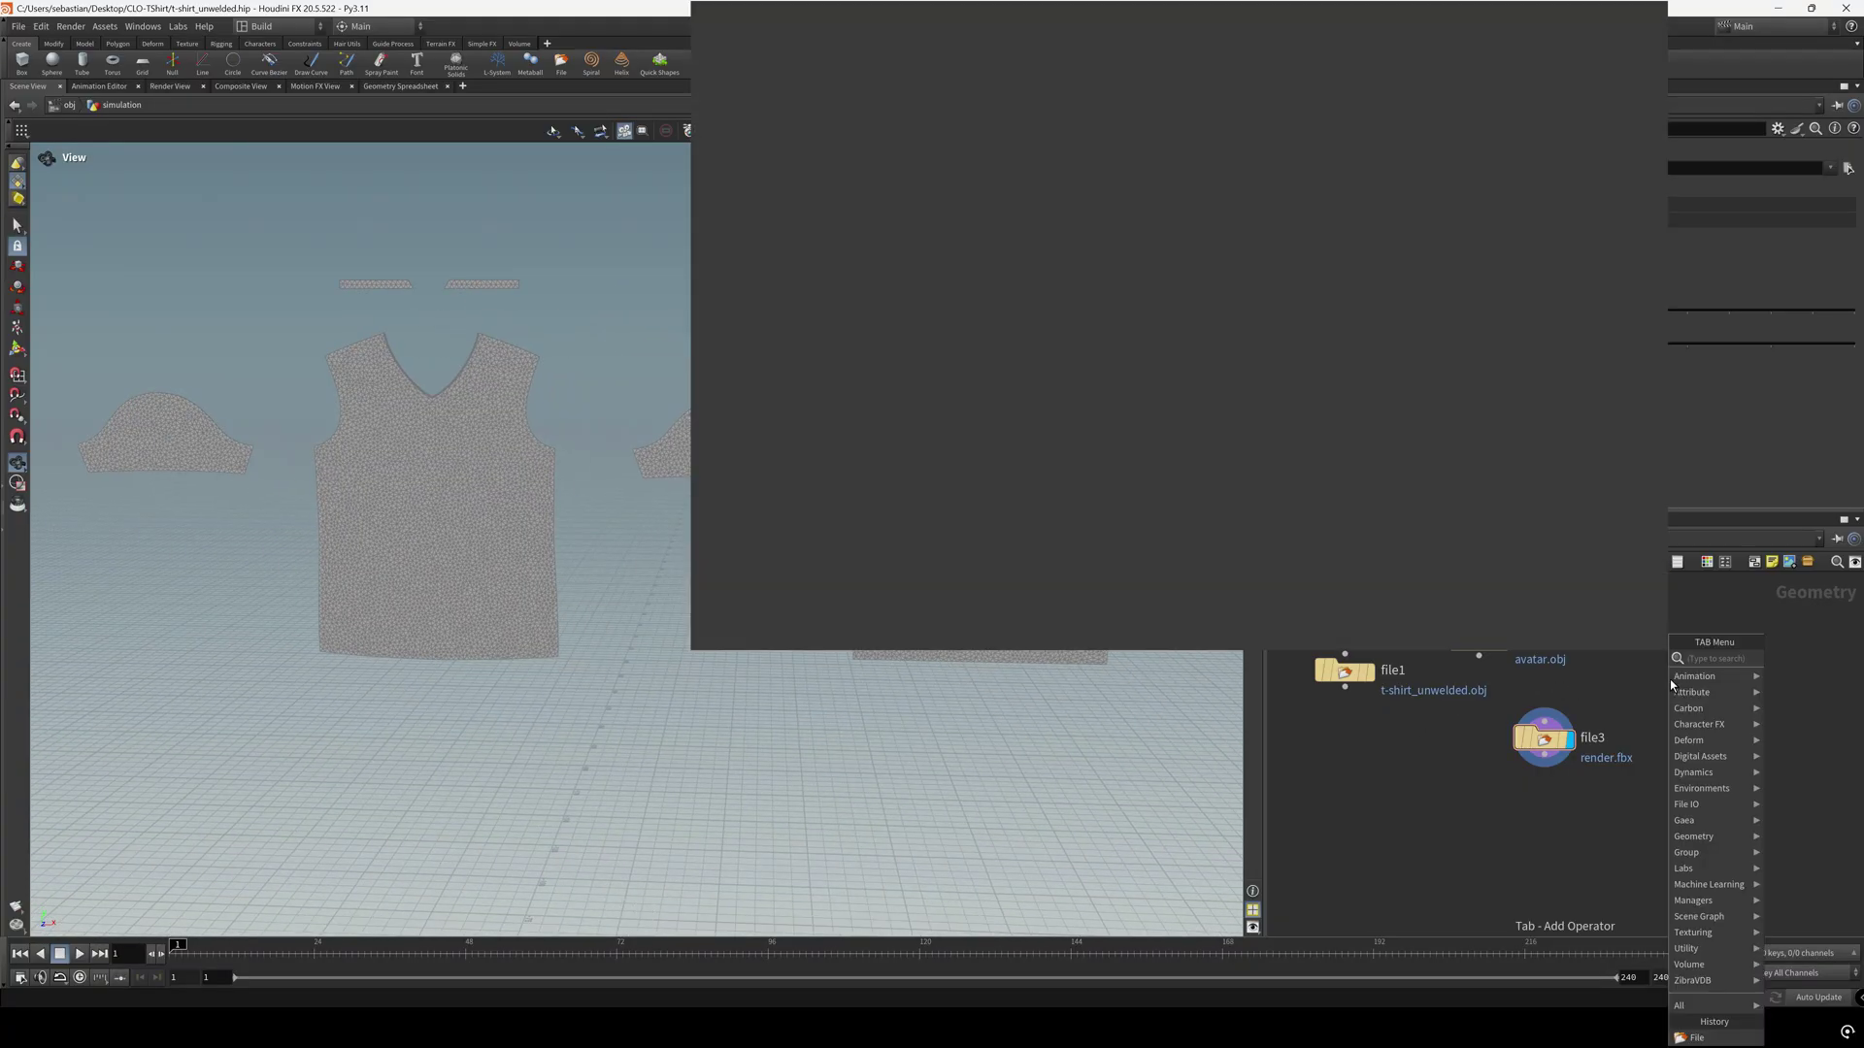
text( fbx)
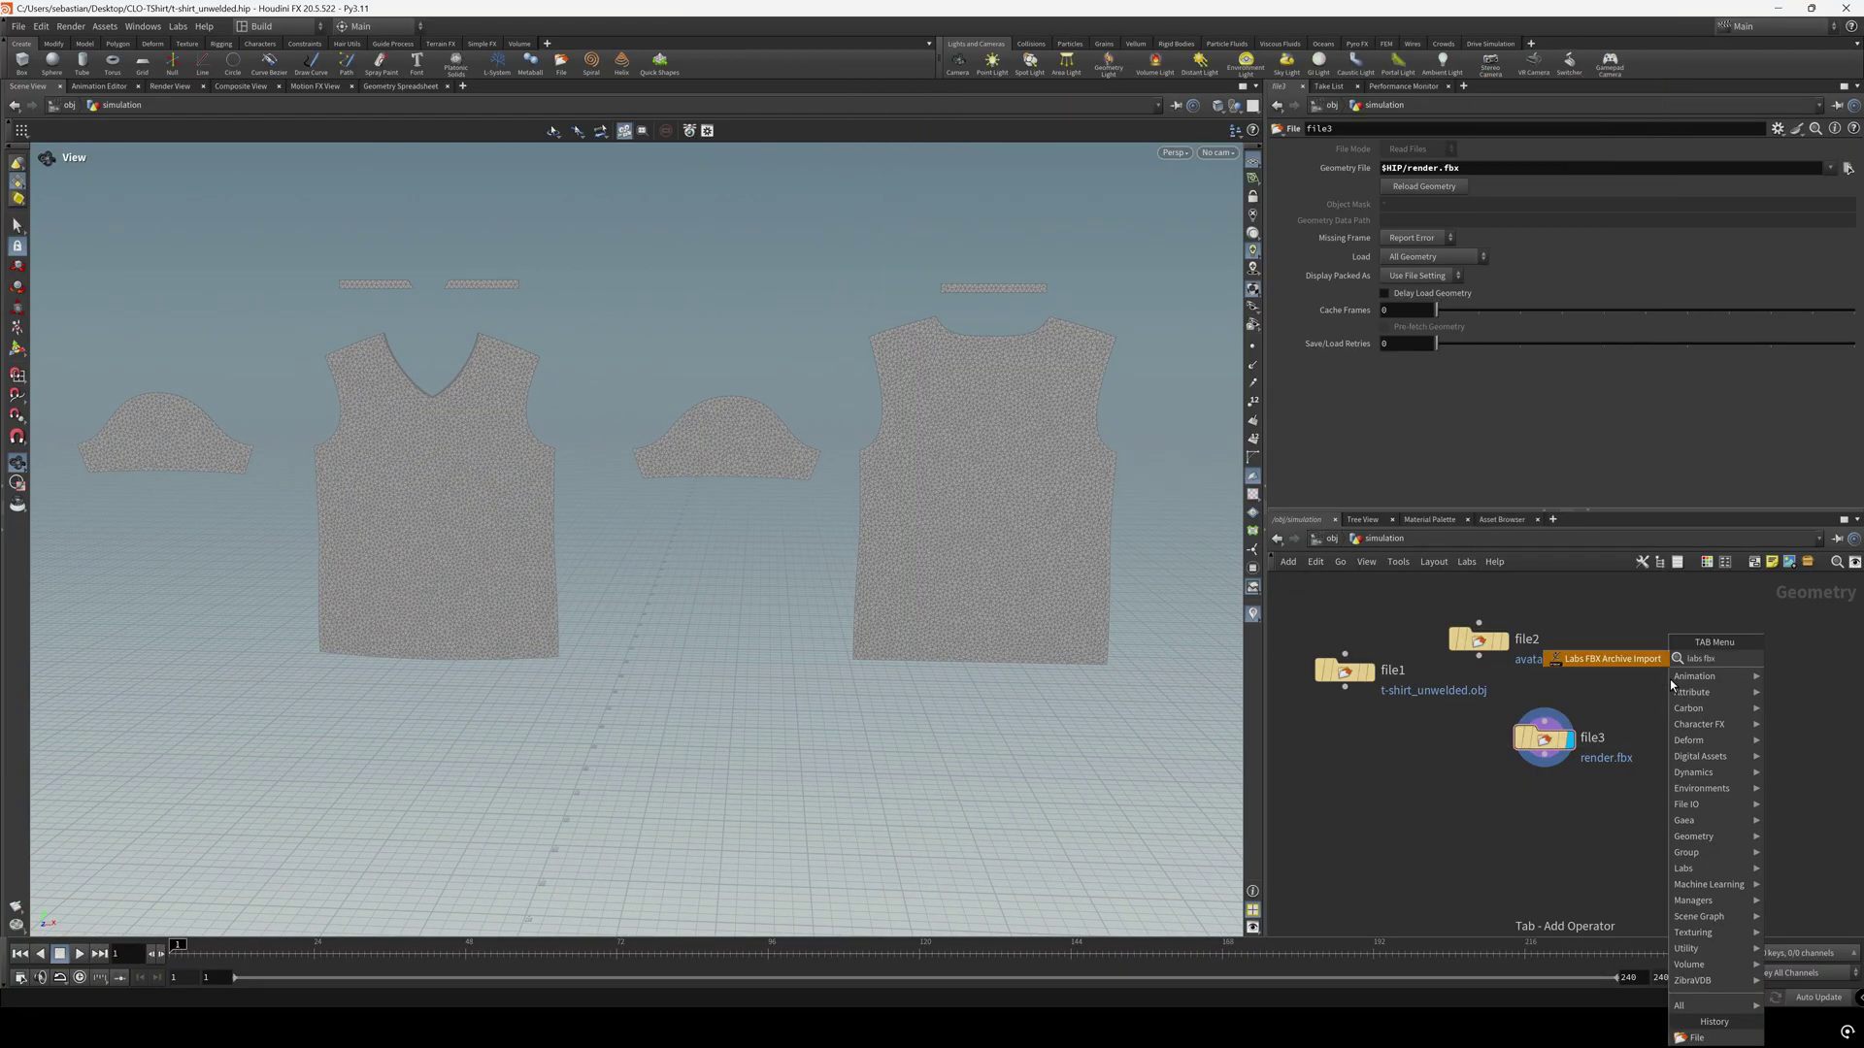
click(1643, 668)
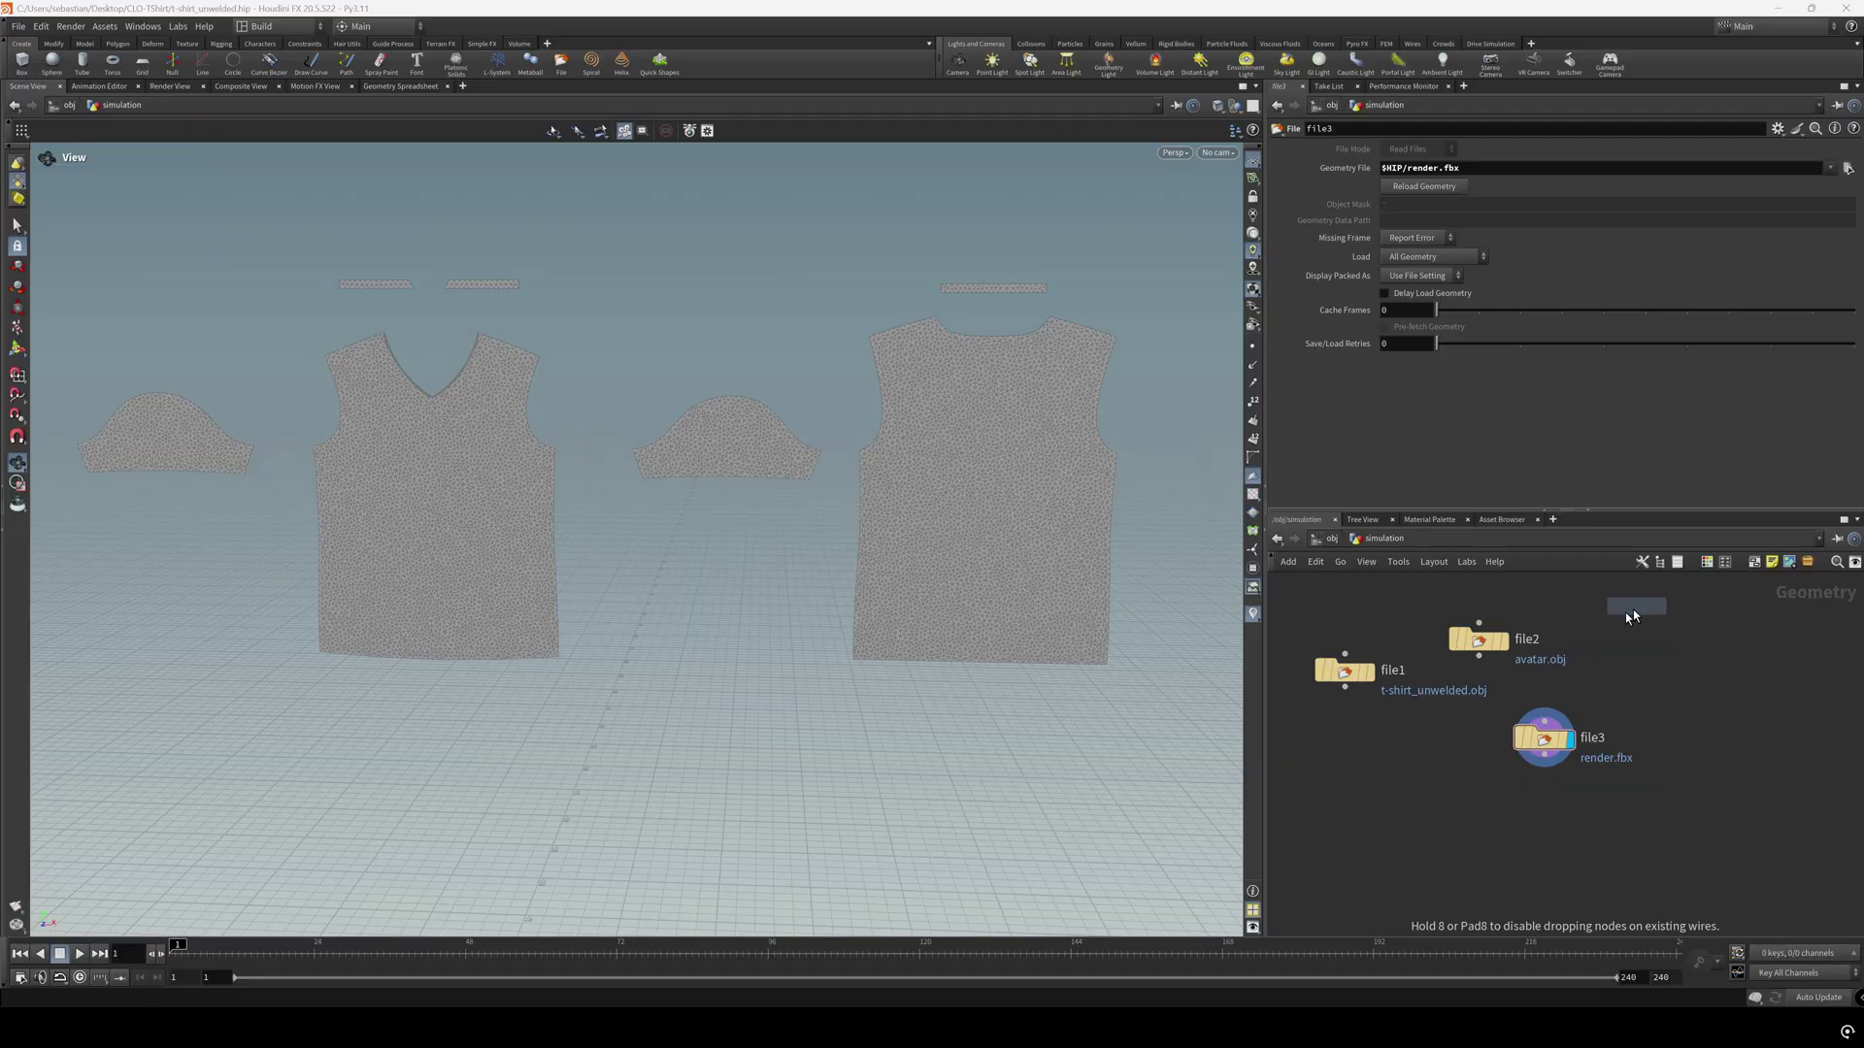
click(1631, 641)
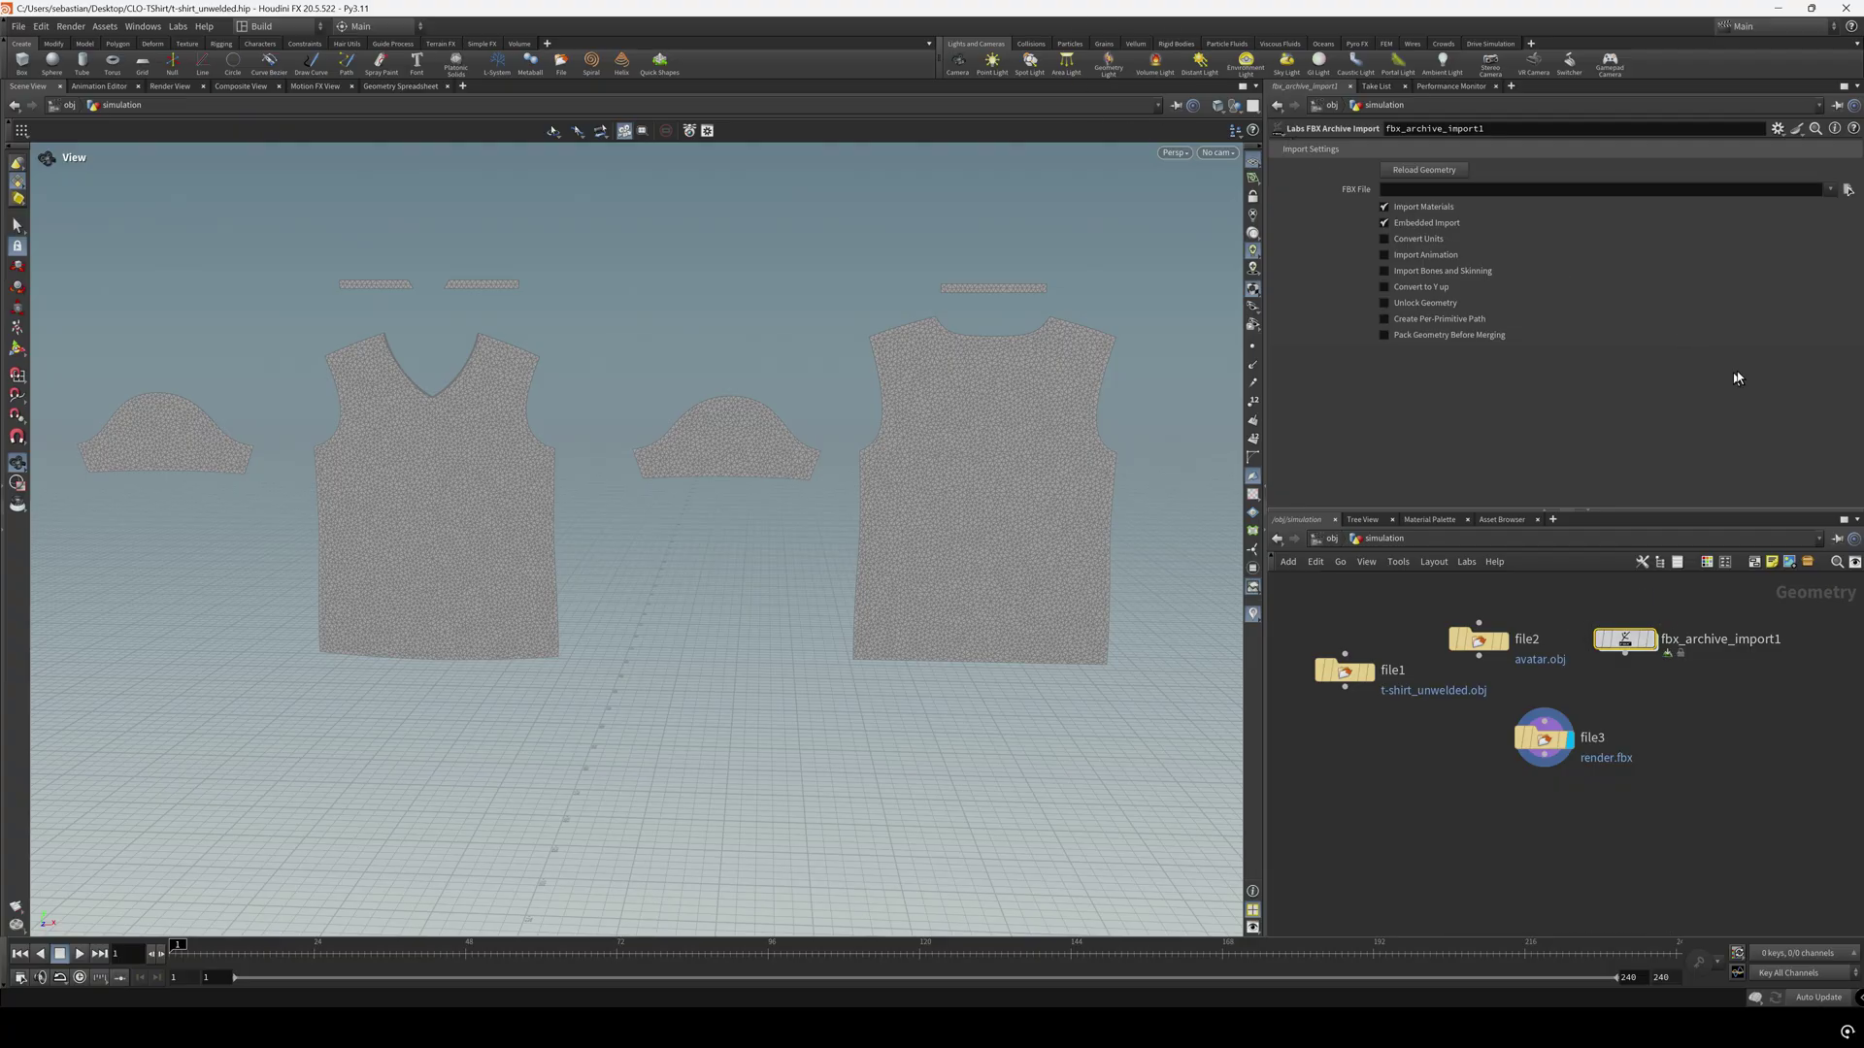
click(1650, 638)
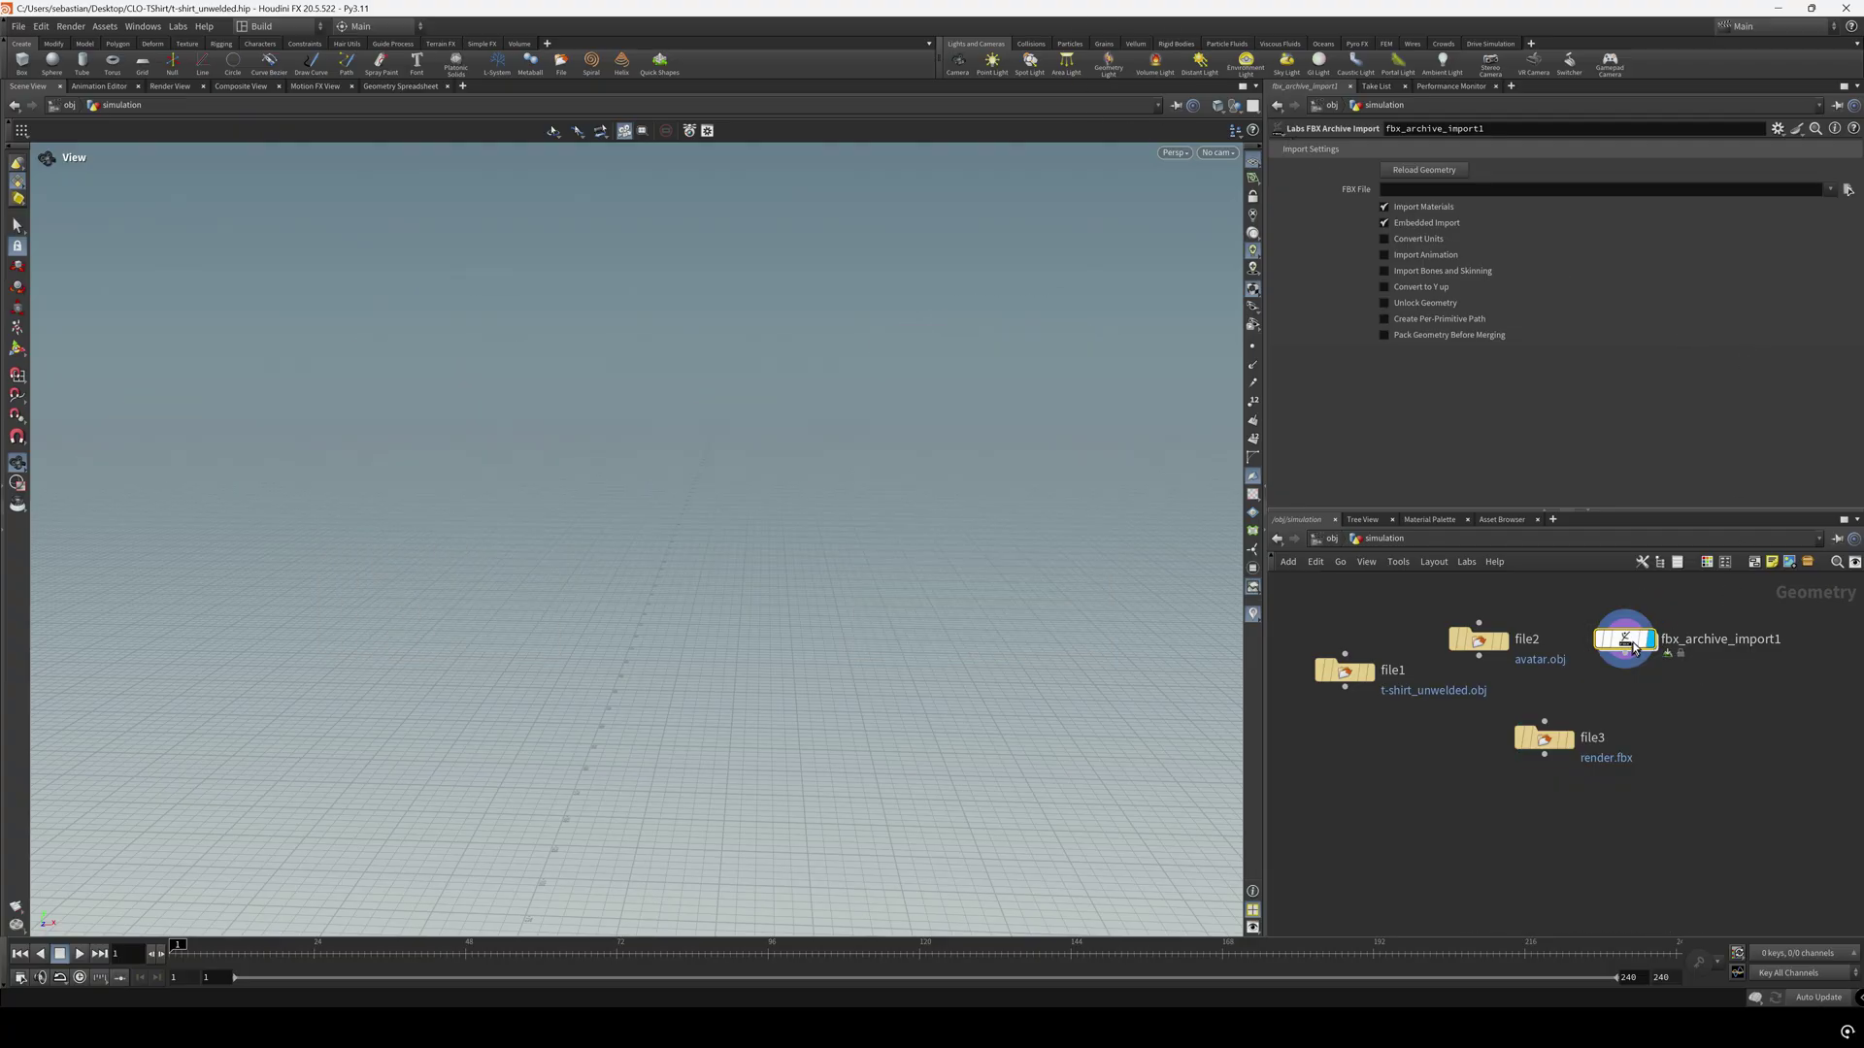
Load render.fbx from the $HIP folder as the FBX file of the Labs FBX Archive Import node
click(1847, 189)
double_click(1514, 113)
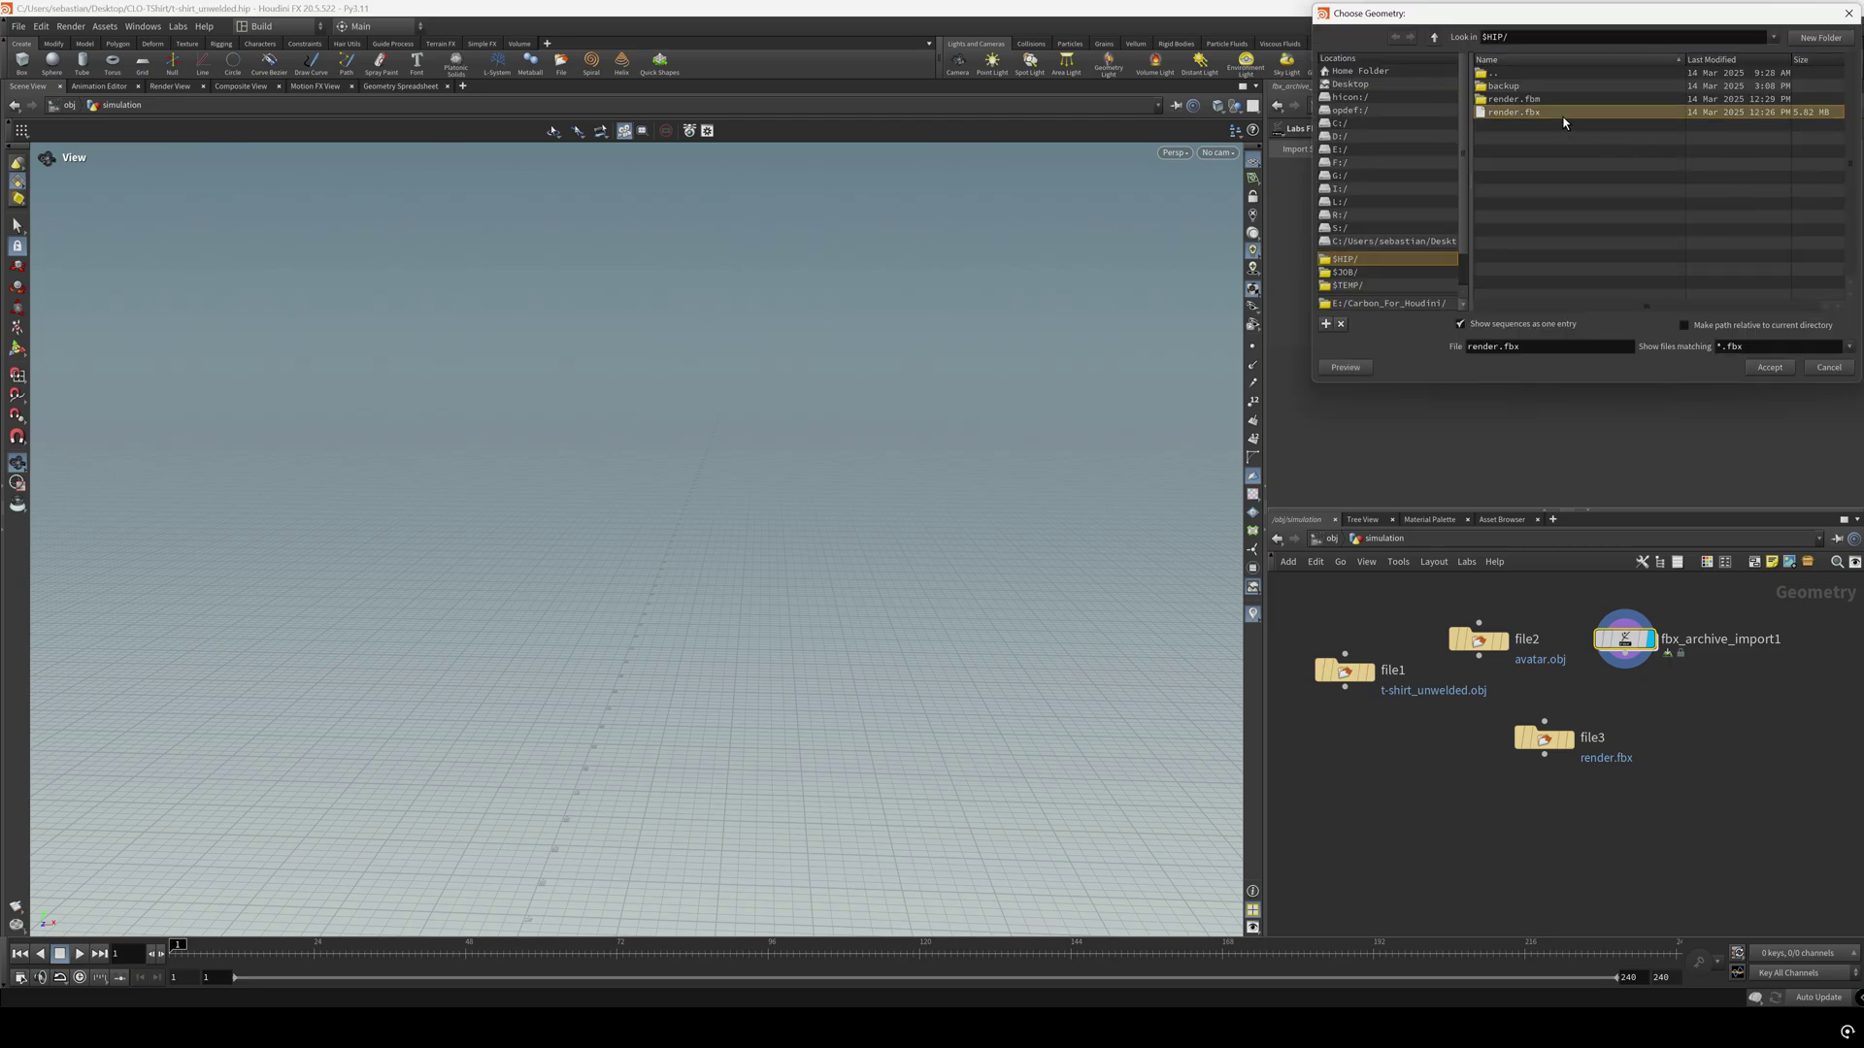
mouse_move(619, 592)
mouse_down()
mouse_move(861, 584)
mouse_move(653, 583)
mouse_up()
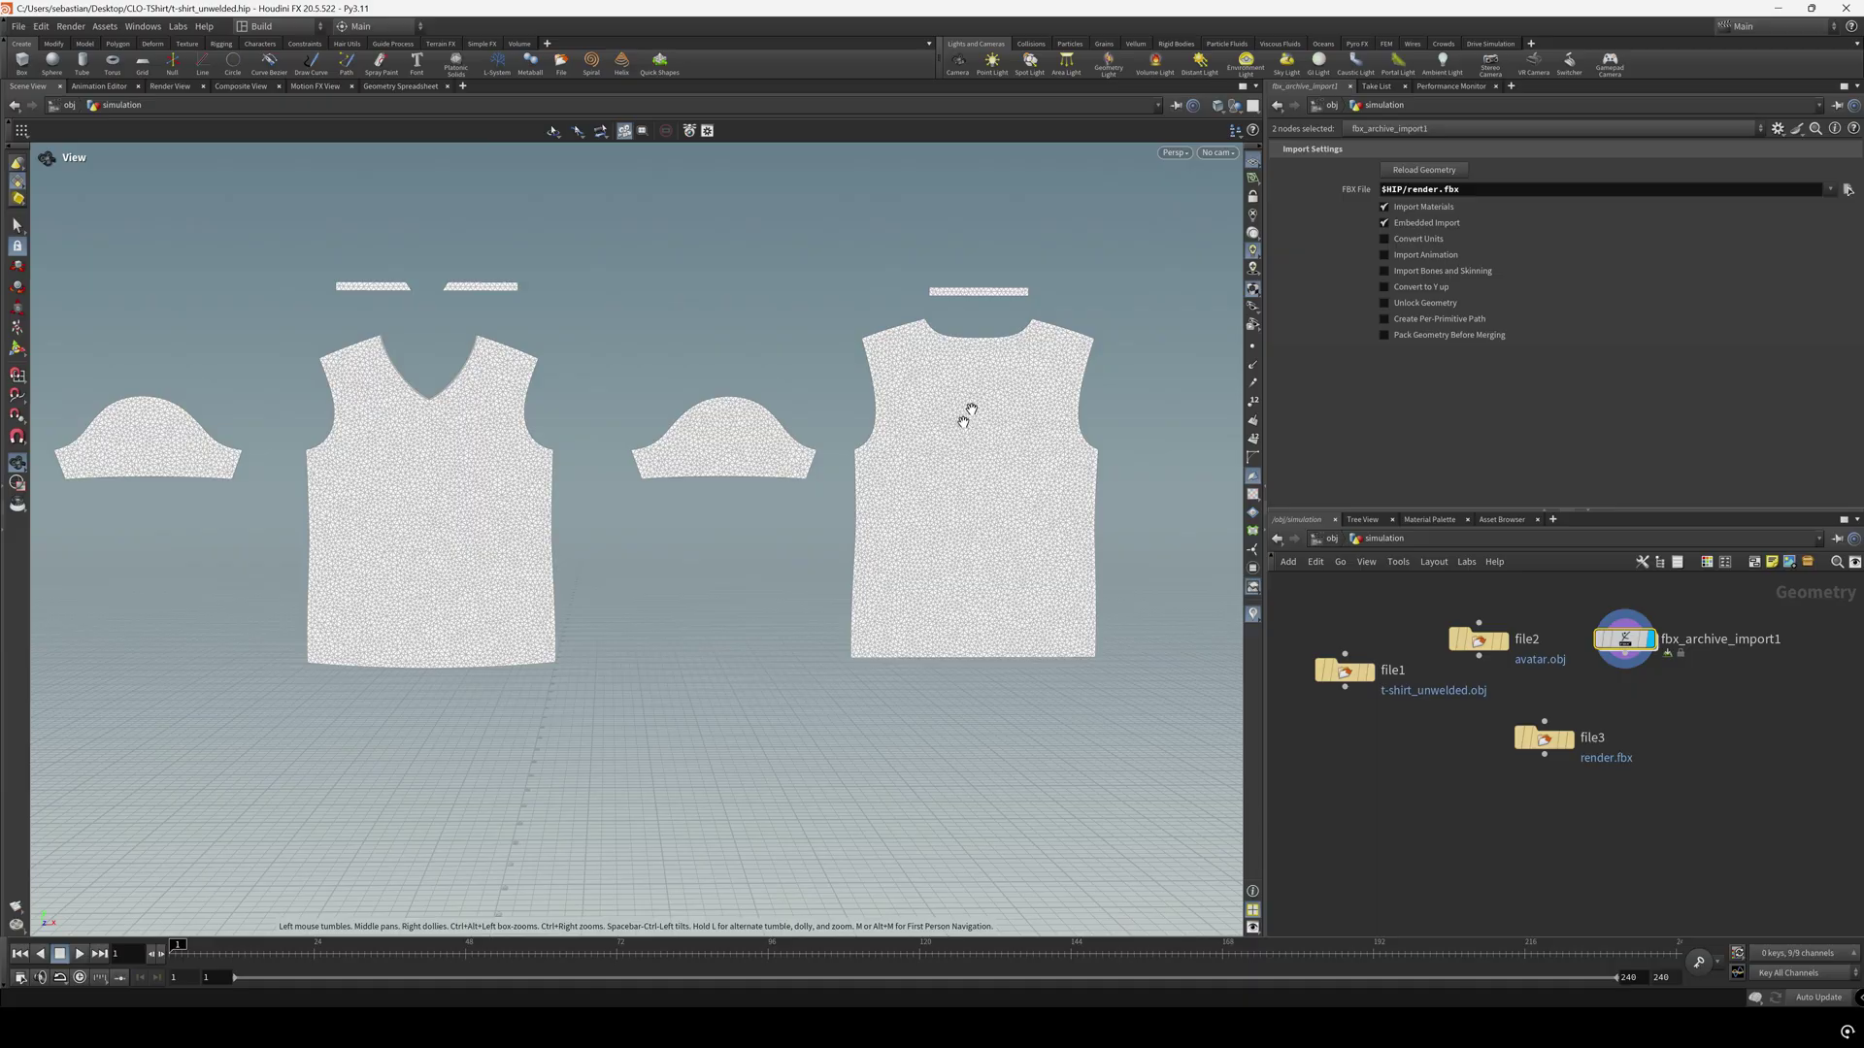
Compare the render.fbx File node with the FBX Archive Import node in the viewport, ending with the import node displayed and selected
click(1568, 738)
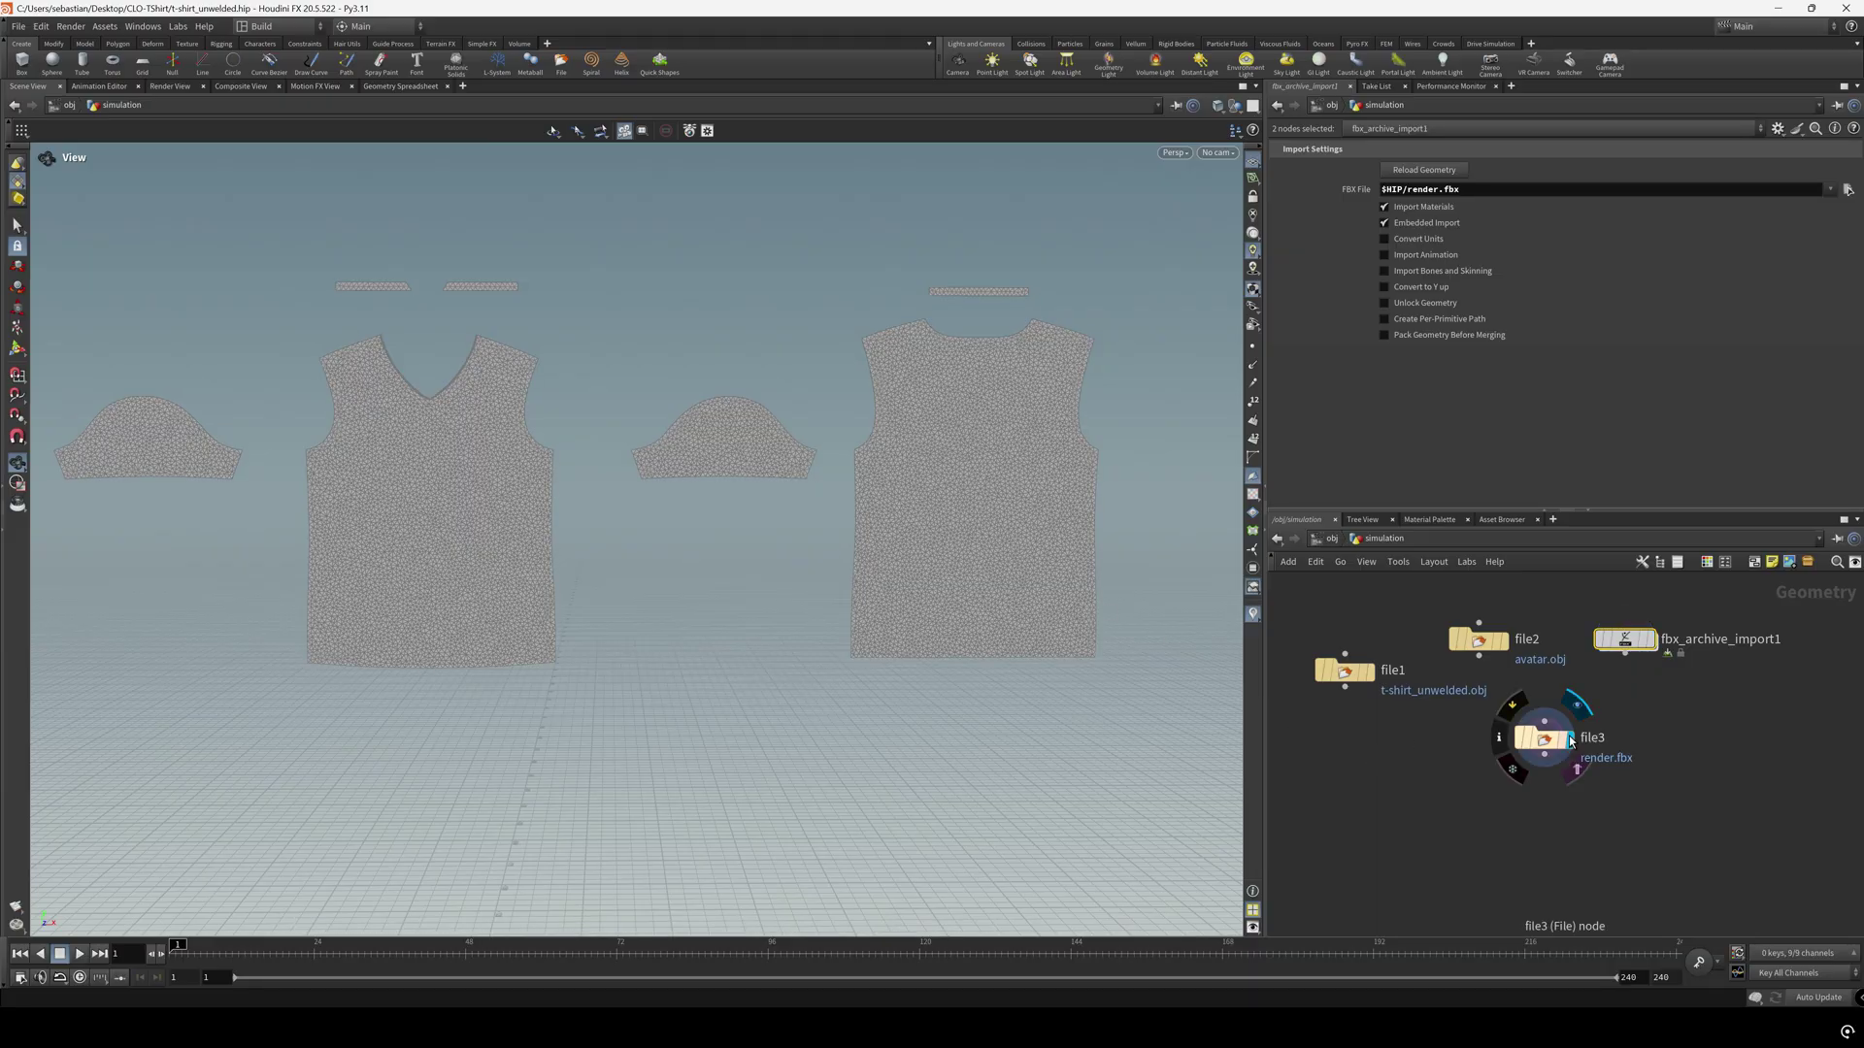
click(1655, 649)
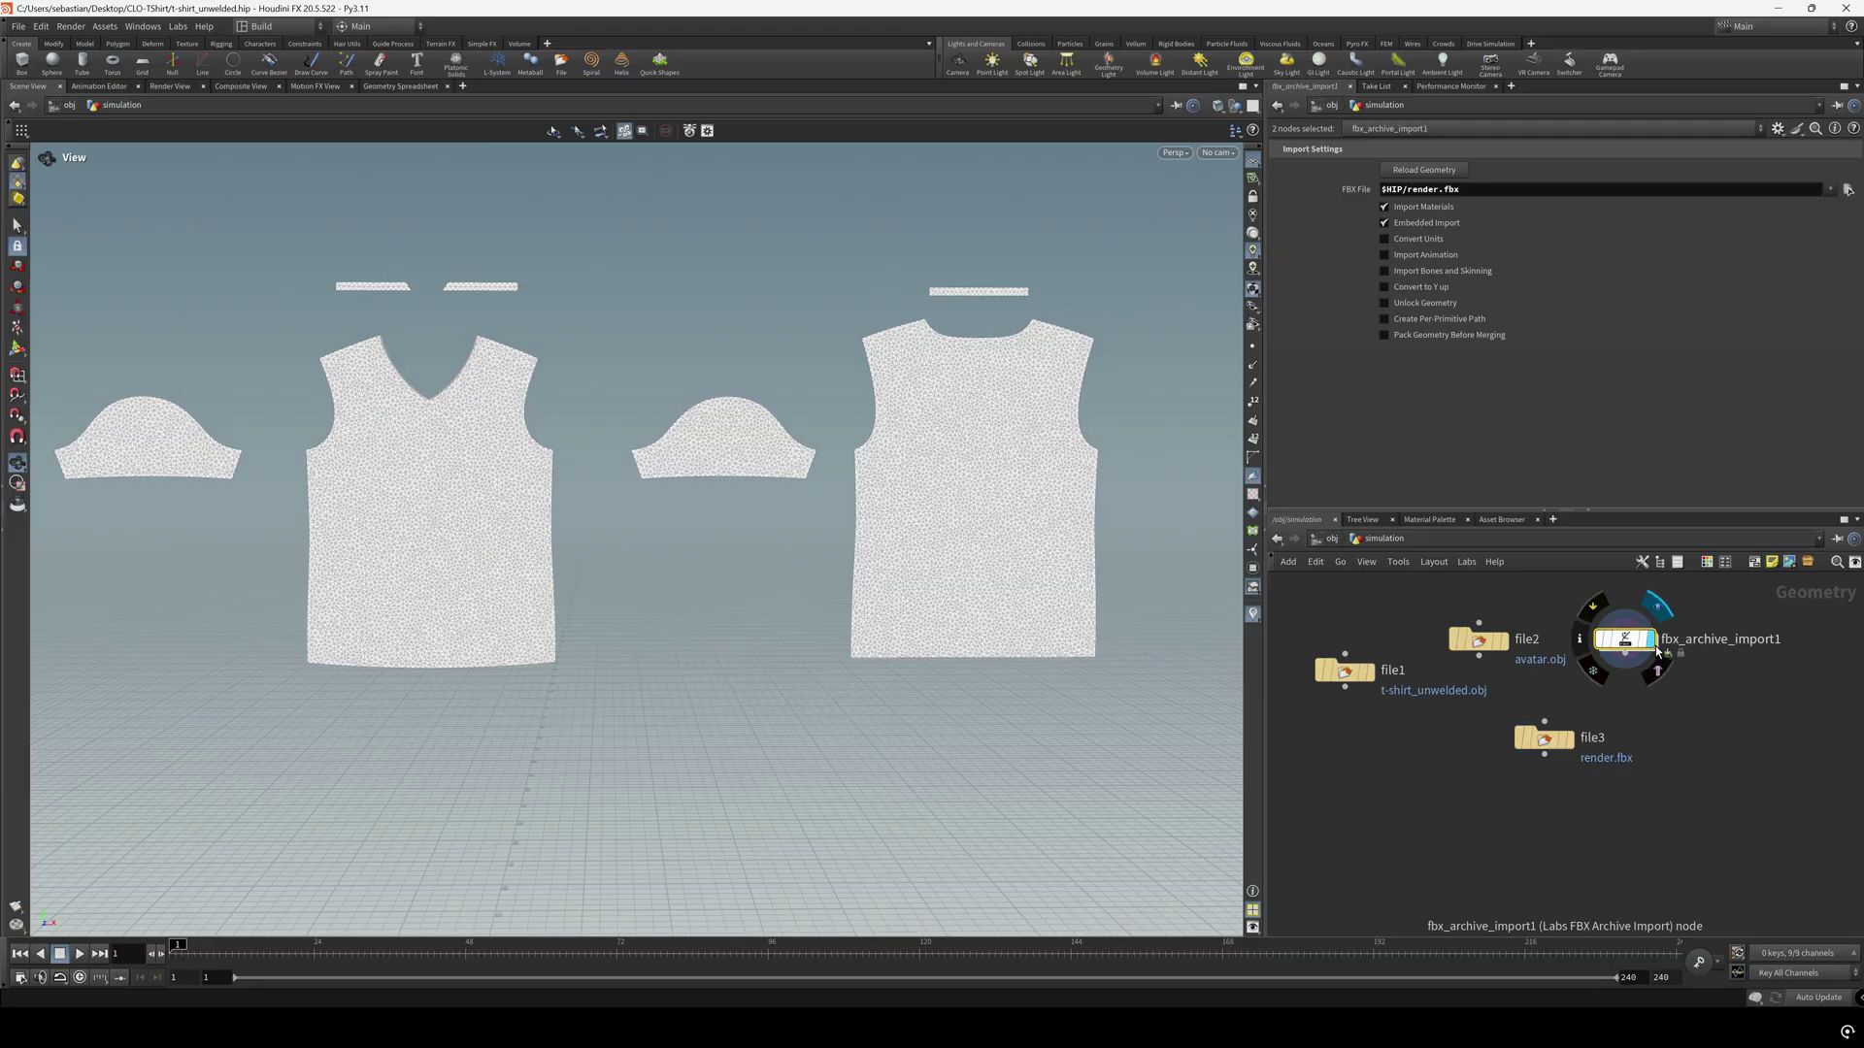
click(1602, 636)
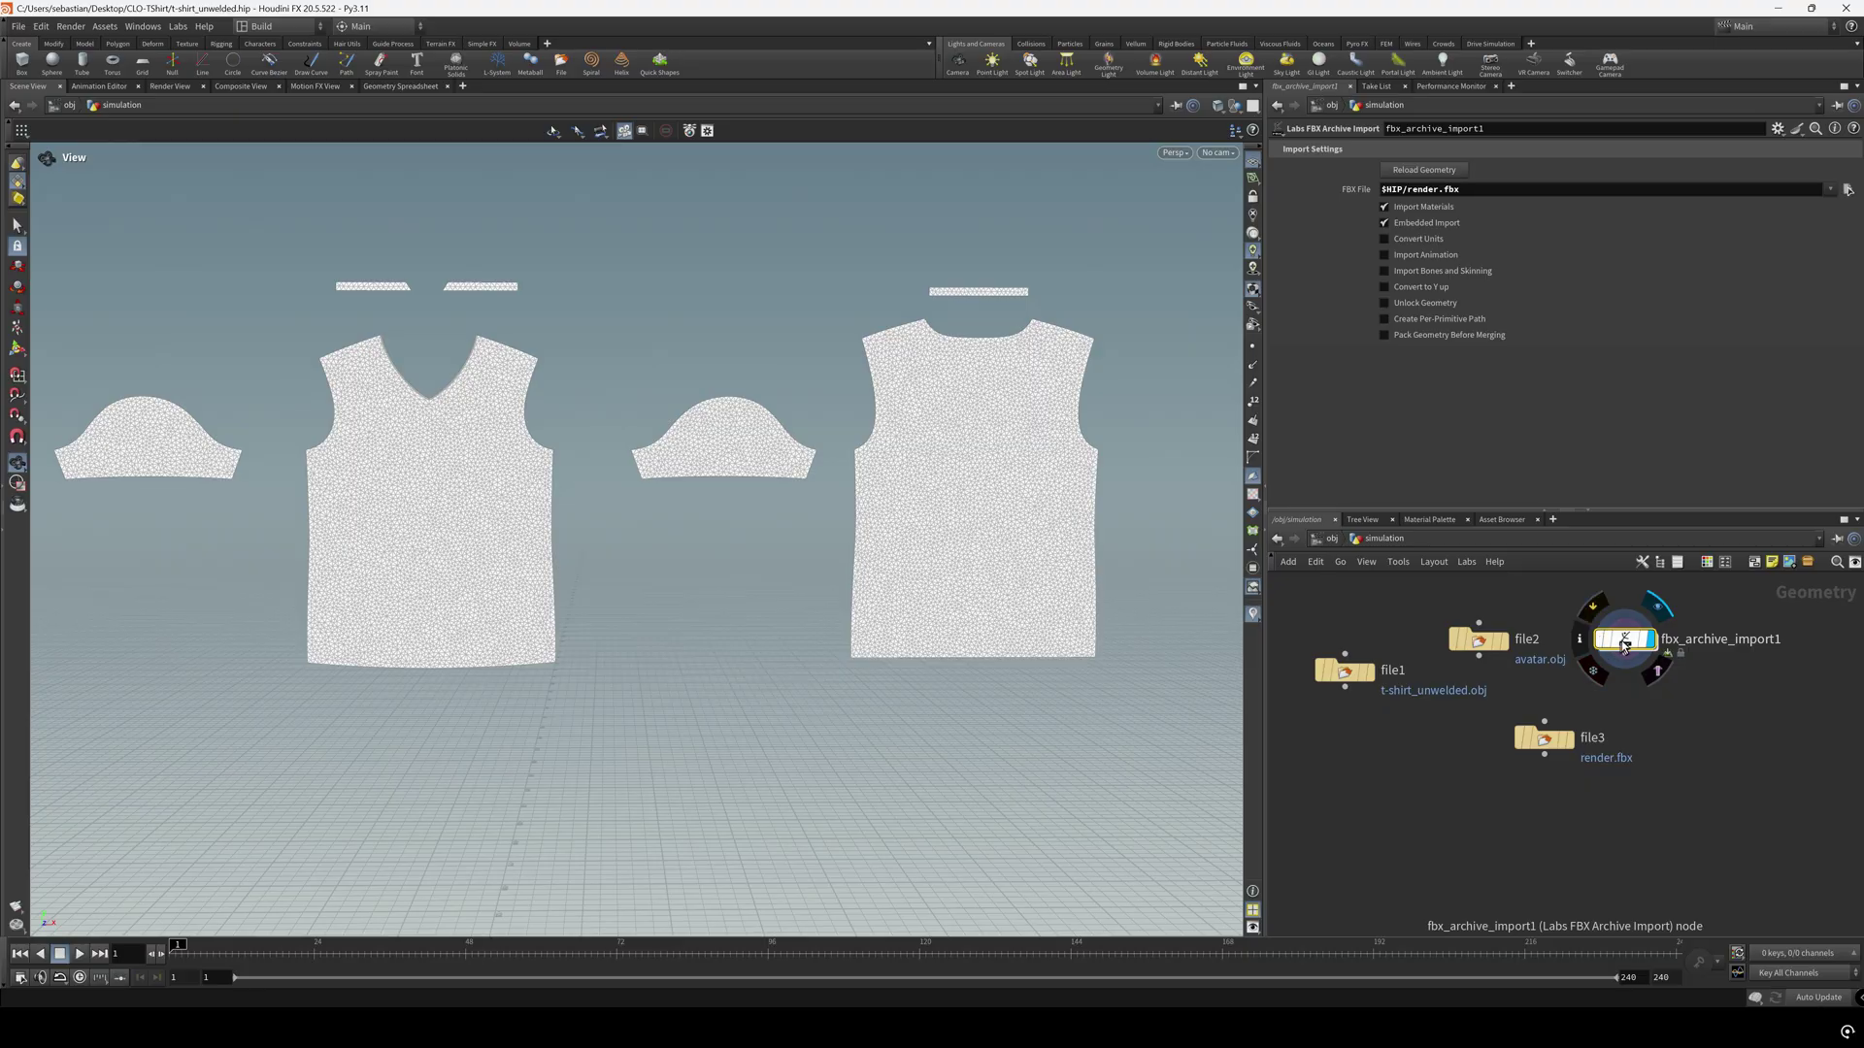
Delete the Labs FBX Archive Import node and line up the render.fbx File node beside the avatar File node
drag(1602, 631, 1614, 642)
key(Delete)
drag(1551, 745, 1650, 694)
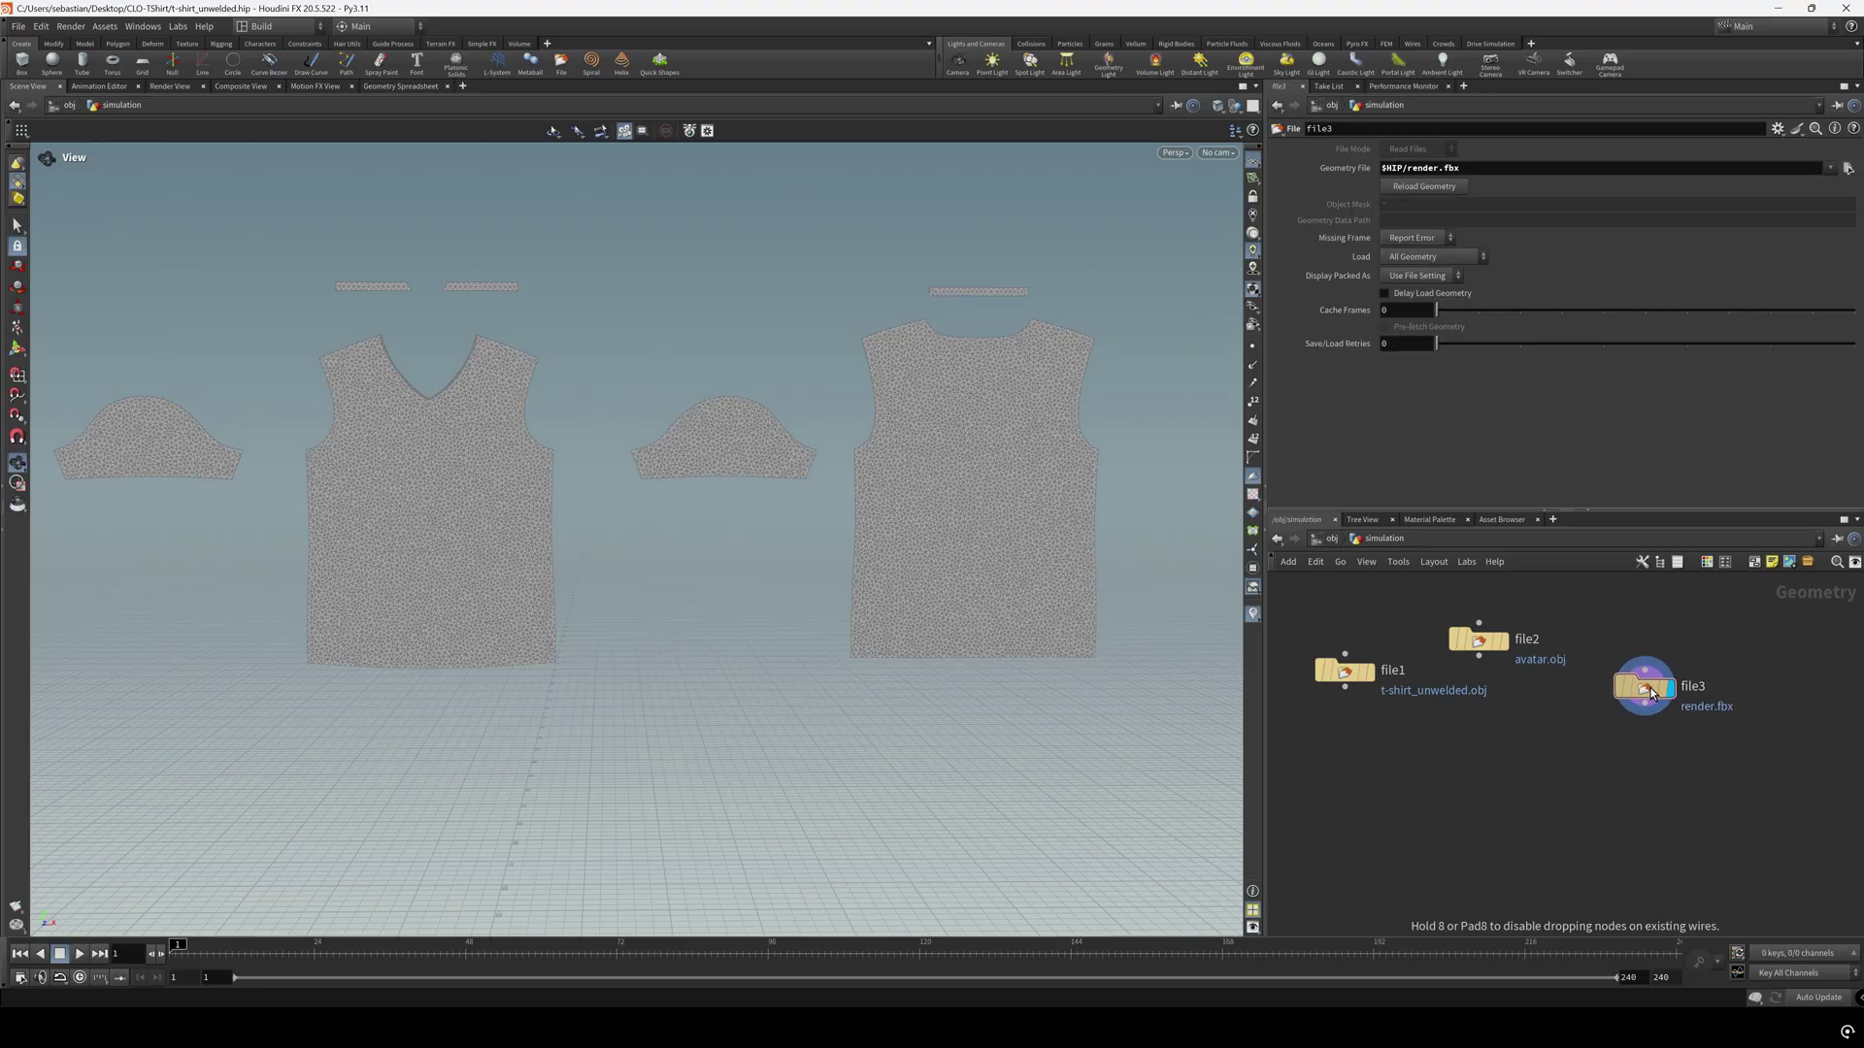
drag(1497, 647, 1522, 677)
drag(1644, 687, 1647, 671)
middle_drag(1671, 796, 1539, 820)
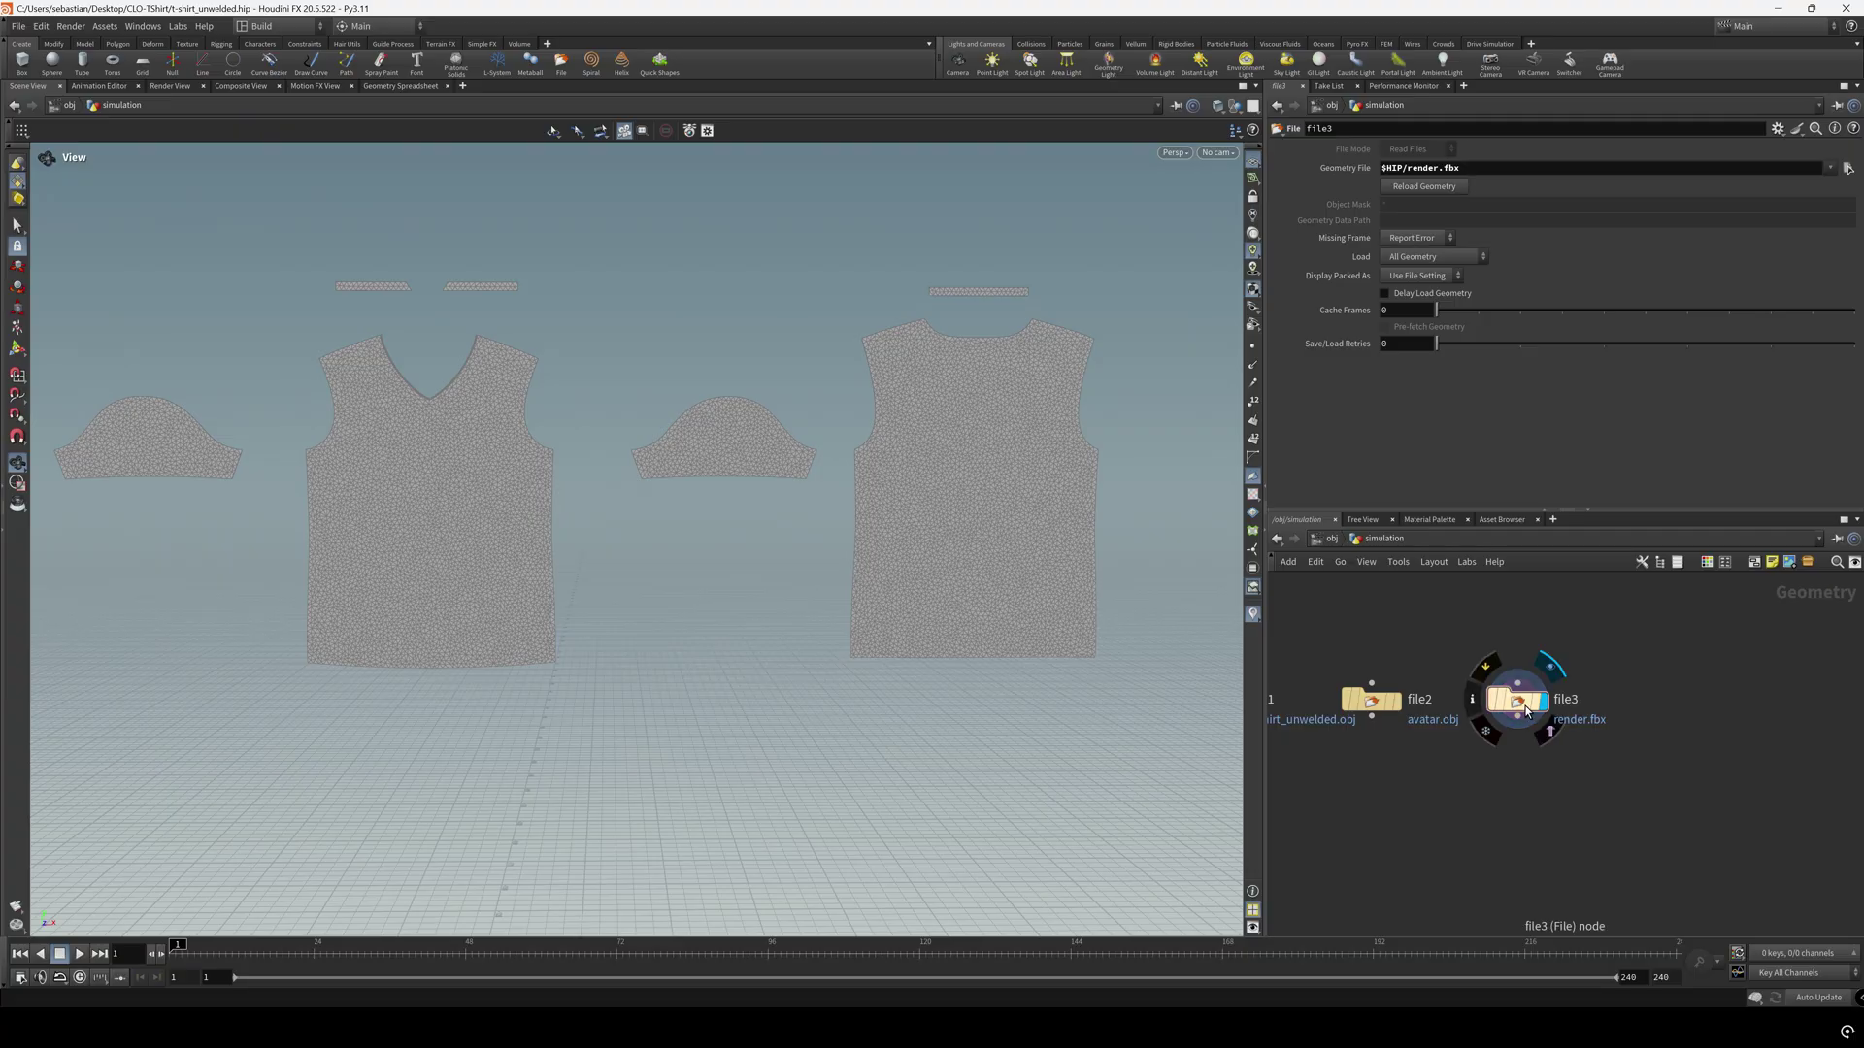
Inspect the front piece's neckline stitching up close and add a displayed Split node below the render.fbx File node
scroll(349, 333, up, 1)
scroll(899, 304, up, 6)
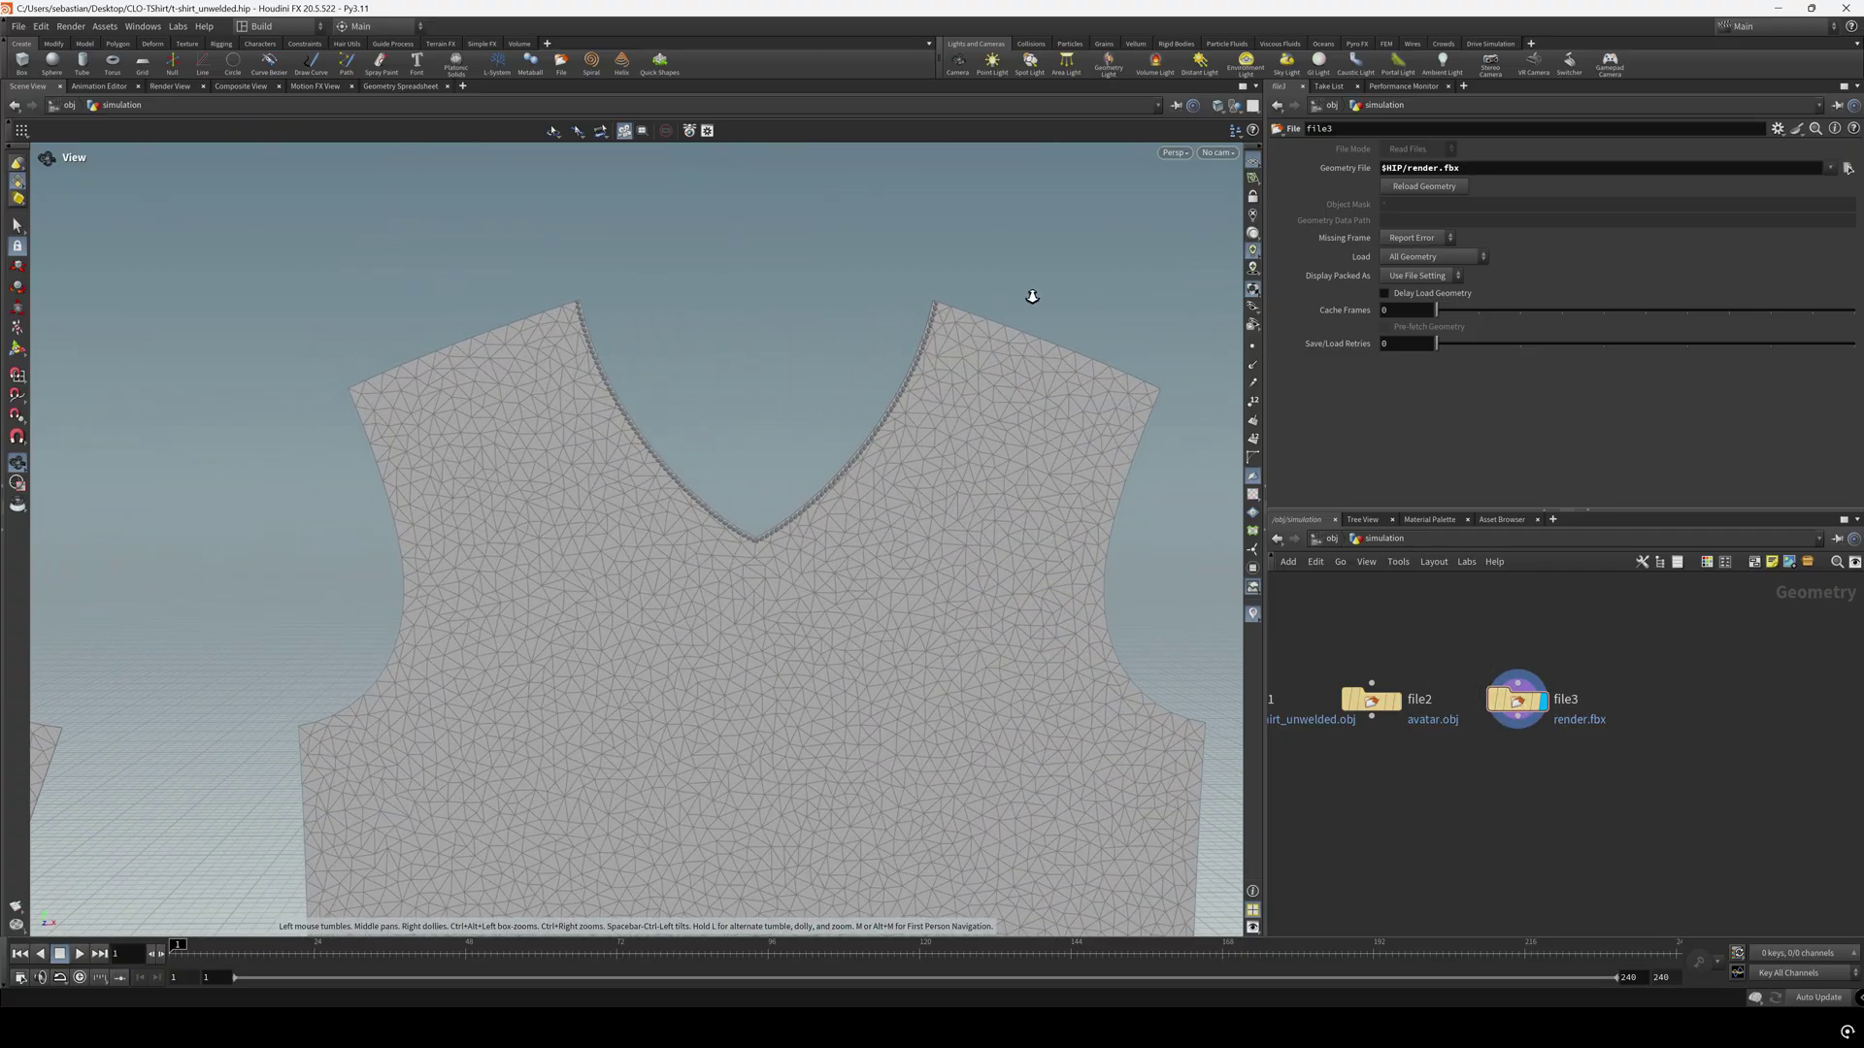
scroll(1032, 296, up, 3)
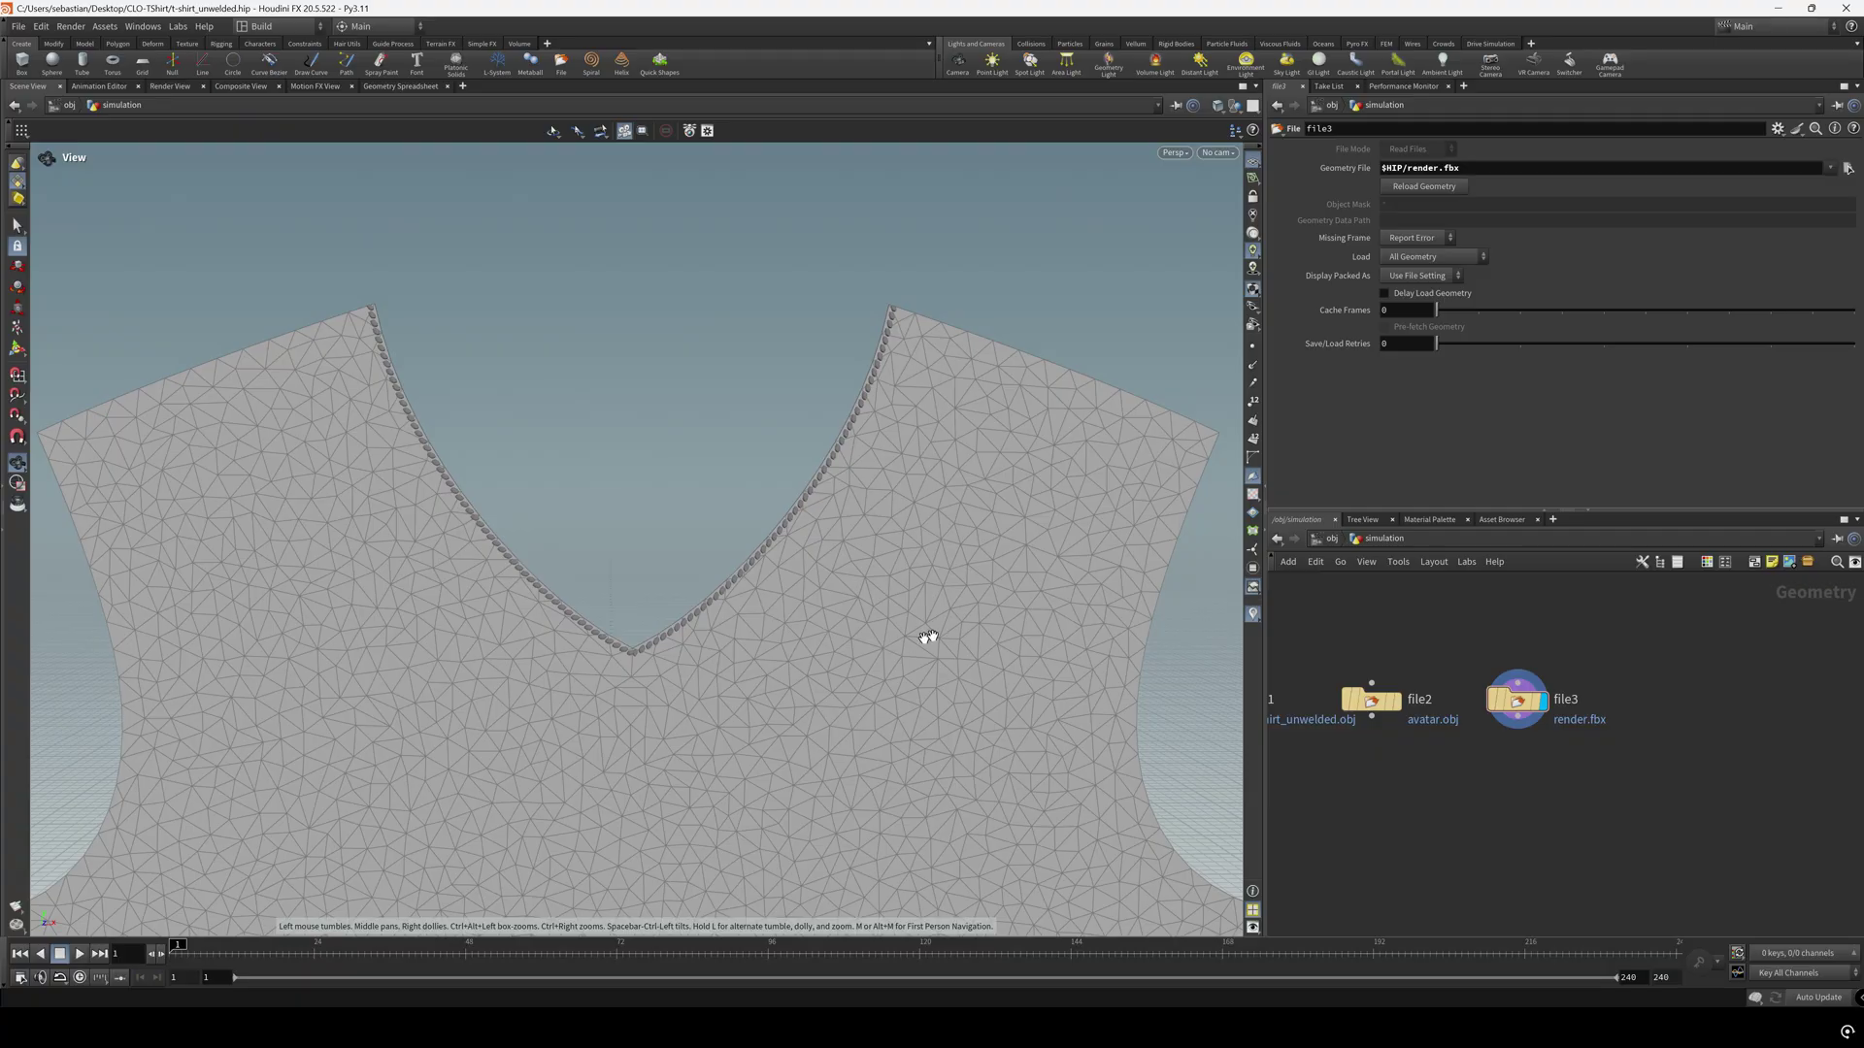
scroll(910, 644, down, 8)
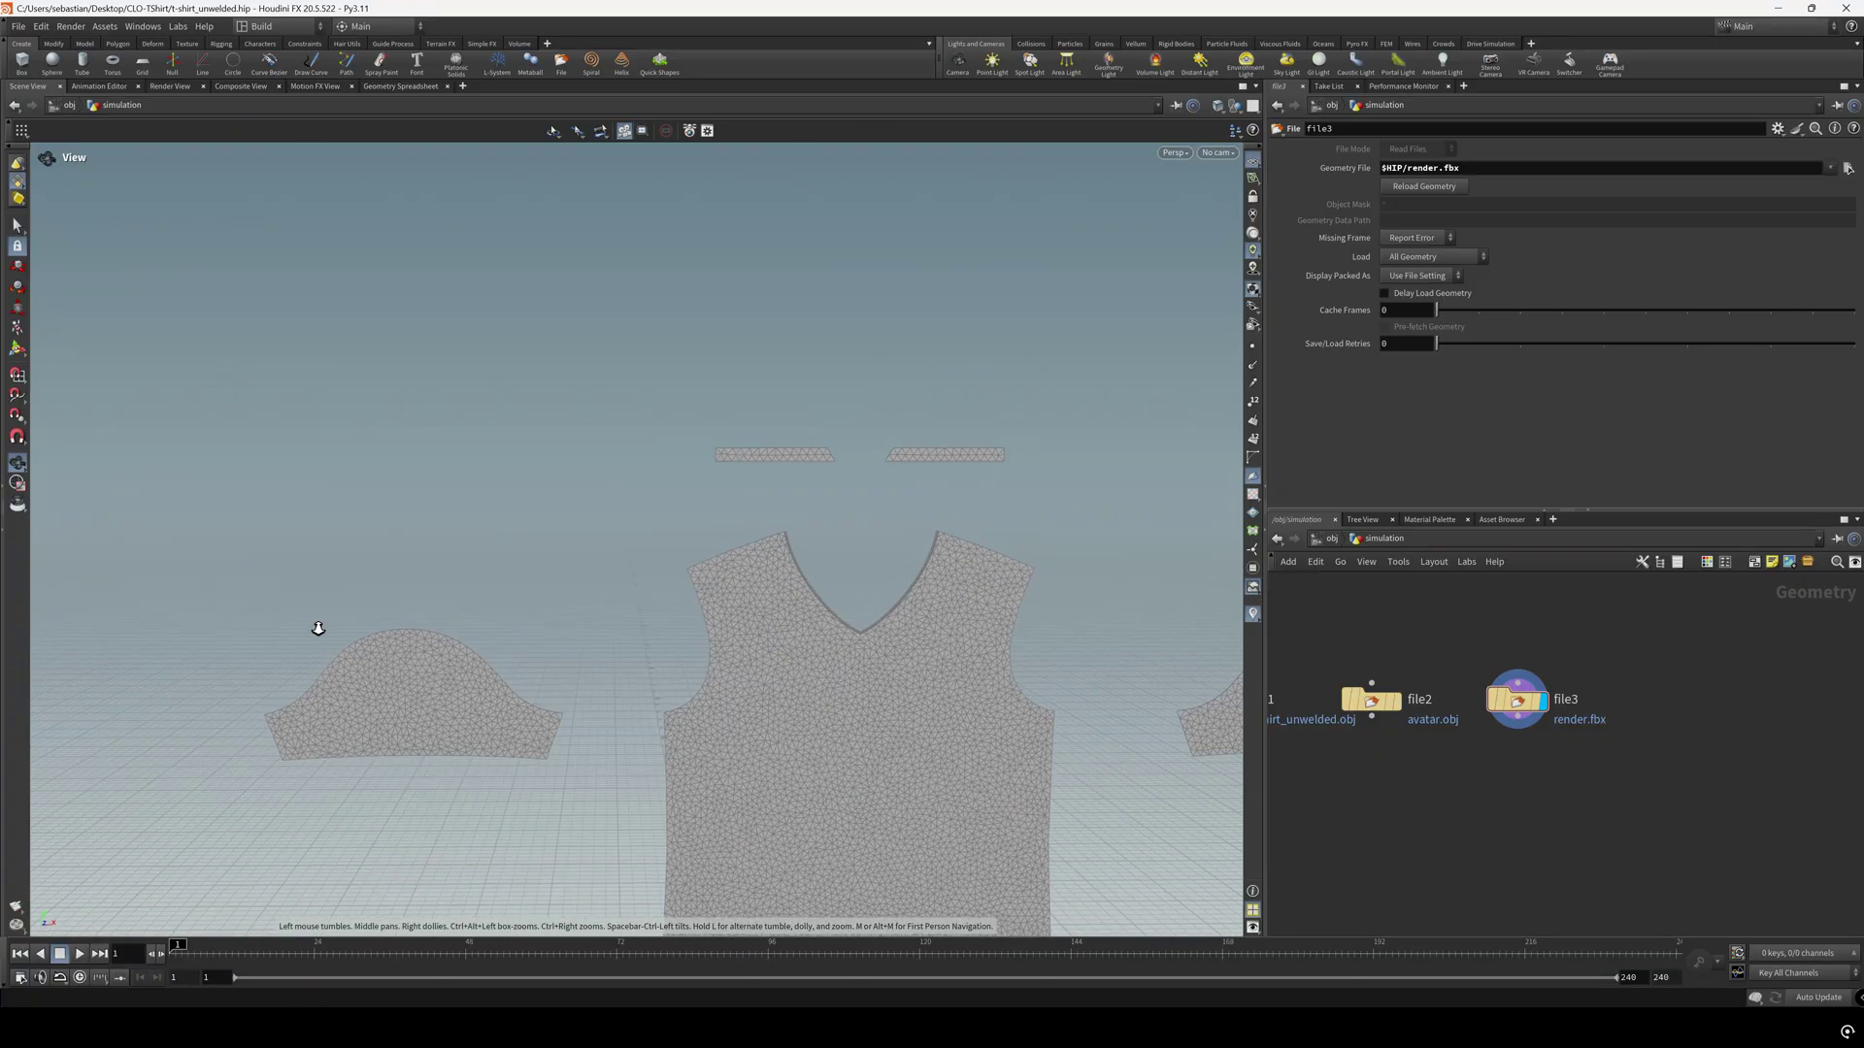
click(1517, 730)
click(1518, 754)
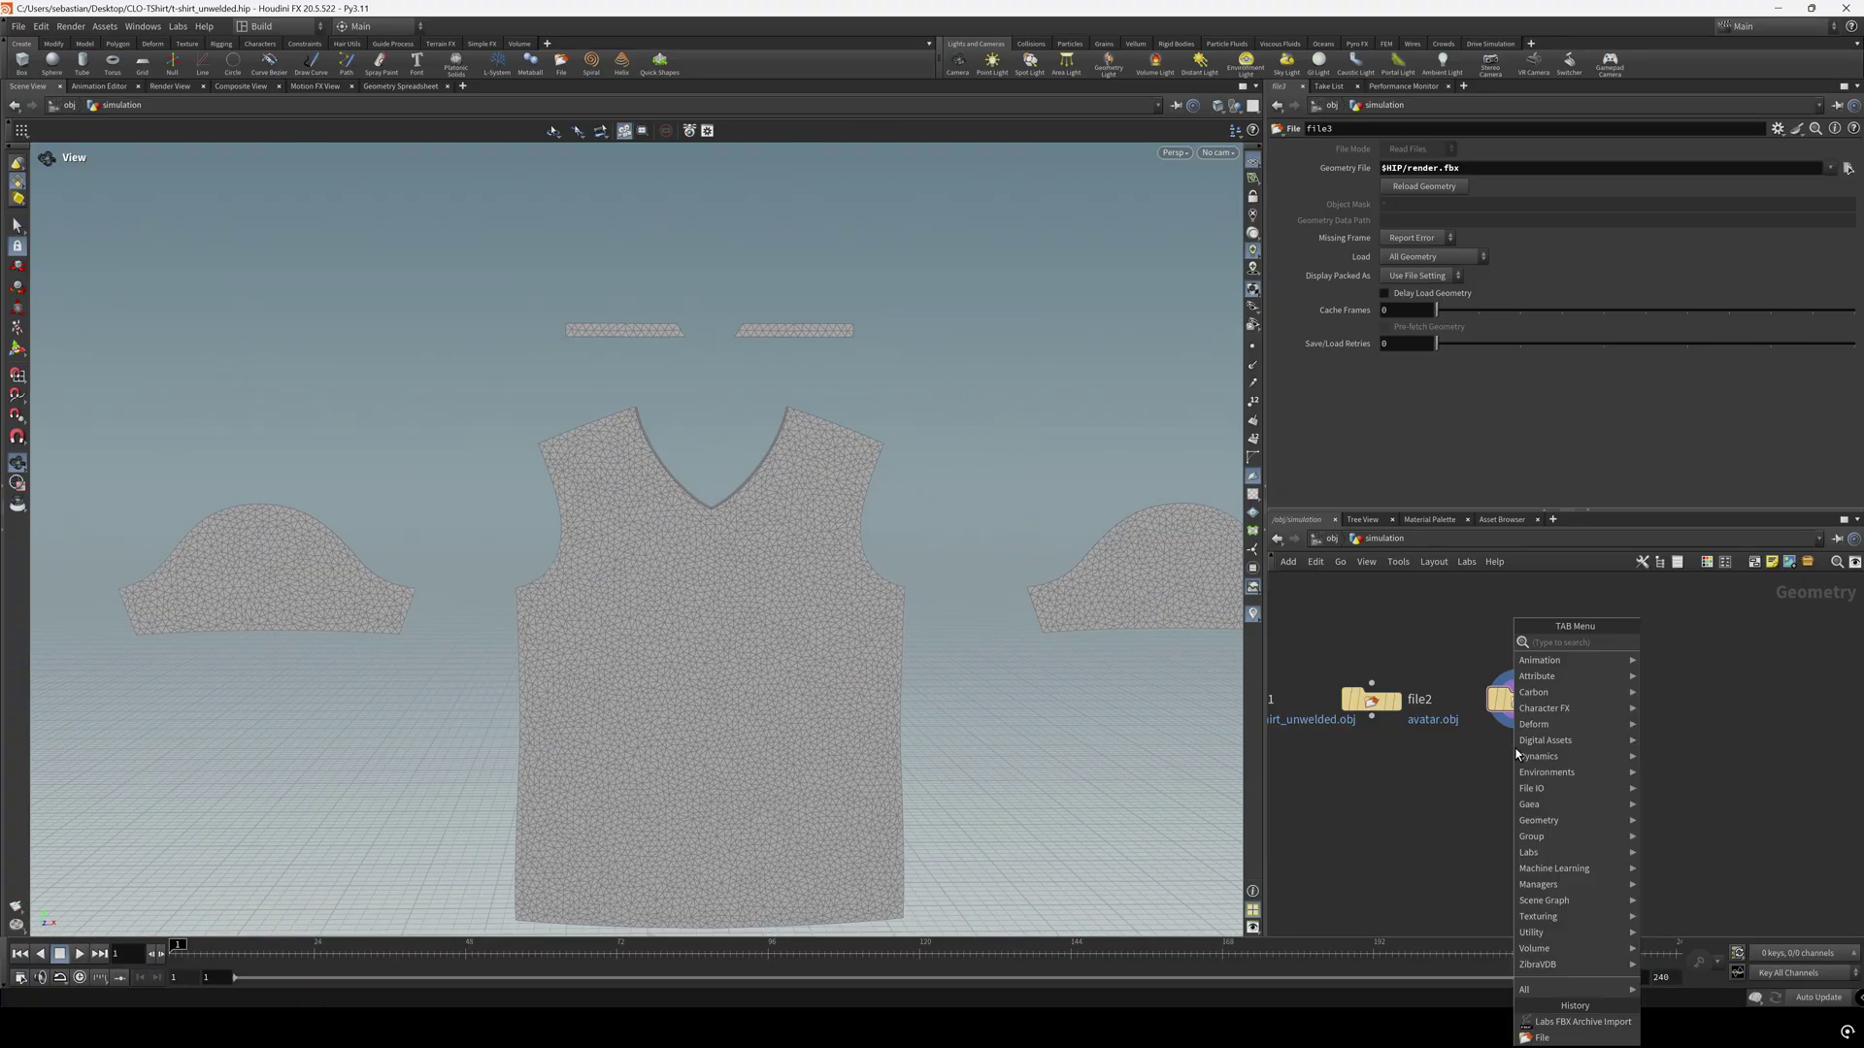
text(split)
key(Return)
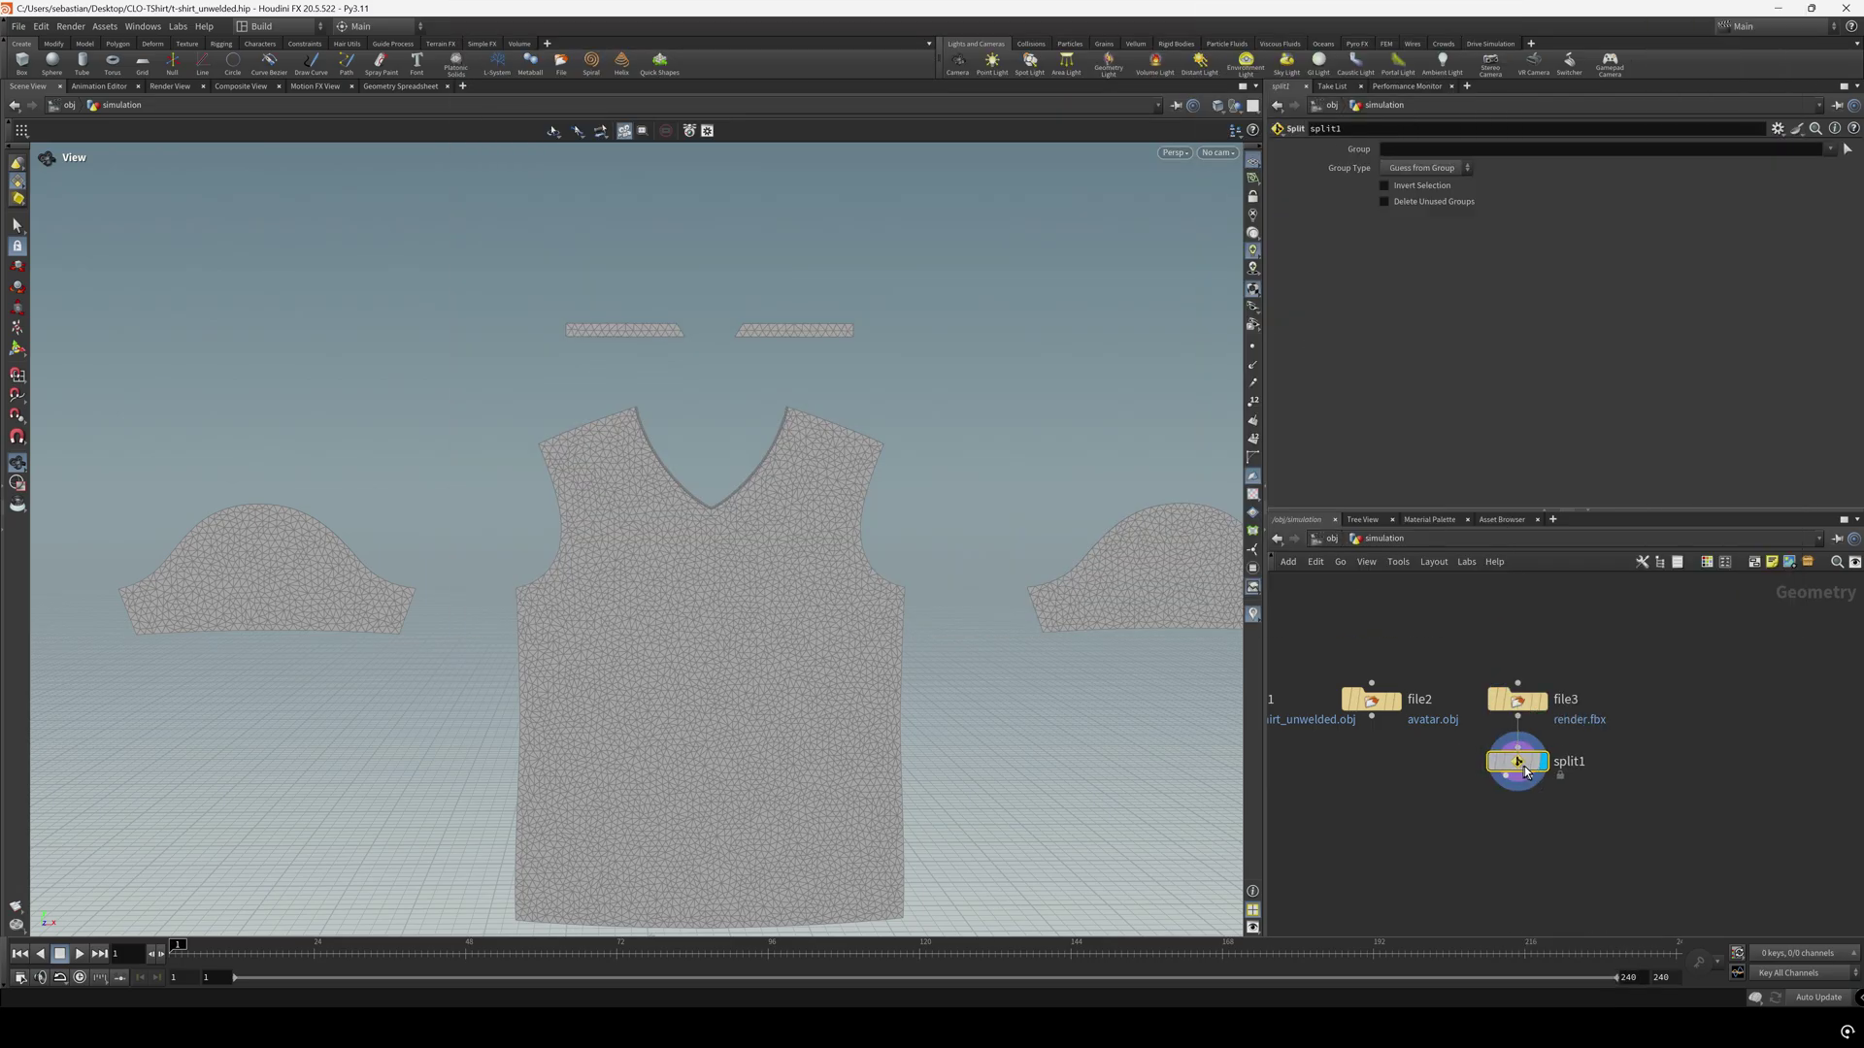
Set the Split node's group to the material path Default Fabric_FRONT_61476
drag(1539, 770, 1543, 769)
click(1830, 150)
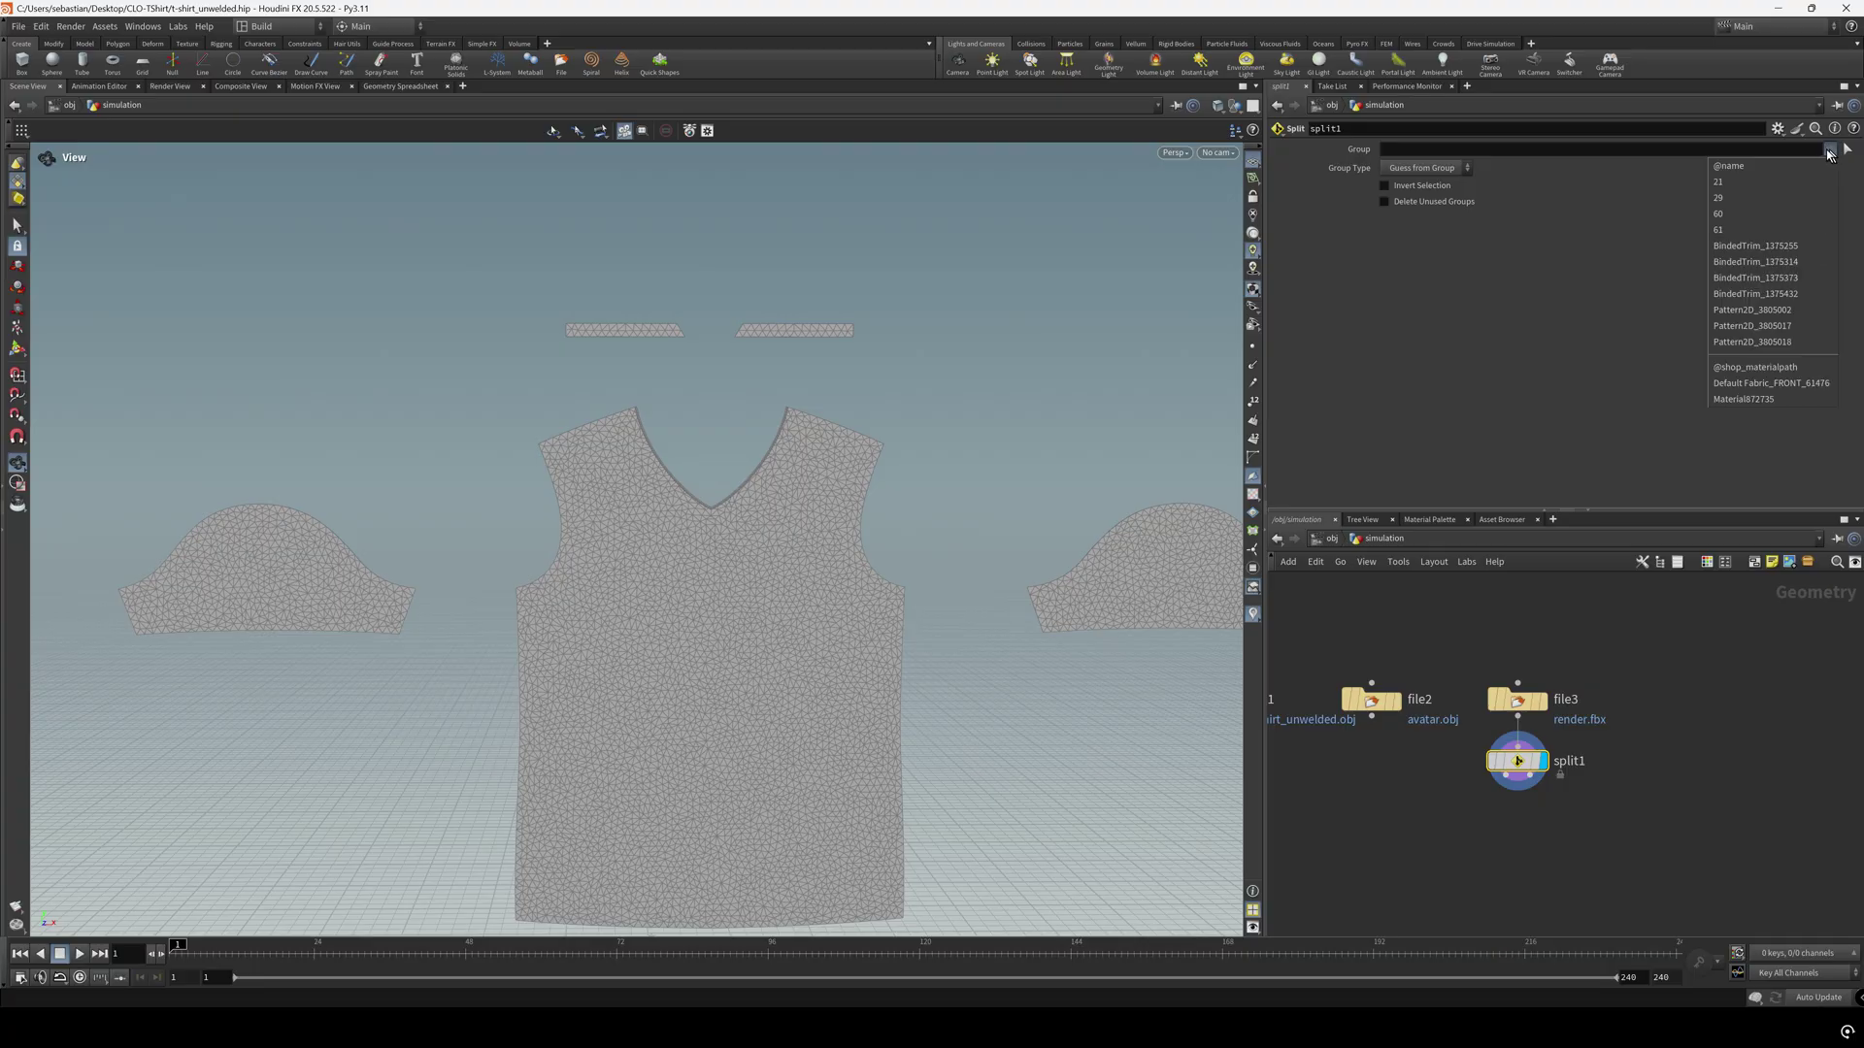
click(1775, 384)
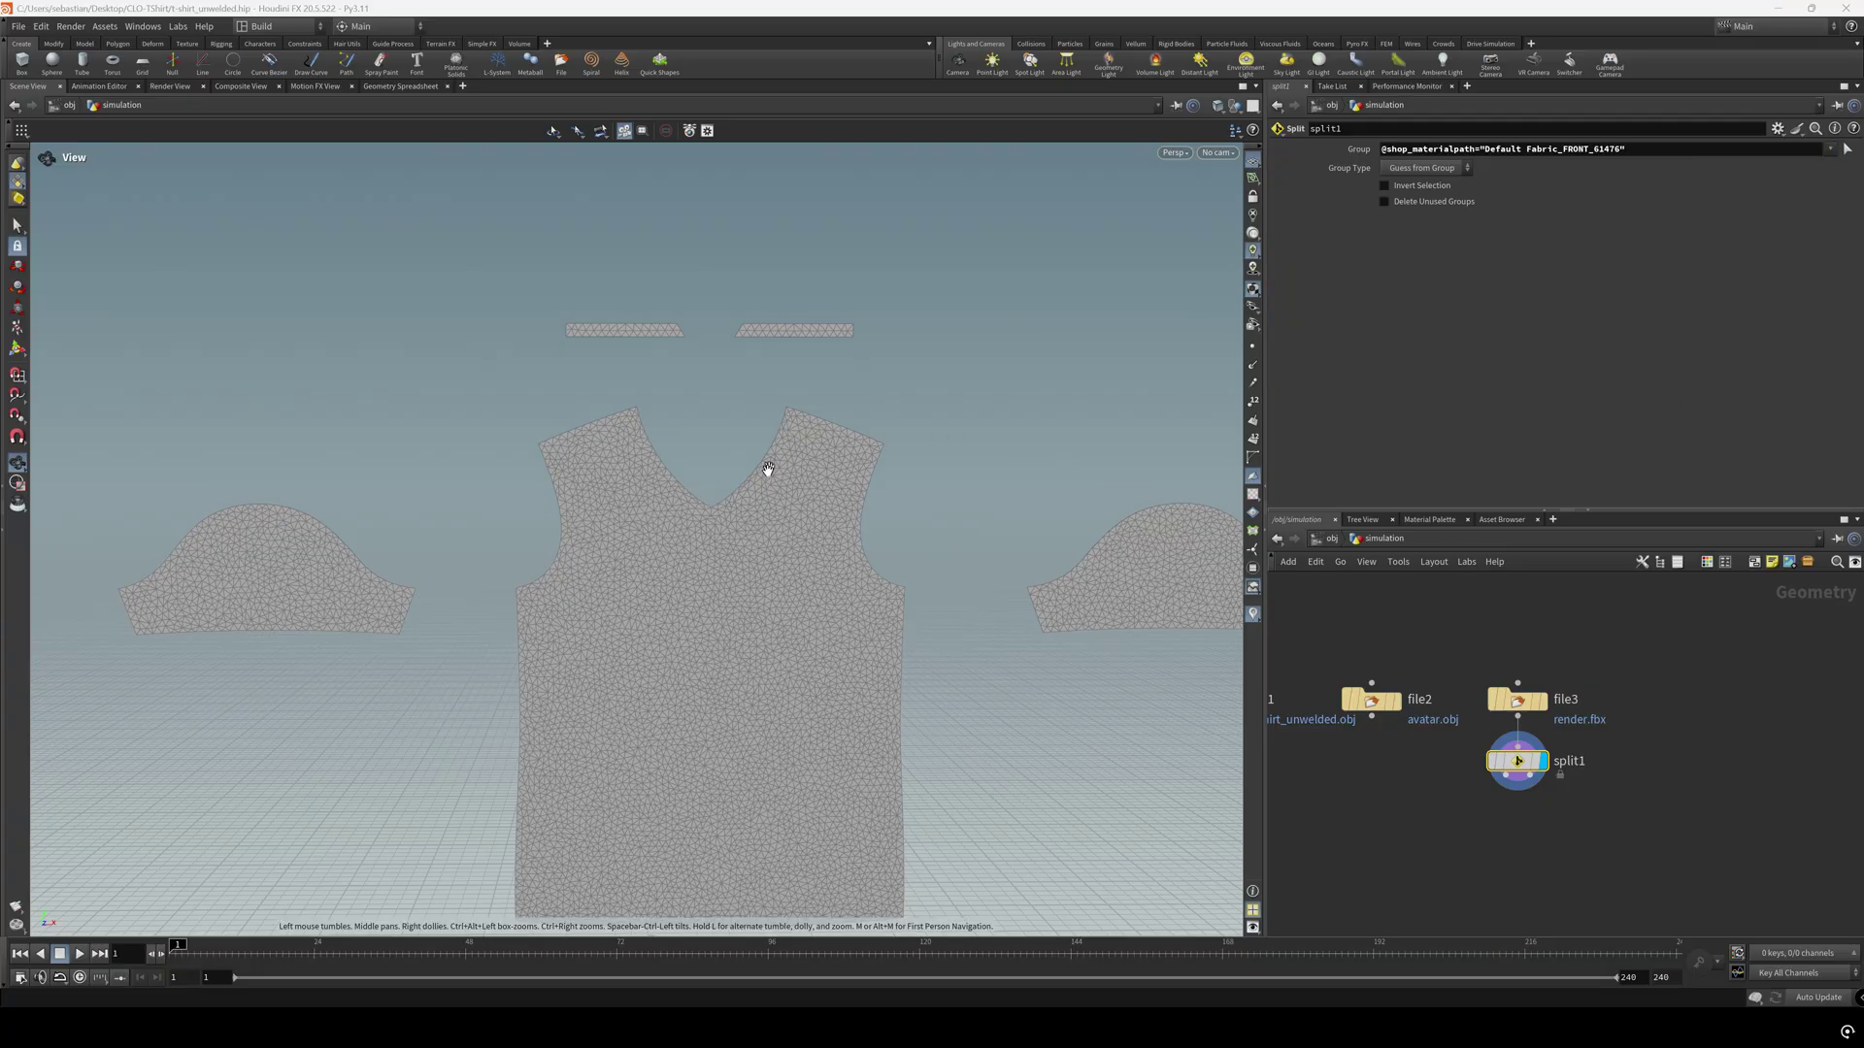
Connect a Null to the Split node's second output, display it and frame its geometry in the viewport
middle_drag(1365, 852, 1339, 762)
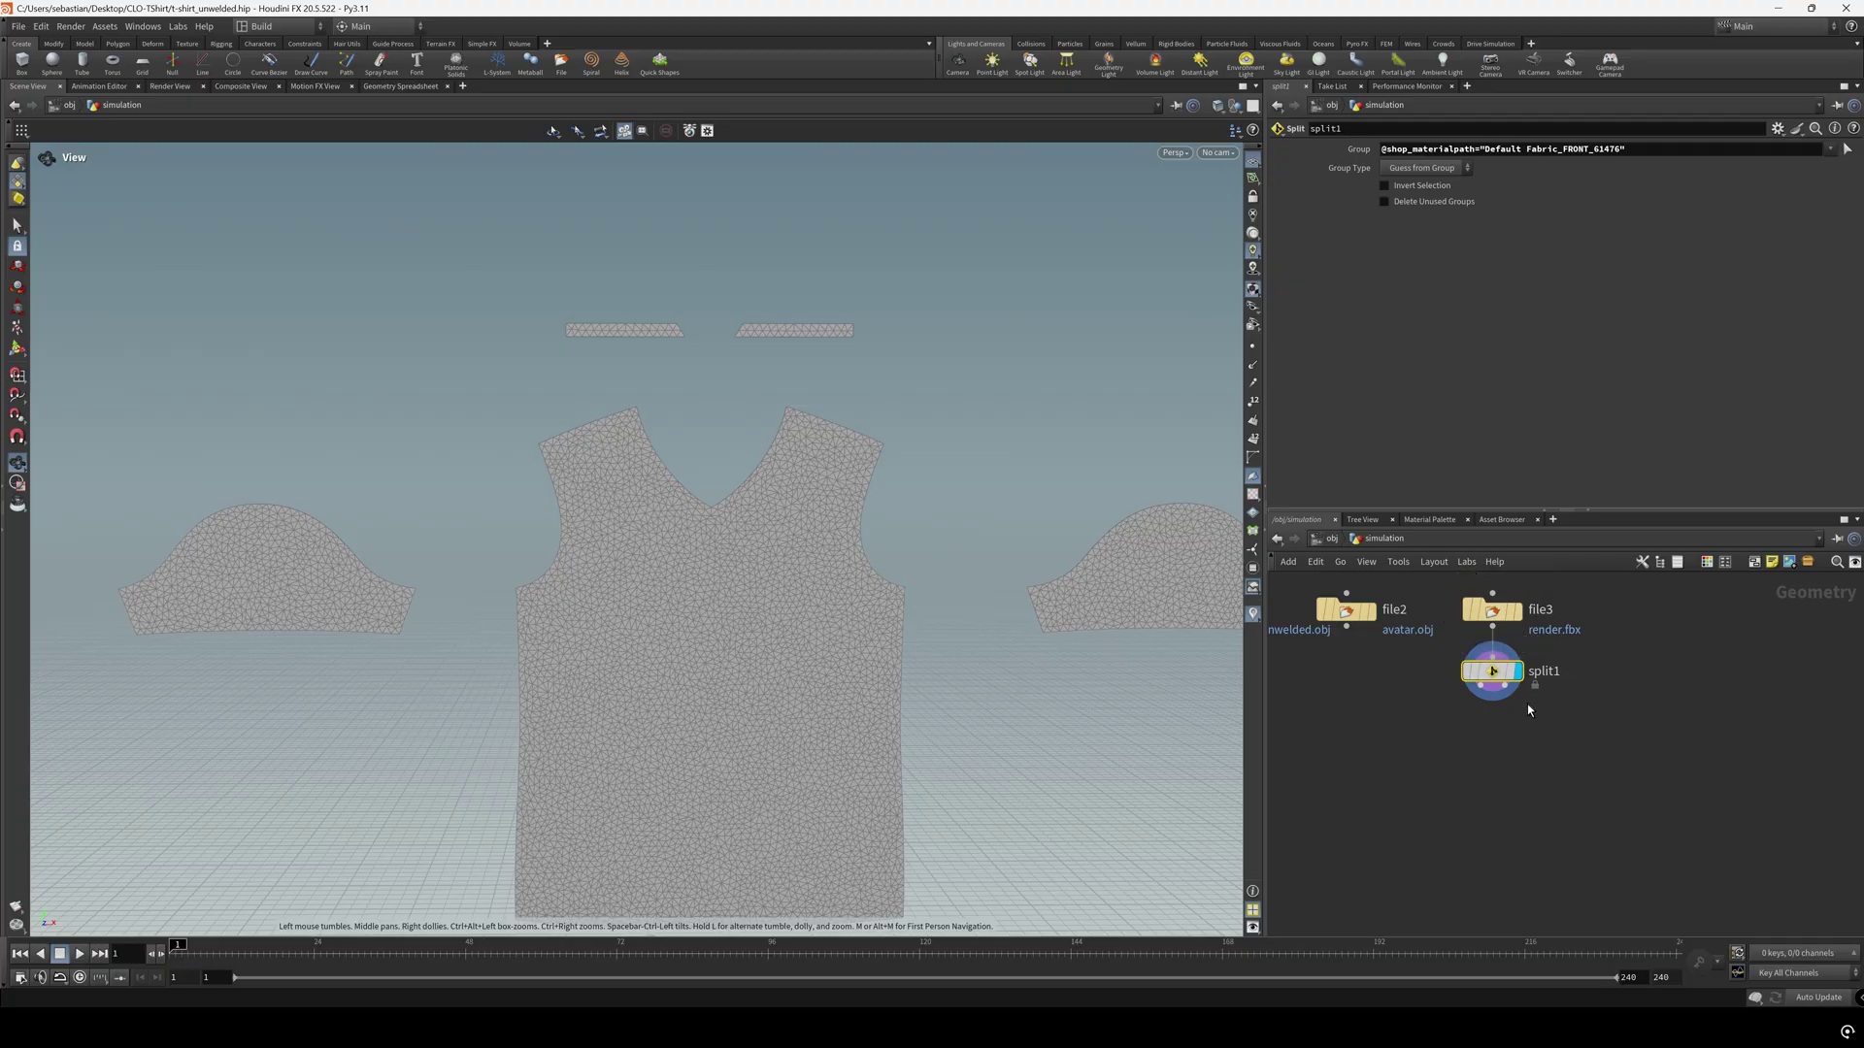
drag(1511, 695, 1540, 756)
text(null)
key(Return)
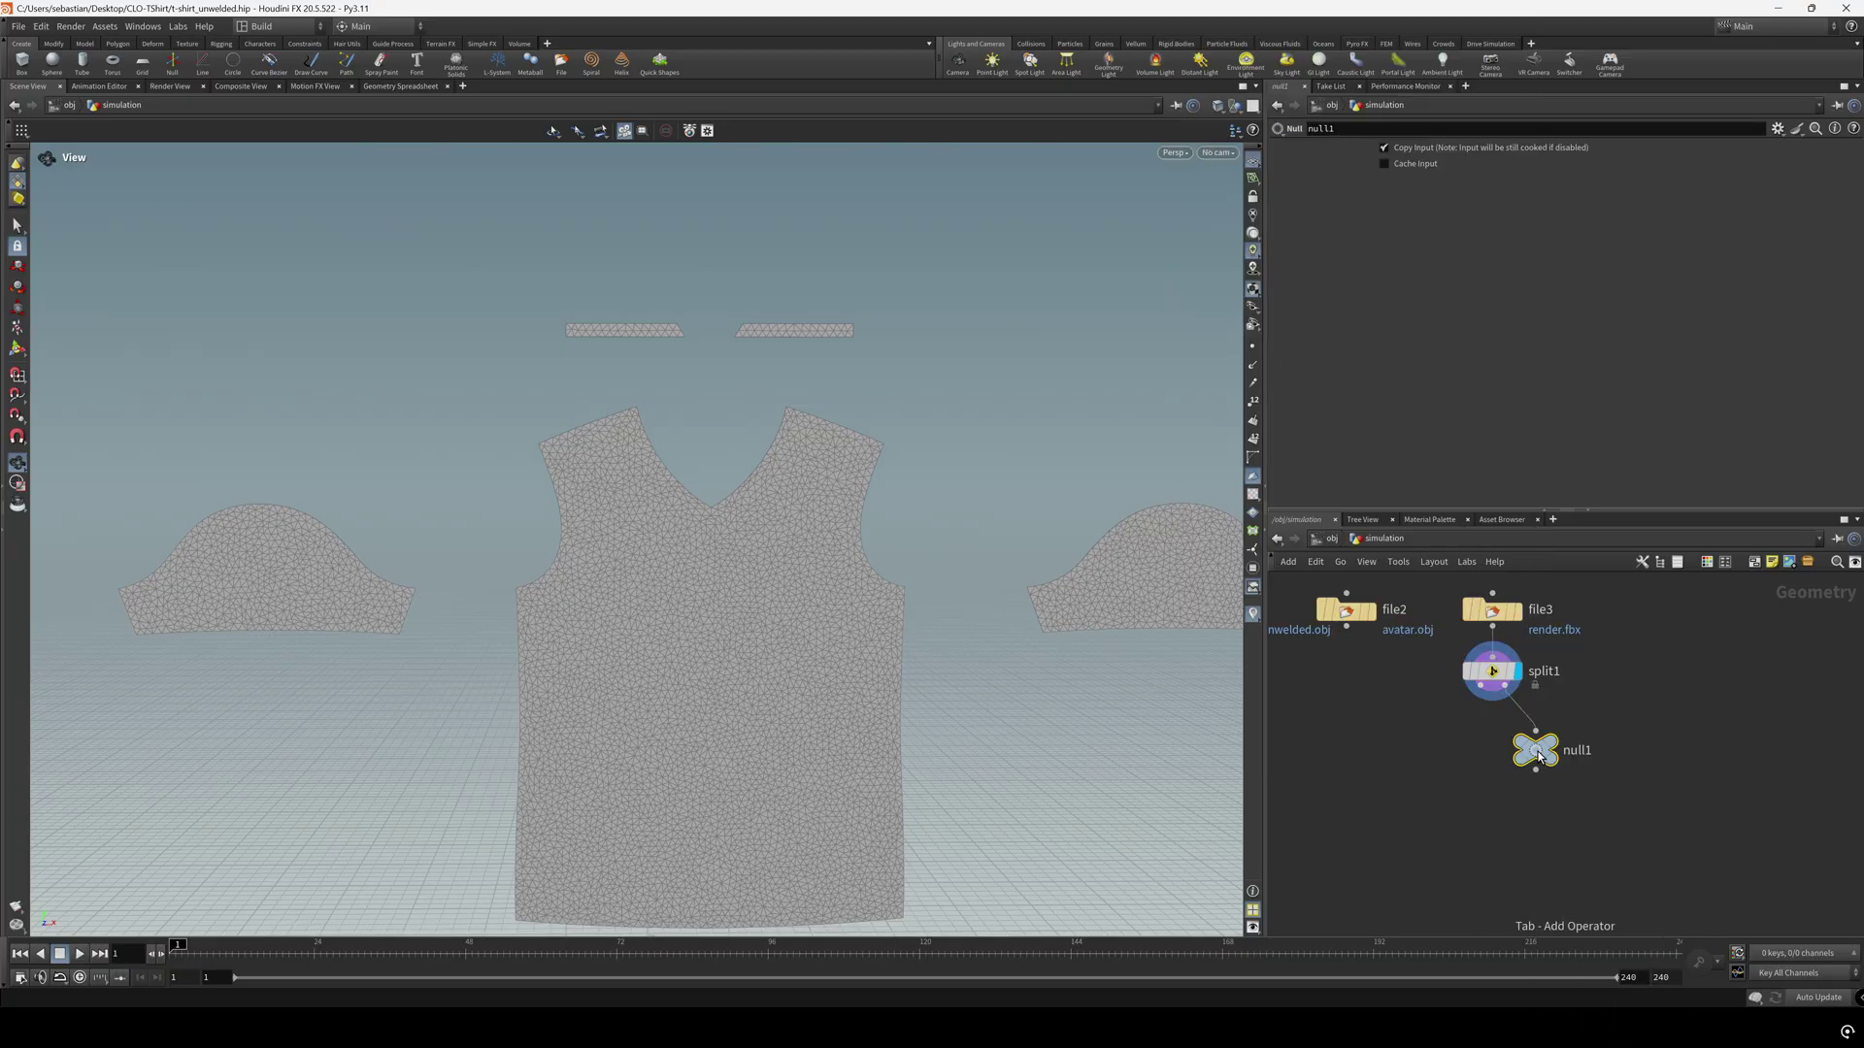
click(1552, 750)
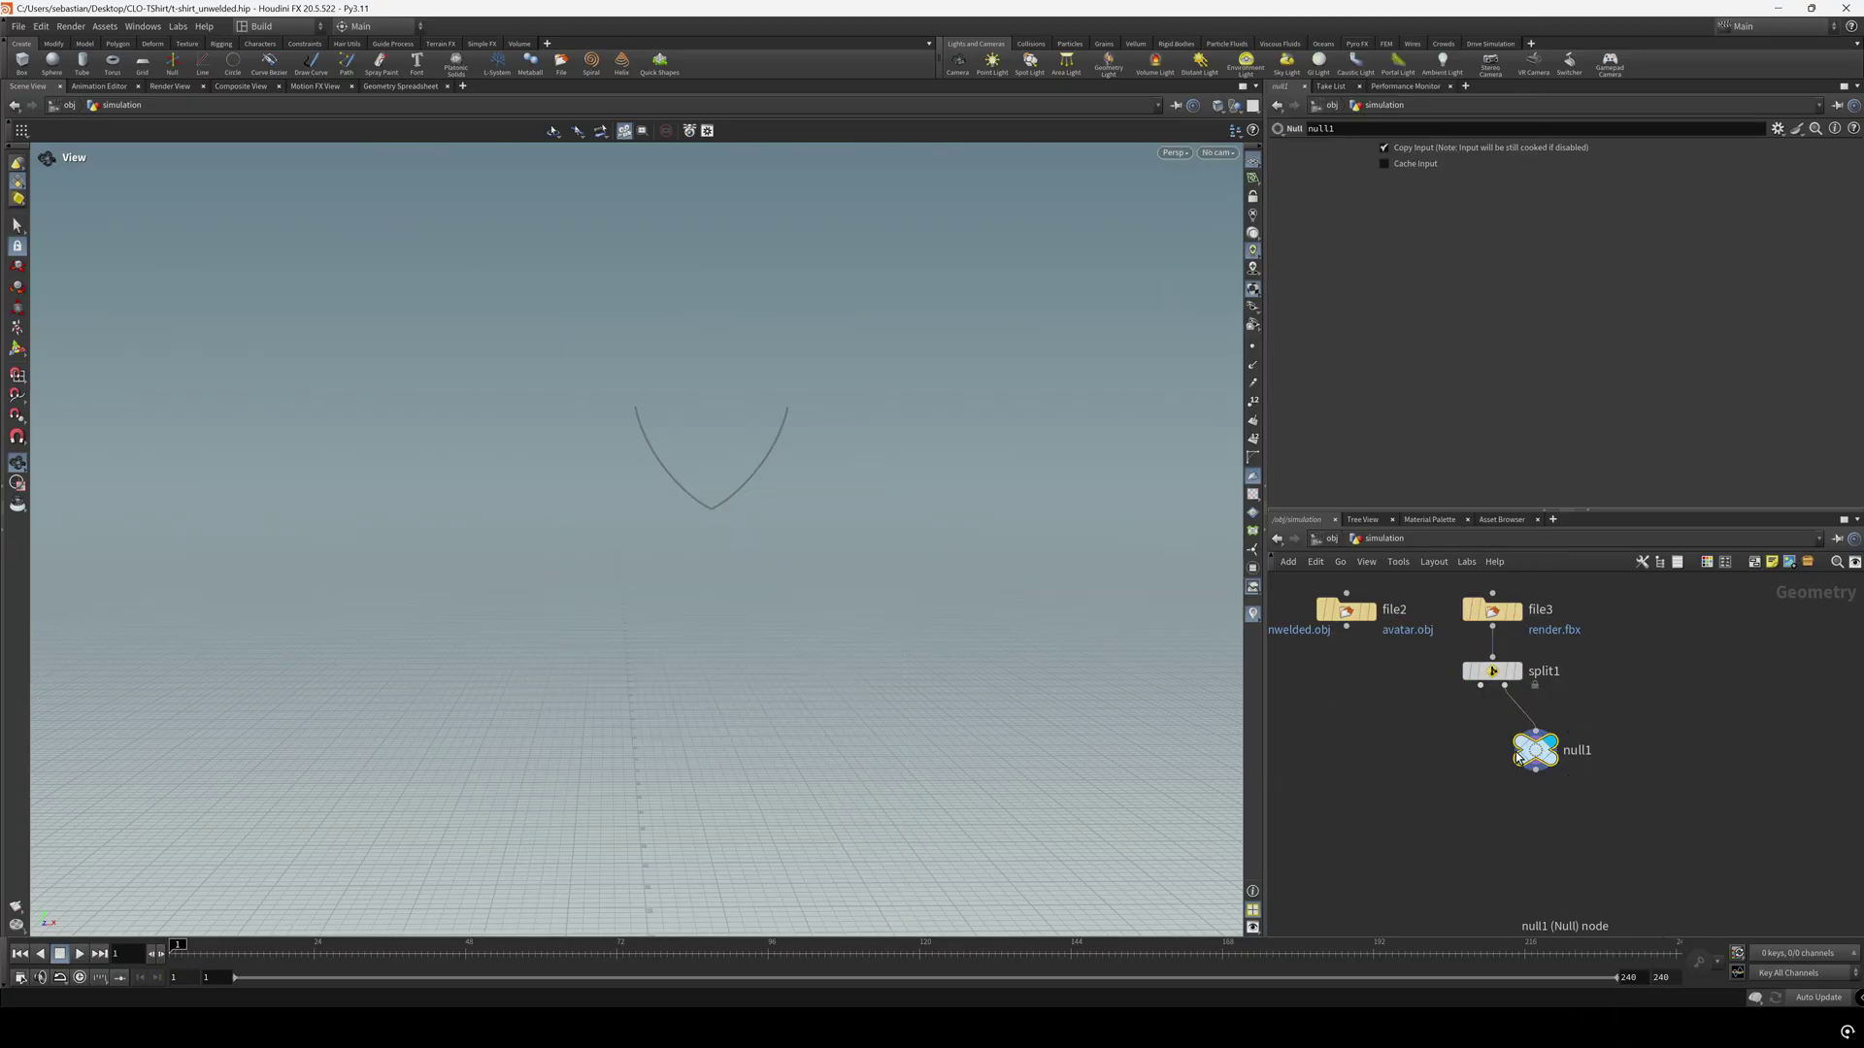
key(h)
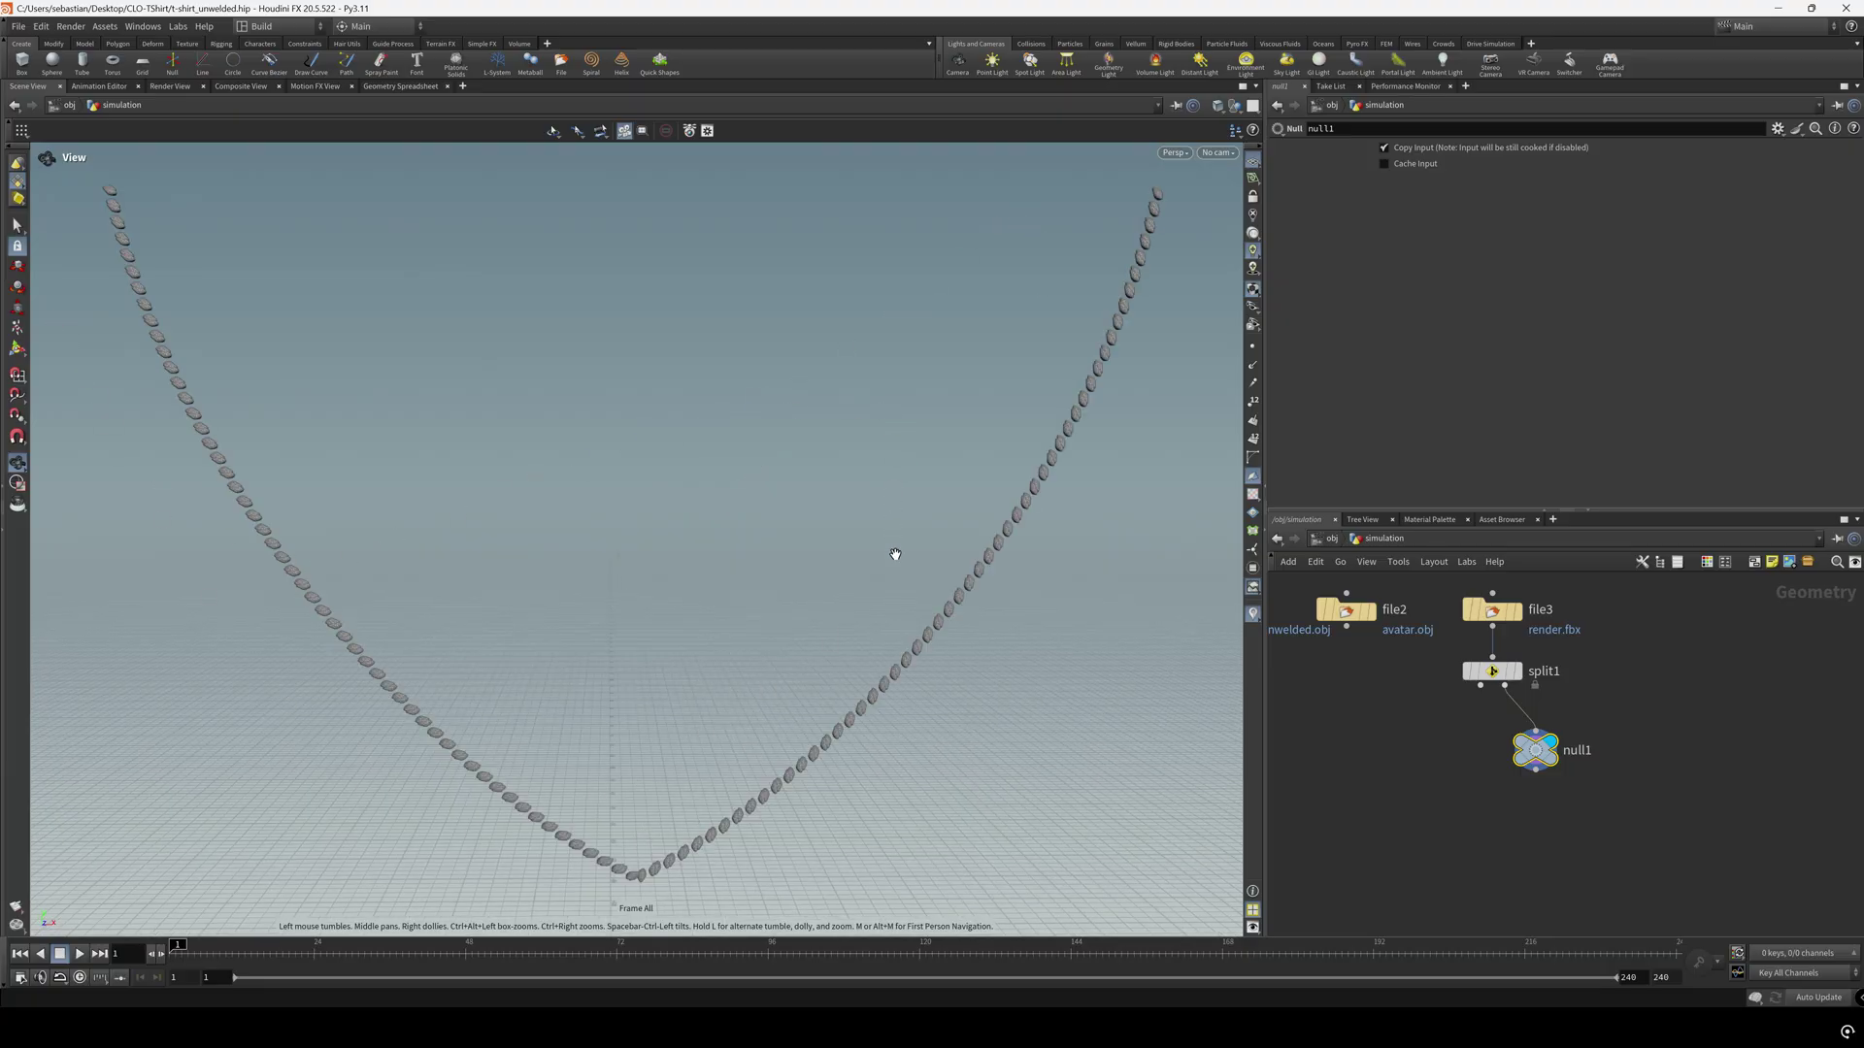
Rename the Null on the Split's second output as DETAILS
double_click(1578, 751)
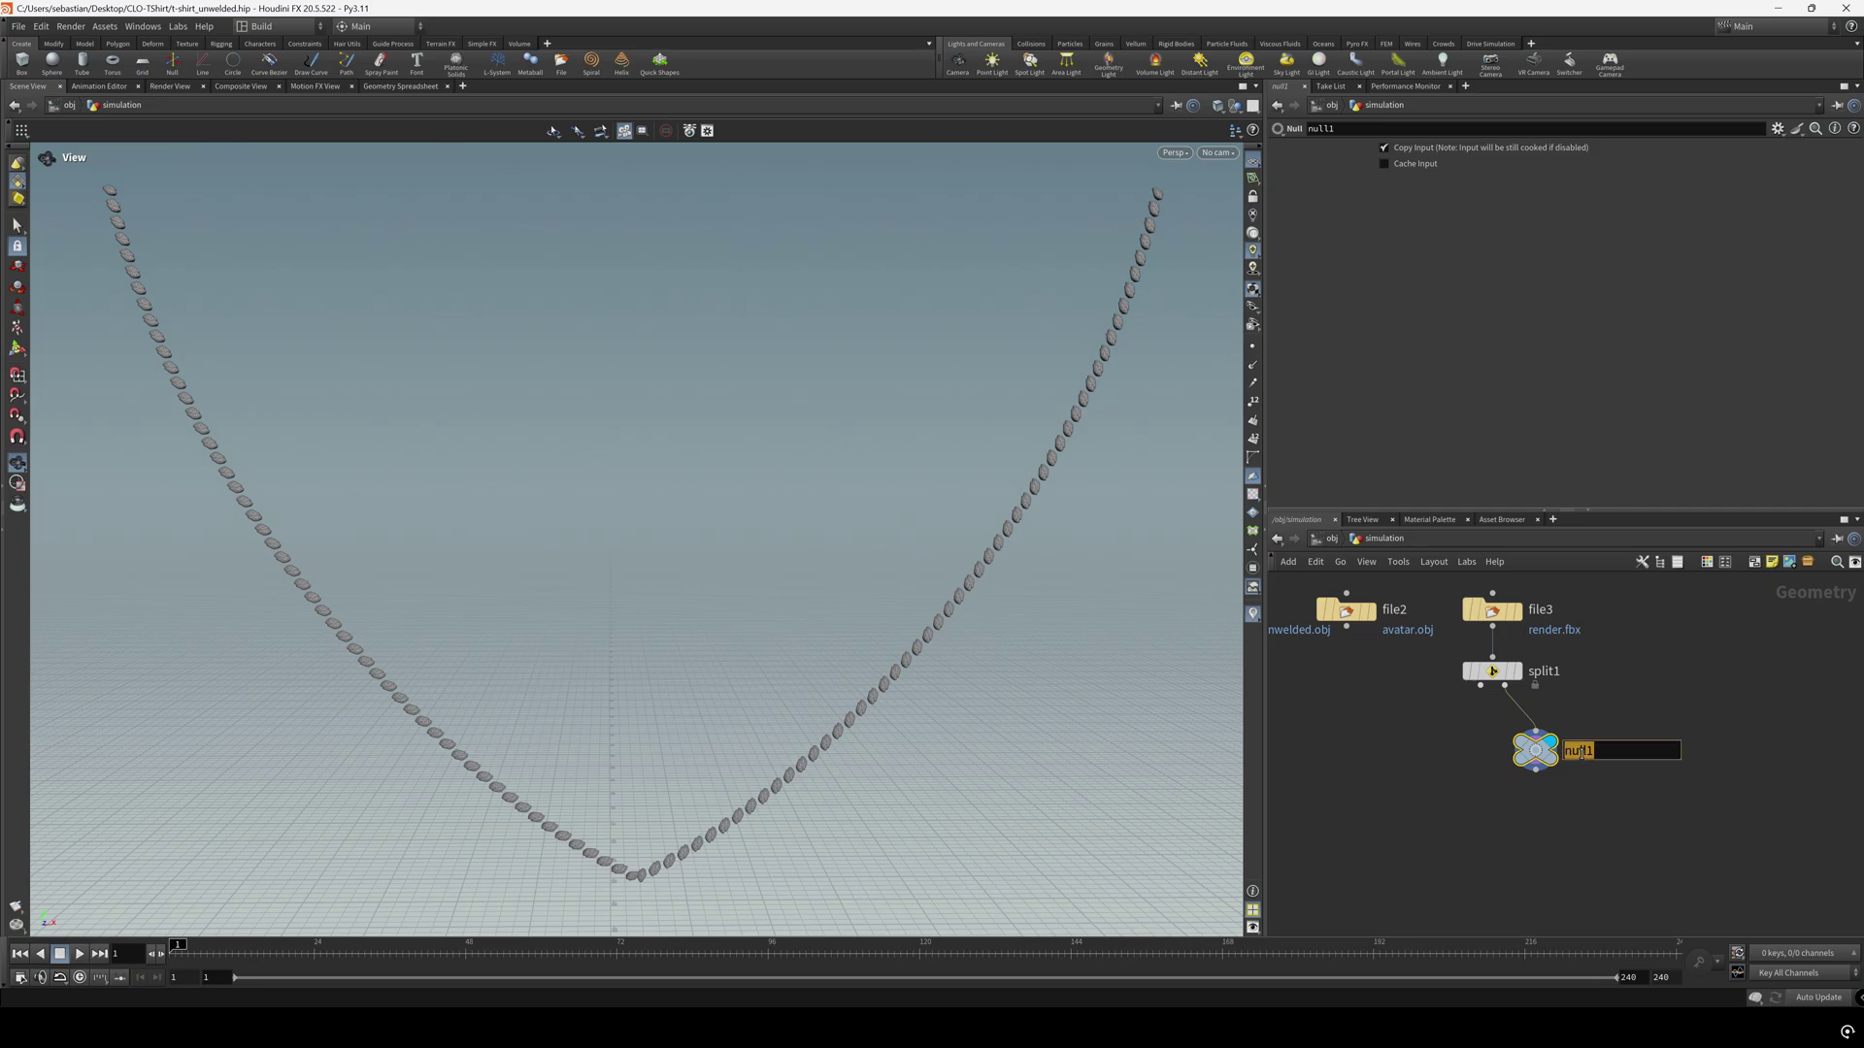
text(DETAILS)
key(Return)
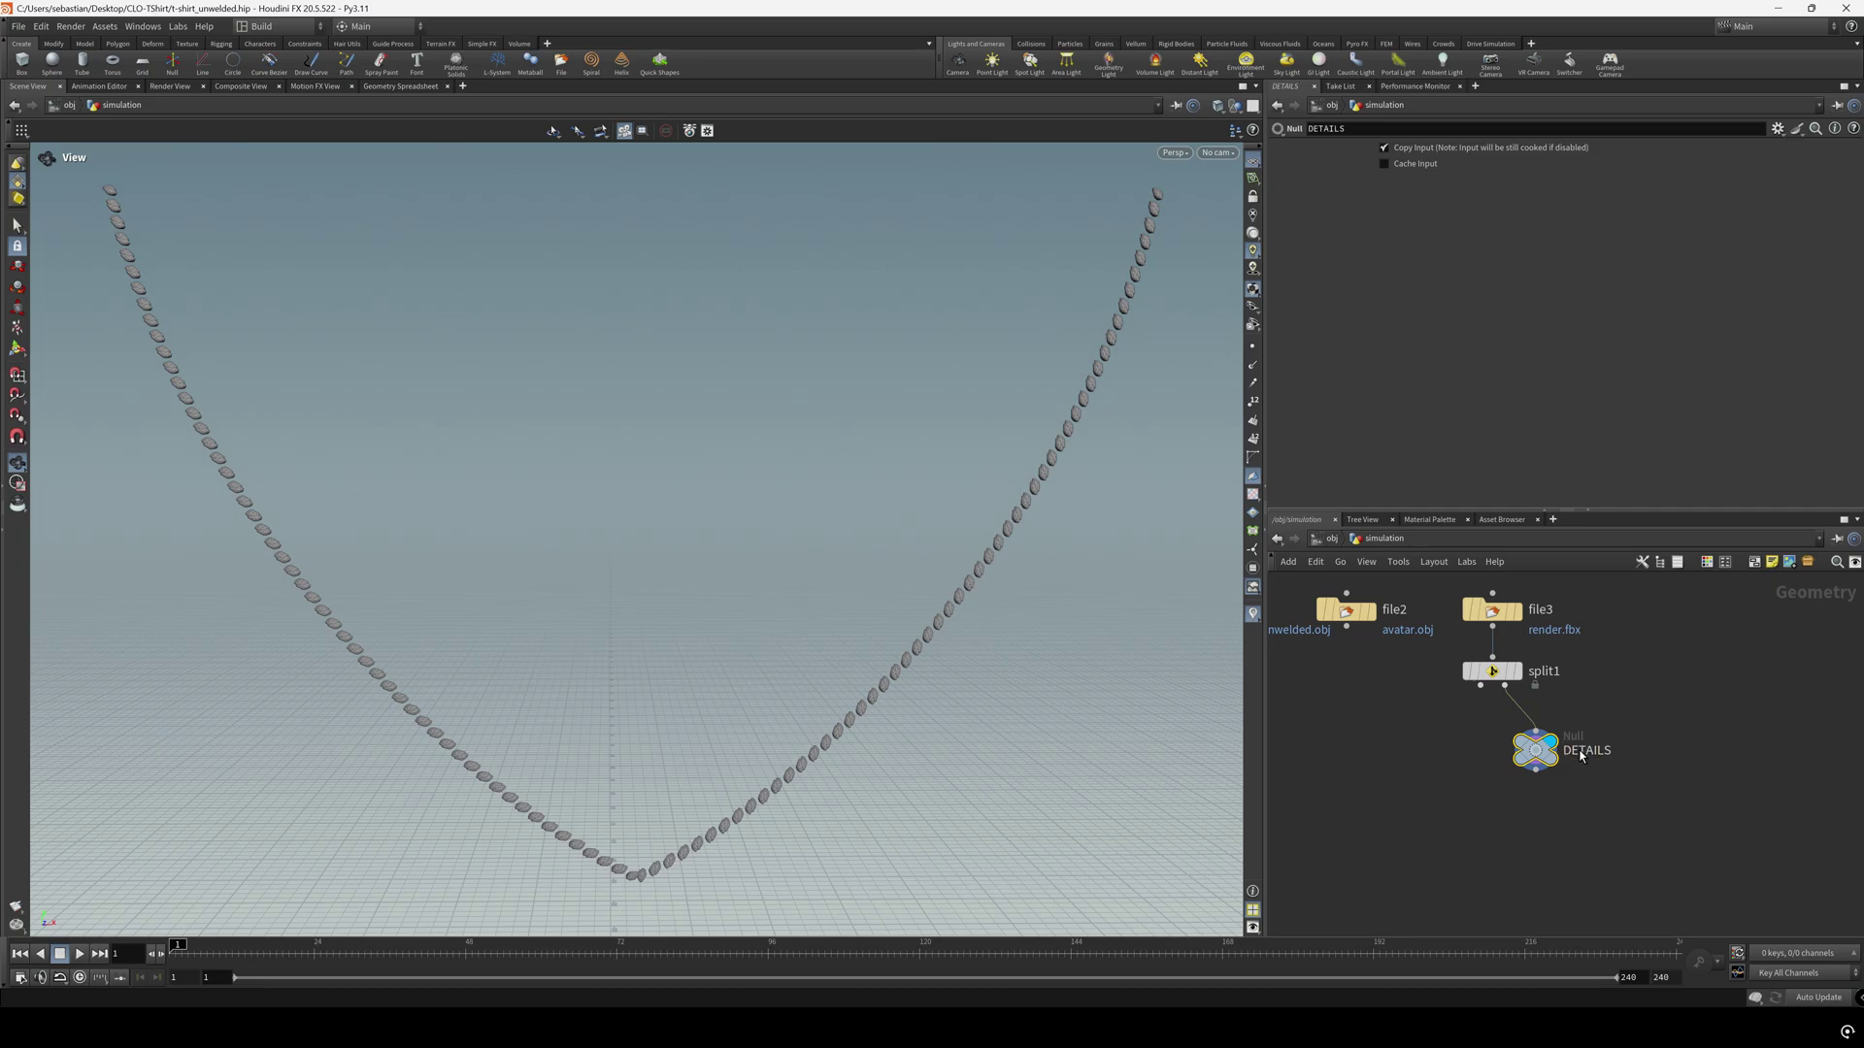
Connect another Null to the Split node's first output and make it the displayed node
click(1480, 685)
key(Tab)
text(null)
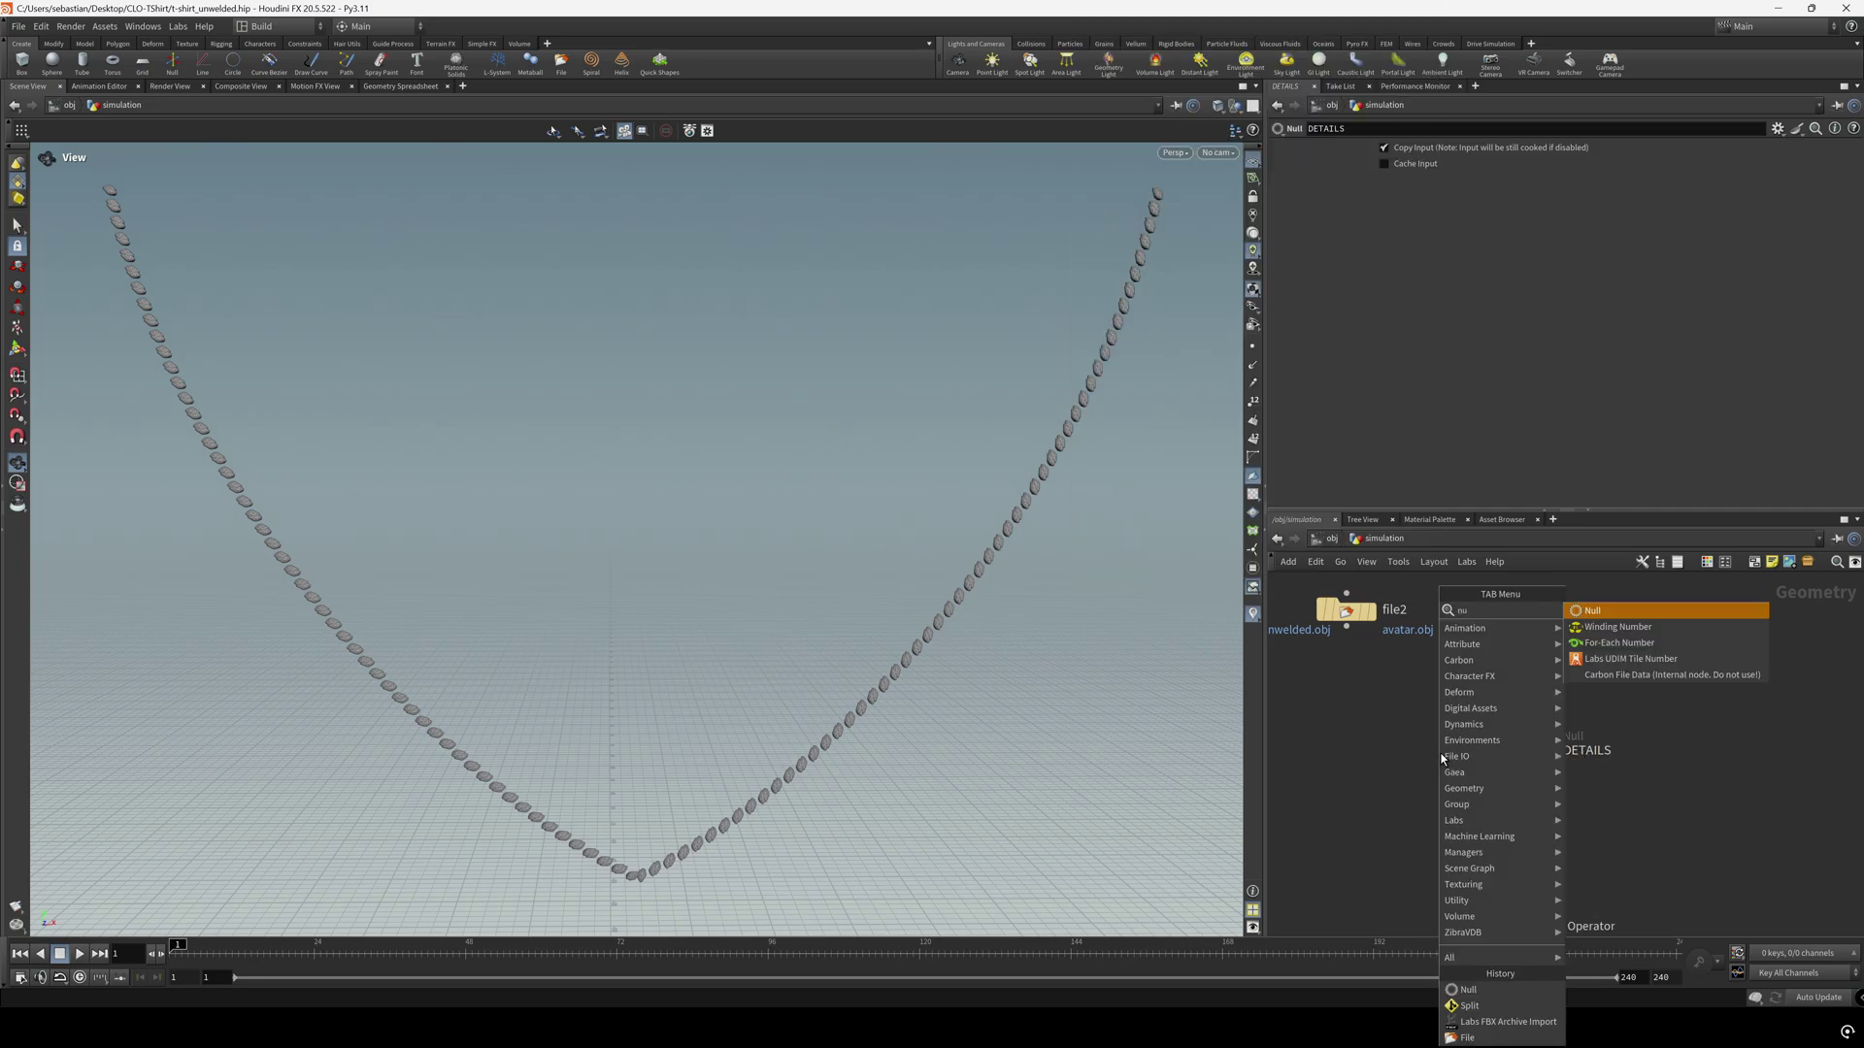
key(Return)
click(1456, 753)
Rename the Null on the Split's first output as RENDER and move the DETAILS node farther away from it
double_click(1479, 754)
double_click(1478, 754)
text(RENDER)
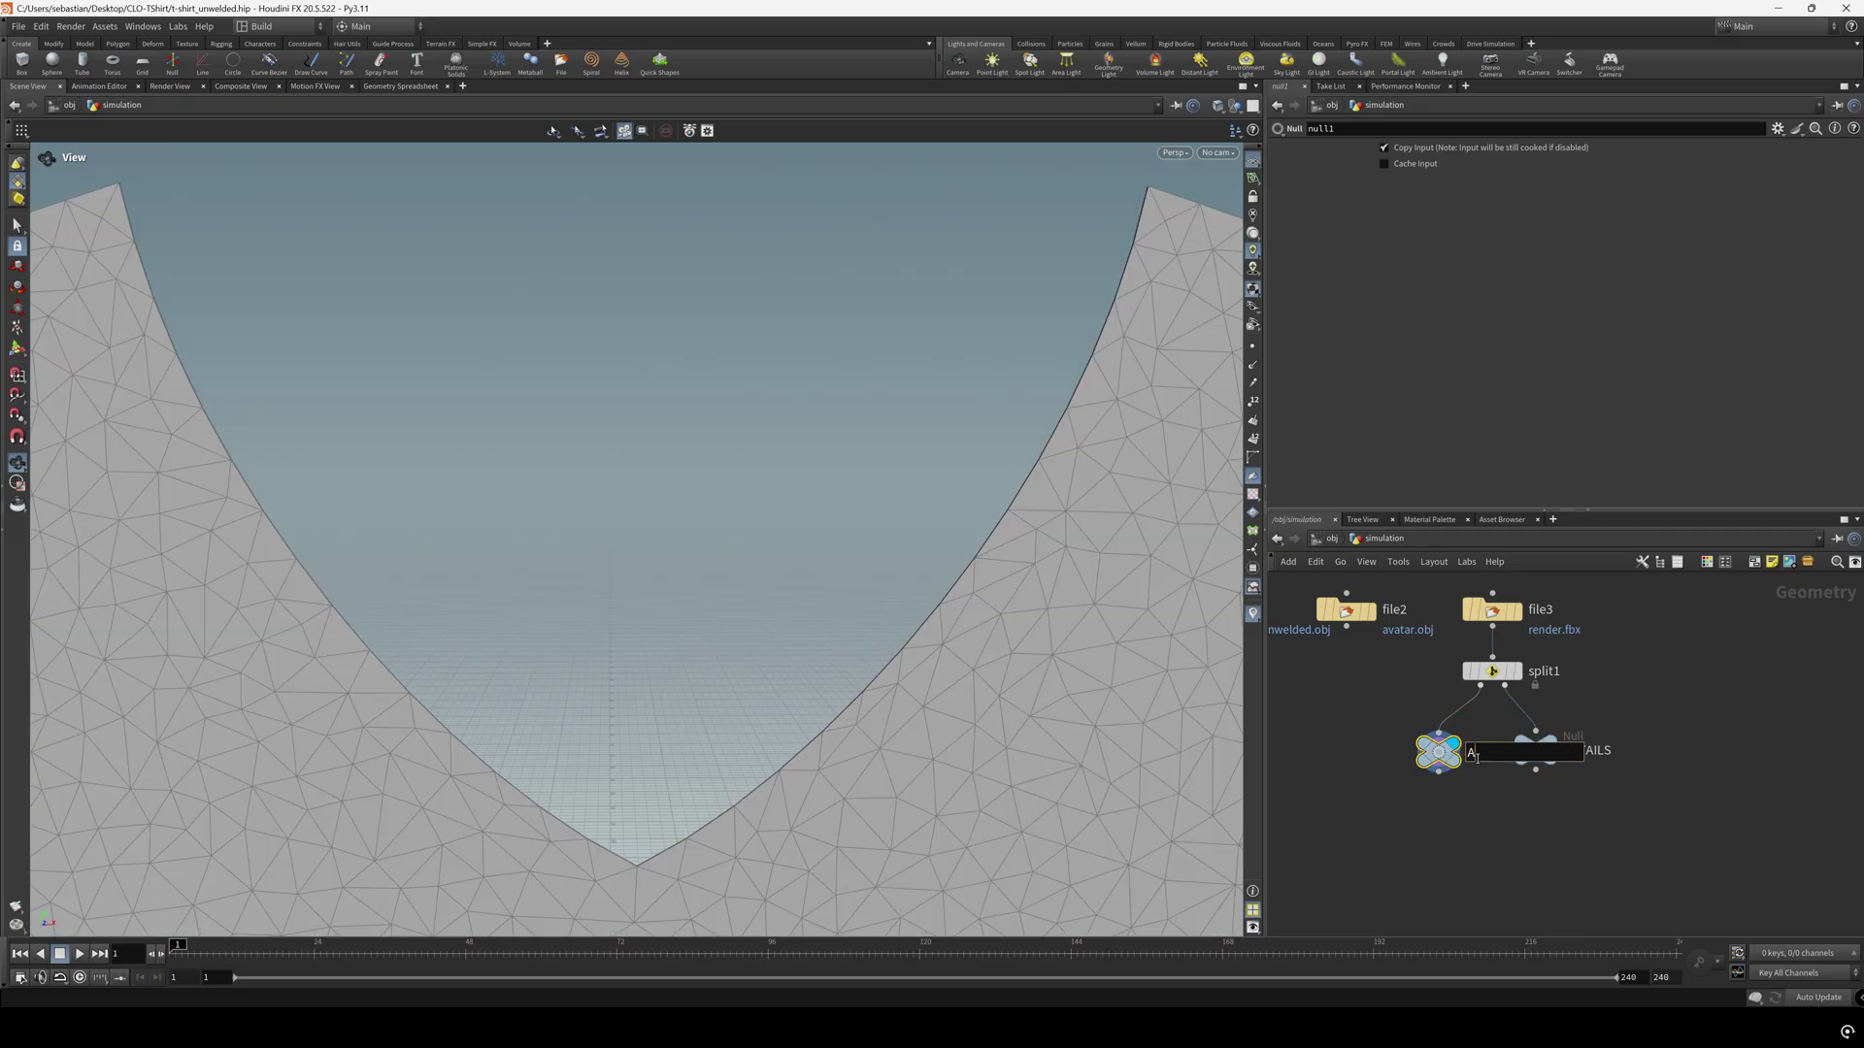
key(Return)
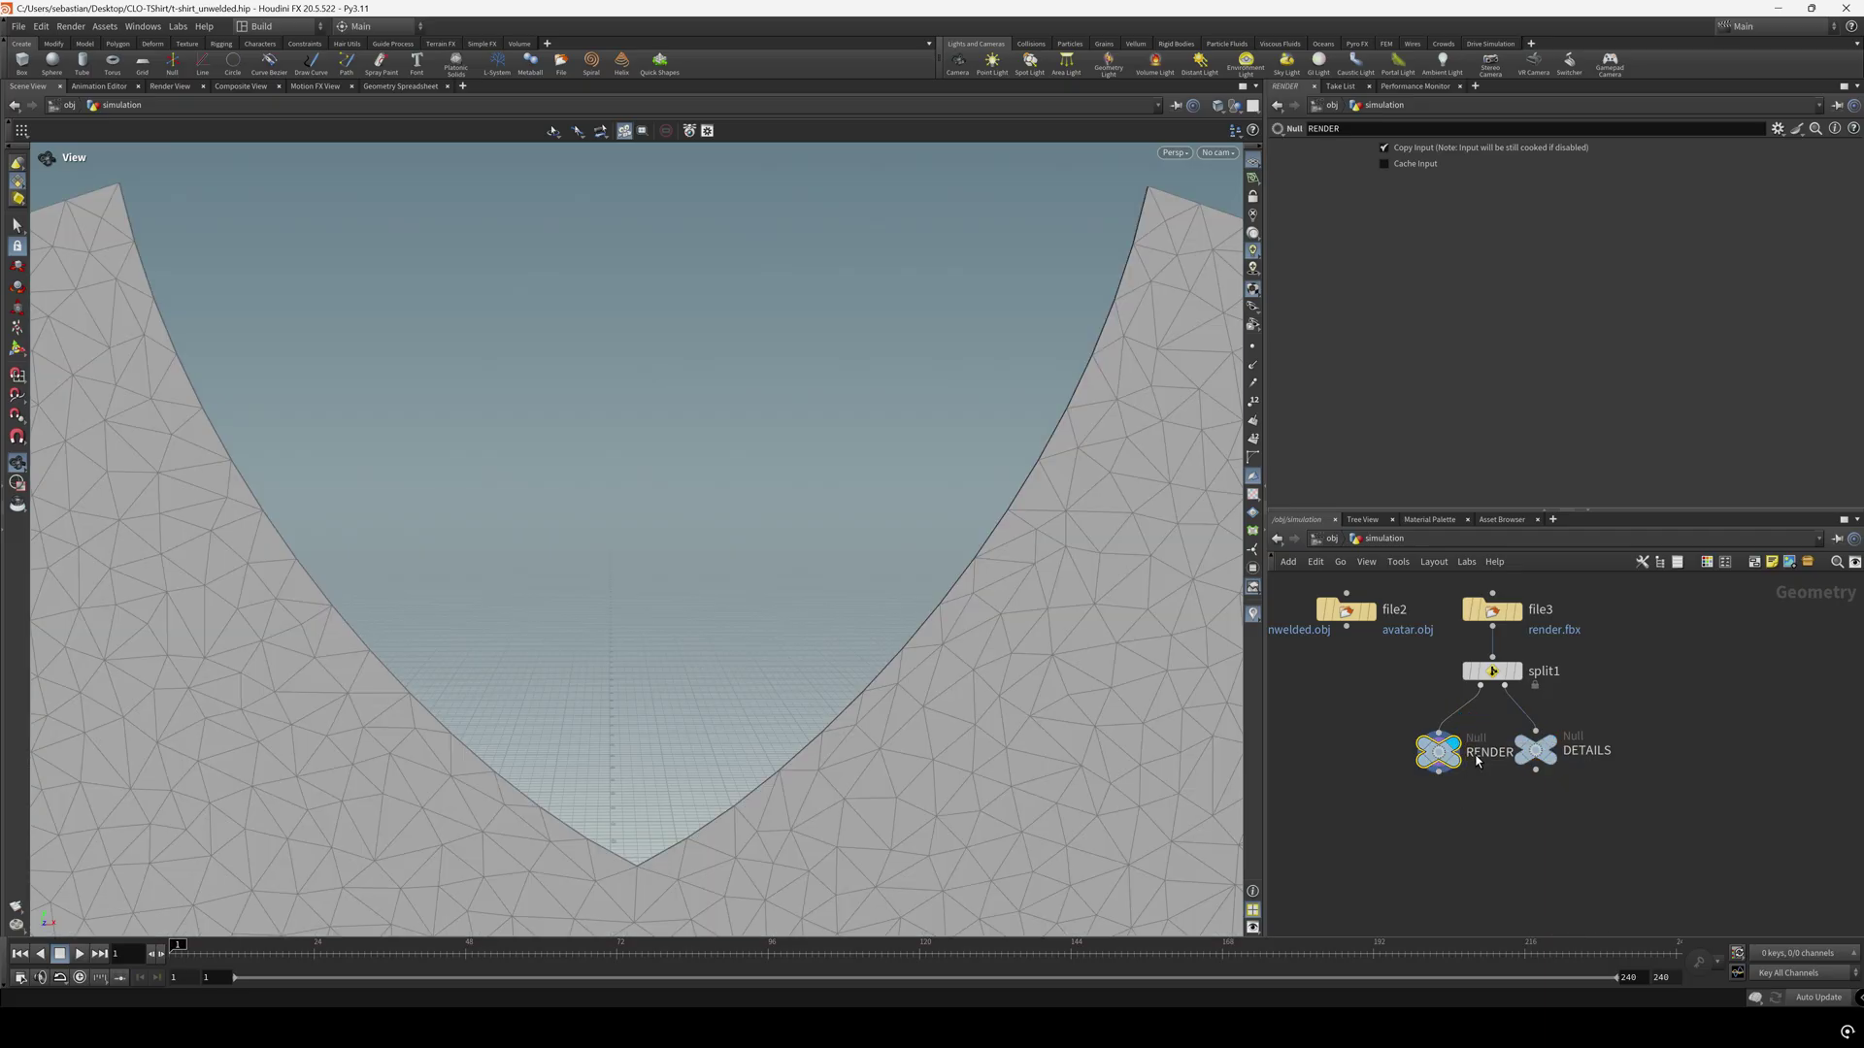
scroll(1476, 761, down, 5)
drag(1527, 736, 1594, 737)
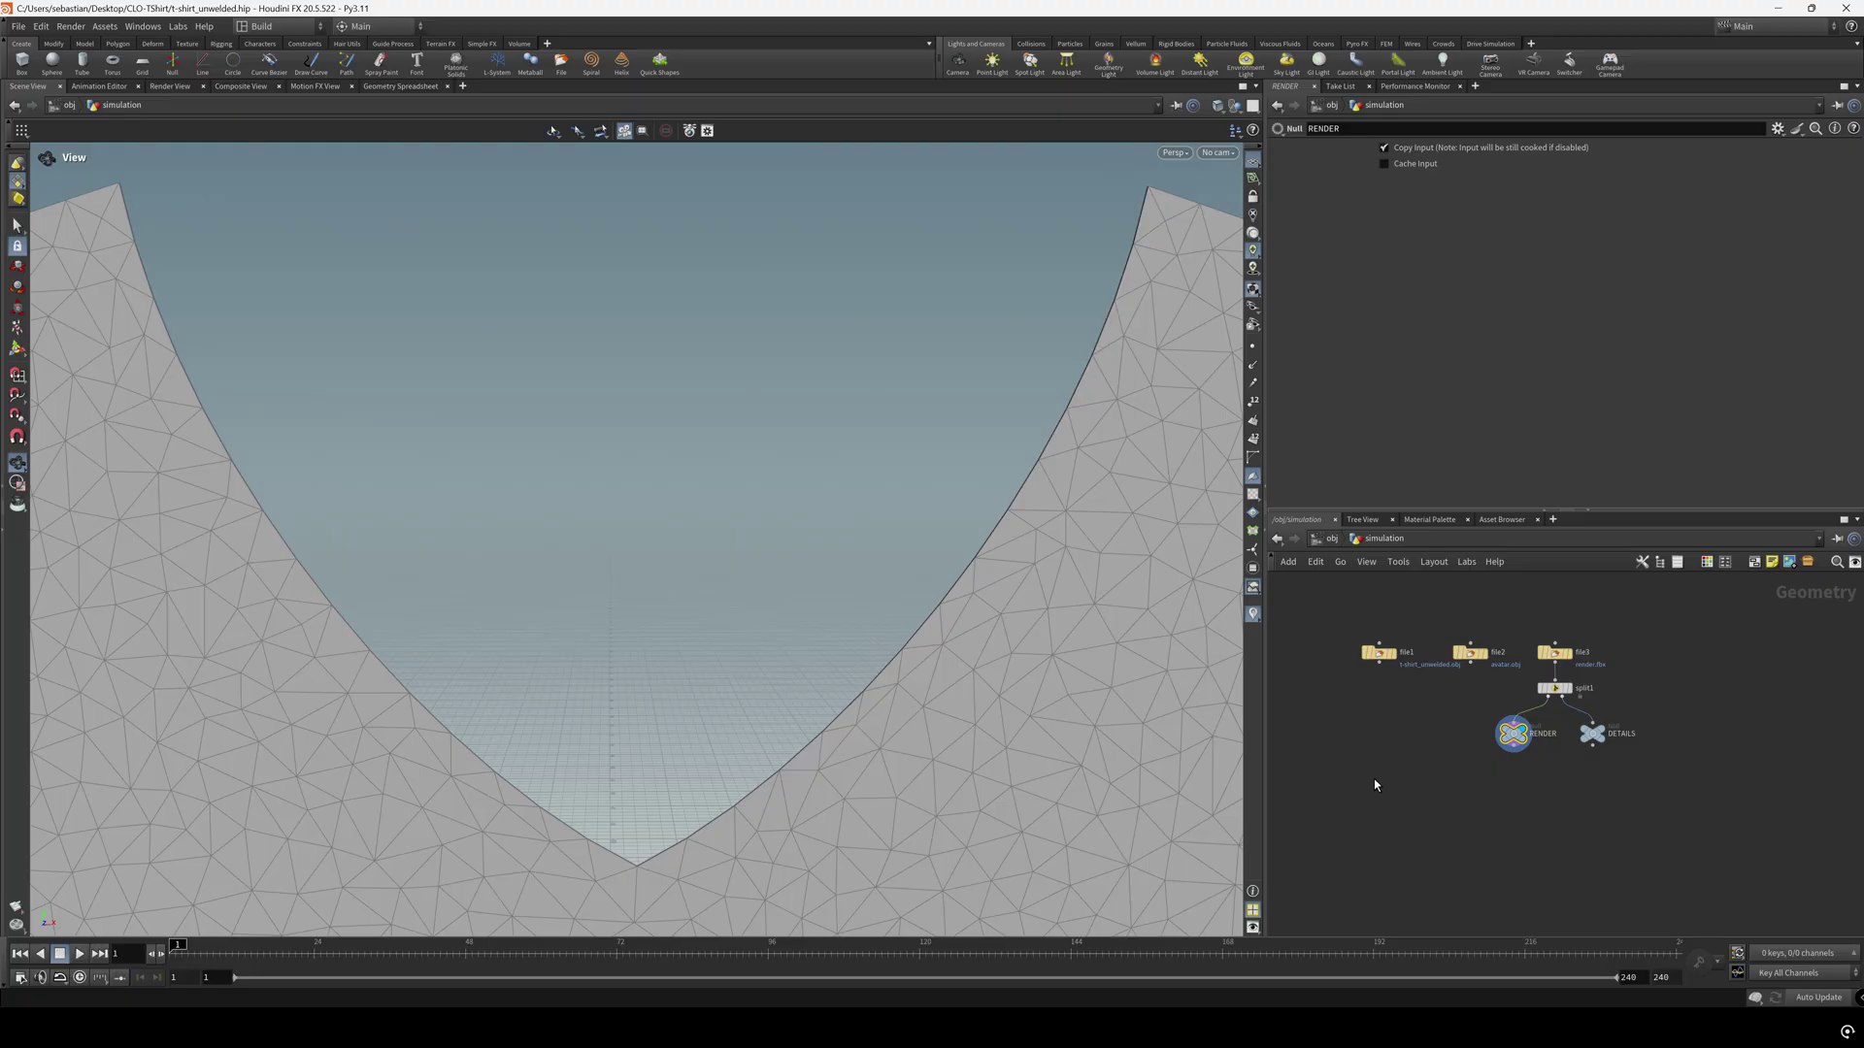
Add a Carbon Clo Garment Processor Unwelded node below the t-shirt_unwelded.obj File node and look over its Simulation Setup and Creases settings
key(Tab)
text(arm)
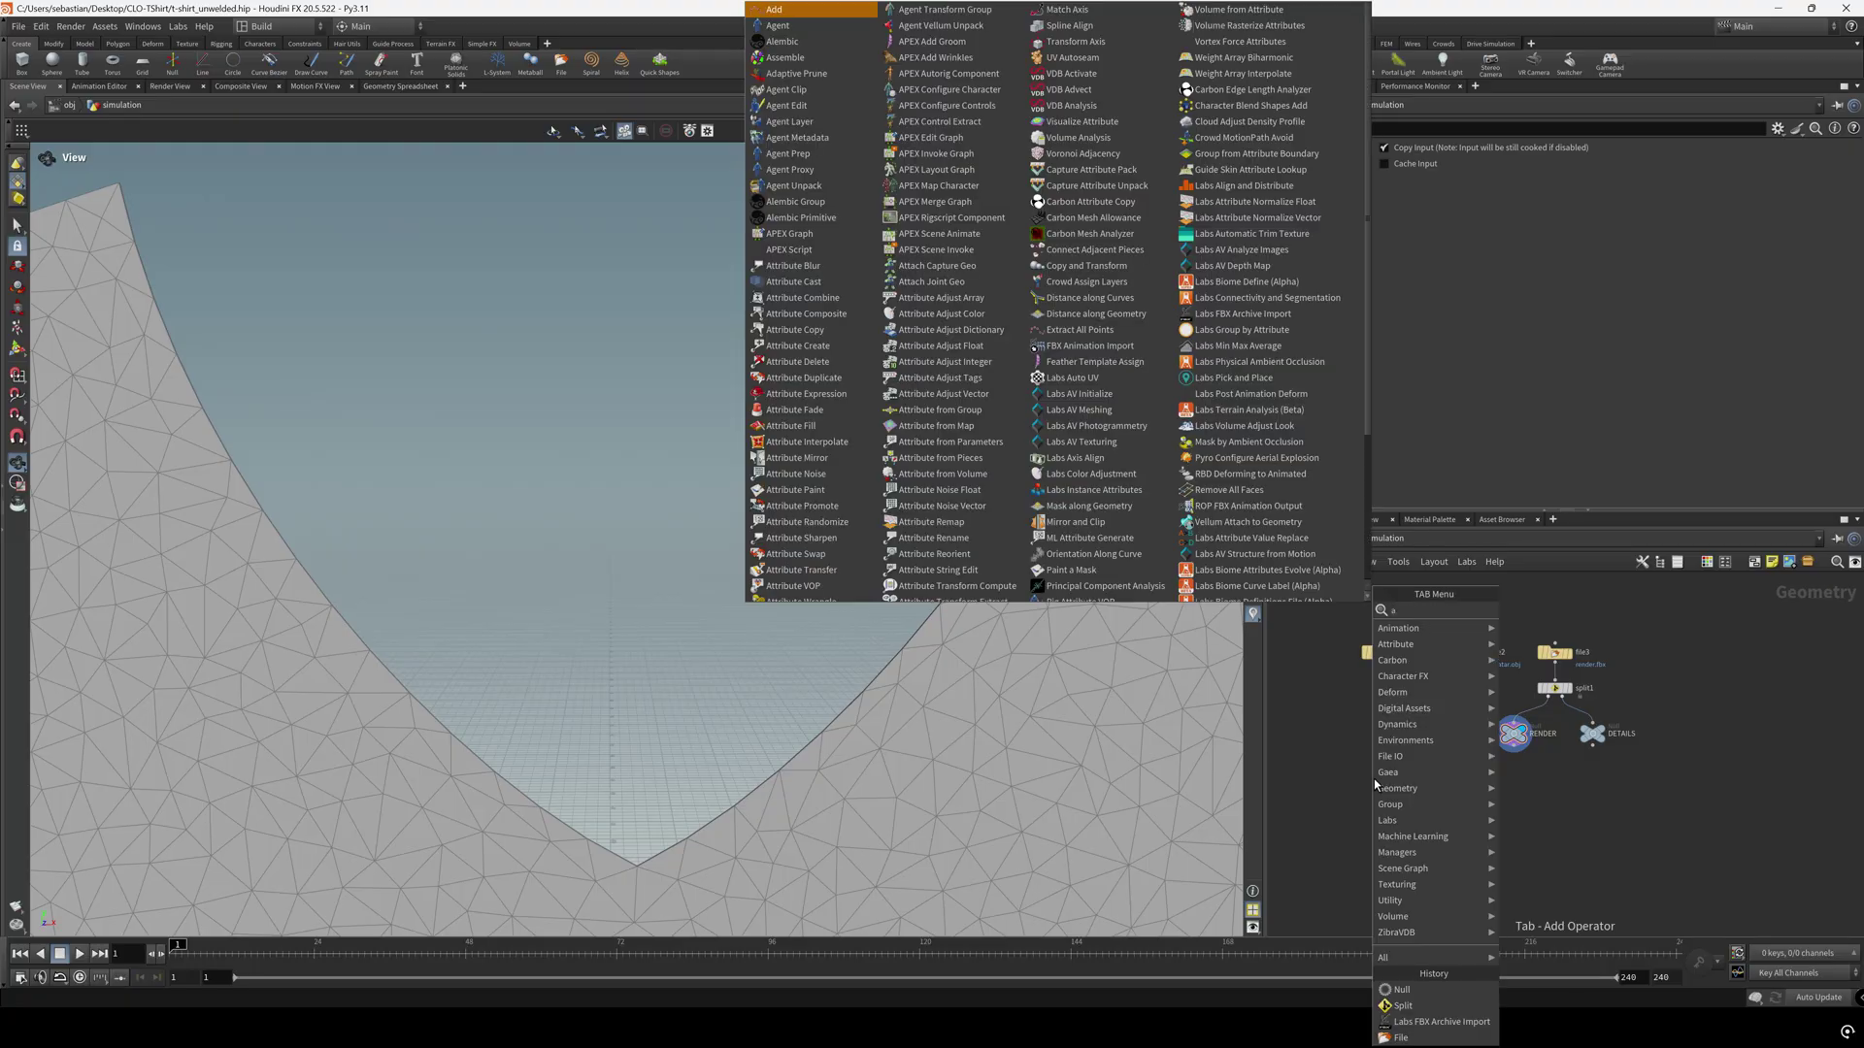
key(BackSpace)
key(BackSpace)
key(BackSpace)
text(gaemtne)
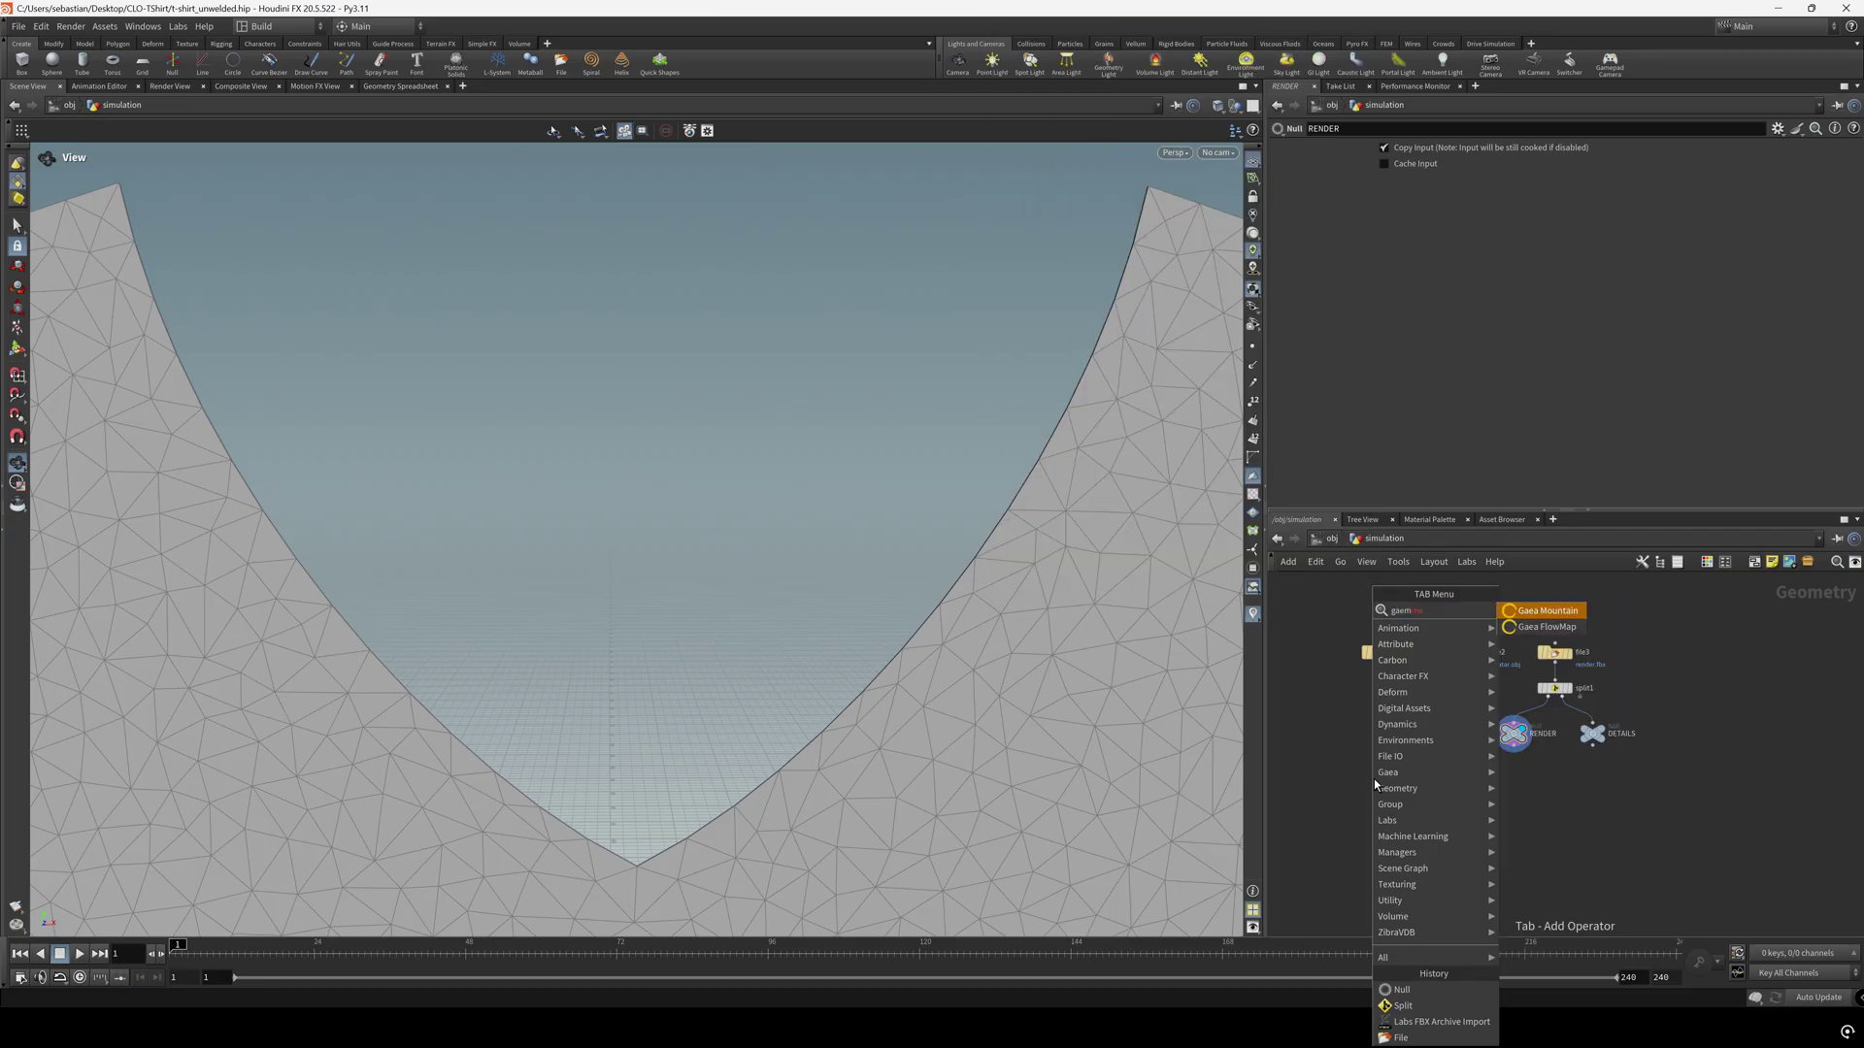
key(BackSpace)
key(BackSpace)
key(BackSpace)
key(BackSpace)
key(BackSpace)
key(BackSpace)
text(arm)
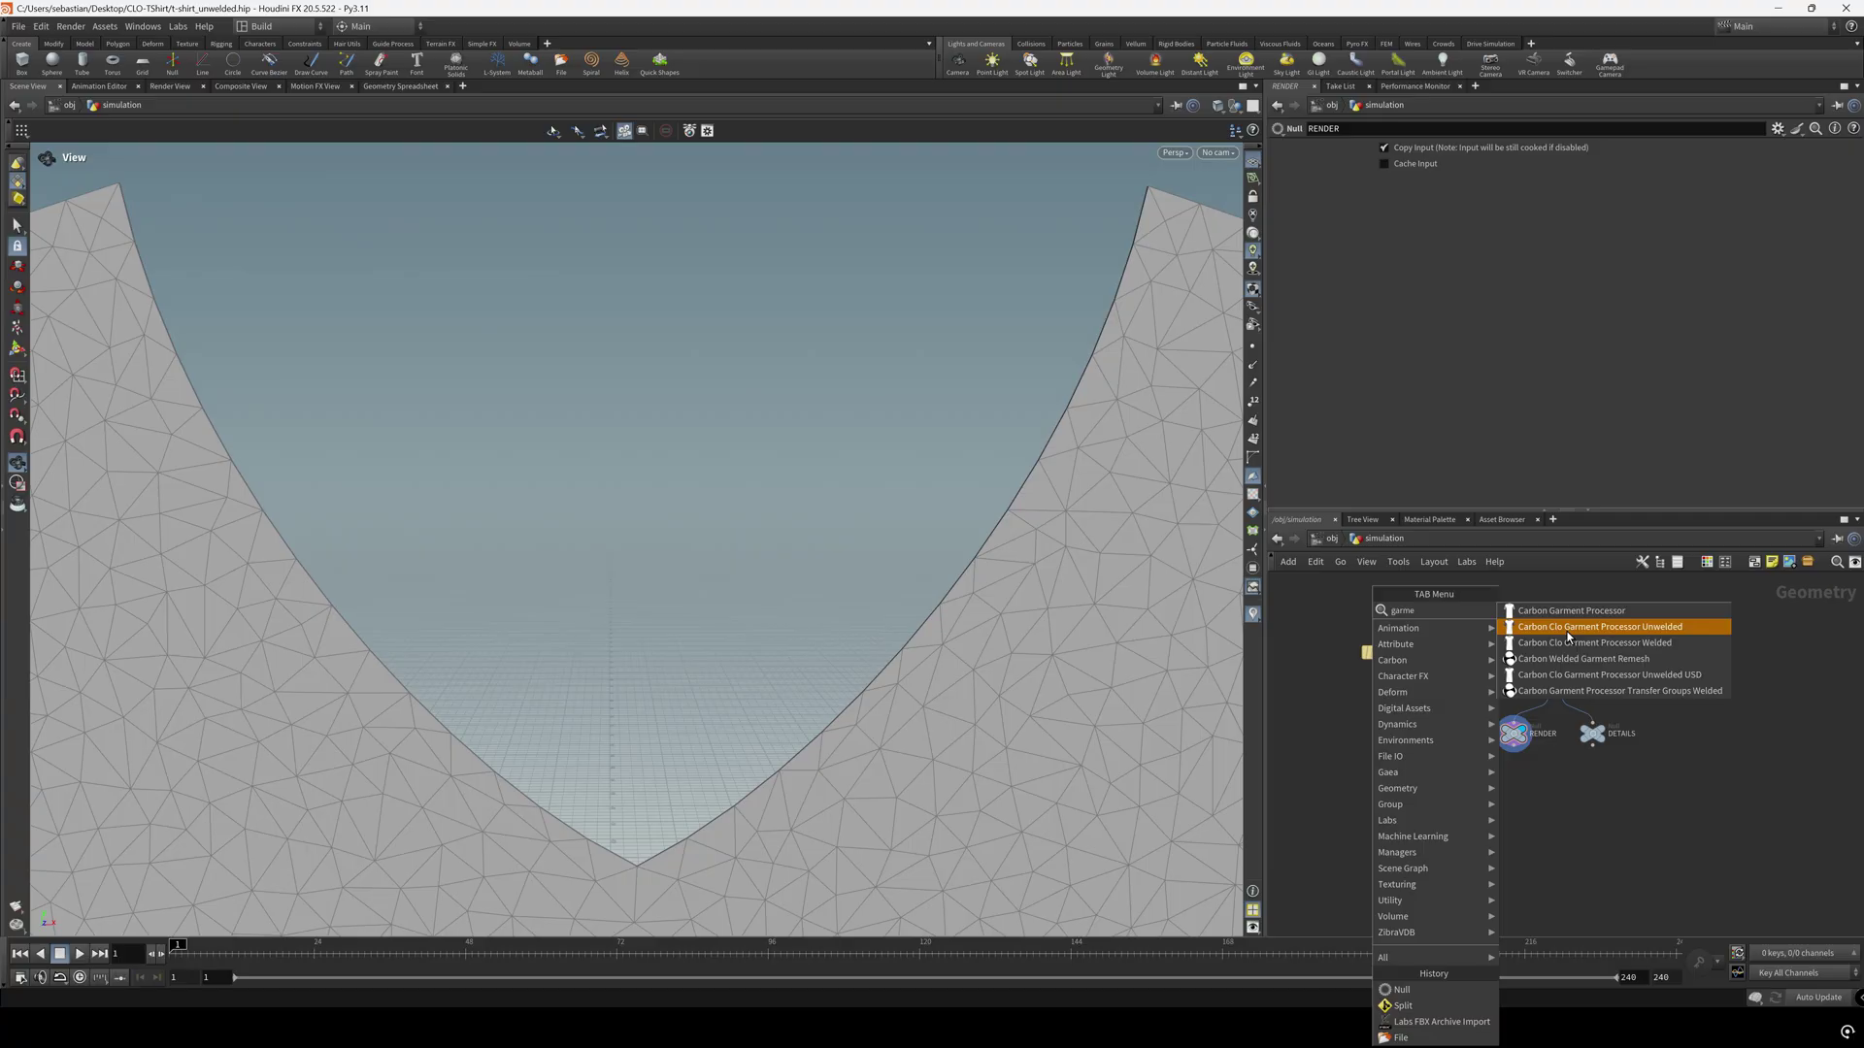
click(1565, 631)
click(1393, 753)
drag(1393, 756, 1375, 737)
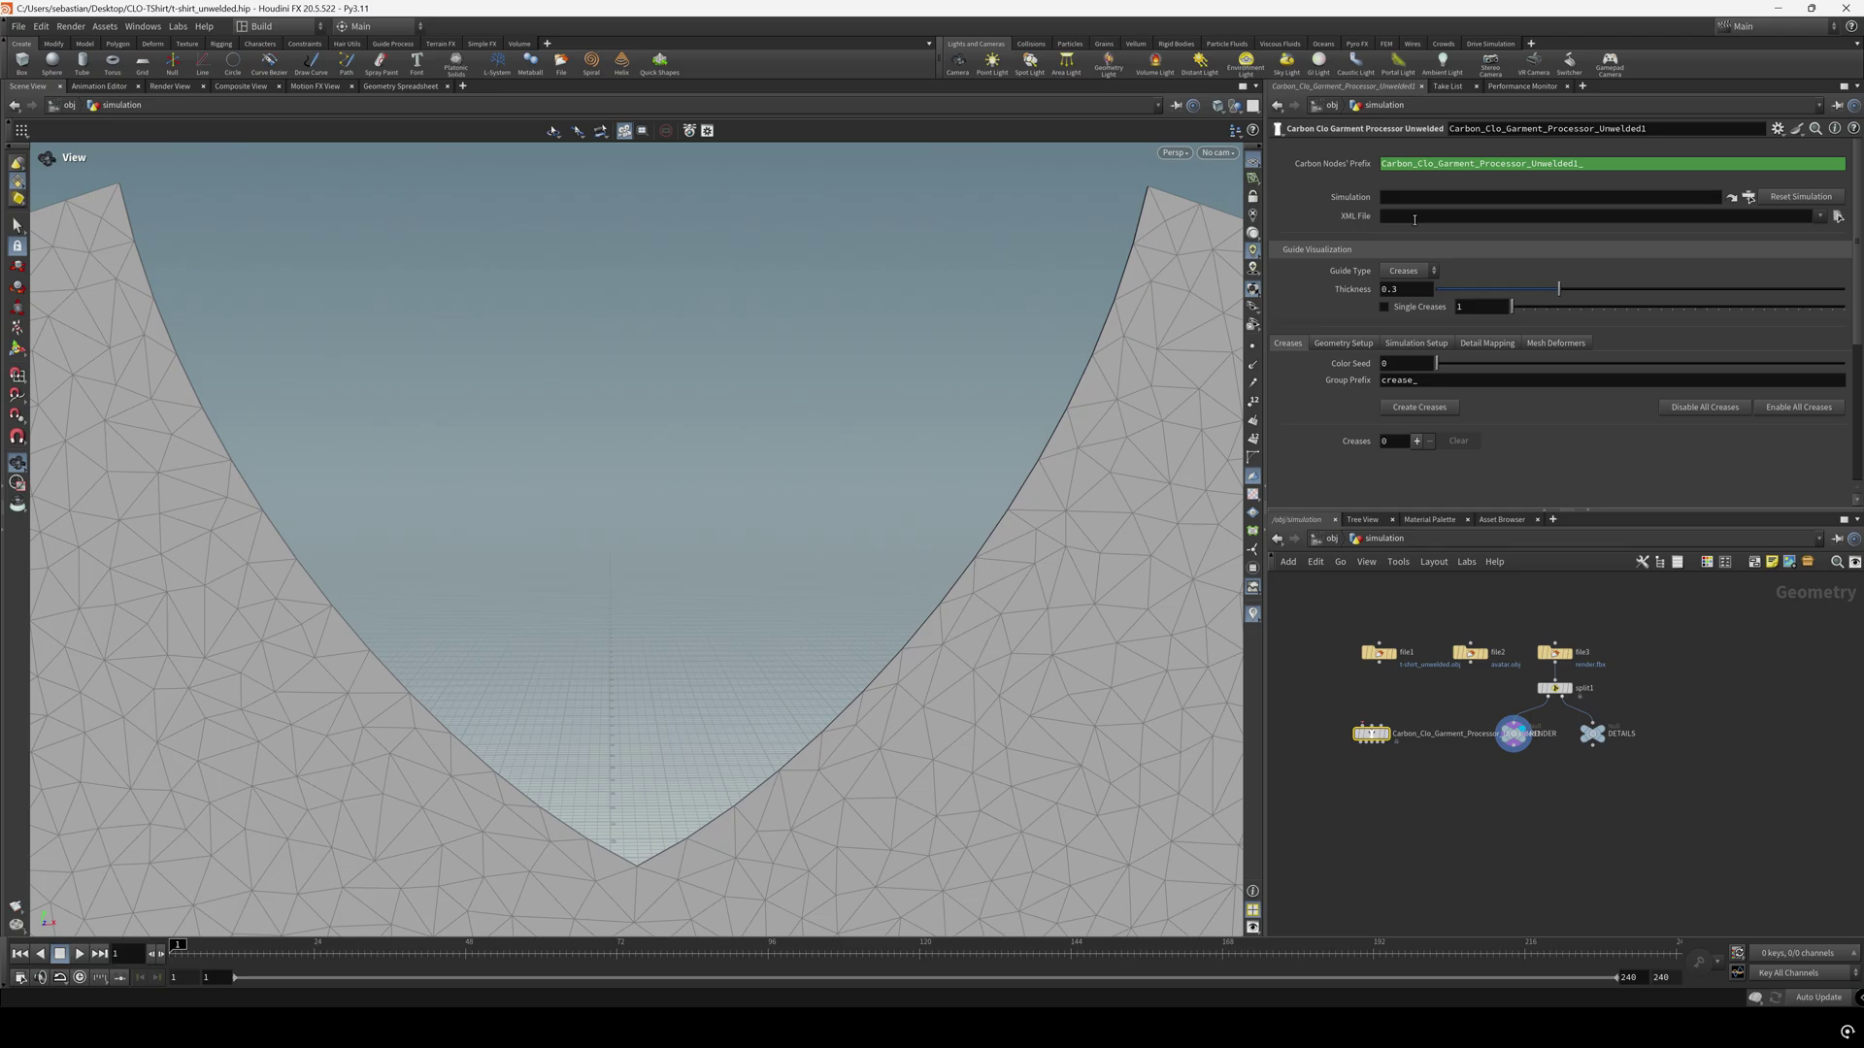
click(1405, 341)
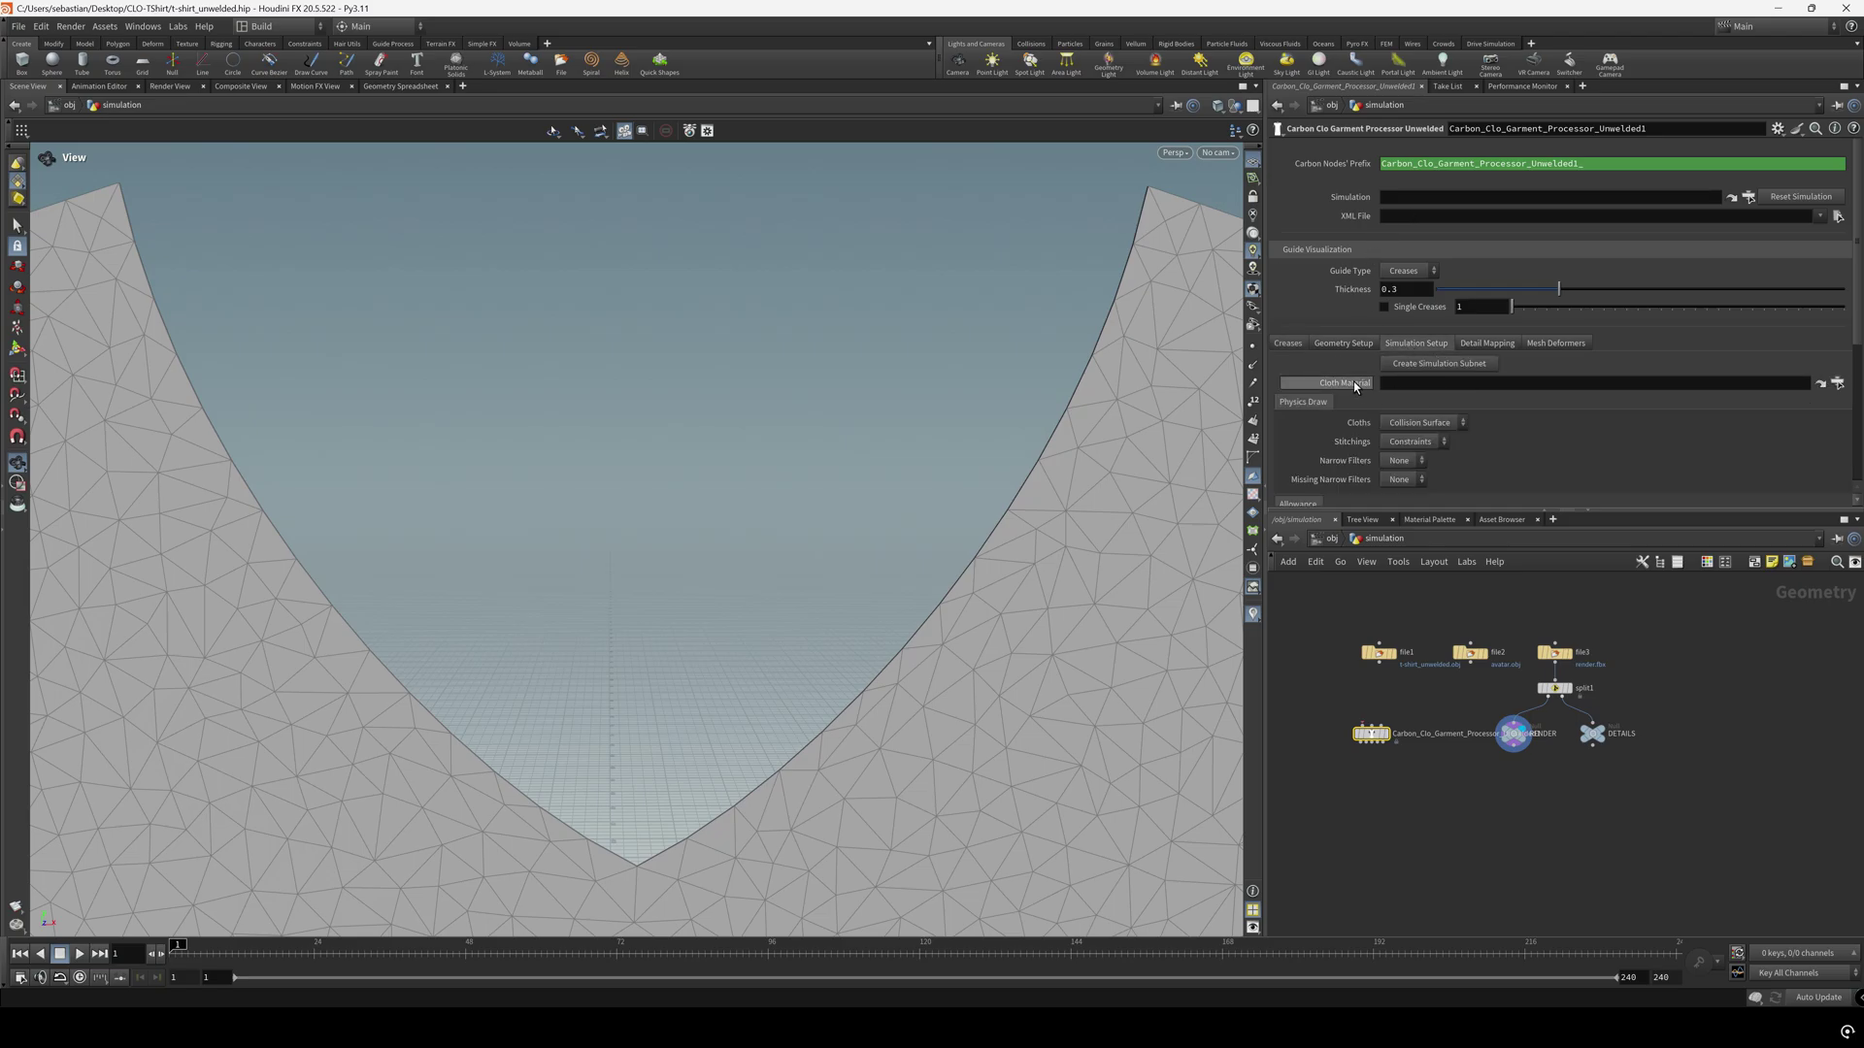
click(1288, 343)
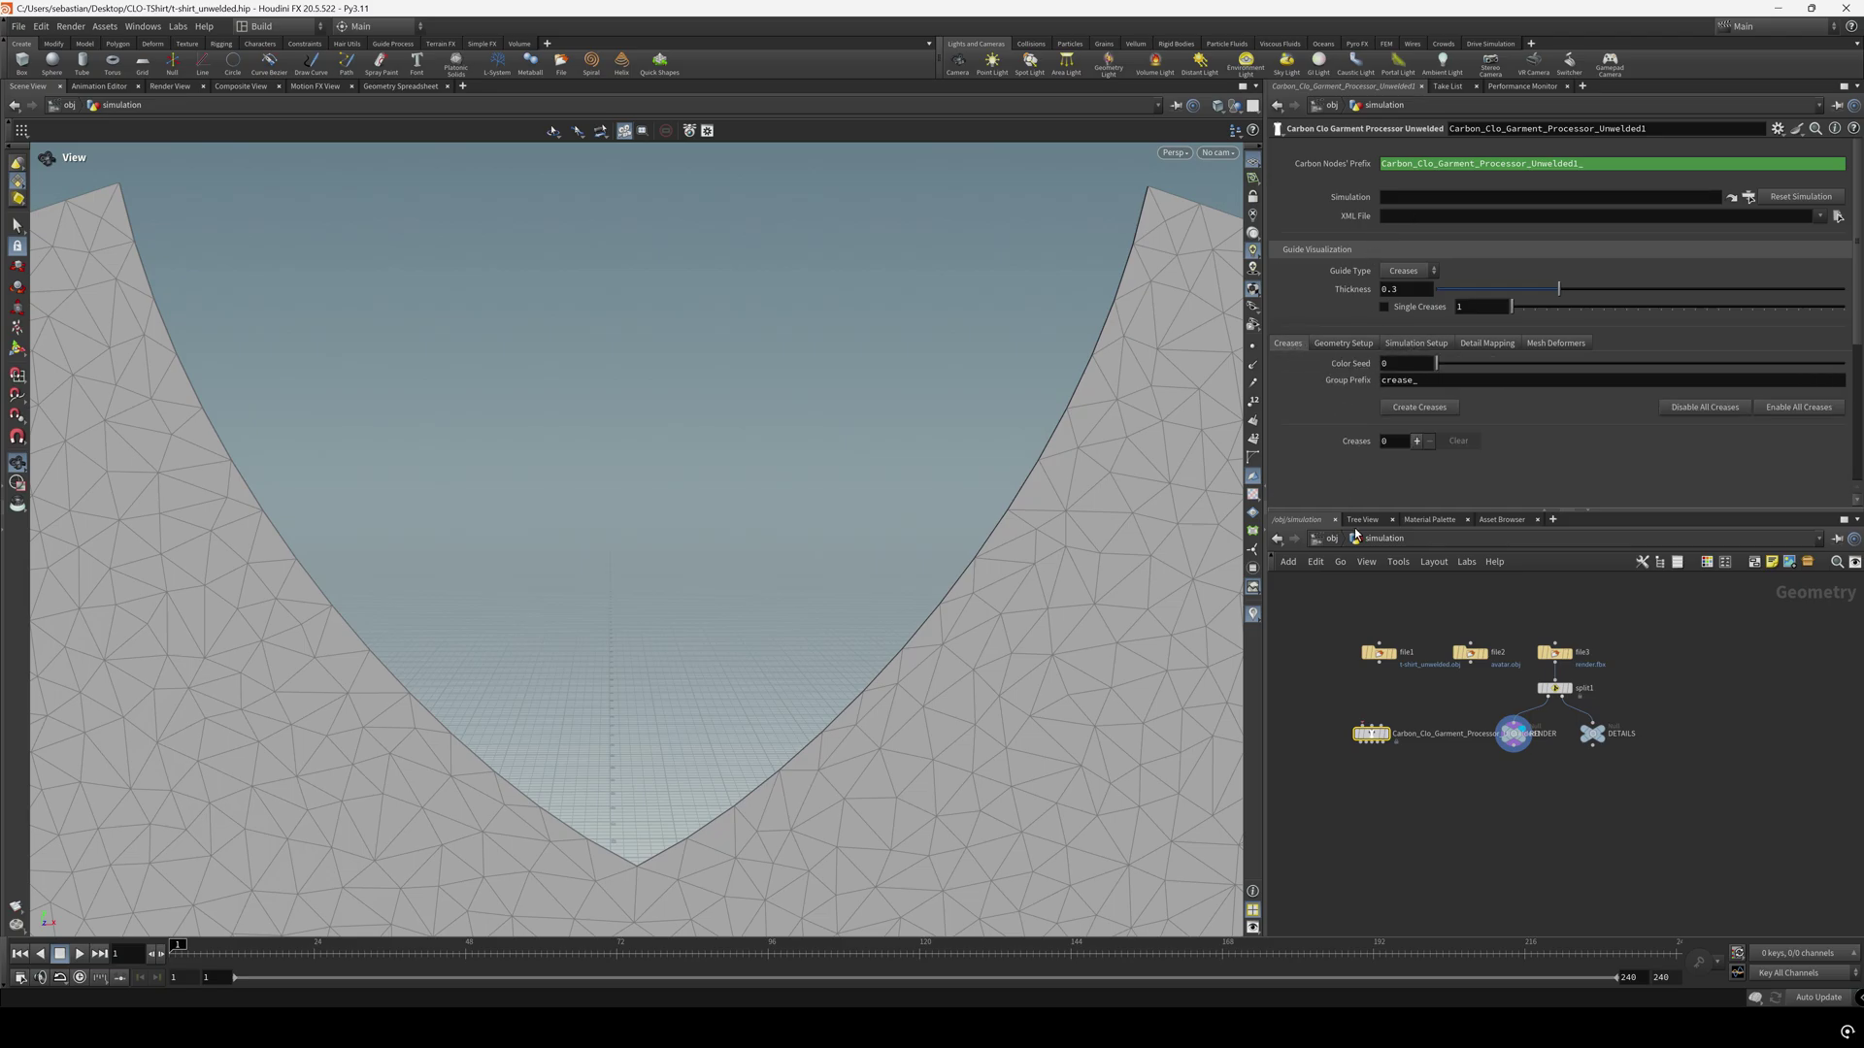
Add a Carbon Simulation node below the garment processor node
middle_drag(1404, 814, 1411, 802)
key(Tab)
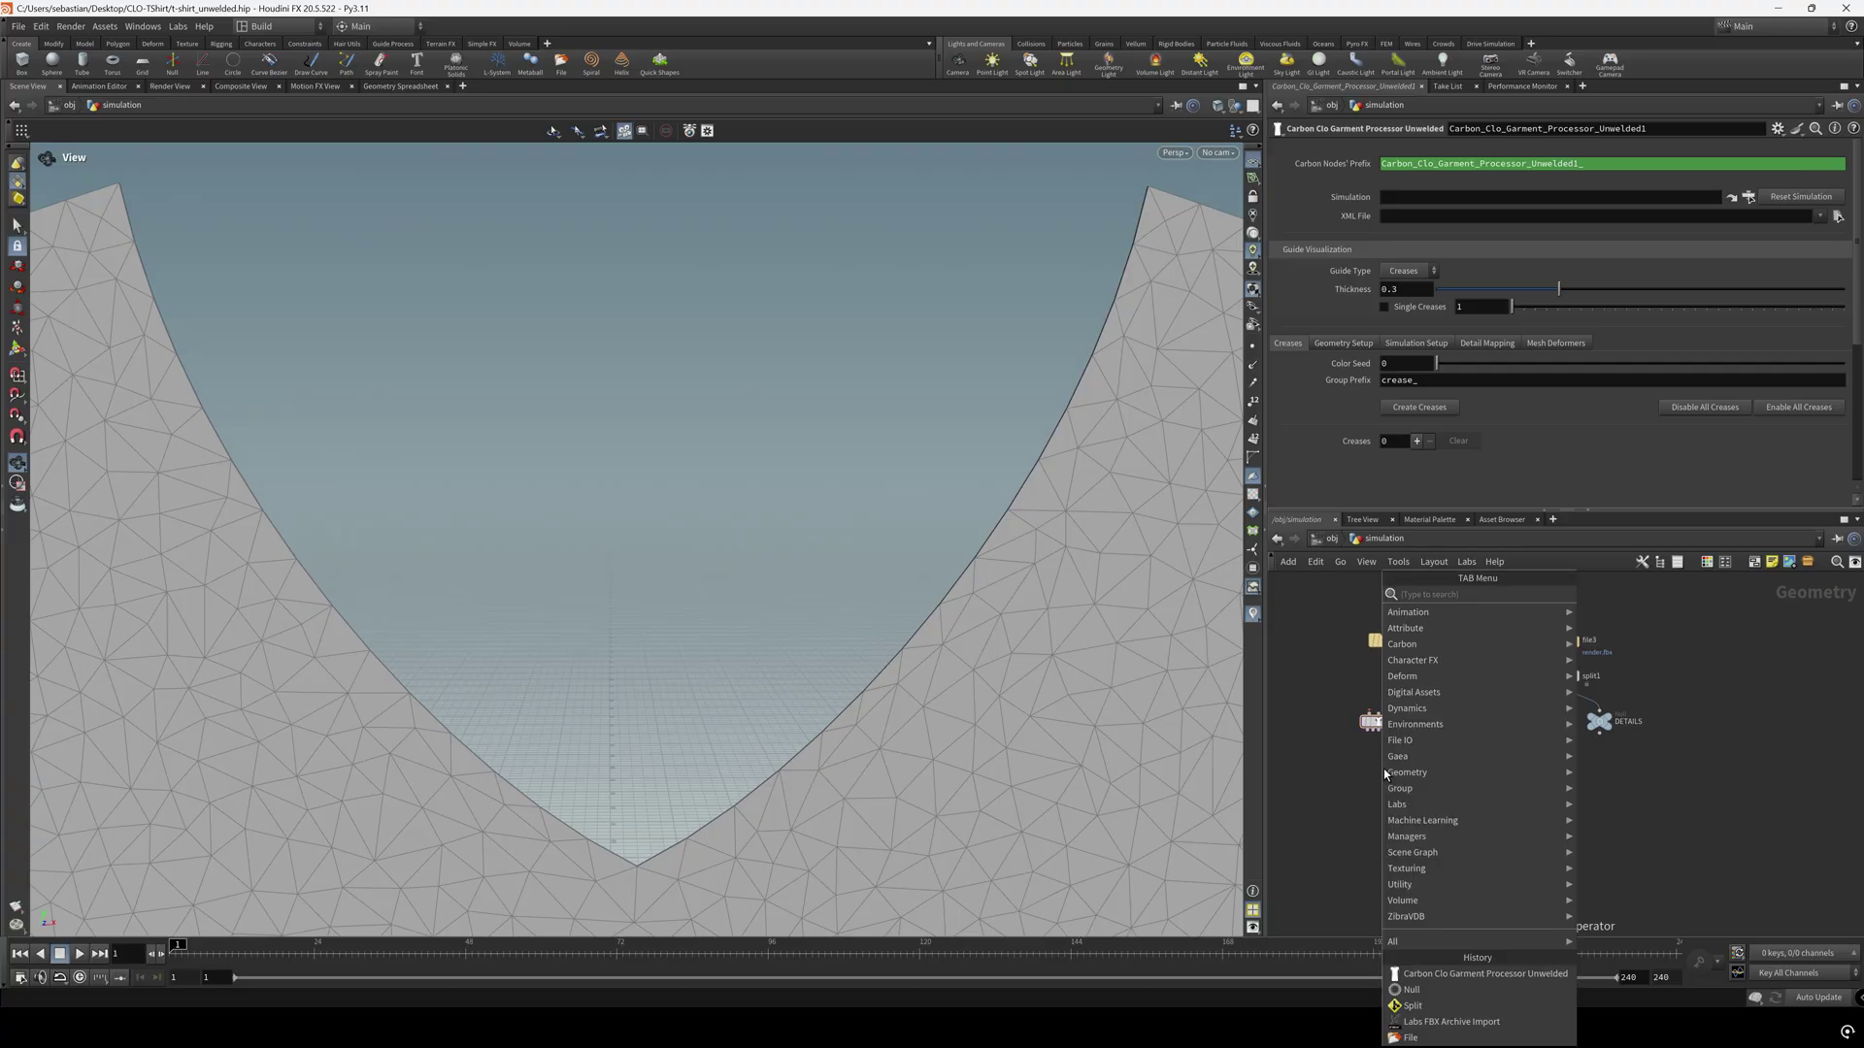
text(carbon sim)
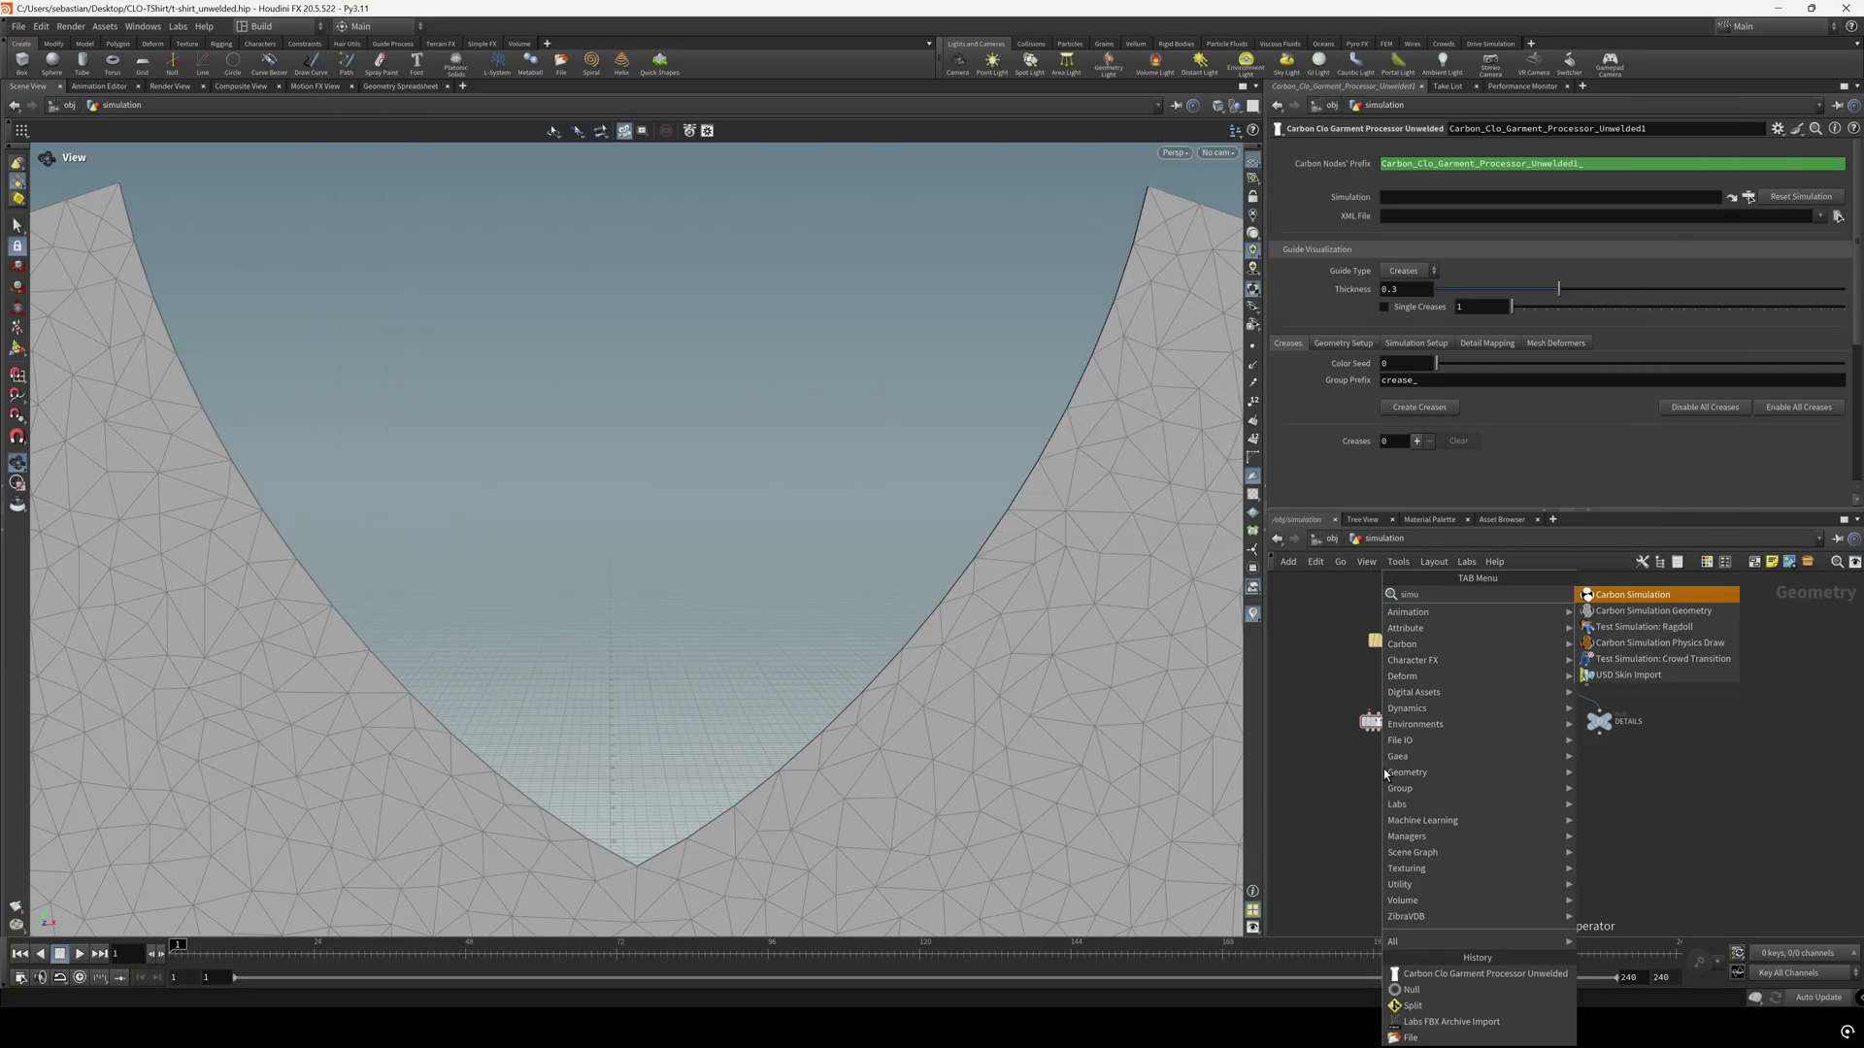
key(Return)
click(1385, 774)
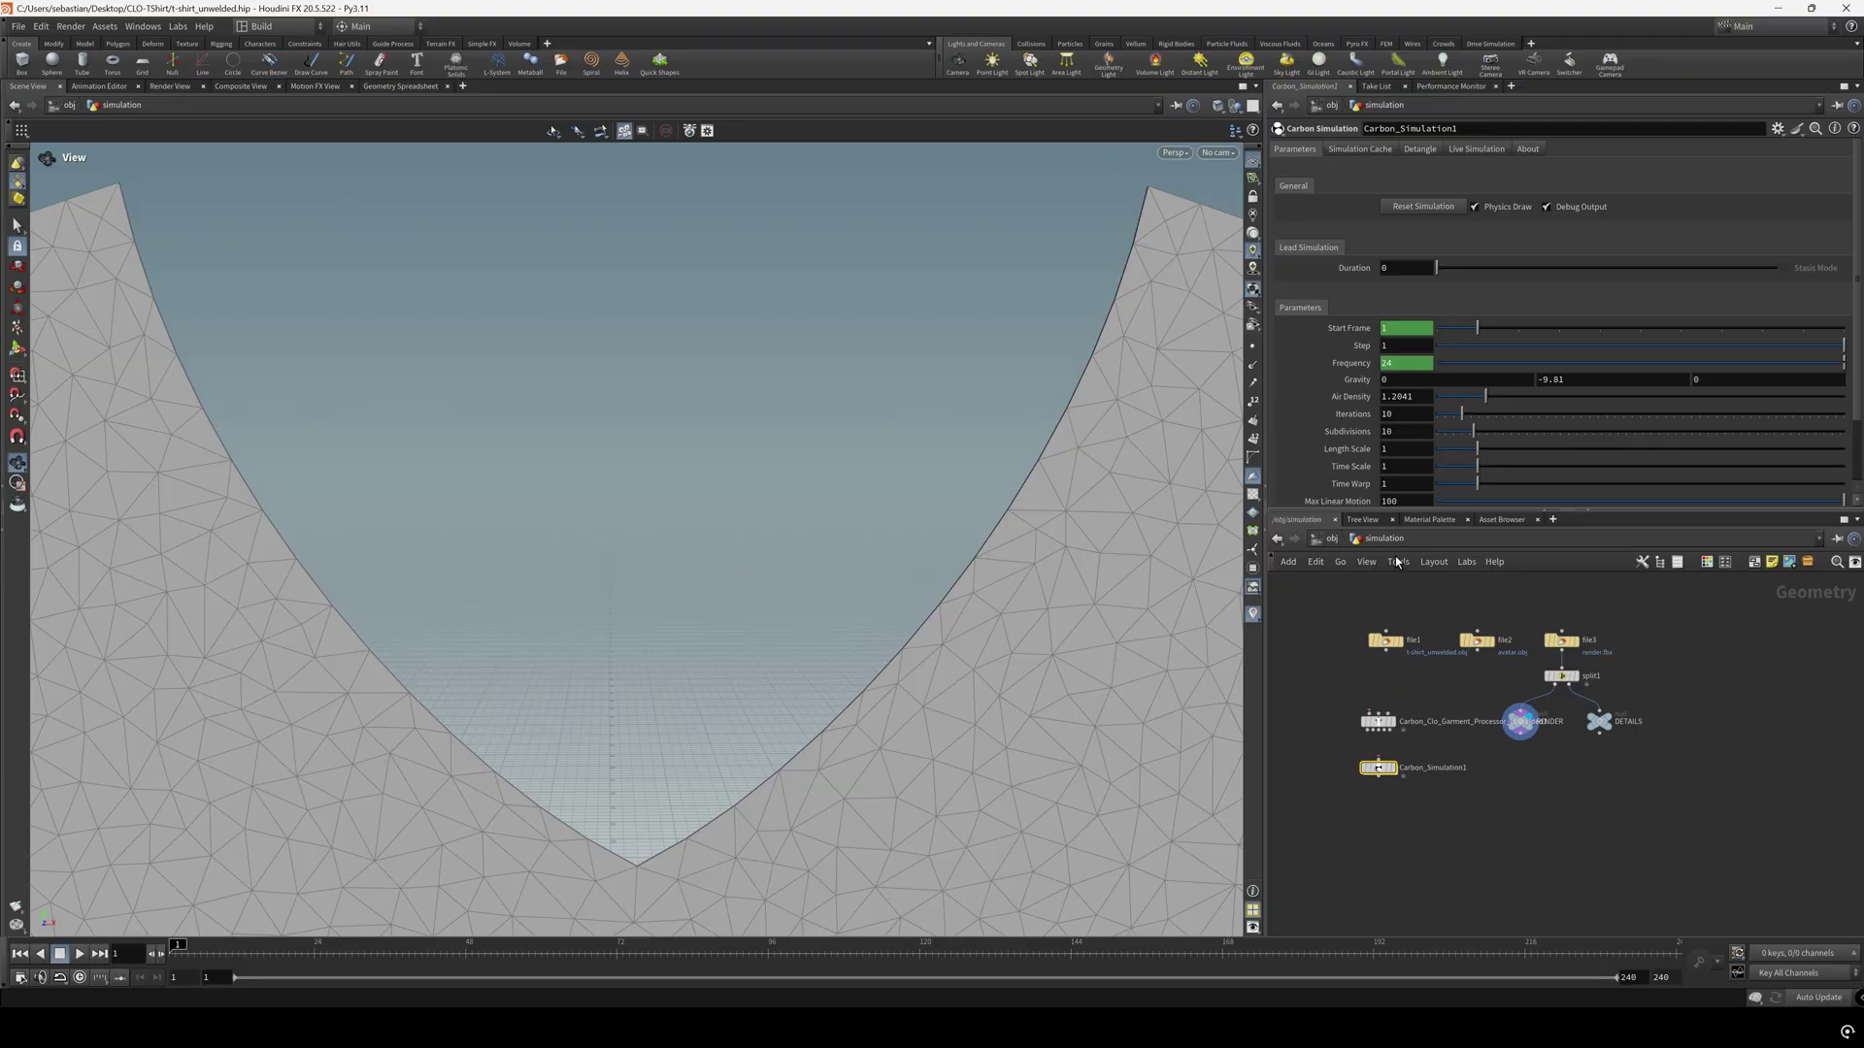
Check the avatar's dimensions in the geometry information of the avatar.obj File node
click(1477, 642)
middle_click(1479, 644)
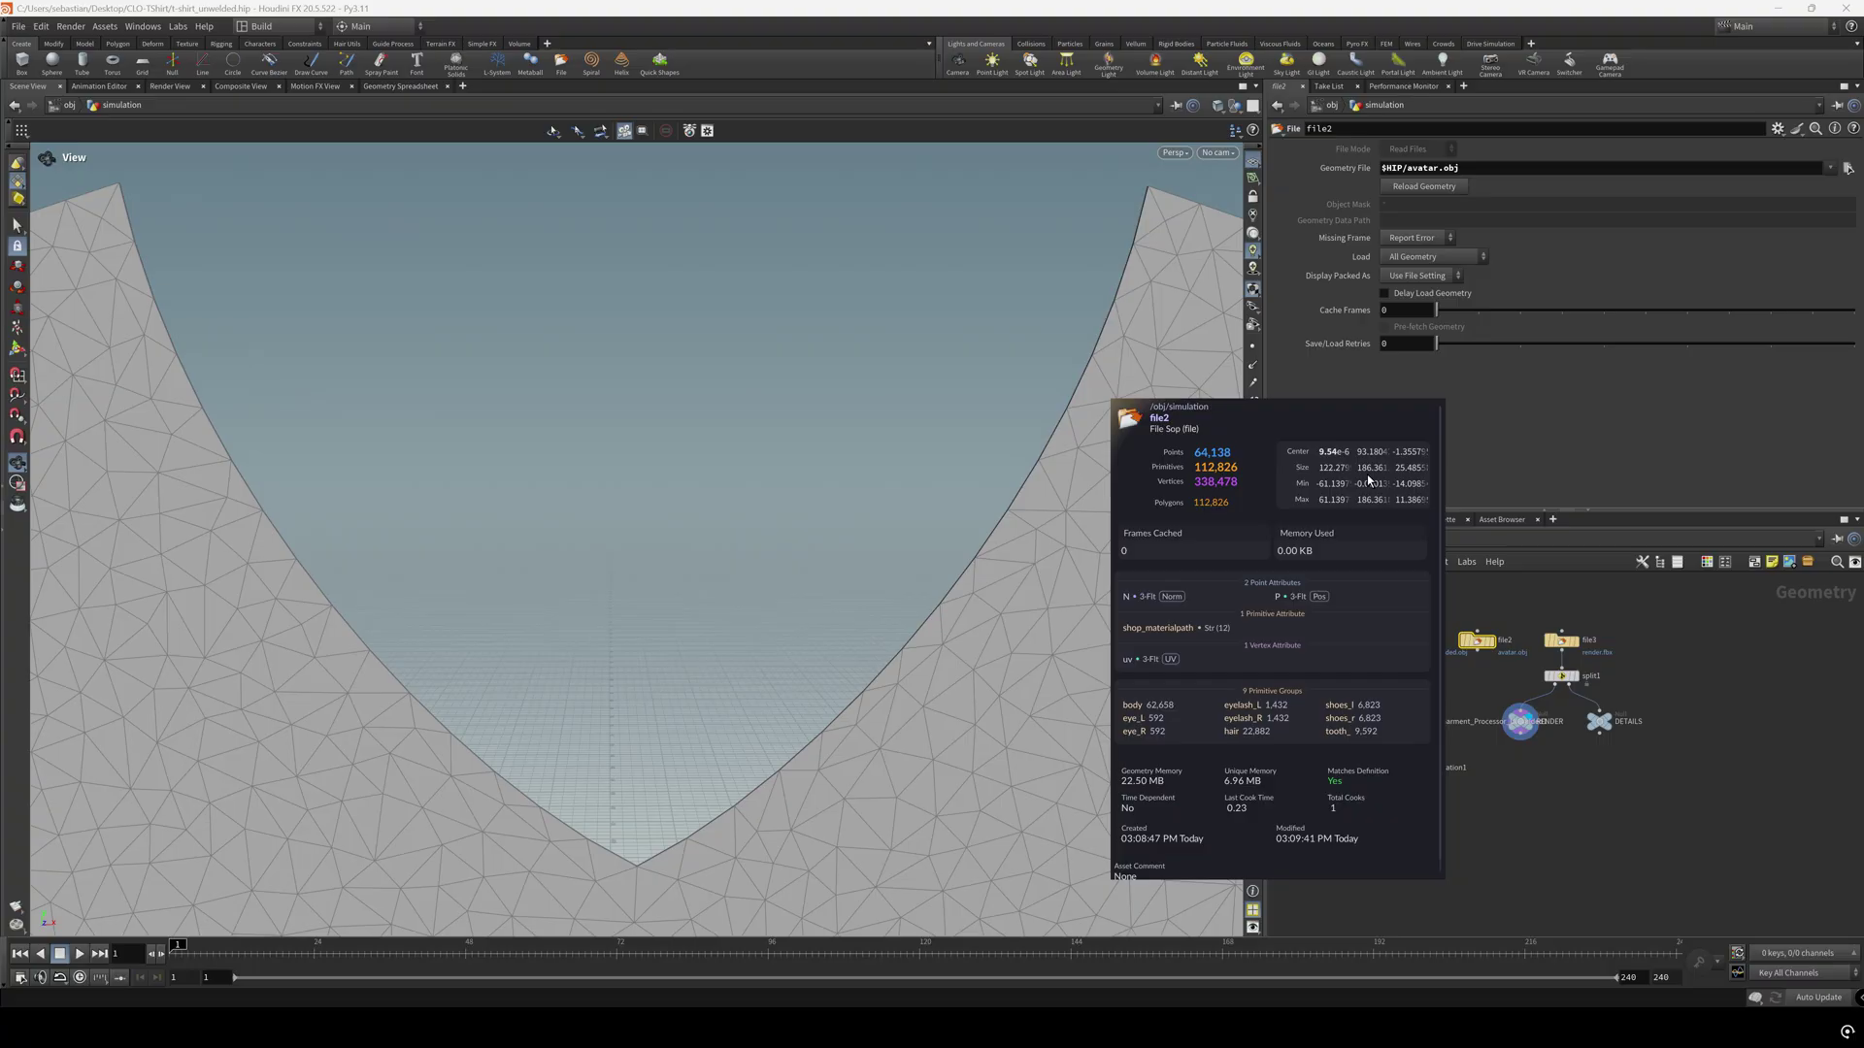
scroll(1392, 751, up, 2)
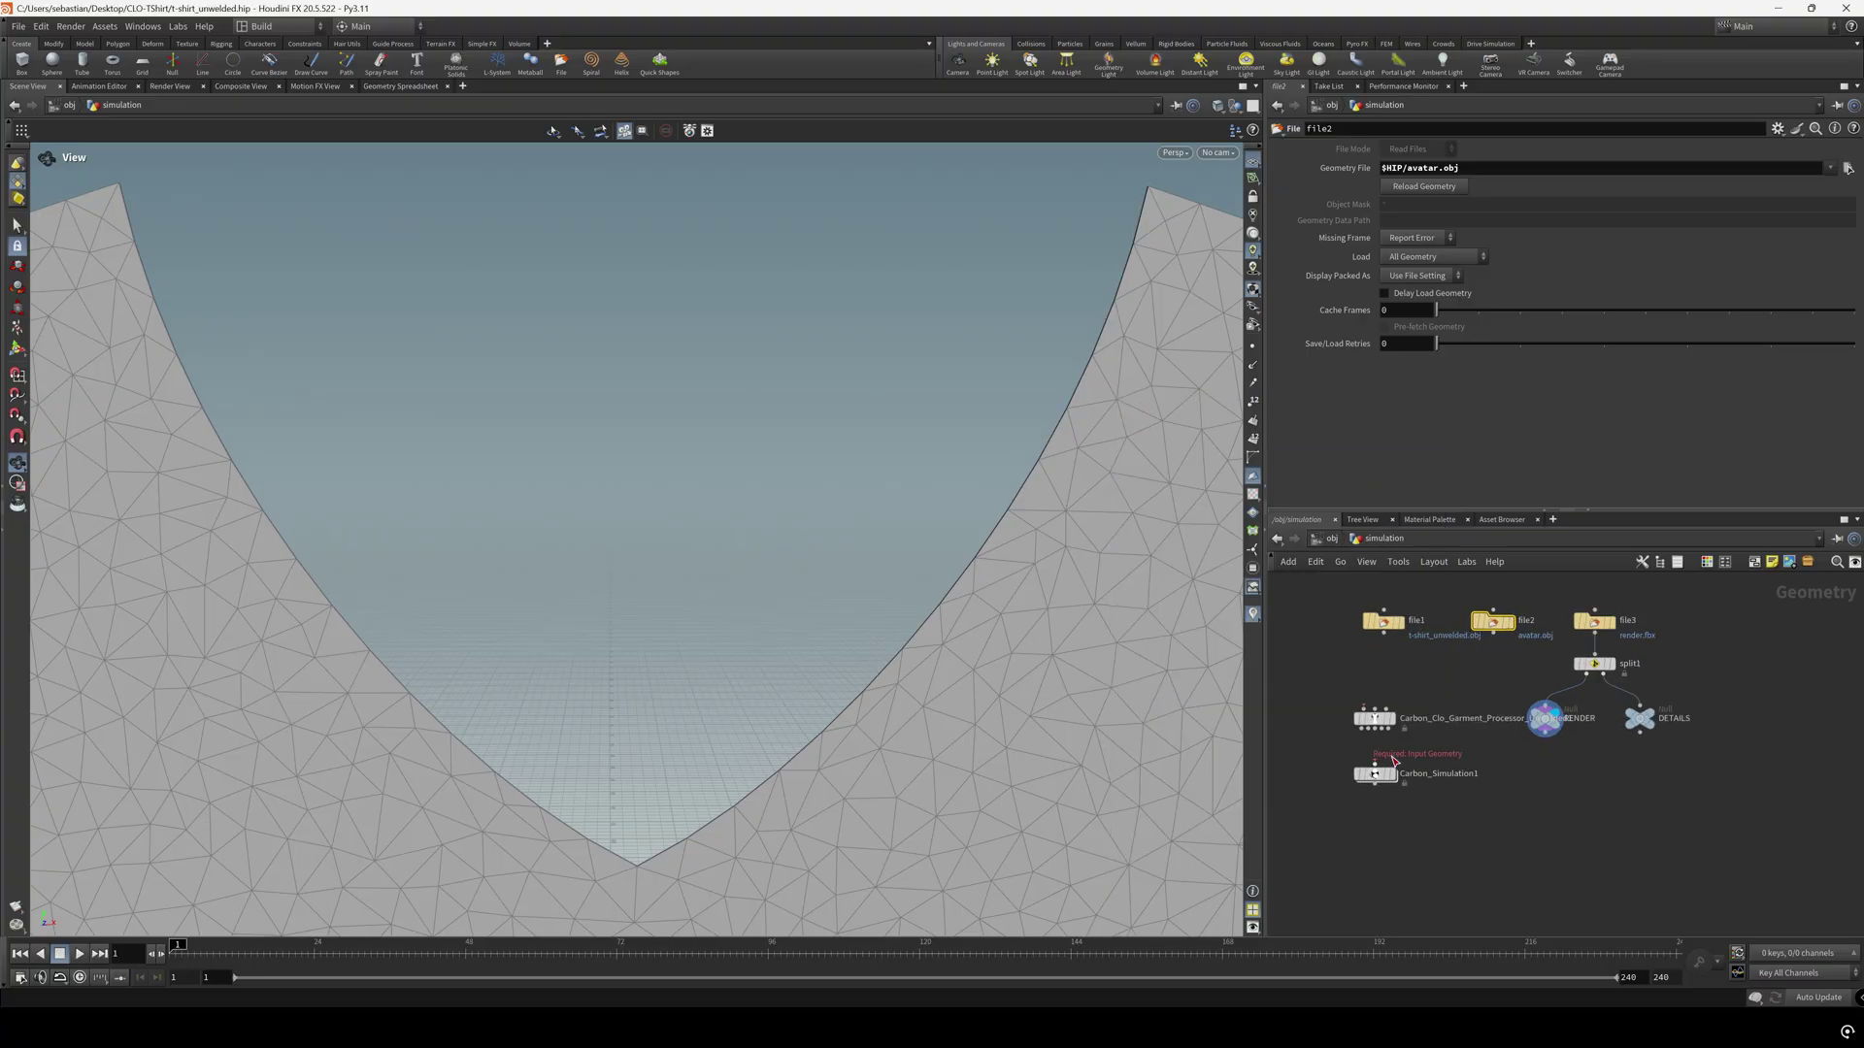
Set the Carbon Simulation node's Length Scale to 0.01 and its Subdivisions to 30
click(1389, 773)
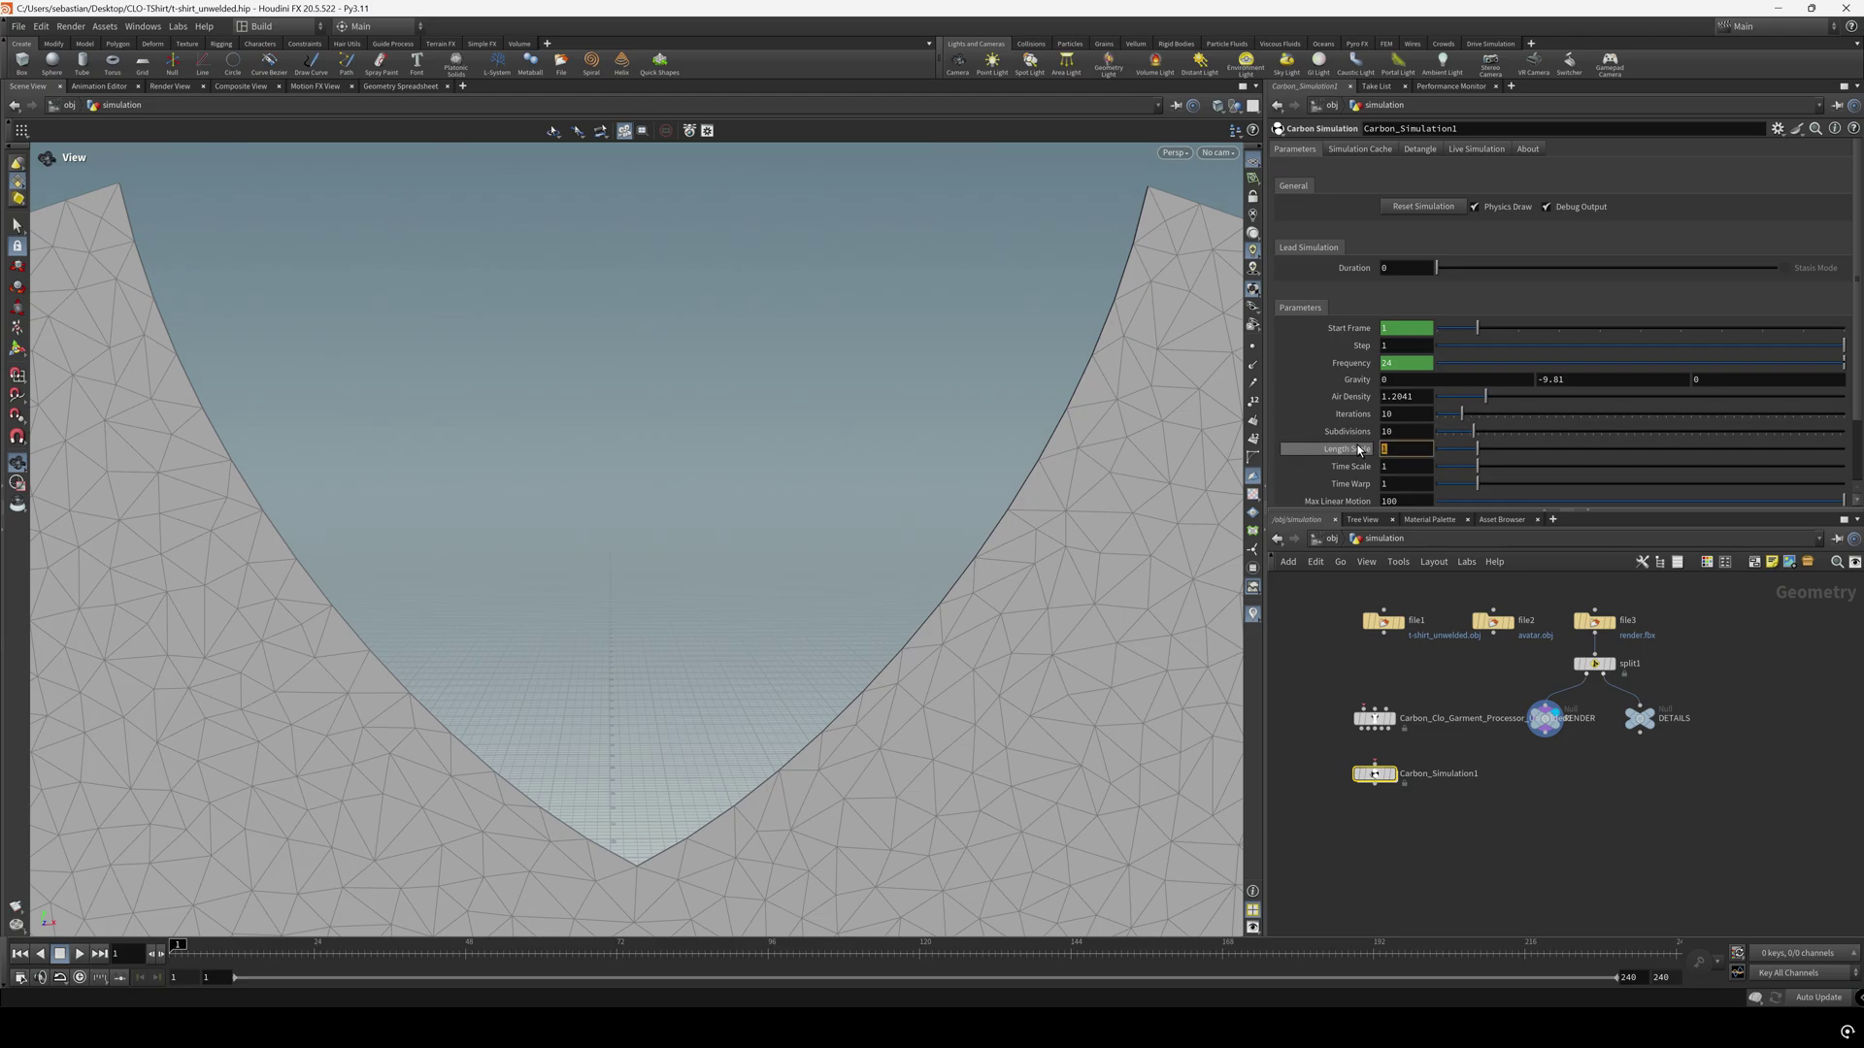
mouse_move(1358, 450)
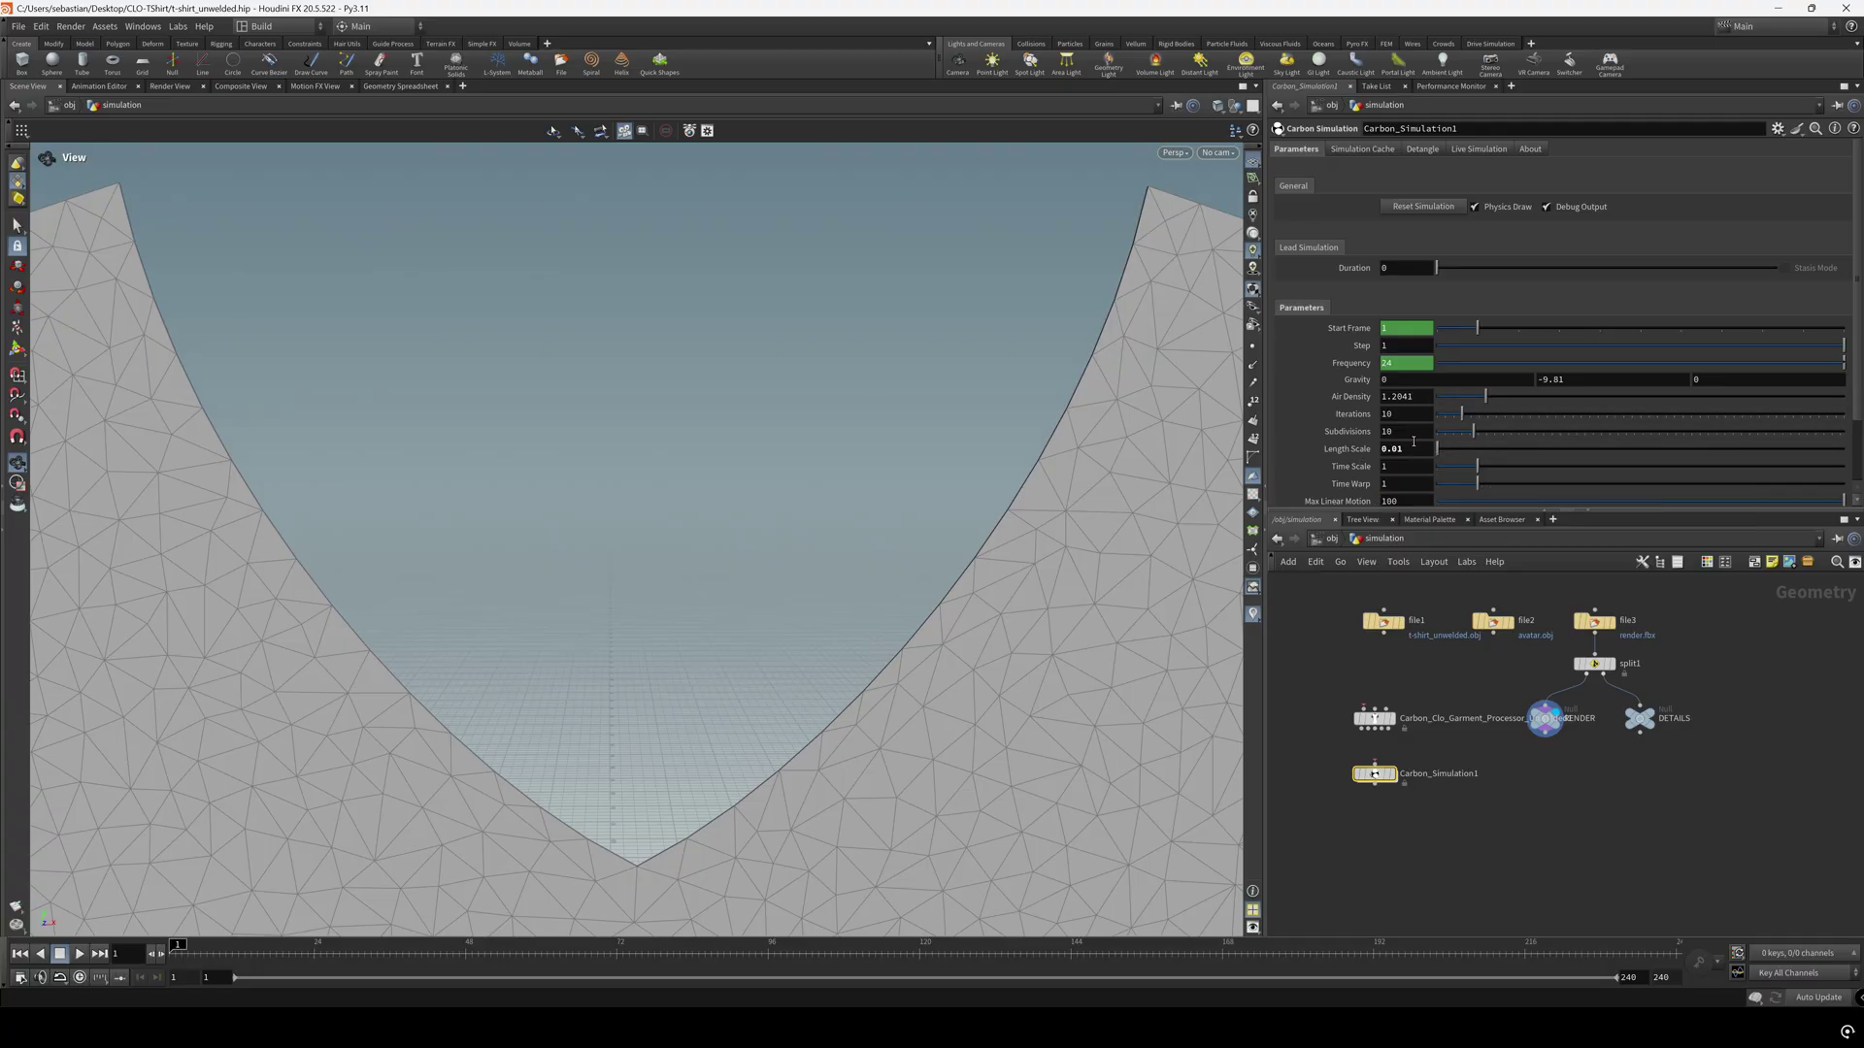
text(20)
key(Return)
Add a Carbon Cloth Material node beside the Carbon Simulation node
middle_drag(1473, 843, 1481, 854)
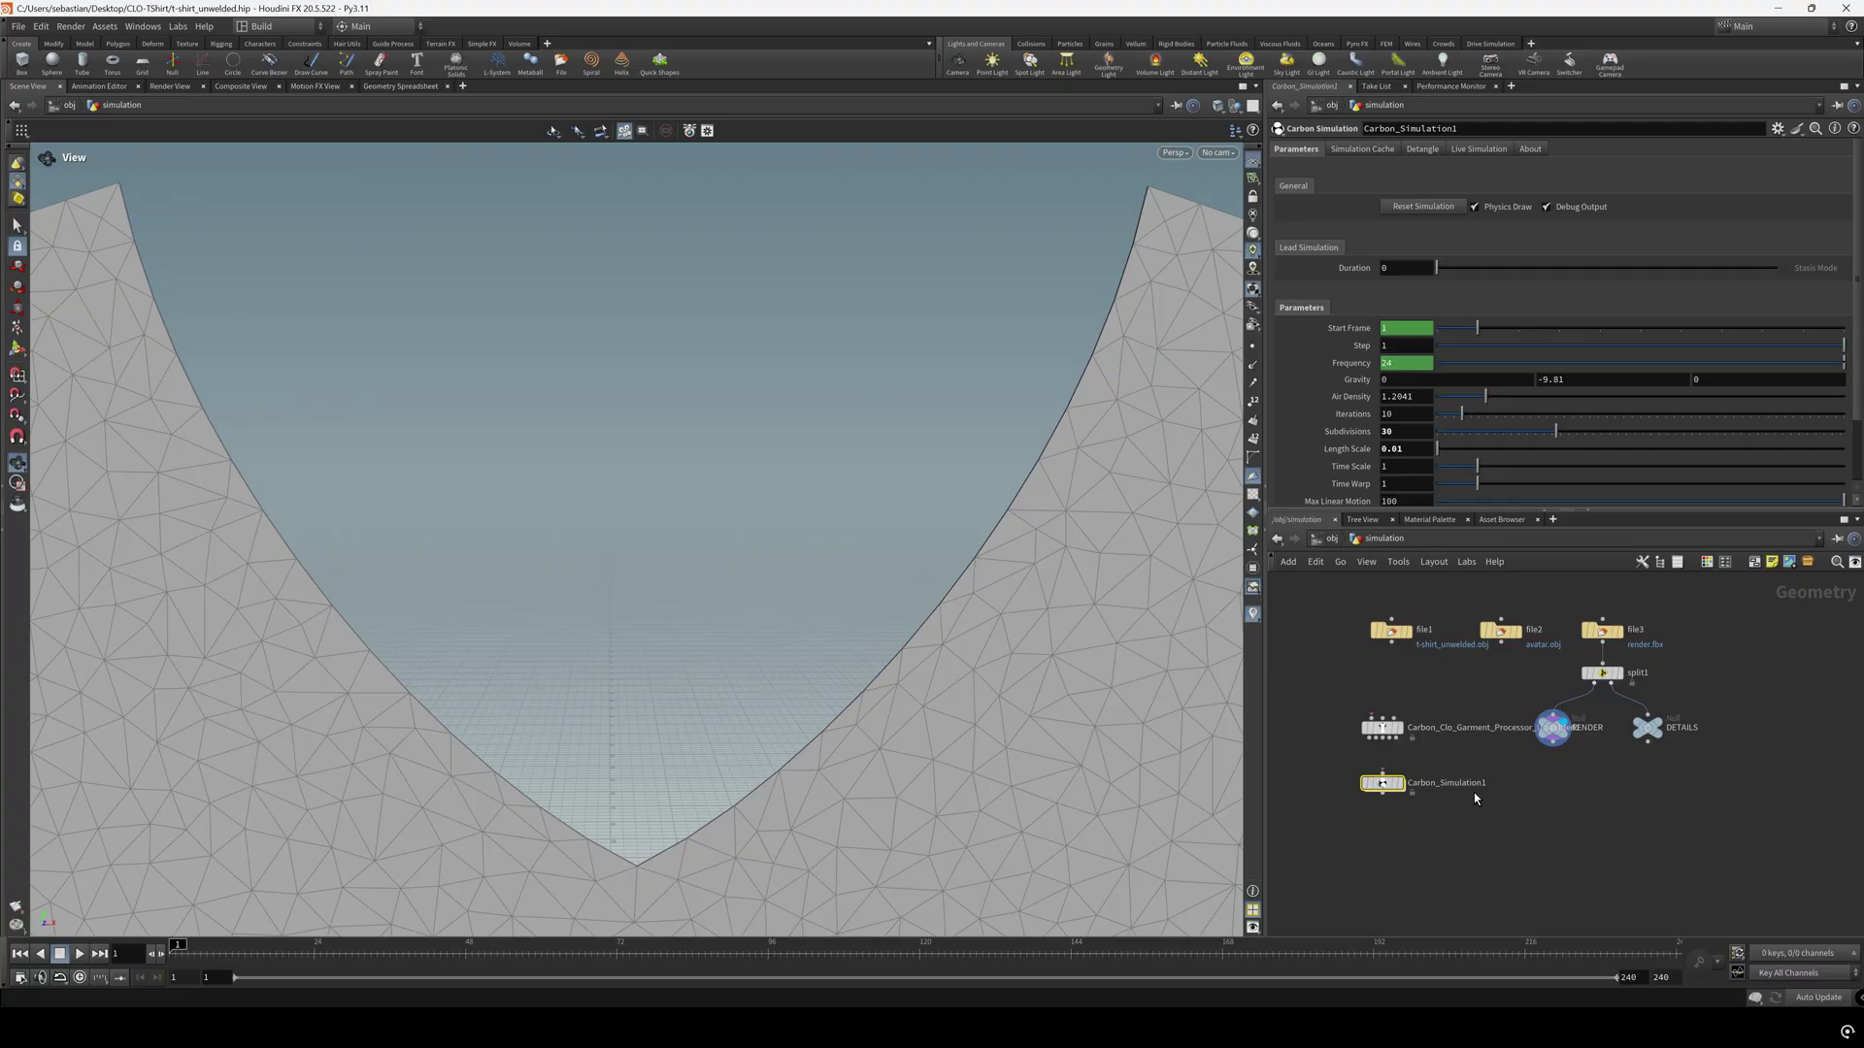
middle_drag(1475, 769, 1460, 767)
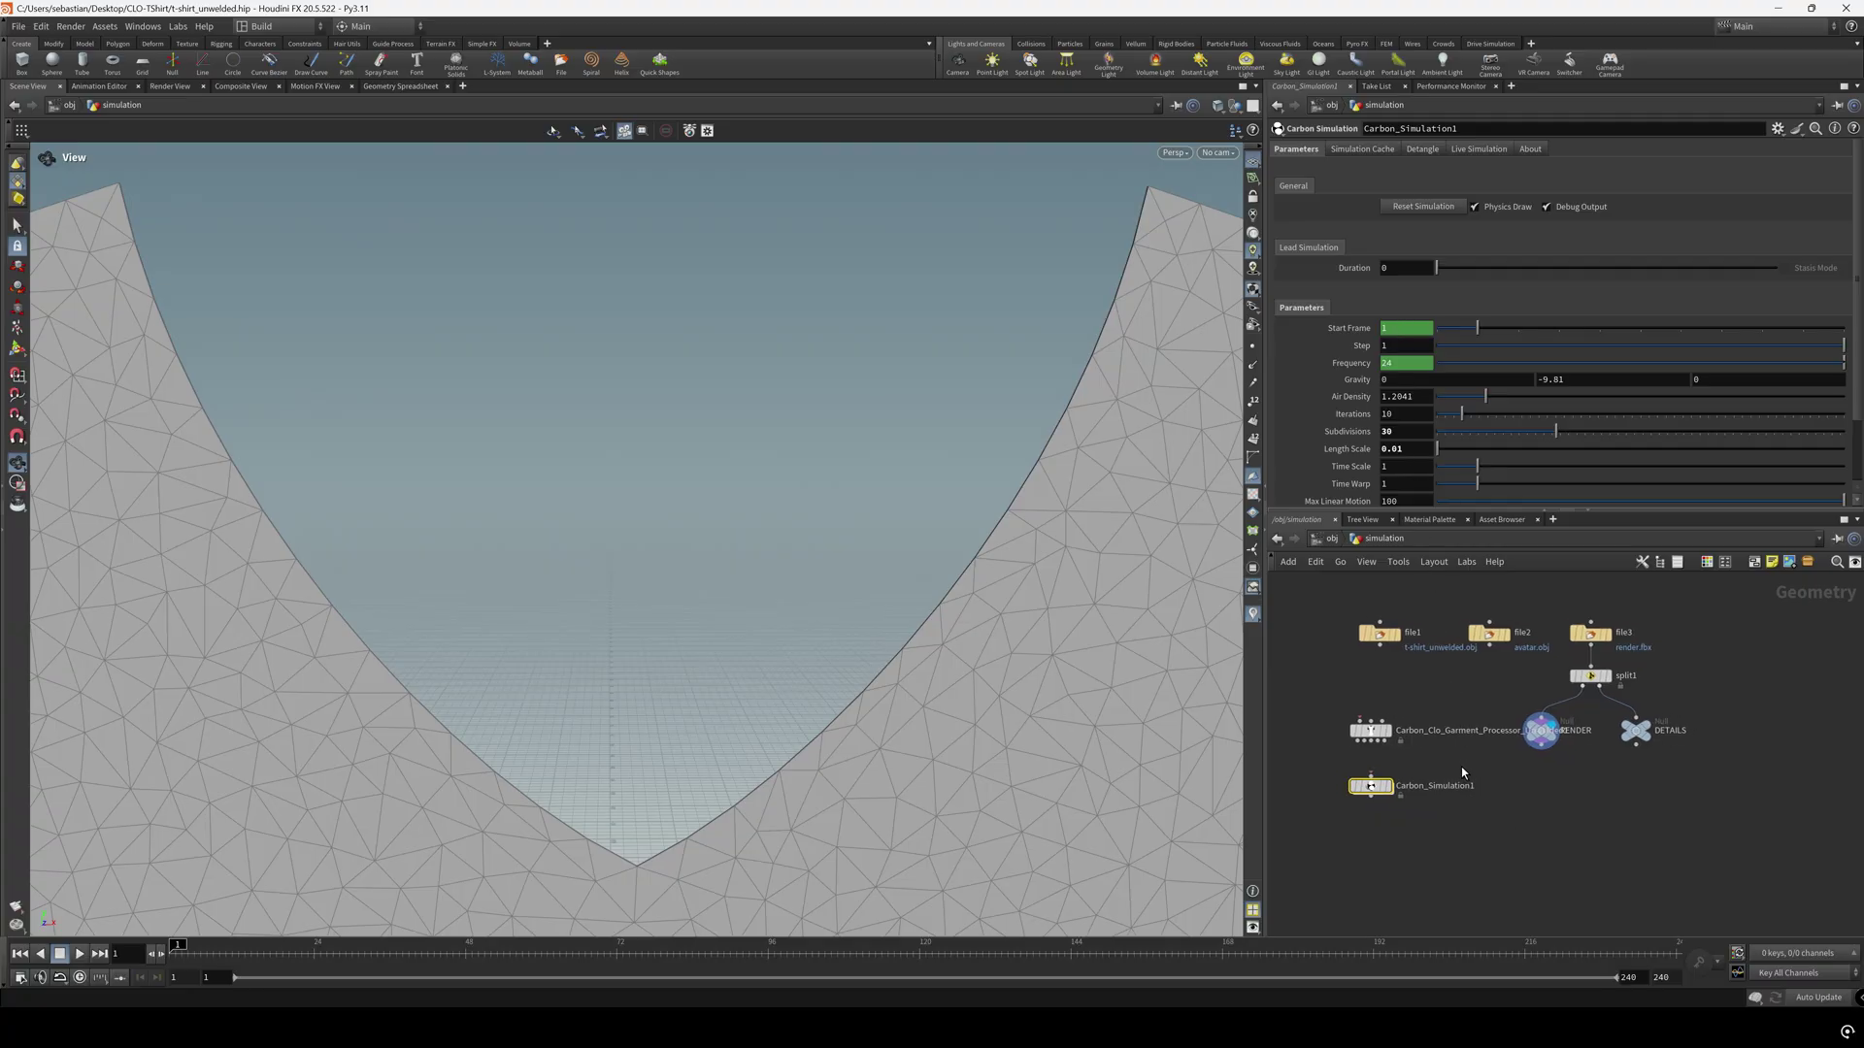
click(1507, 788)
key(Tab)
text(cloth m)
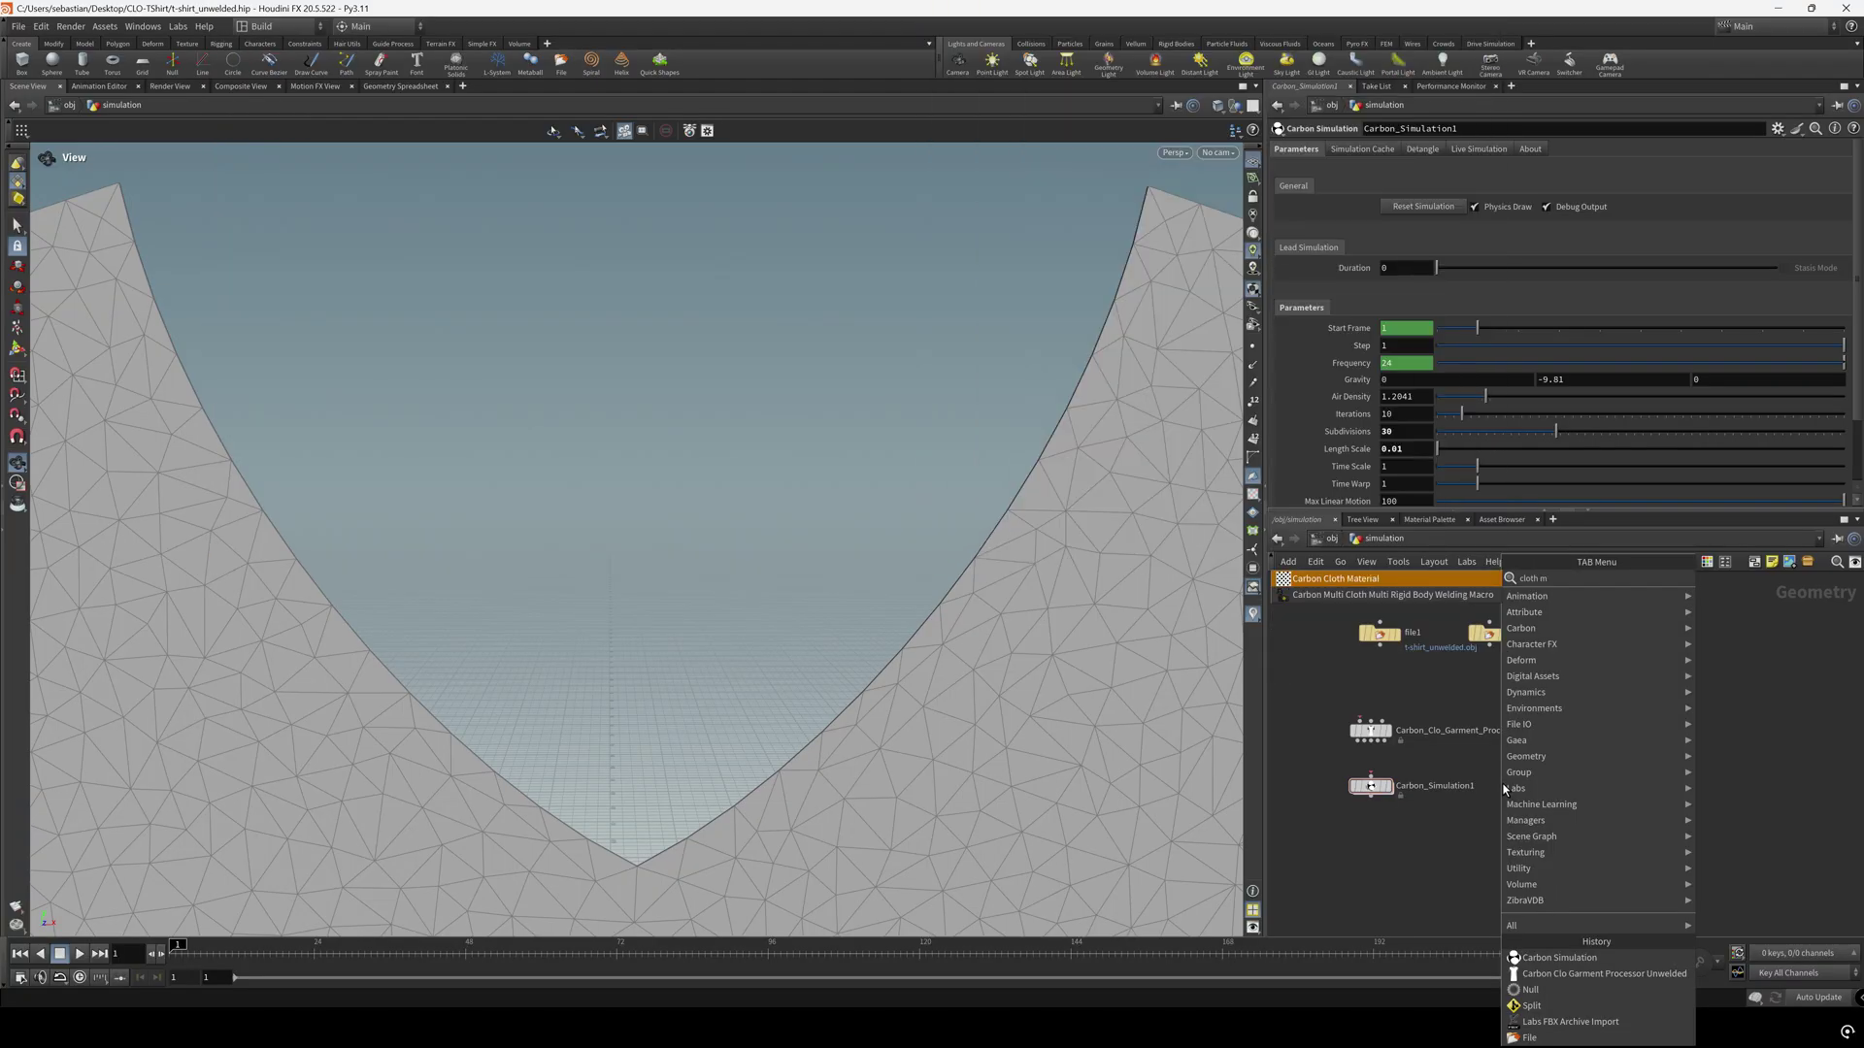
key(Return)
click(1506, 788)
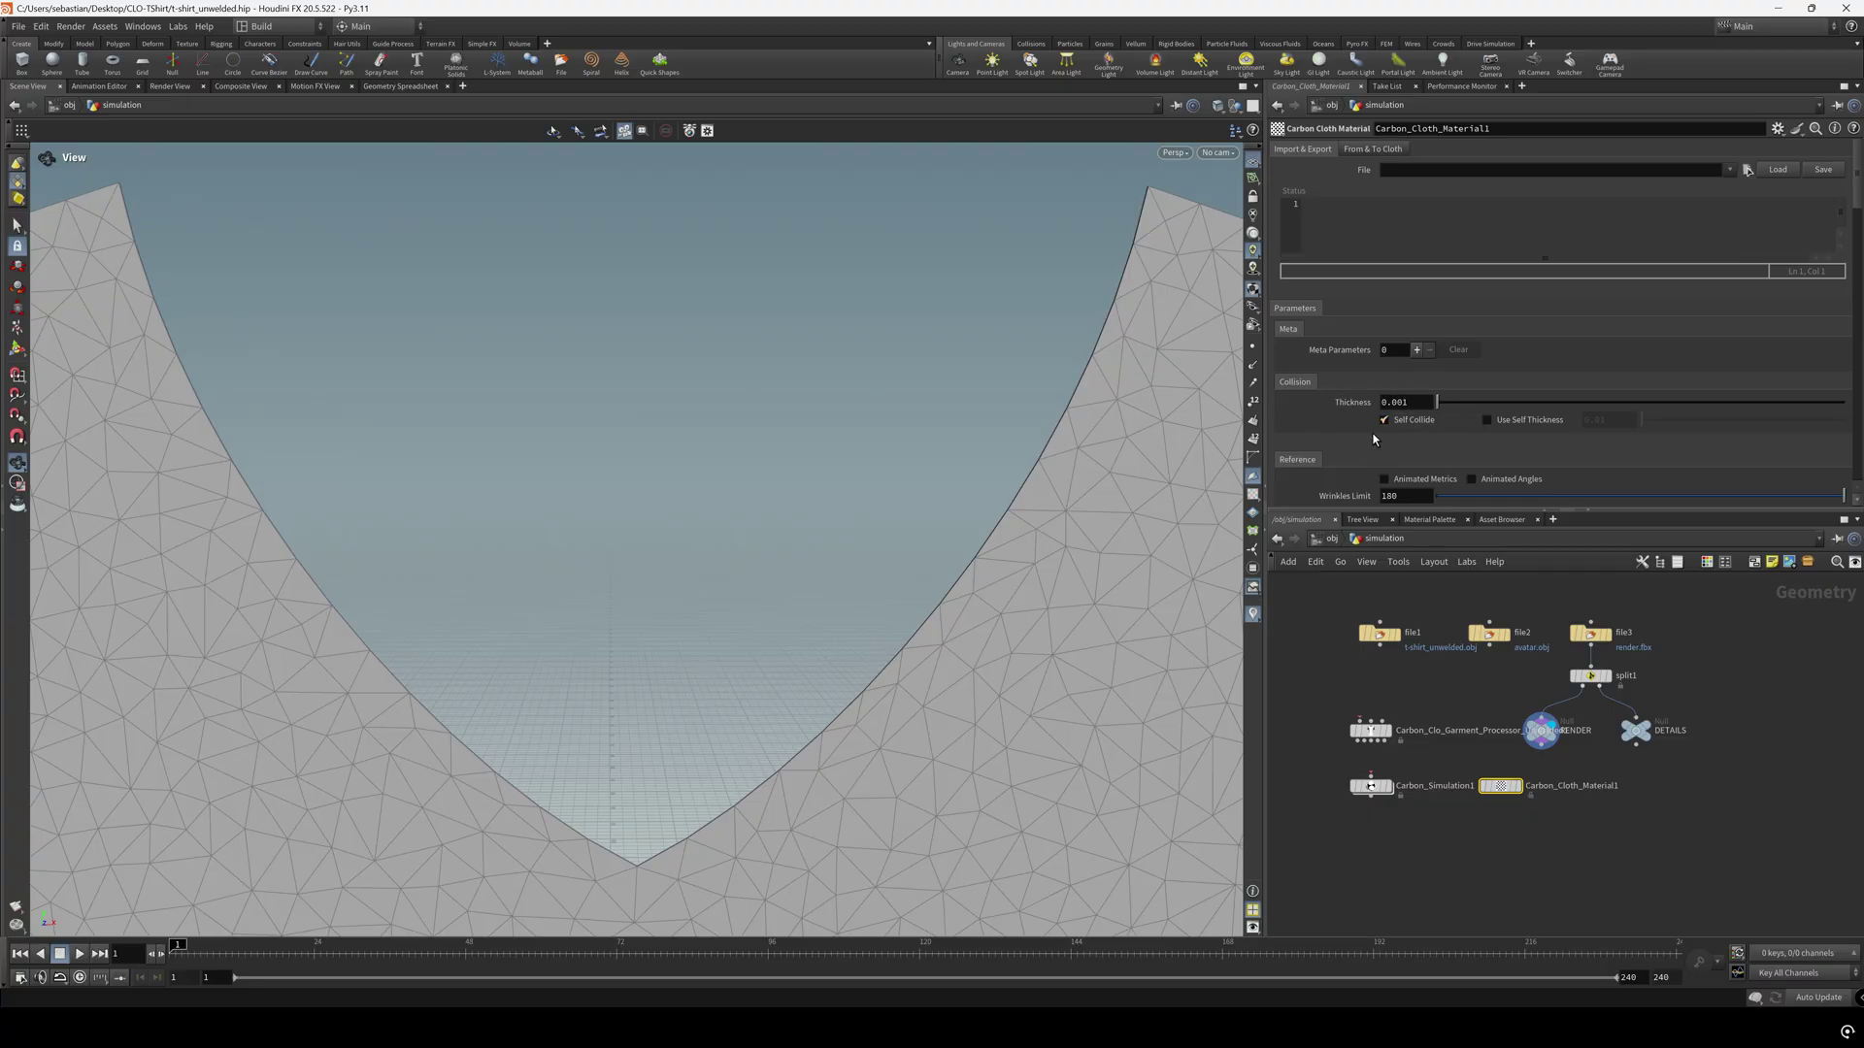
Set the cloth material's collision Thickness to 0.1
click(1405, 402)
text(0.1)
key(Return)
Set the cloth material's Stretch Stiffness to 100 and Stretch Viscosity to 2
scroll(1461, 379, down, 8)
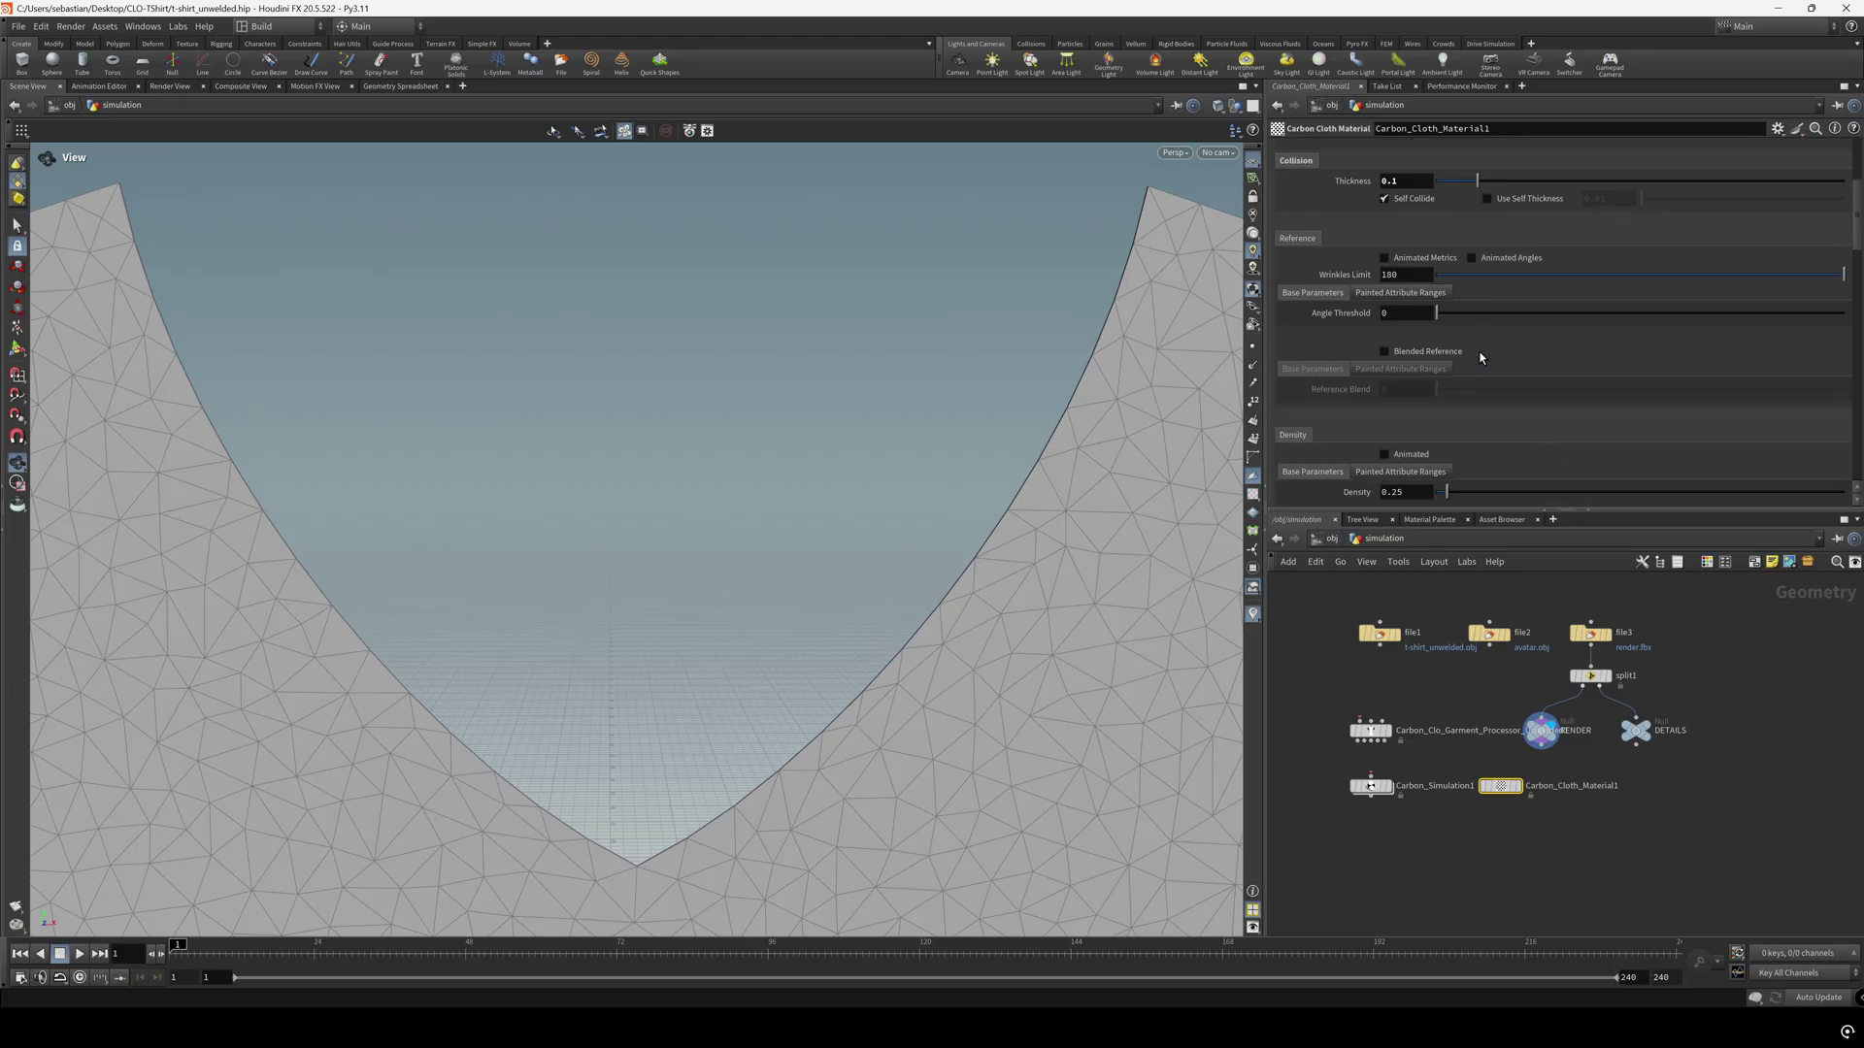
scroll(1465, 385, down, 1)
click(1424, 337)
text(0)
key(Return)
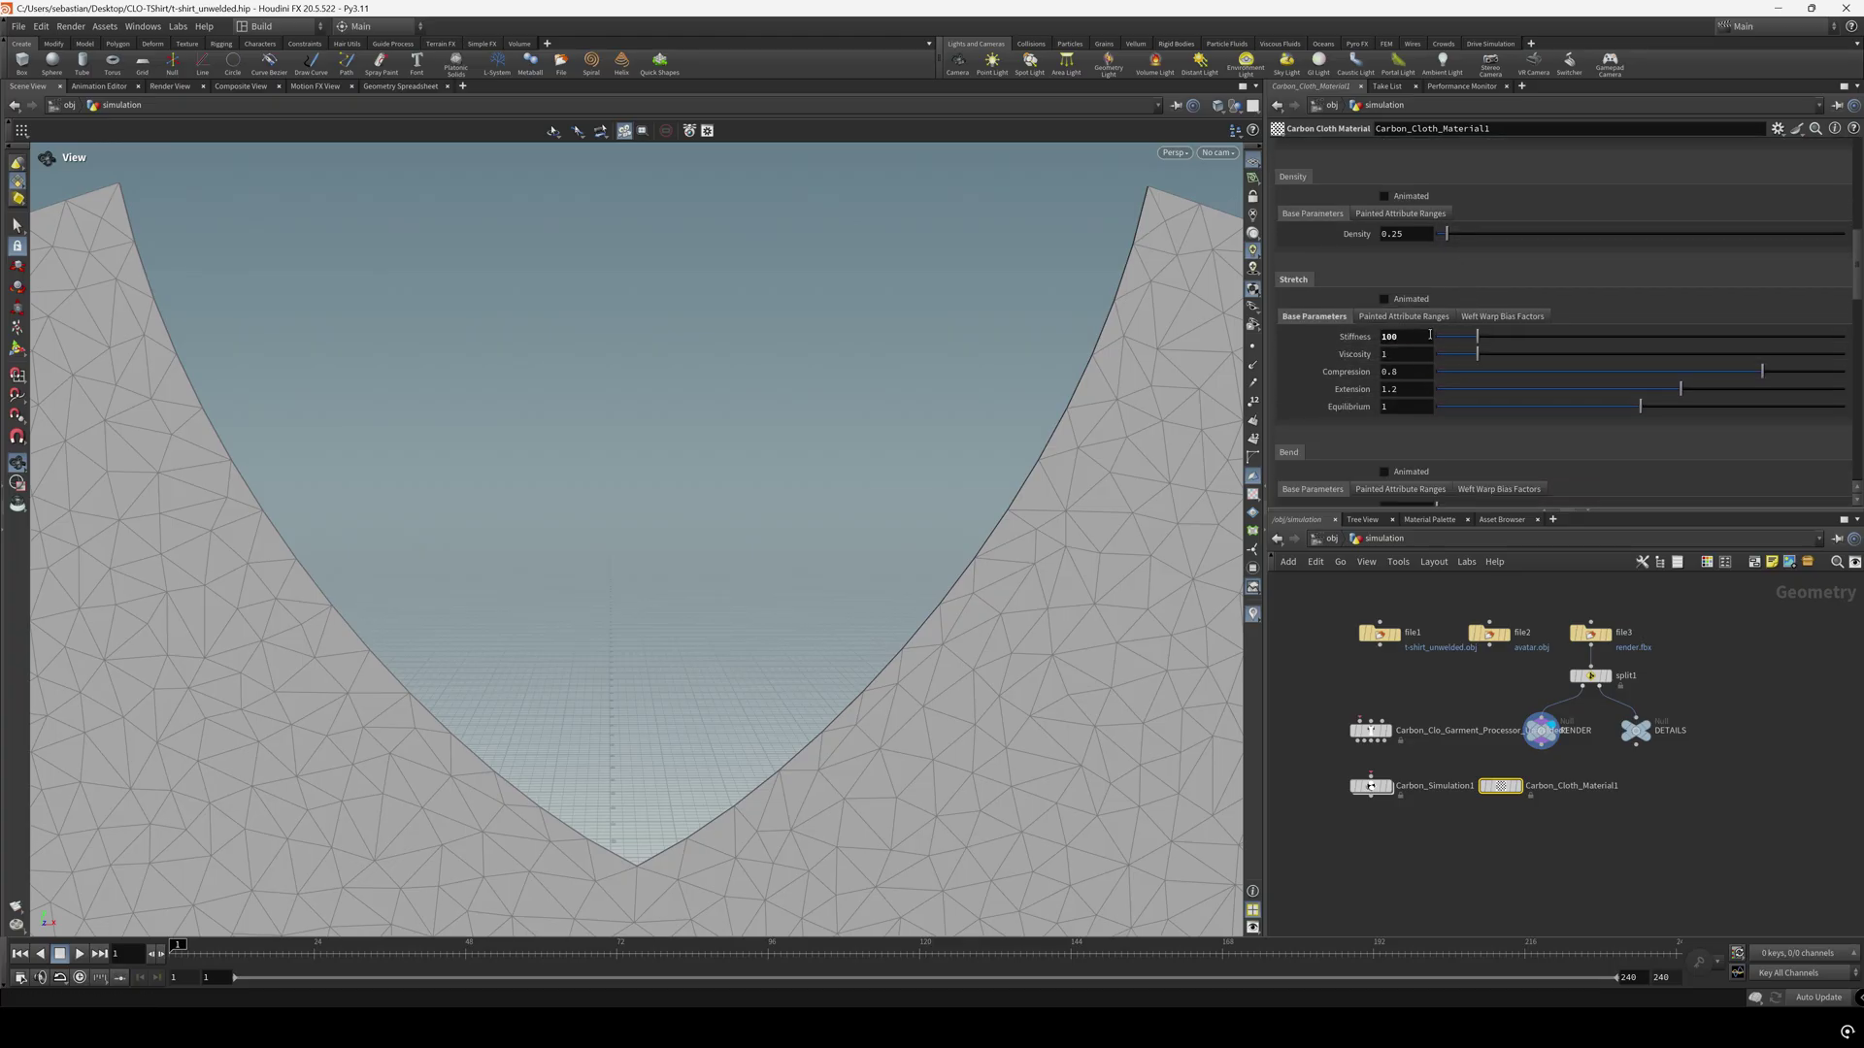
text(2)
key(Return)
Set the cloth material's Bend Viscosity to 2 and save the scene
scroll(1405, 425, down, 2)
text(2)
key(Return)
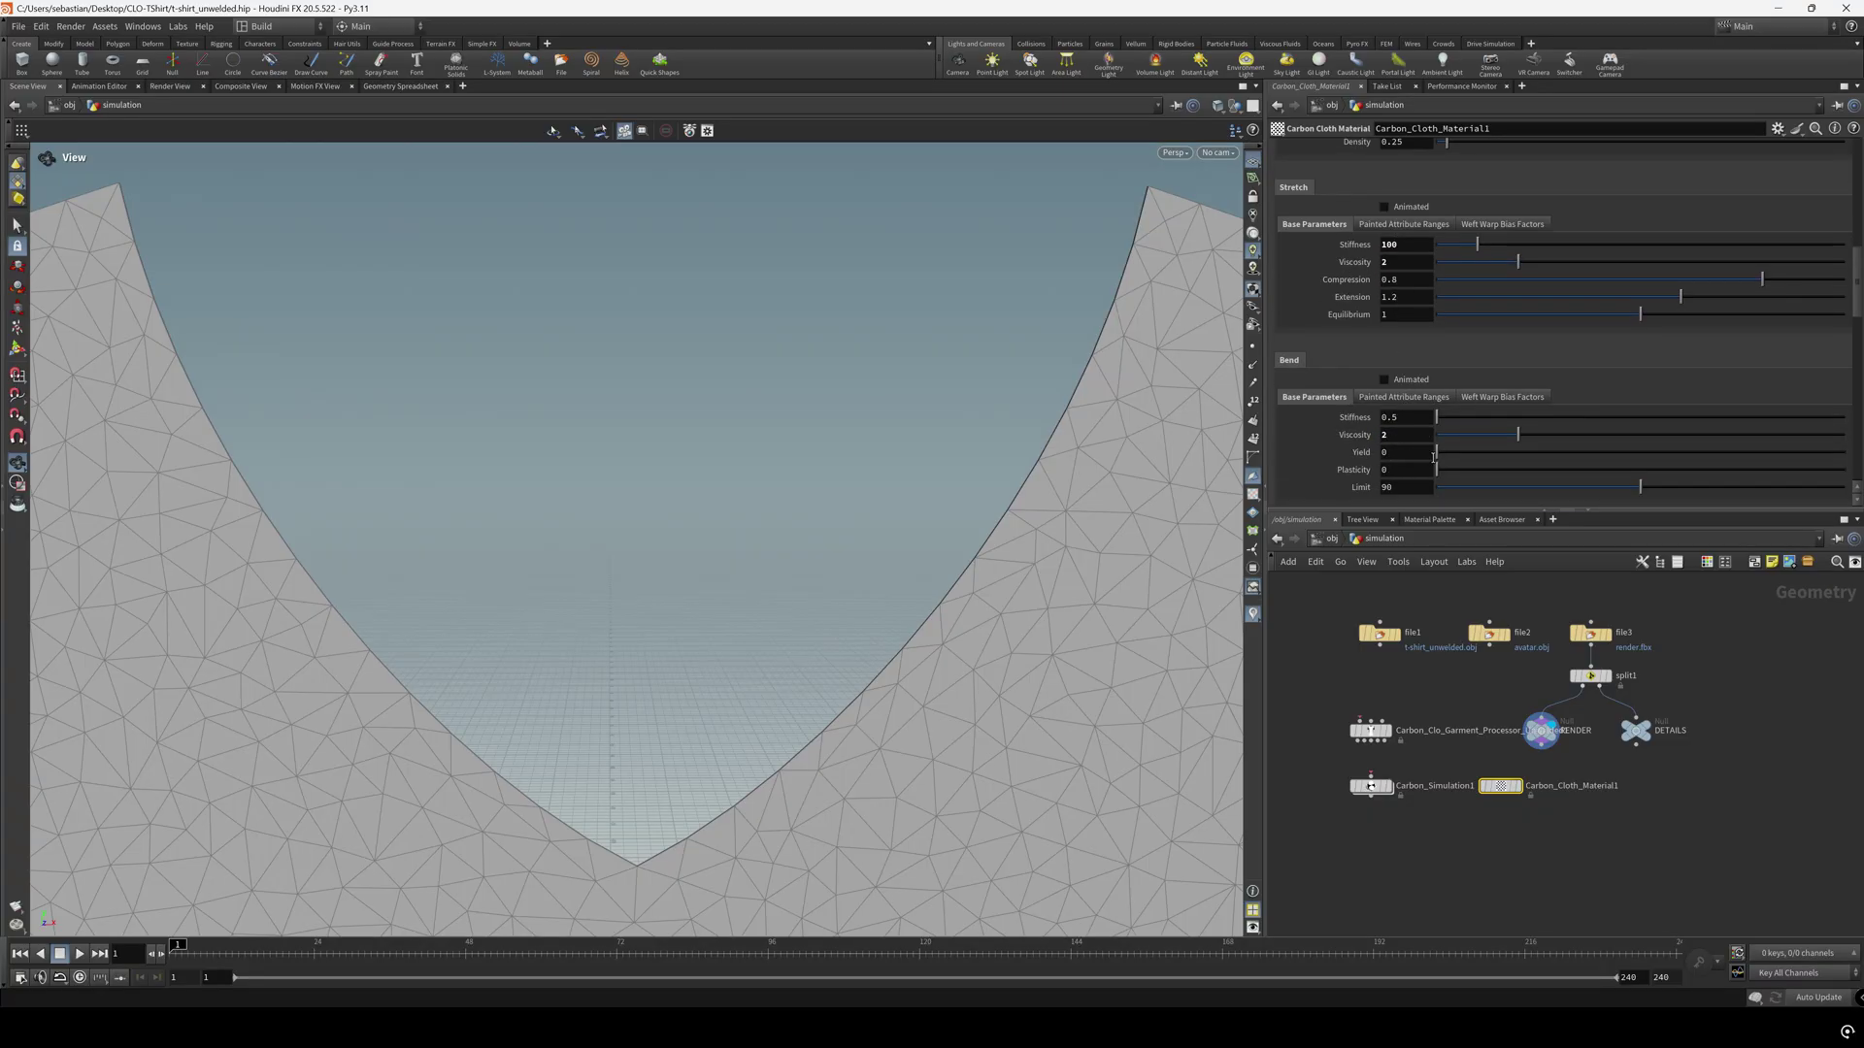
scroll(1432, 457, up, 6)
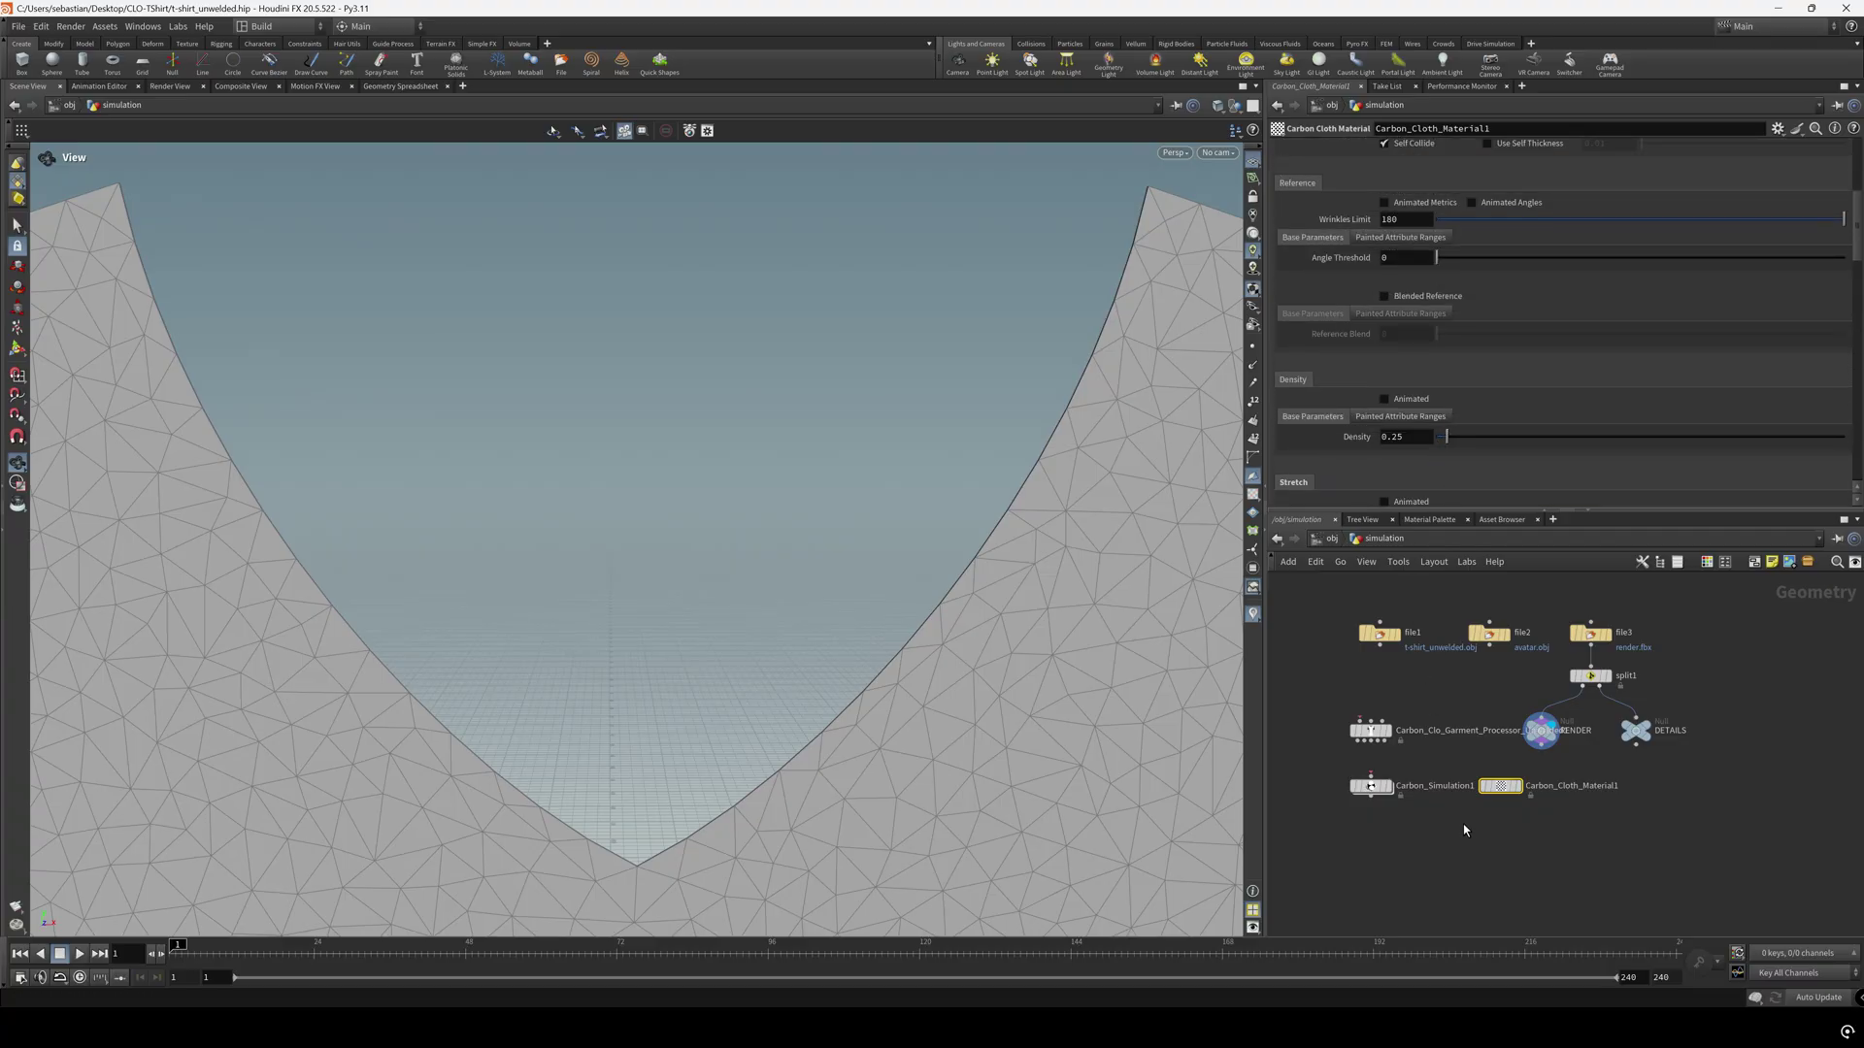
middle_drag(1467, 842, 1470, 868)
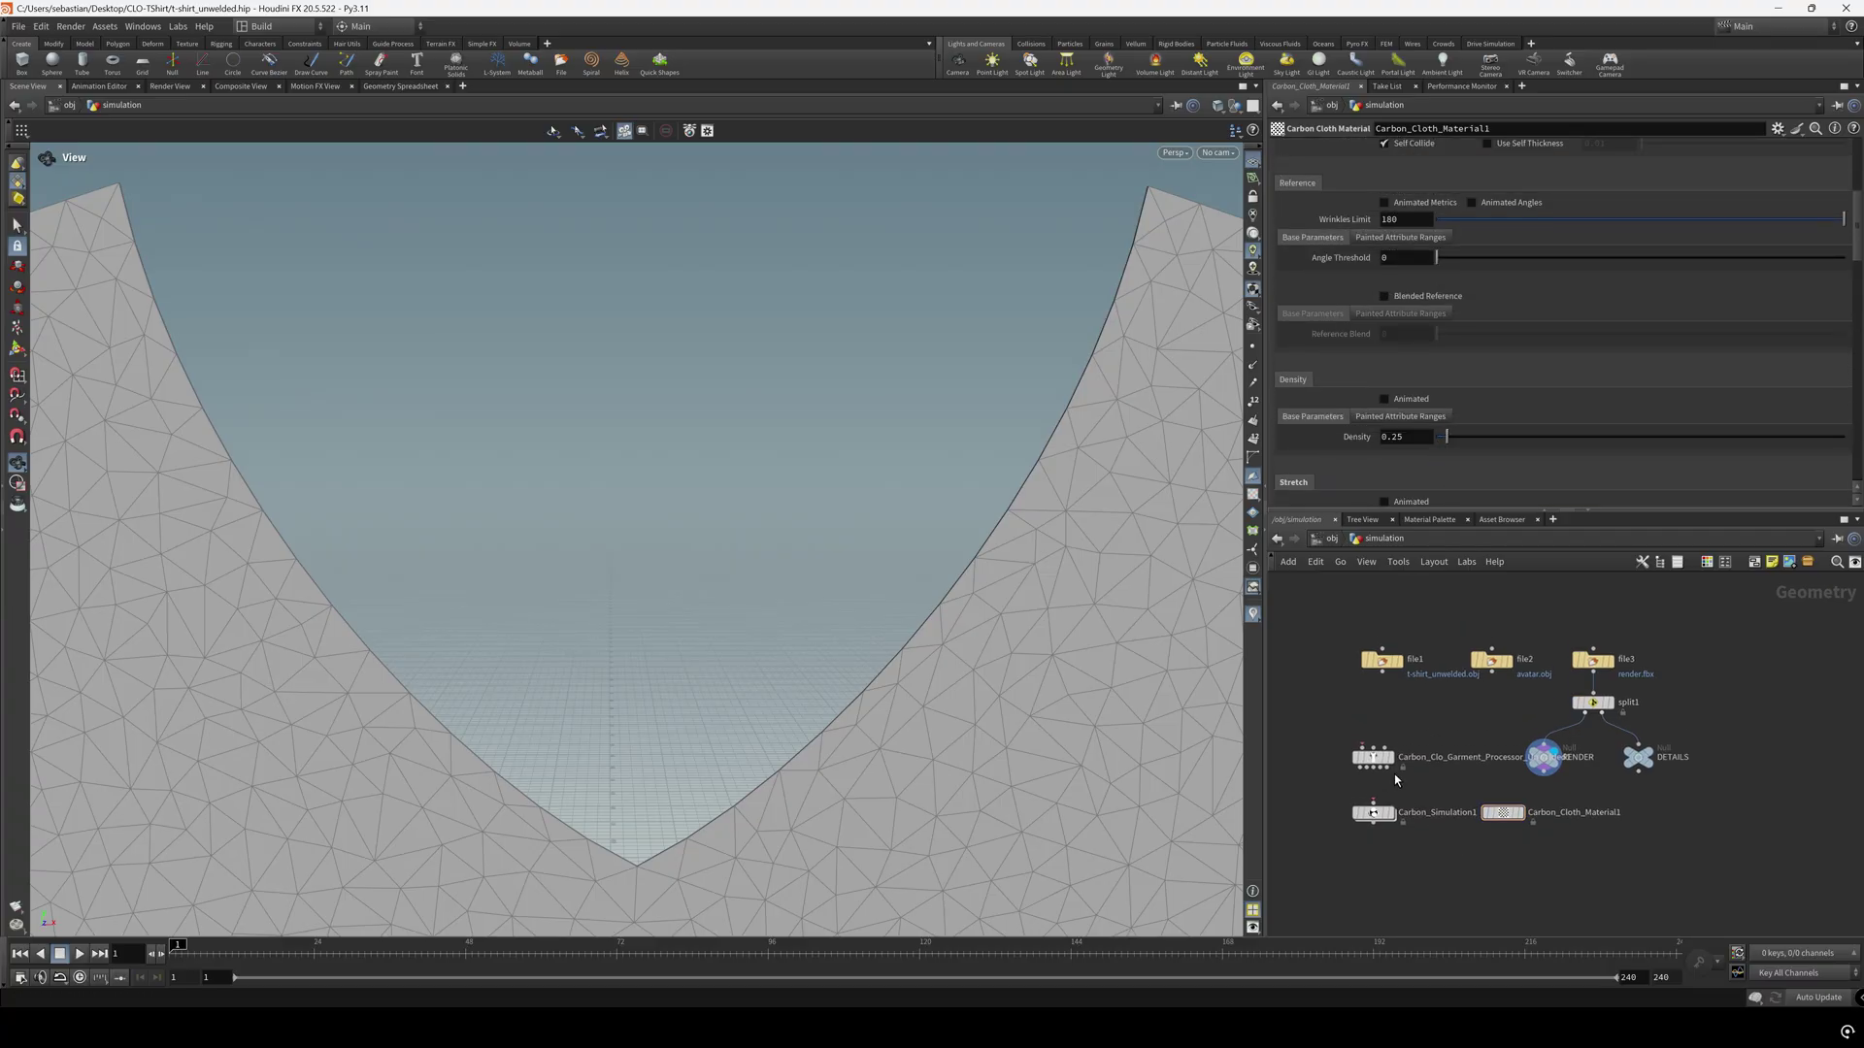
key(ctrl+s)
Connect the t-shirt_unwelded.obj File node and the RENDER and DETAILS nulls to the inputs of the garment processor node
click(1386, 762)
drag(1383, 766, 1362, 748)
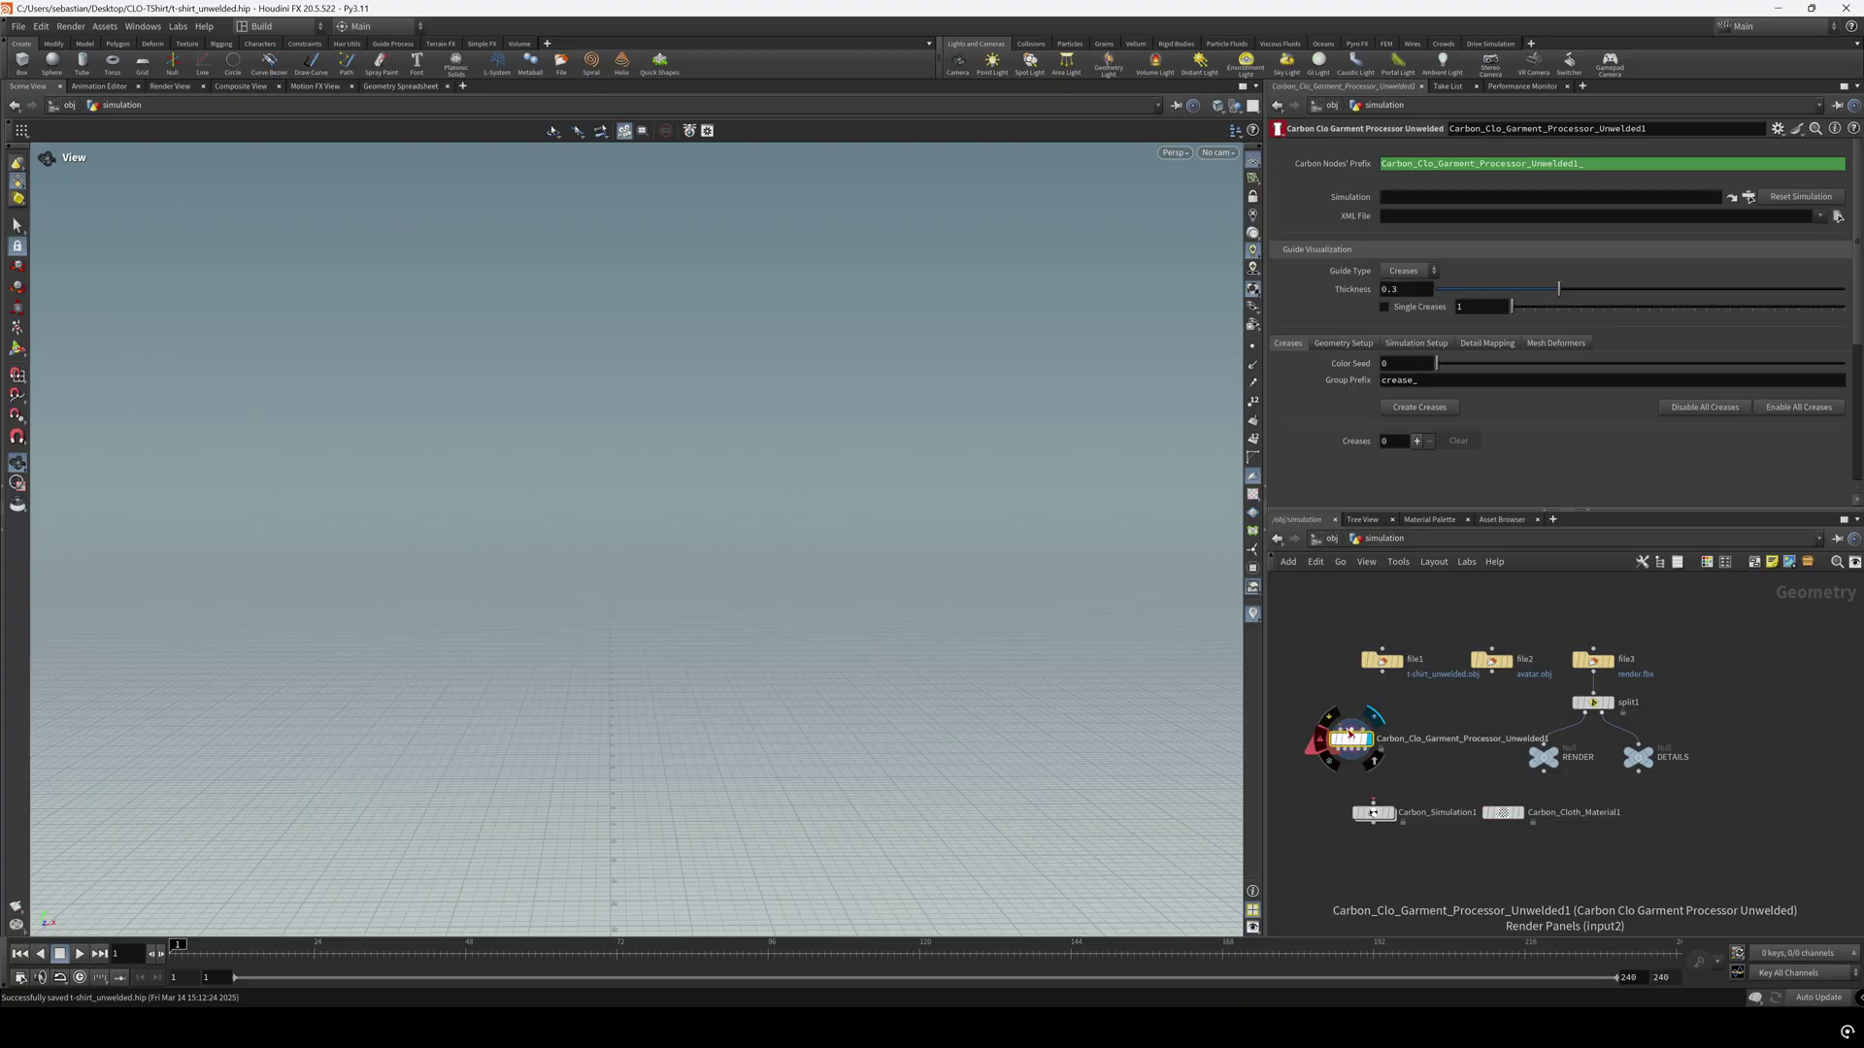
drag(1347, 733, 1319, 650)
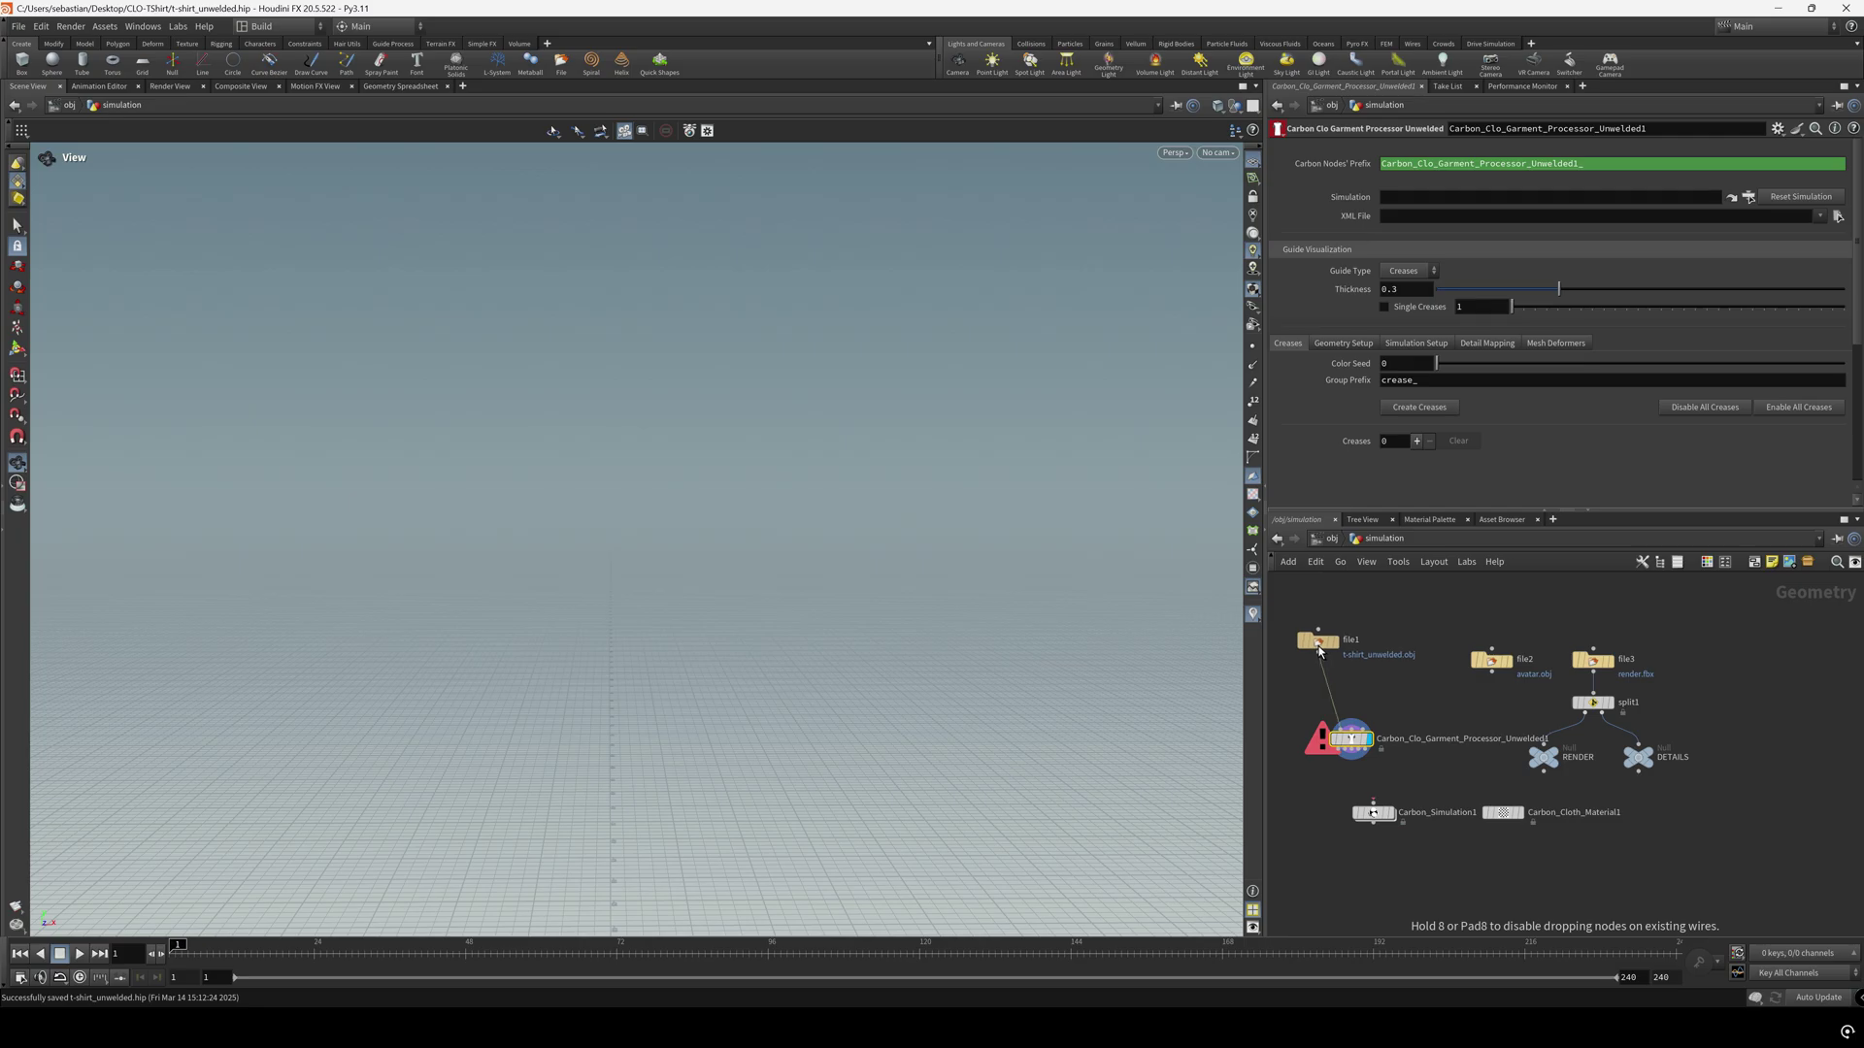
drag(1352, 730, 1542, 773)
drag(1369, 730, 1637, 773)
drag(1356, 746, 1377, 763)
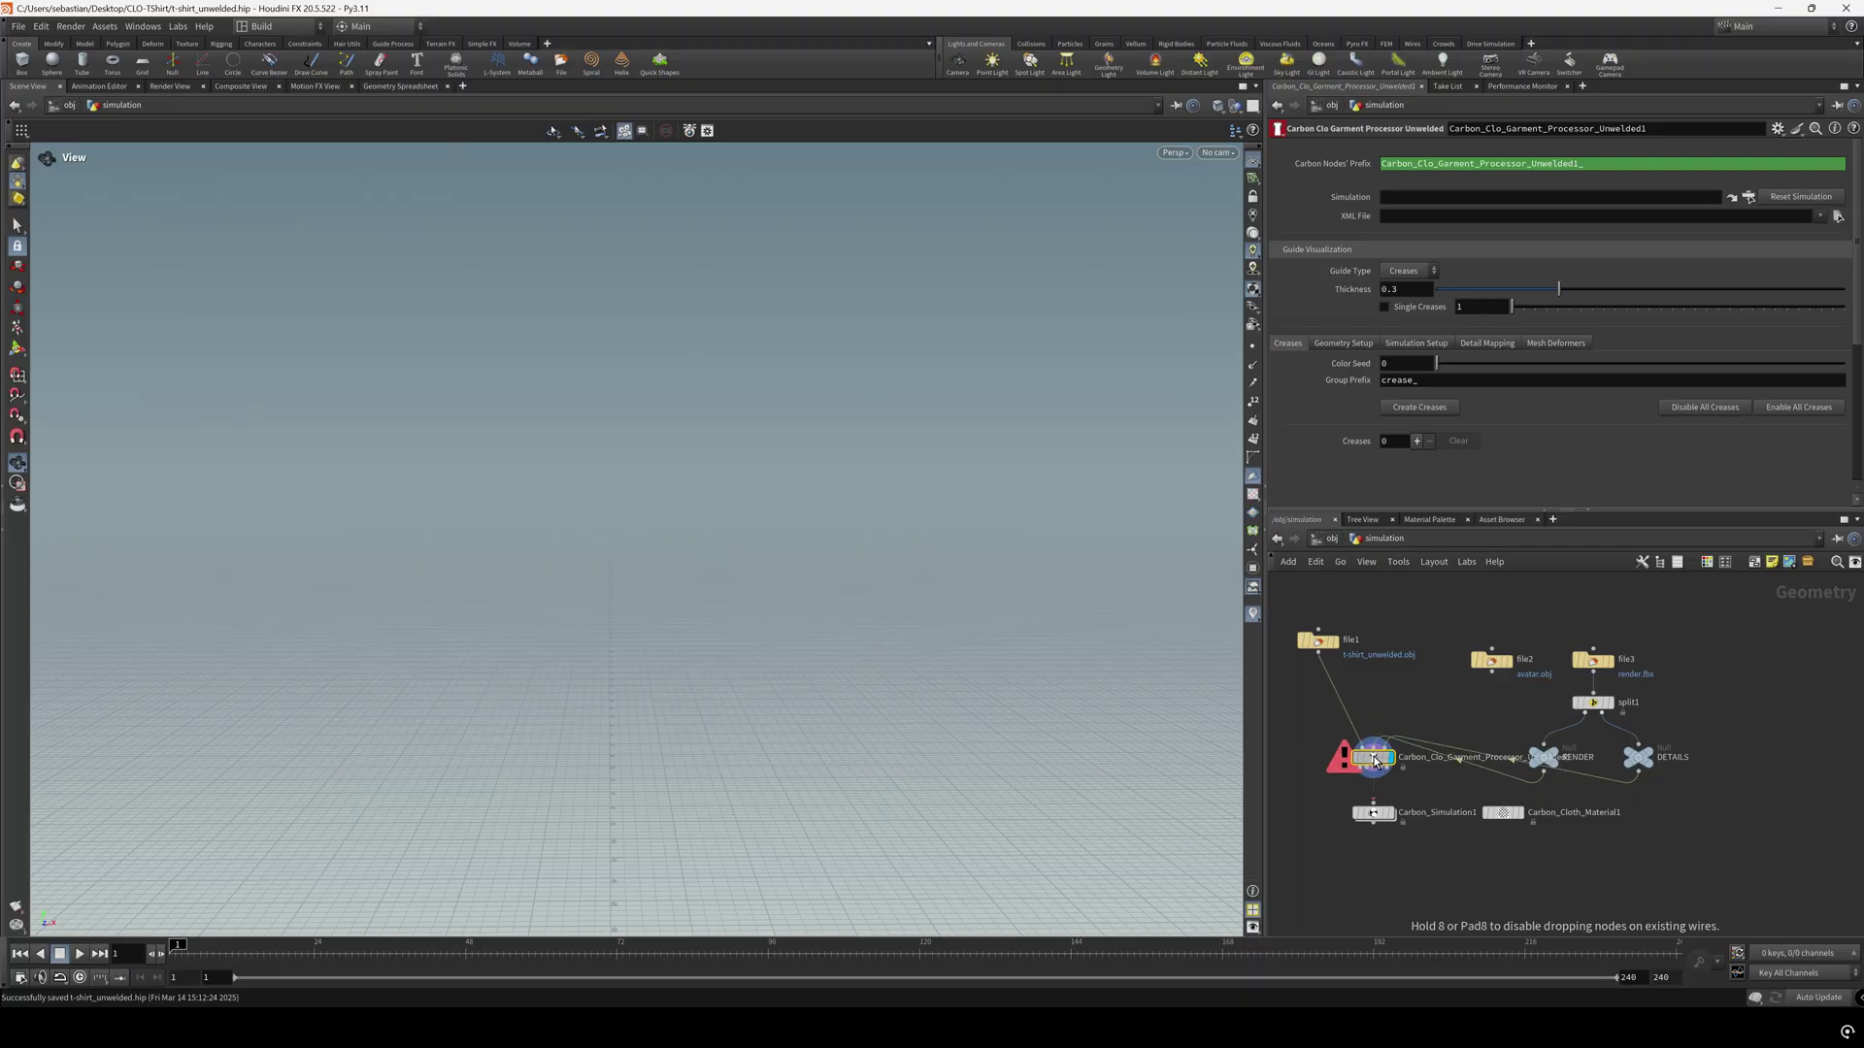
Assign Carbon_Simulation1 as the garment processor's Simulation and t-shirt_unwelded_meta_data.xml as its XML File
click(1748, 197)
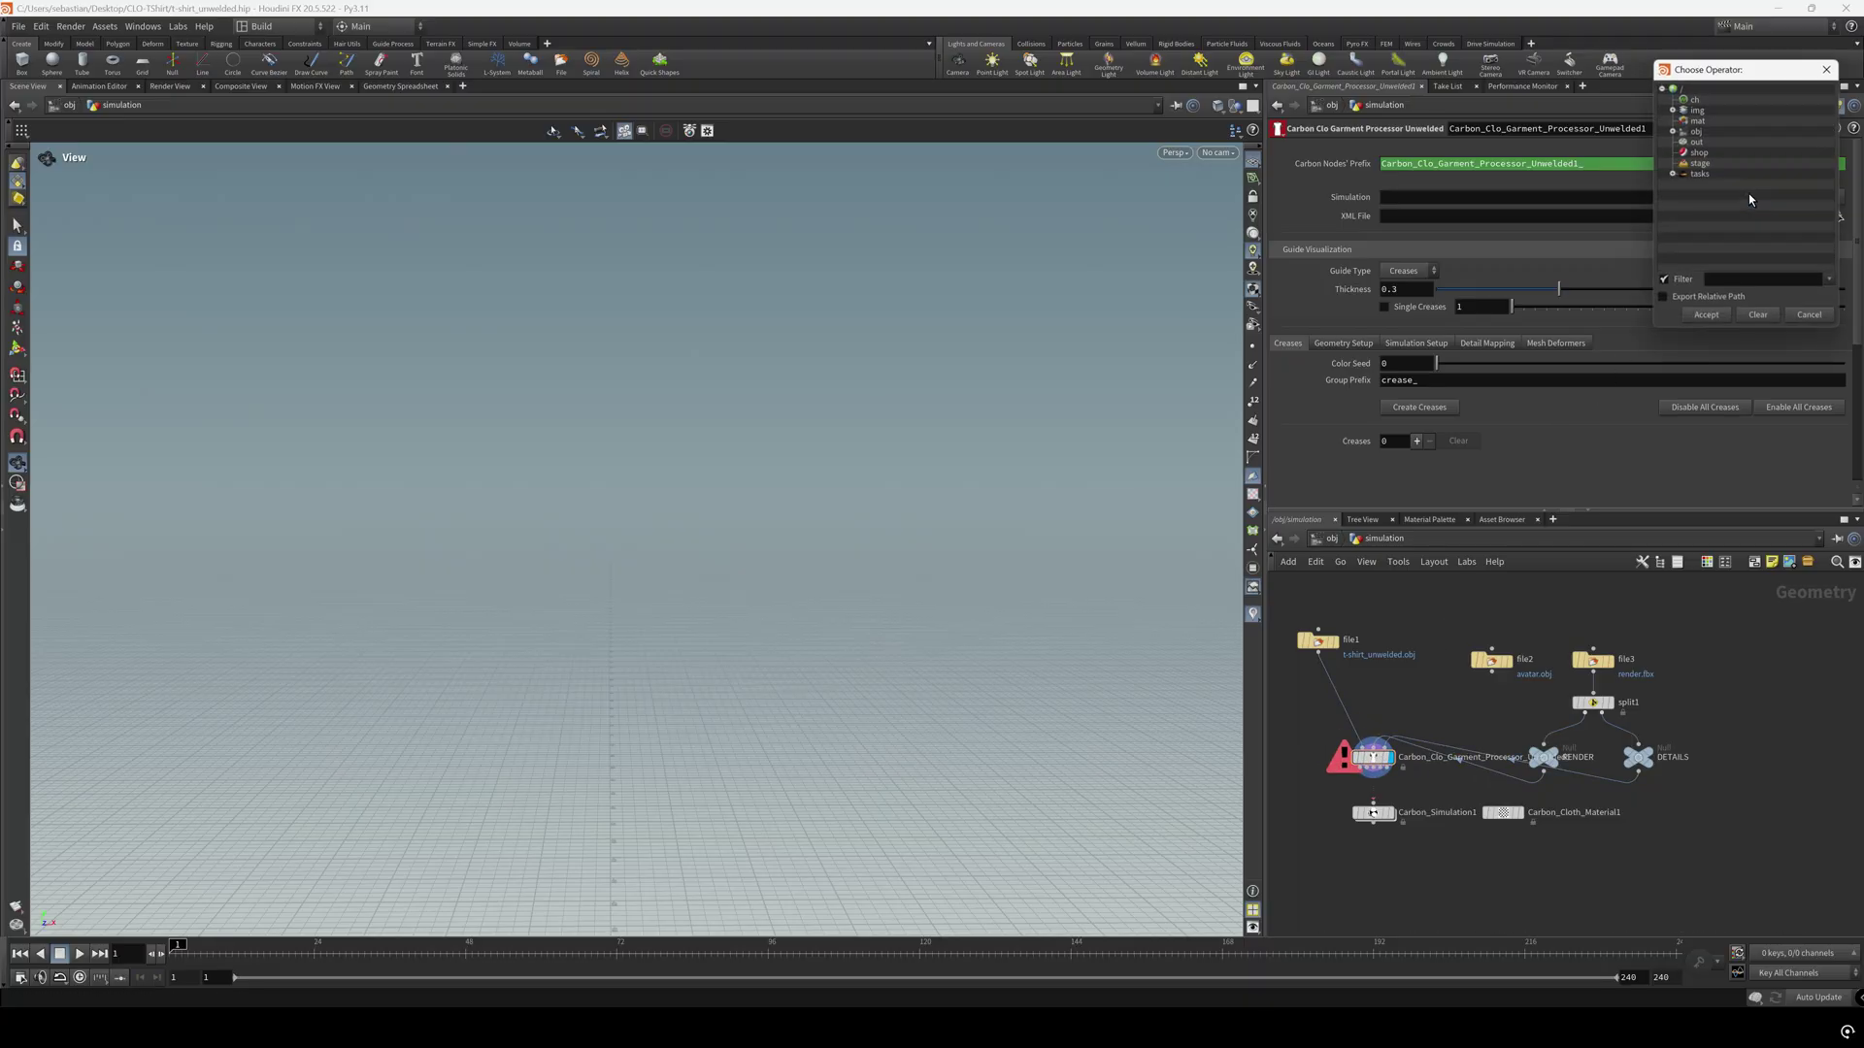
click(1671, 131)
click(1683, 142)
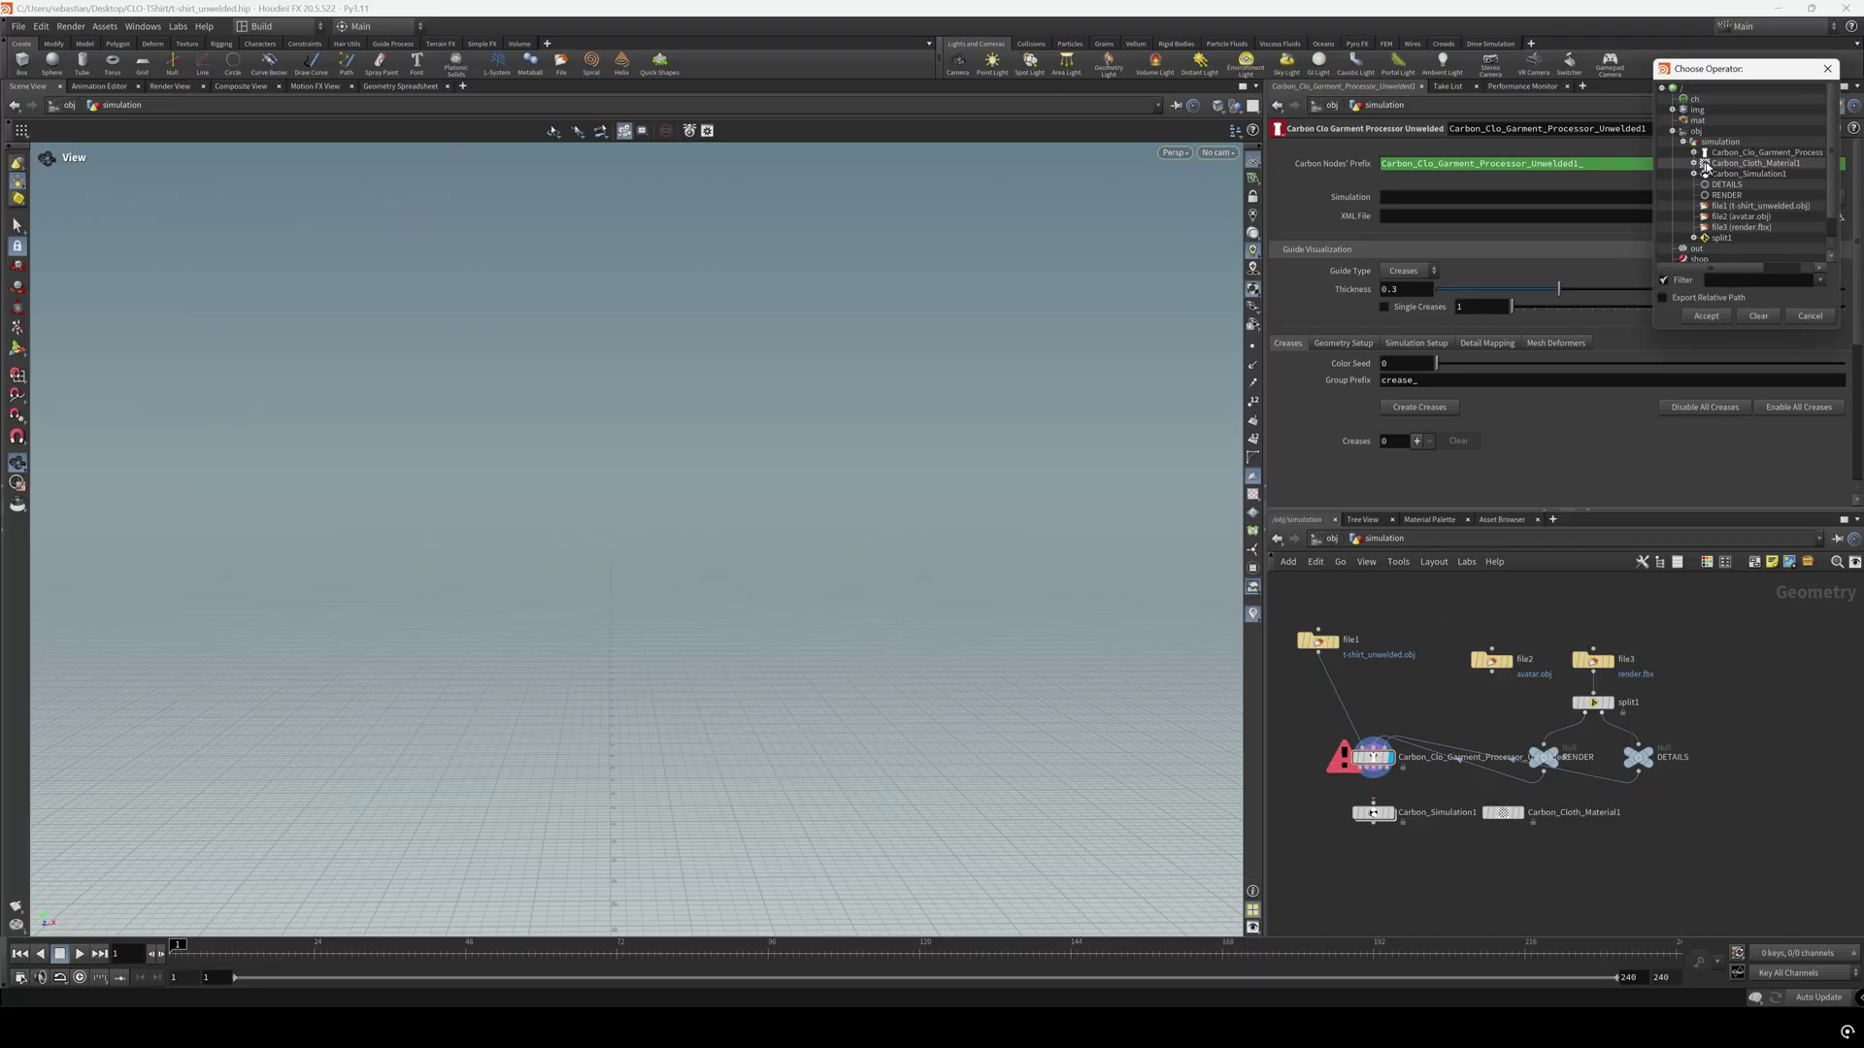
double_click(1747, 176)
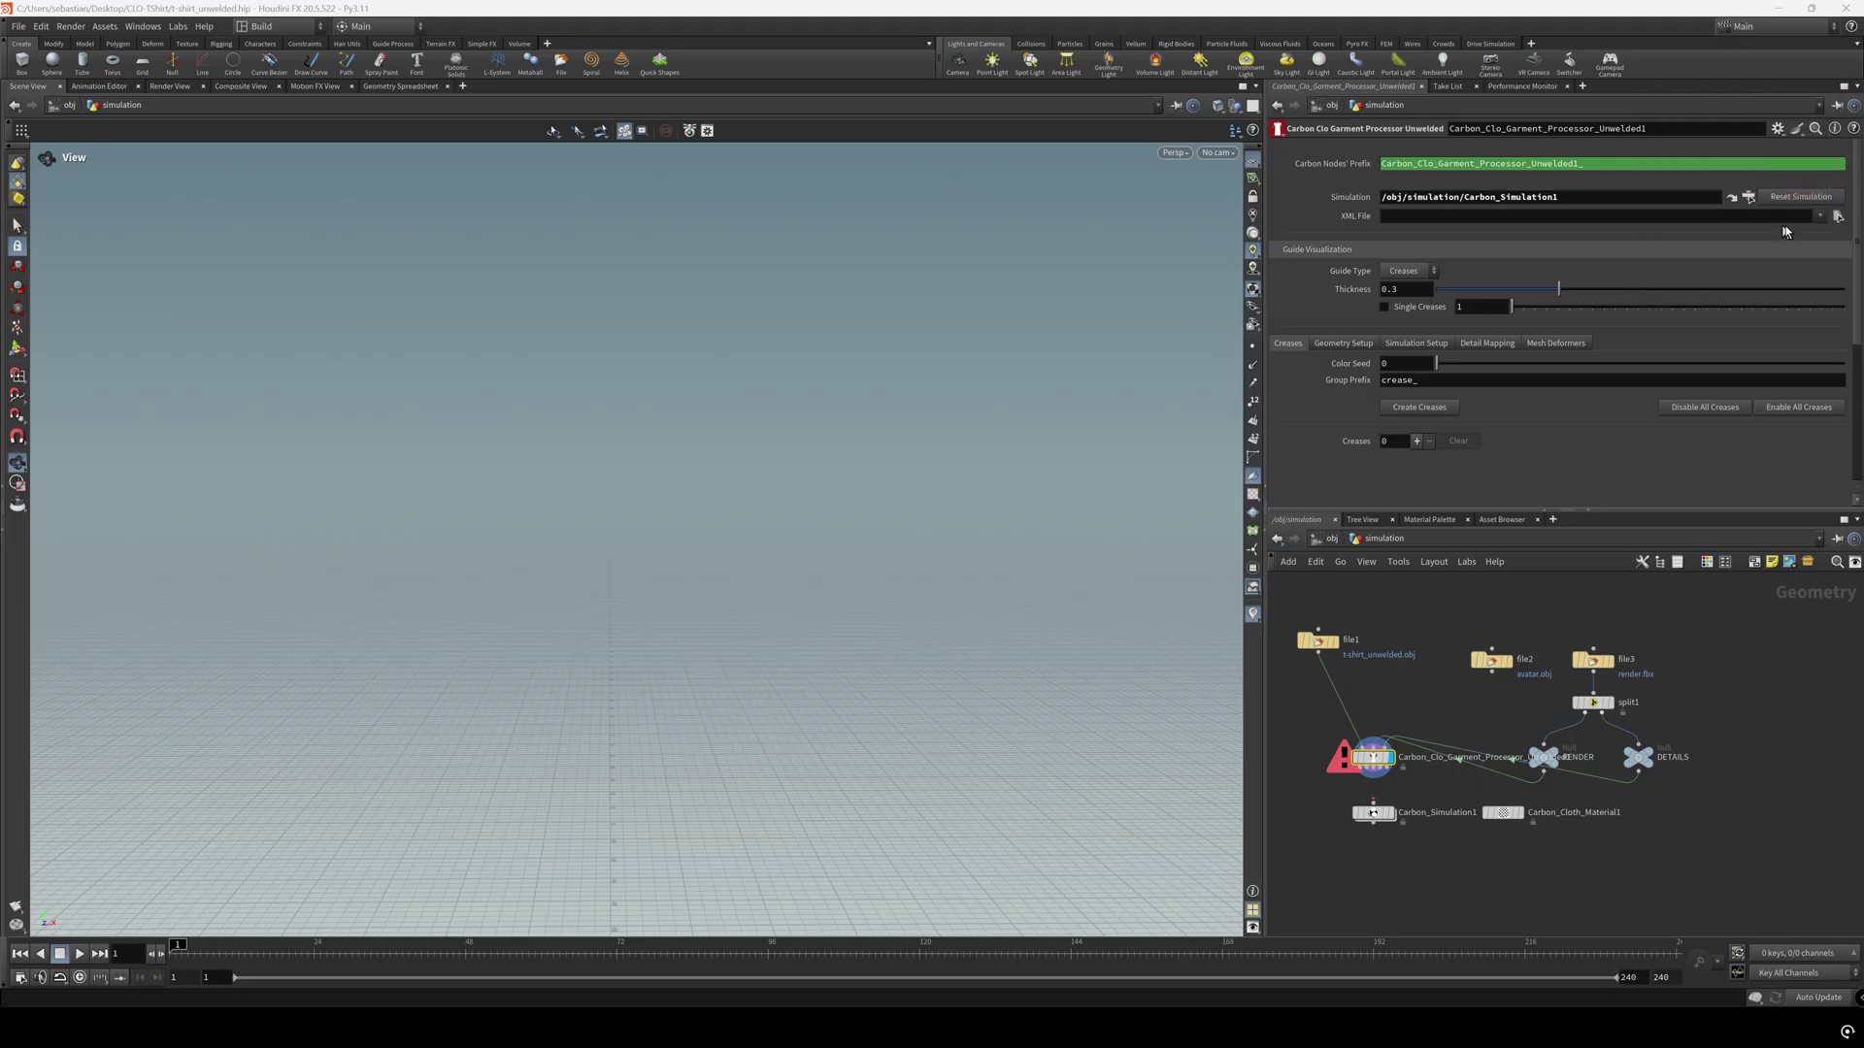
click(1837, 216)
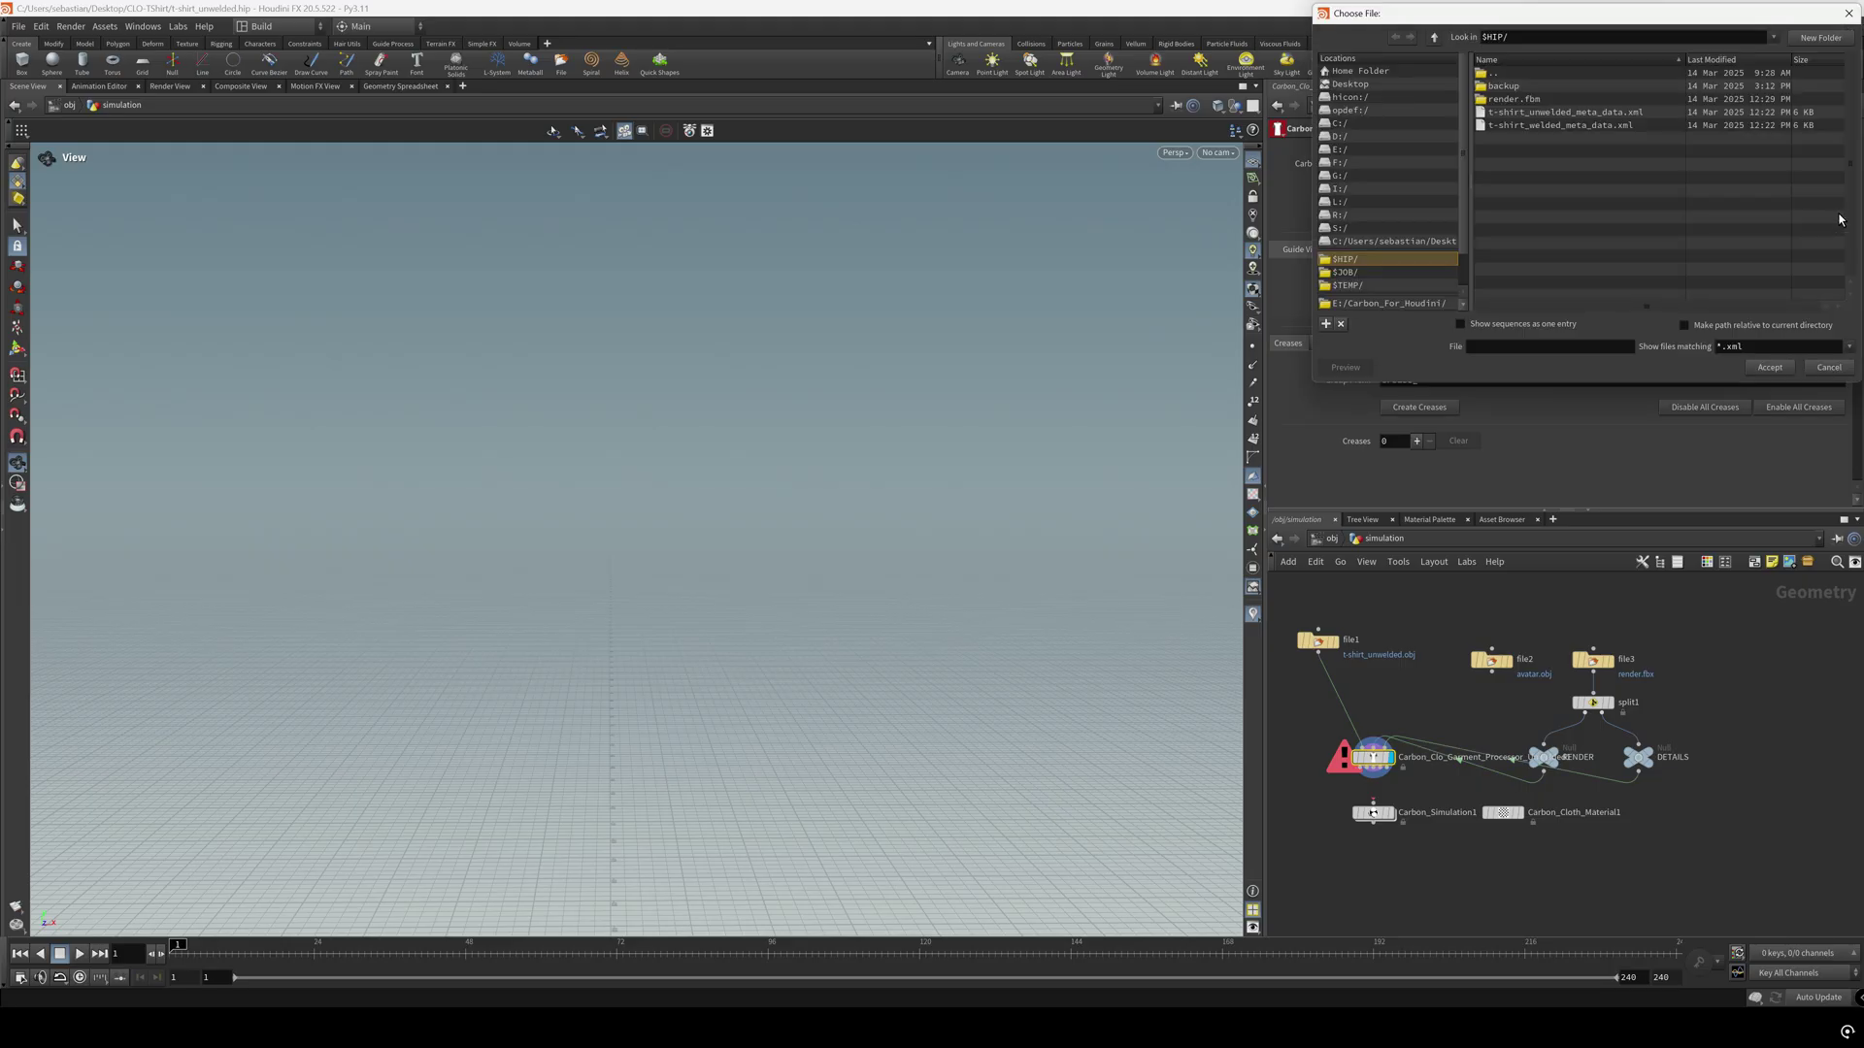
double_click(1556, 113)
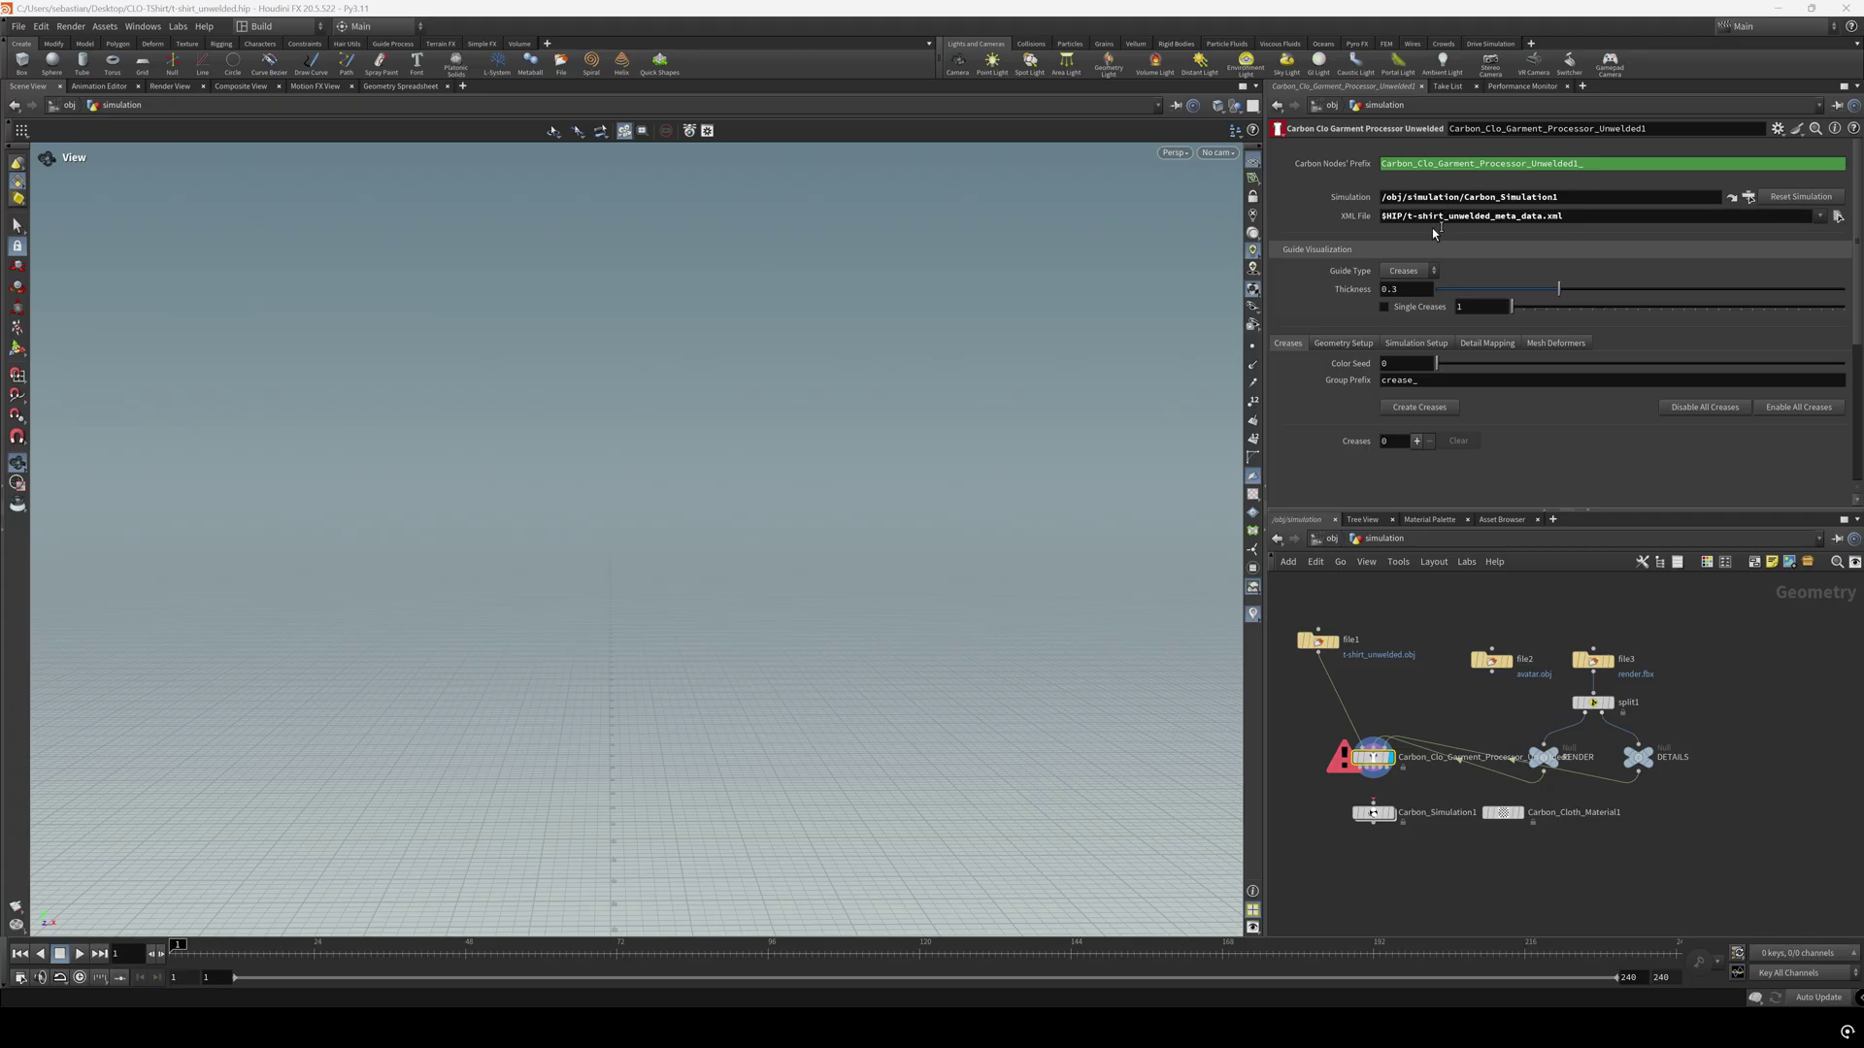
Assign Carbon_Cloth_Material1 as the Cloth Material in the garment processor's Simulation Setup
click(1414, 343)
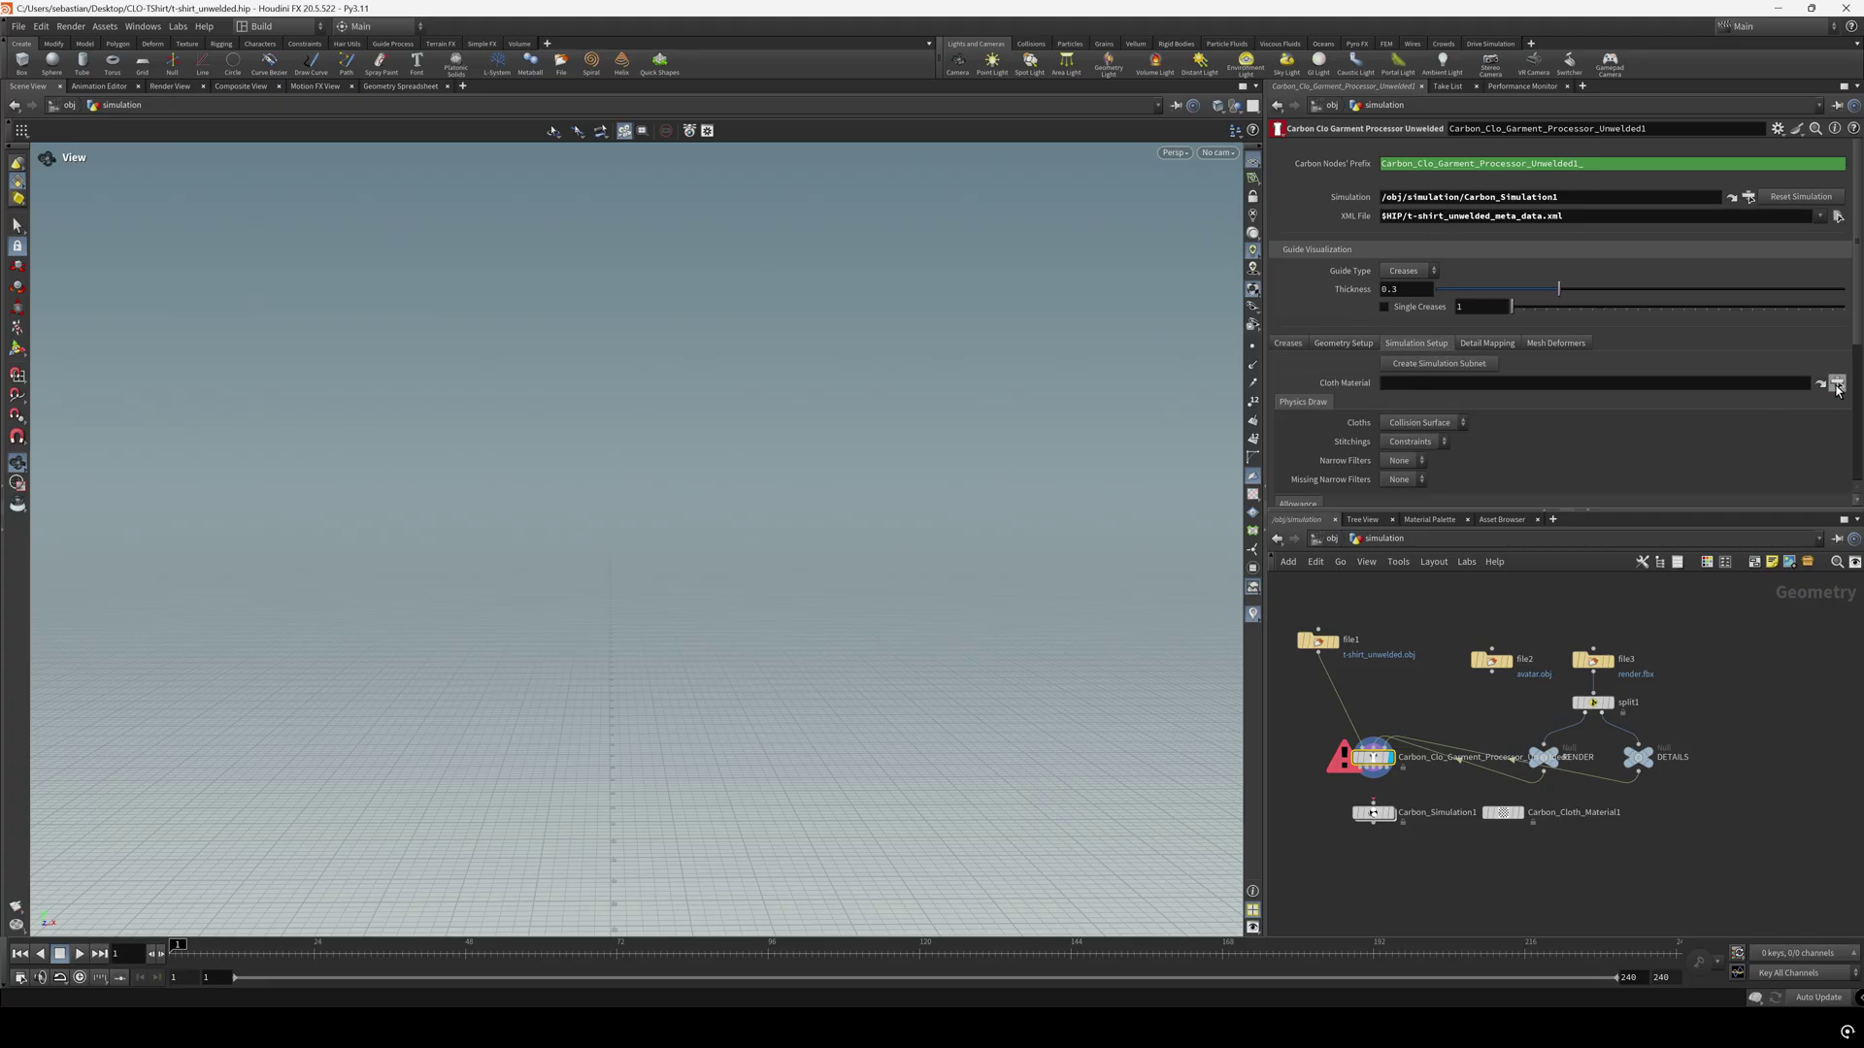
click(1836, 383)
double_click(1774, 323)
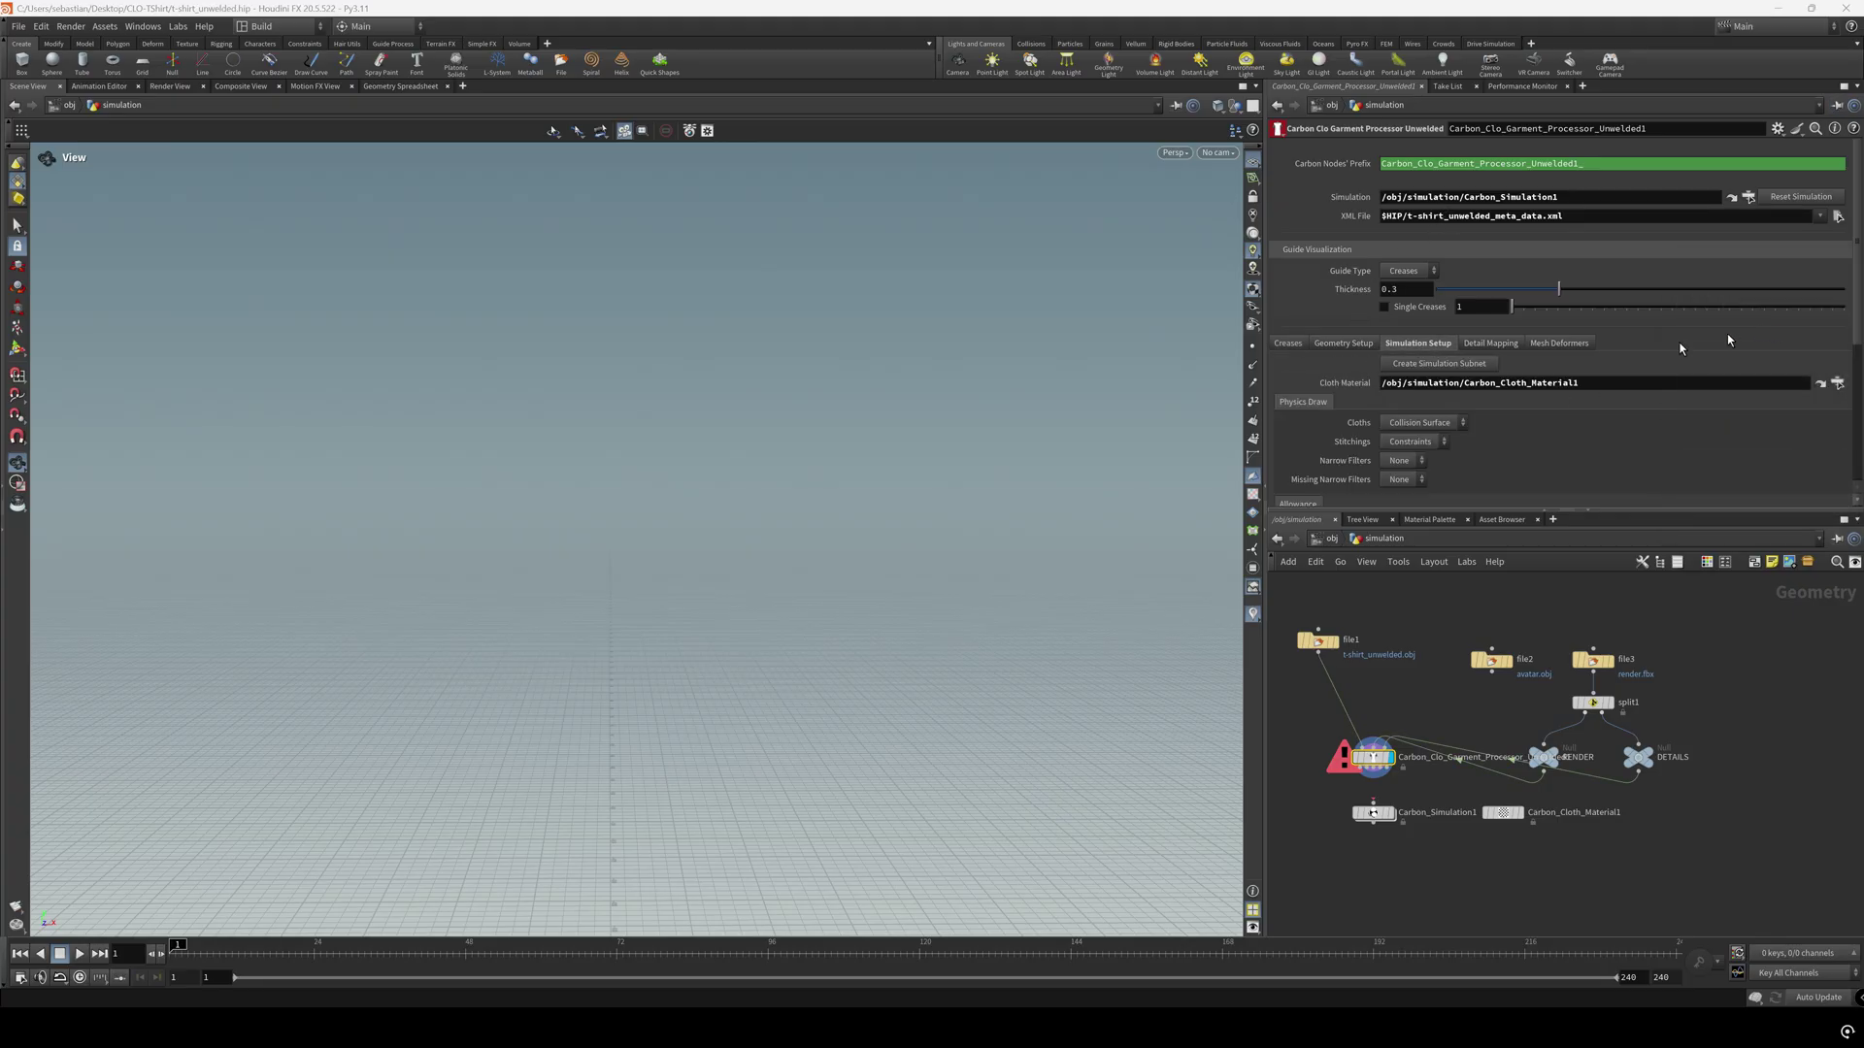
Check the node information of the garment processor and the primitive groups and attributes of the t-shirt_unwelded.obj File node
mouse_move(1369, 759)
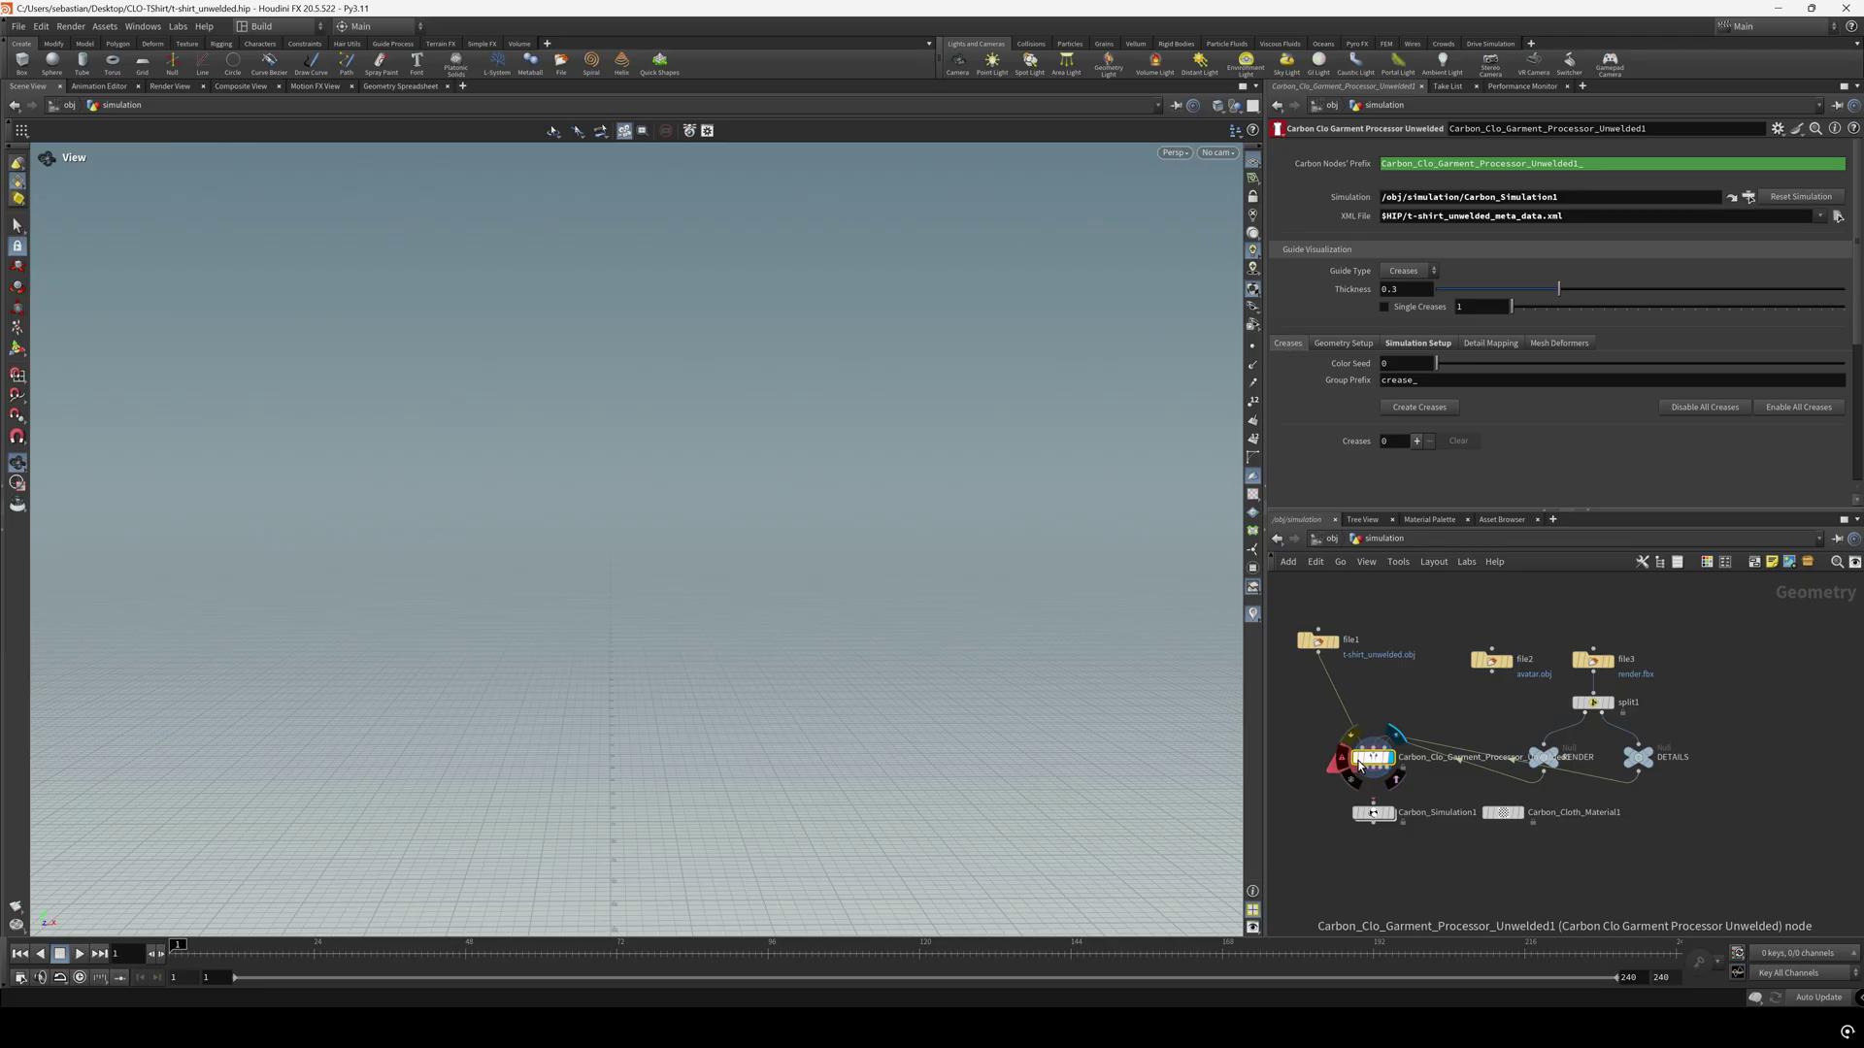
middle_click(1369, 759)
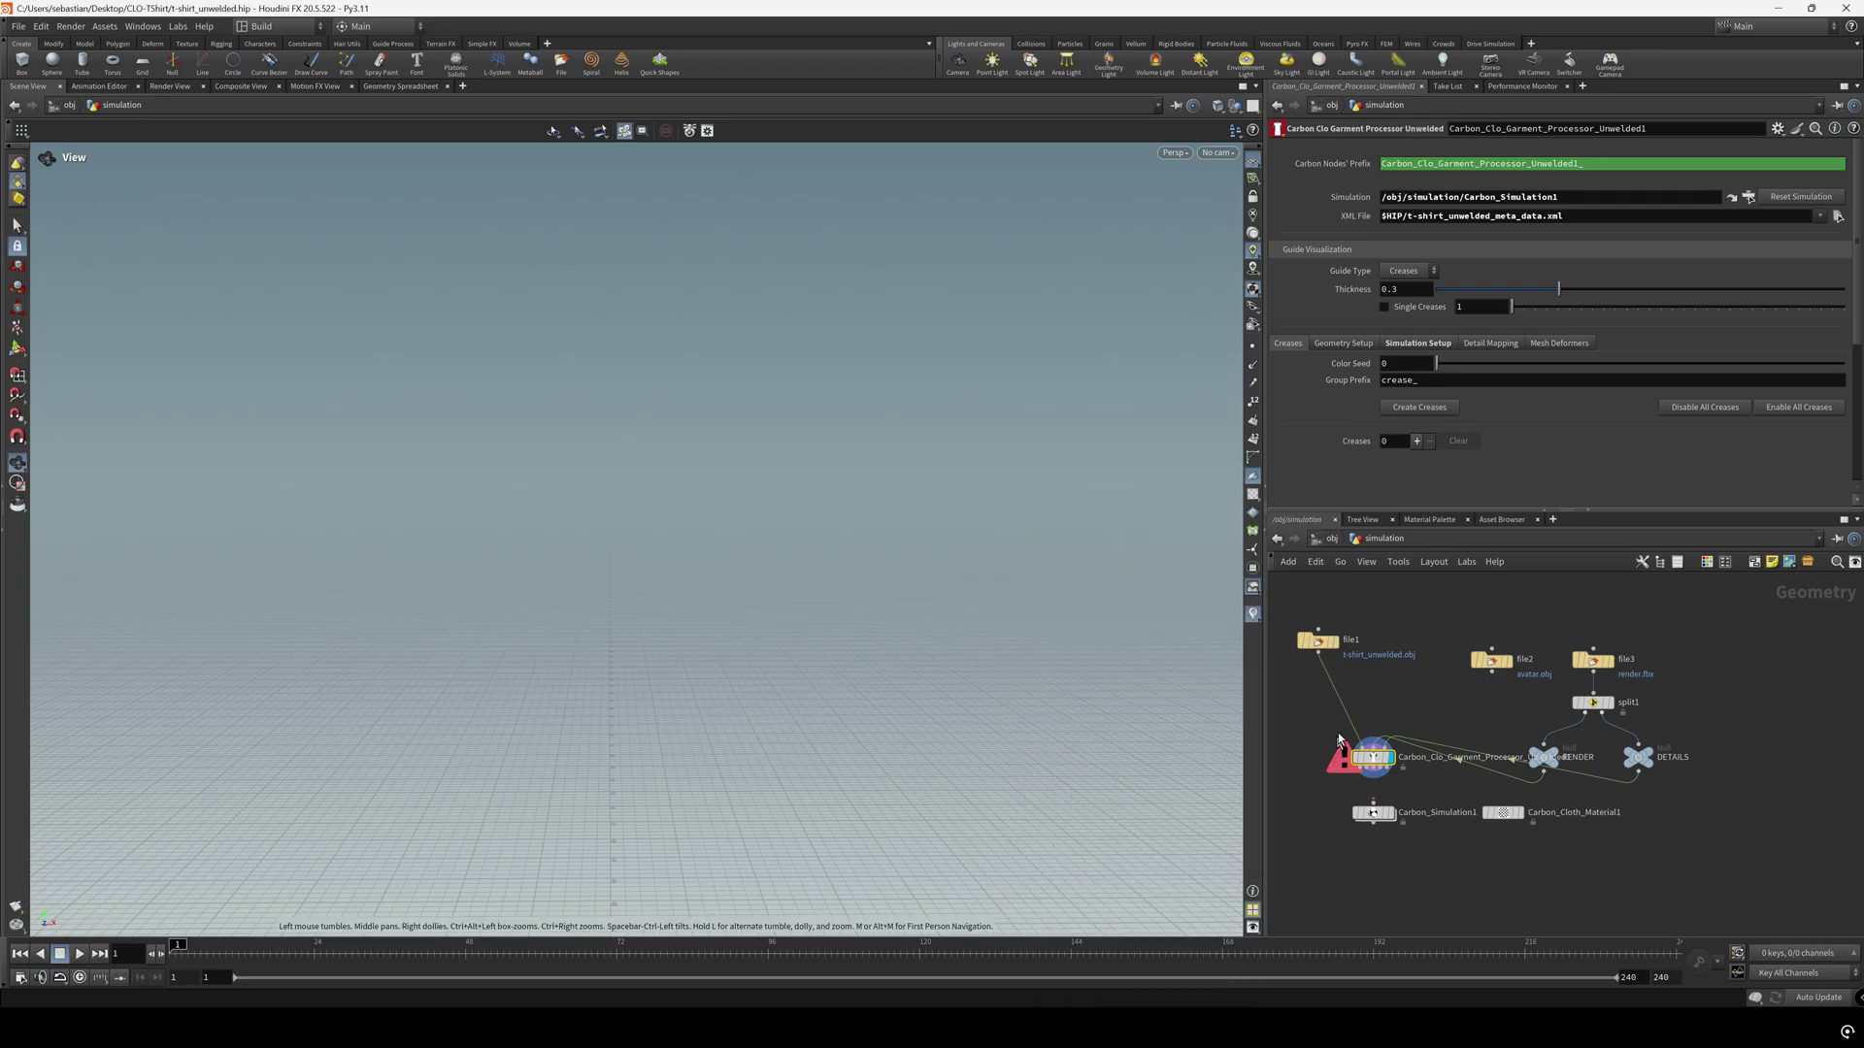
click(1334, 645)
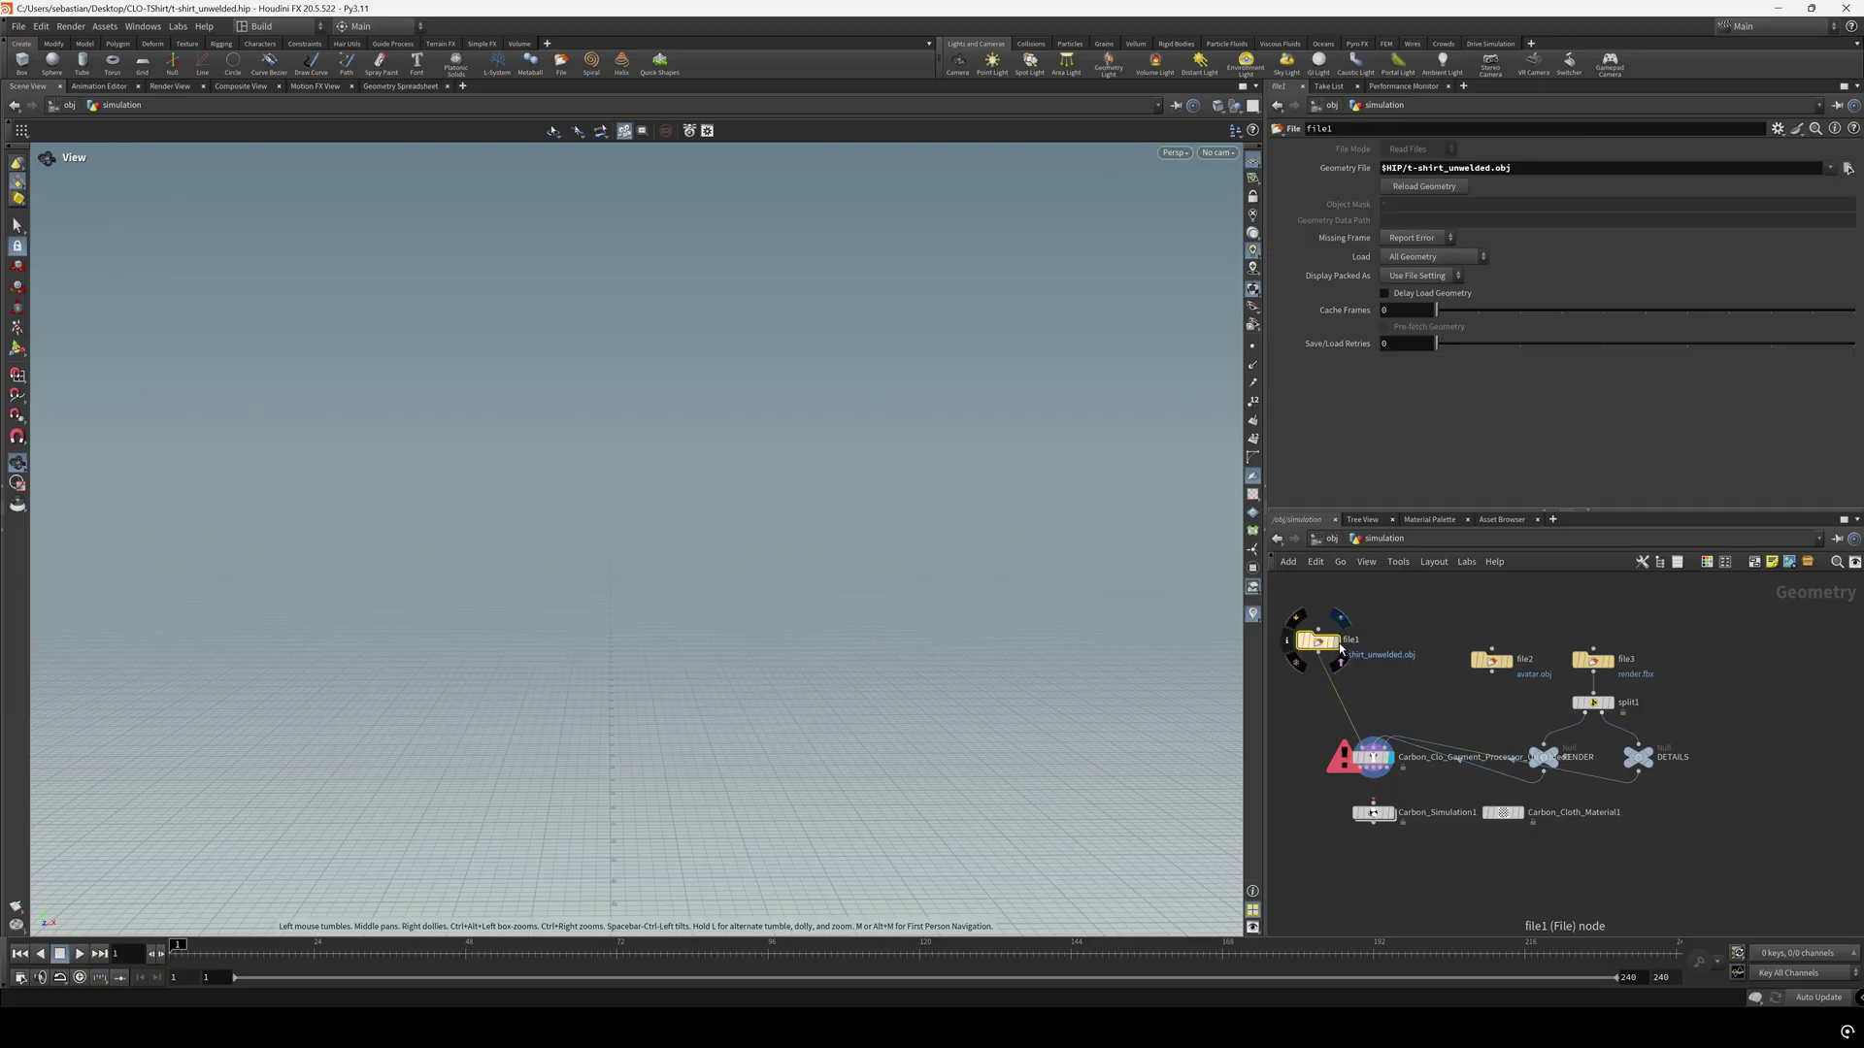
click(1340, 648)
middle_click(1325, 642)
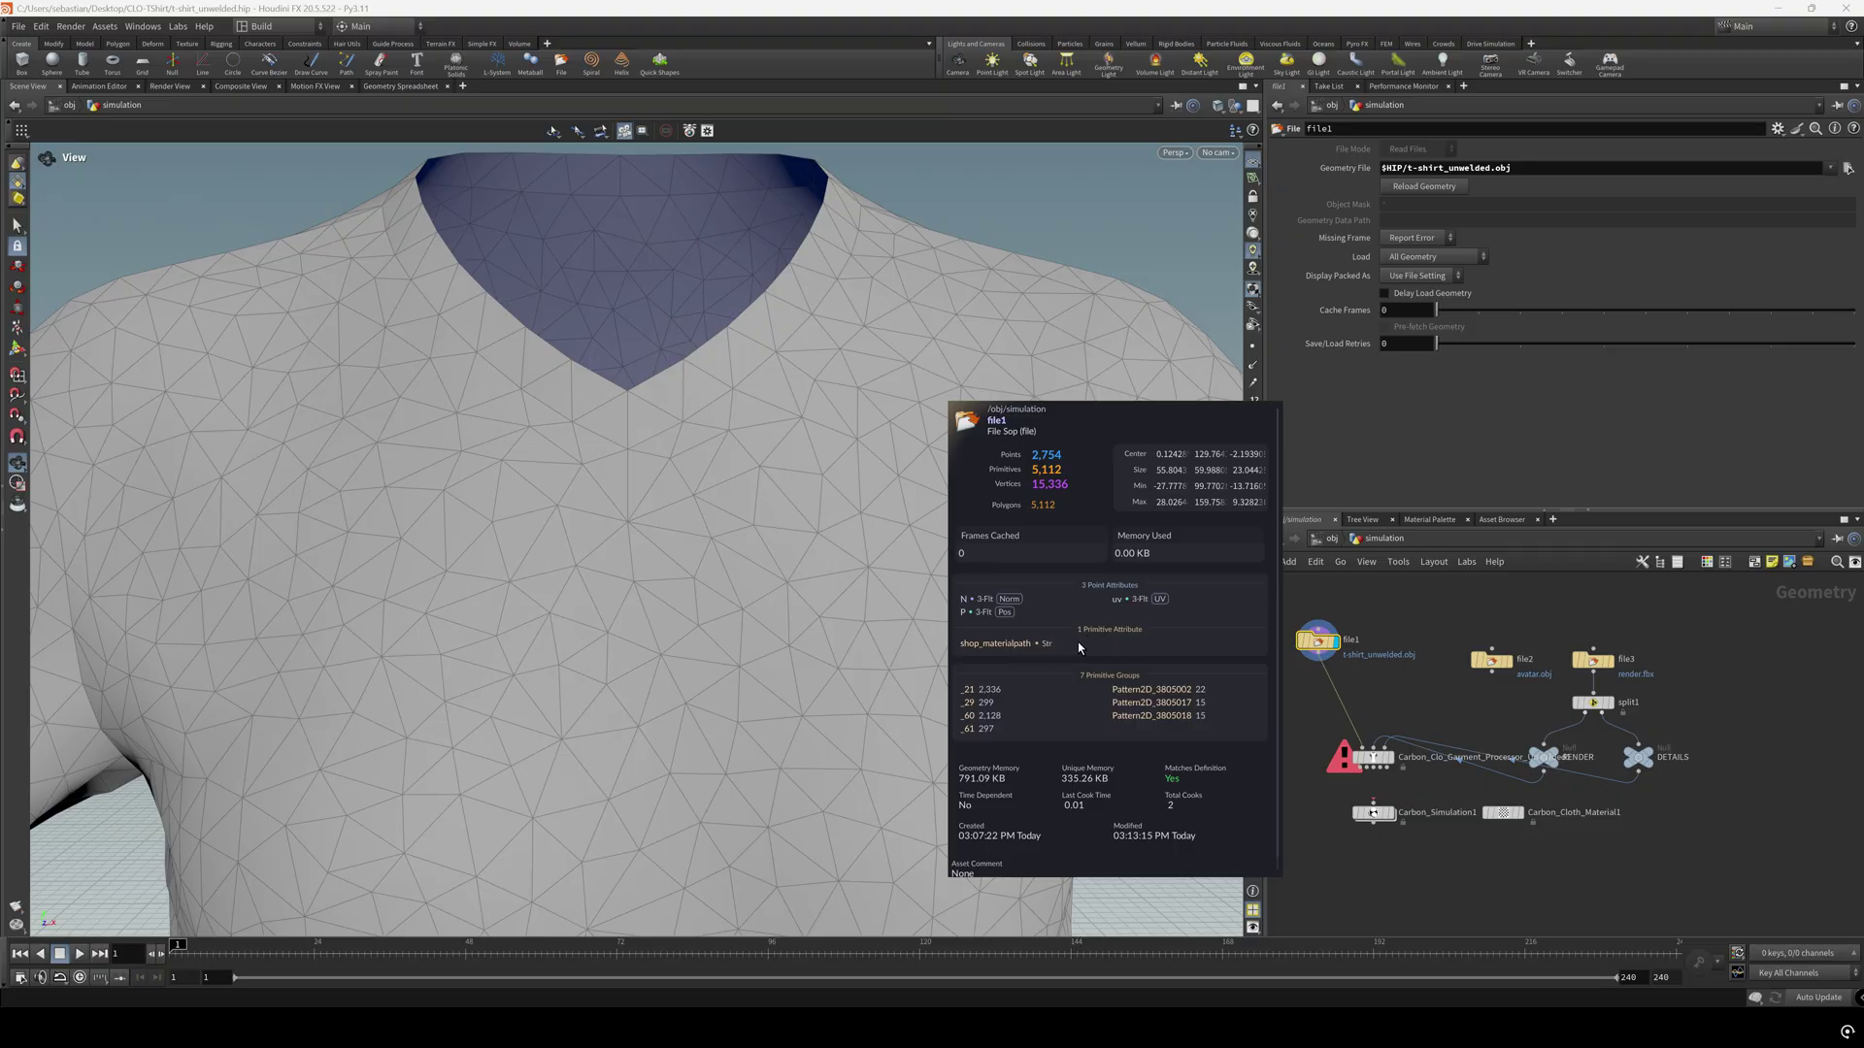
Make room below the t-shirt_unwelded.obj File node and insert a Name node using Name from Group on its connection to the garment processor
drag(1374, 756, 1330, 761)
middle_drag(1362, 707, 1410, 703)
drag(1364, 644, 1351, 643)
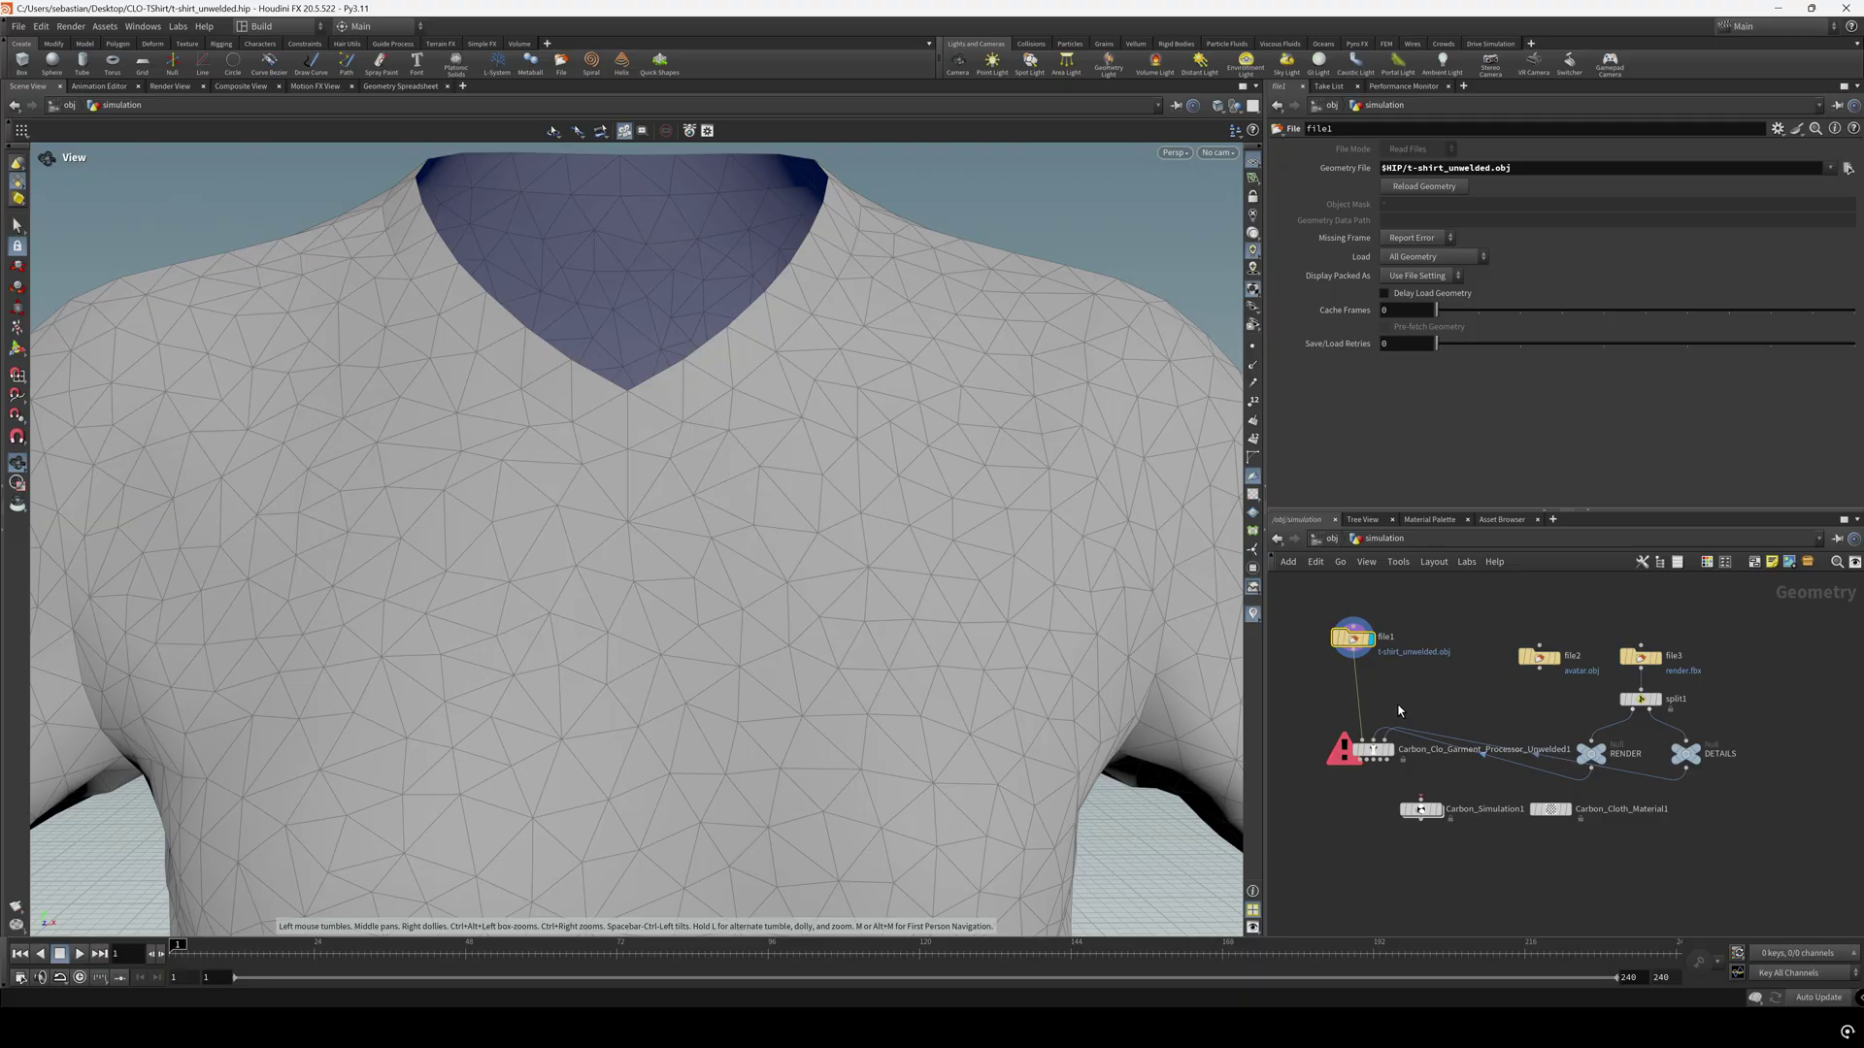
key(Tab)
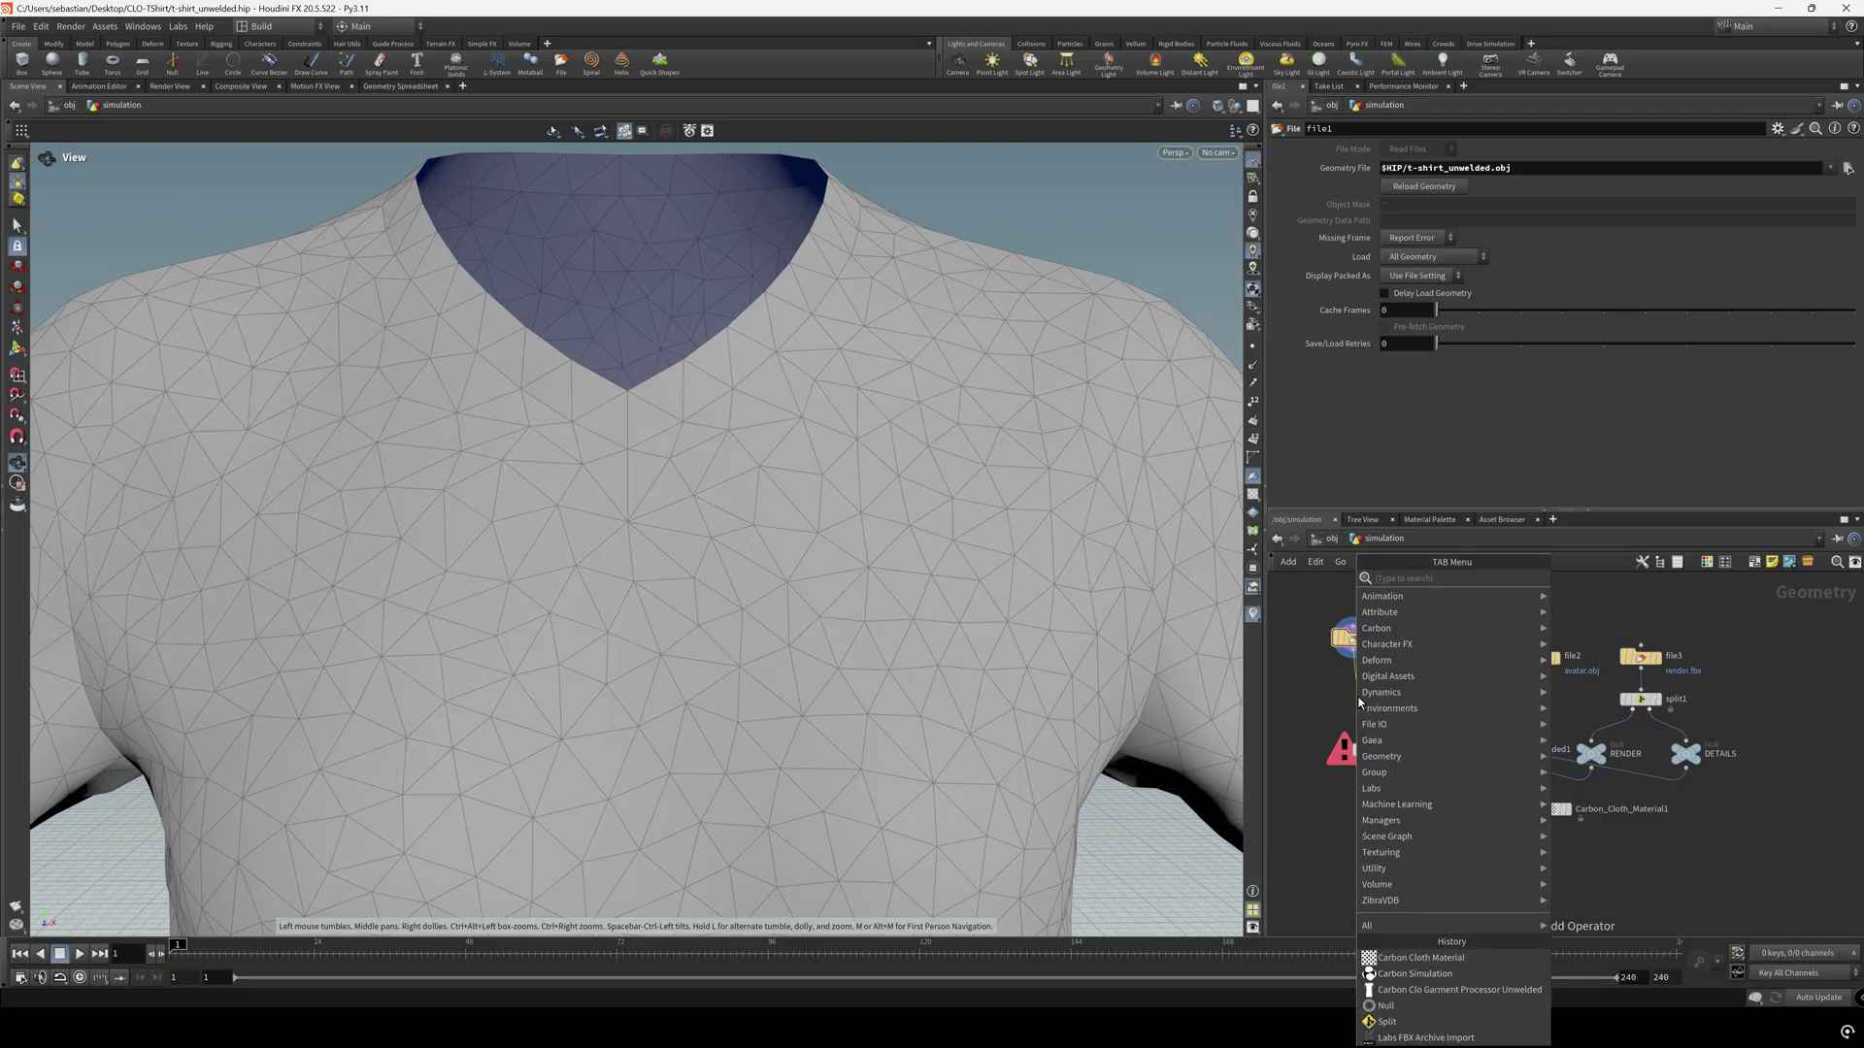
text(name f)
key(Return)
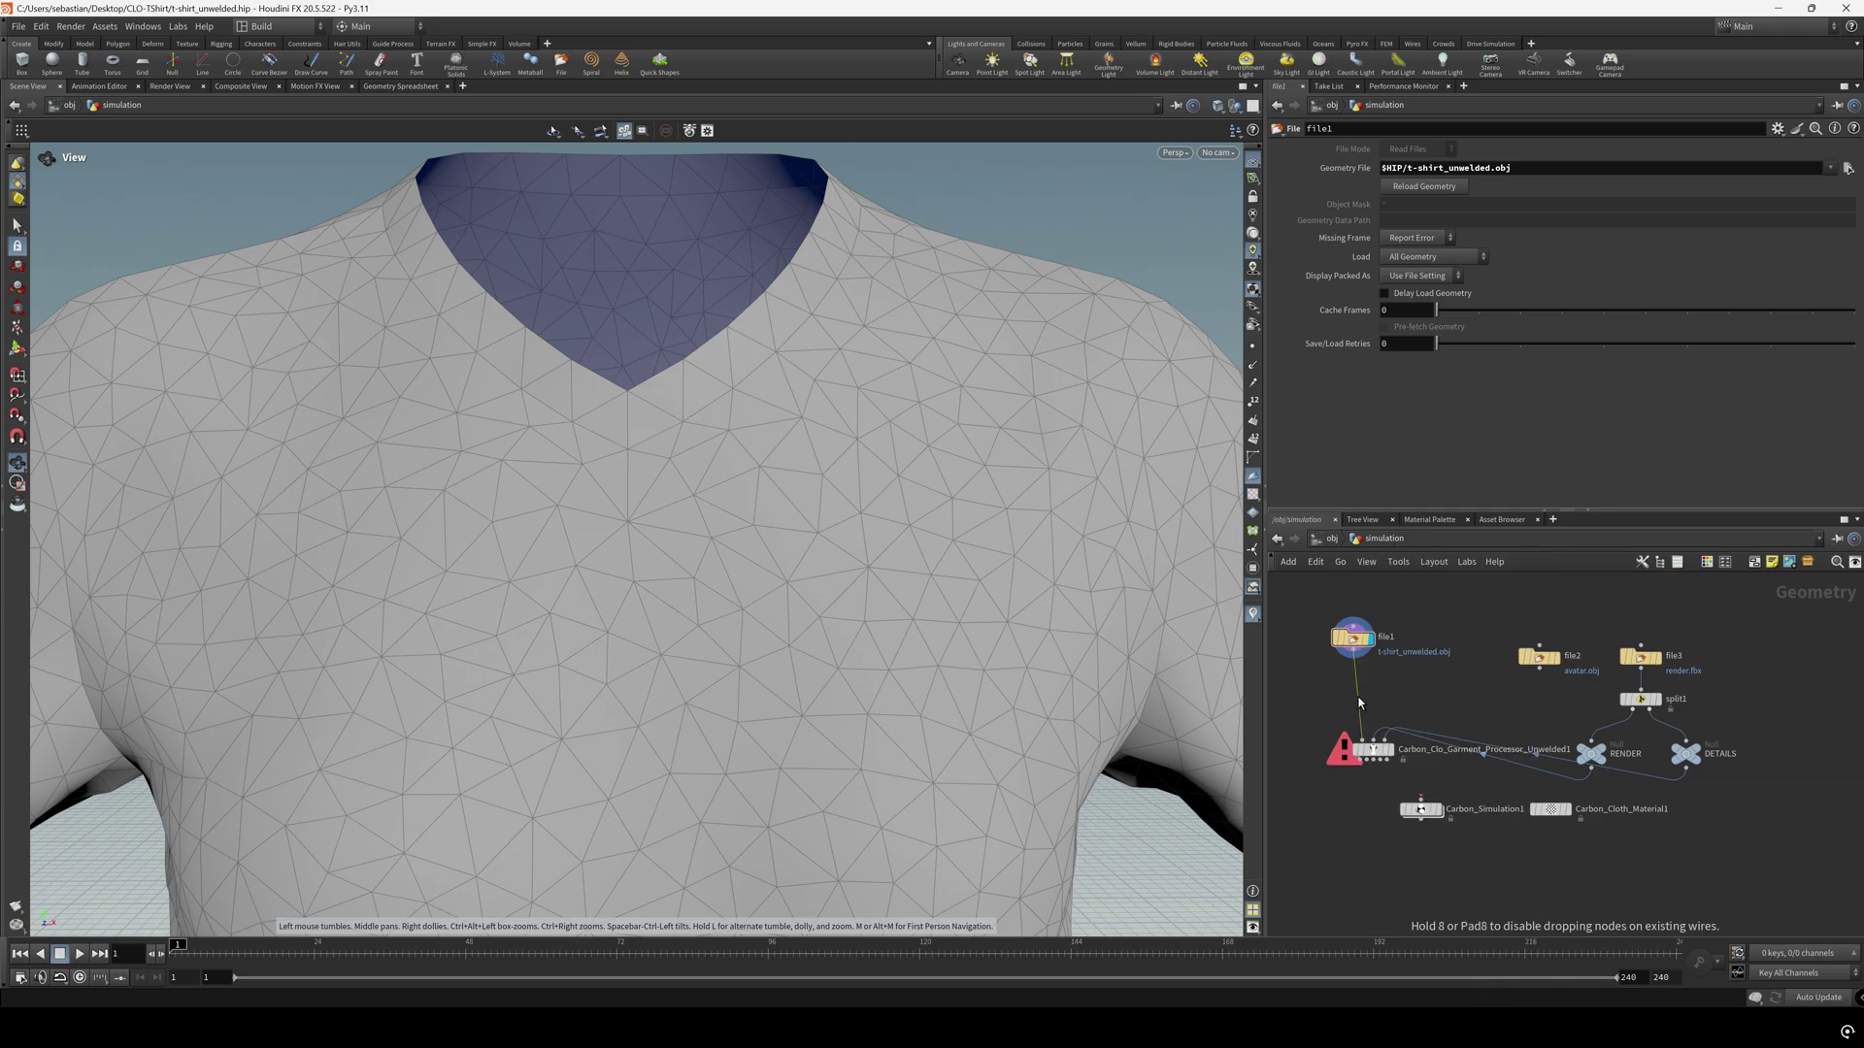
click(1354, 699)
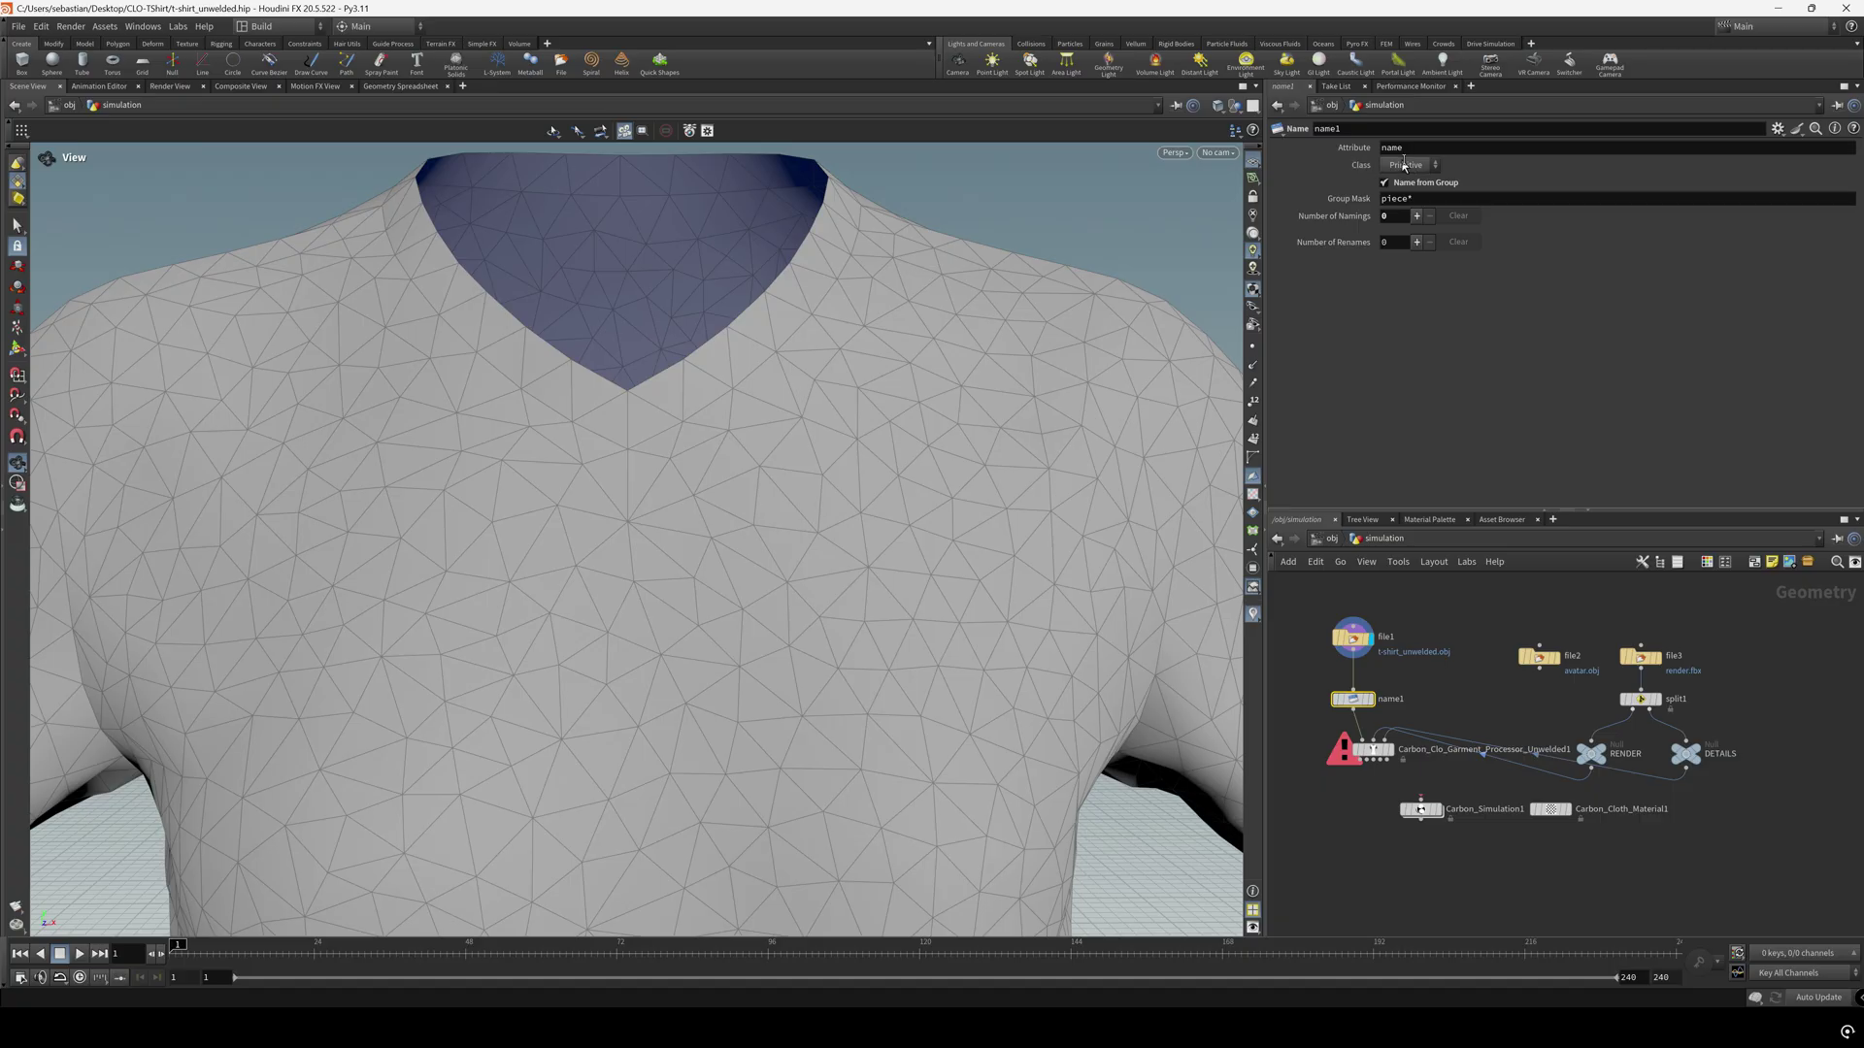
Set the Name node's Group Mask to *, display the node and check its geometry information
double_click(1398, 199)
key(BackSpace)
click(1365, 702)
middle_click(1365, 703)
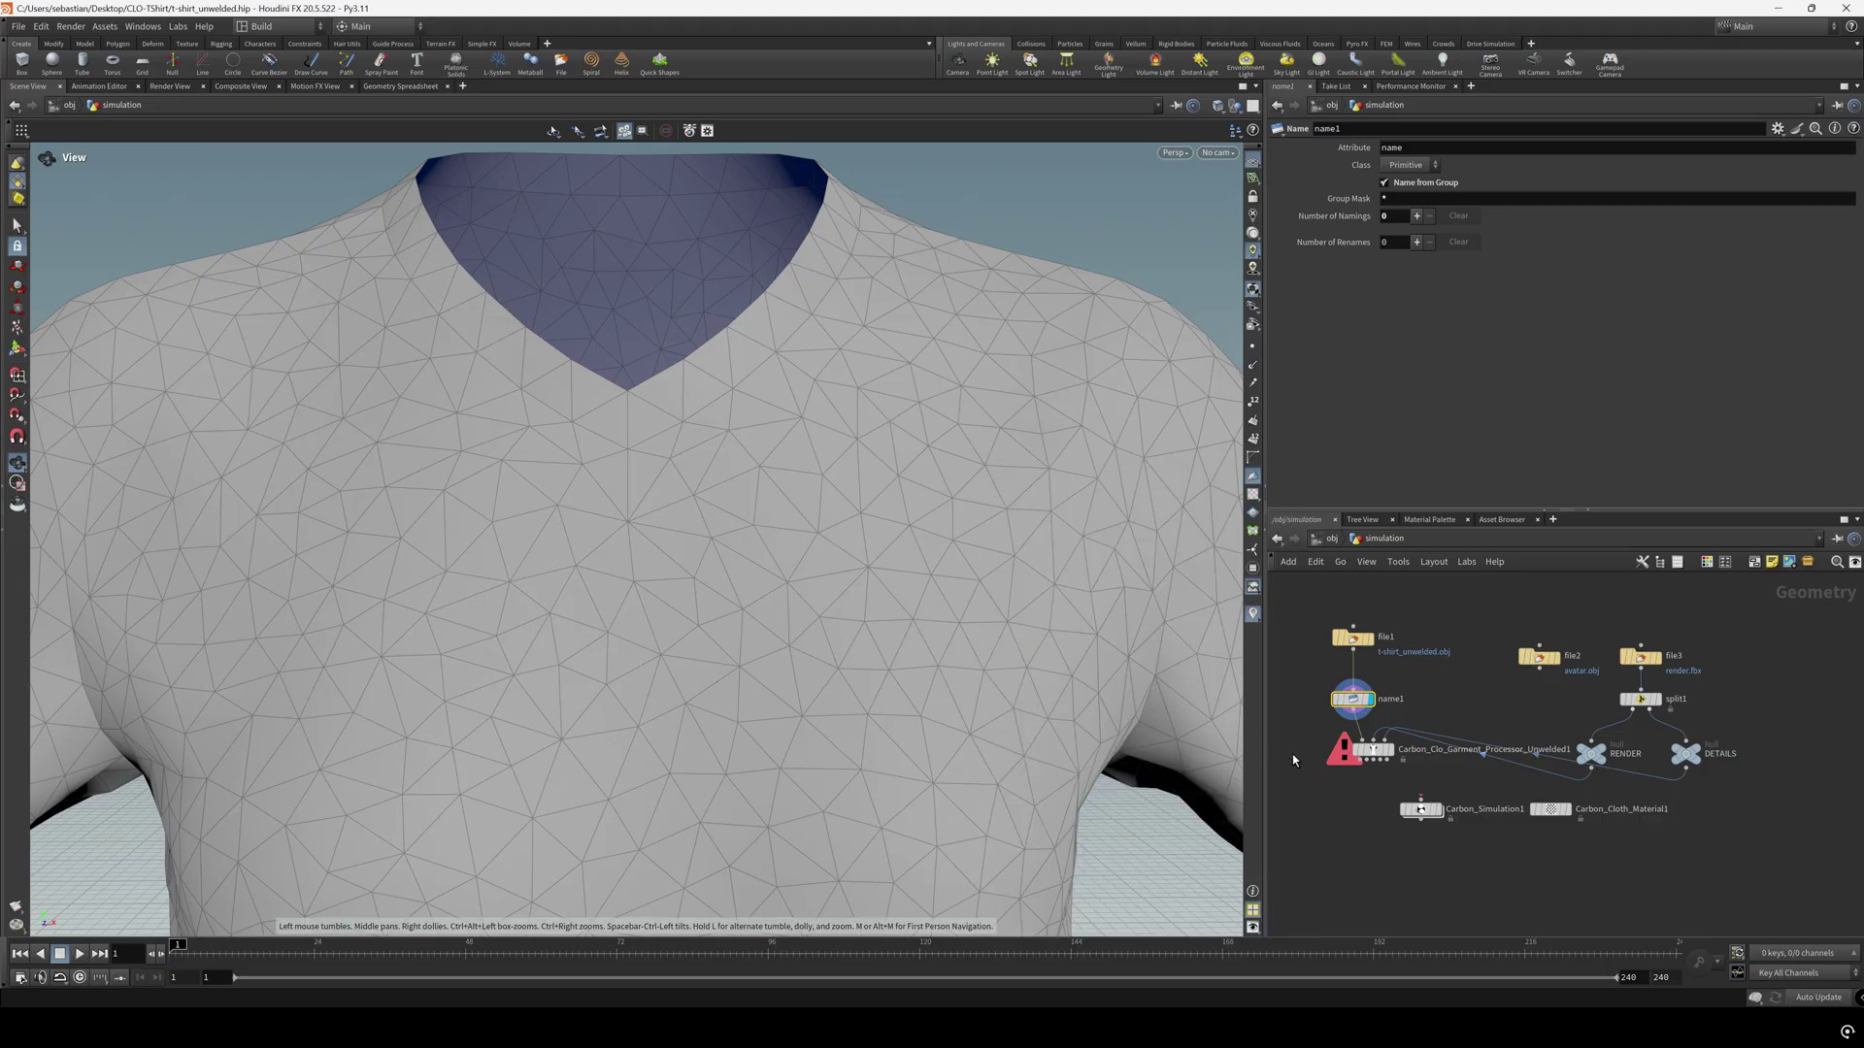
Display the garment processor node, check its node information and save the scene
click(1366, 752)
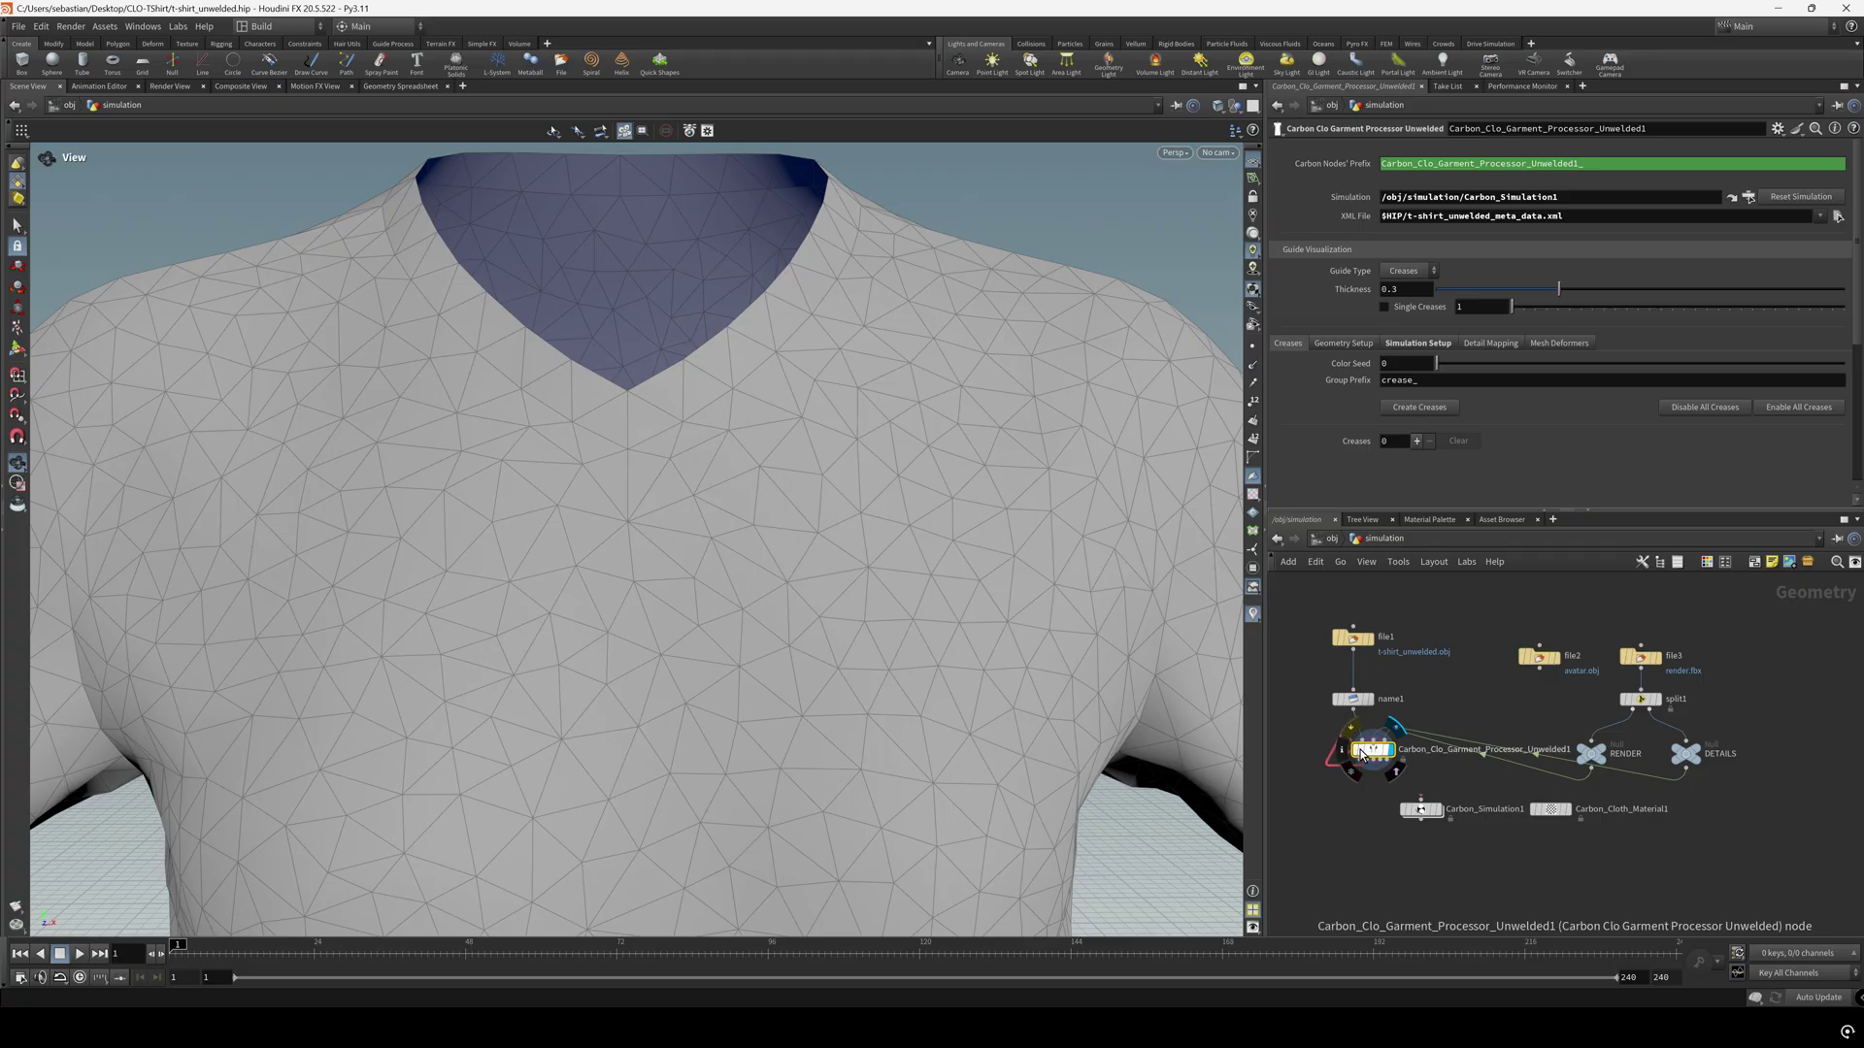
scroll(1359, 750, down, 1)
middle_click(1368, 752)
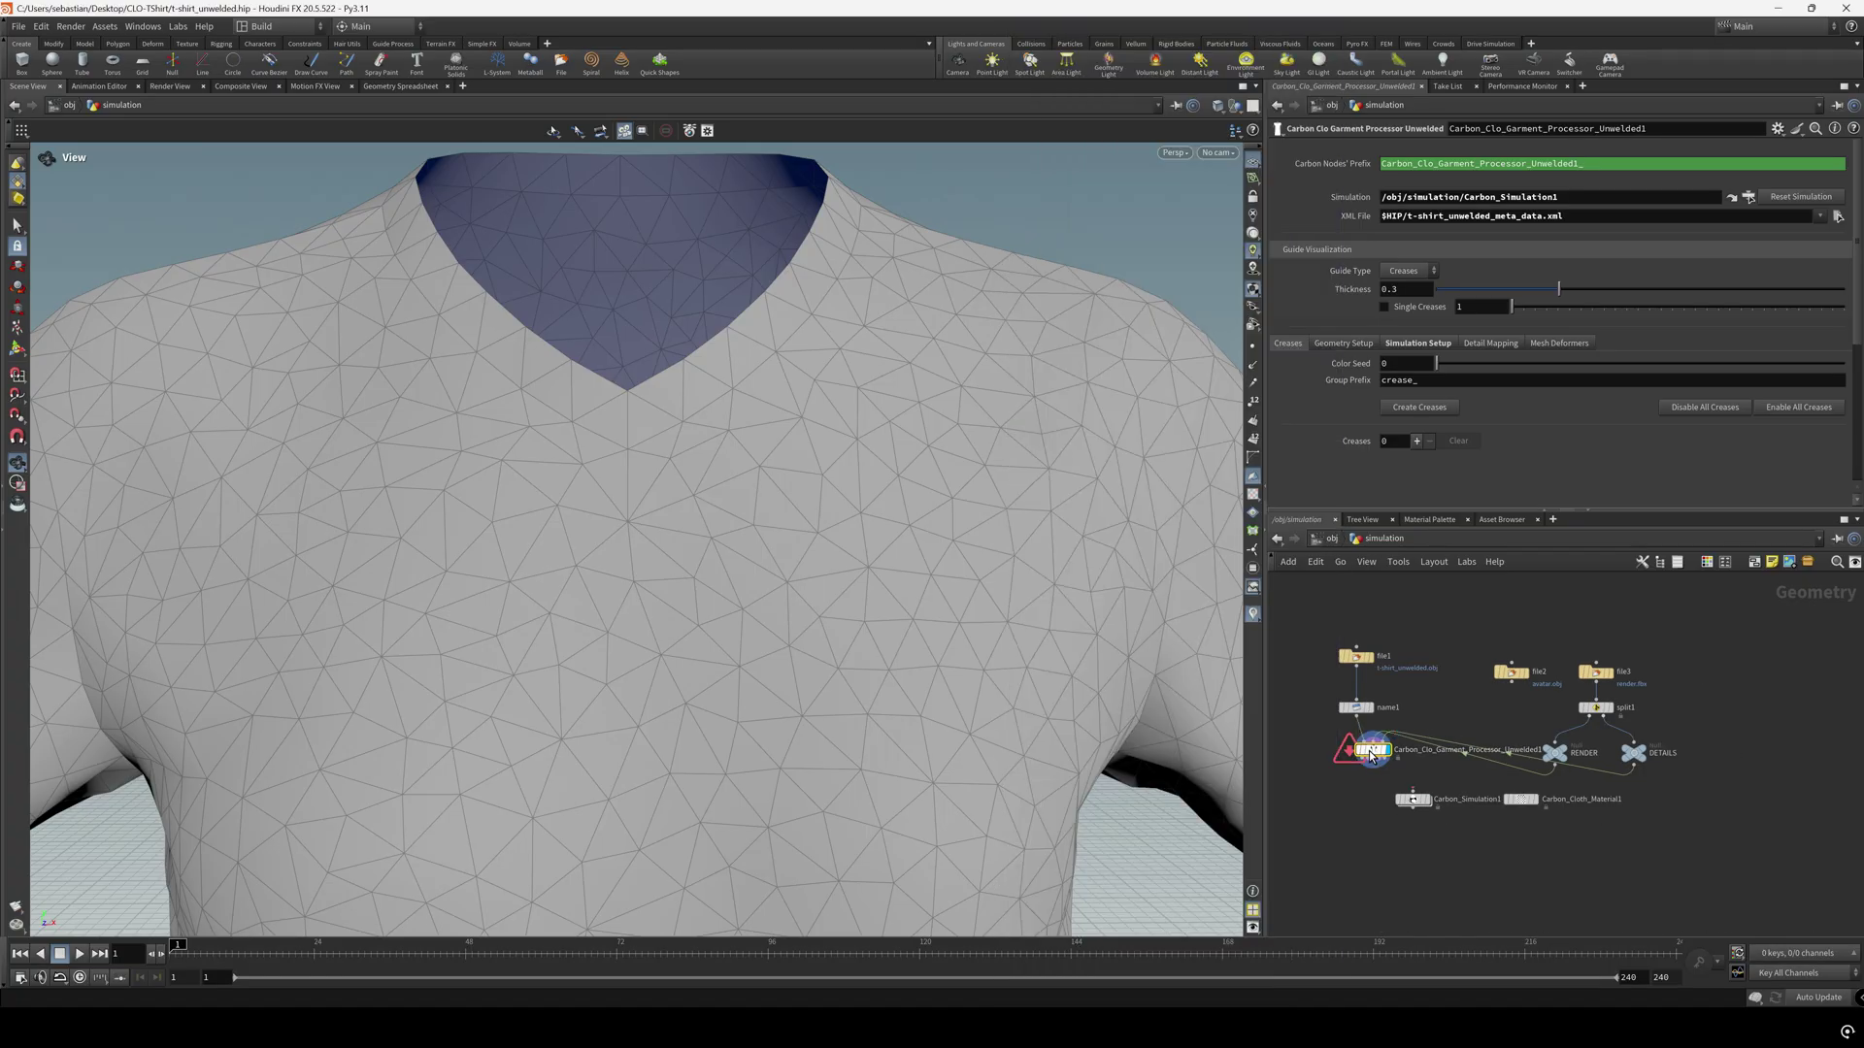
middle_drag(1372, 757, 1252, 507)
scroll(1446, 852, down, 2)
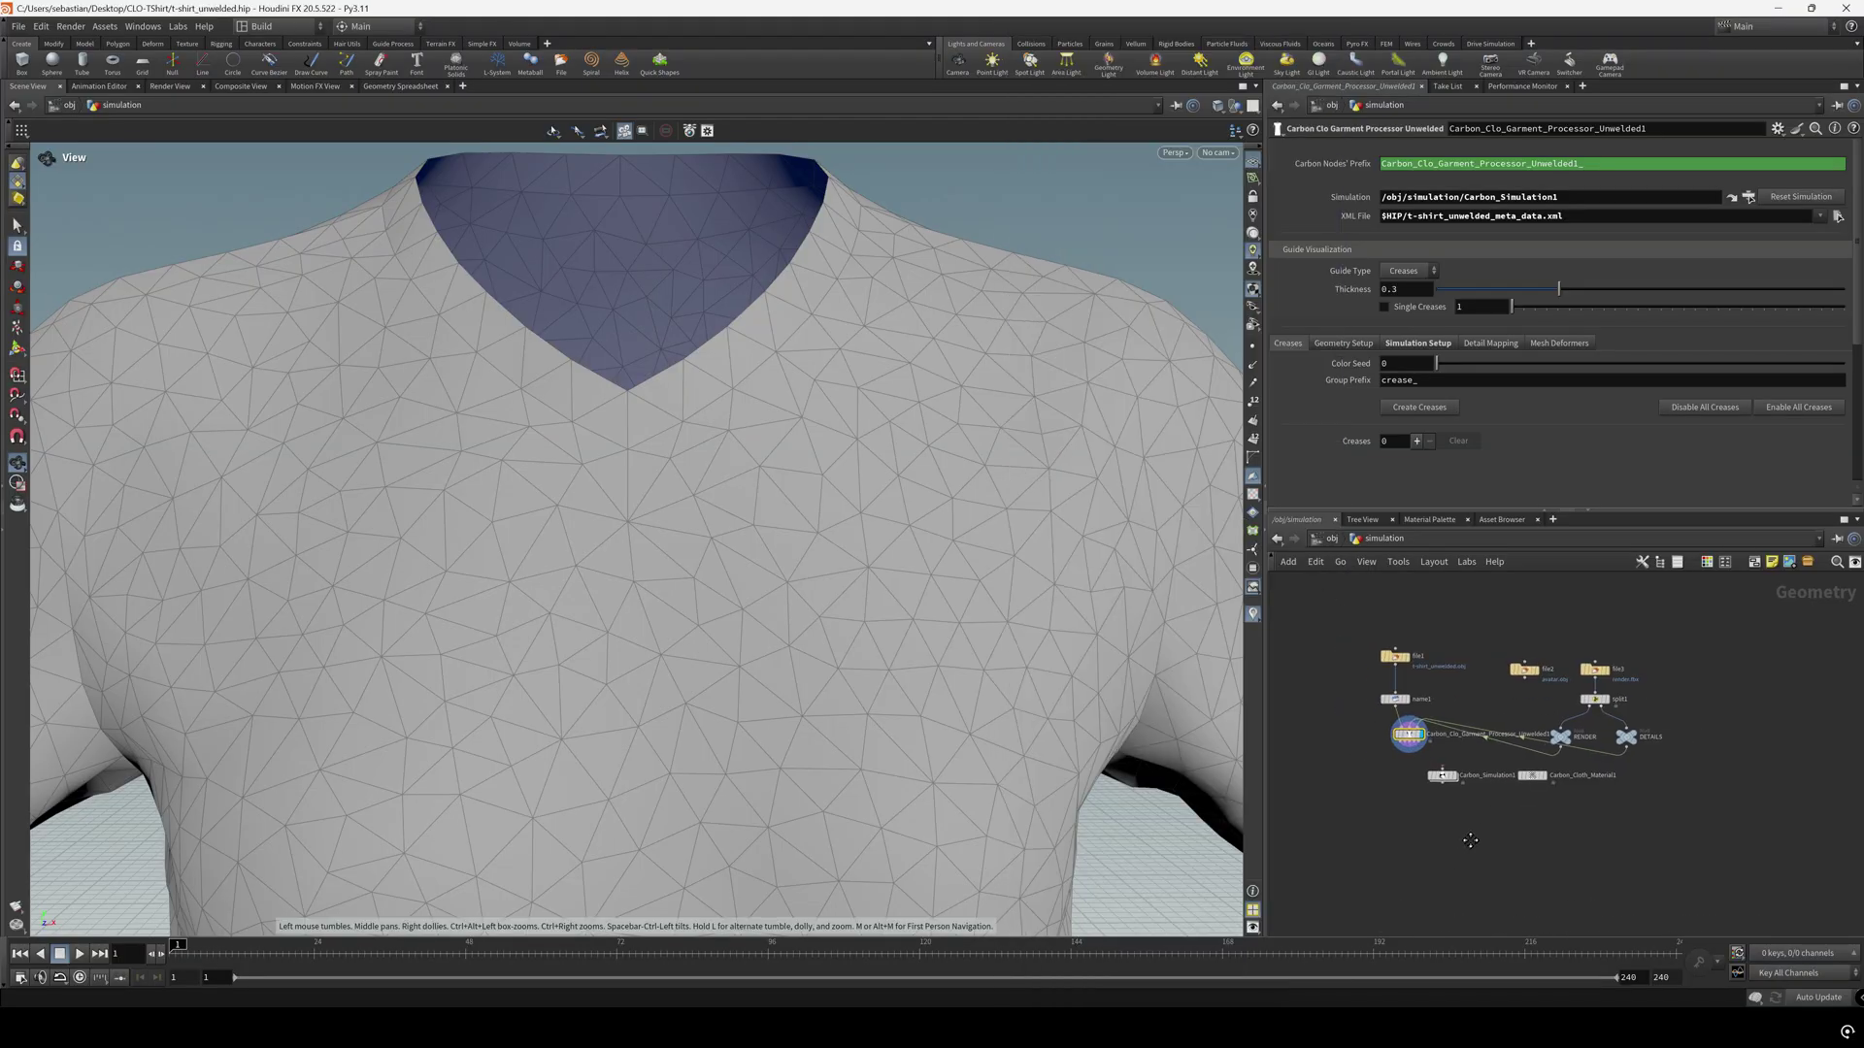
key(ctrl+s)
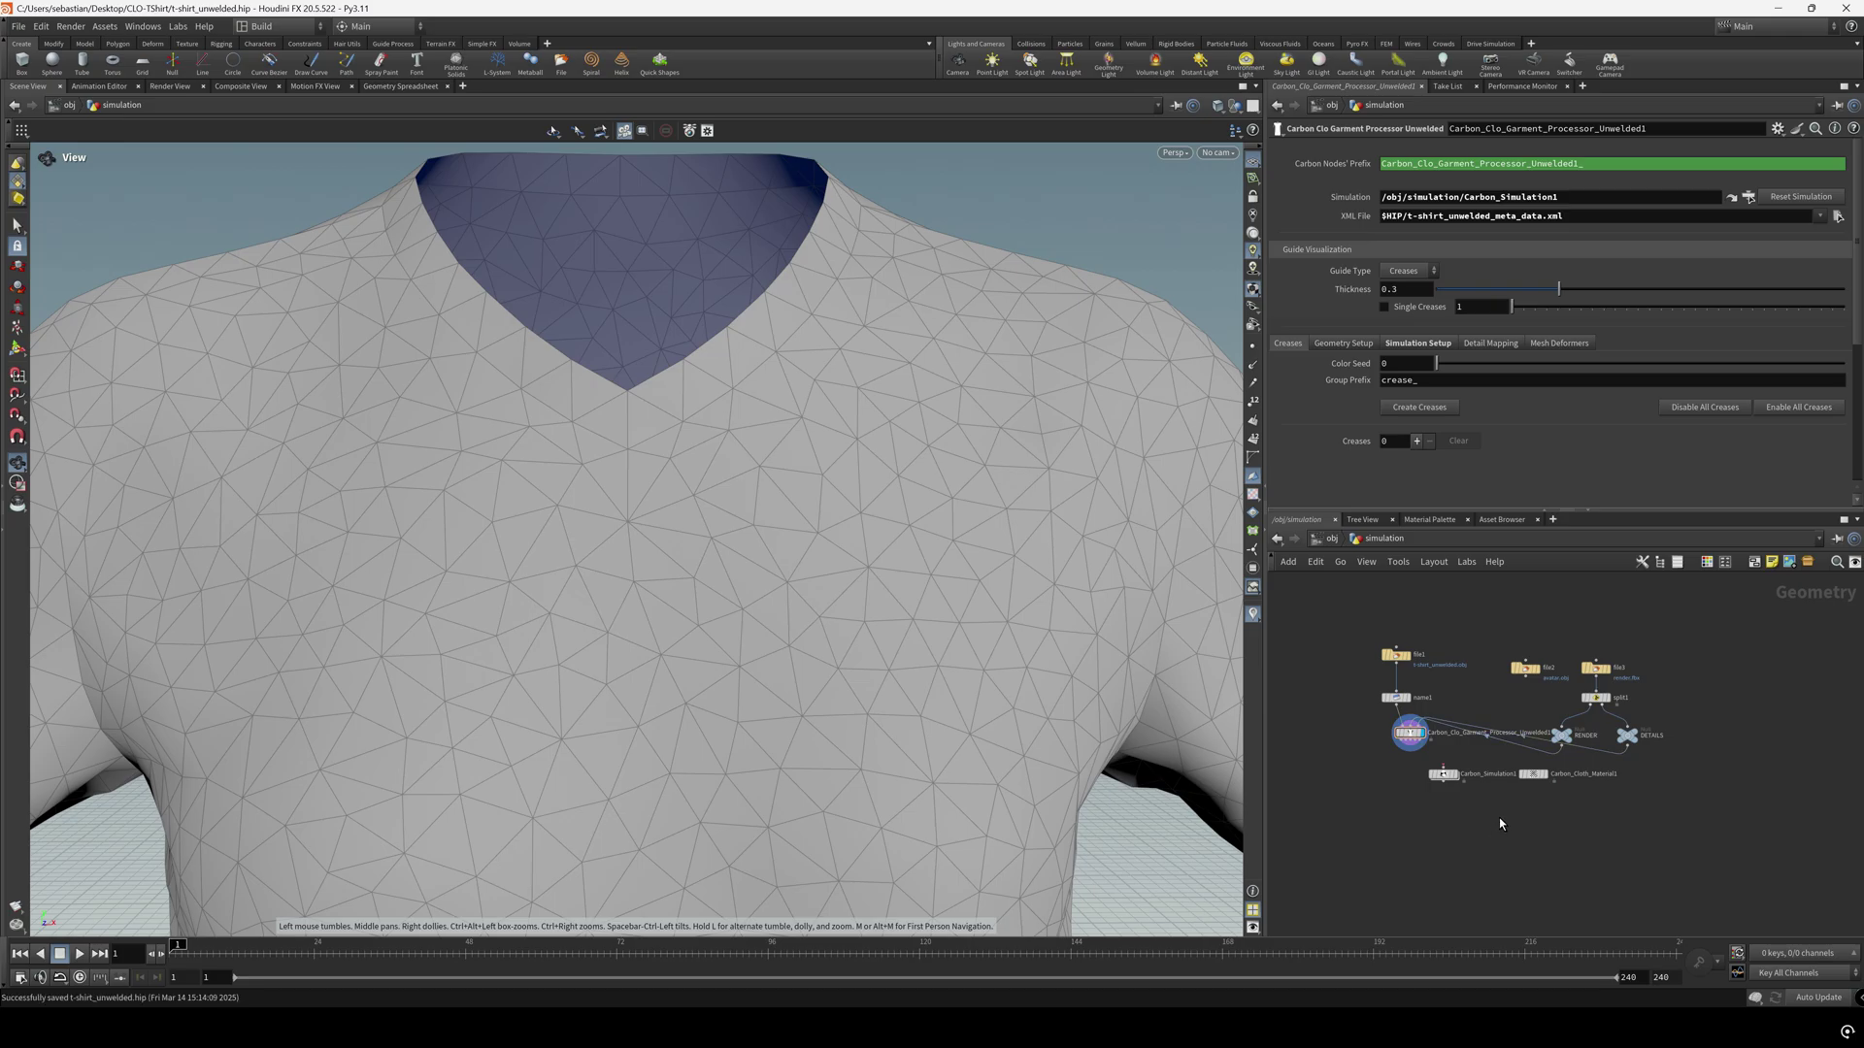
Frame the whole T-shirt and create the garment processor's creases from the XML file
right_drag(1082, 554, 404, 515)
drag(404, 515, 769, 602)
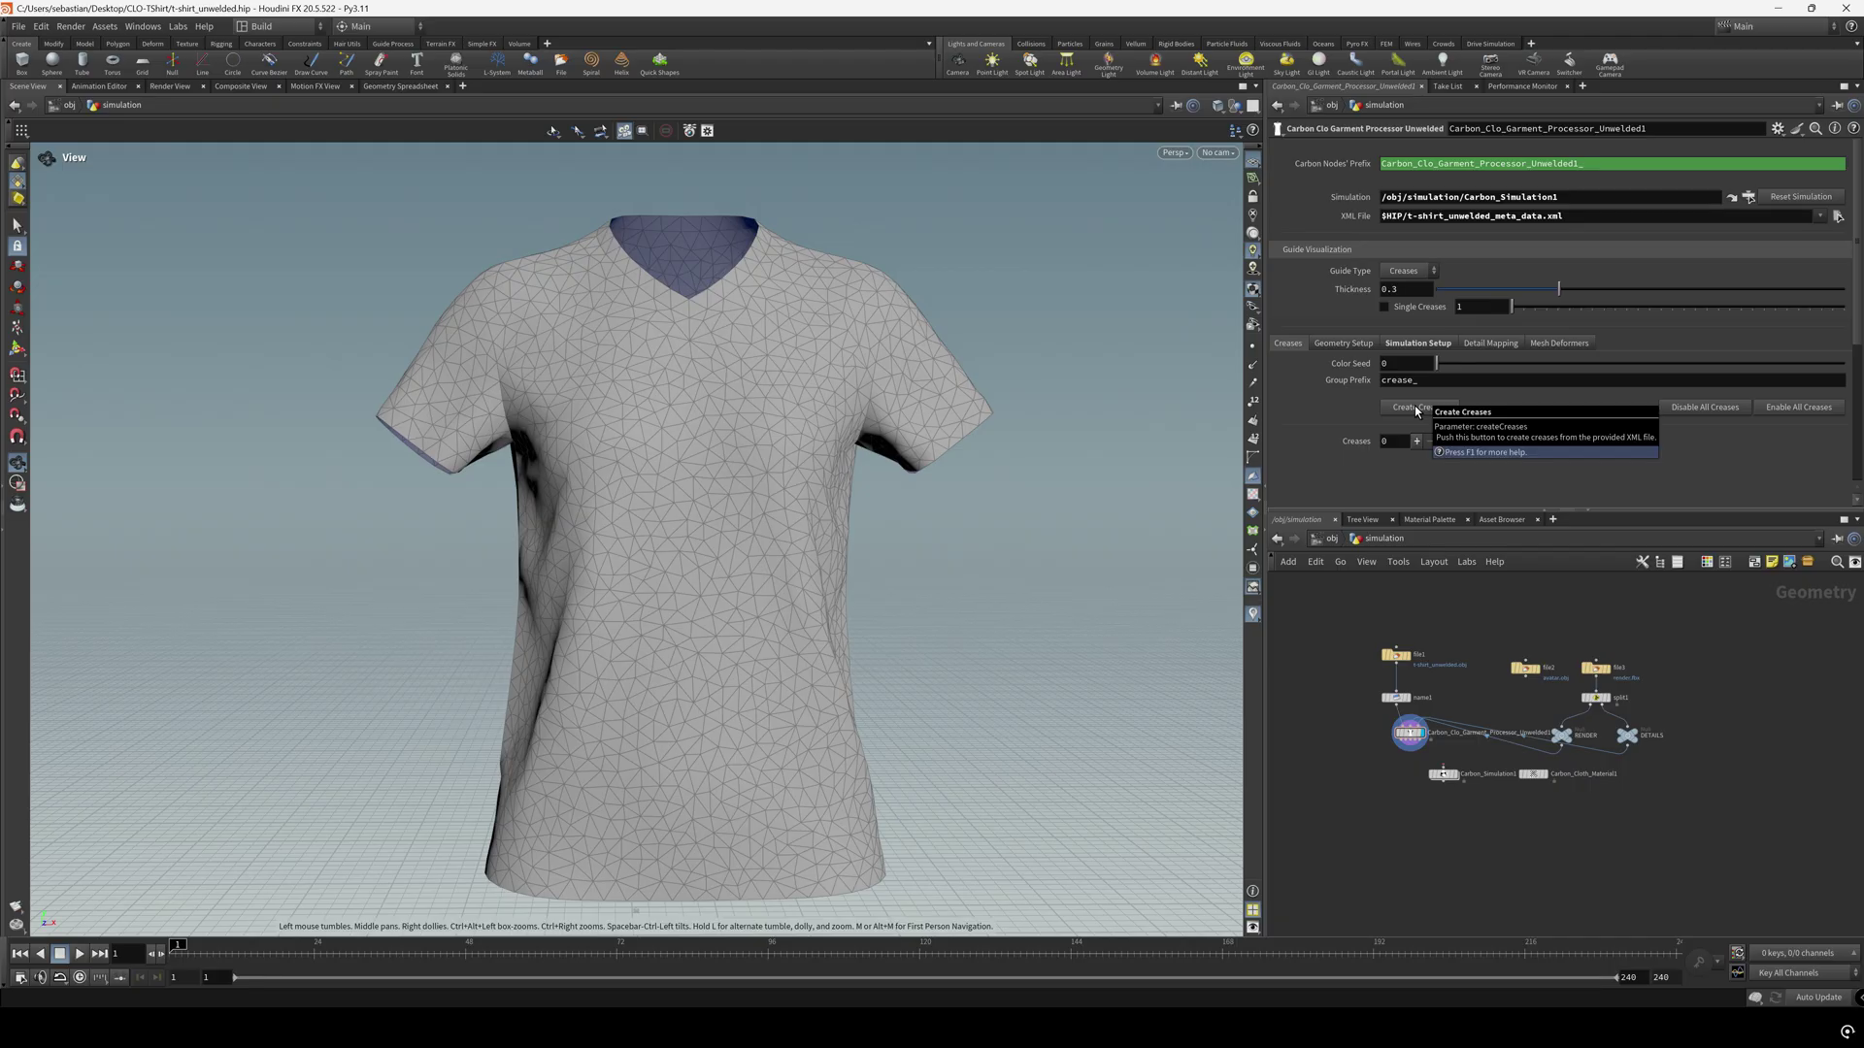
drag(1607, 220, 1291, 215)
click(1558, 430)
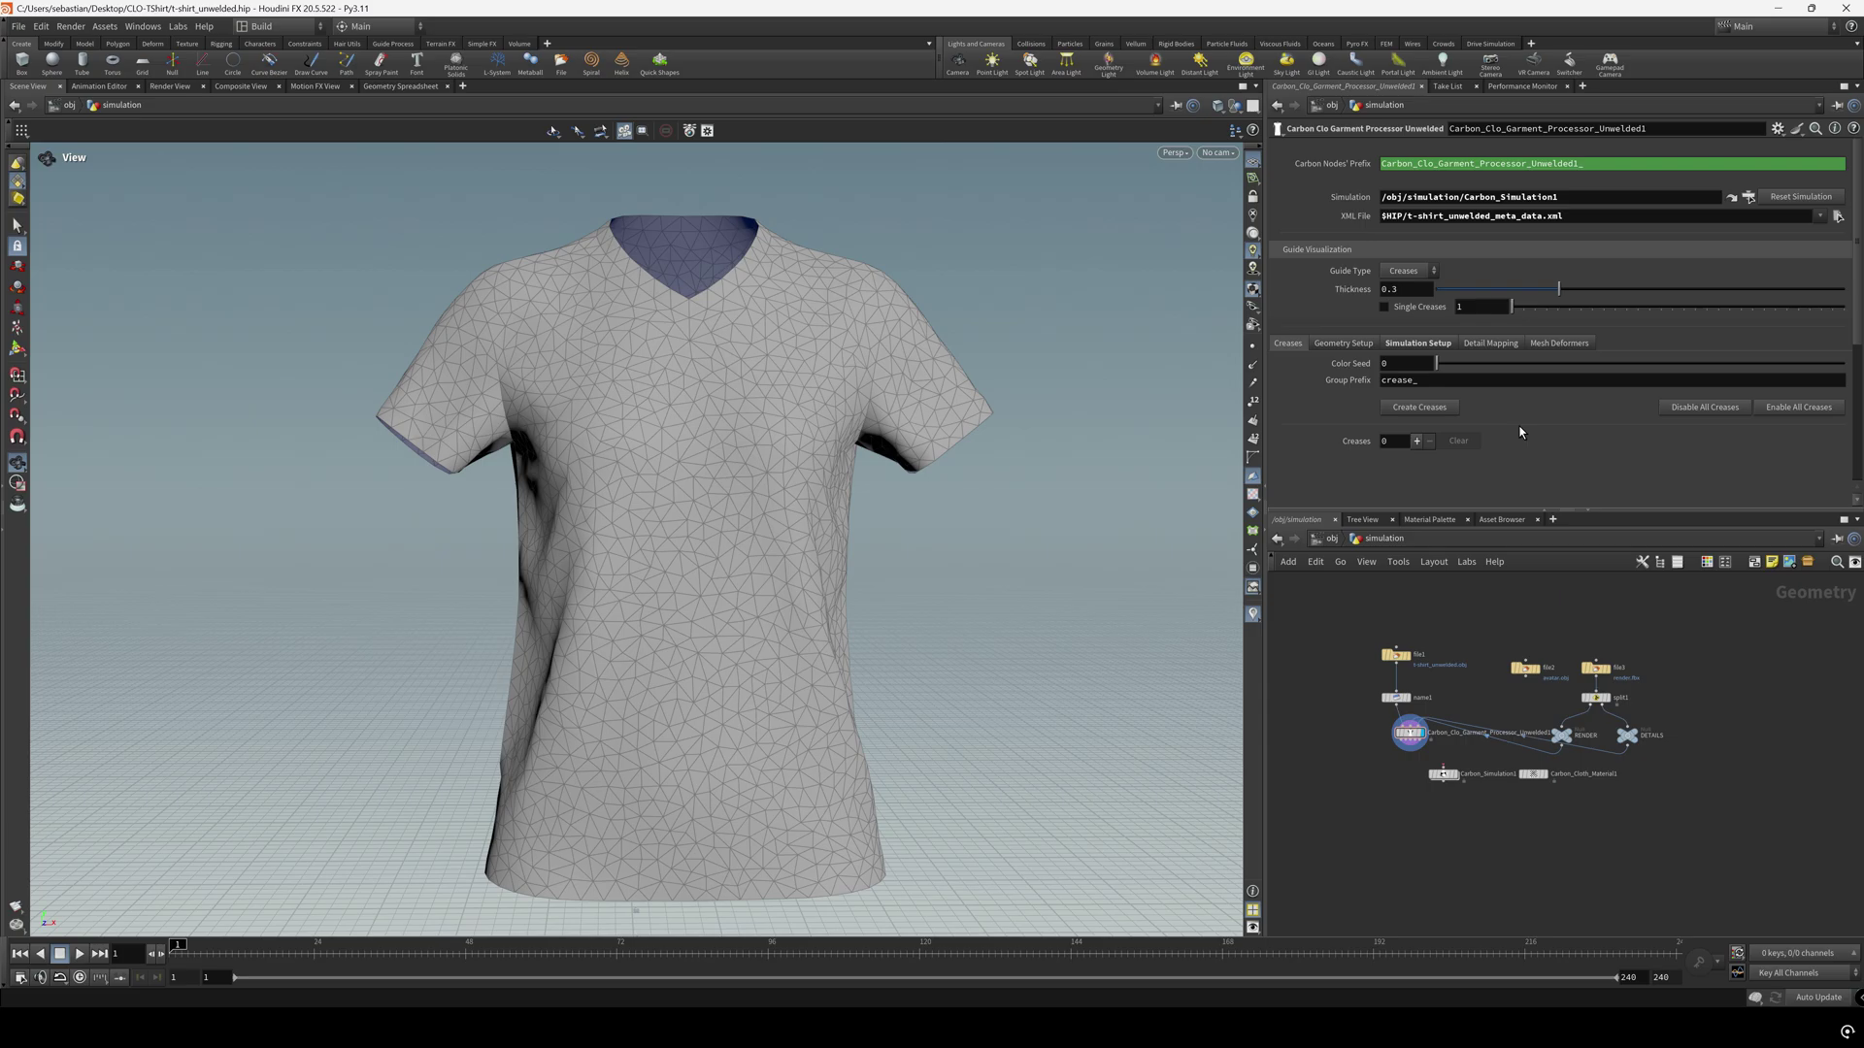
click(1430, 413)
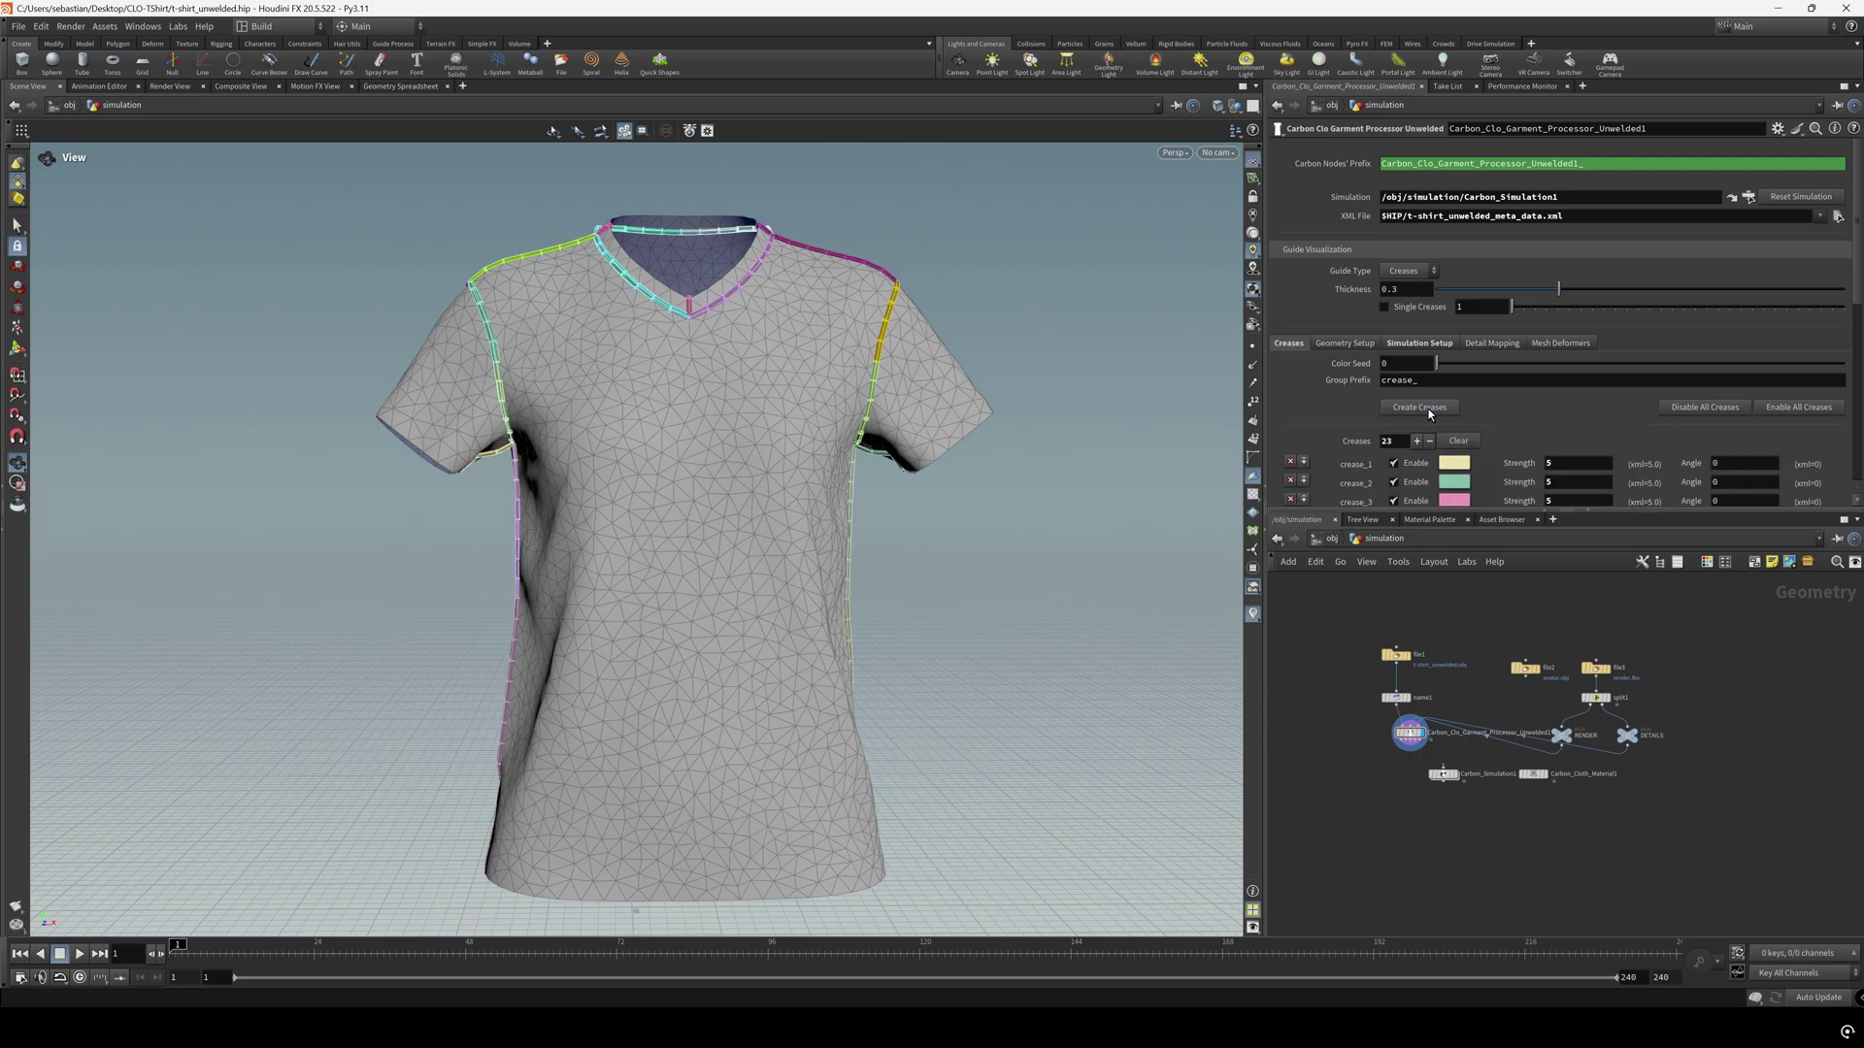
Look through the generated creases and their enable, colour, strength and angle settings in the garment processor
scroll(1405, 440, down, 3)
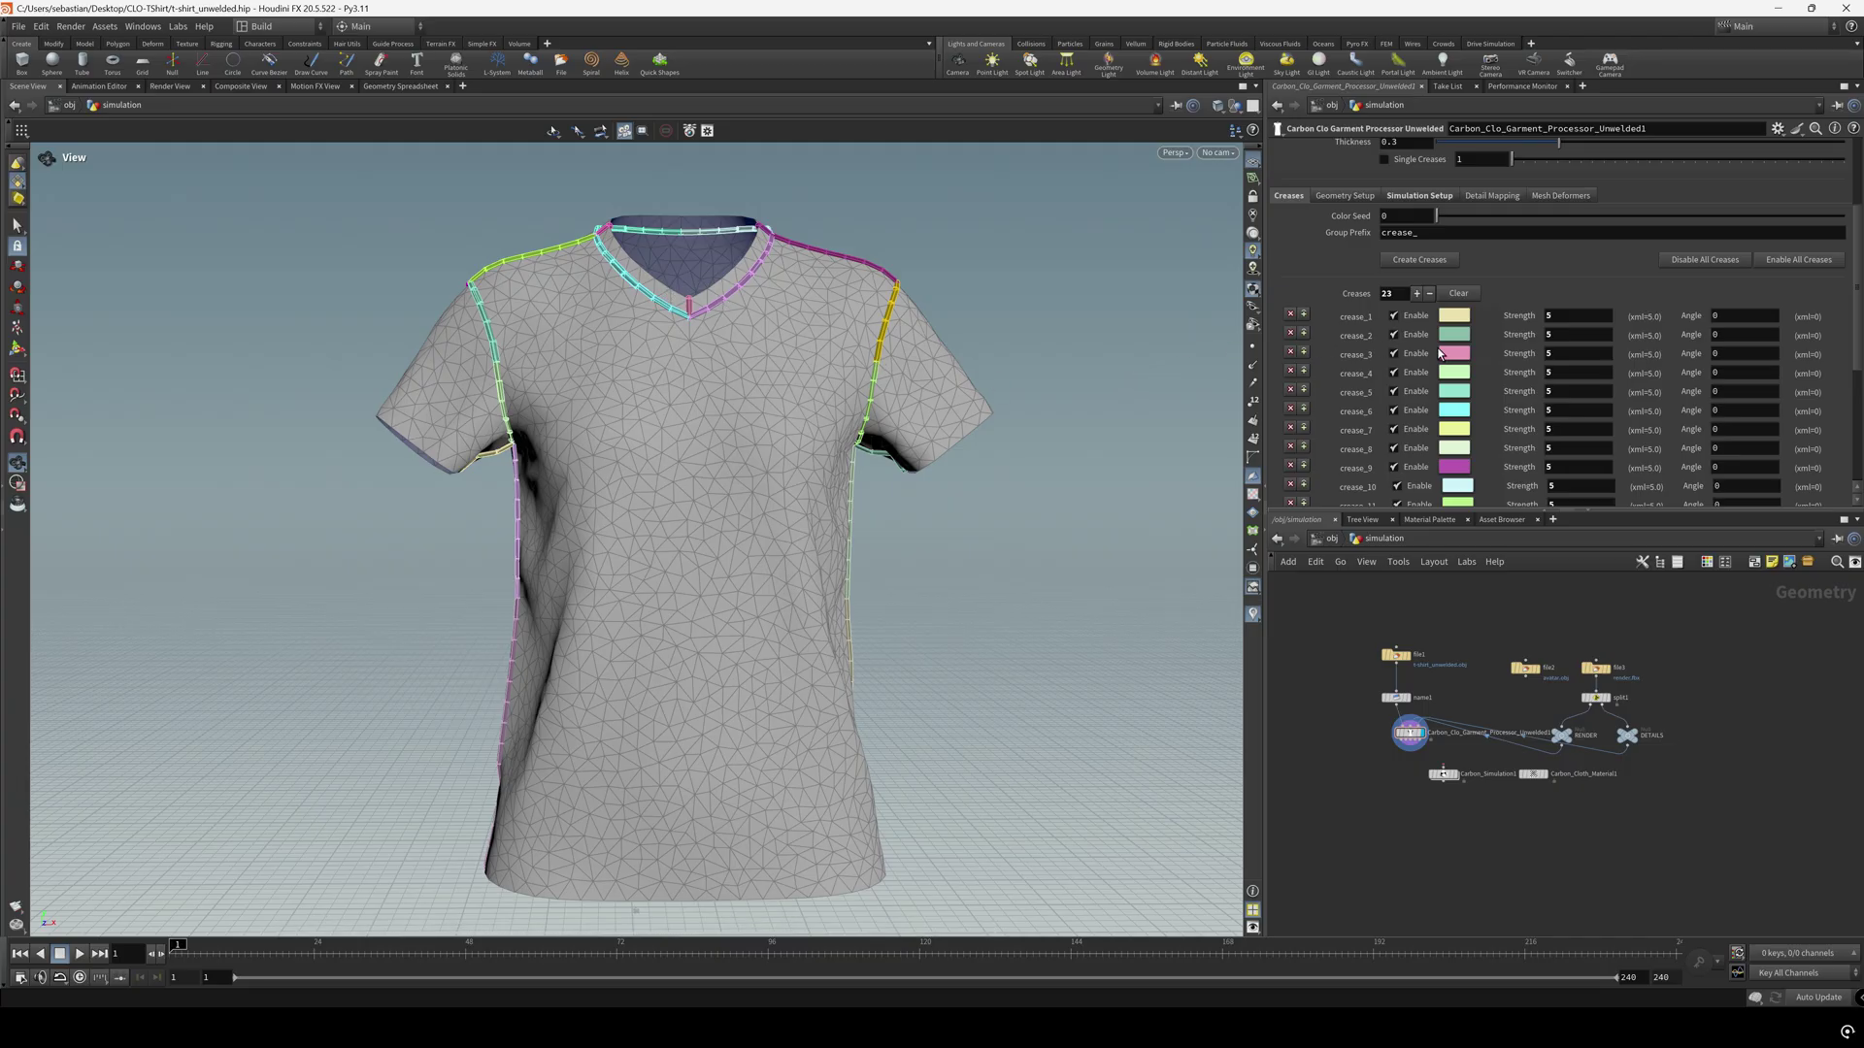
scroll(1456, 392, down, 5)
scroll(1456, 392, up, 5)
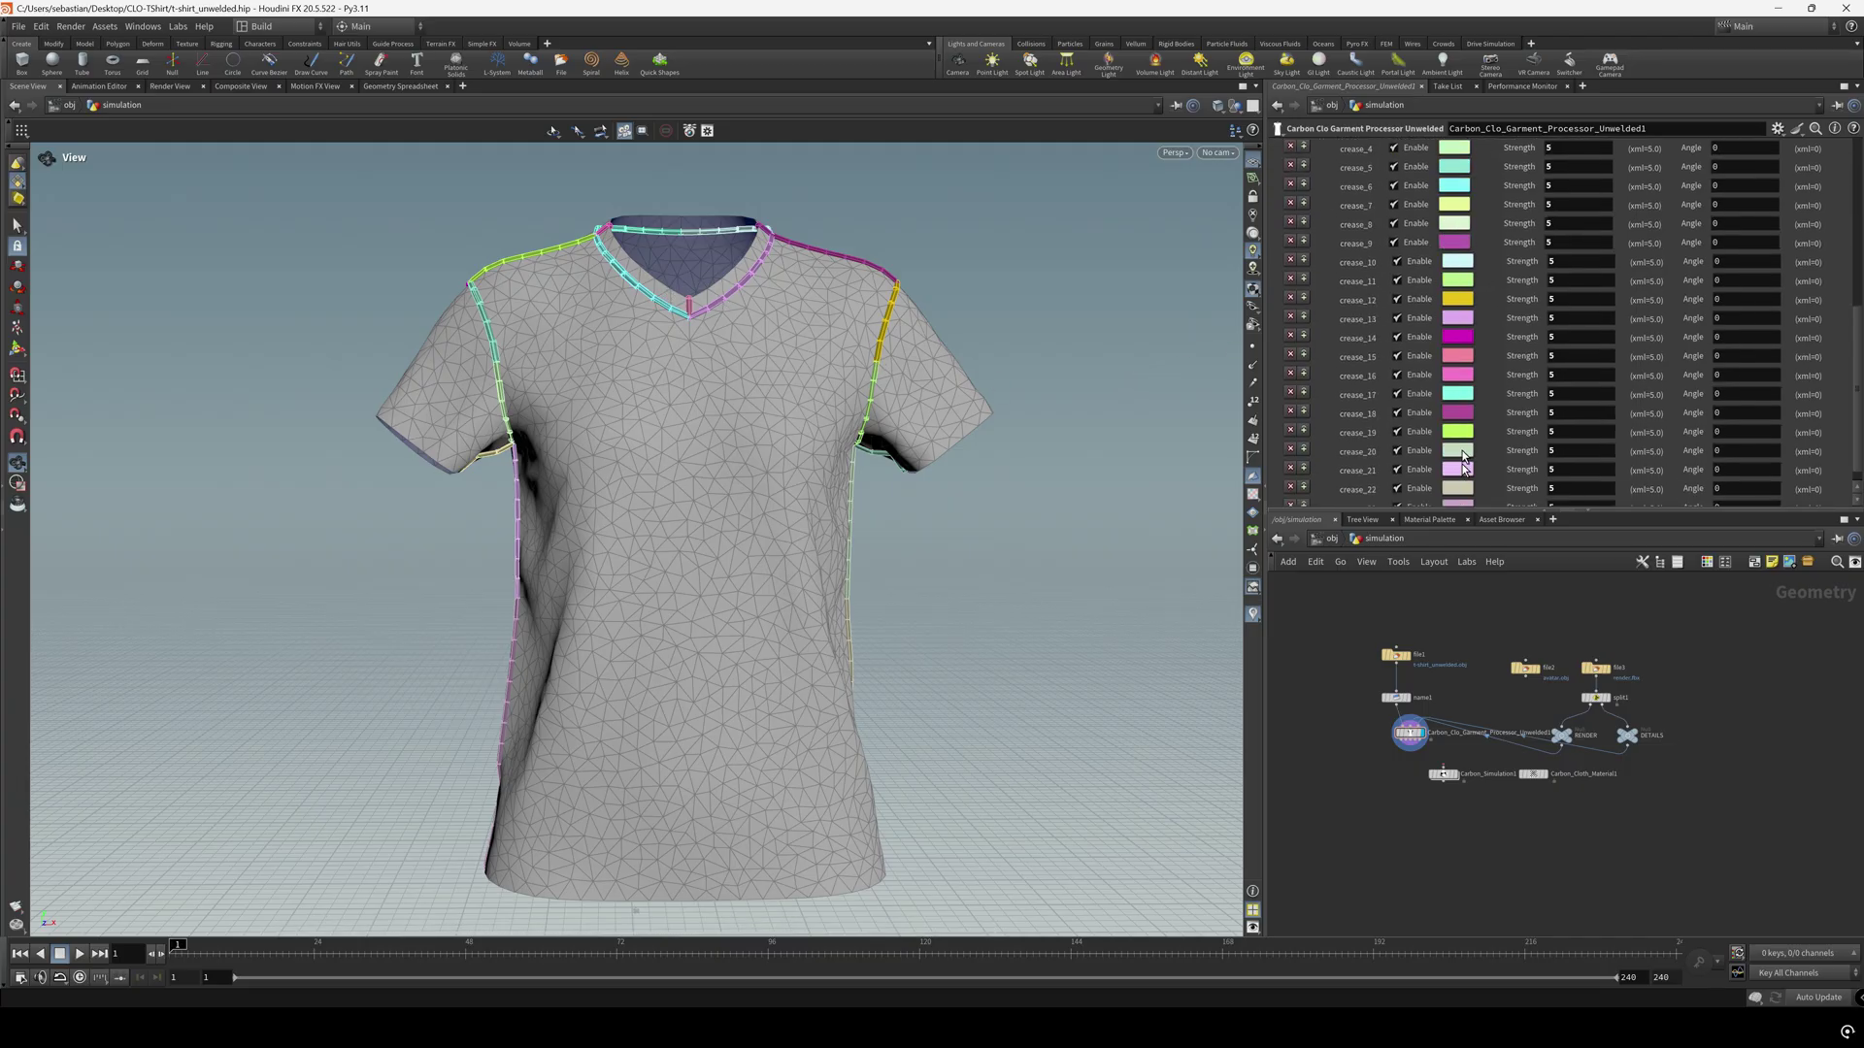
scroll(1456, 362, up, 2)
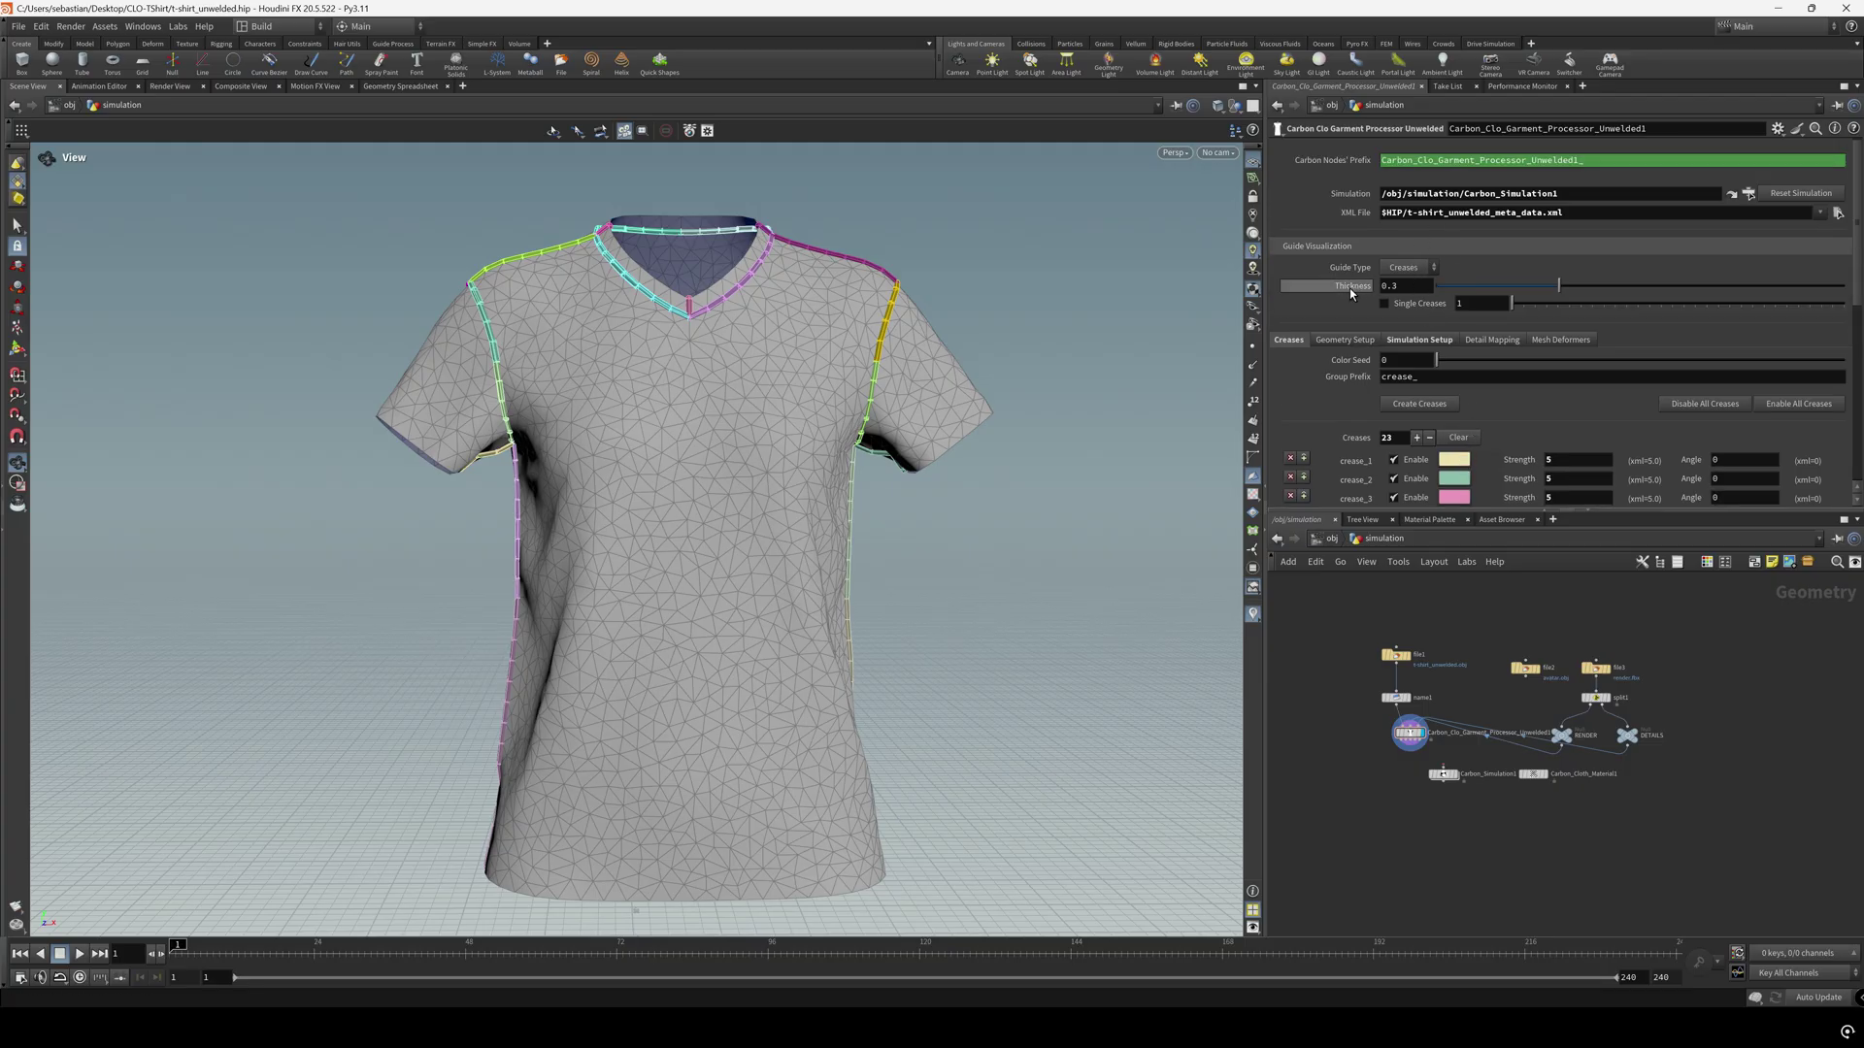
Try a thicker crease guide visualization and revert the guide thickness to its default
drag(1558, 287, 1602, 291)
right_click(1338, 289)
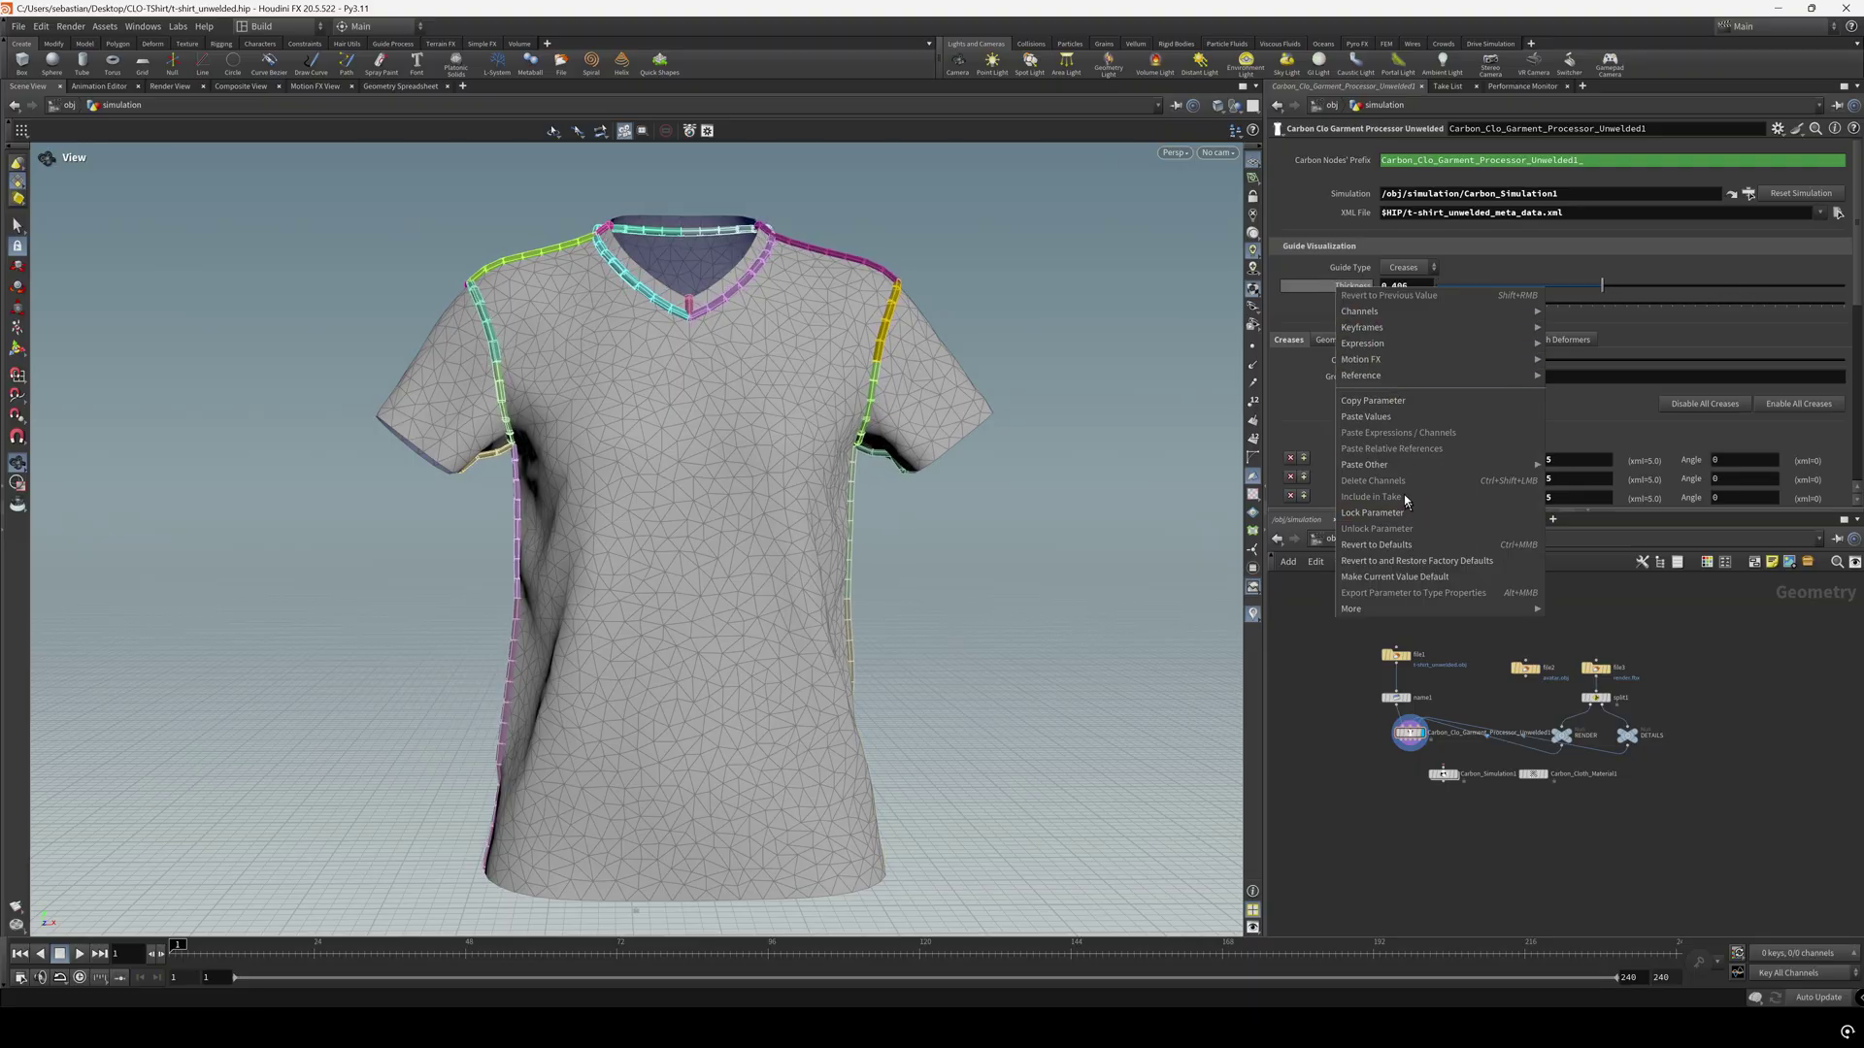
click(1377, 544)
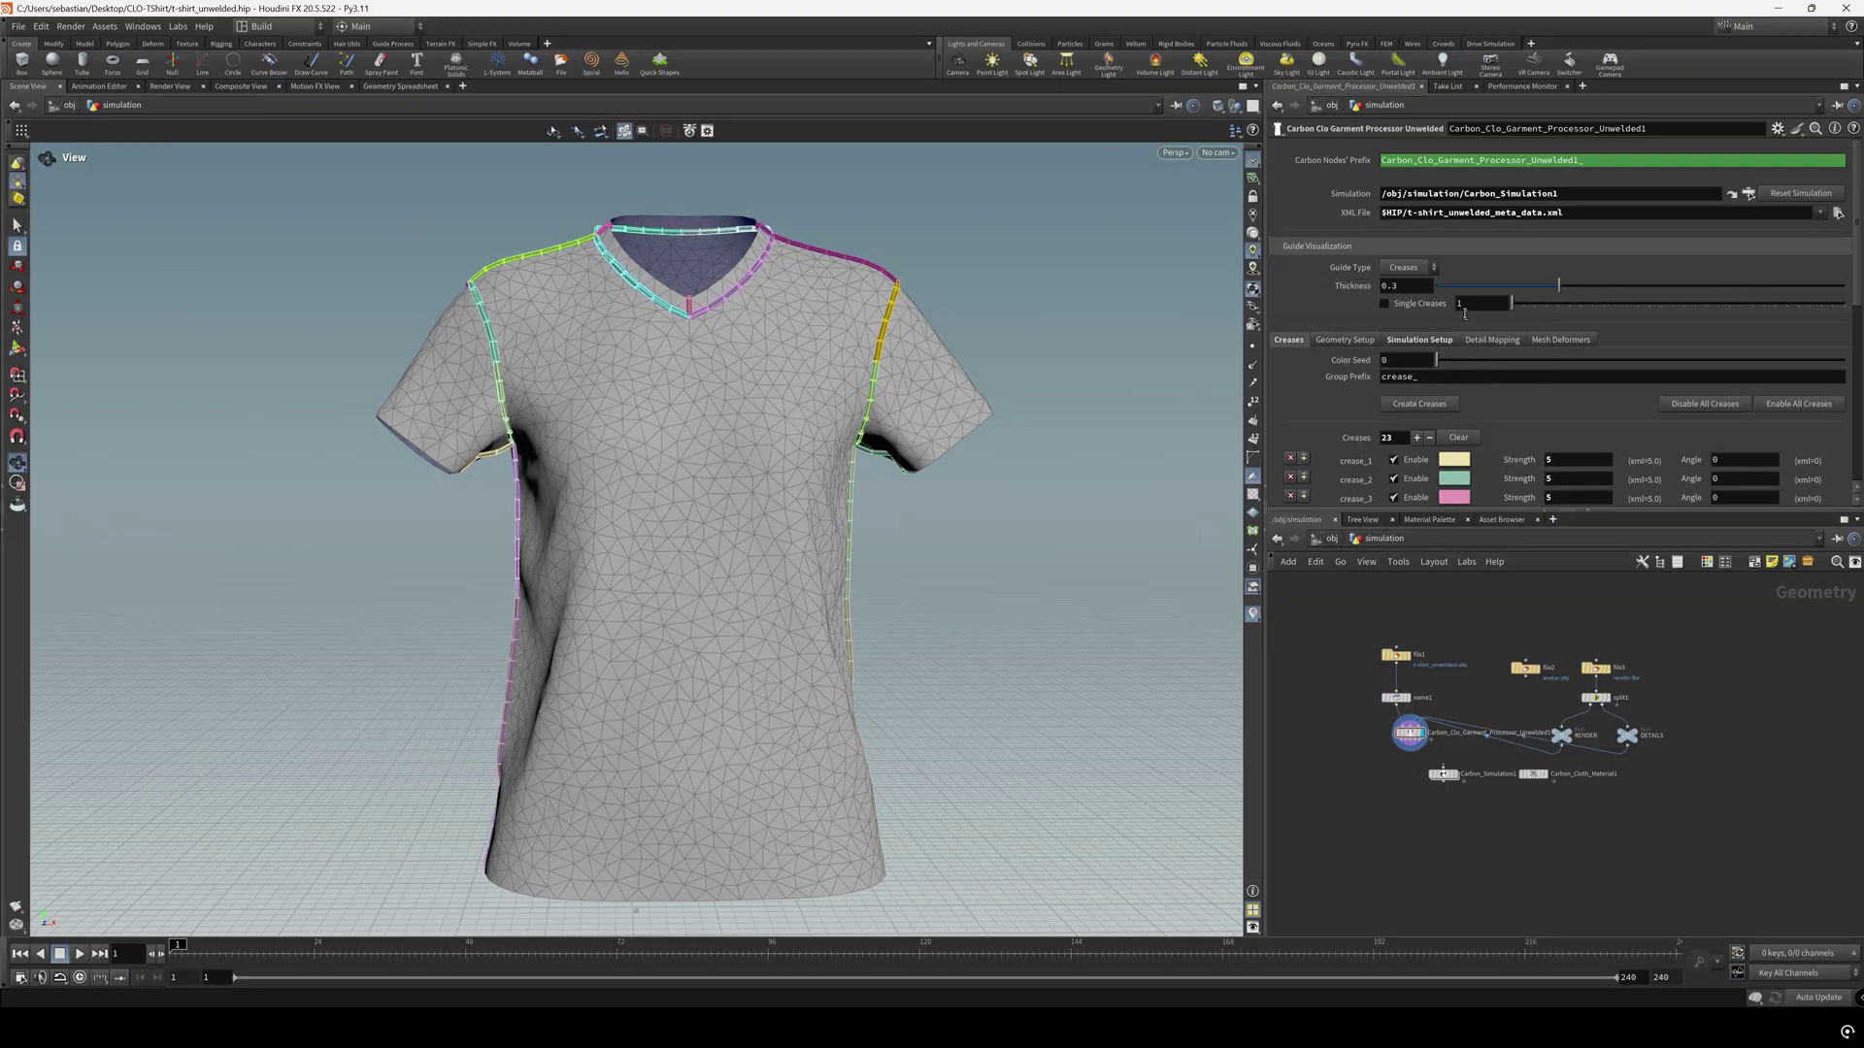
Isolate a single crease in the guide visualization, inspect it on the shirt, and restore the display of all creases
click(1396, 305)
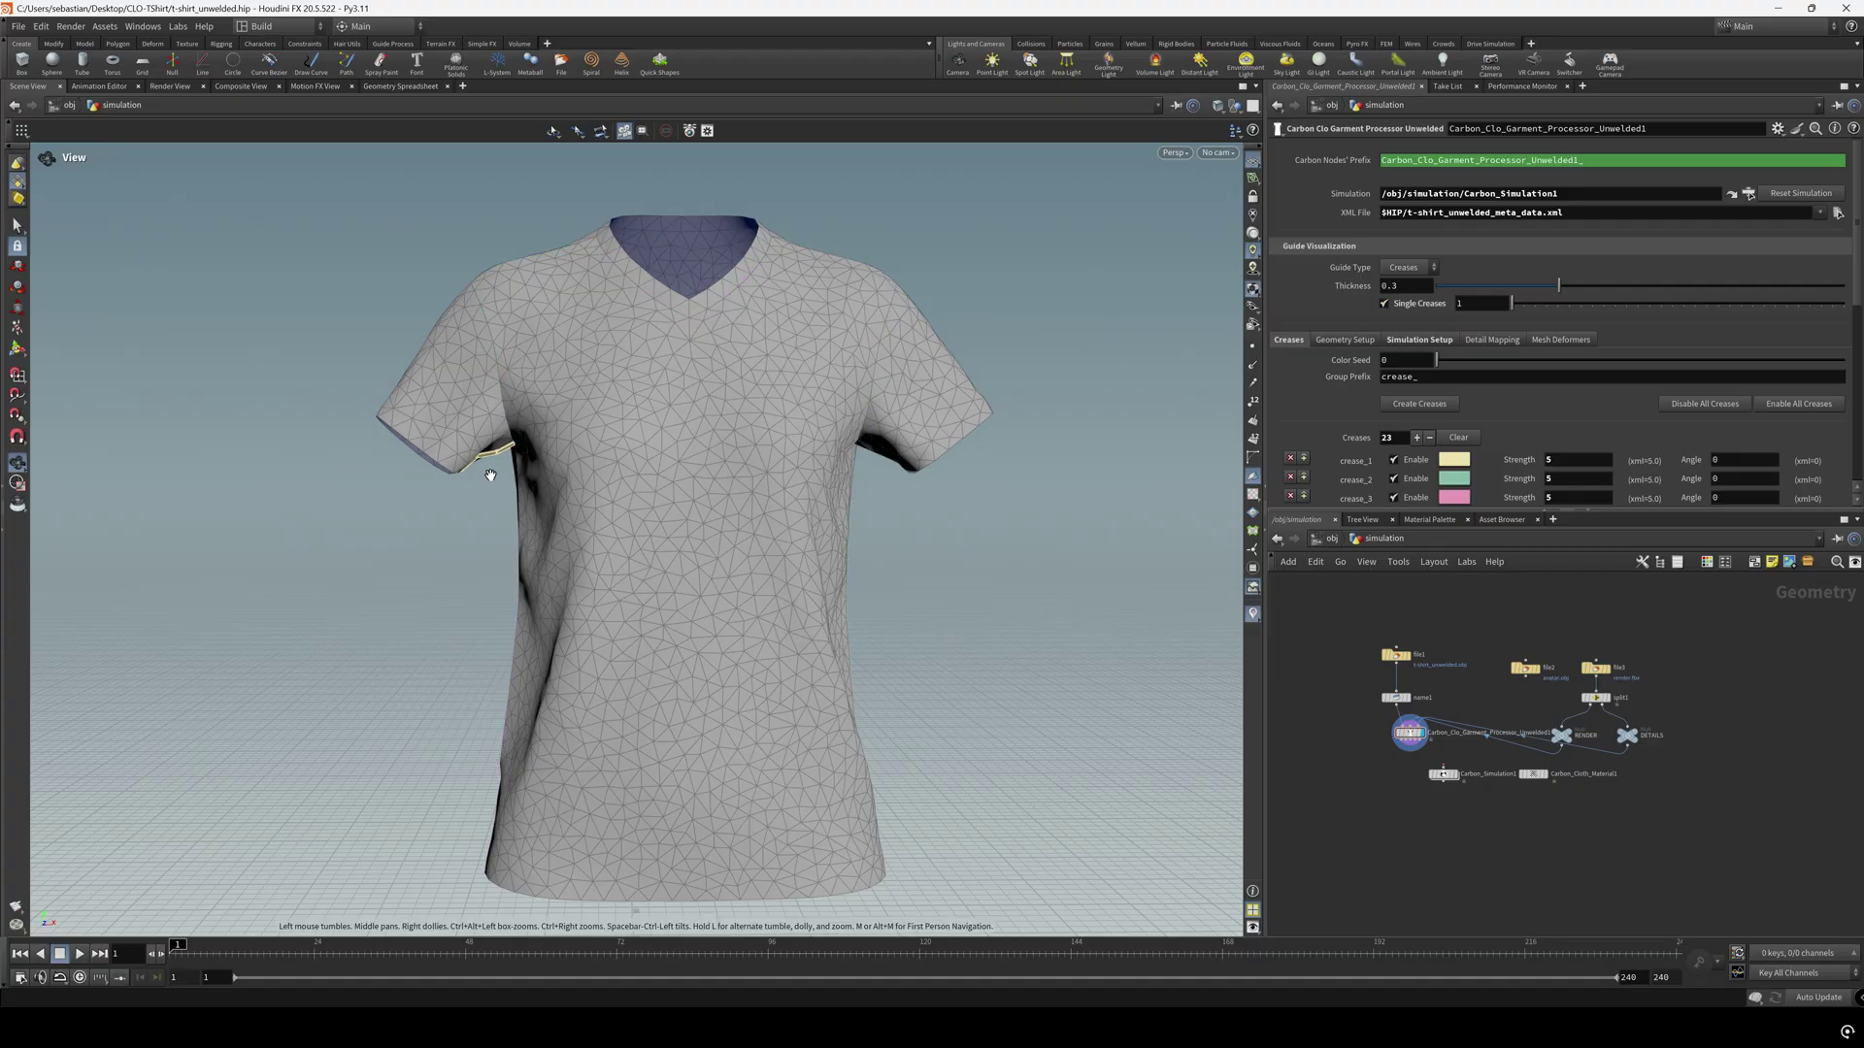
drag(479, 470, 520, 577)
drag(1515, 309, 1384, 311)
click(1382, 305)
drag(854, 400, 1201, 398)
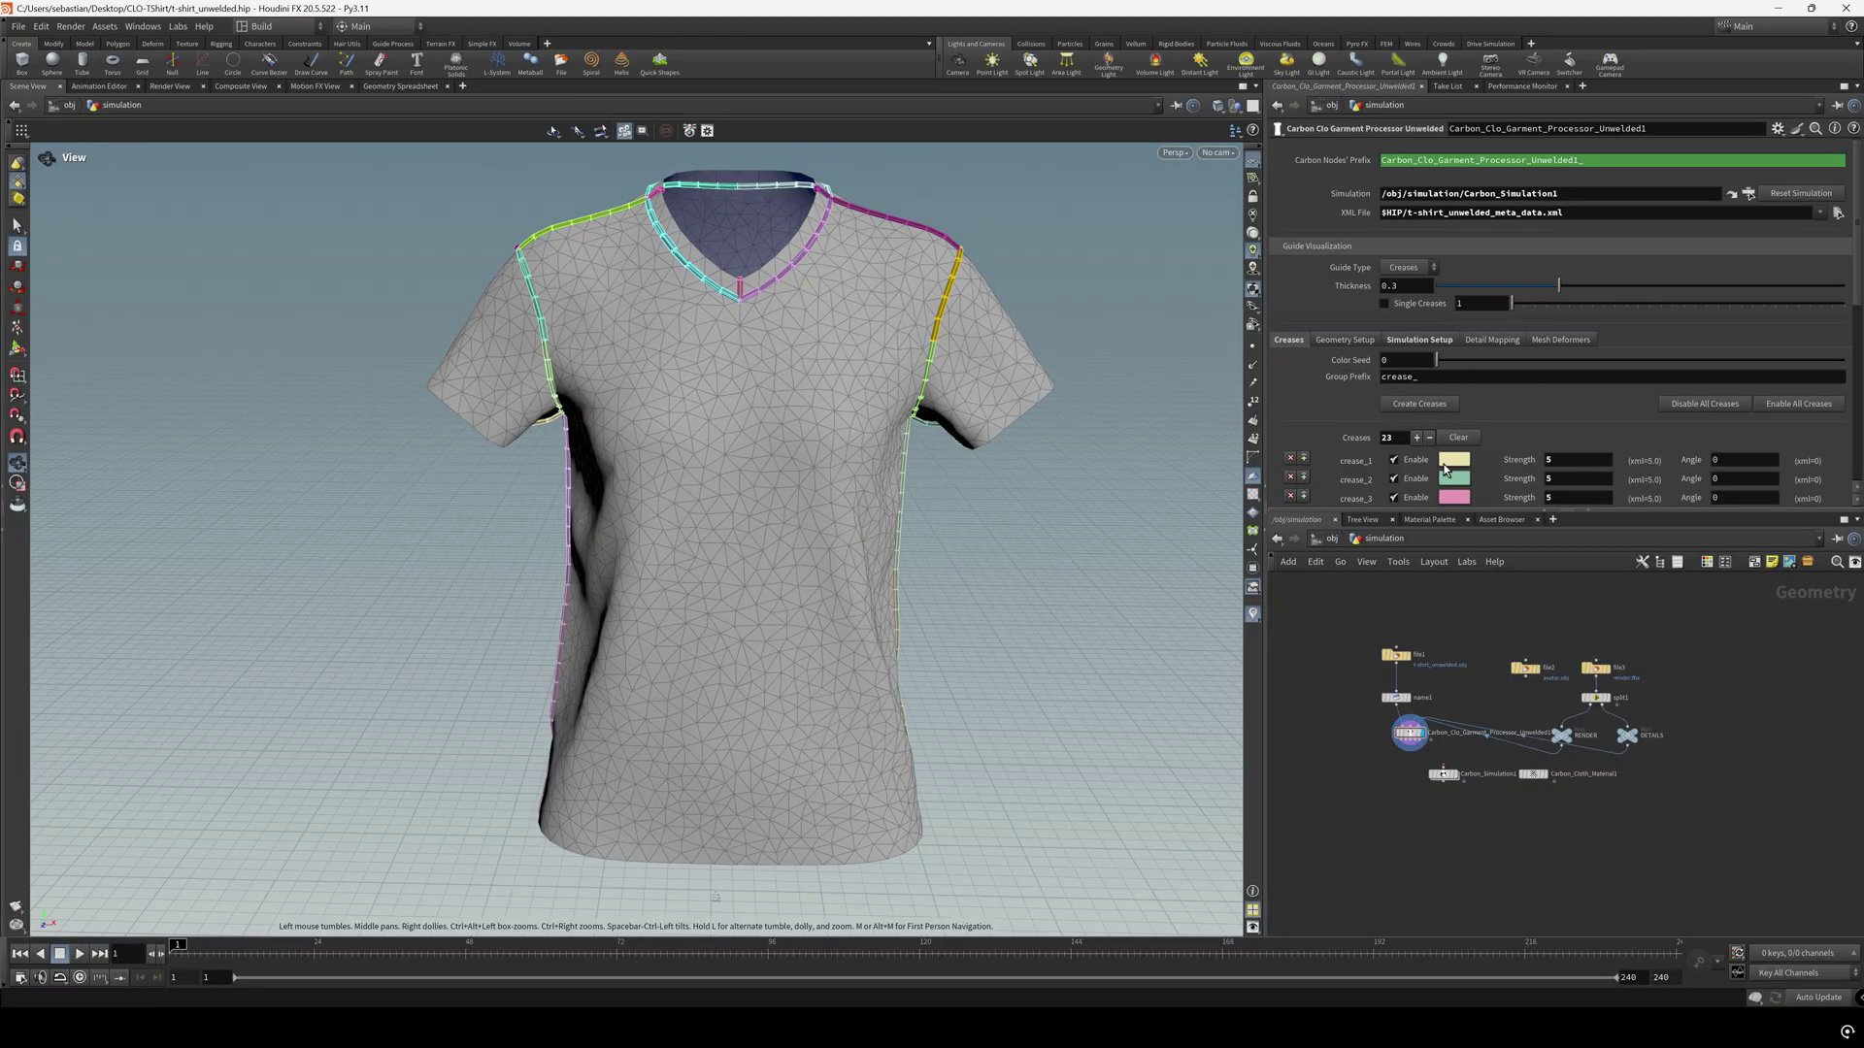
Try a crease Color Seed of 2.61, return it to 0, and leave the Group Prefix as crease_
scroll(1471, 447, down, 1)
drag(1455, 303, 1543, 305)
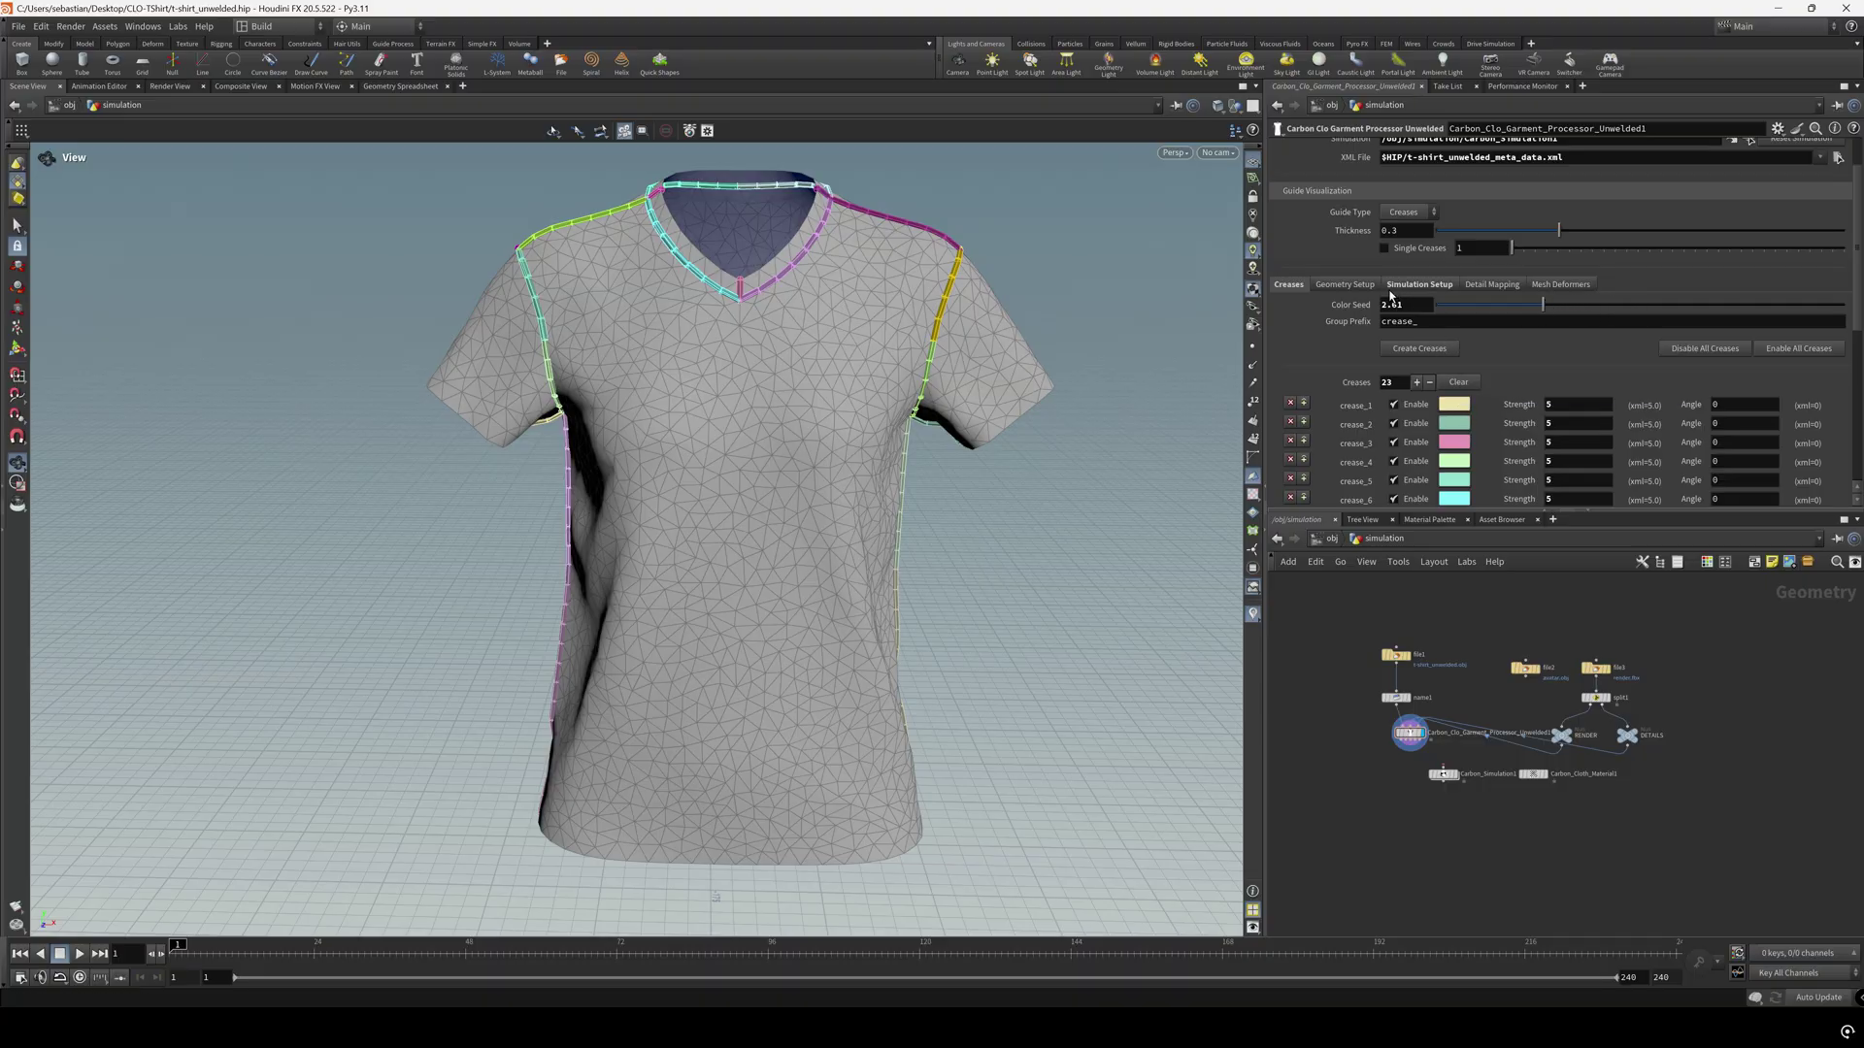
drag(1543, 305, 1276, 321)
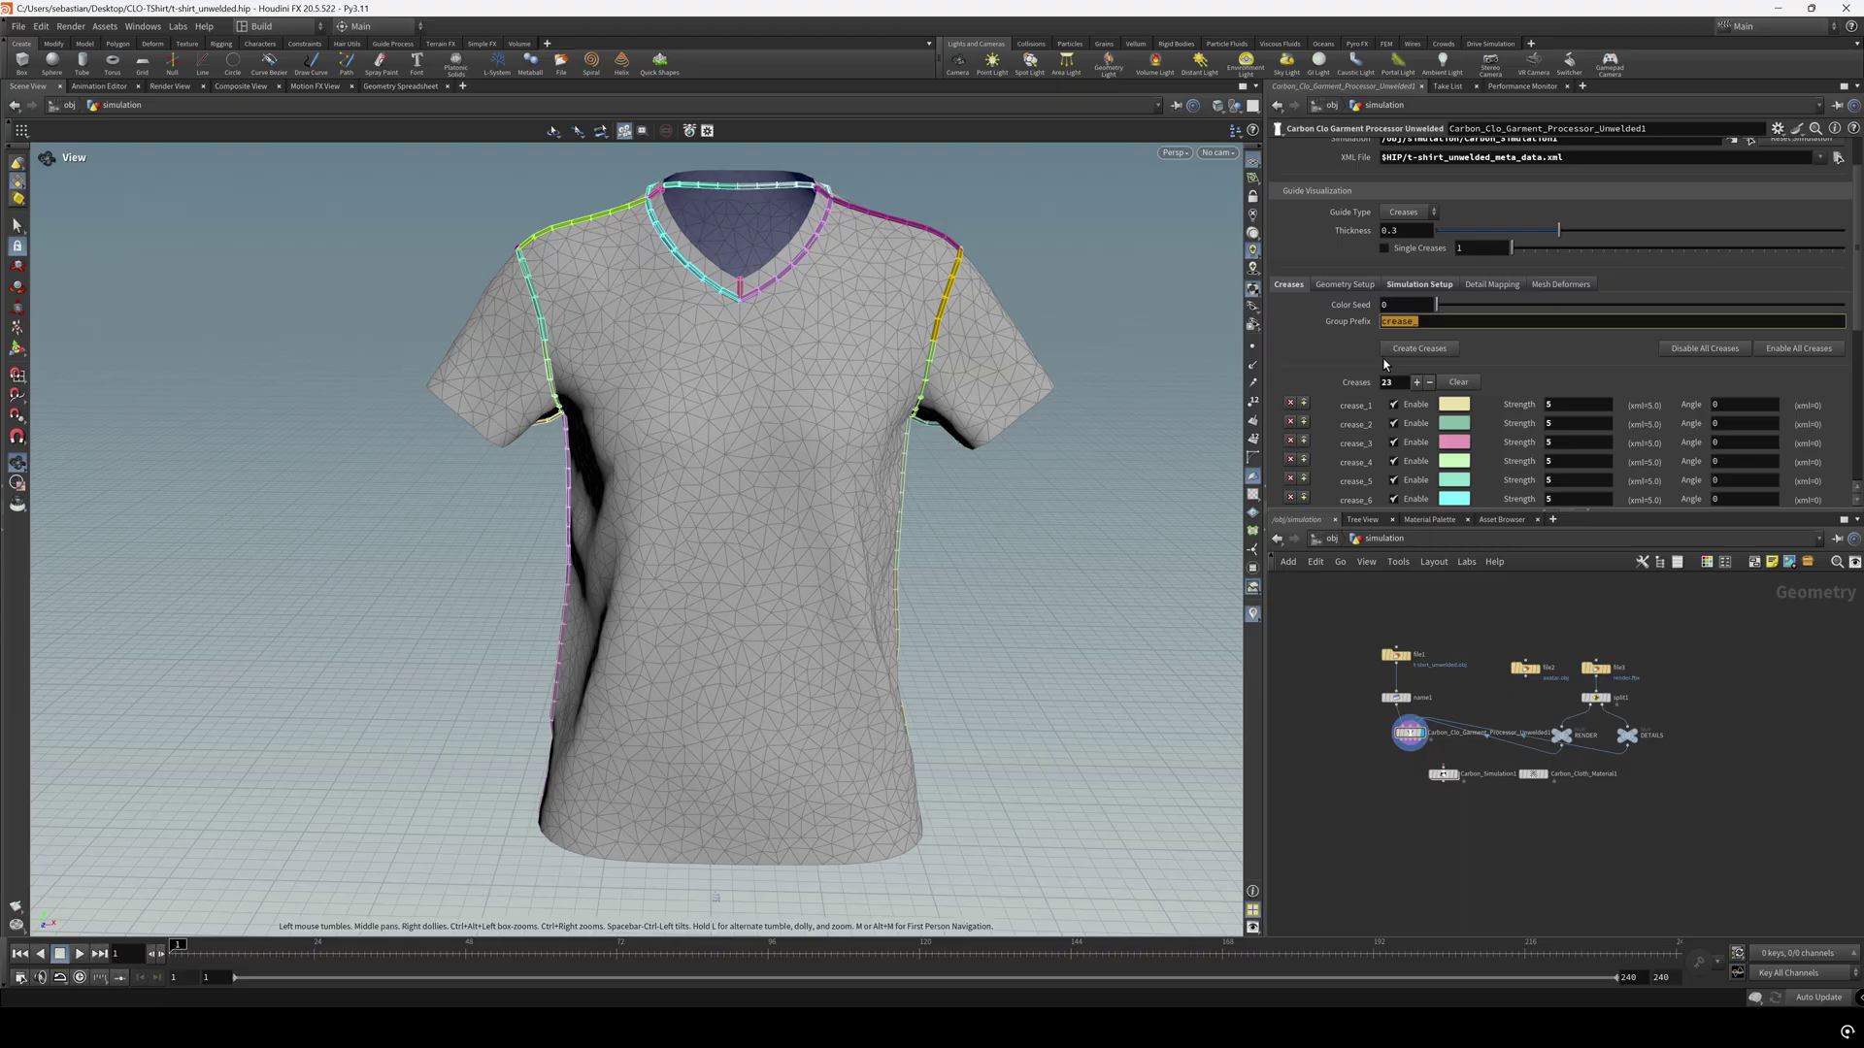
click(1464, 337)
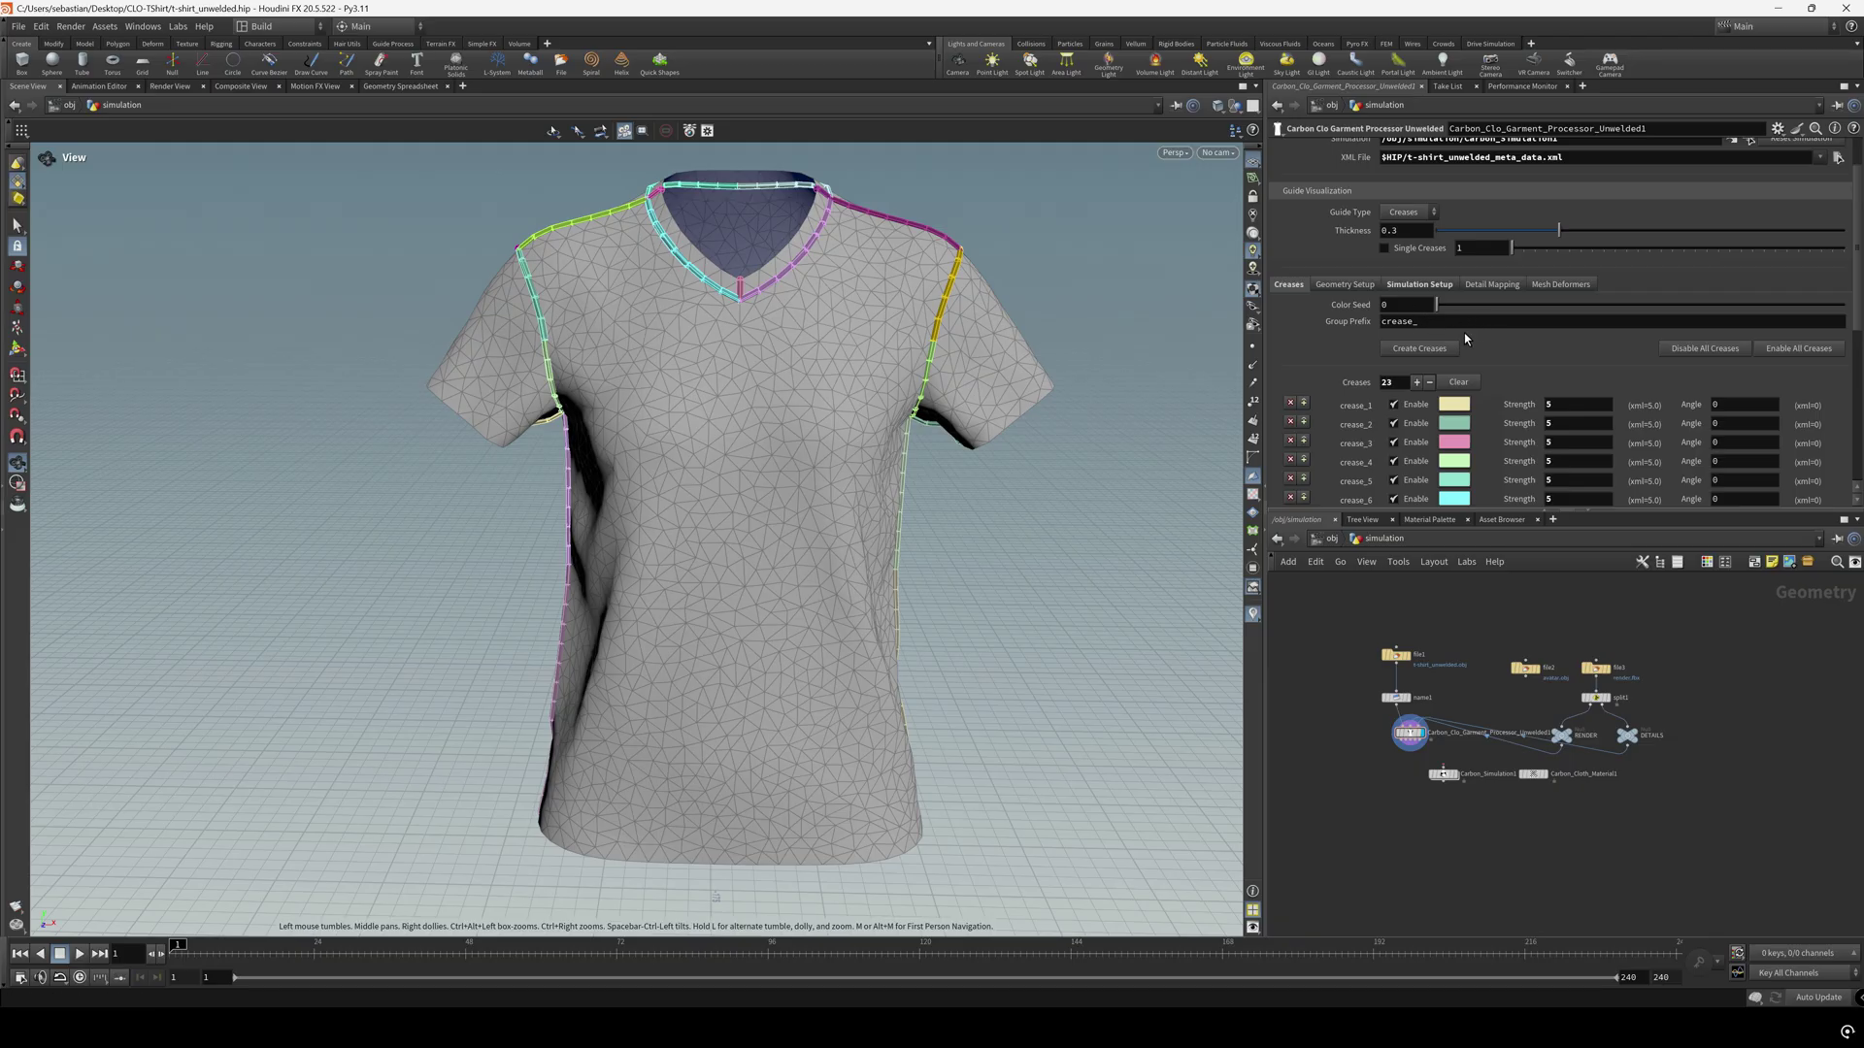
Try switching crease_1 off and giving it an angle of 35, restoring its enabled state and angle of 0
scroll(1520, 320, down, 4)
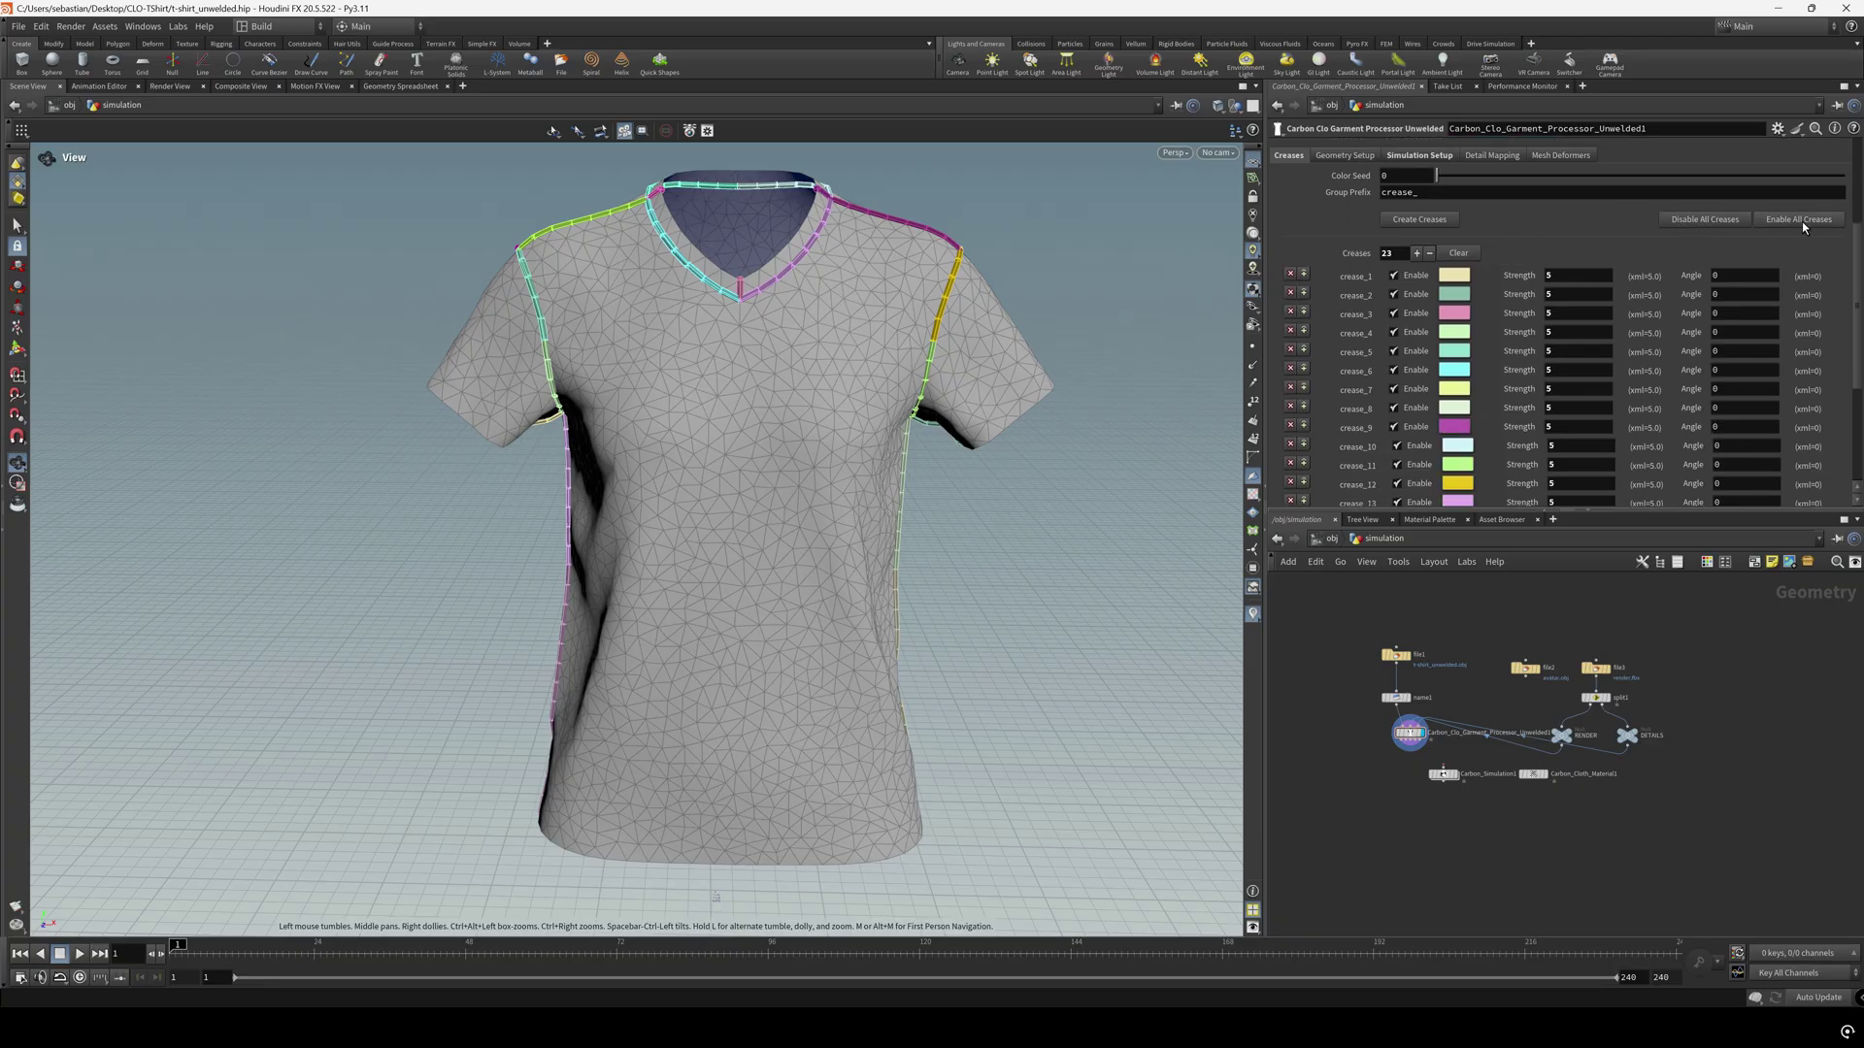
click(1396, 276)
click(1395, 275)
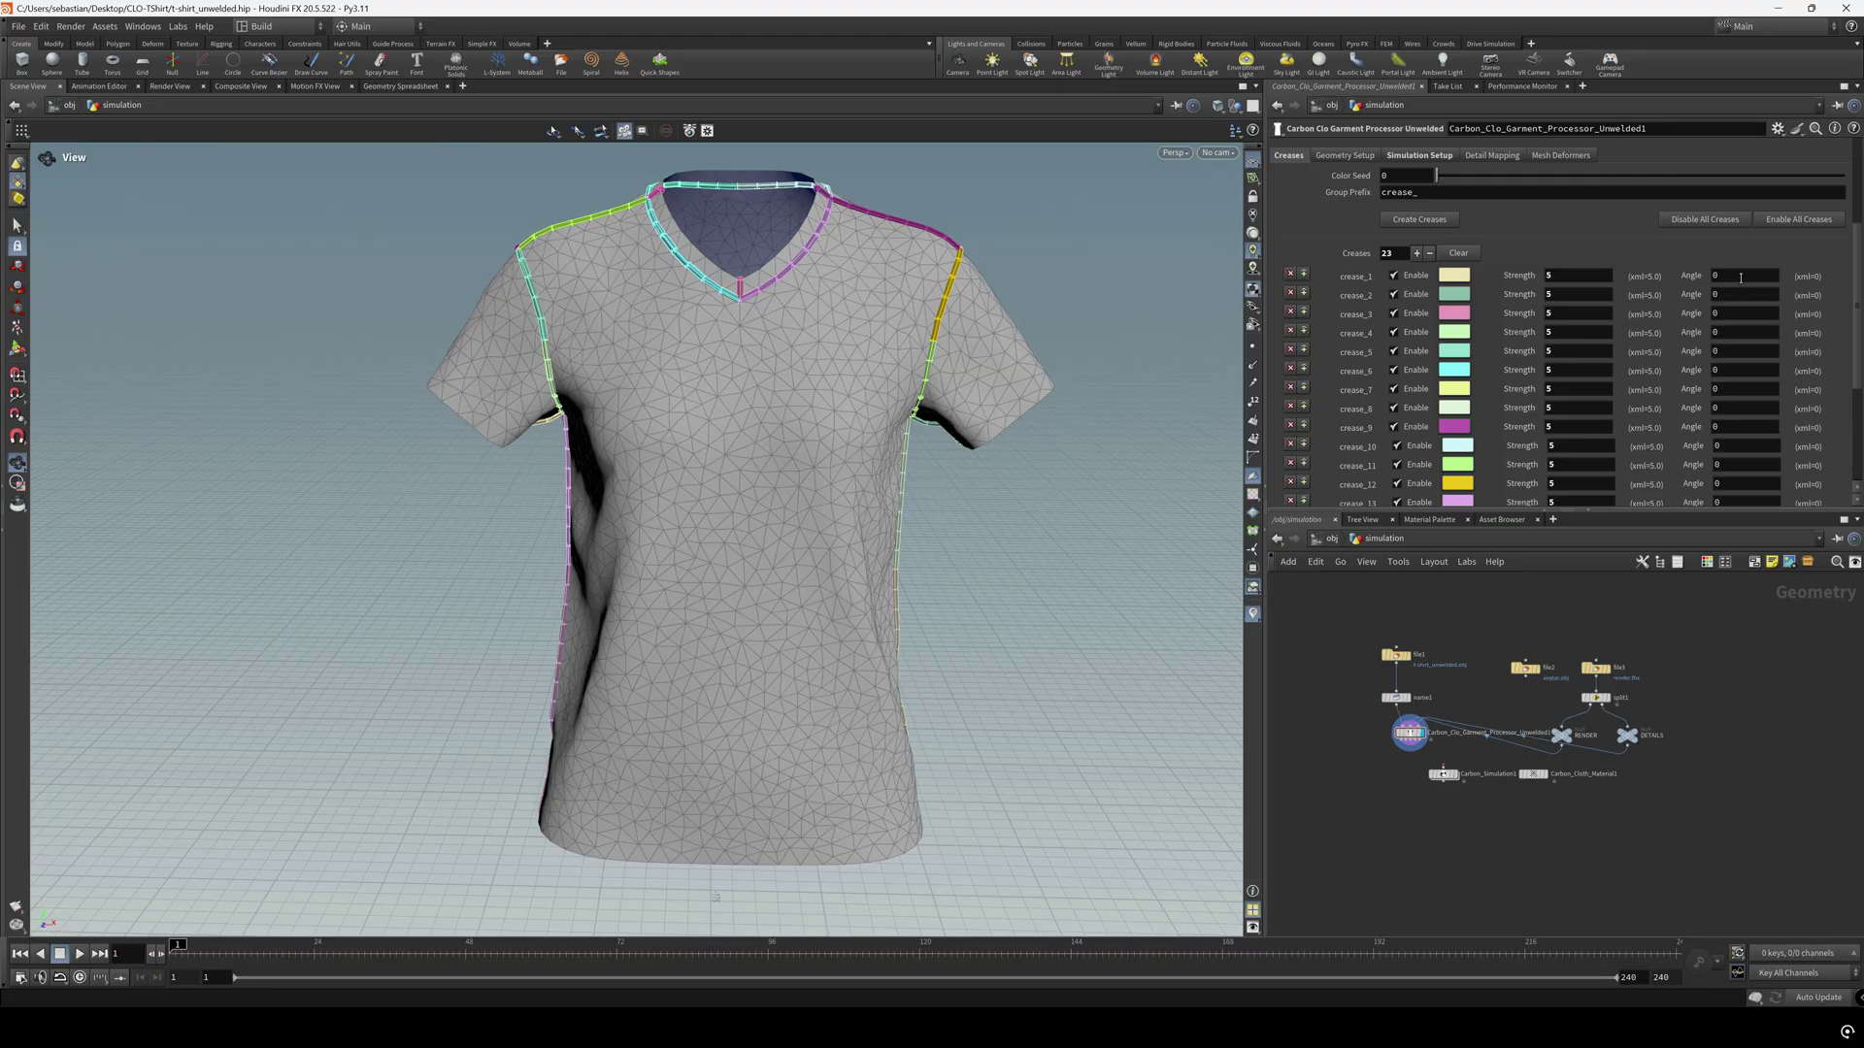
click(1712, 275)
text(35)
key(Return)
double_click(1765, 275)
key(Return)
Set crease_1's guide colour to pure red (FF0000) after trying blue and green, and close the Color Editor
click(1452, 277)
click(1400, 172)
drag(680, 407, 533, 442)
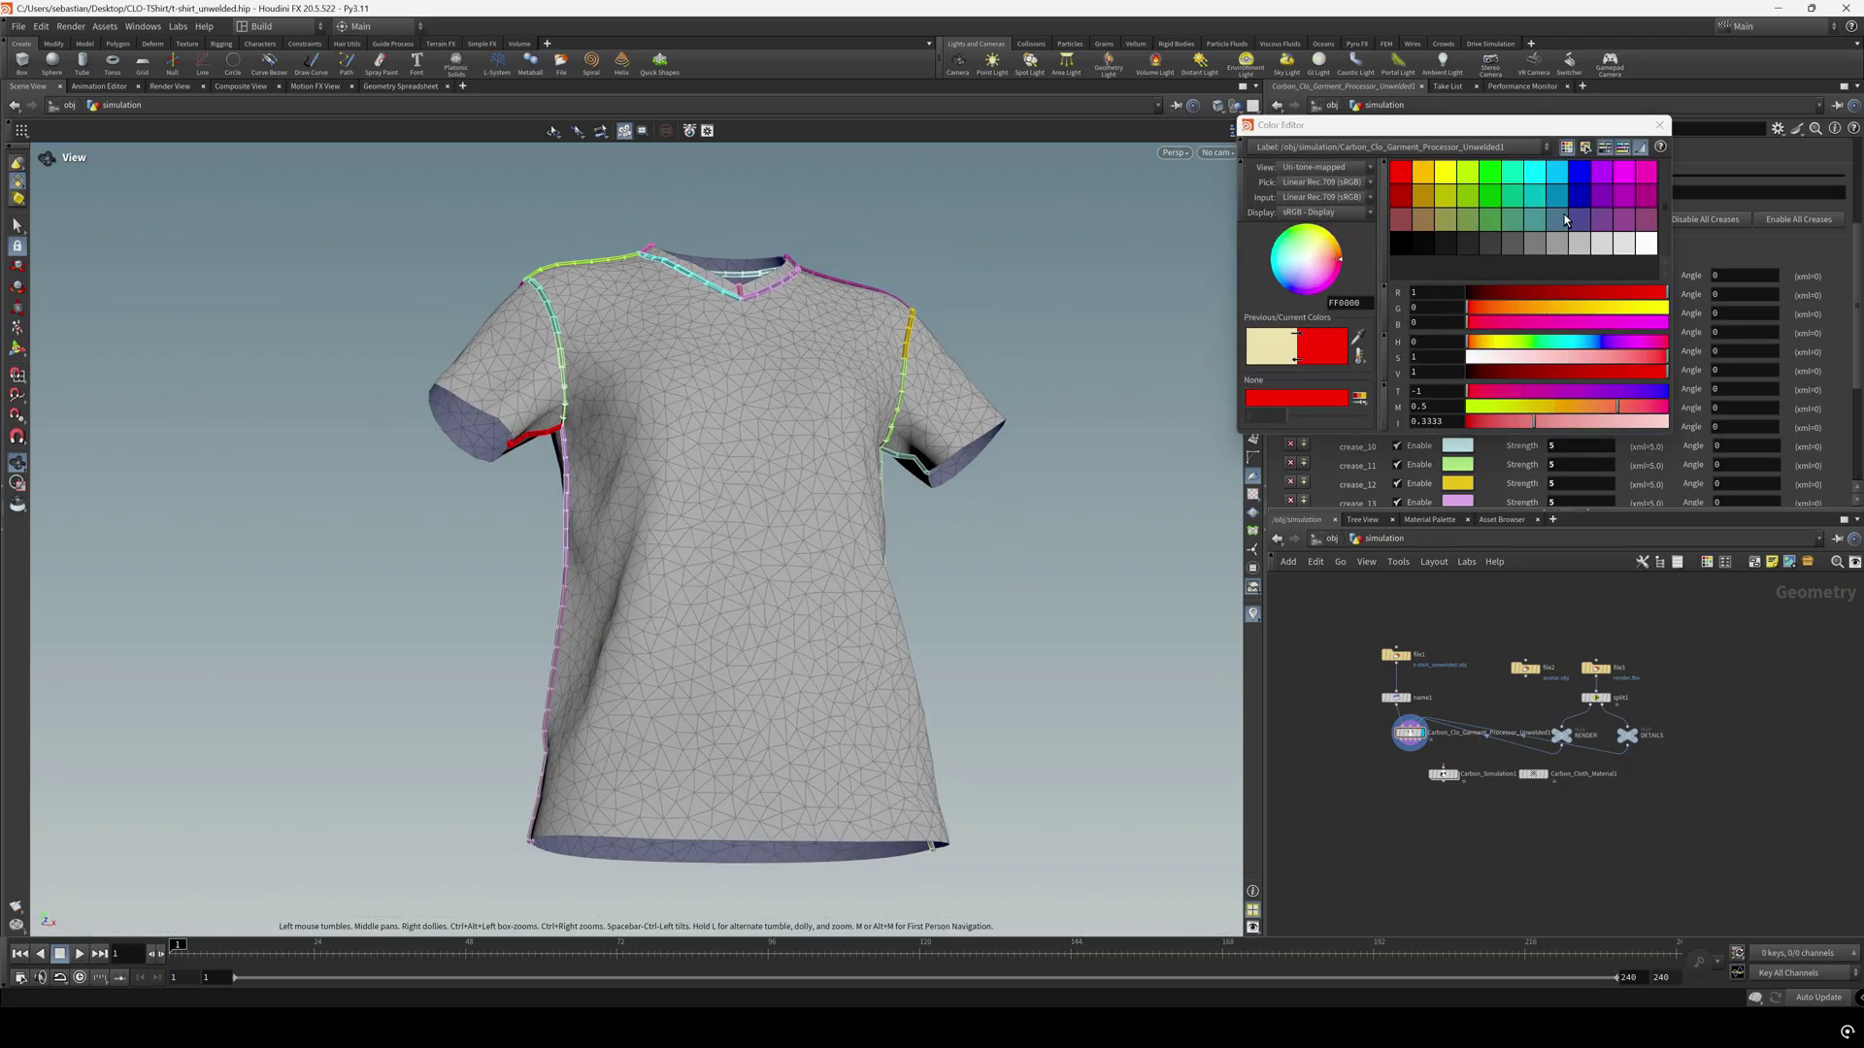
click(1580, 172)
click(1408, 171)
click(1490, 172)
click(1404, 174)
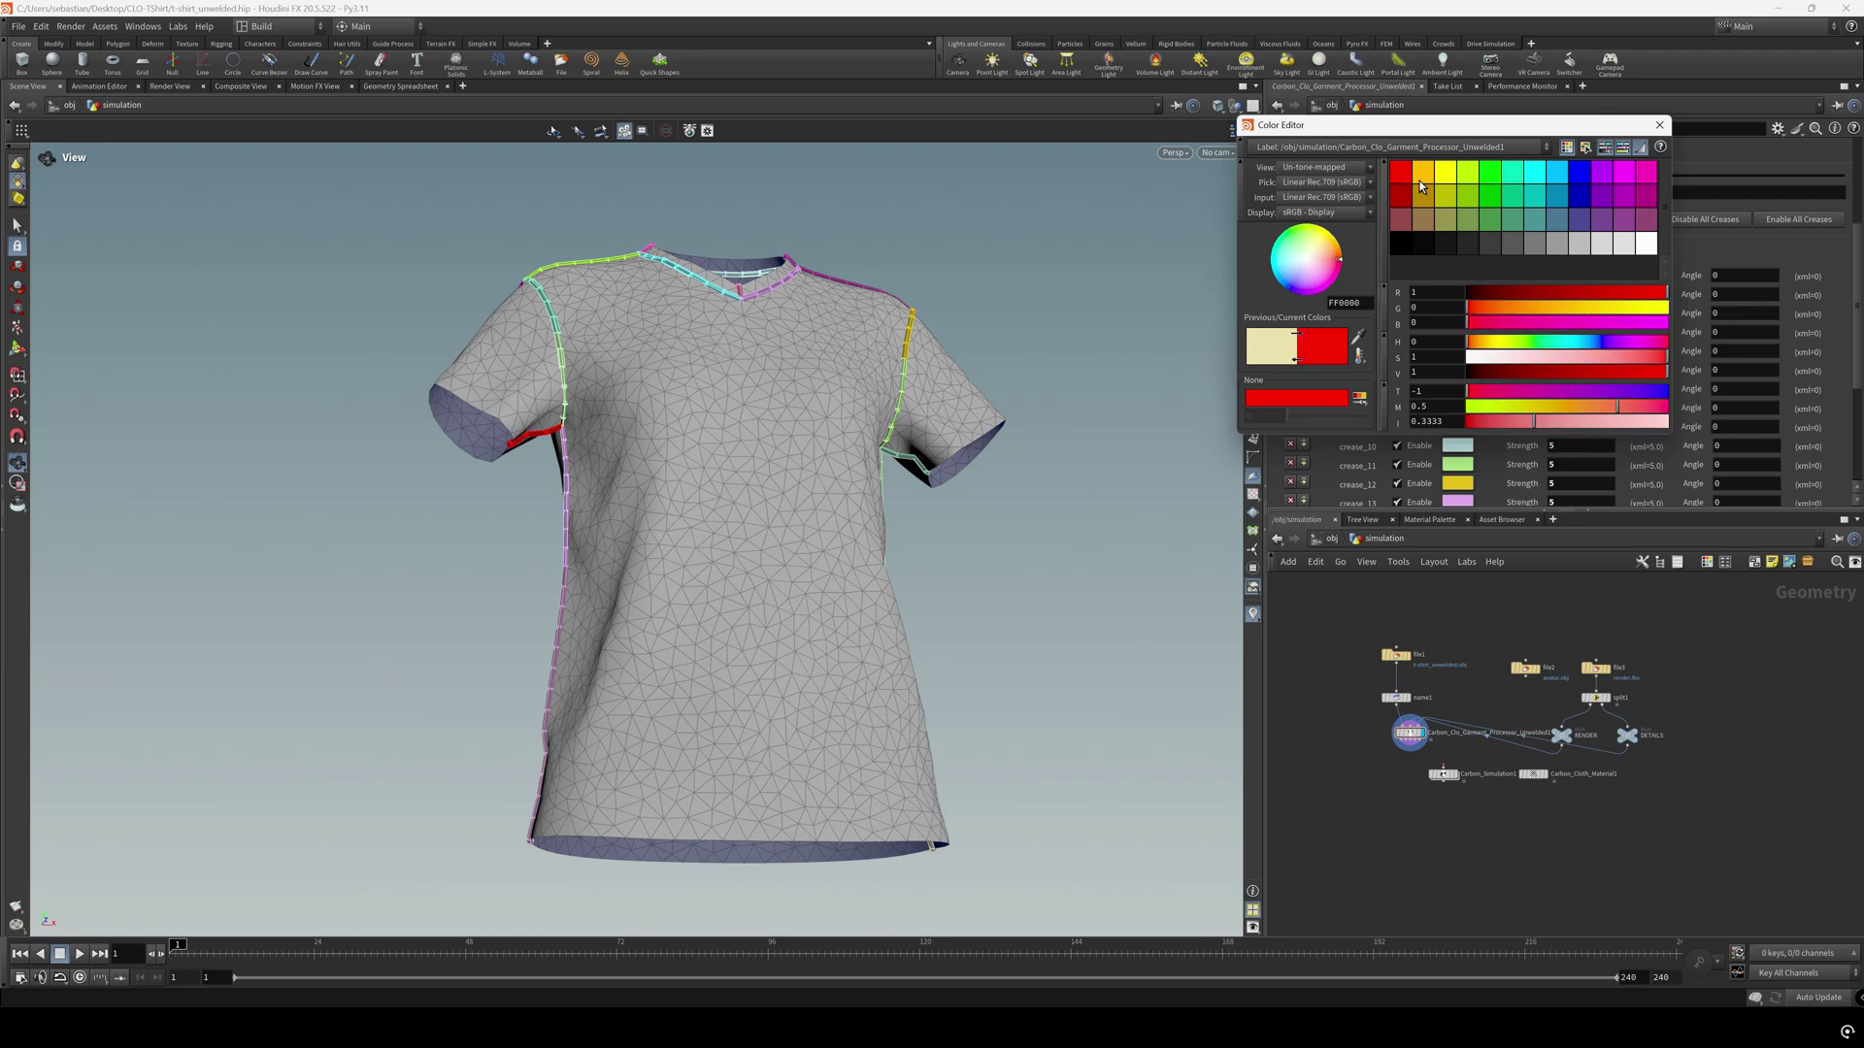
click(1659, 124)
List the T-shirt's geometry groups in the viewport and enlarge the list to show all crease groups
drag(996, 296, 971, 388)
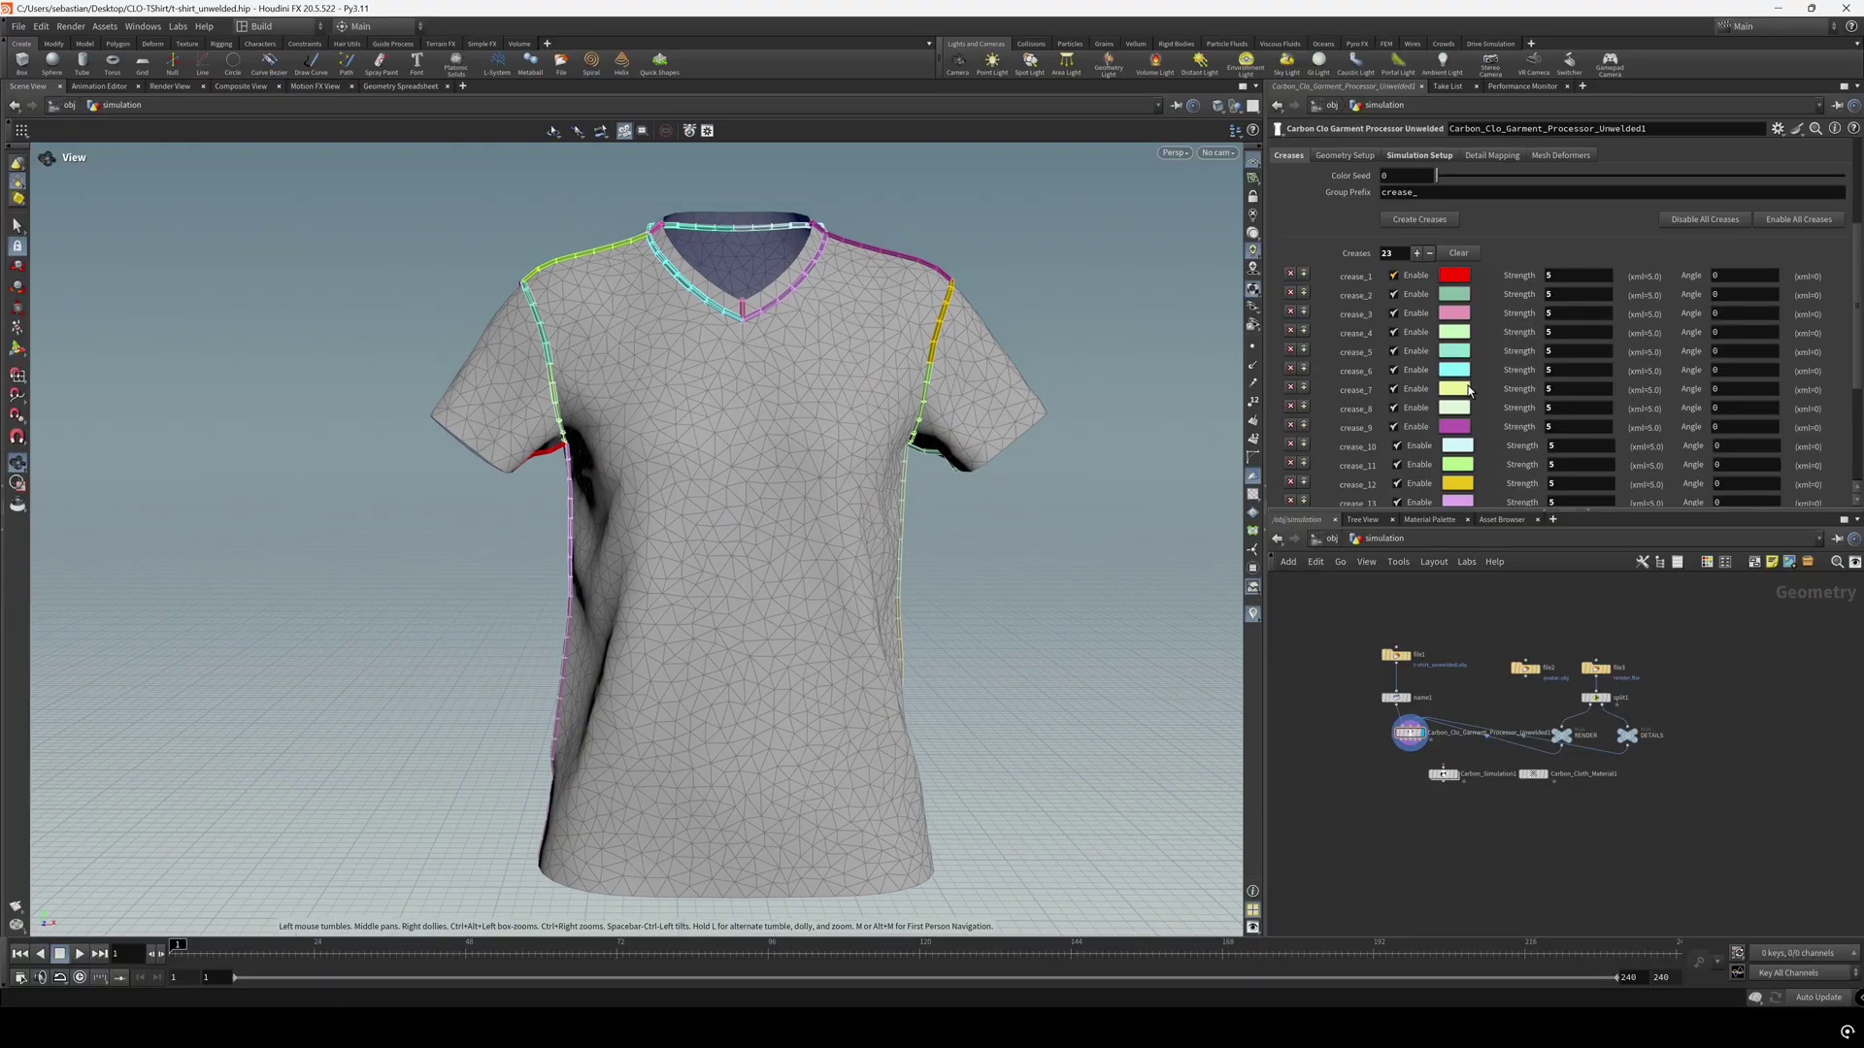
drag(1003, 411, 1068, 388)
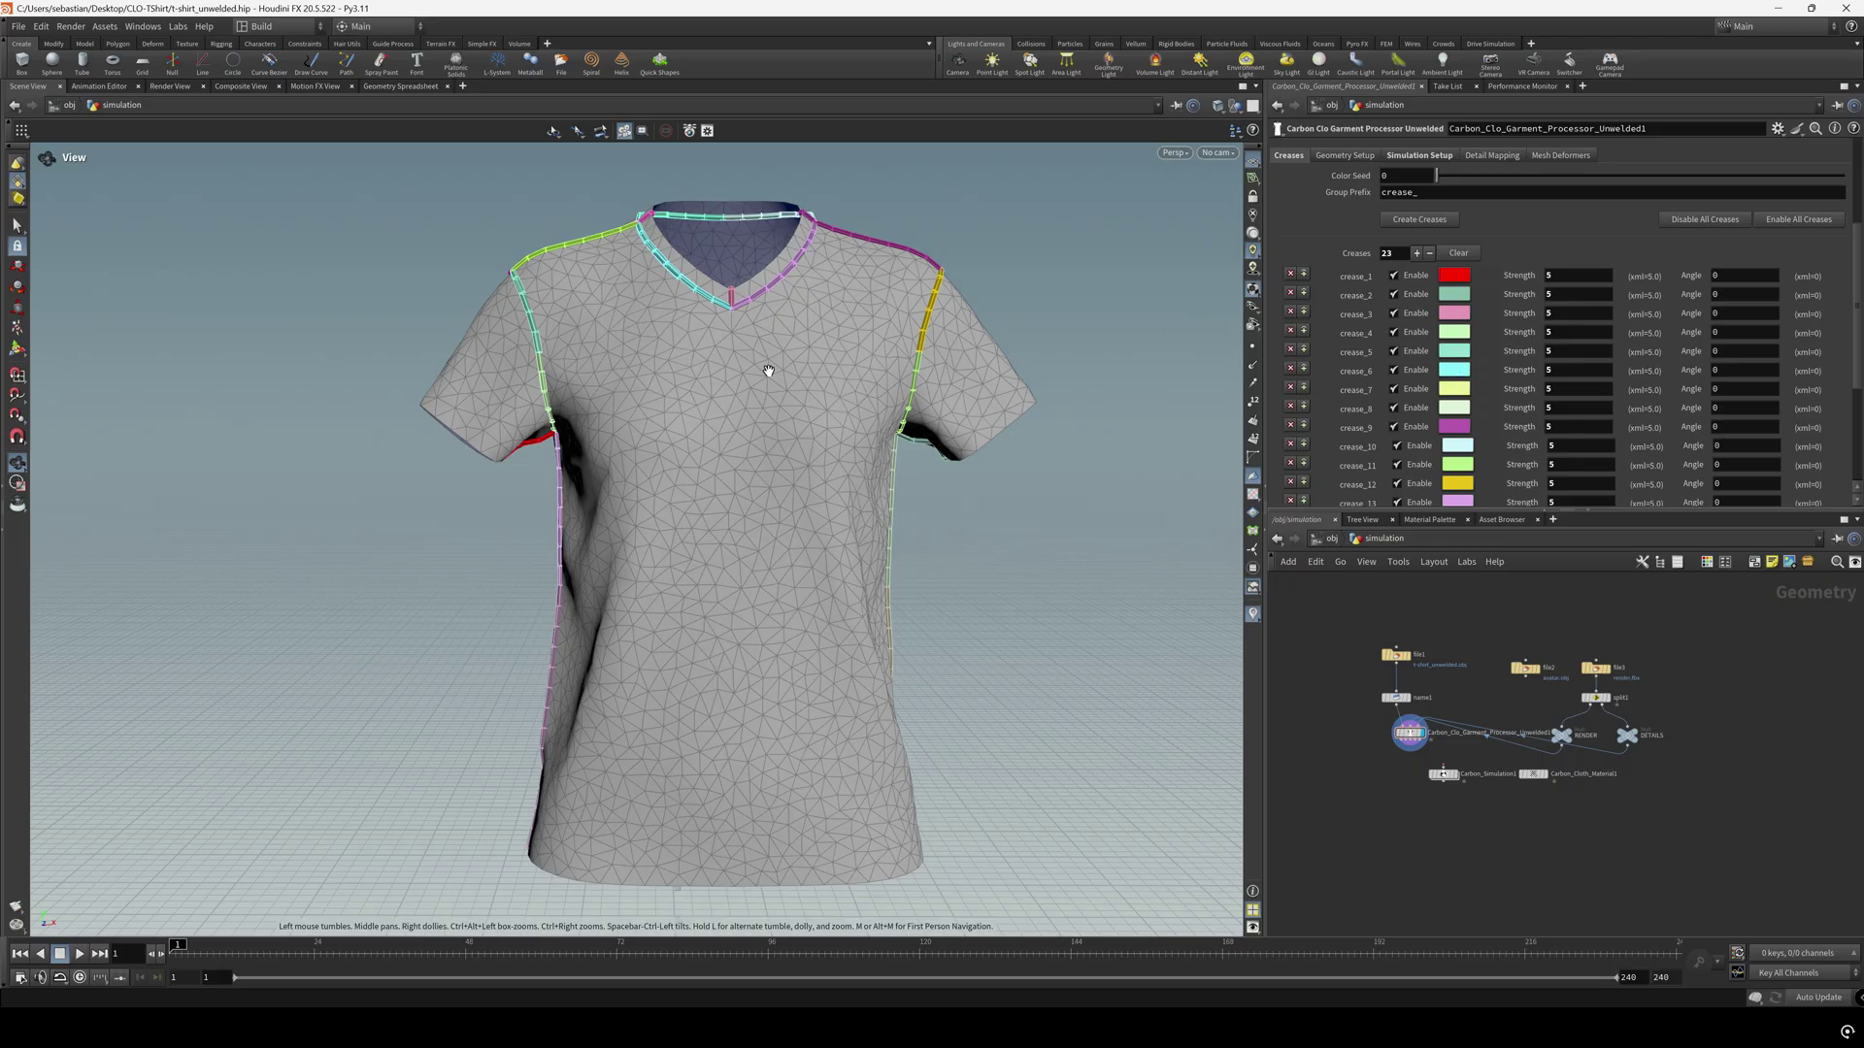
drag(774, 375, 769, 381)
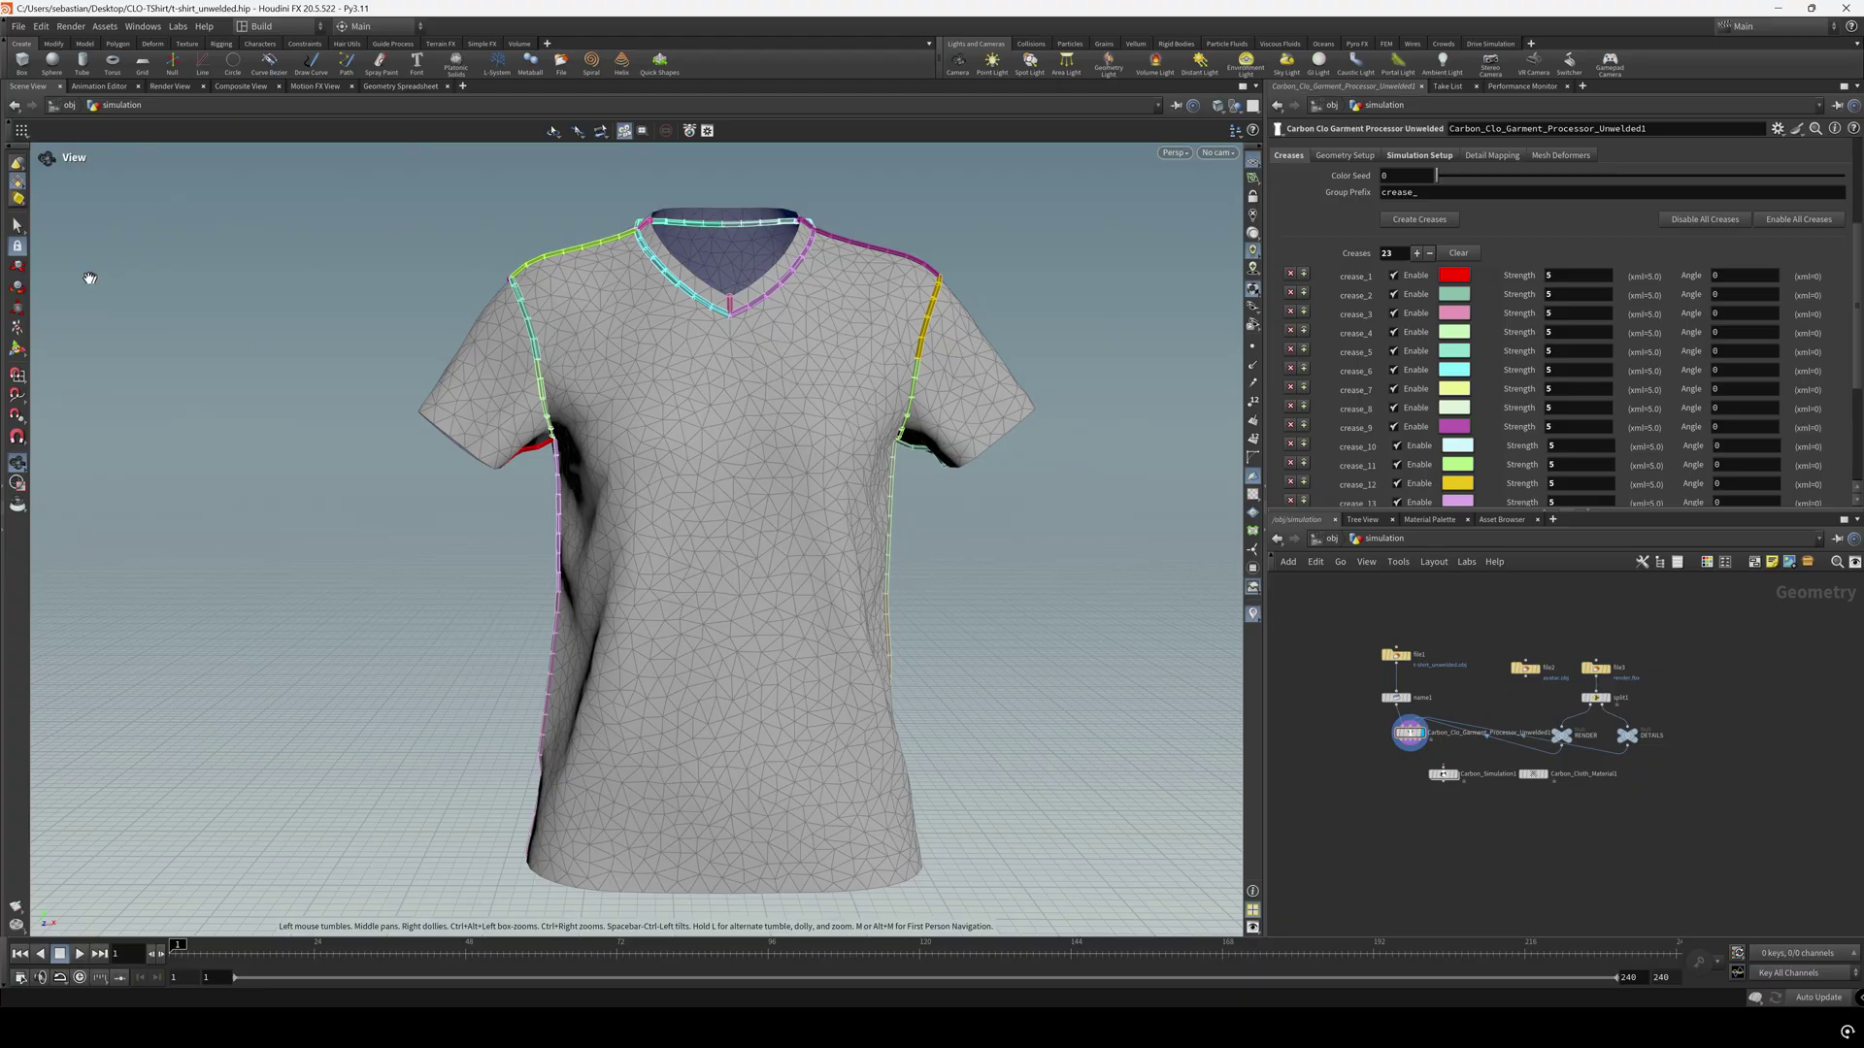
click(21, 234)
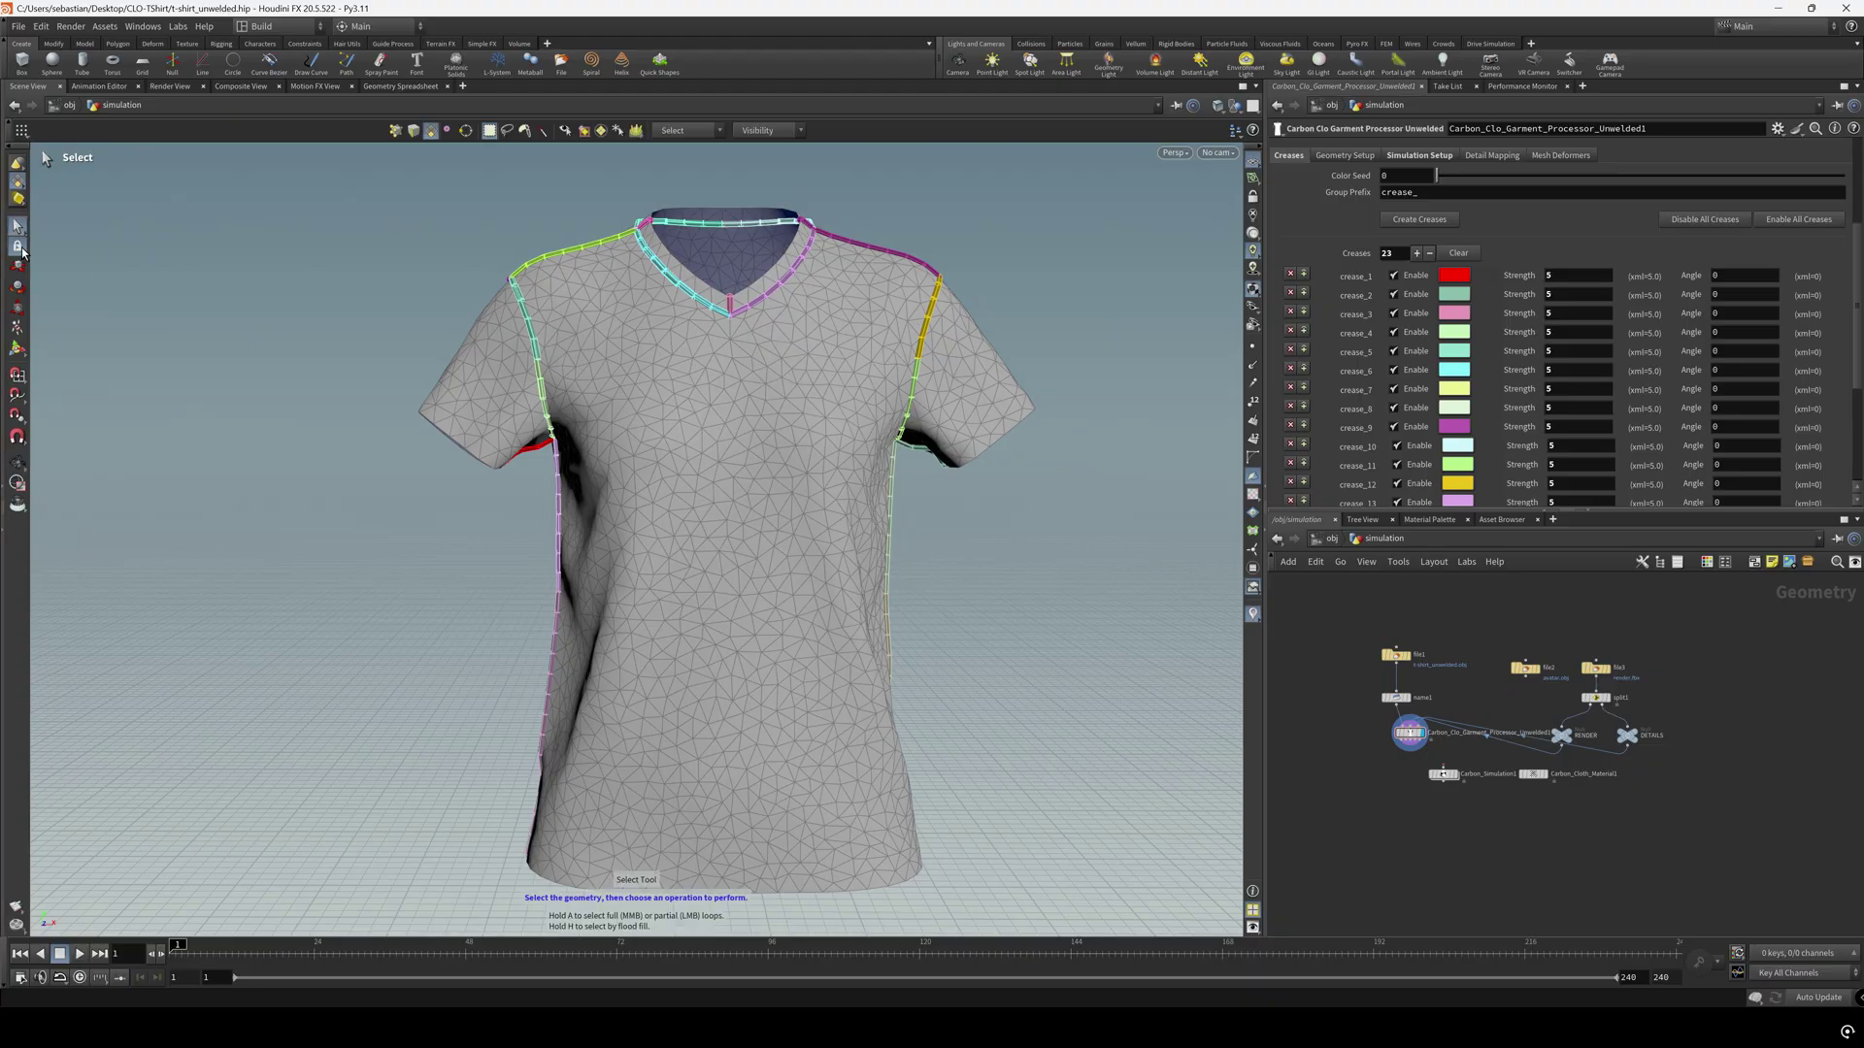
click(682, 131)
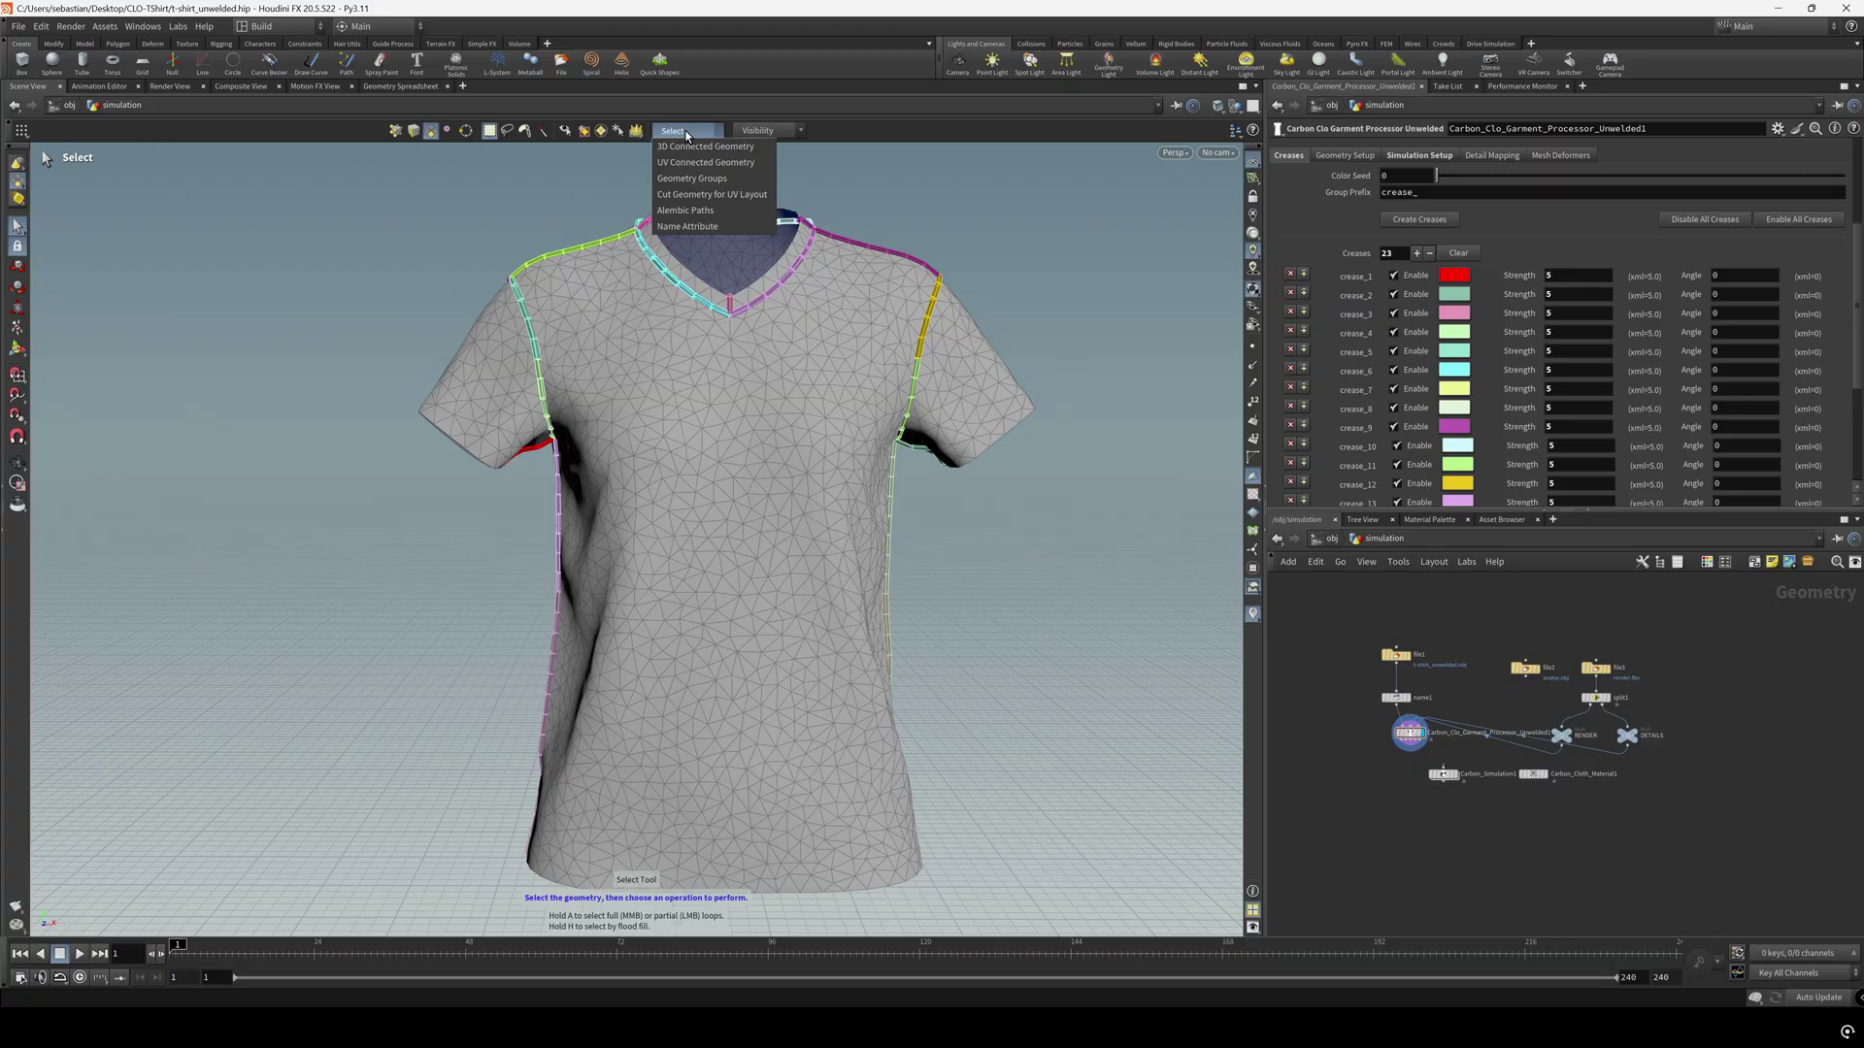
click(704, 177)
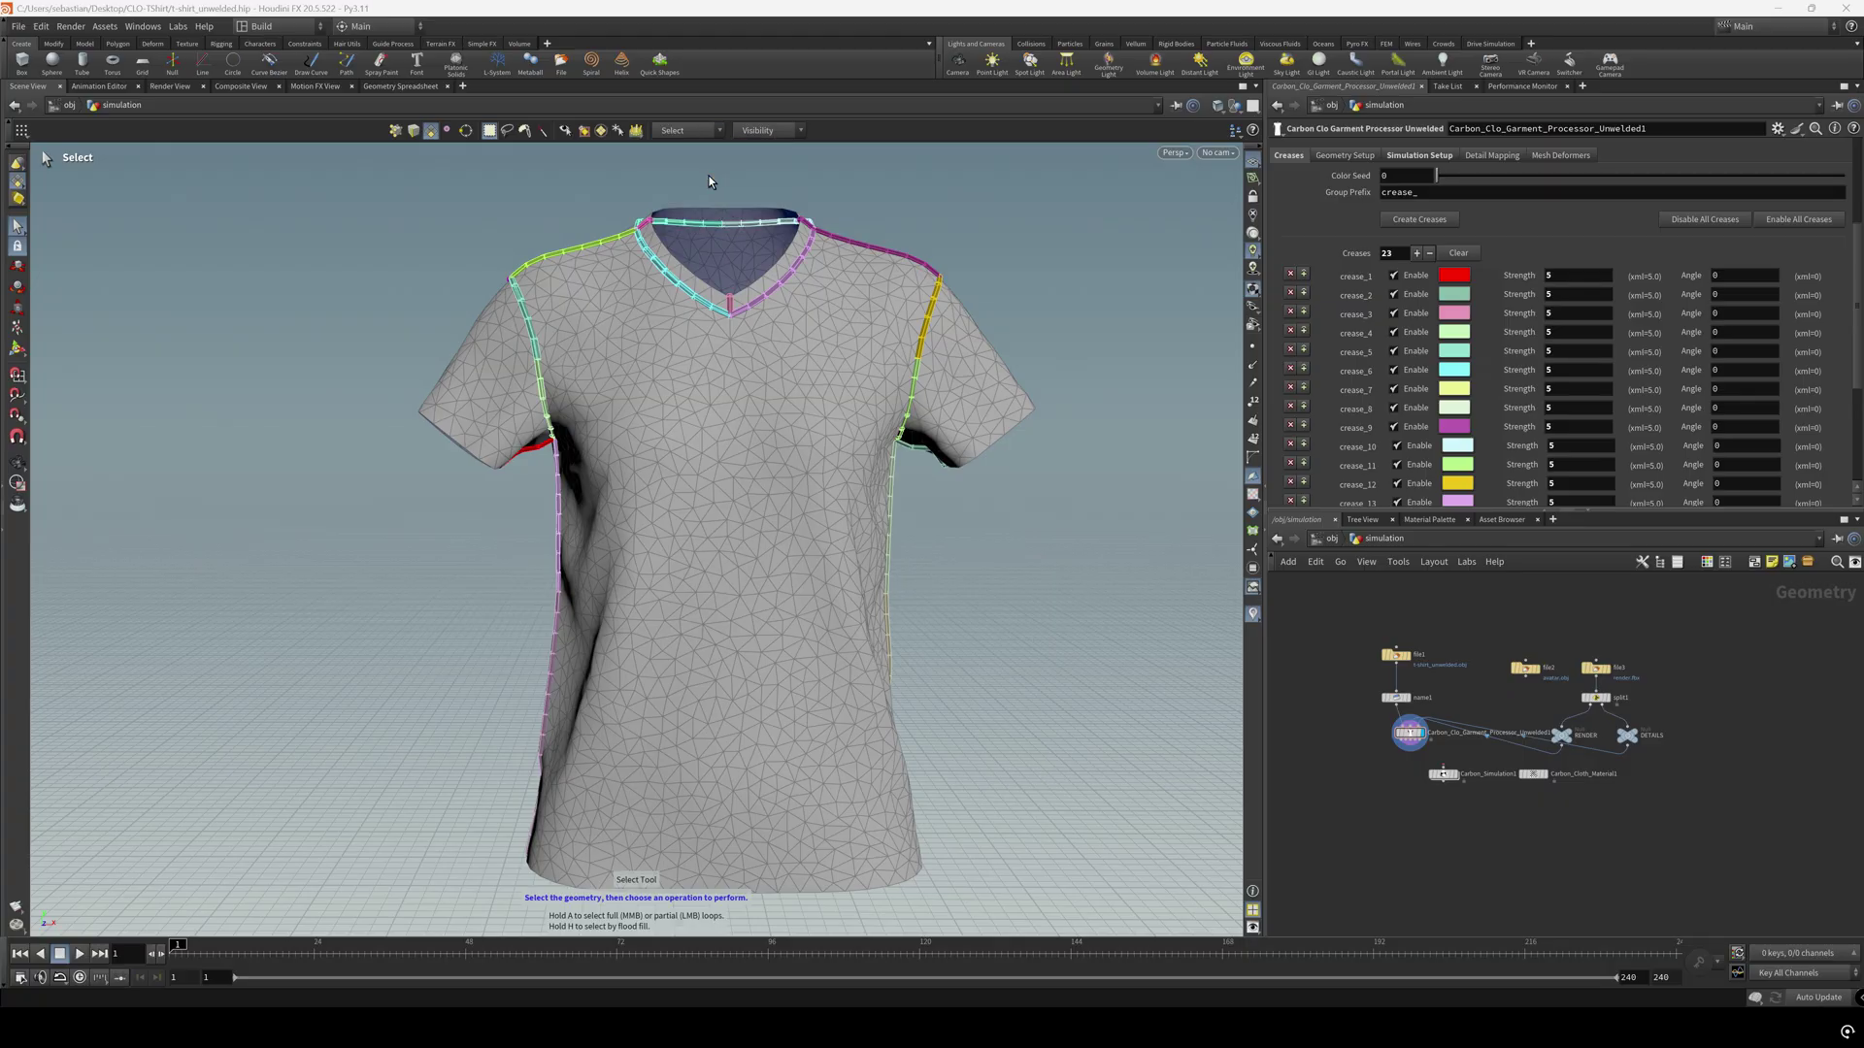
drag(1188, 328, 1188, 743)
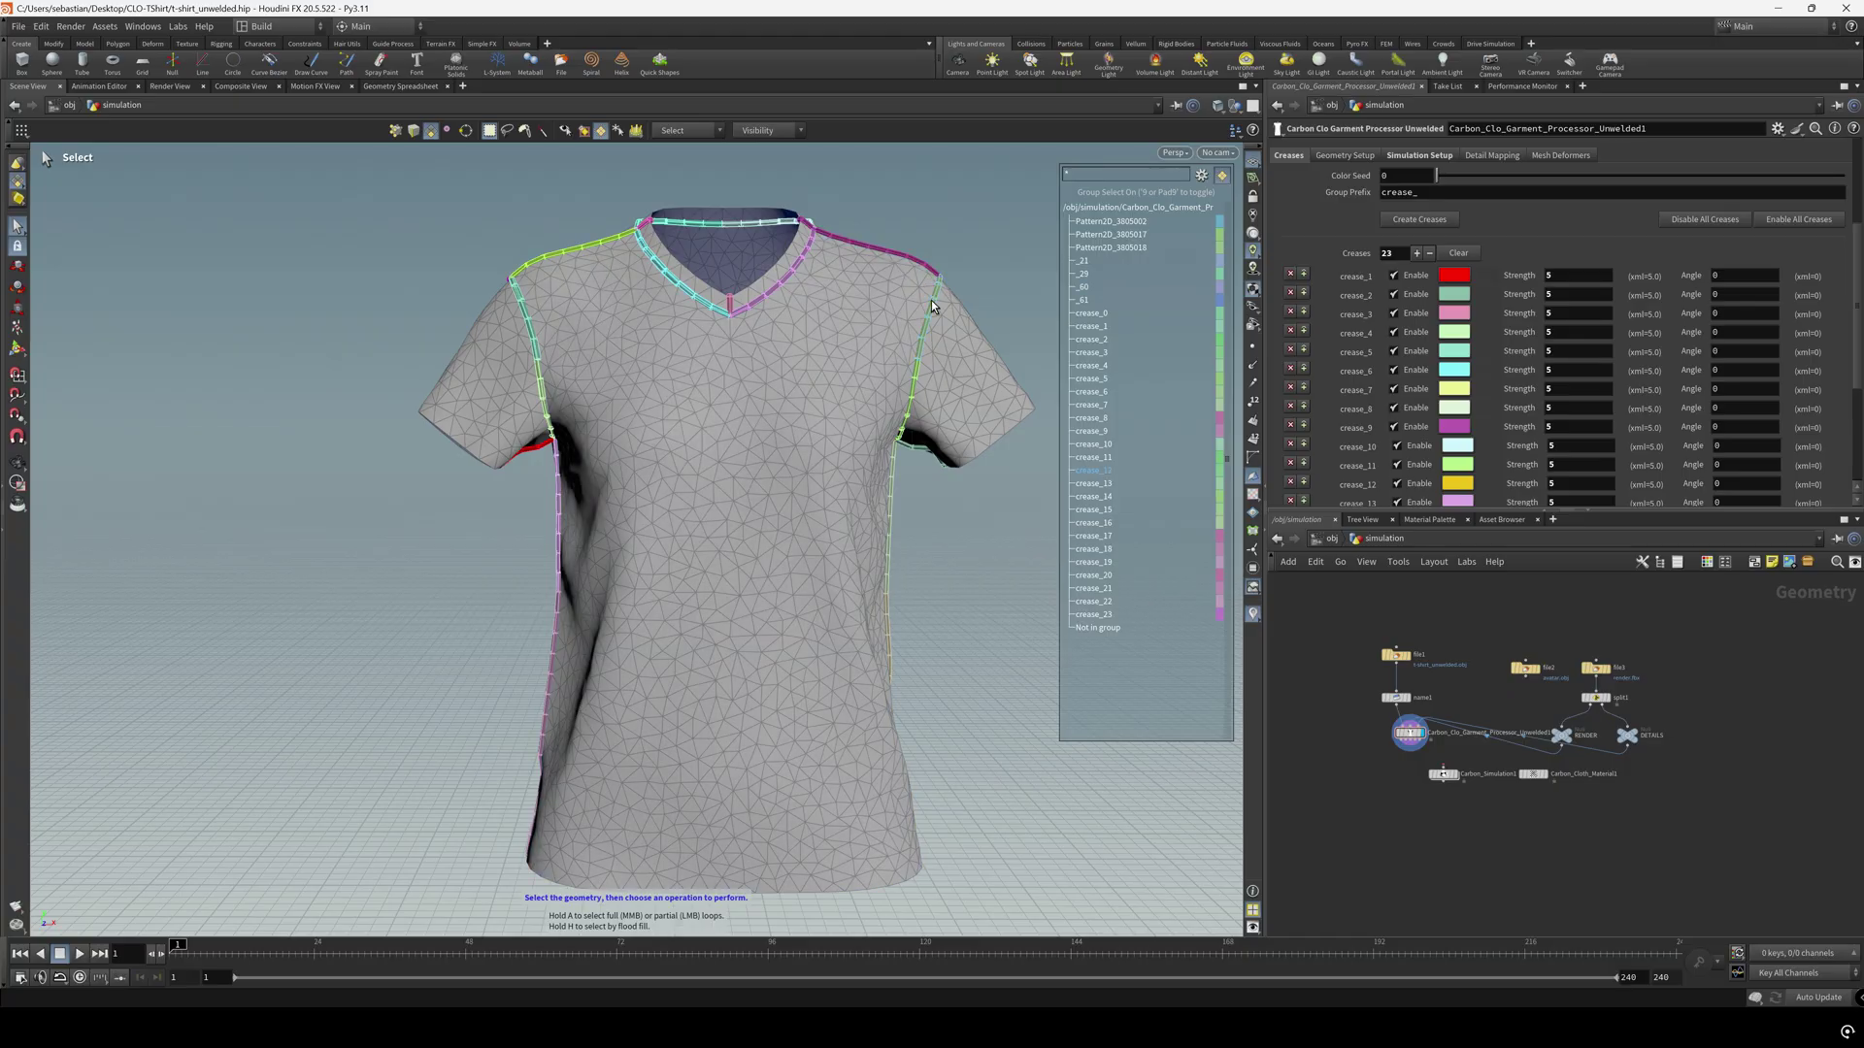
Compare the crease groups with the garment processor's crease entries, close the group list and return to the View tool
scroll(1388, 374, down, 1)
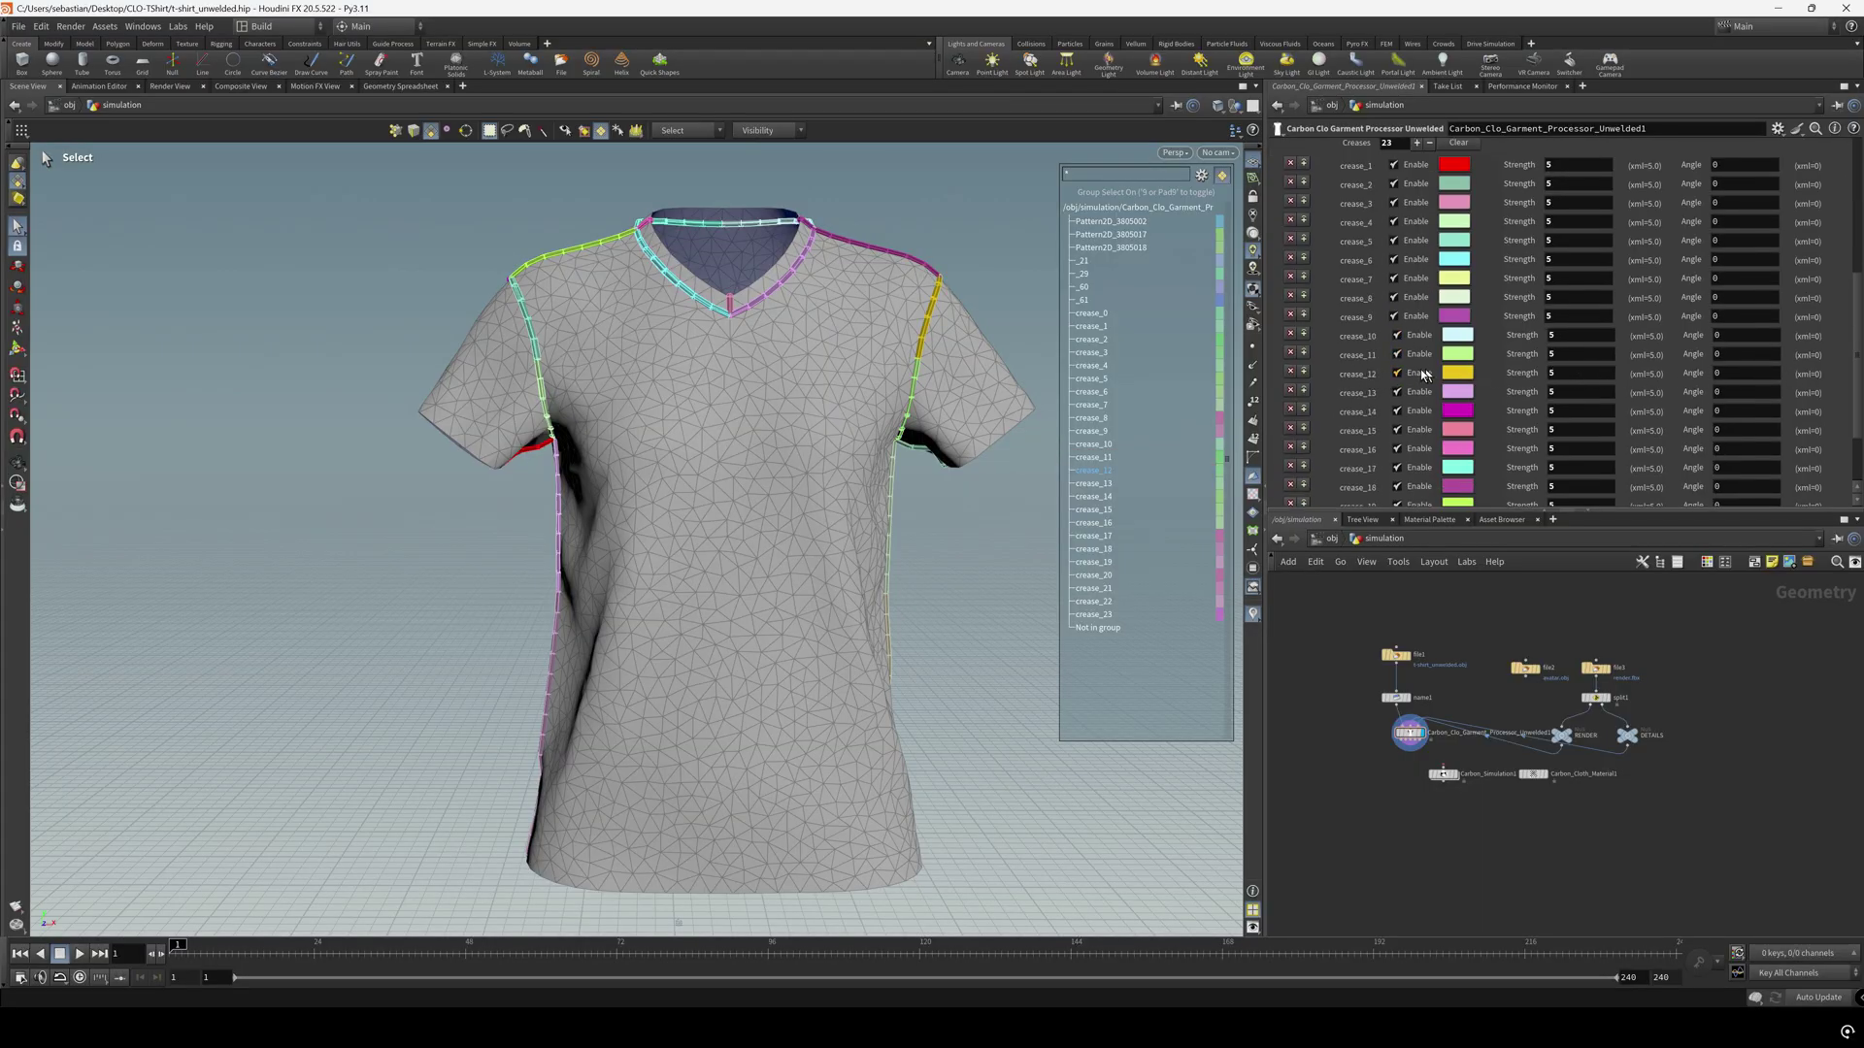
scroll(1647, 381, up, 5)
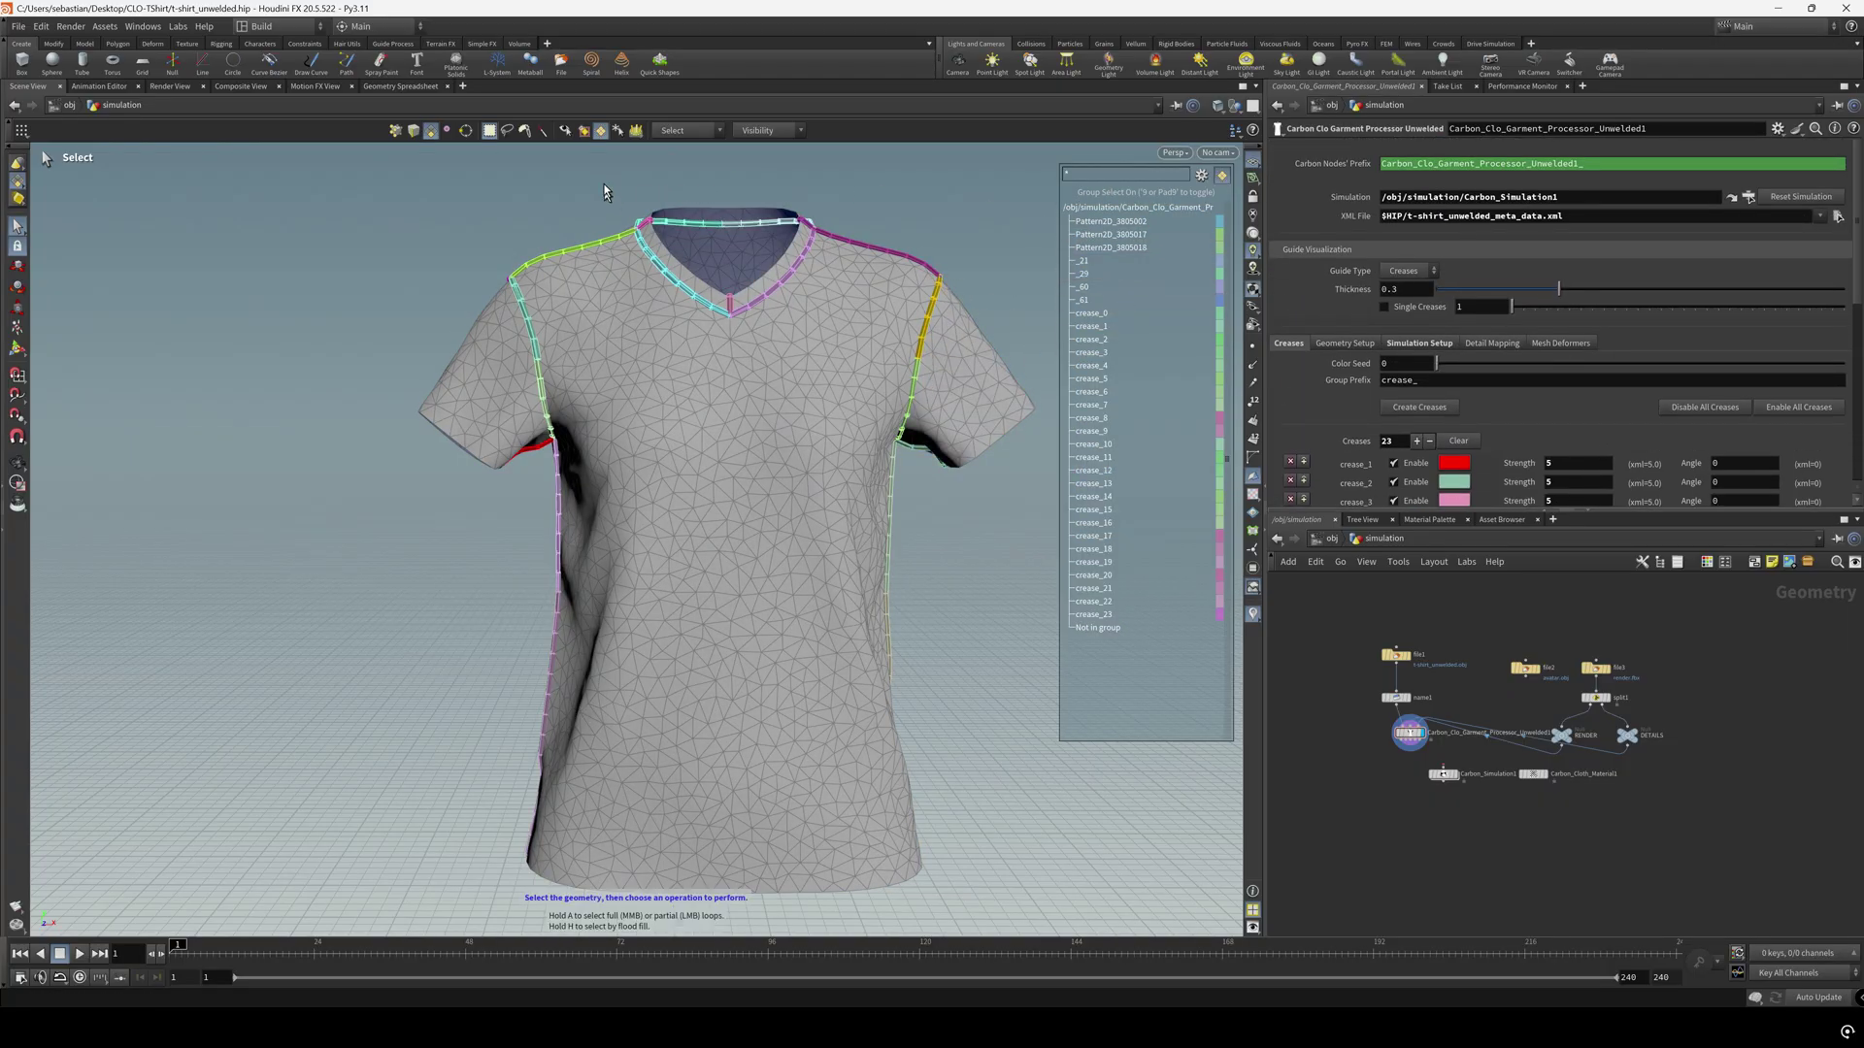
click(602, 131)
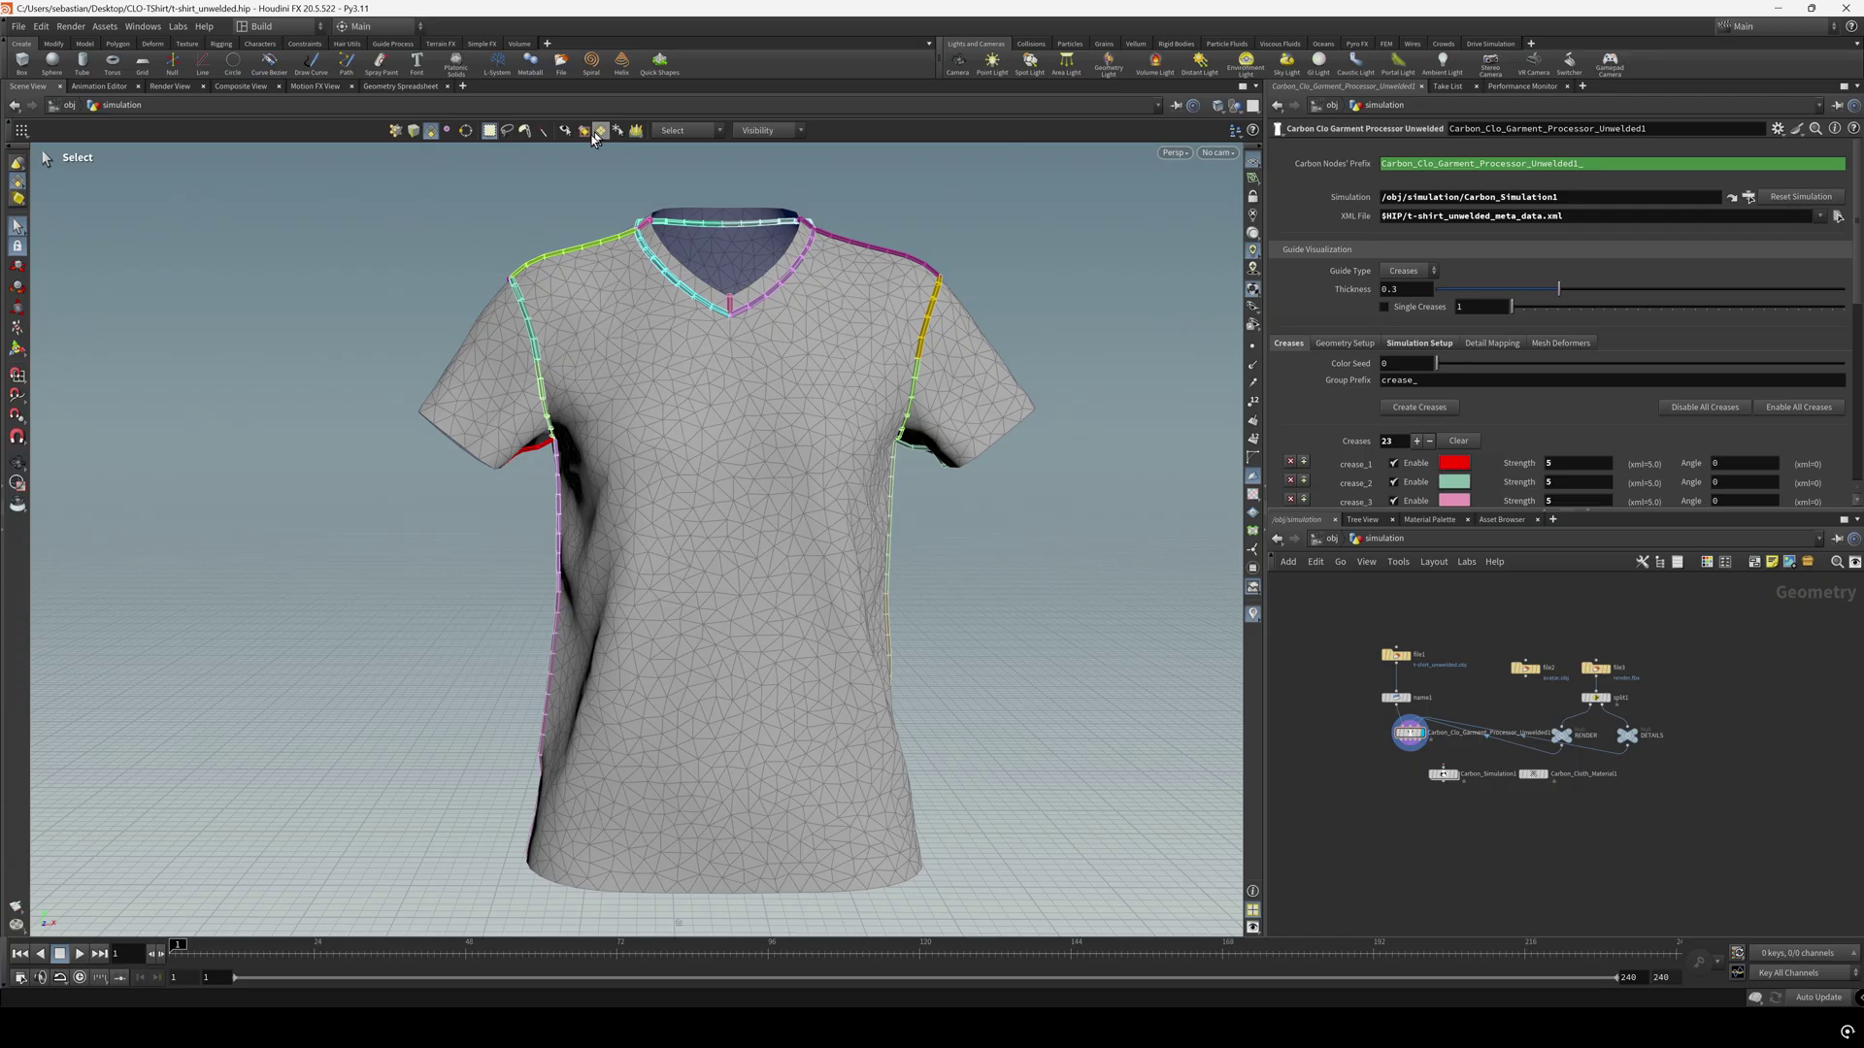
key(Escape)
mouse_move(854, 347)
mouse_down()
mouse_move(898, 400)
mouse_move(842, 373)
mouse_up()
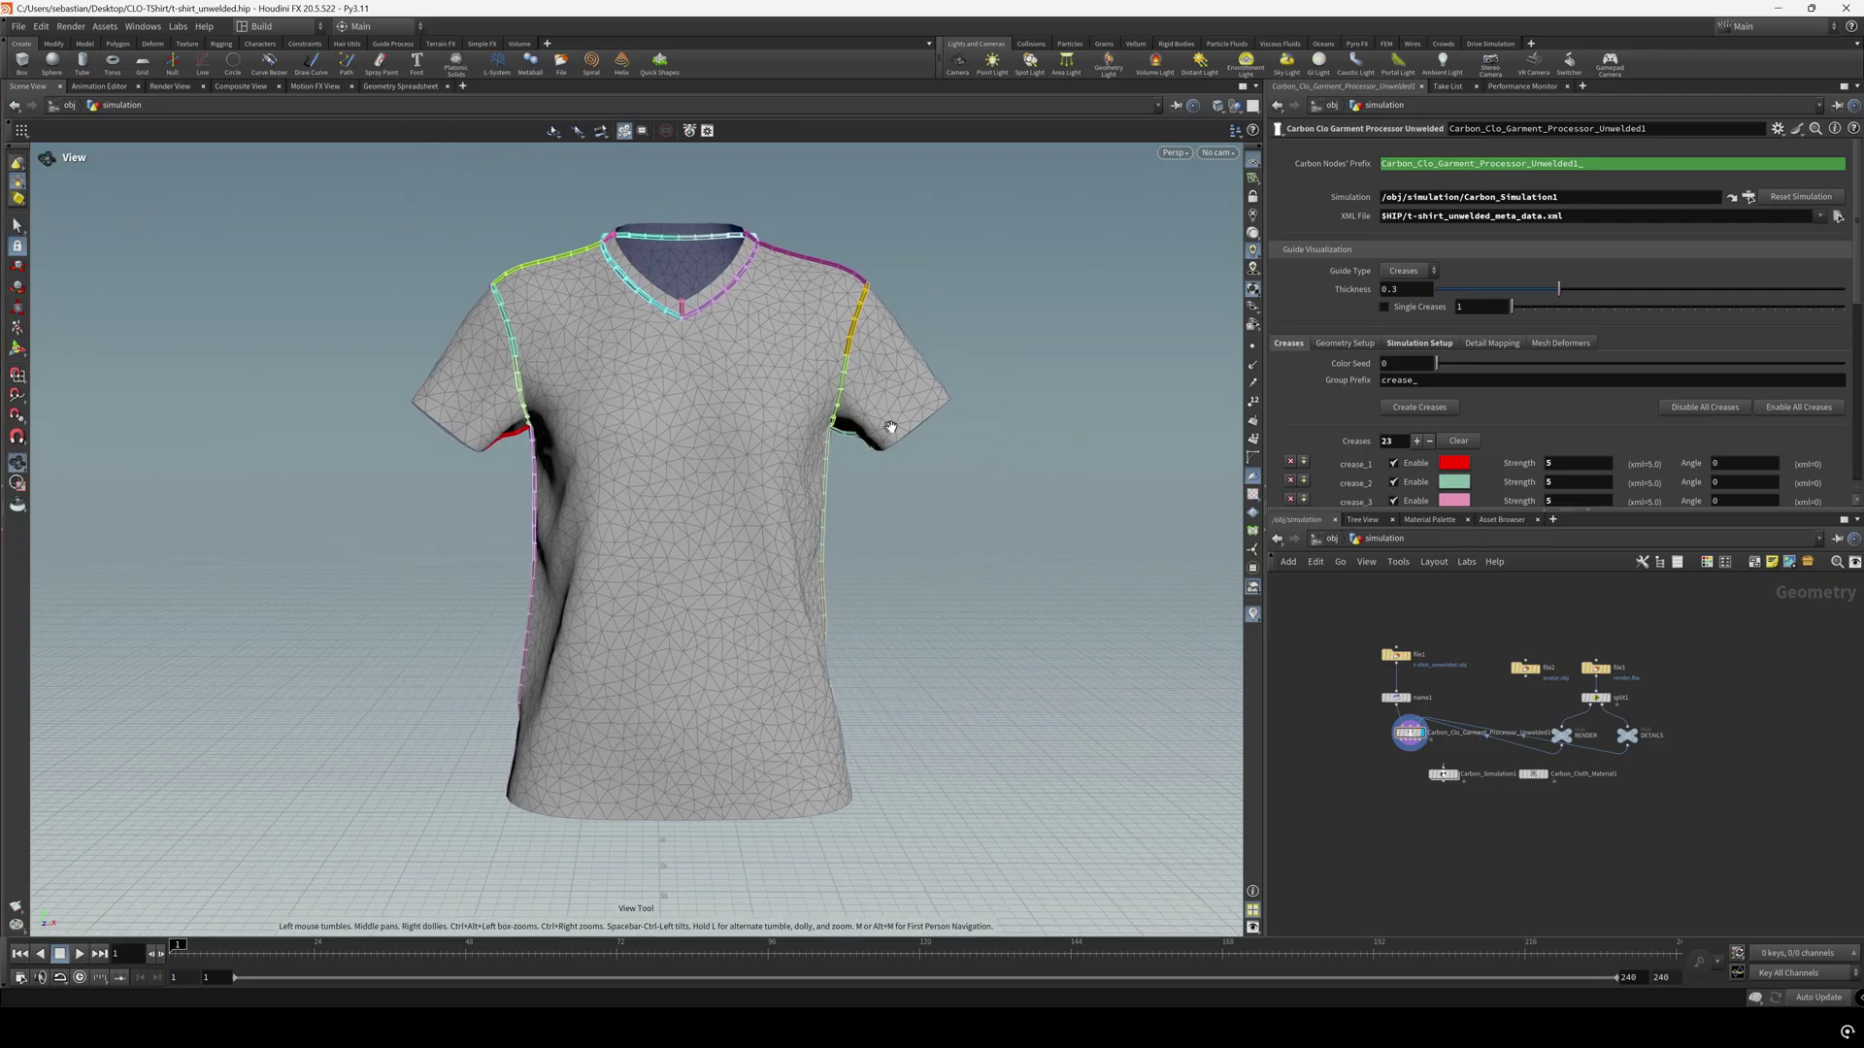
mouse_move(974, 491)
mouse_down()
mouse_move(949, 475)
mouse_move(966, 485)
mouse_up()
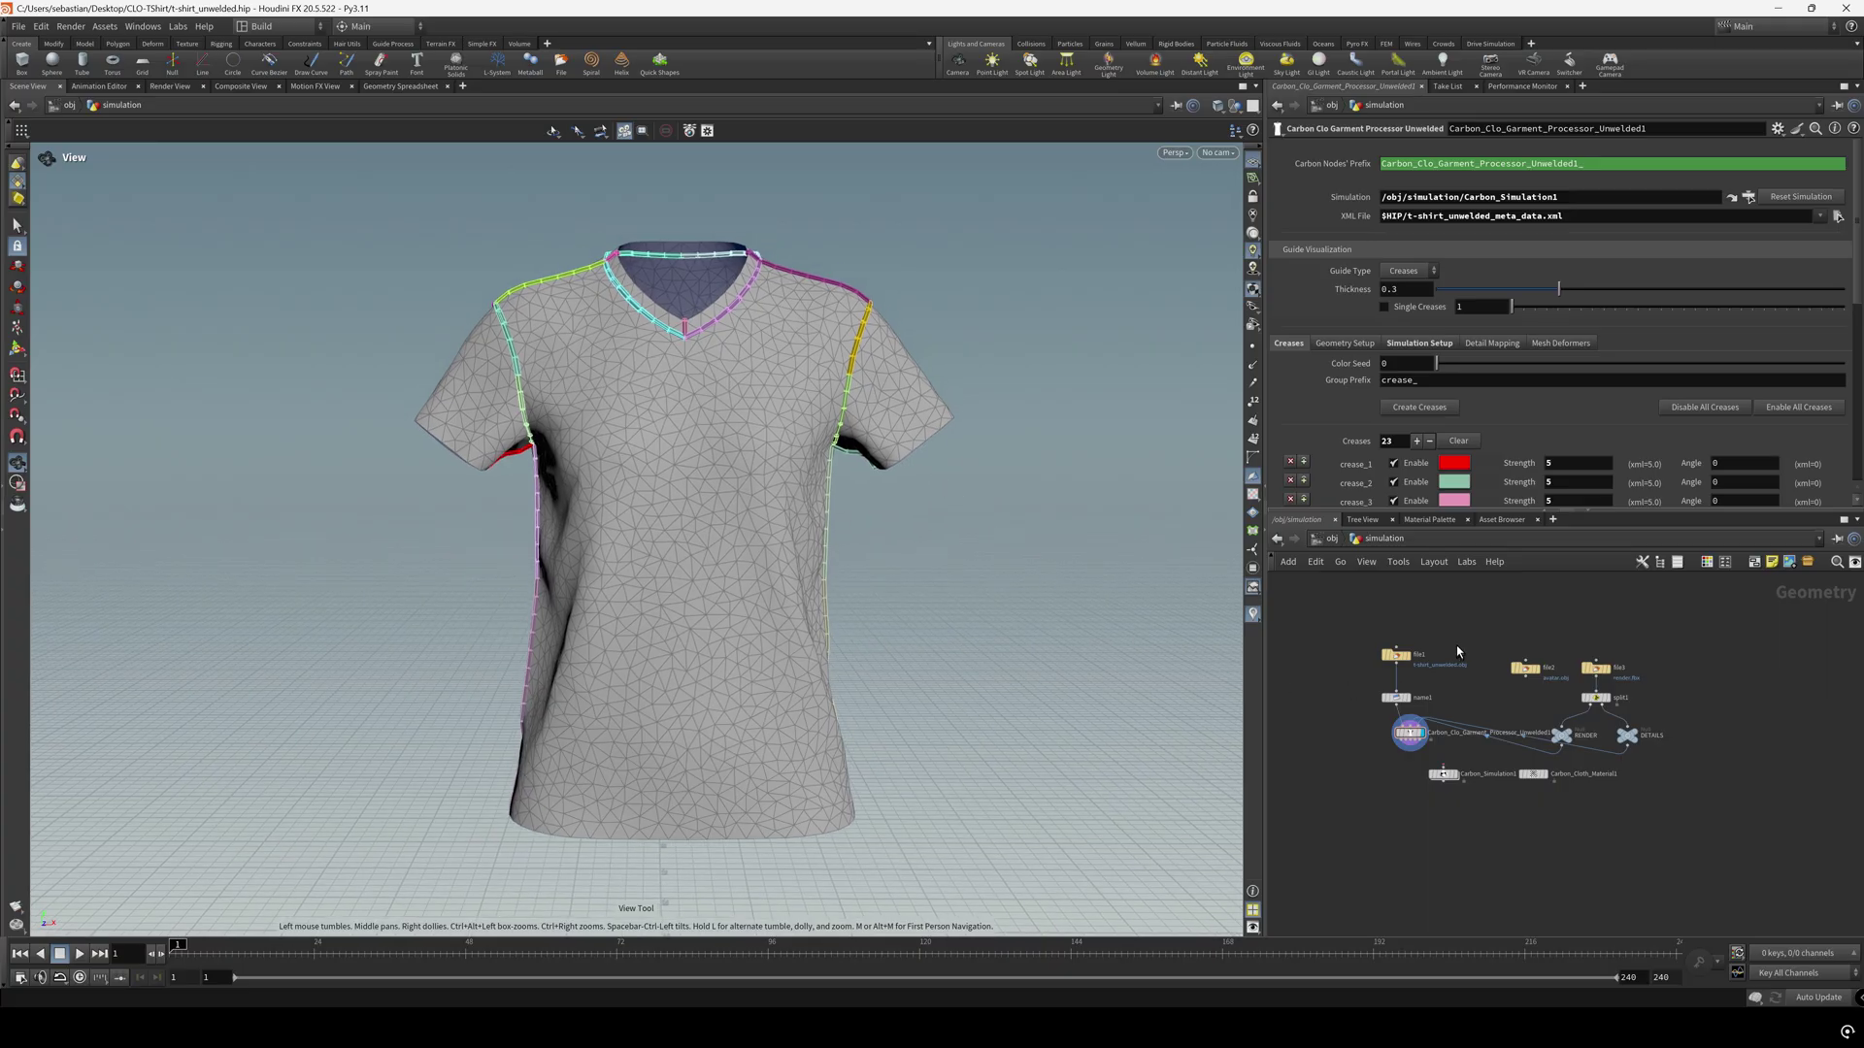
Create the geometry setup subnetwork from the garment processor's Geometry Setup options with Inner Quad Tessellation enabled
mouse_move(1468, 626)
middle_down()
mouse_move(1462, 608)
mouse_move(1459, 623)
middle_up()
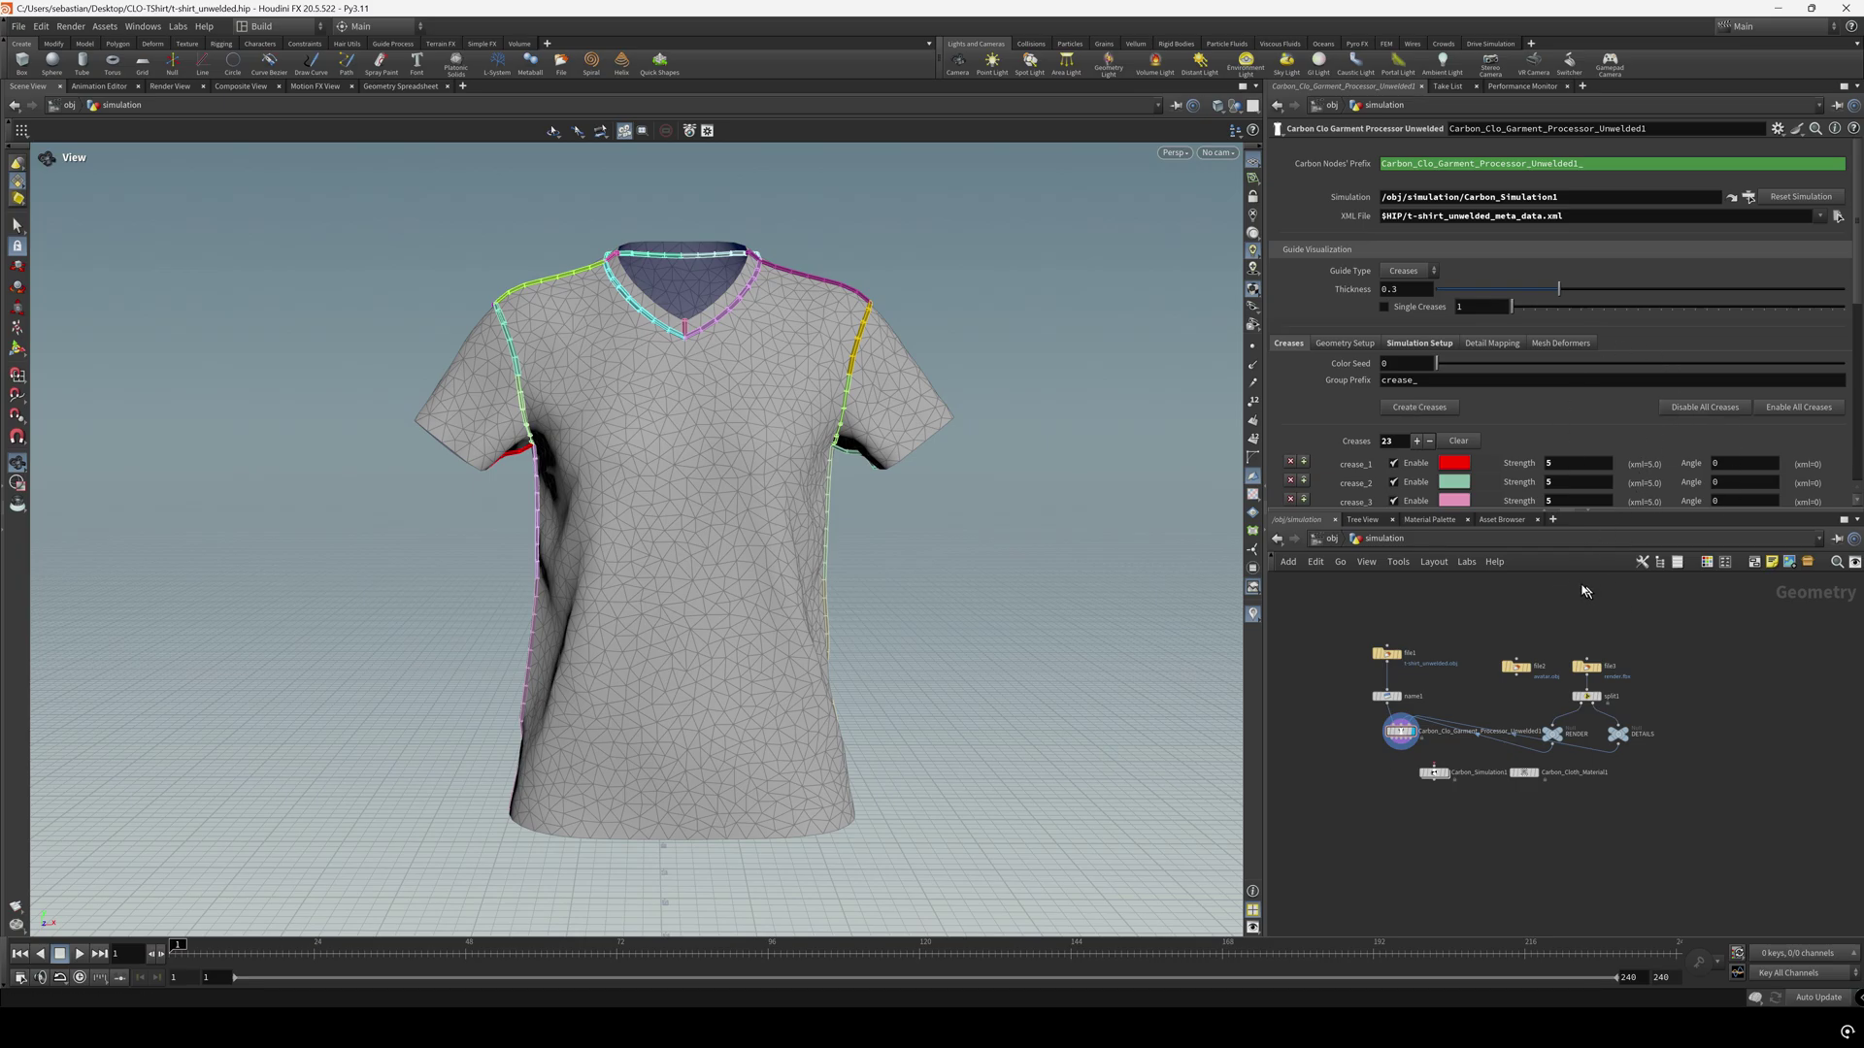
click(1347, 343)
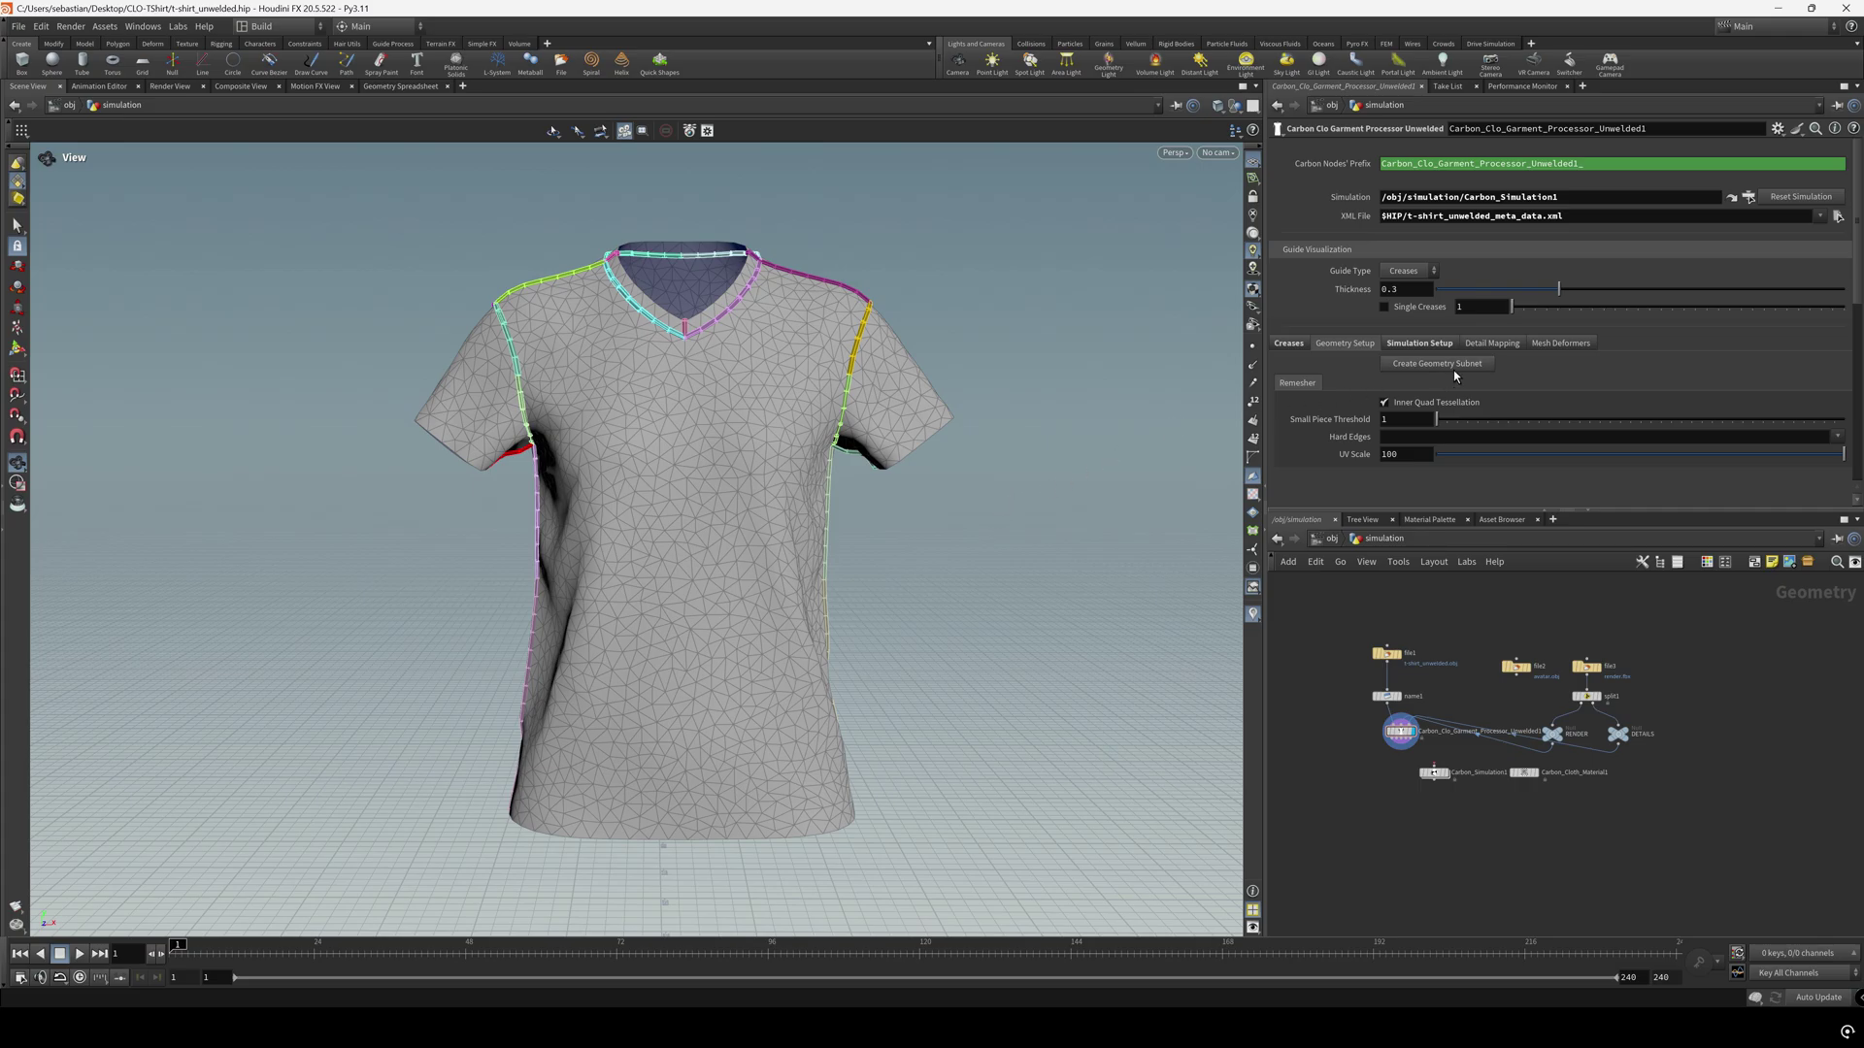
click(1437, 364)
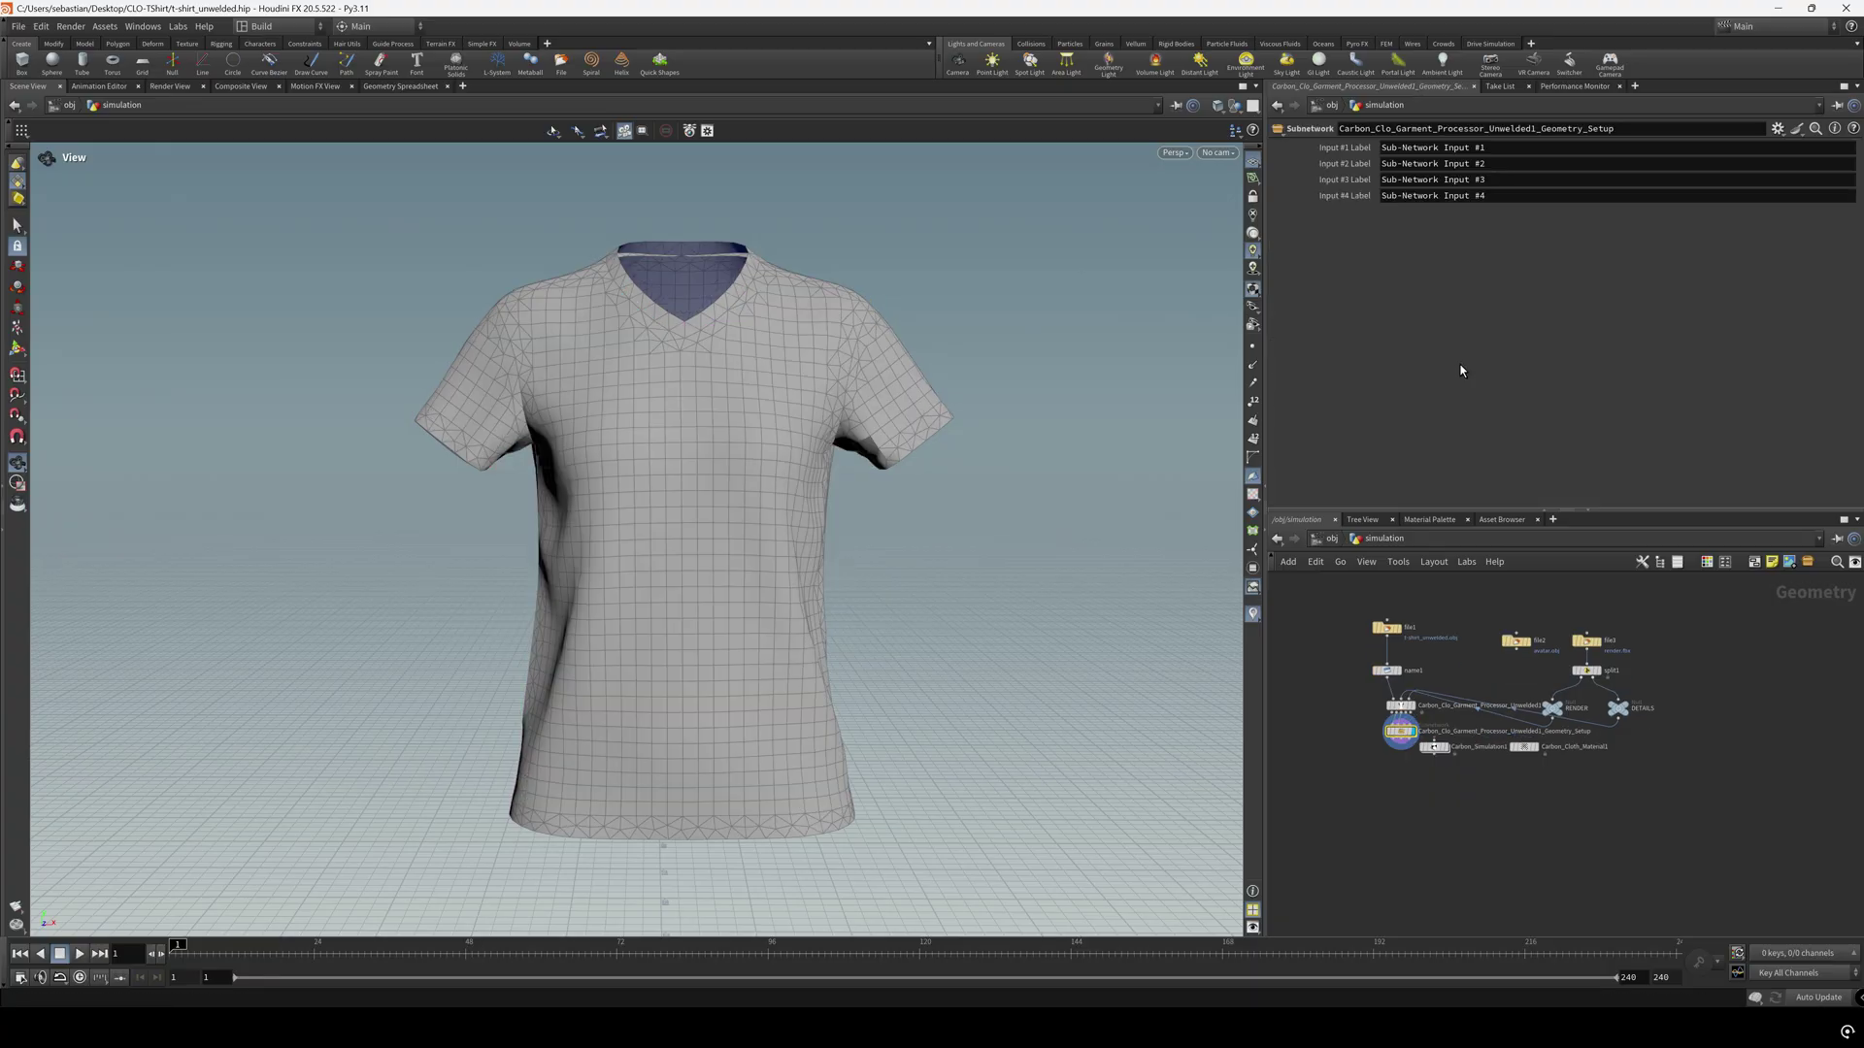
Enter the new Geometry_Setup subnetwork, display the Carbon_Remesher node and examine its settings and the surrounding node network
scroll(1419, 737, up, 5)
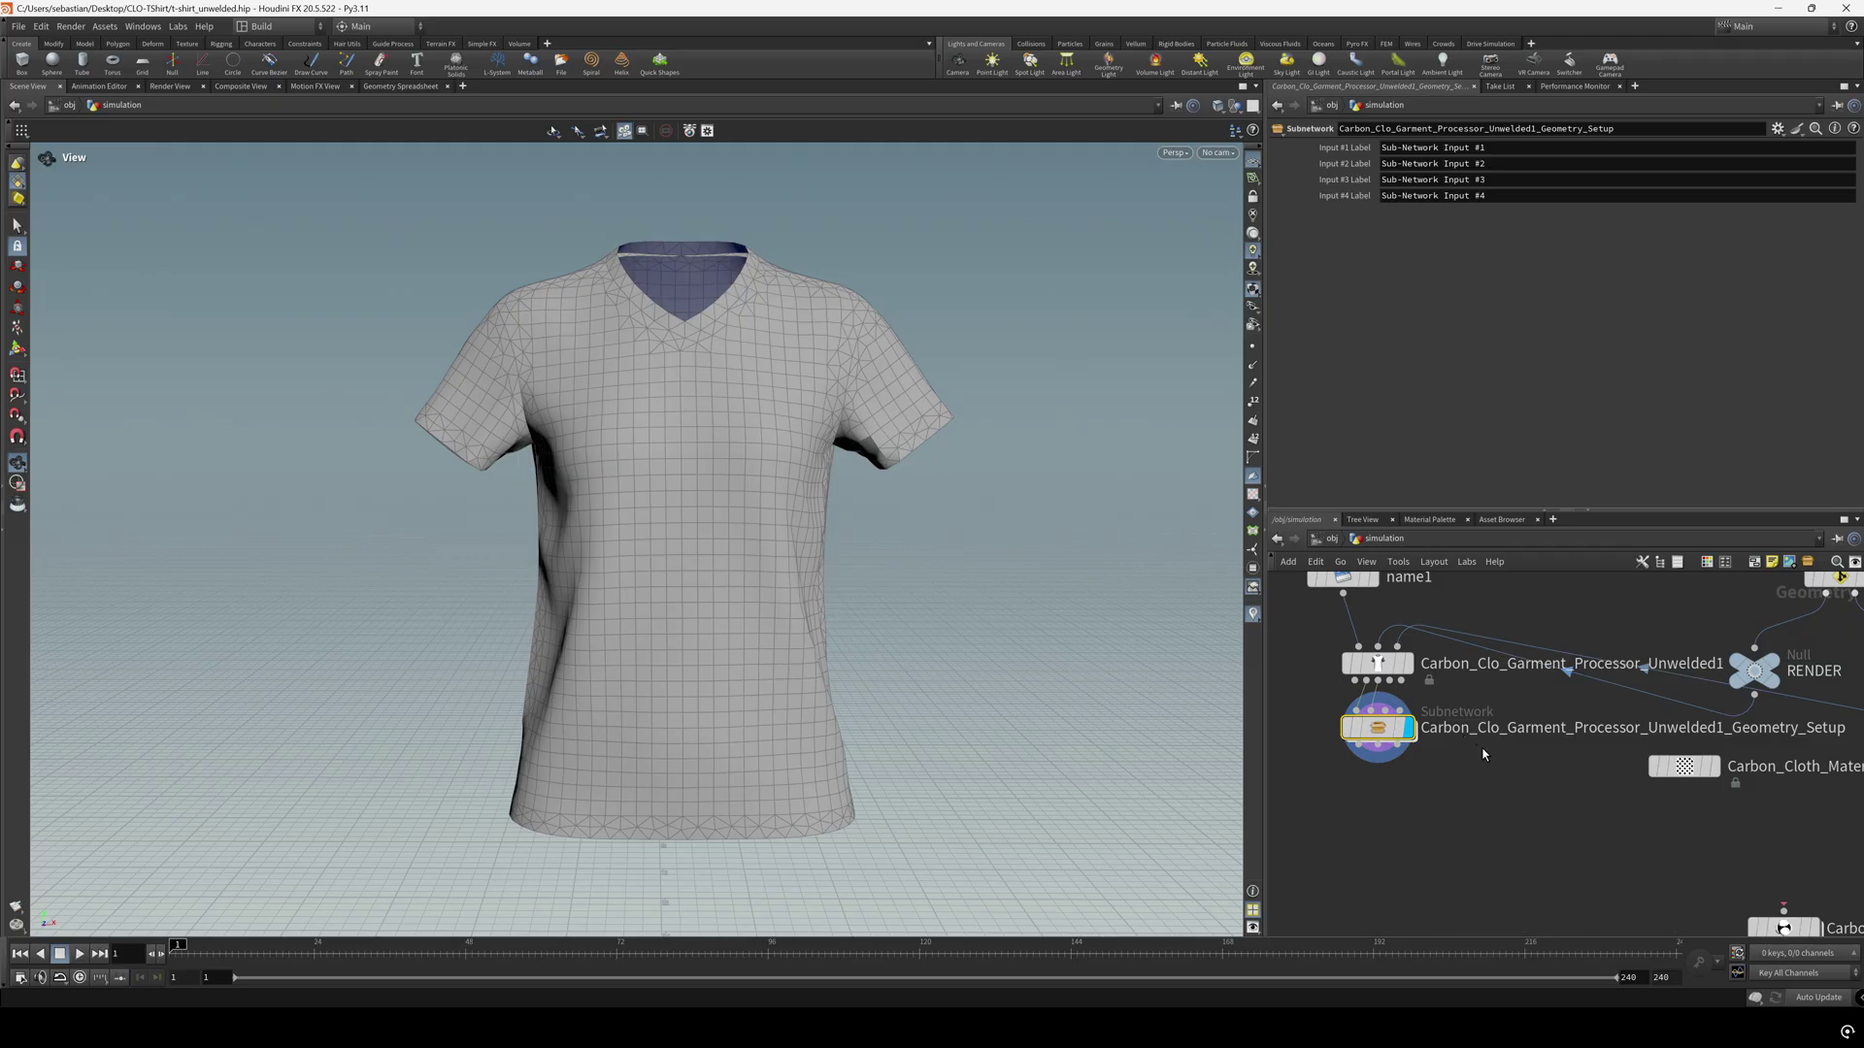
double_click(1378, 729)
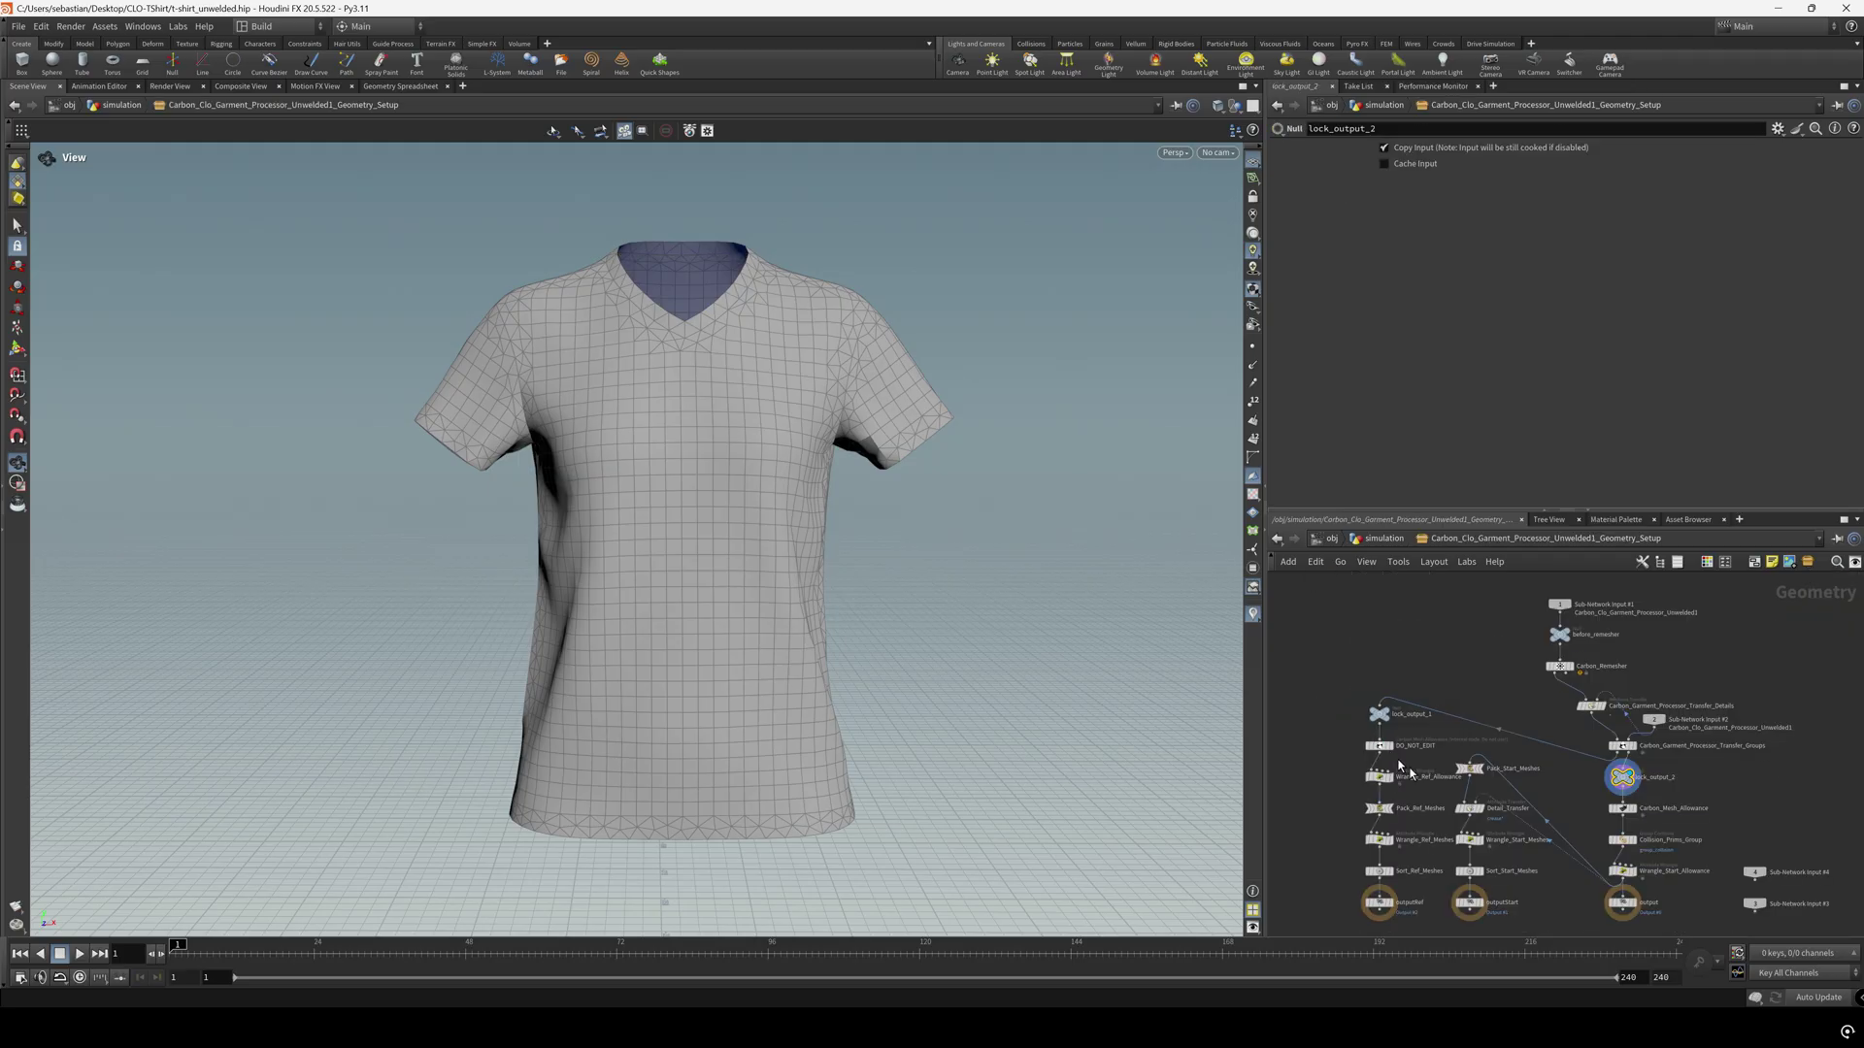
scroll(1573, 650, up, 4)
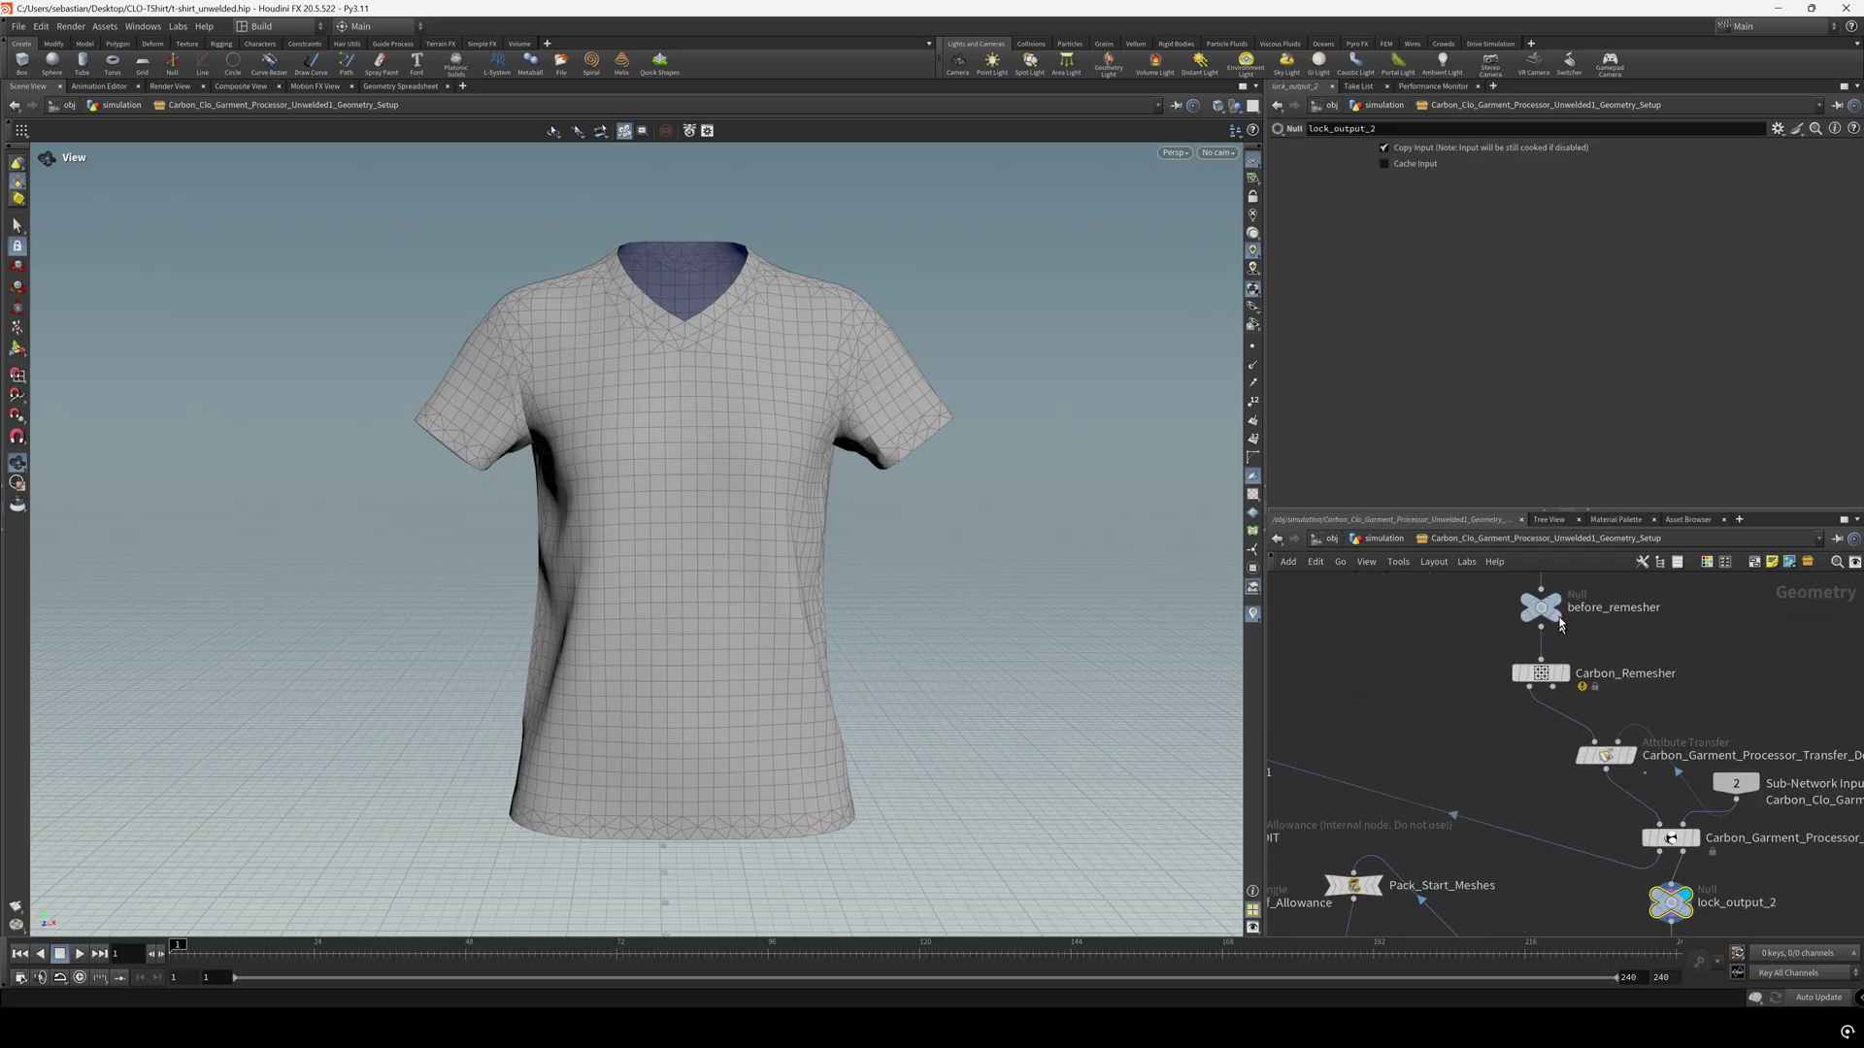
click(1544, 614)
click(1563, 673)
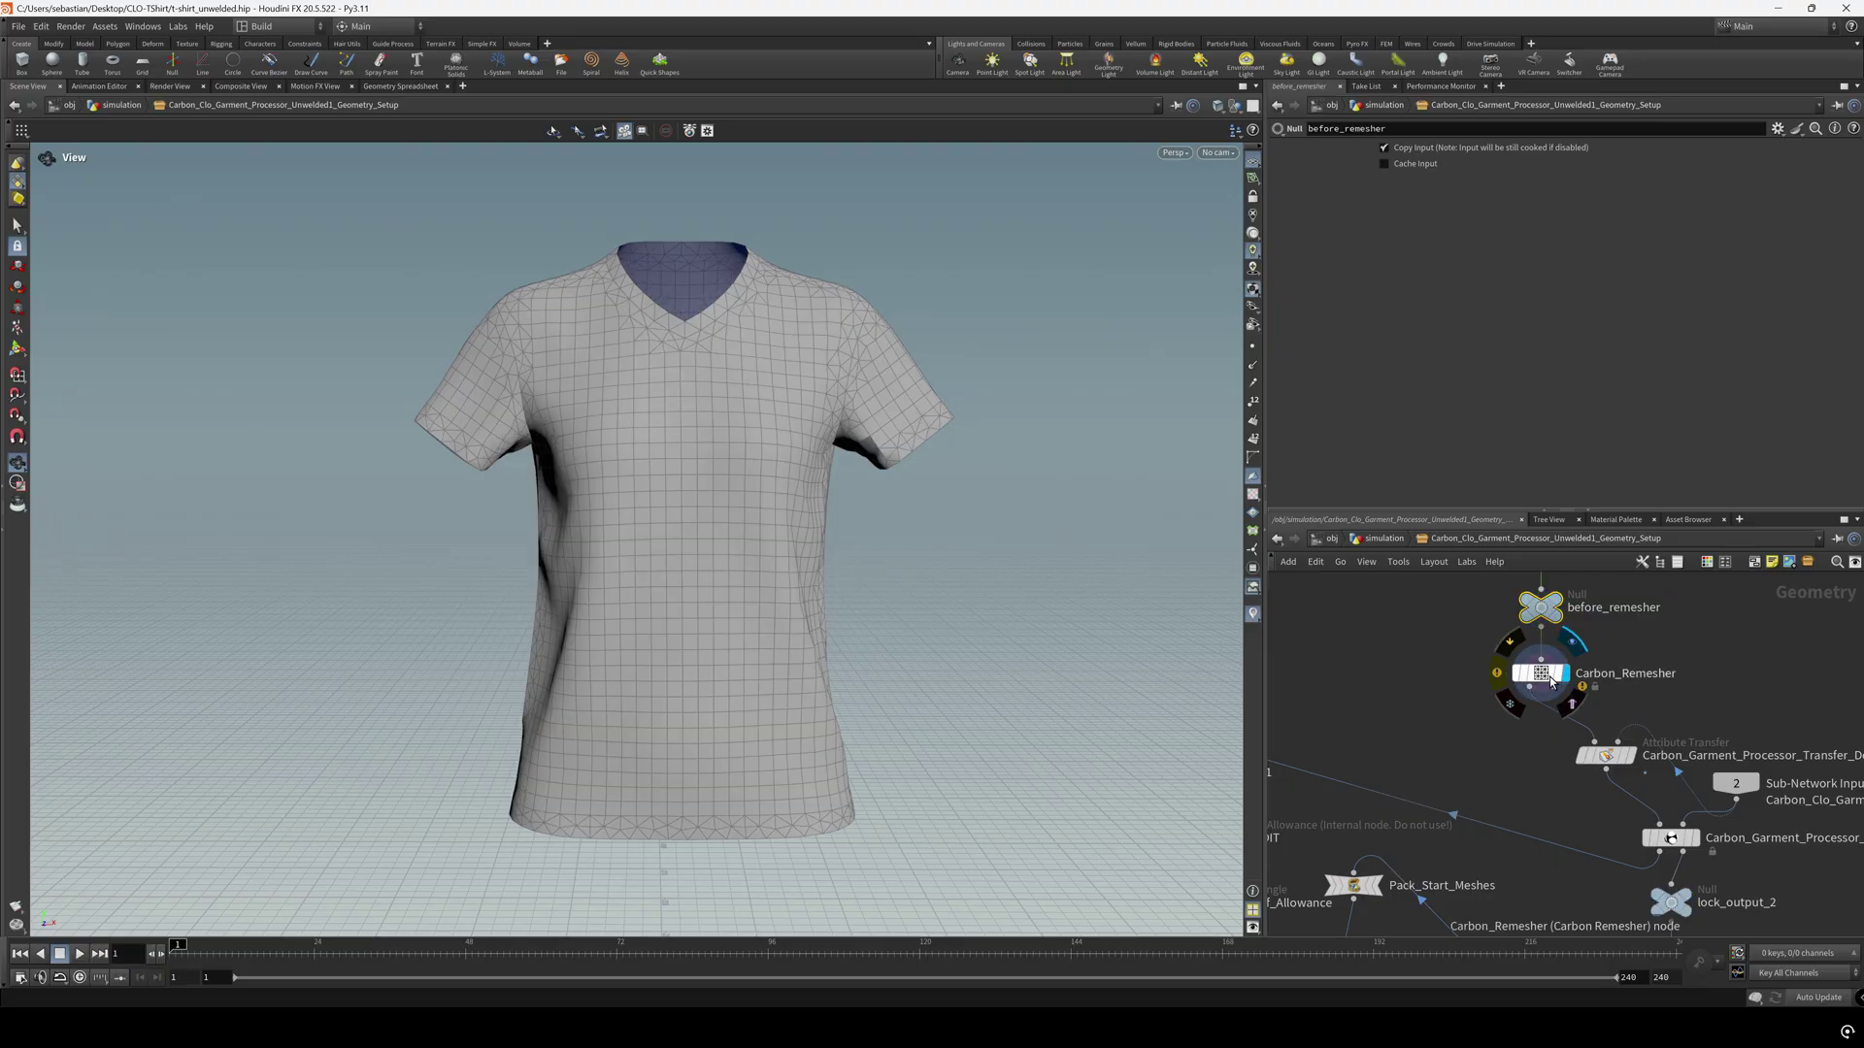
click(1541, 673)
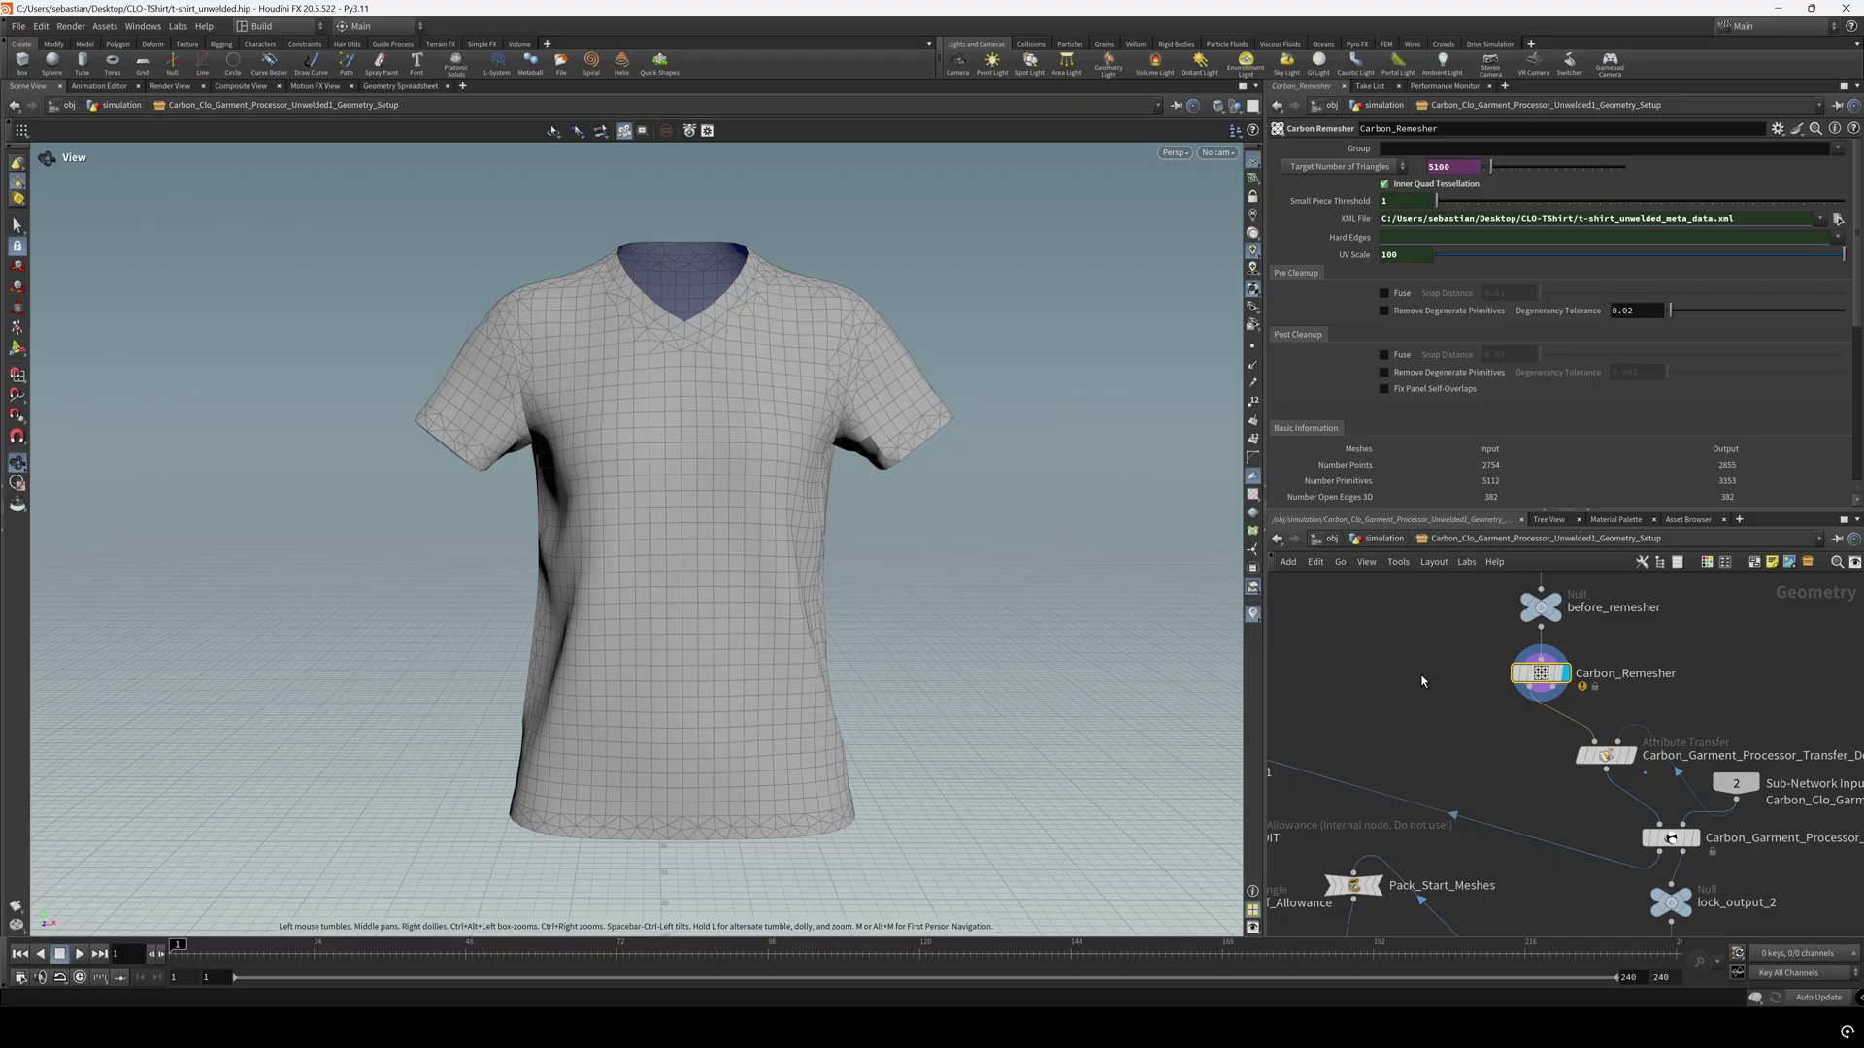
scroll(1422, 681, down, 5)
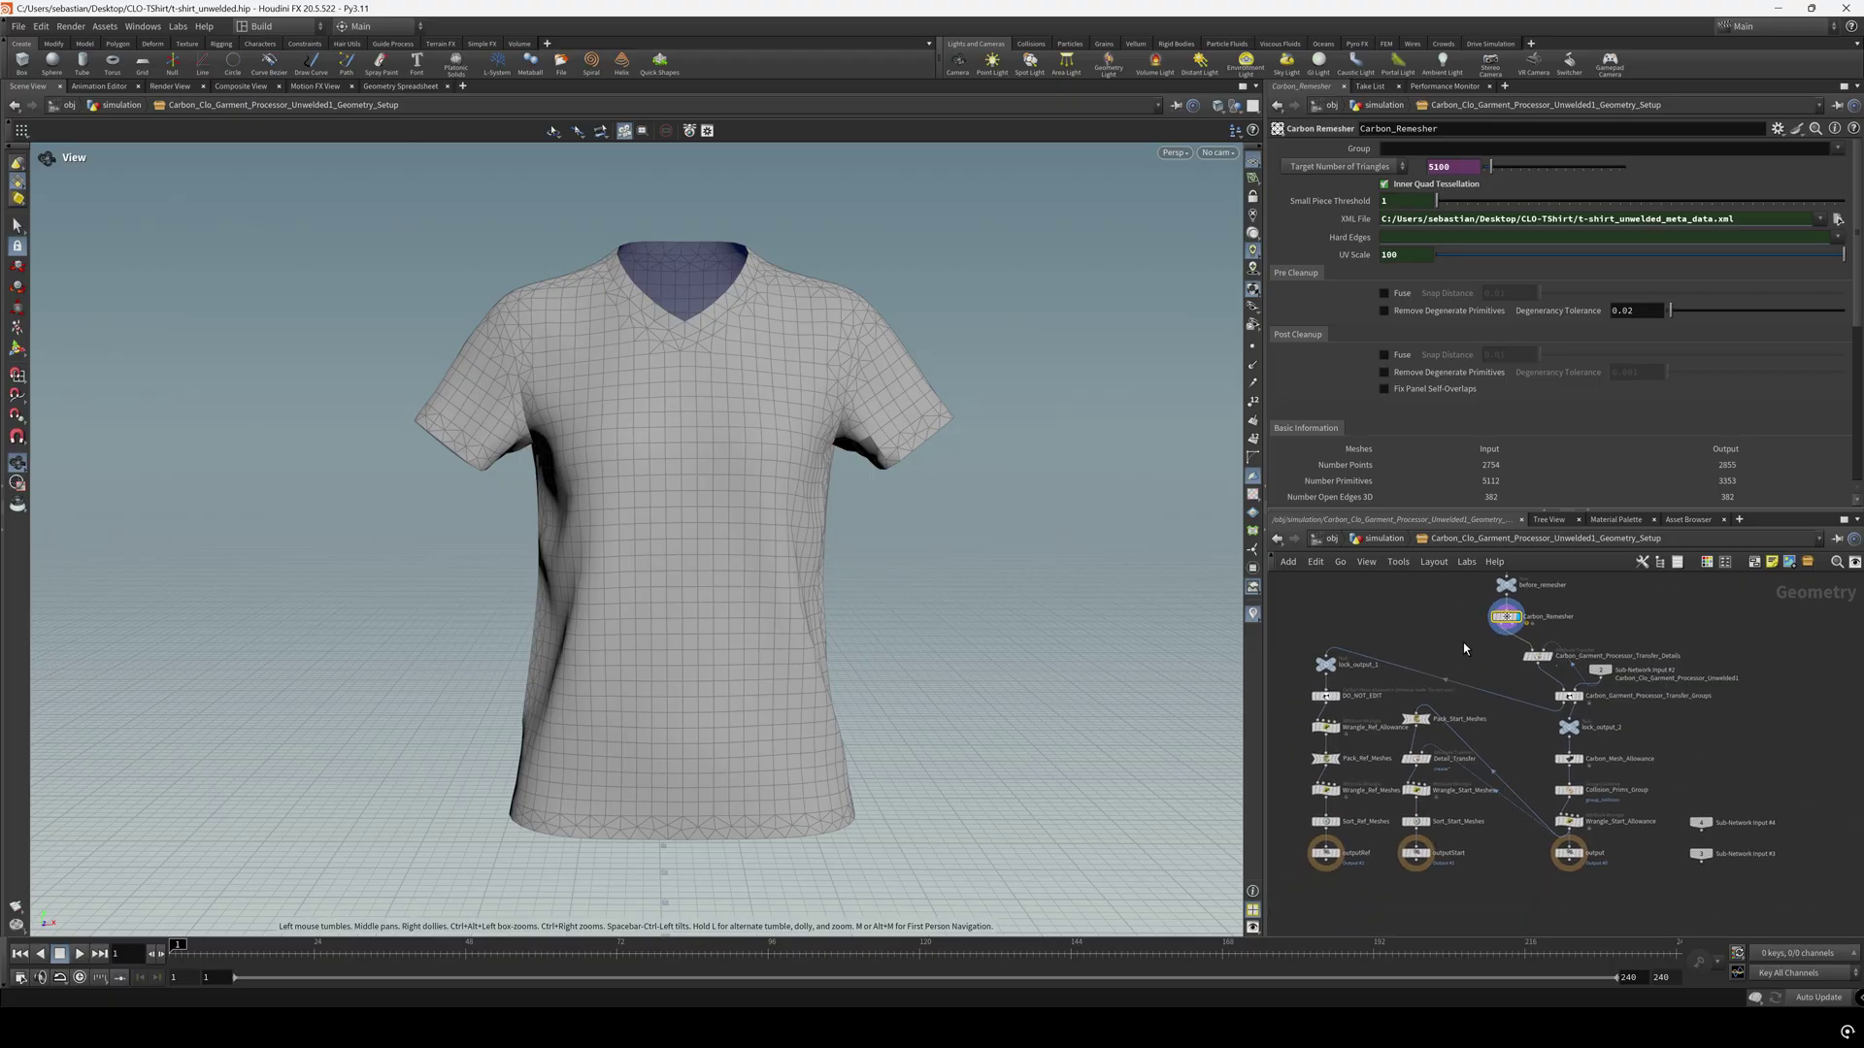
Return to the simulation network and create the simulation setup subnetwork from the garment processor's Simulation Setup options
click(1387, 540)
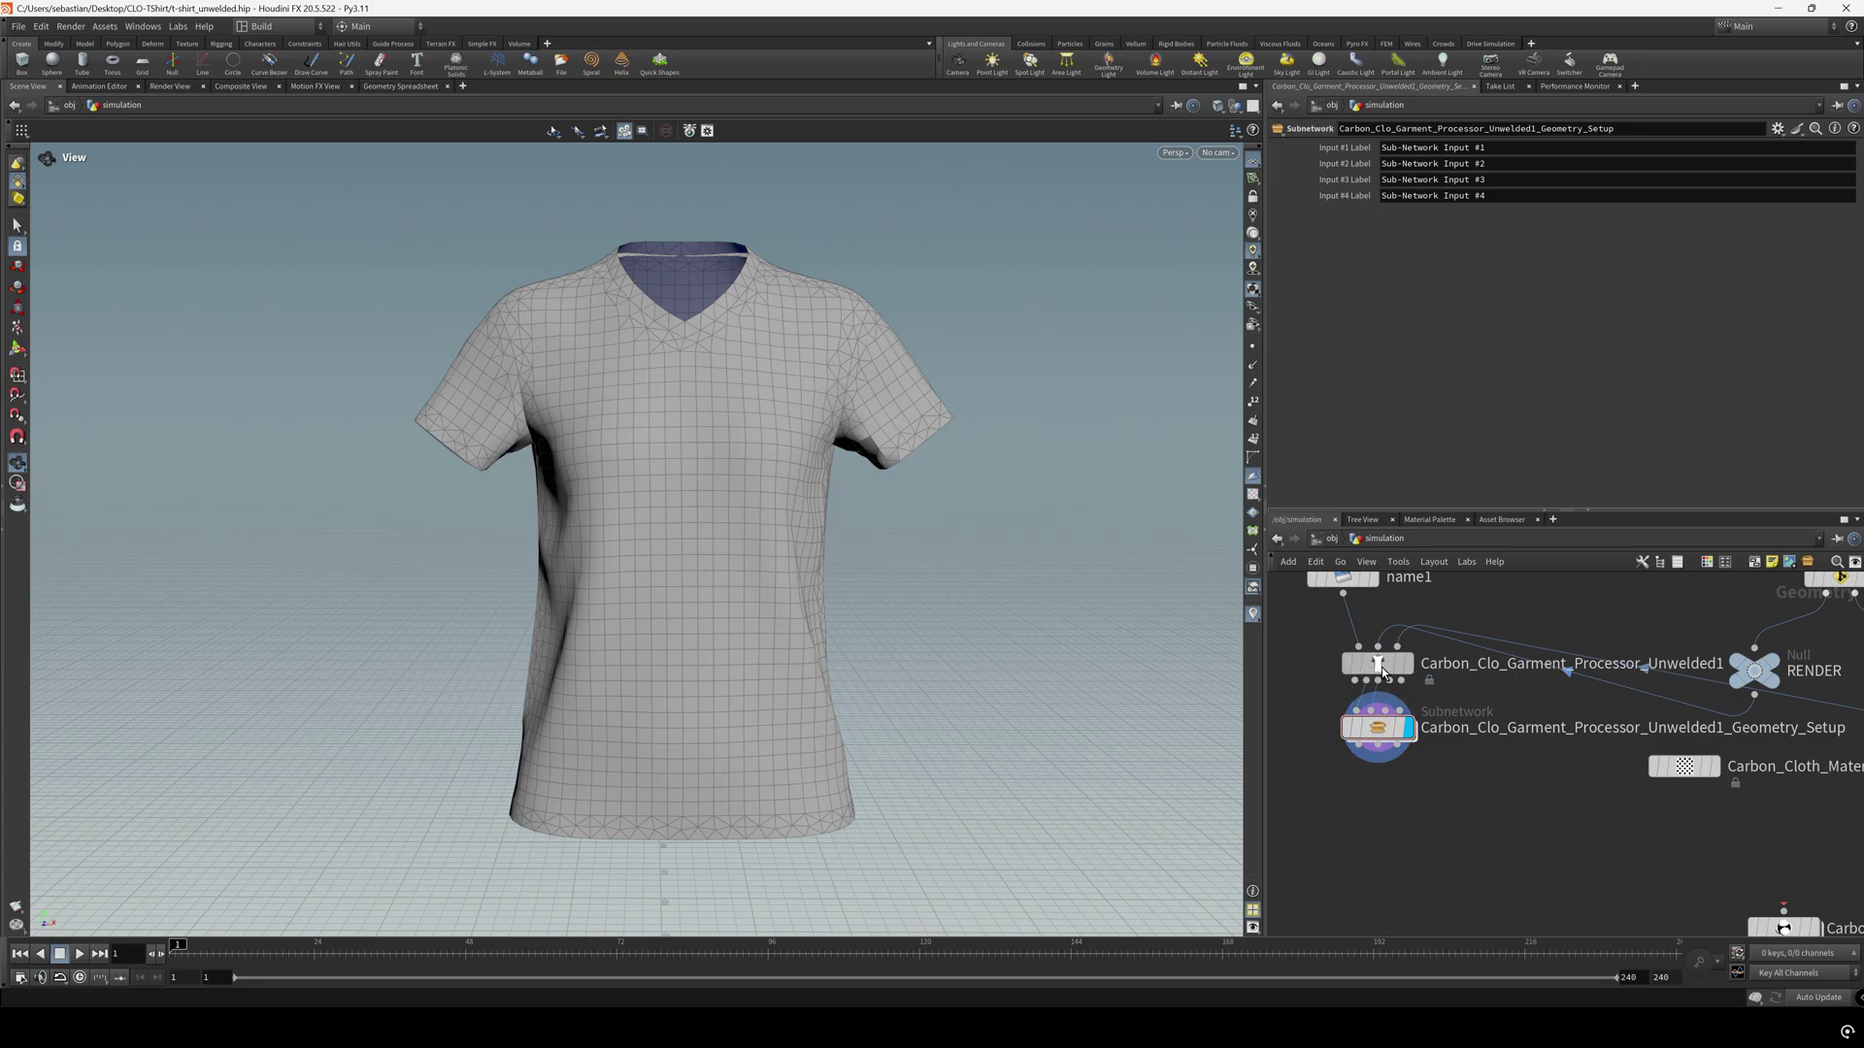
key(Up)
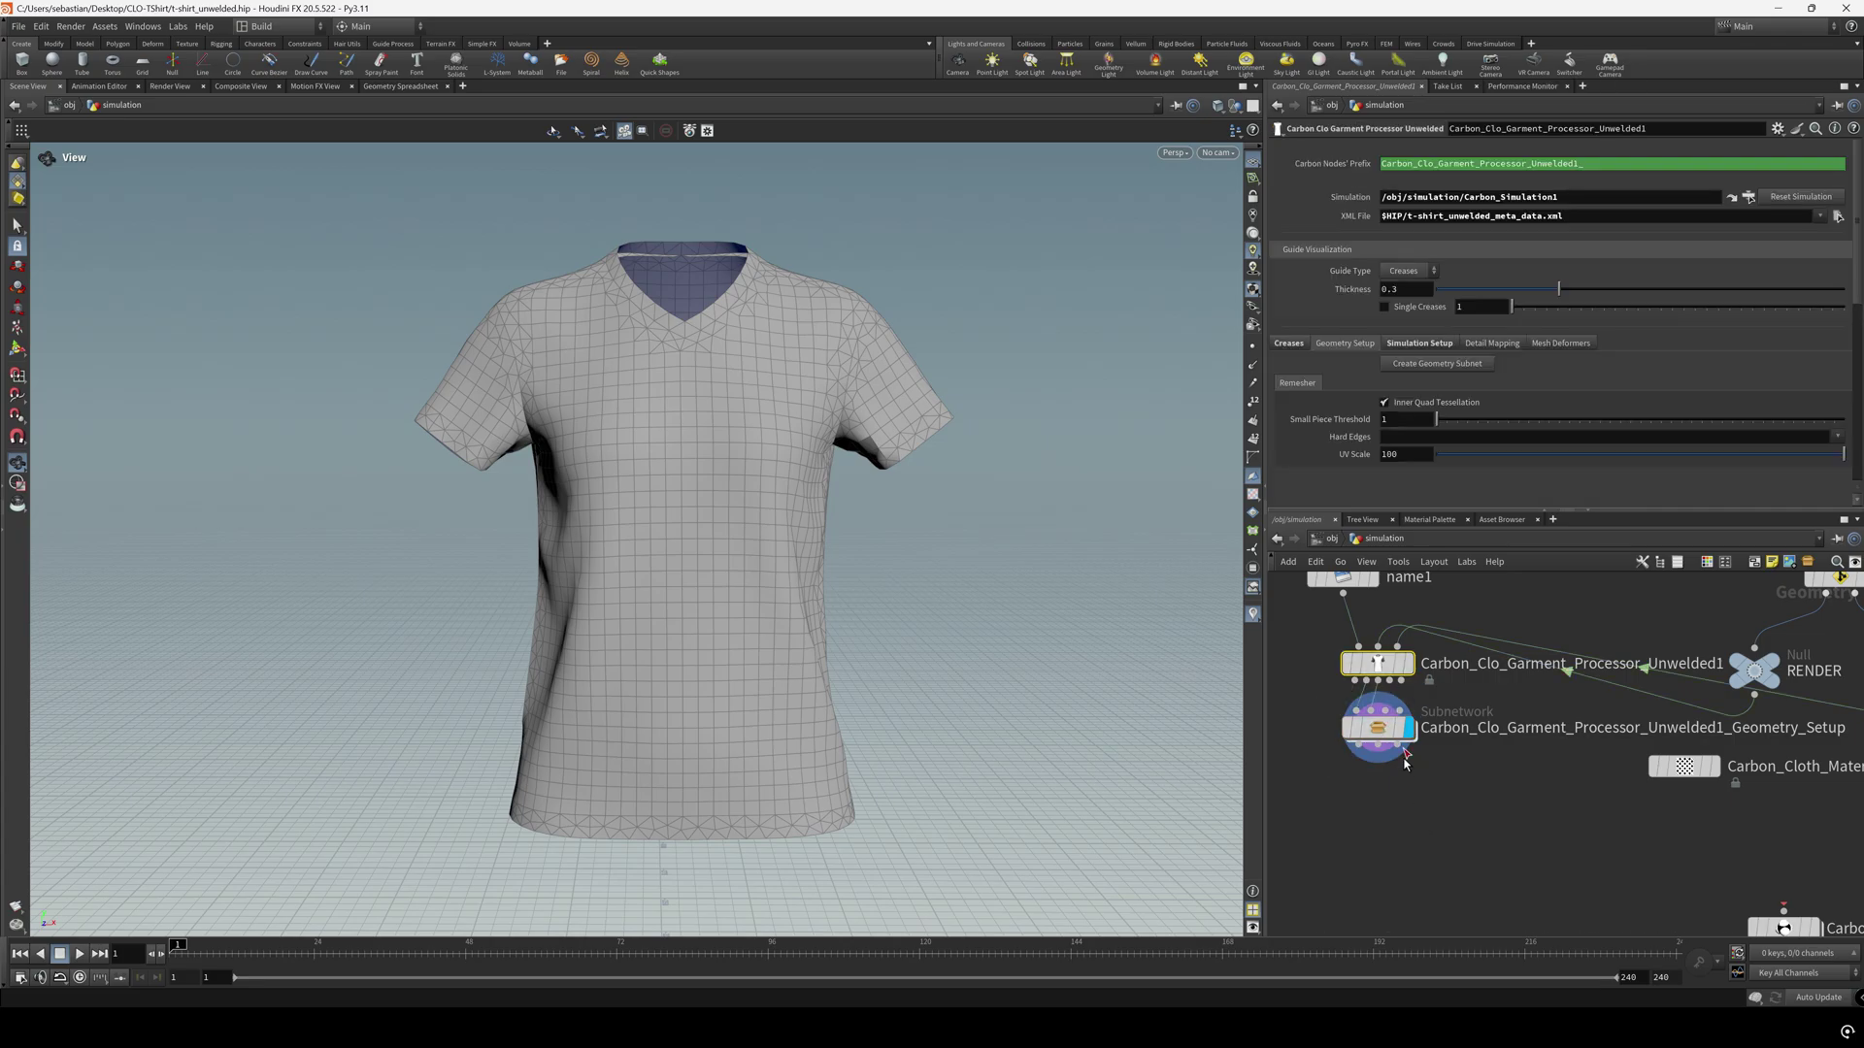
click(1418, 345)
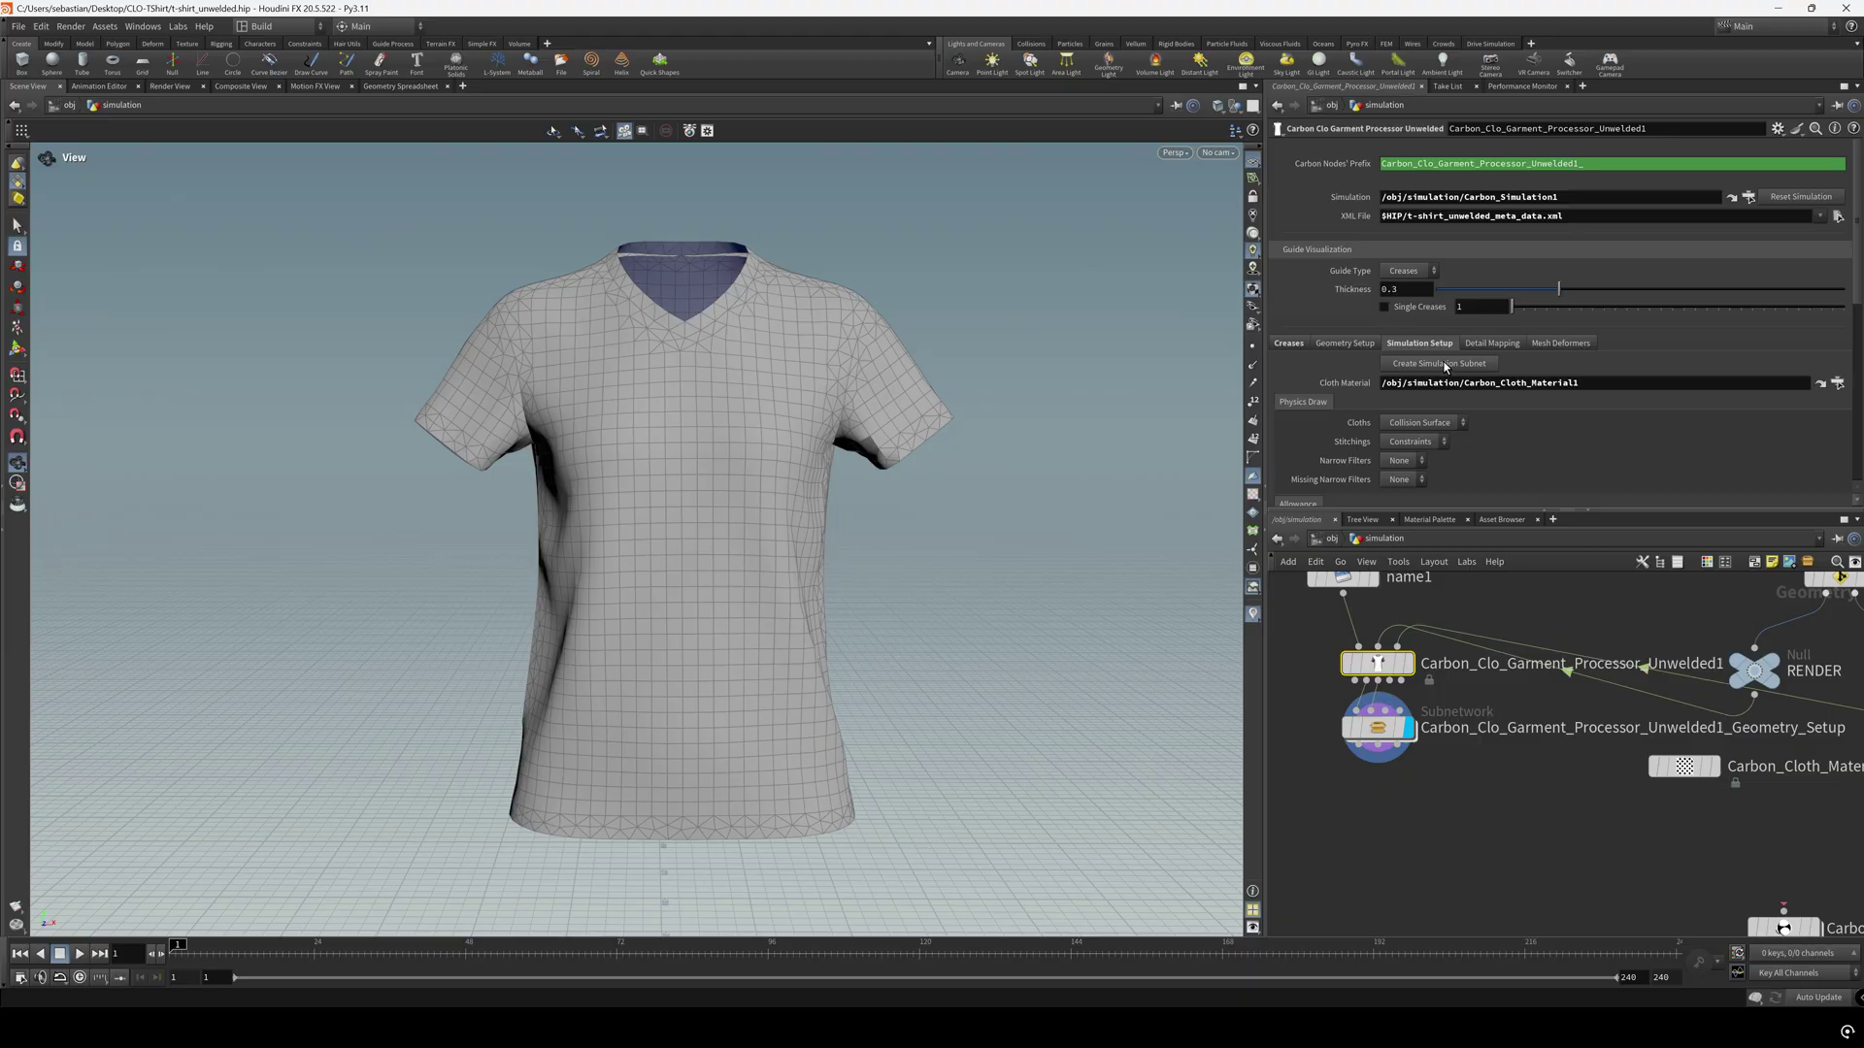
click(1423, 365)
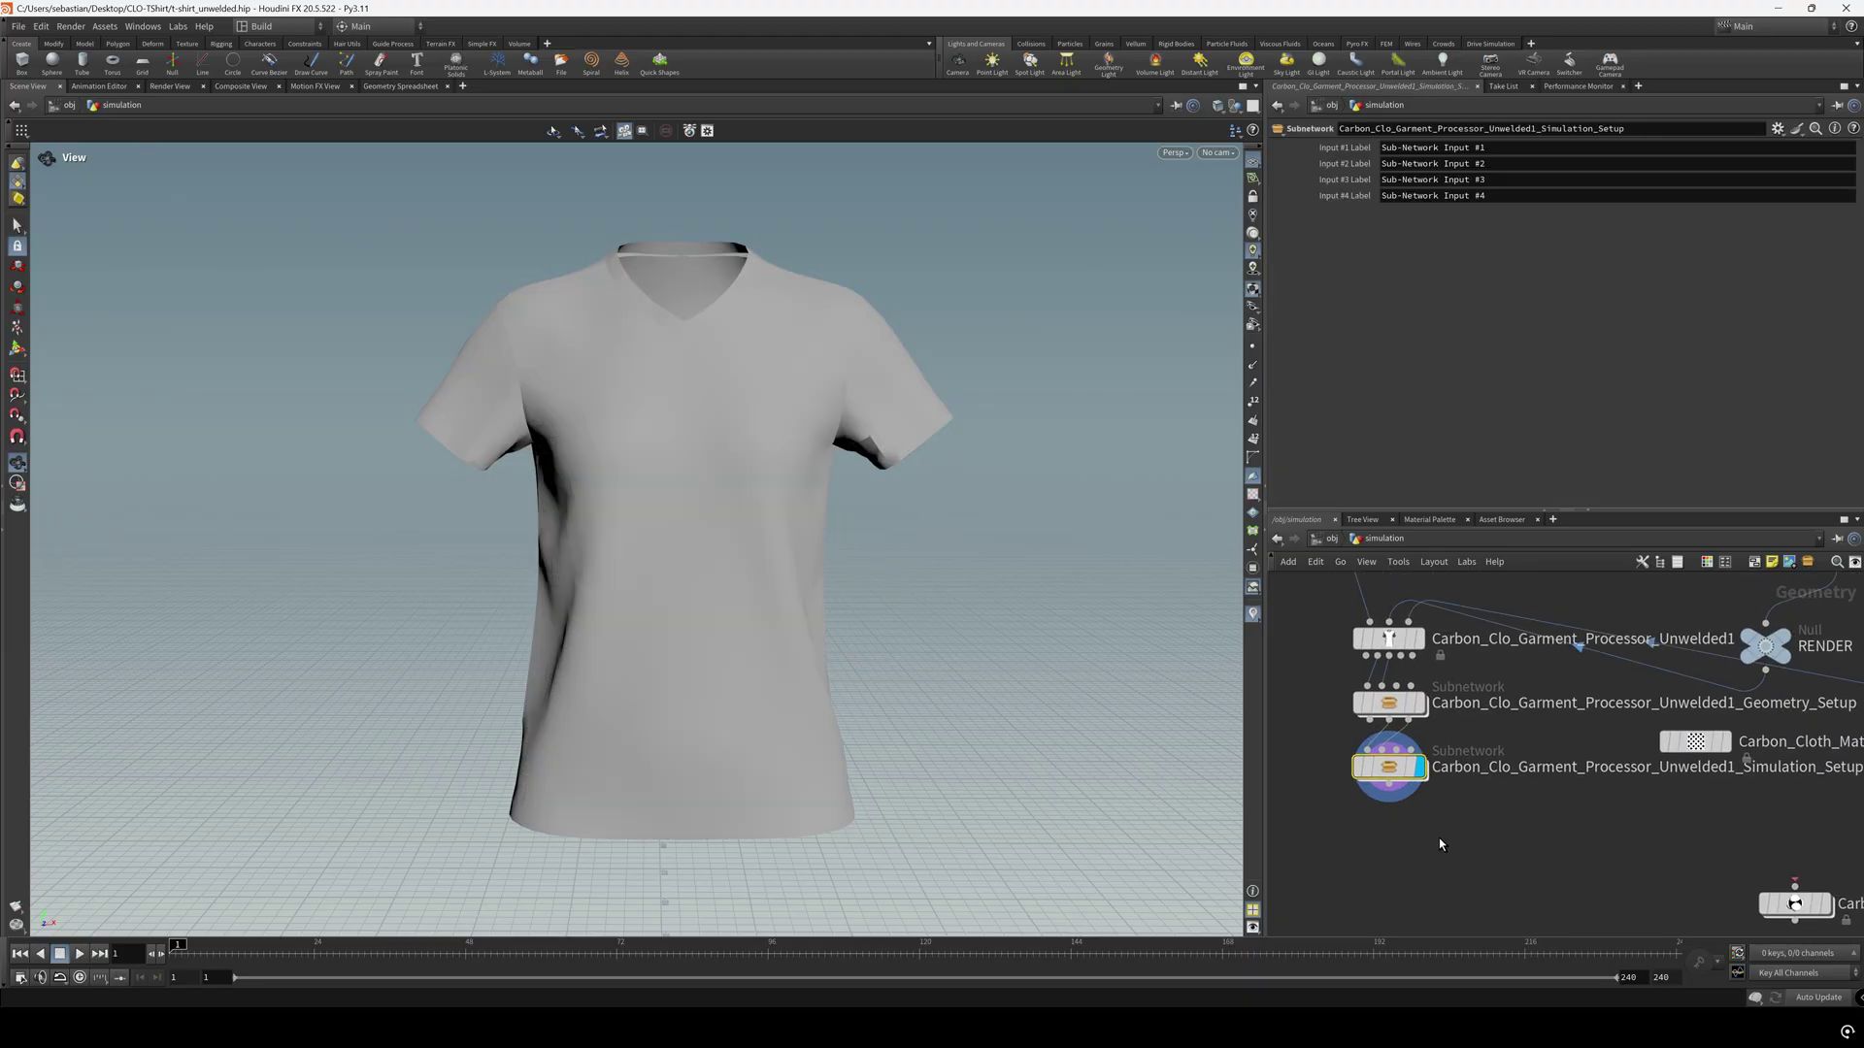
drag(1378, 736, 1374, 743)
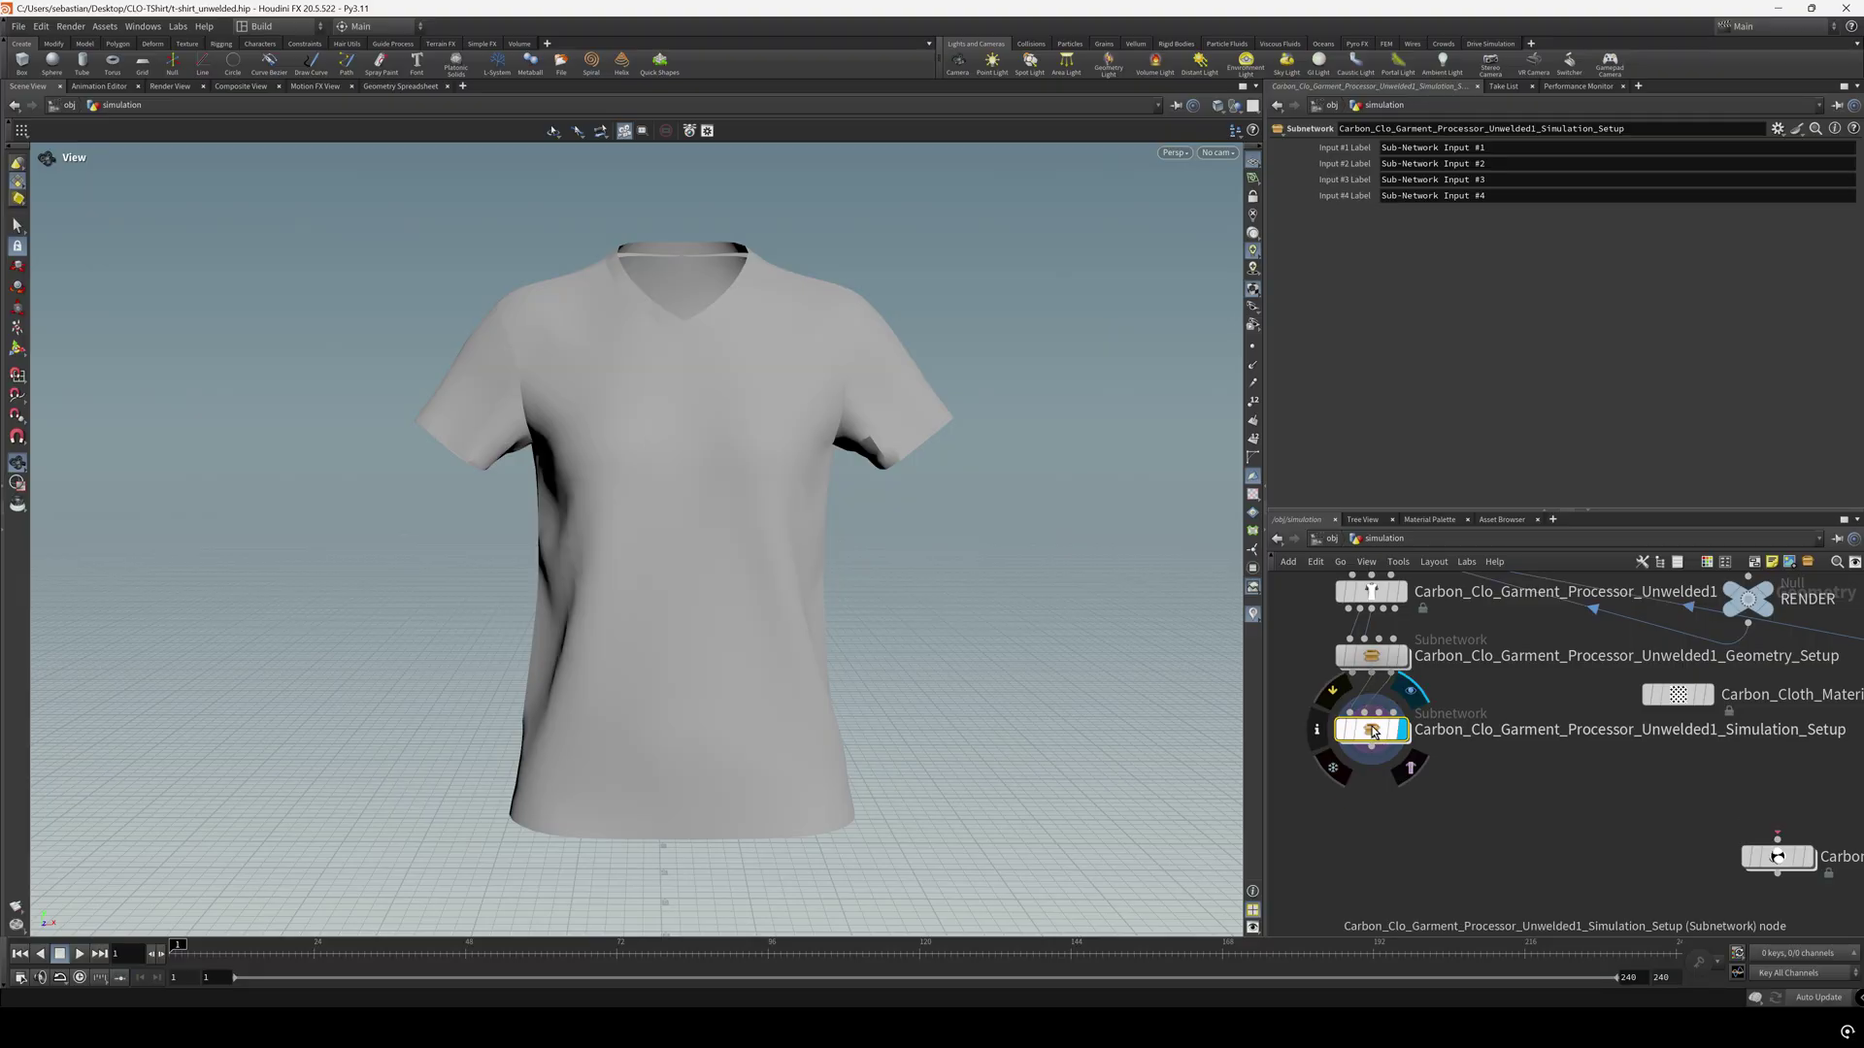
Enter the new Simulation_Setup subnetwork and examine the Carbon Cloth nodes of the first two patterns and the second pattern's crease node
double_click(1373, 737)
scroll(1398, 772, up, 6)
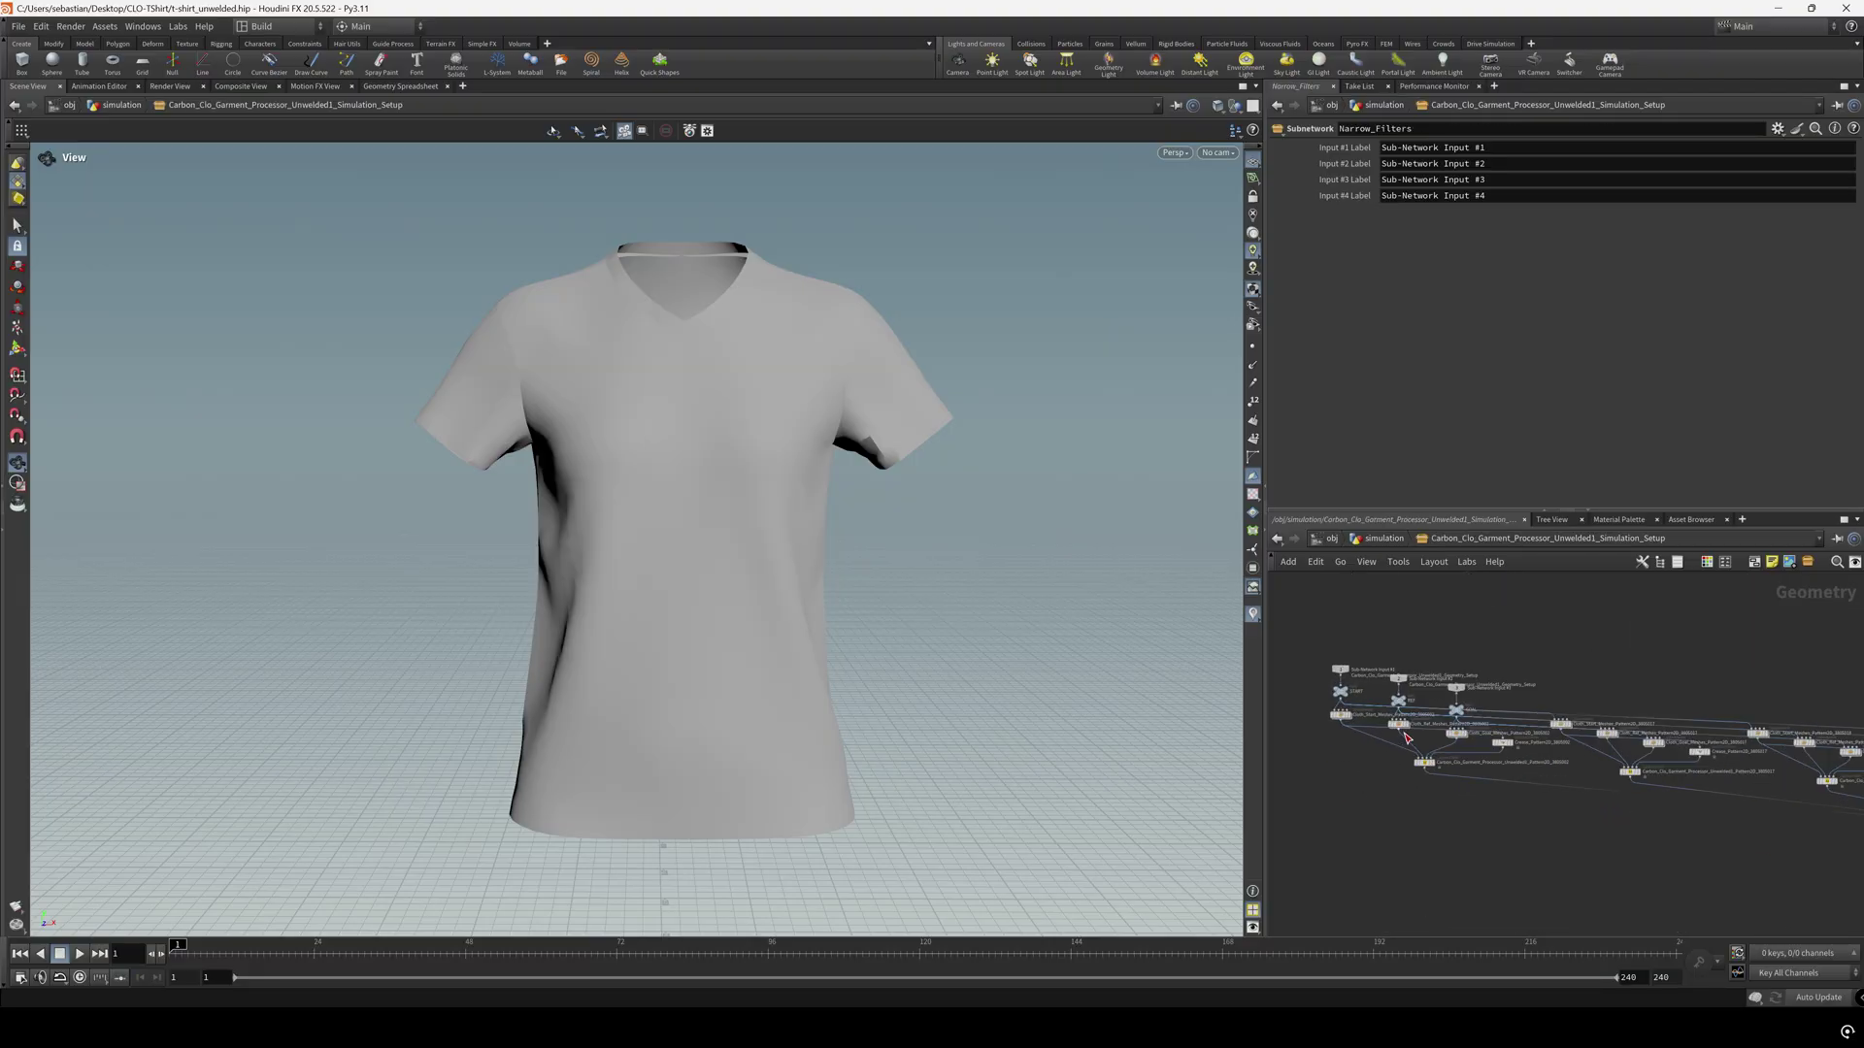
middle_drag(1403, 779, 1422, 743)
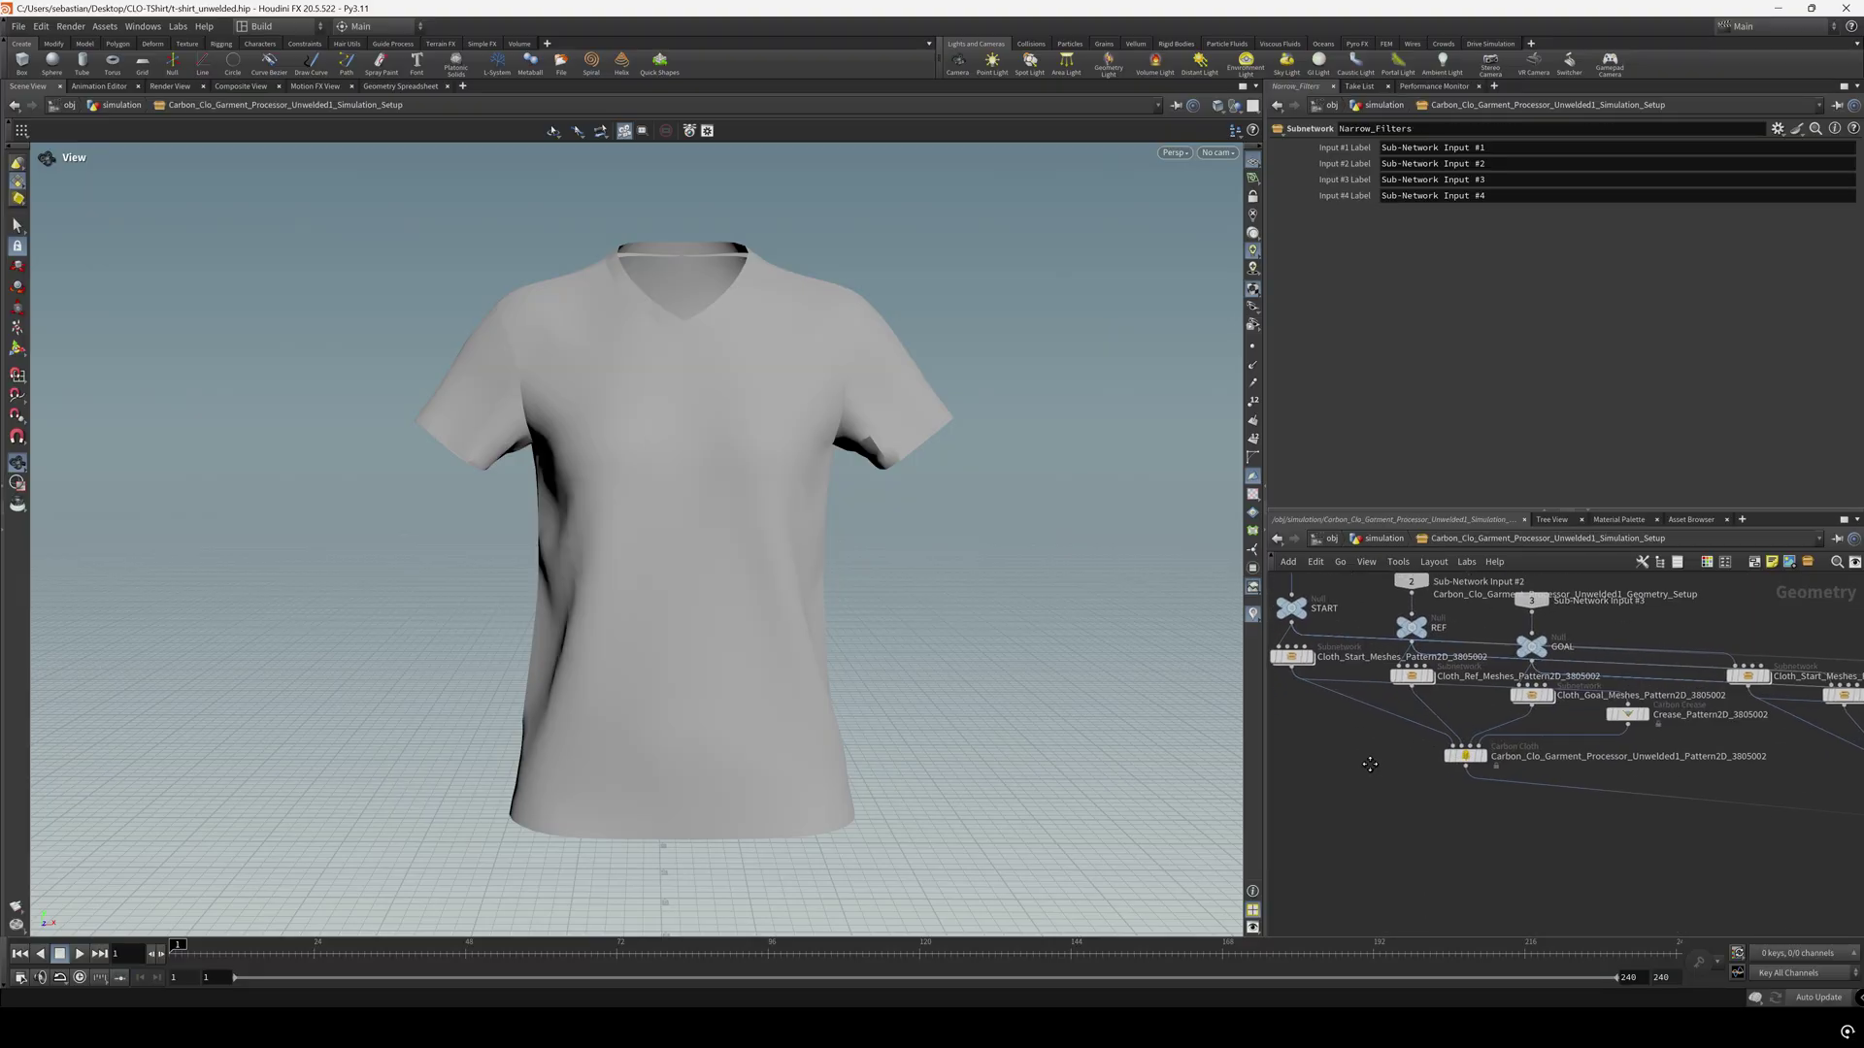
click(1466, 757)
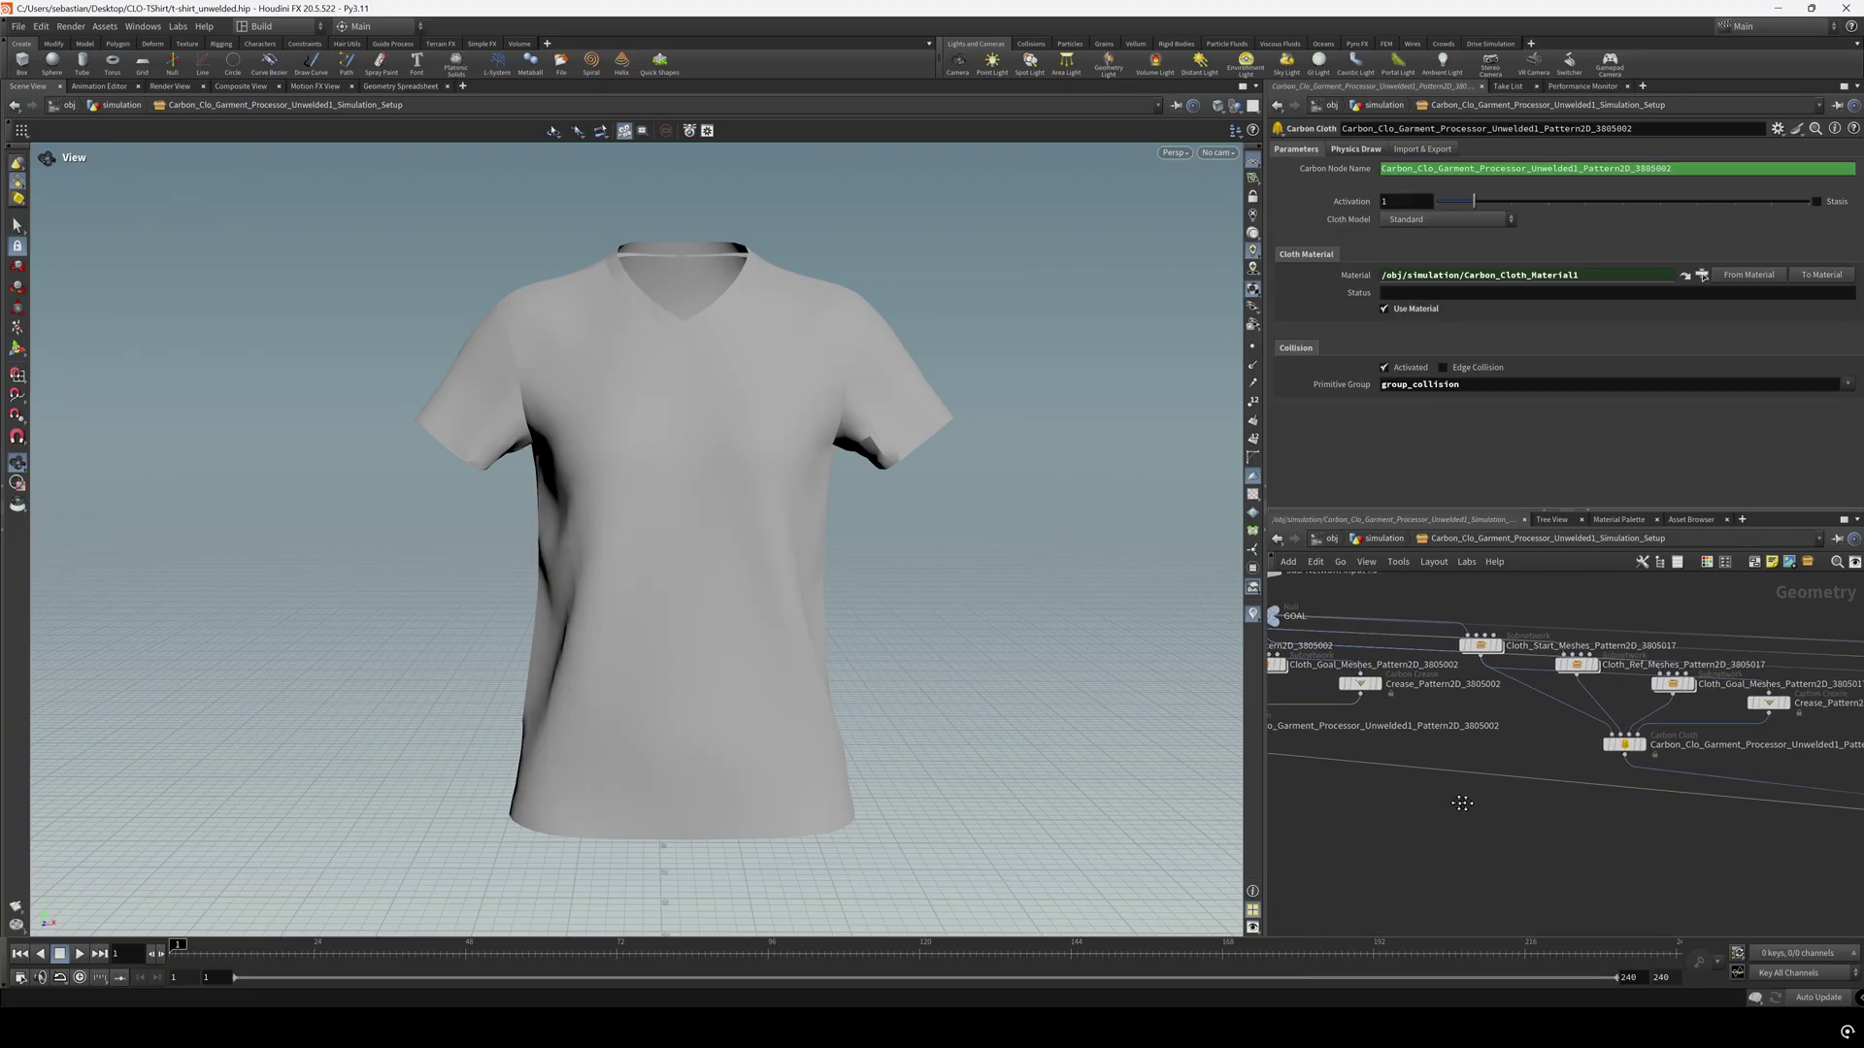
click(1494, 730)
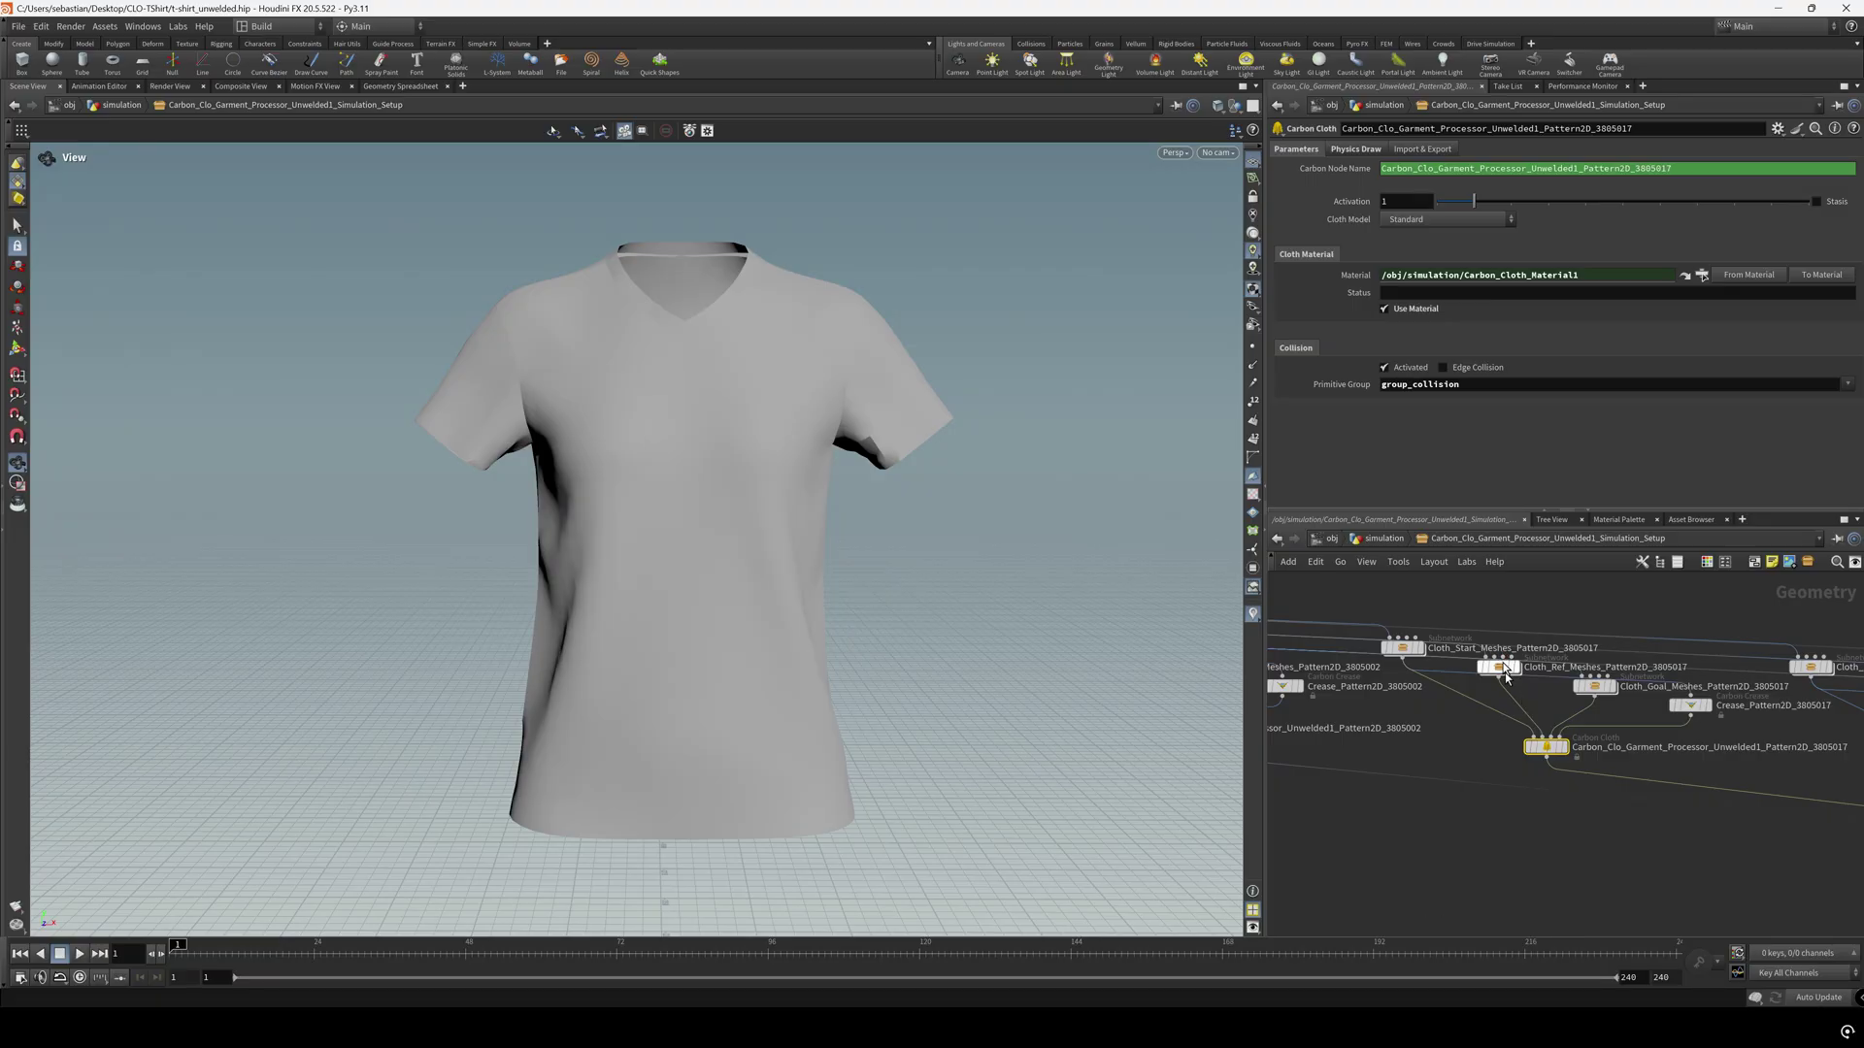
middle_drag(1553, 731, 1370, 672)
click(1513, 647)
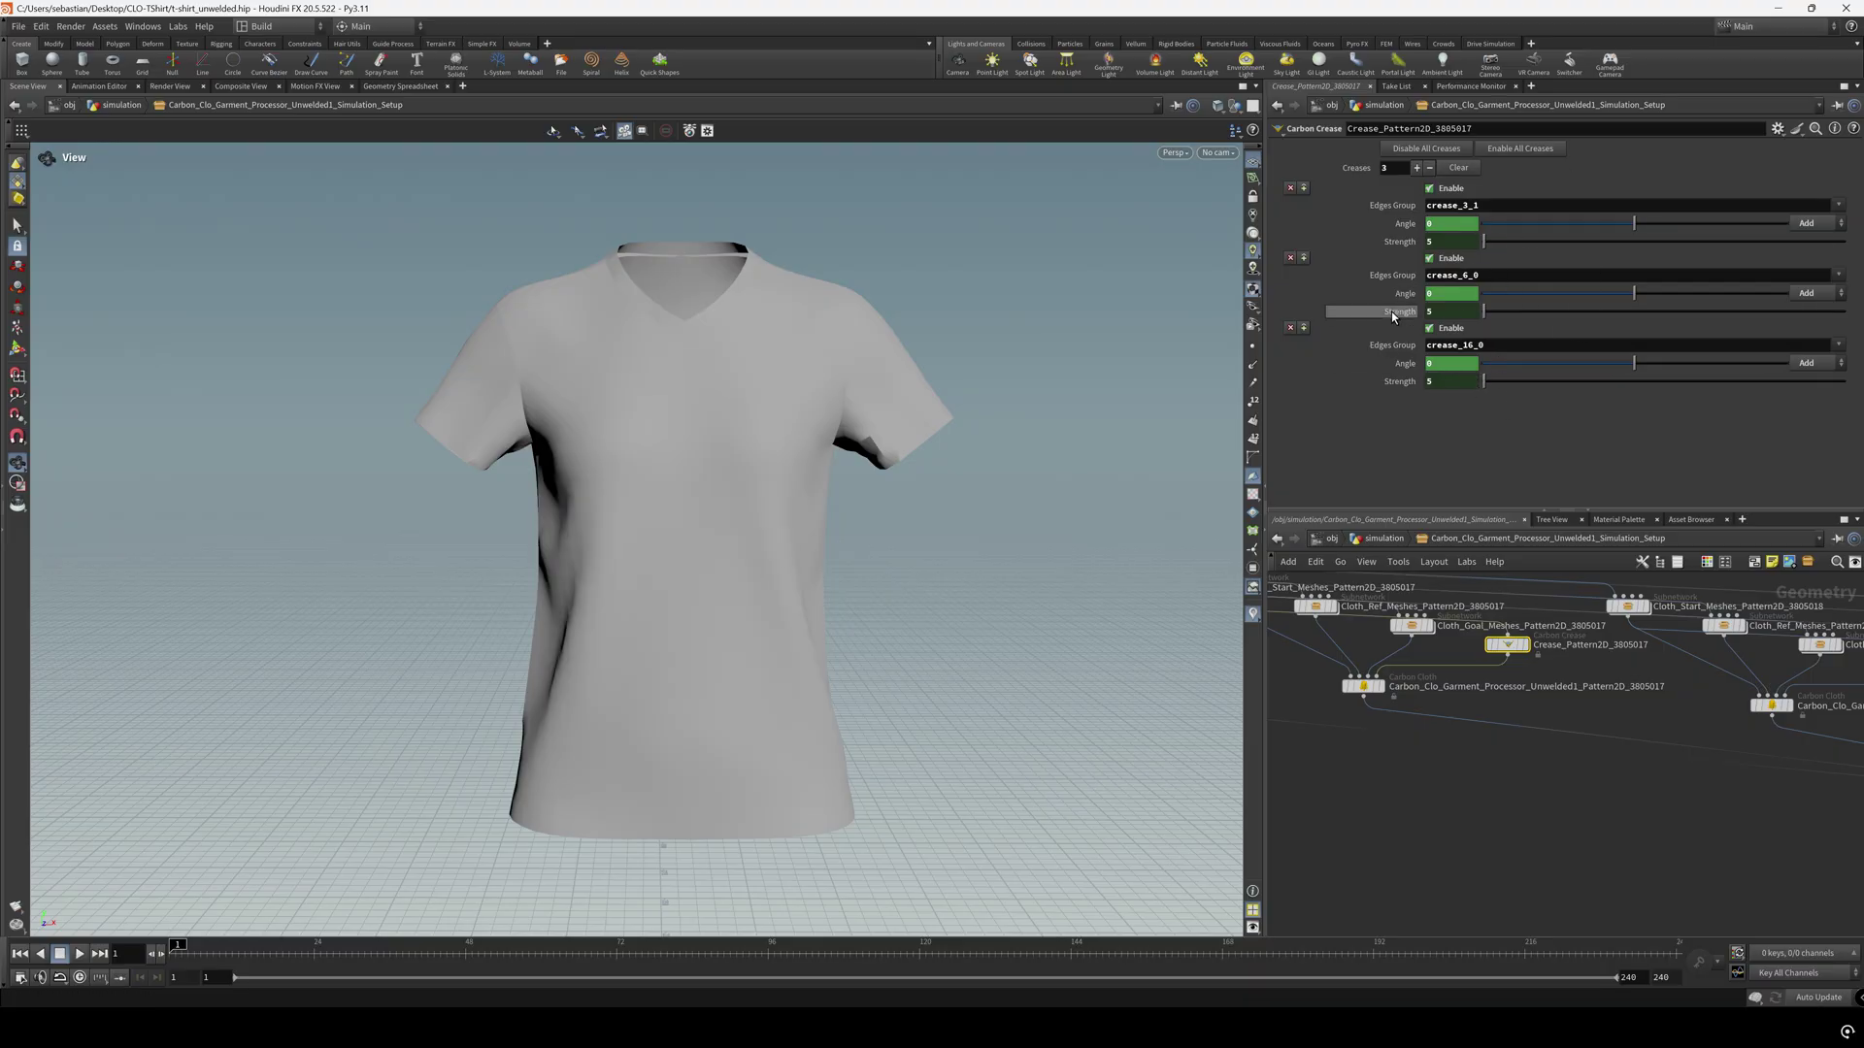
Enter the Stitchings subnetwork, examine the first Carbon Stitching node's settings and the chain of stitching nodes, and return to Simulation_Setup
scroll(1486, 783, down, 2)
middle_drag(1486, 782, 1311, 653)
scroll(1495, 657, up, 5)
double_click(1493, 724)
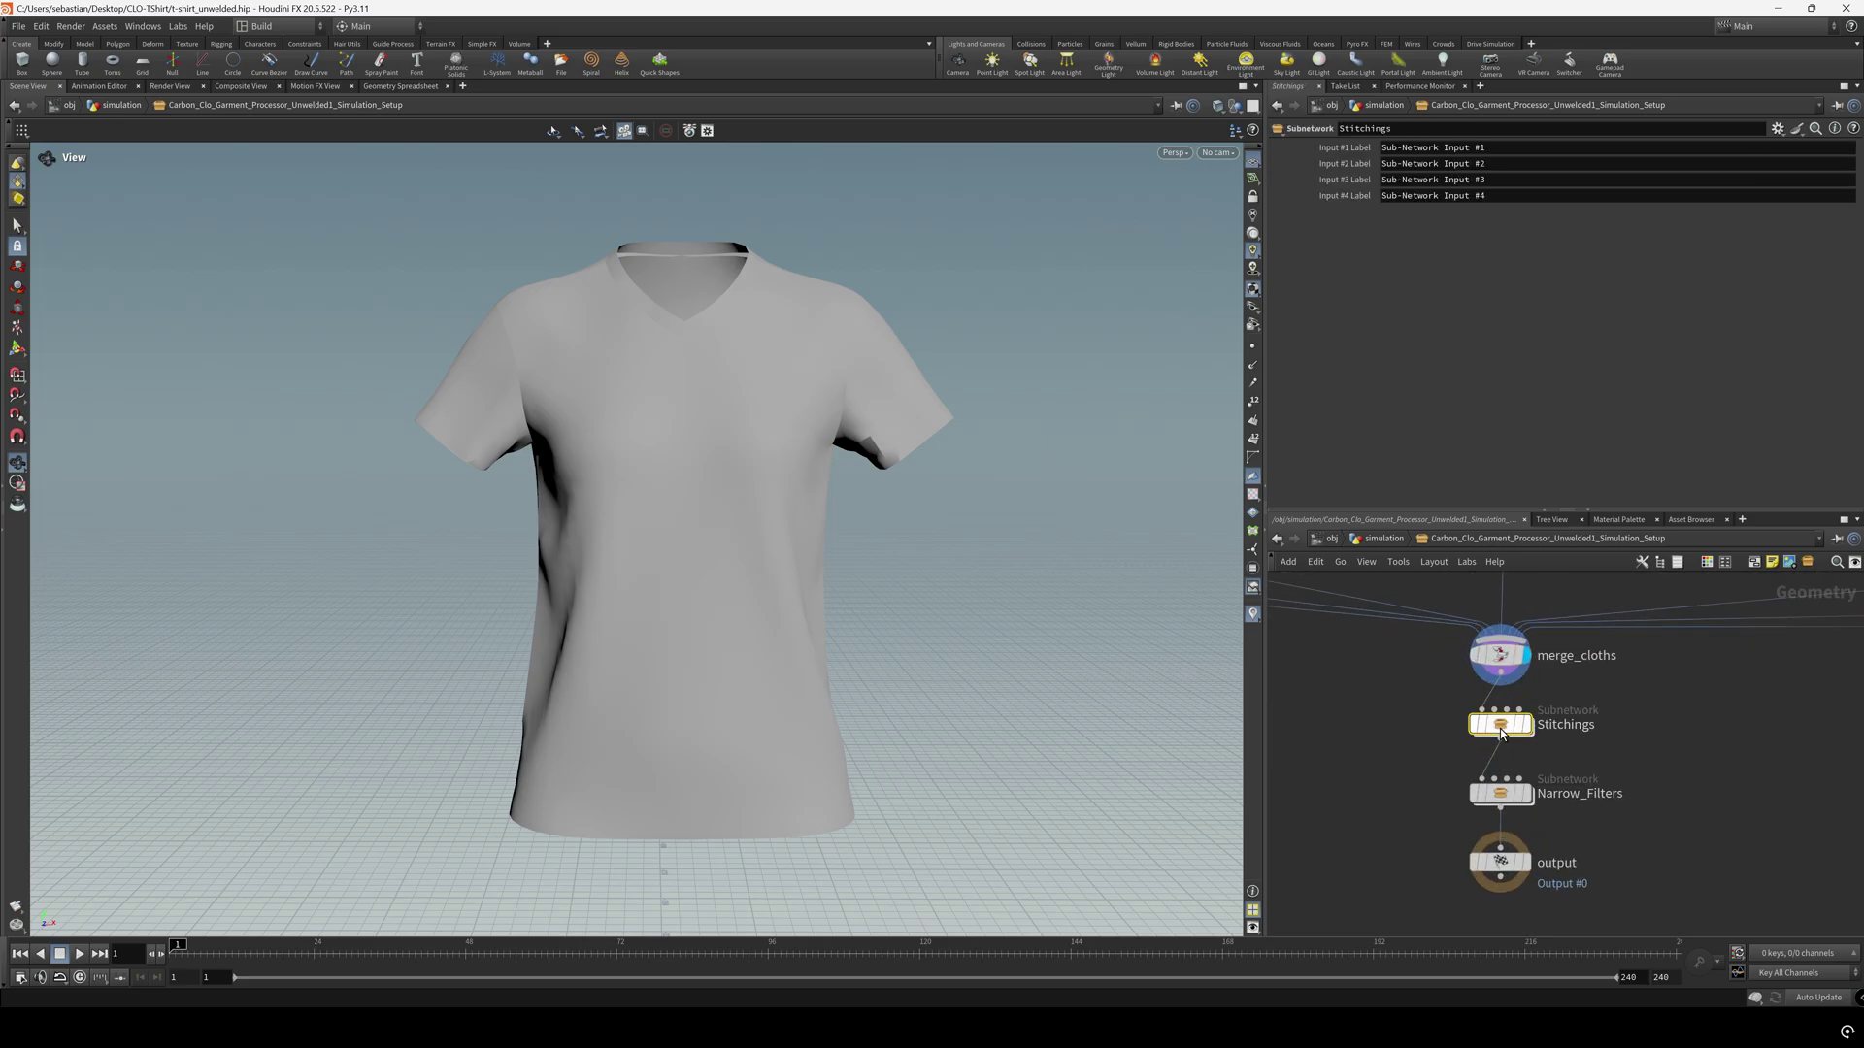
scroll(1456, 692, up, 5)
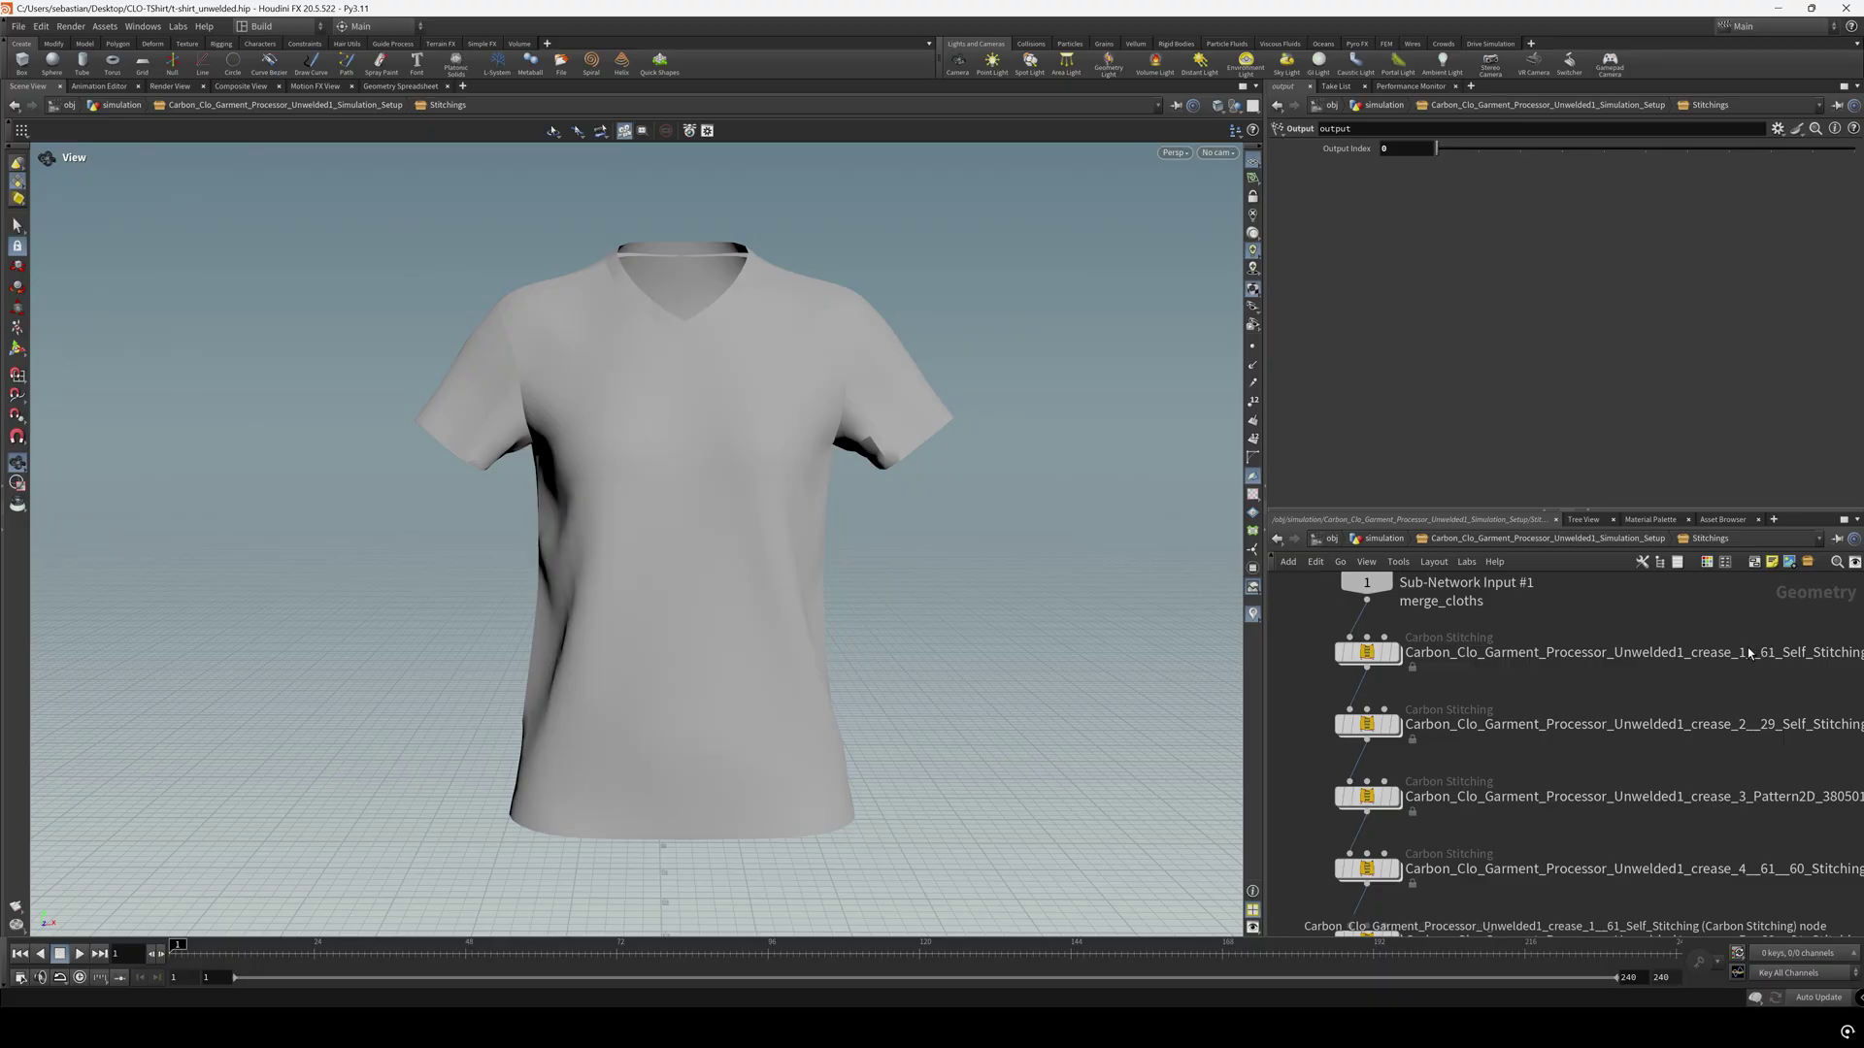
click(1367, 652)
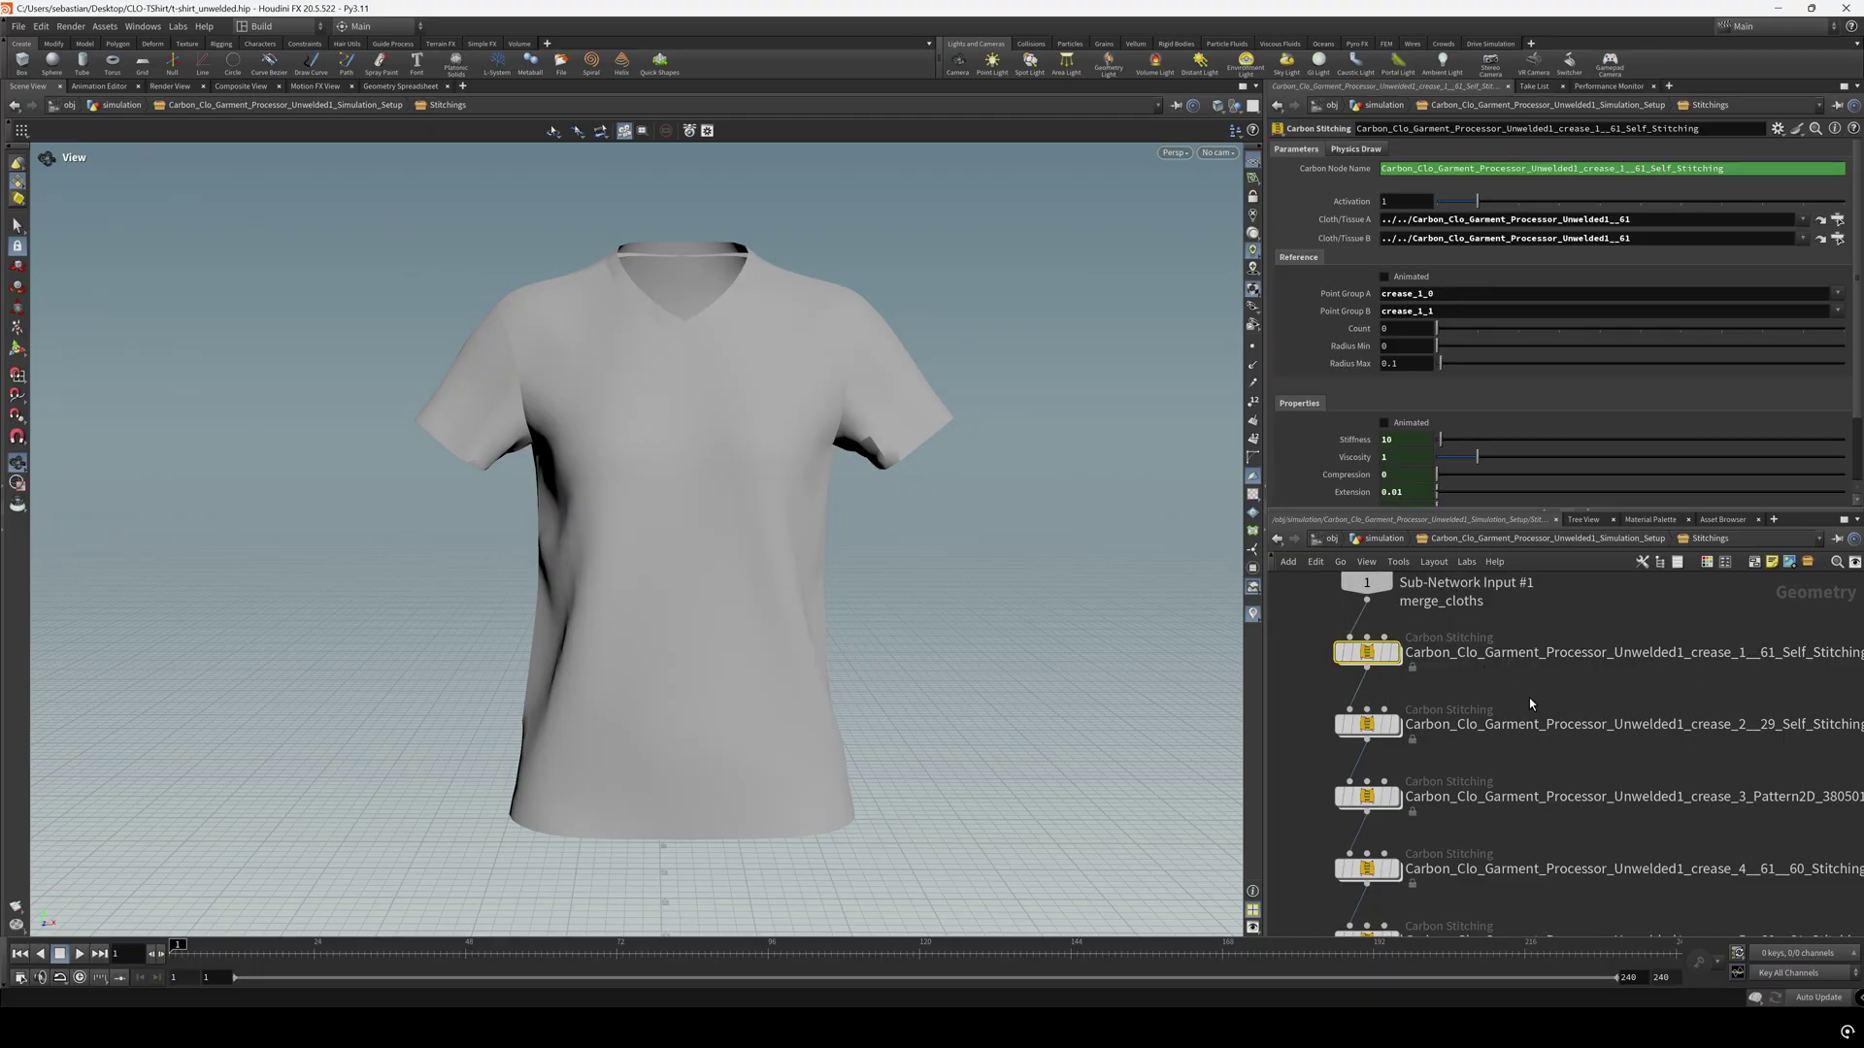
scroll(1519, 703, down, 5)
scroll(1519, 703, down, 6)
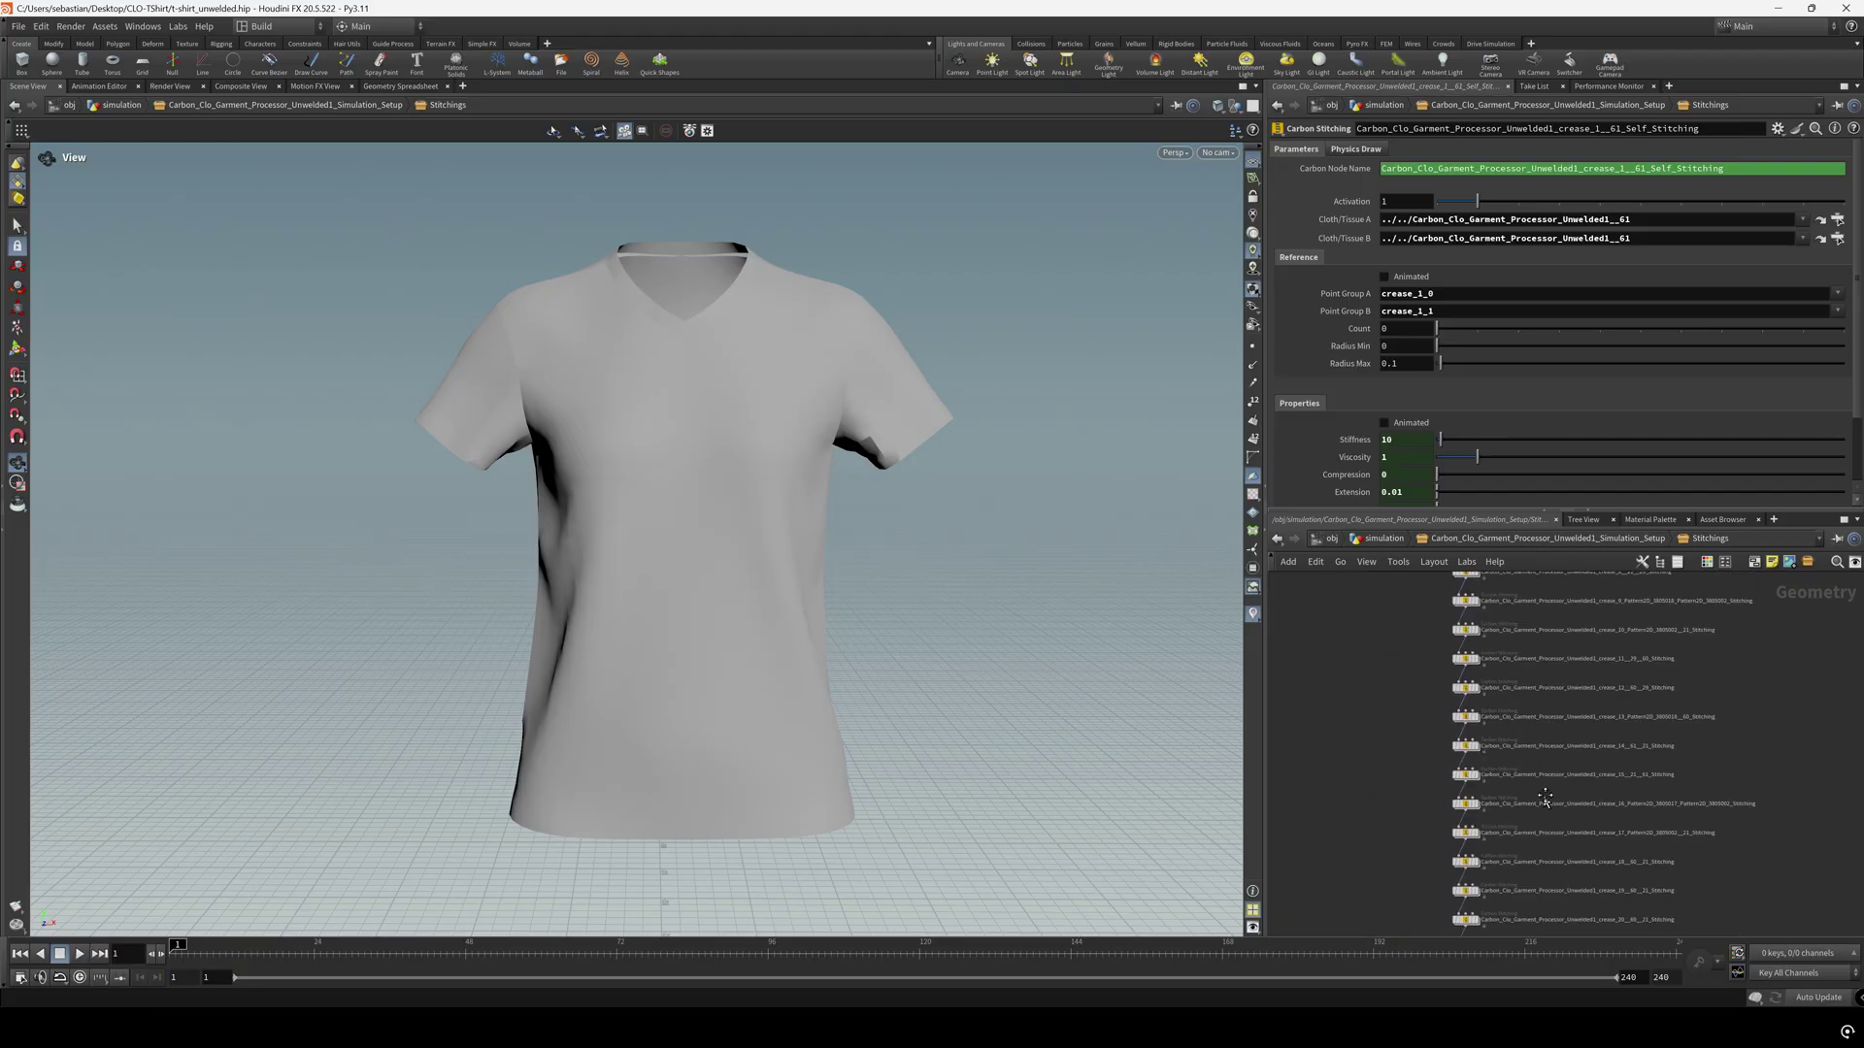
click(1442, 540)
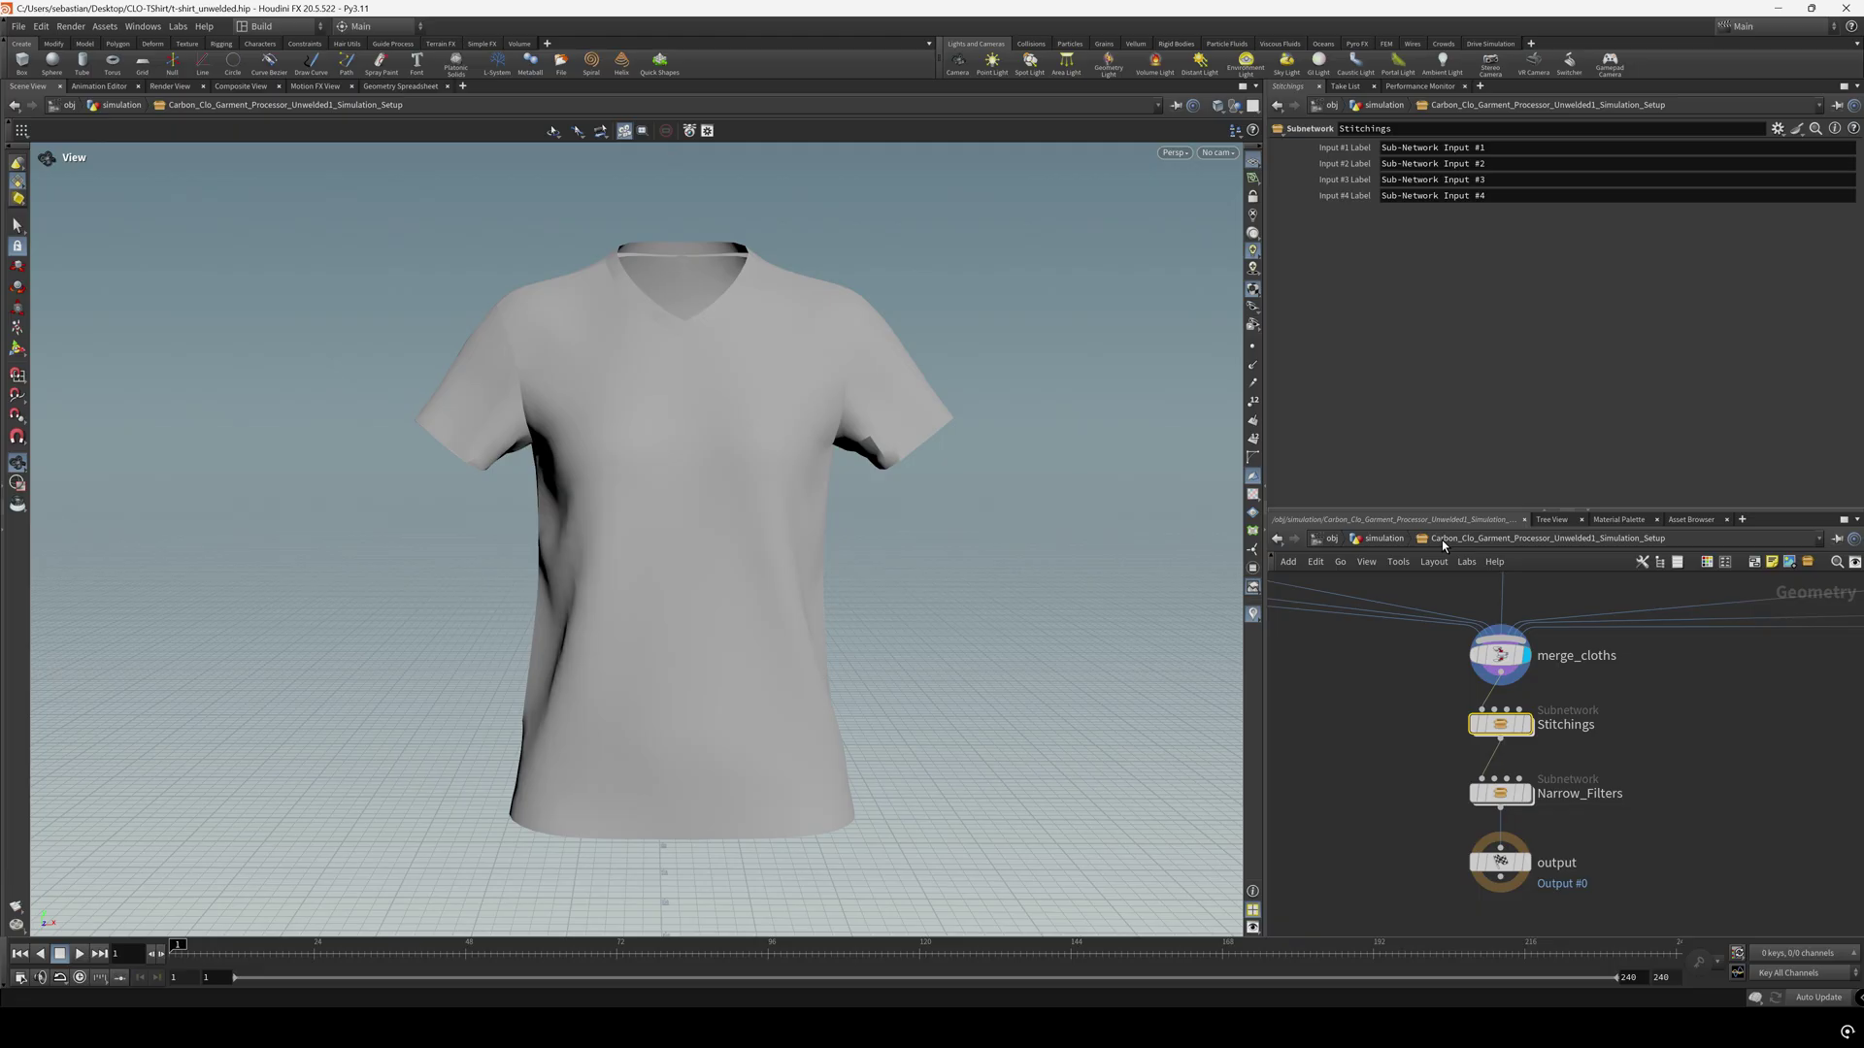
Look over the node chain inside the Narrow_Filters subnetwork and return to the main simulation network
double_click(1499, 793)
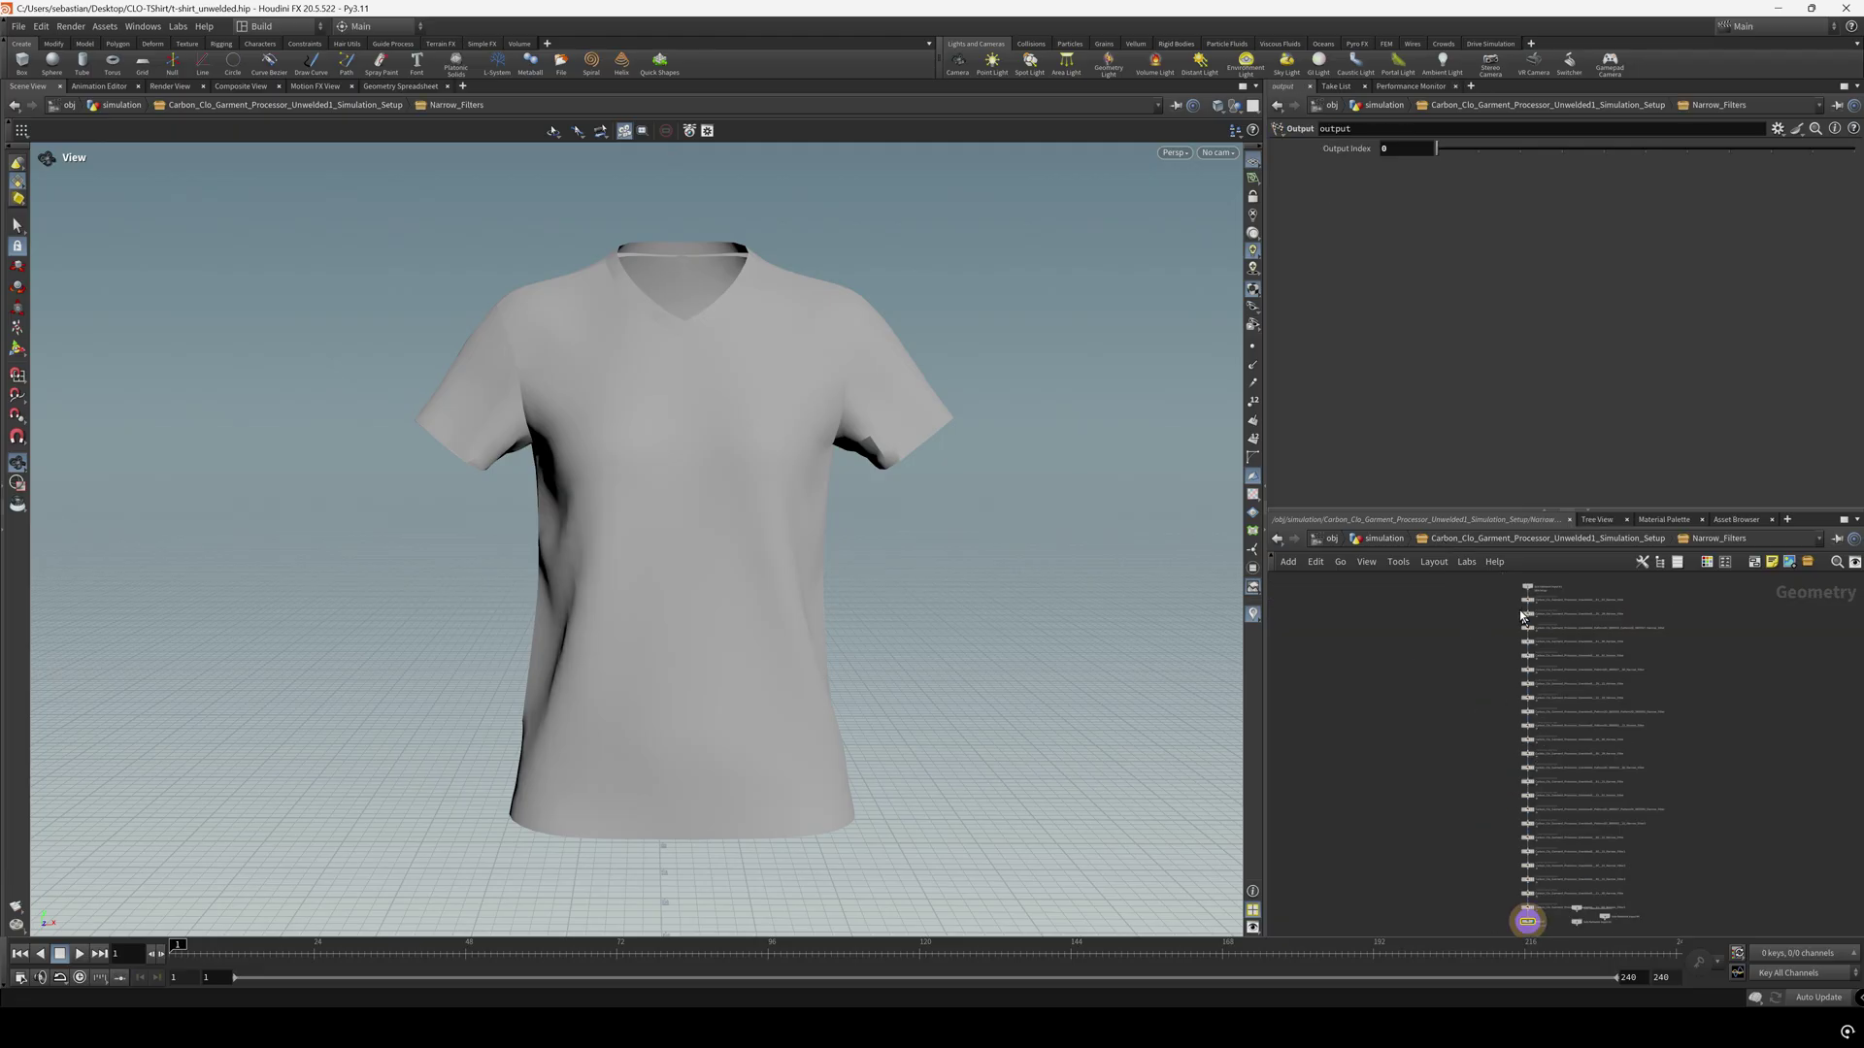
click(1434, 540)
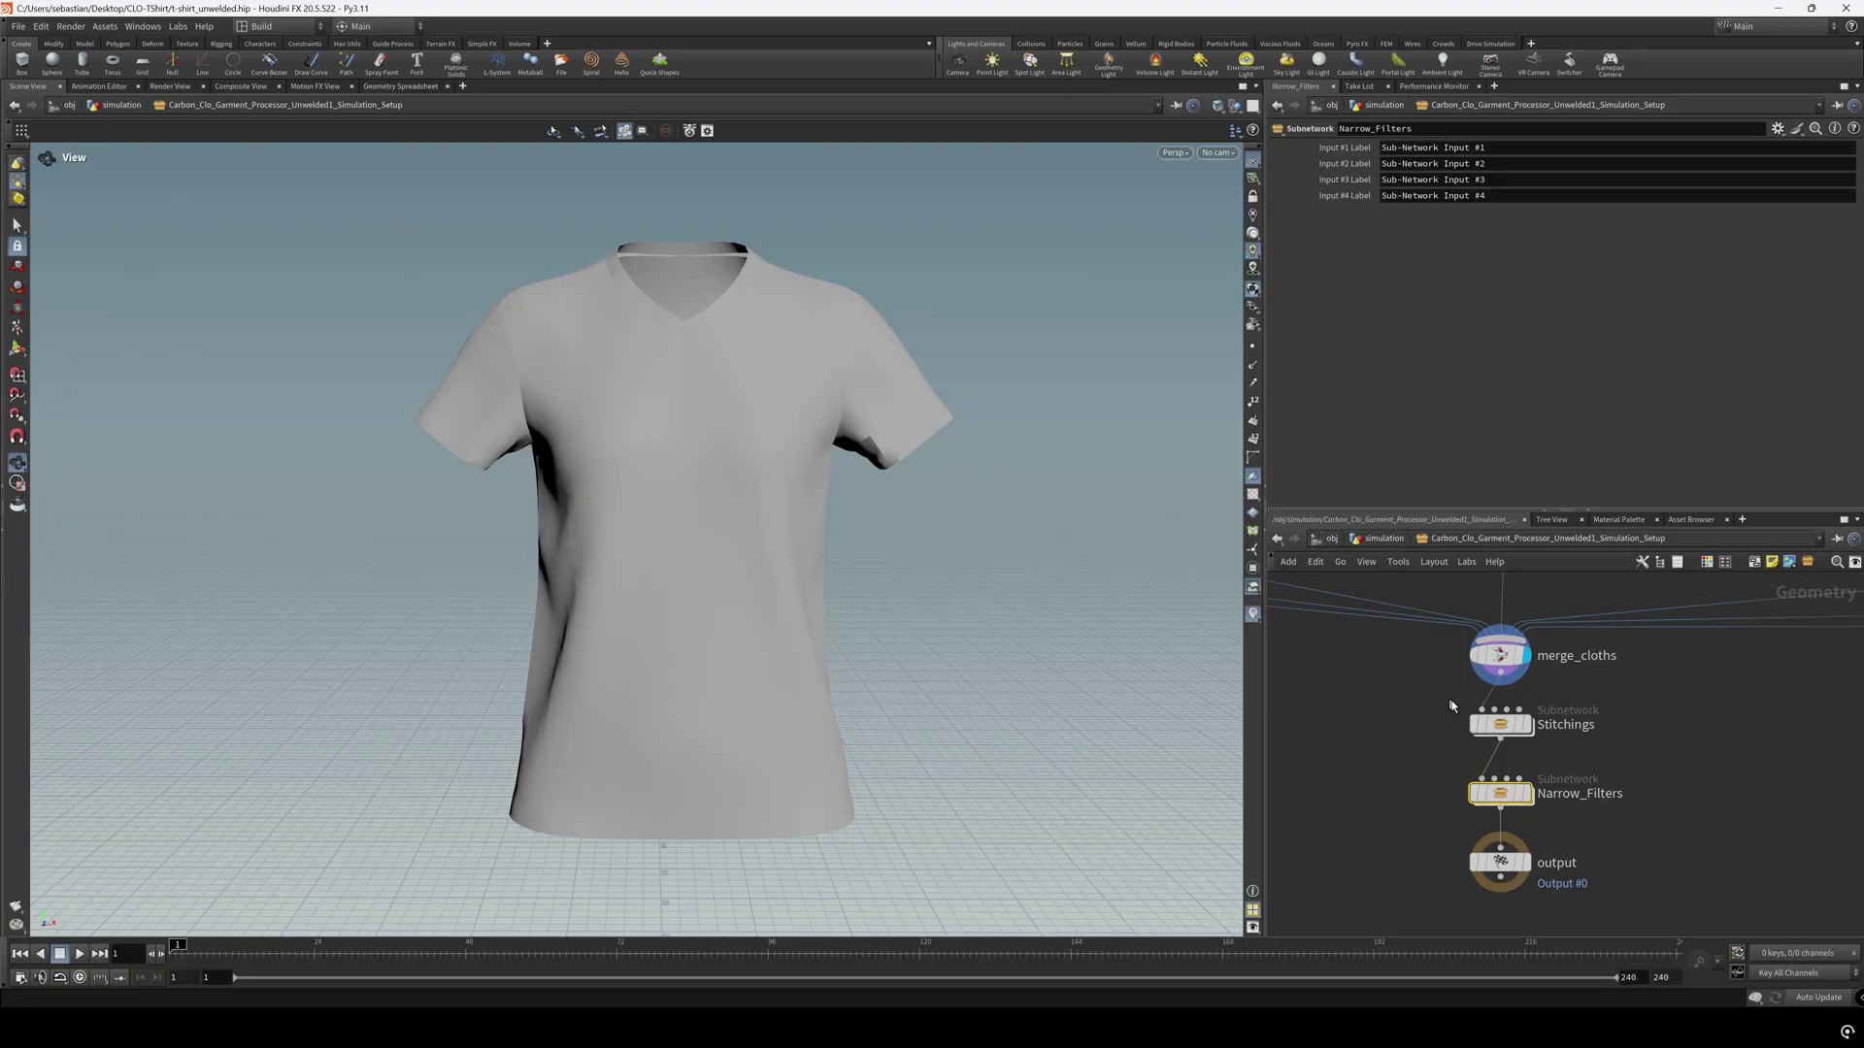
middle_drag(1431, 695, 1464, 756)
click(1385, 539)
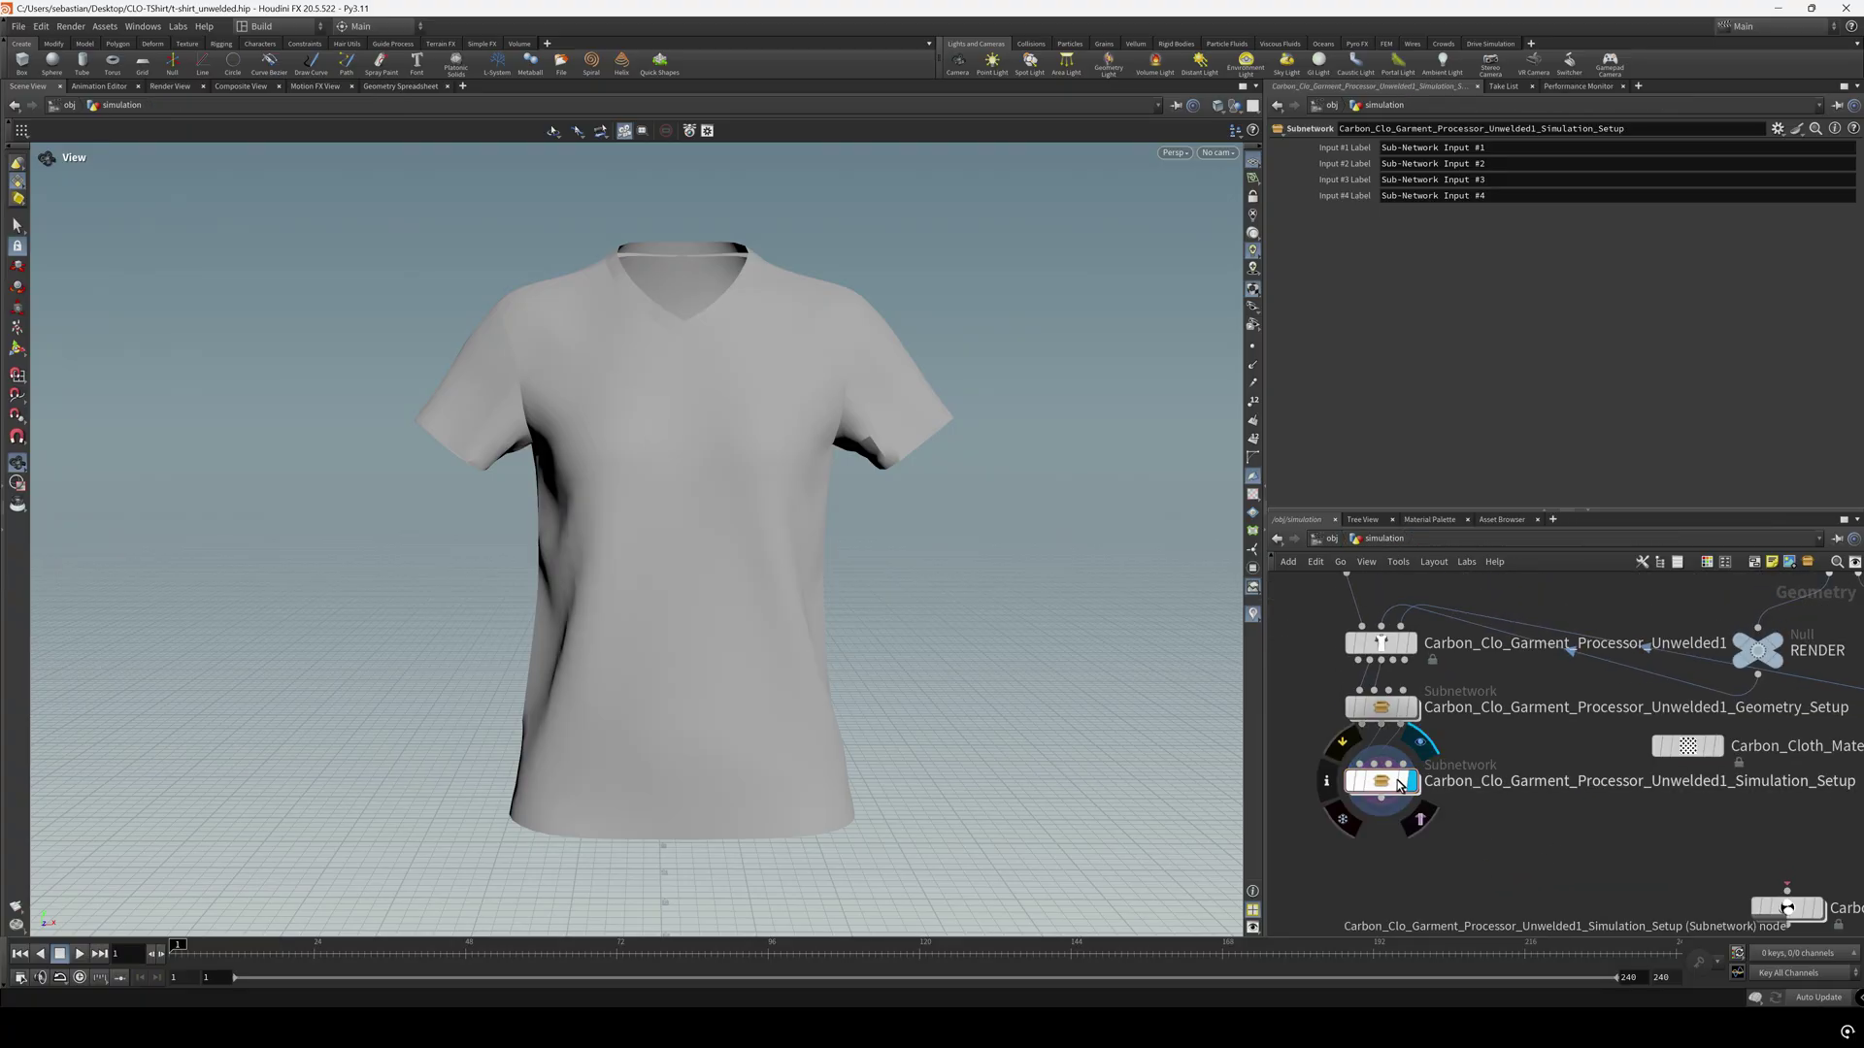
Enter the Geometry_Setup subnetwork, compare the meshes of lock_output_1 and lock_output_2, check Carbon_Remesher's settings, and return to the simulation network
double_click(1408, 712)
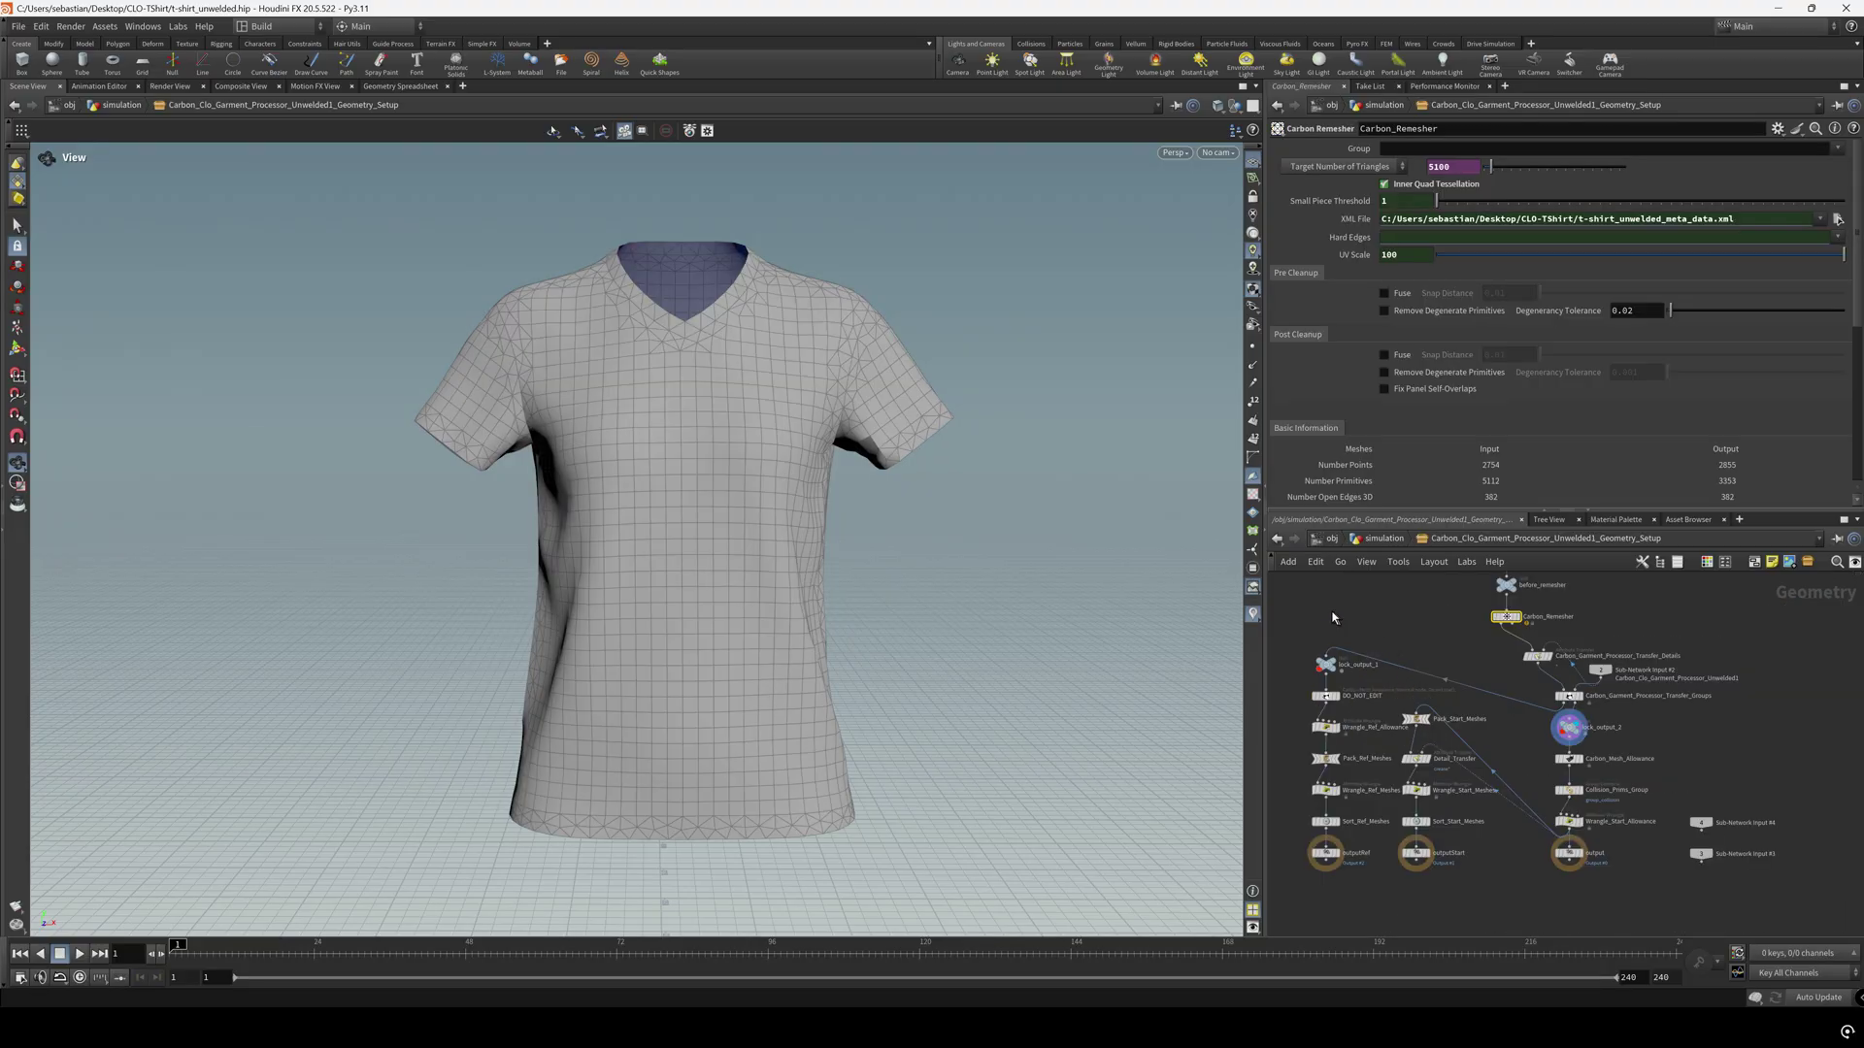
middle_drag(1381, 627, 1409, 622)
click(1353, 661)
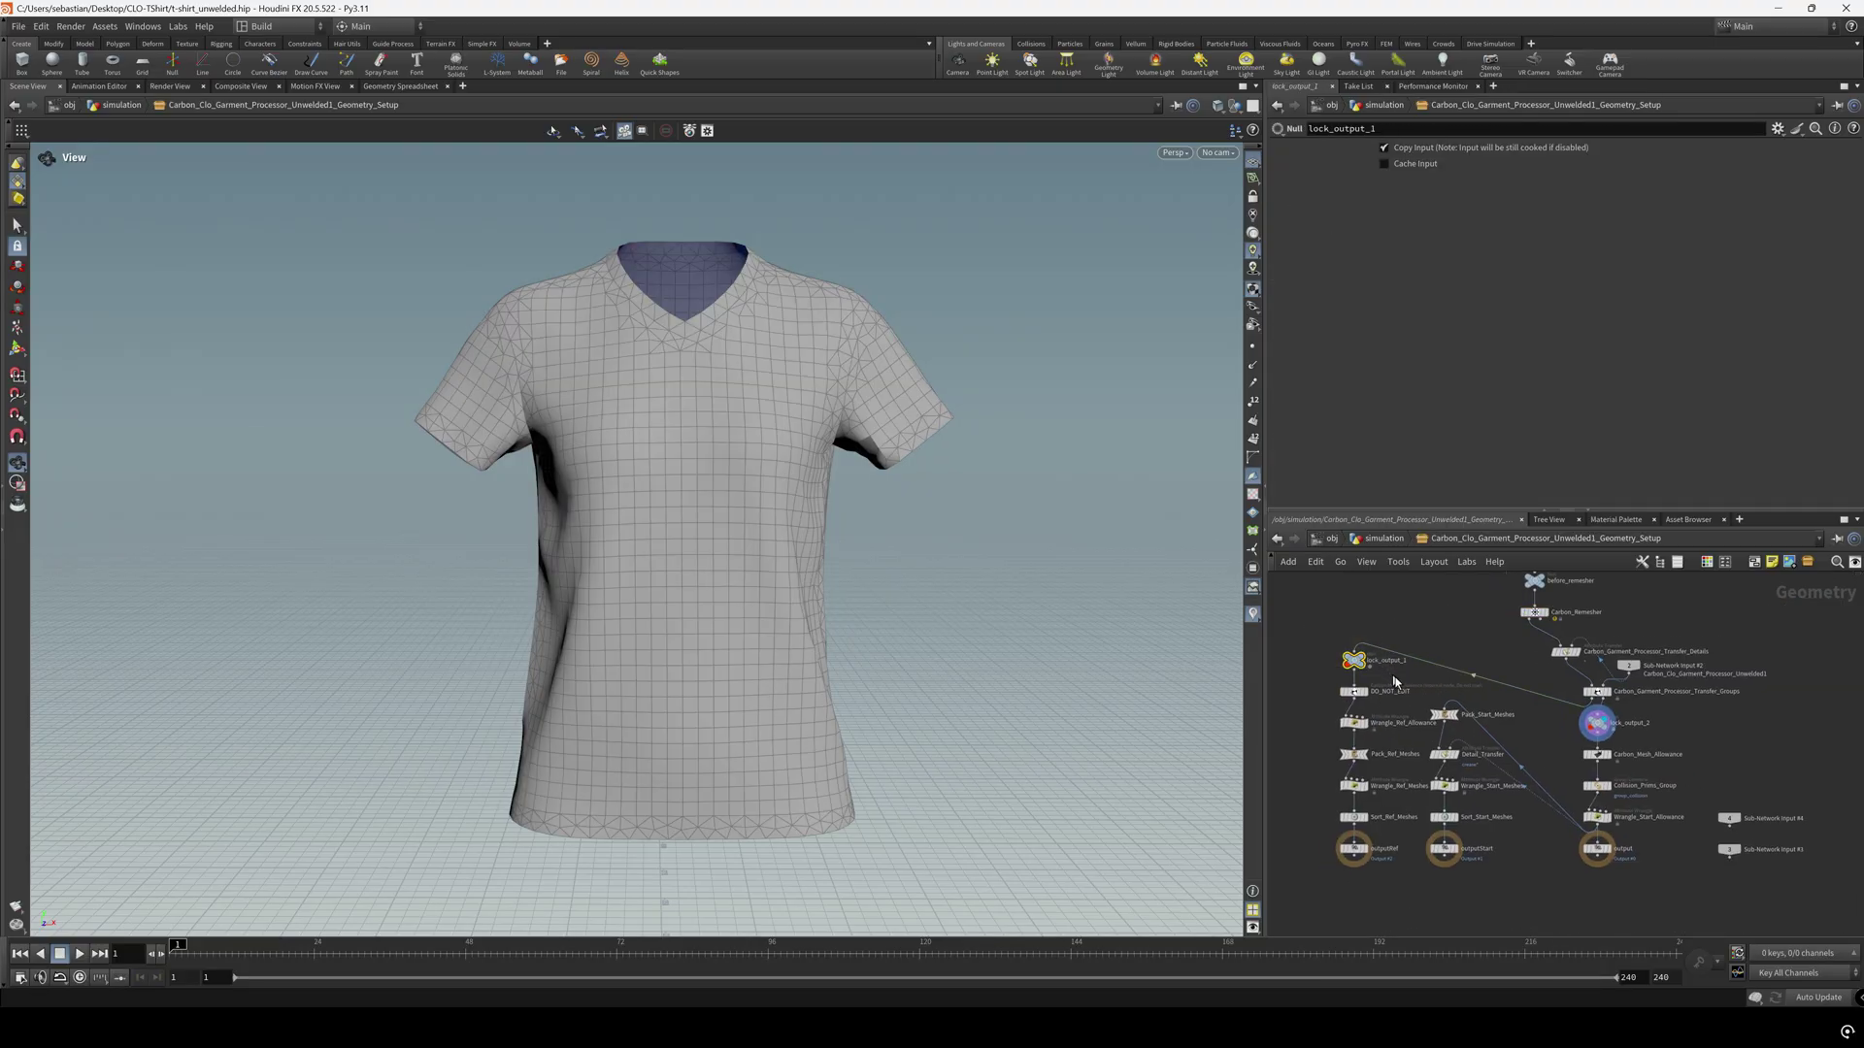
scroll(1578, 726, up, 3)
middle_drag(1431, 697, 1487, 686)
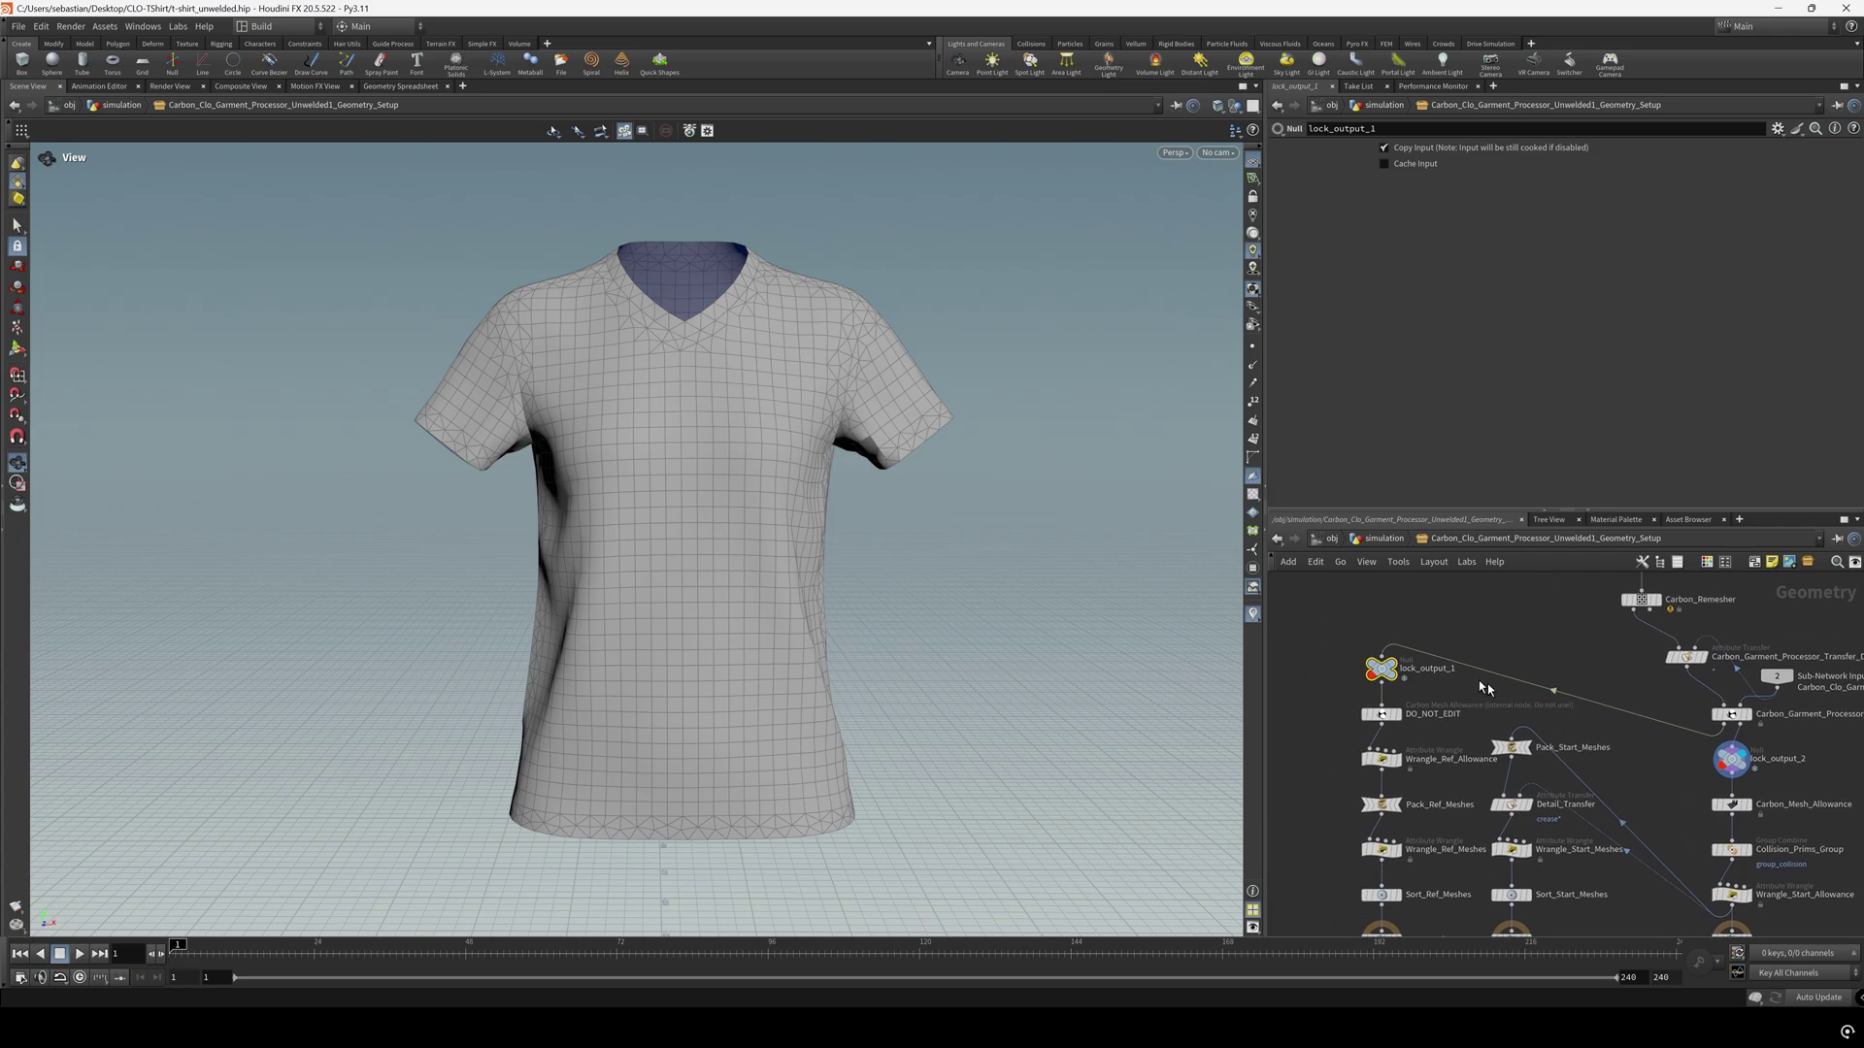
click(1404, 666)
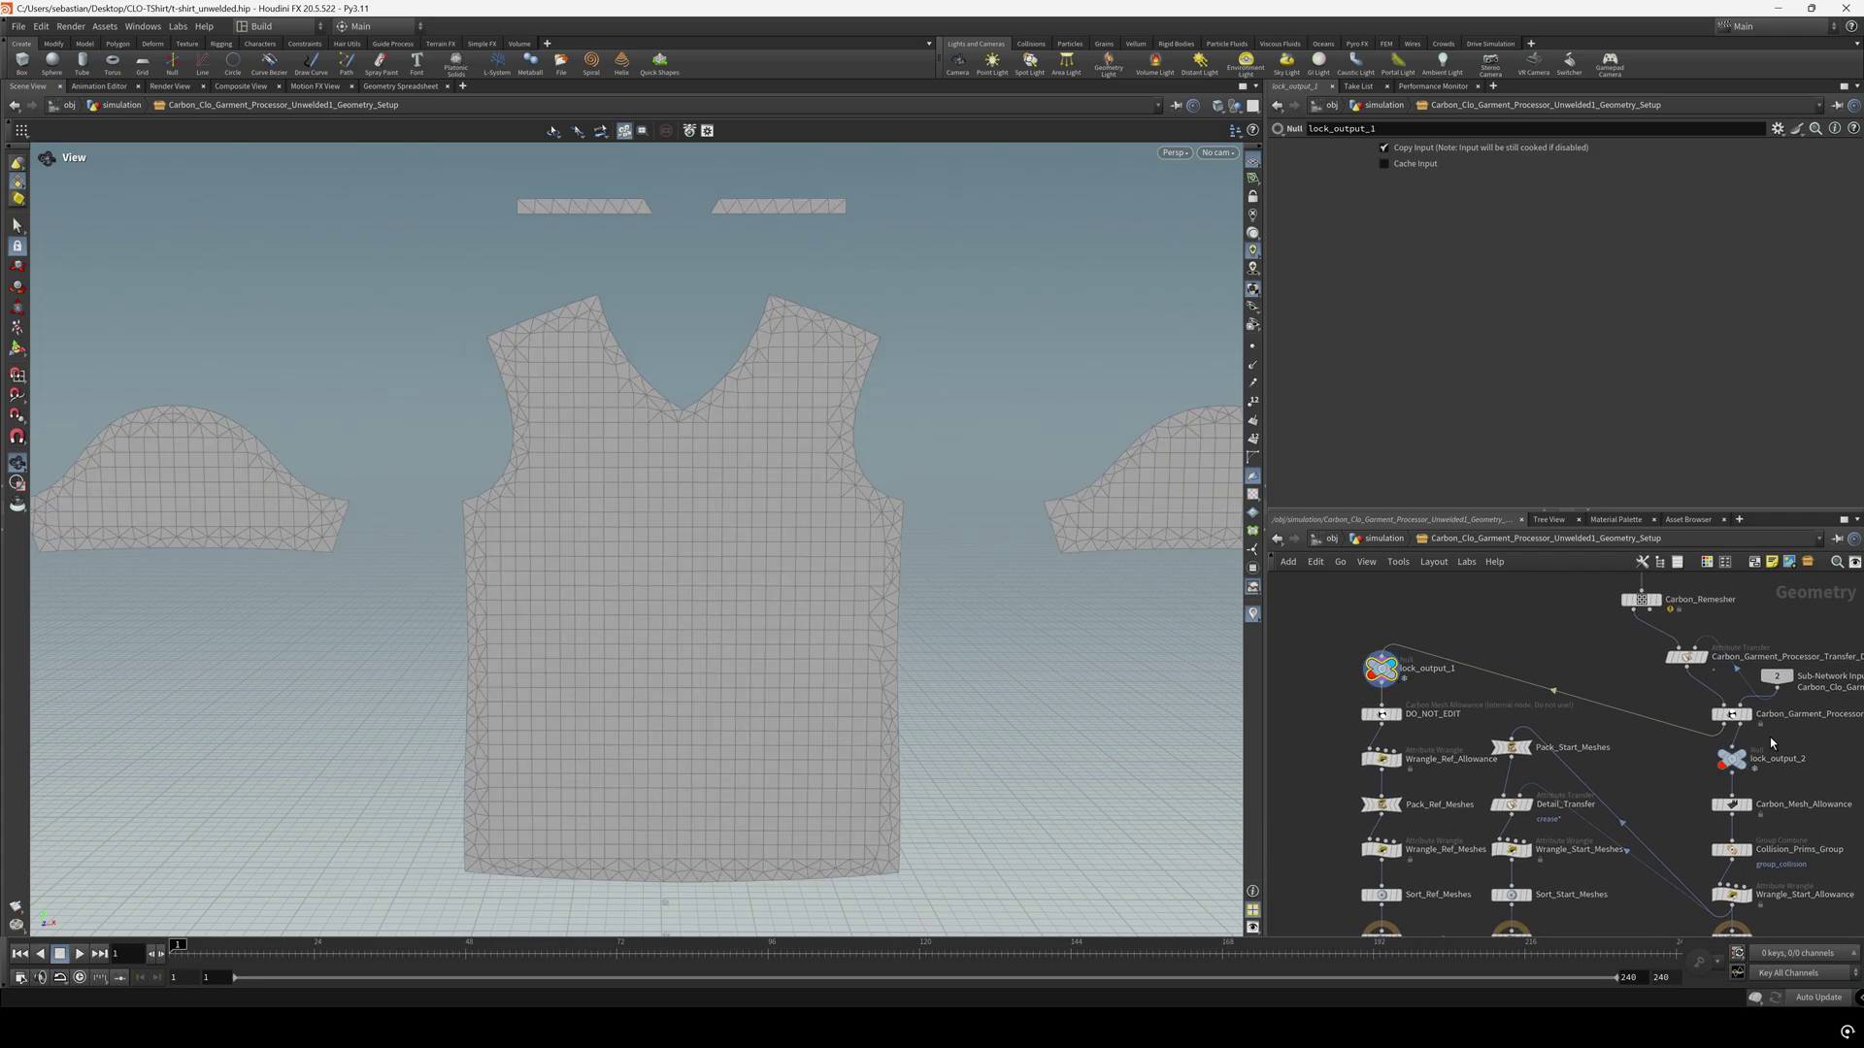
click(1744, 760)
scroll(1515, 645, down, 3)
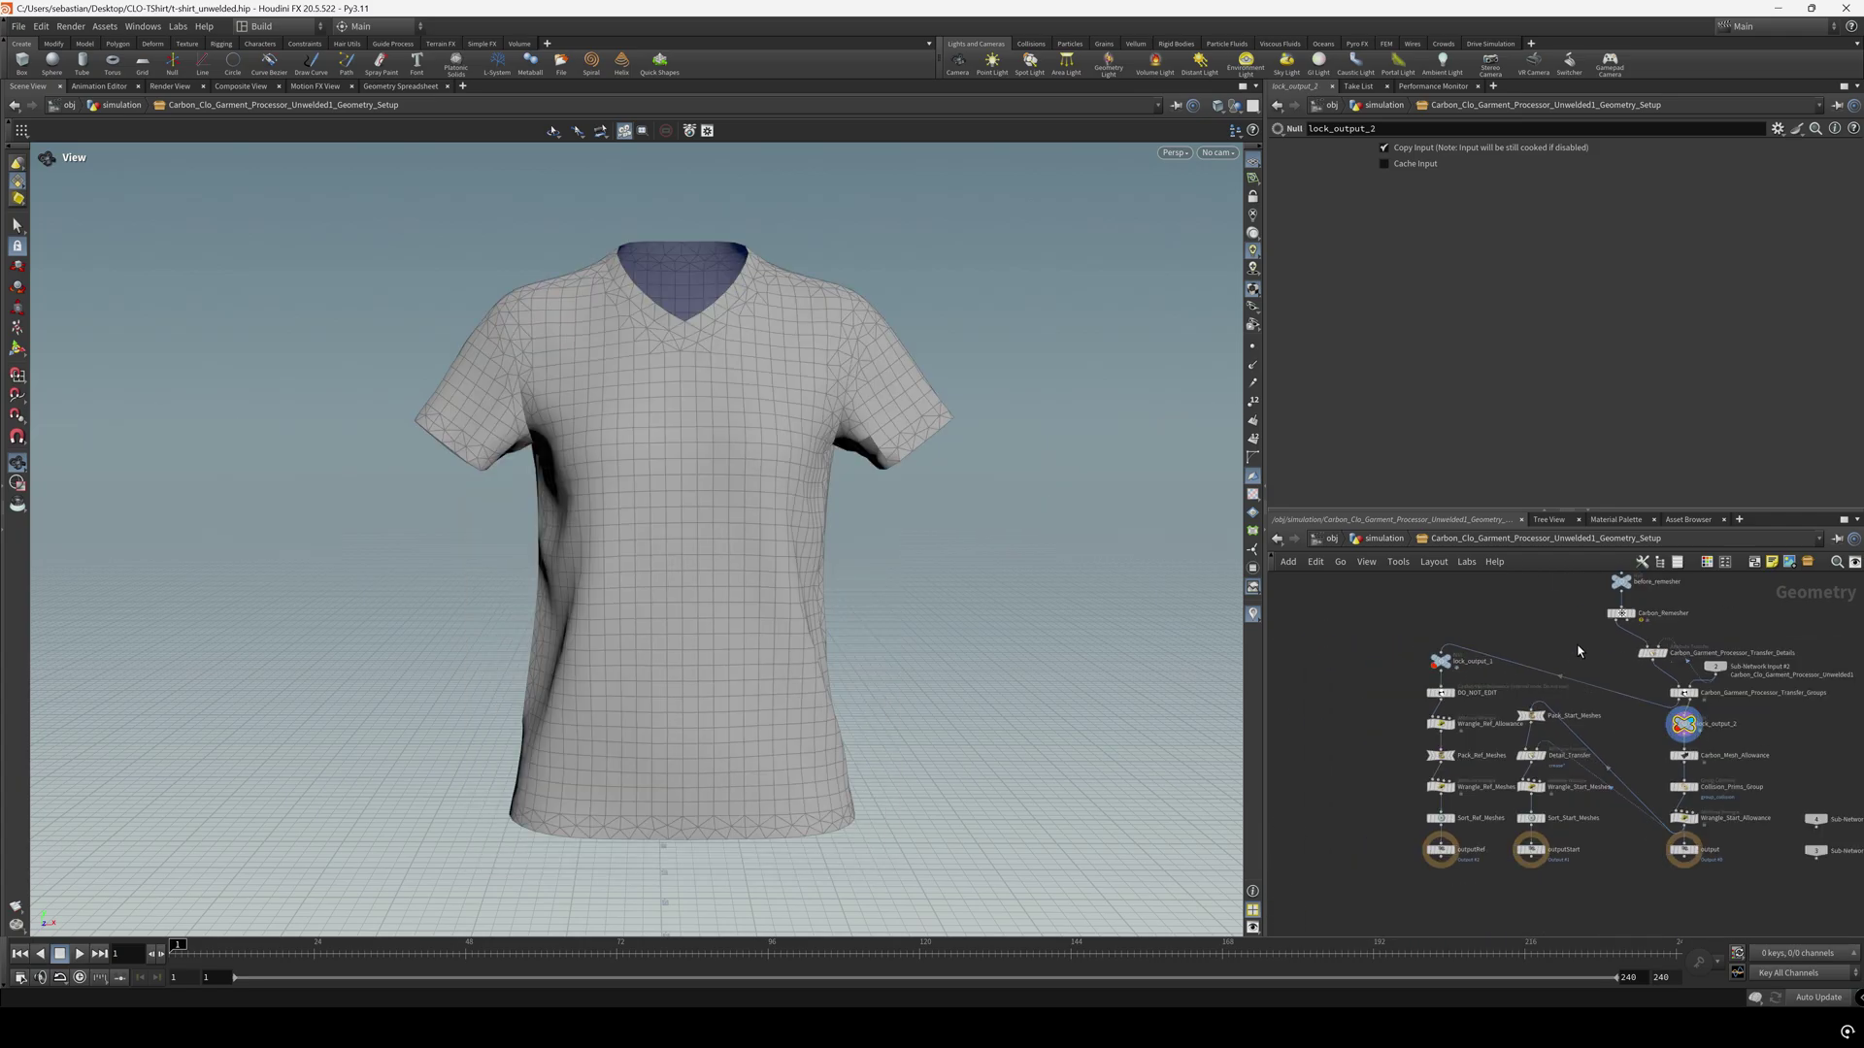
middle_drag(1506, 637, 1454, 673)
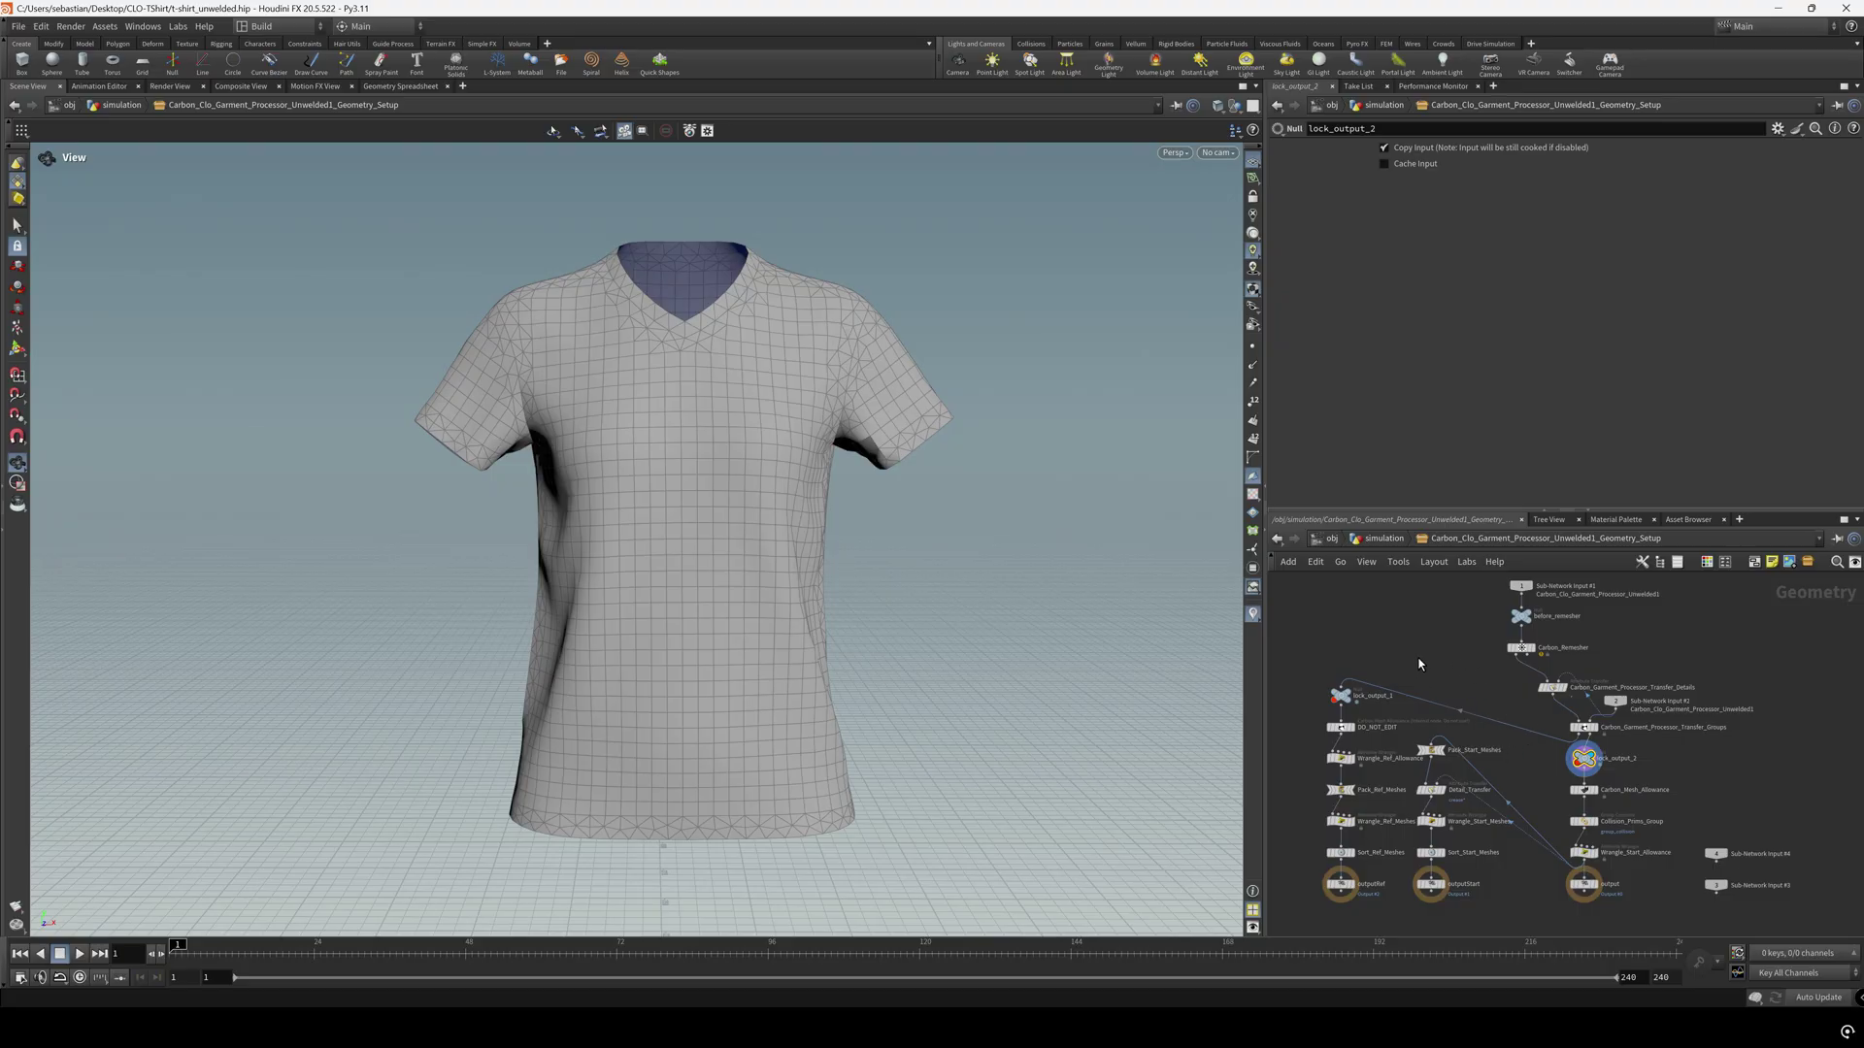
click(1526, 647)
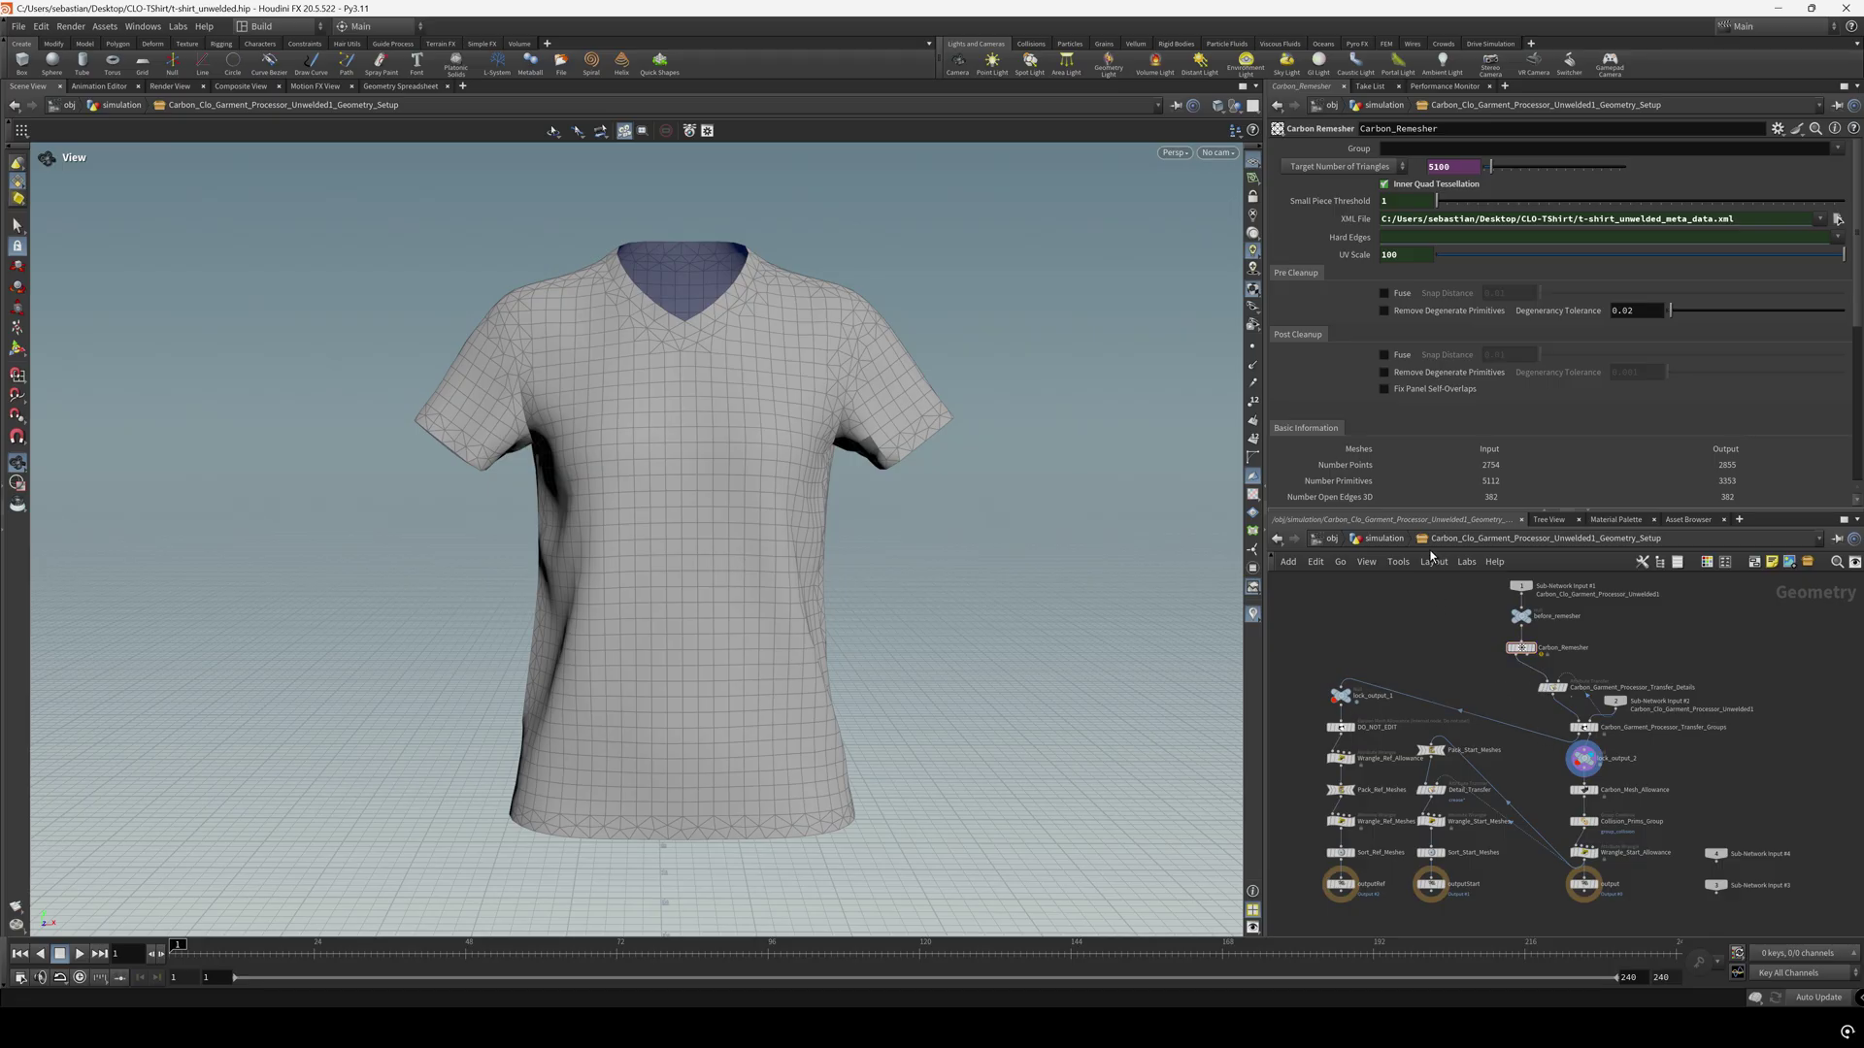
click(1384, 537)
Place Carbon_Simulation1 directly below the Simulation_Setup subnetwork, wire the subnetwork's output into it and save the scene
key(h)
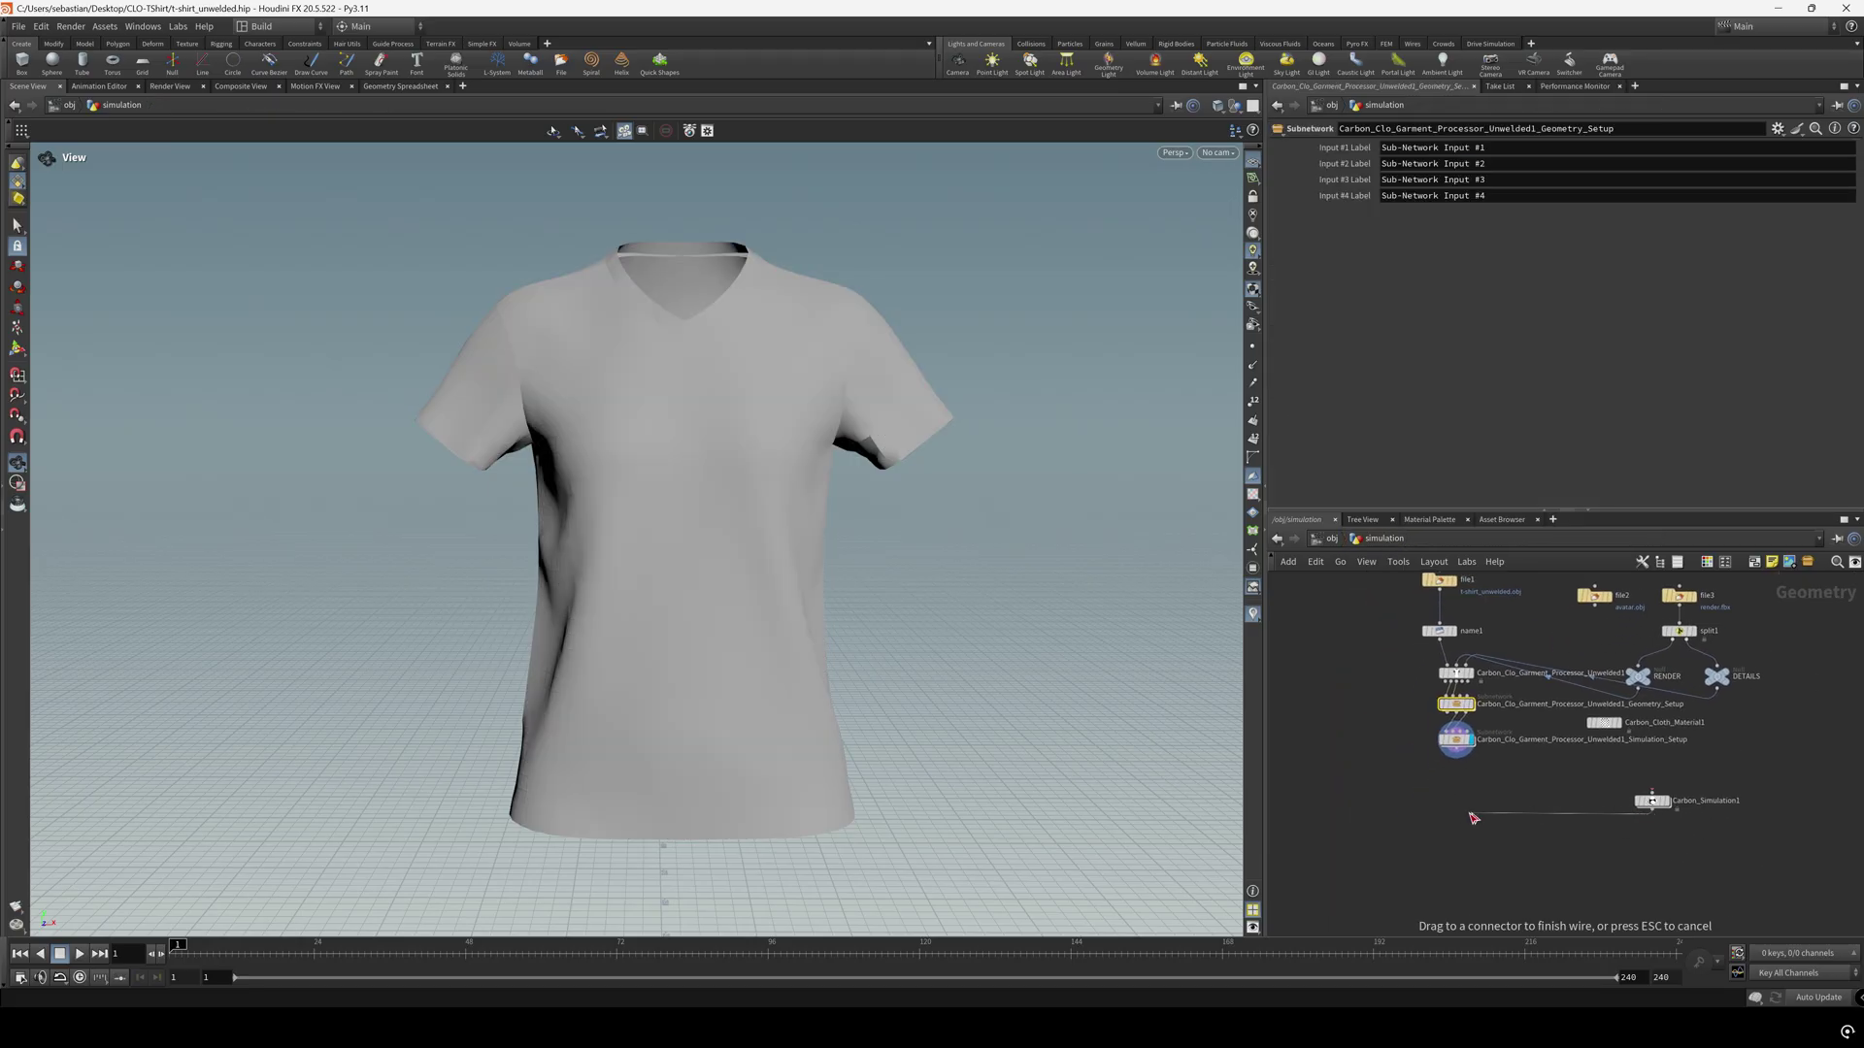
drag(1648, 811, 1464, 790)
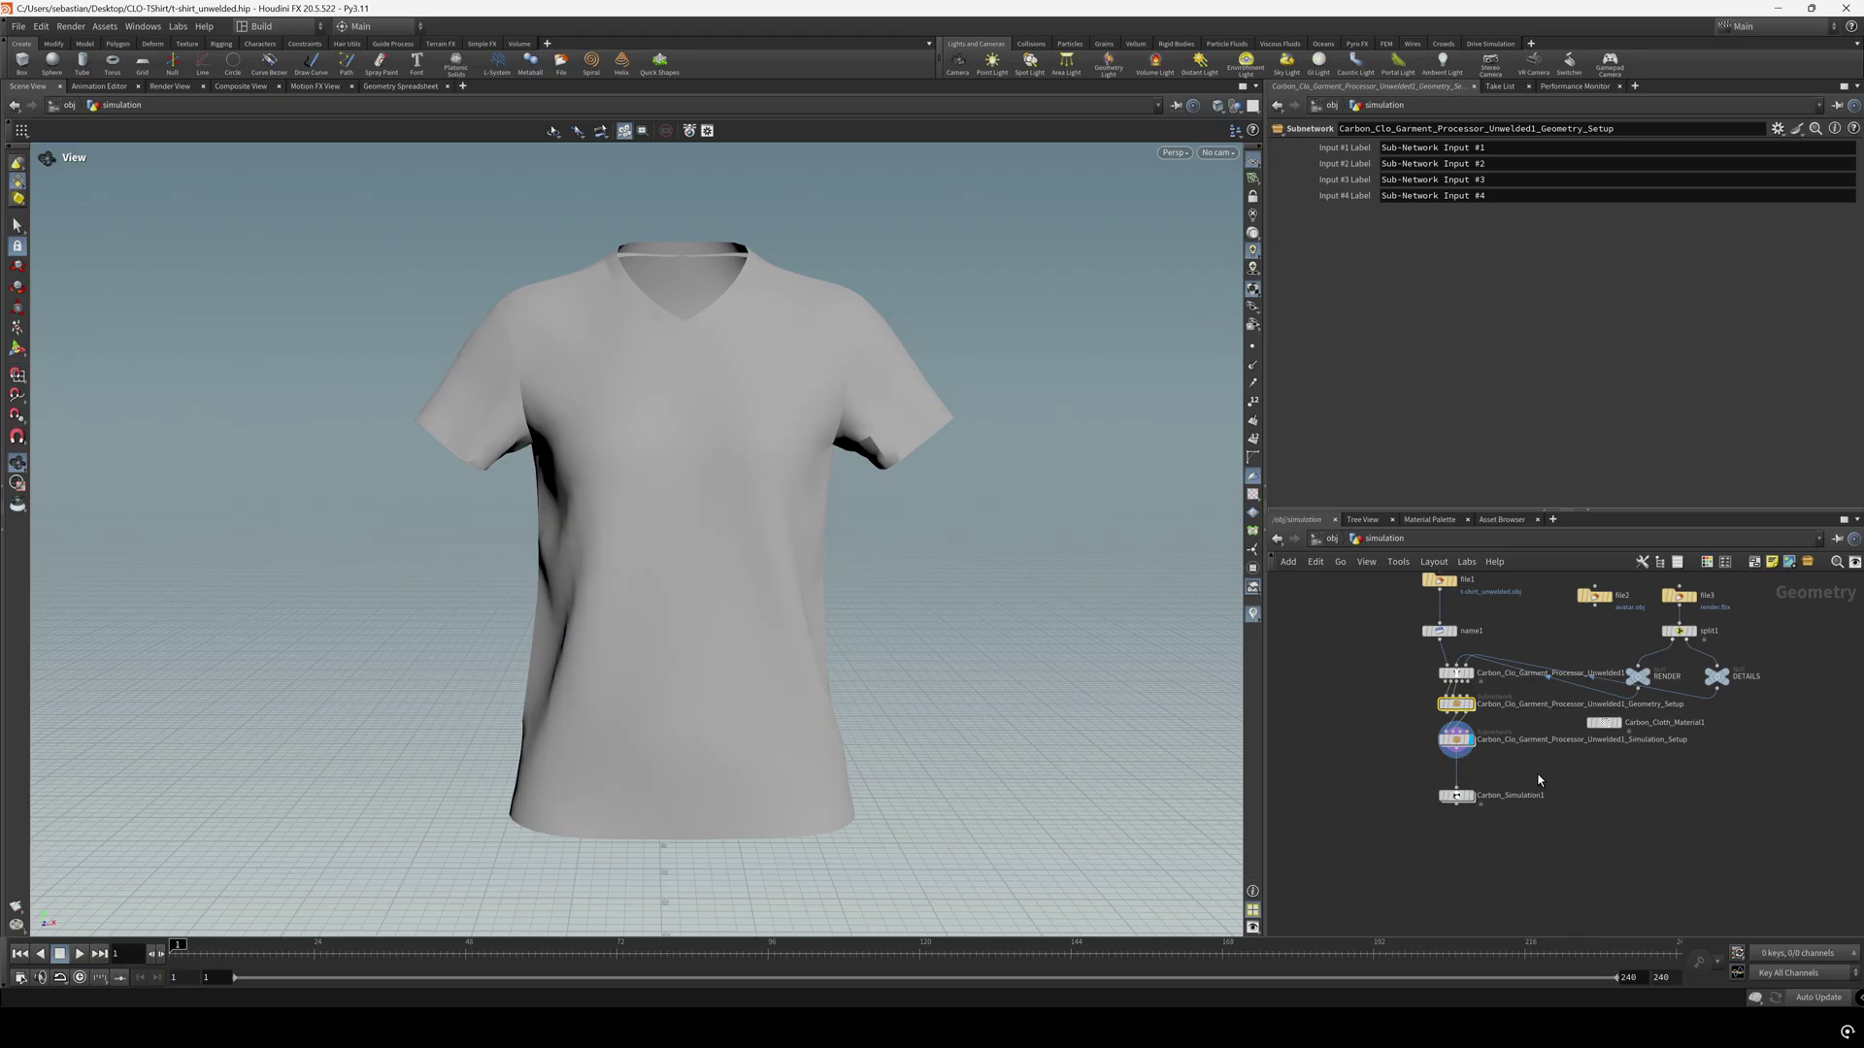
key(ctrl+s)
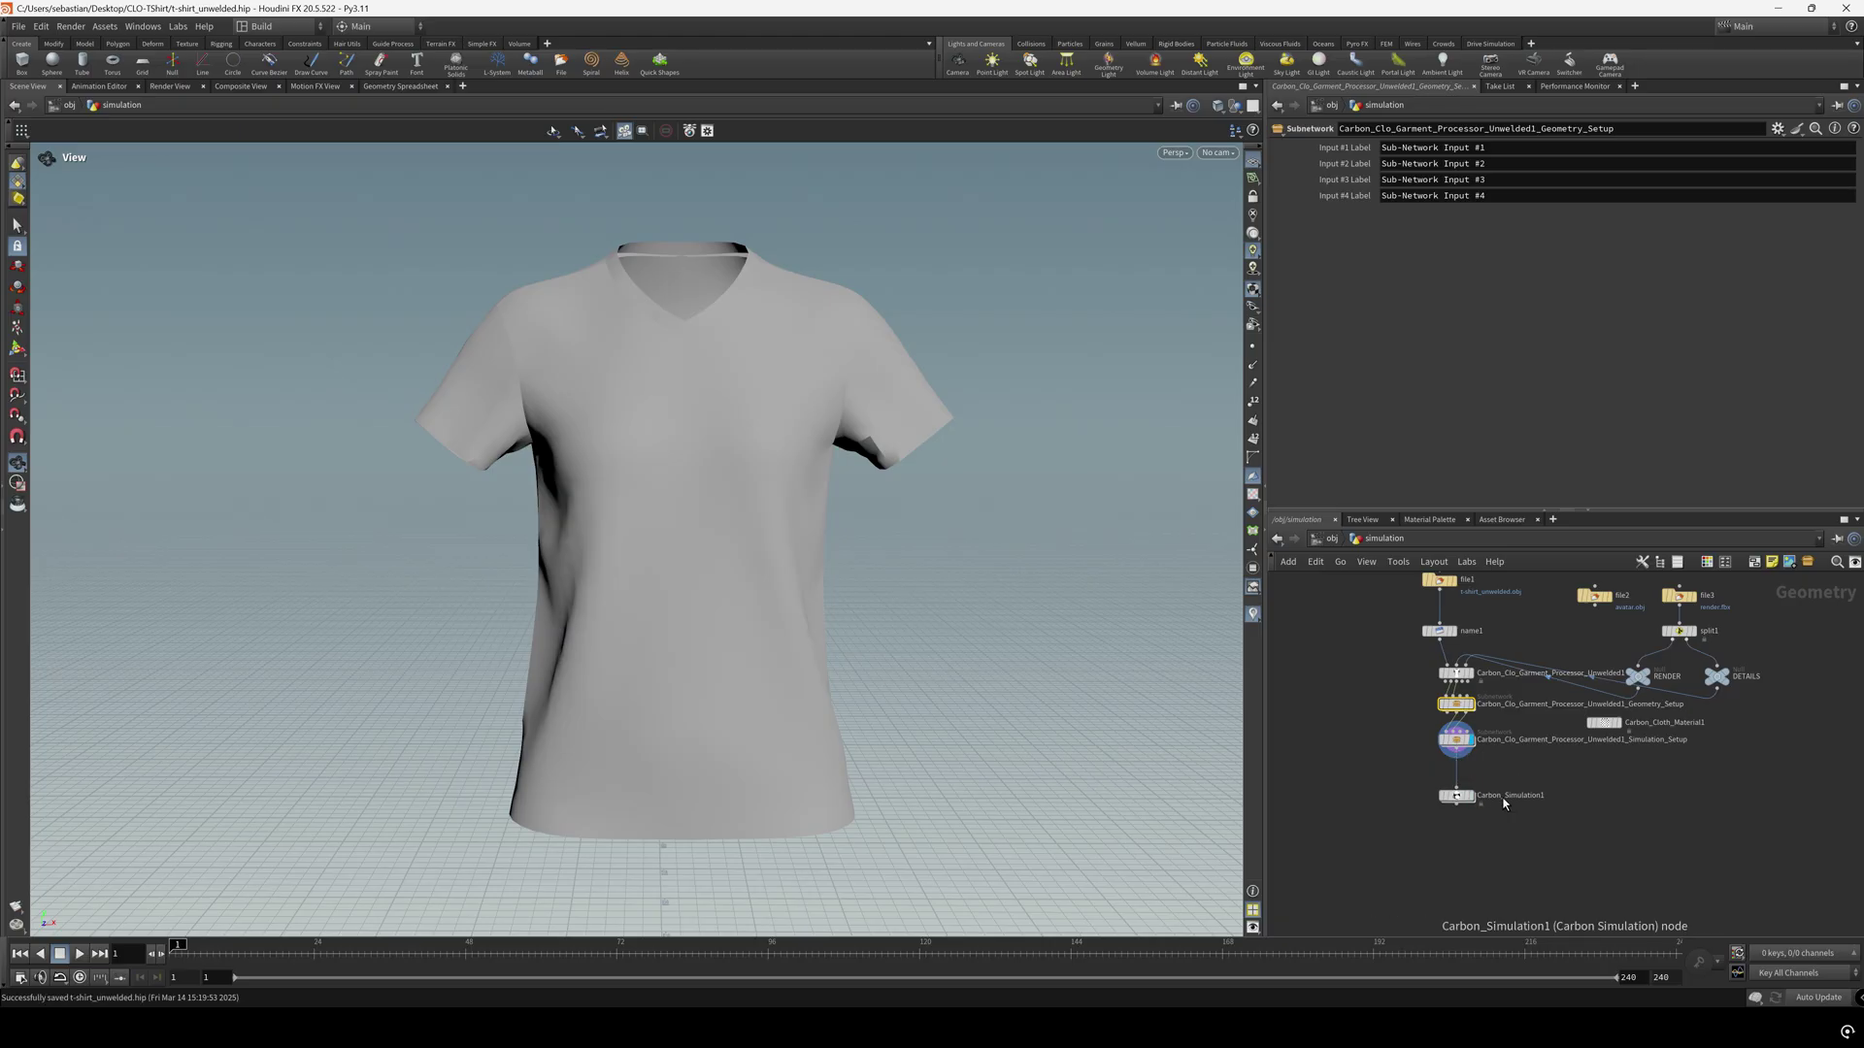
Display Carbon_Simulation1, move the console window off the node network, play the simulation briefly and rewind to the first frame
mouse_move(1478, 802)
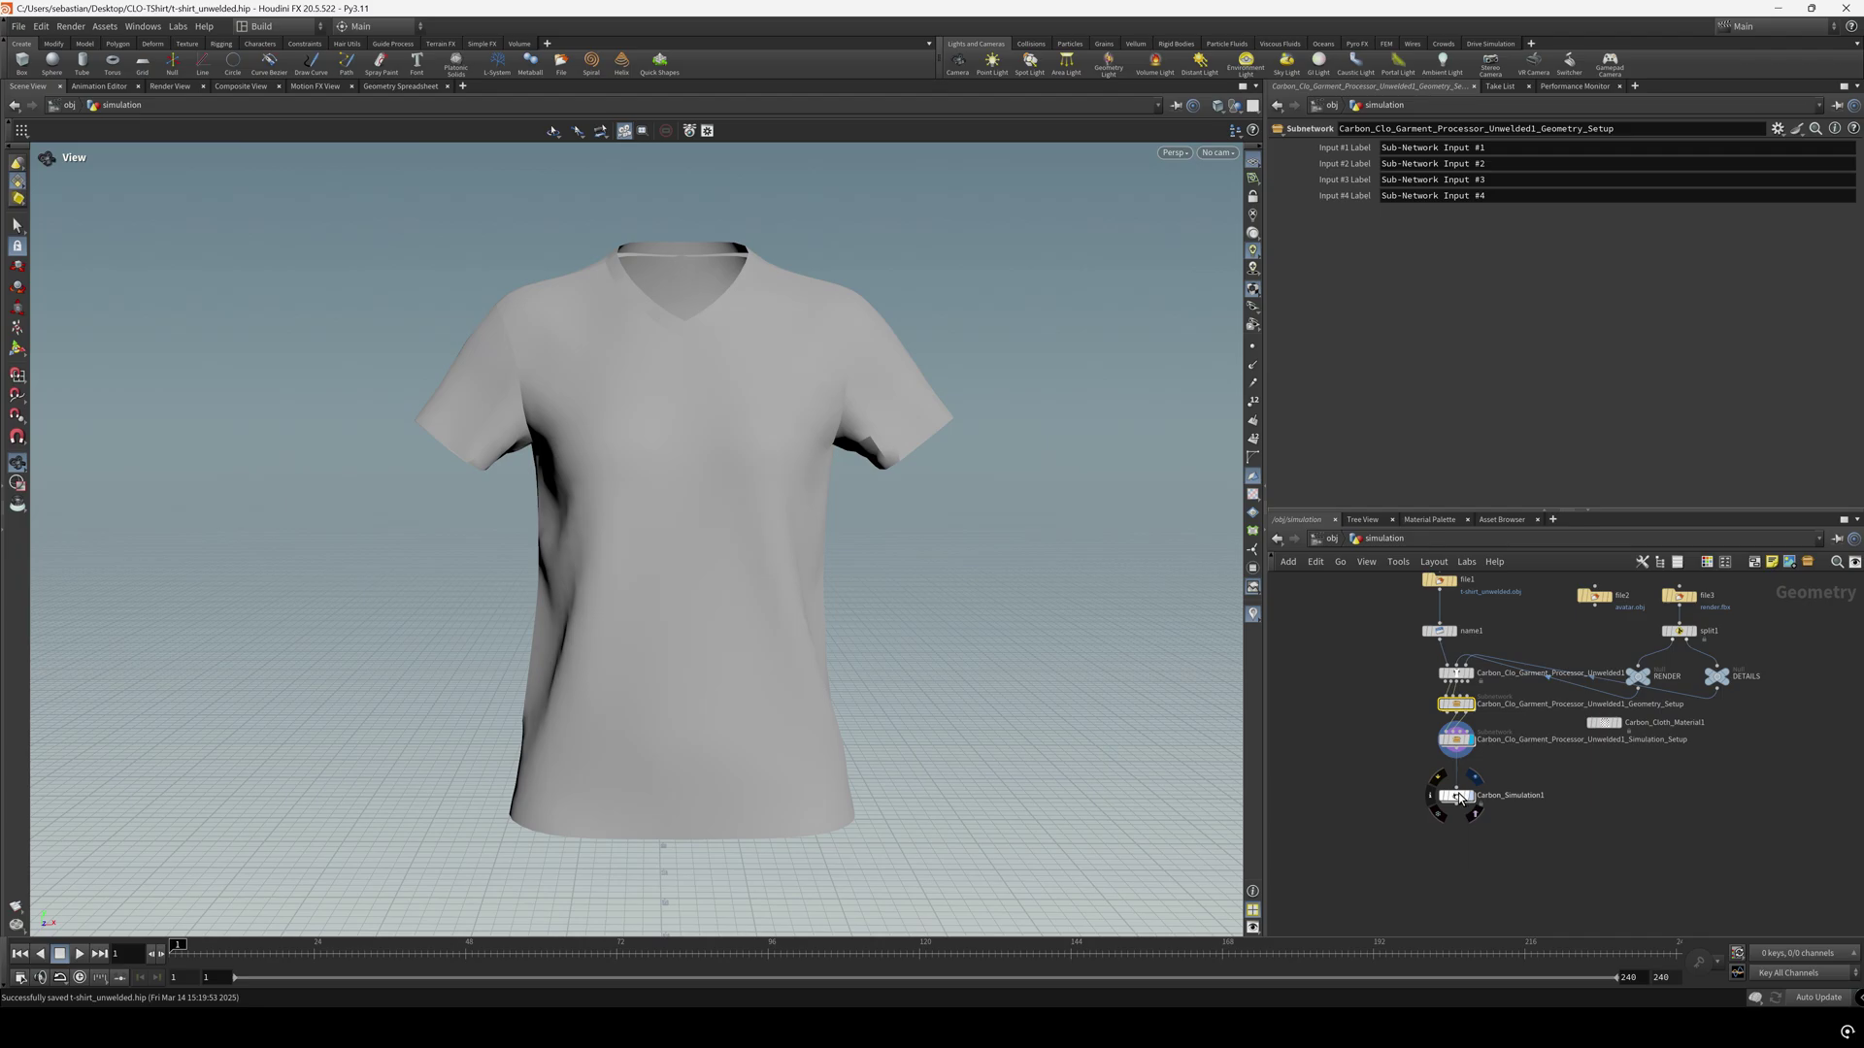
click(1459, 797)
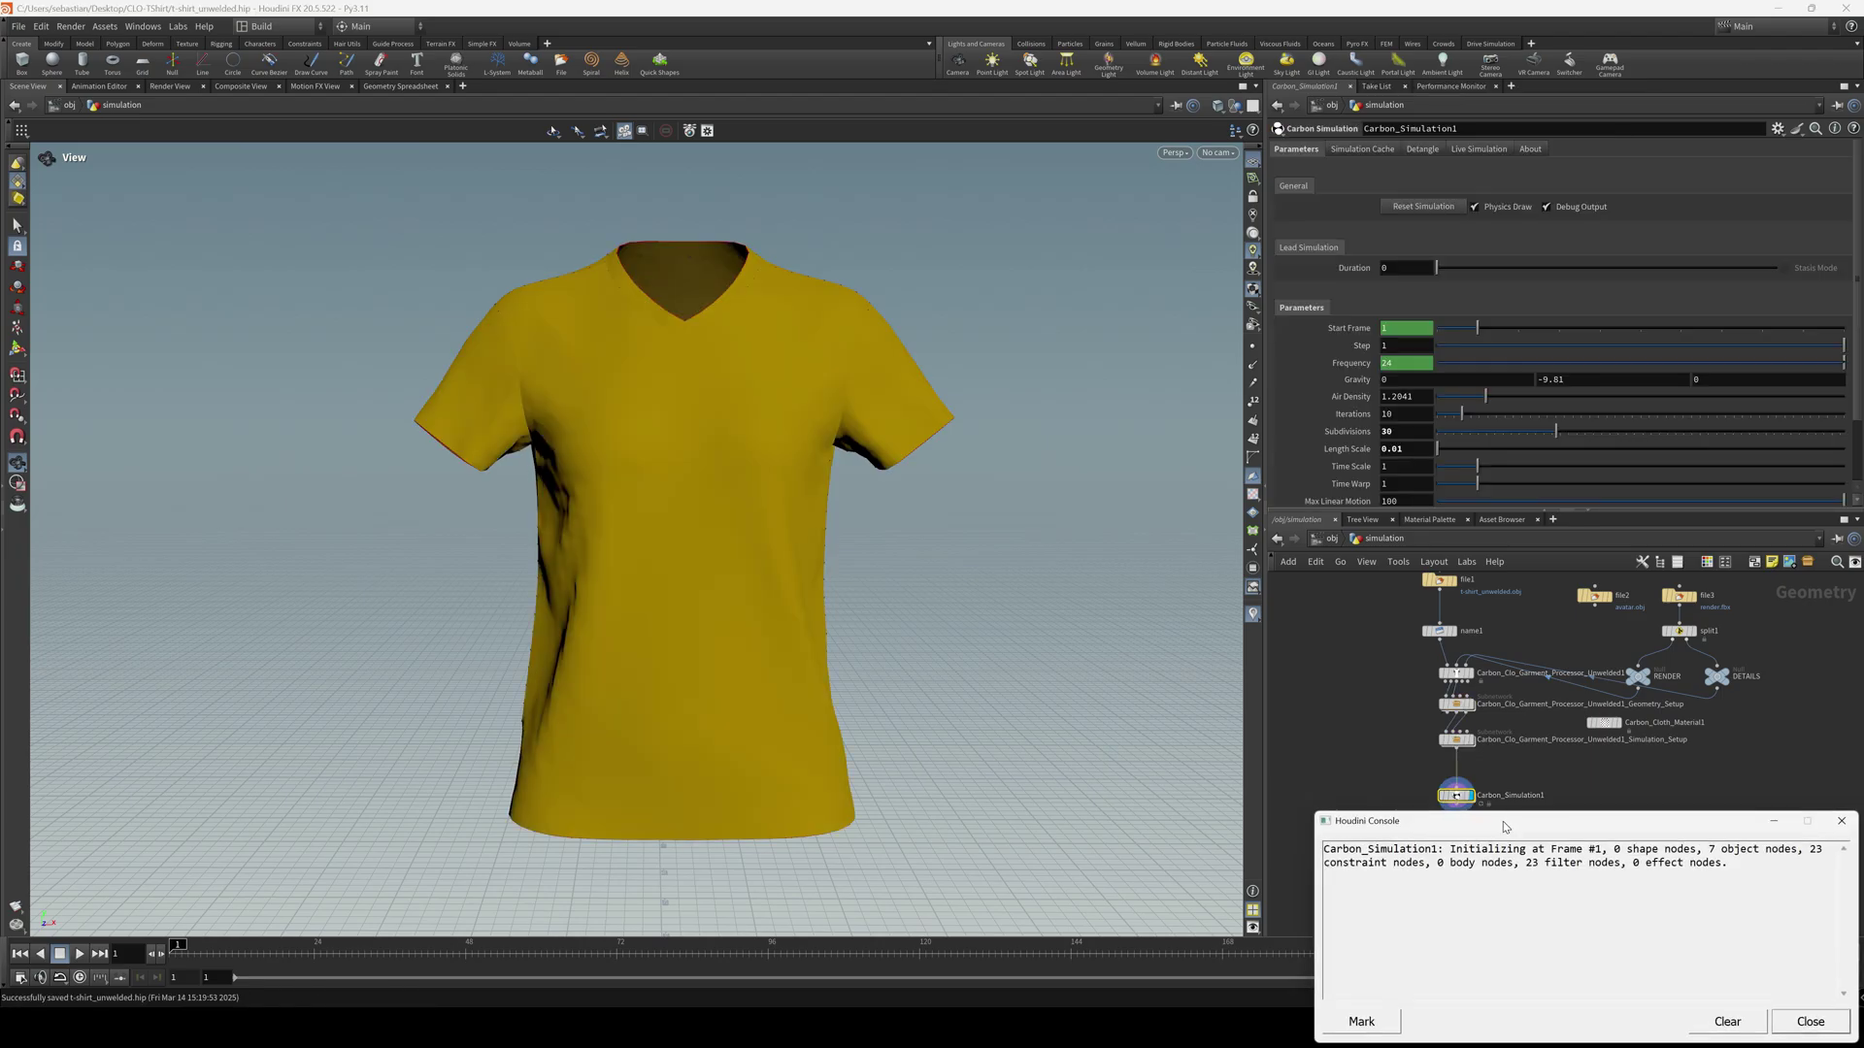
drag(1490, 835, 959, 771)
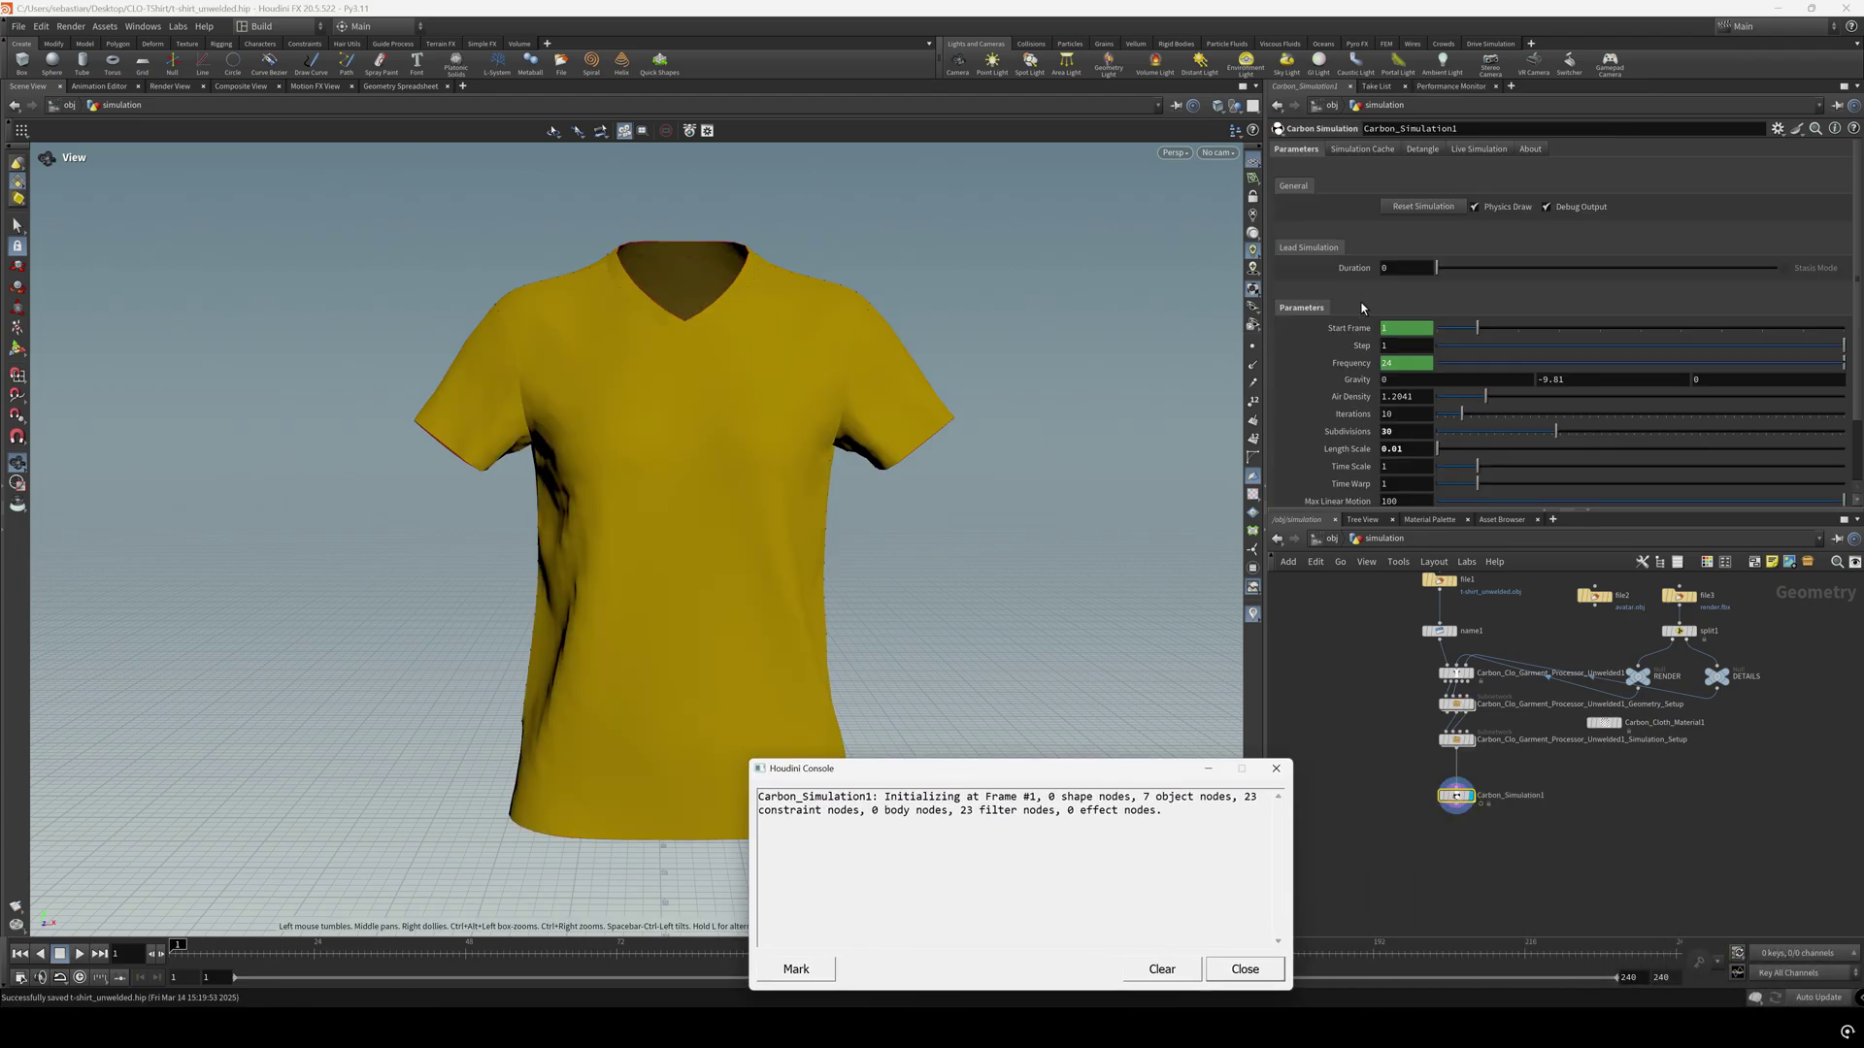
click(80, 954)
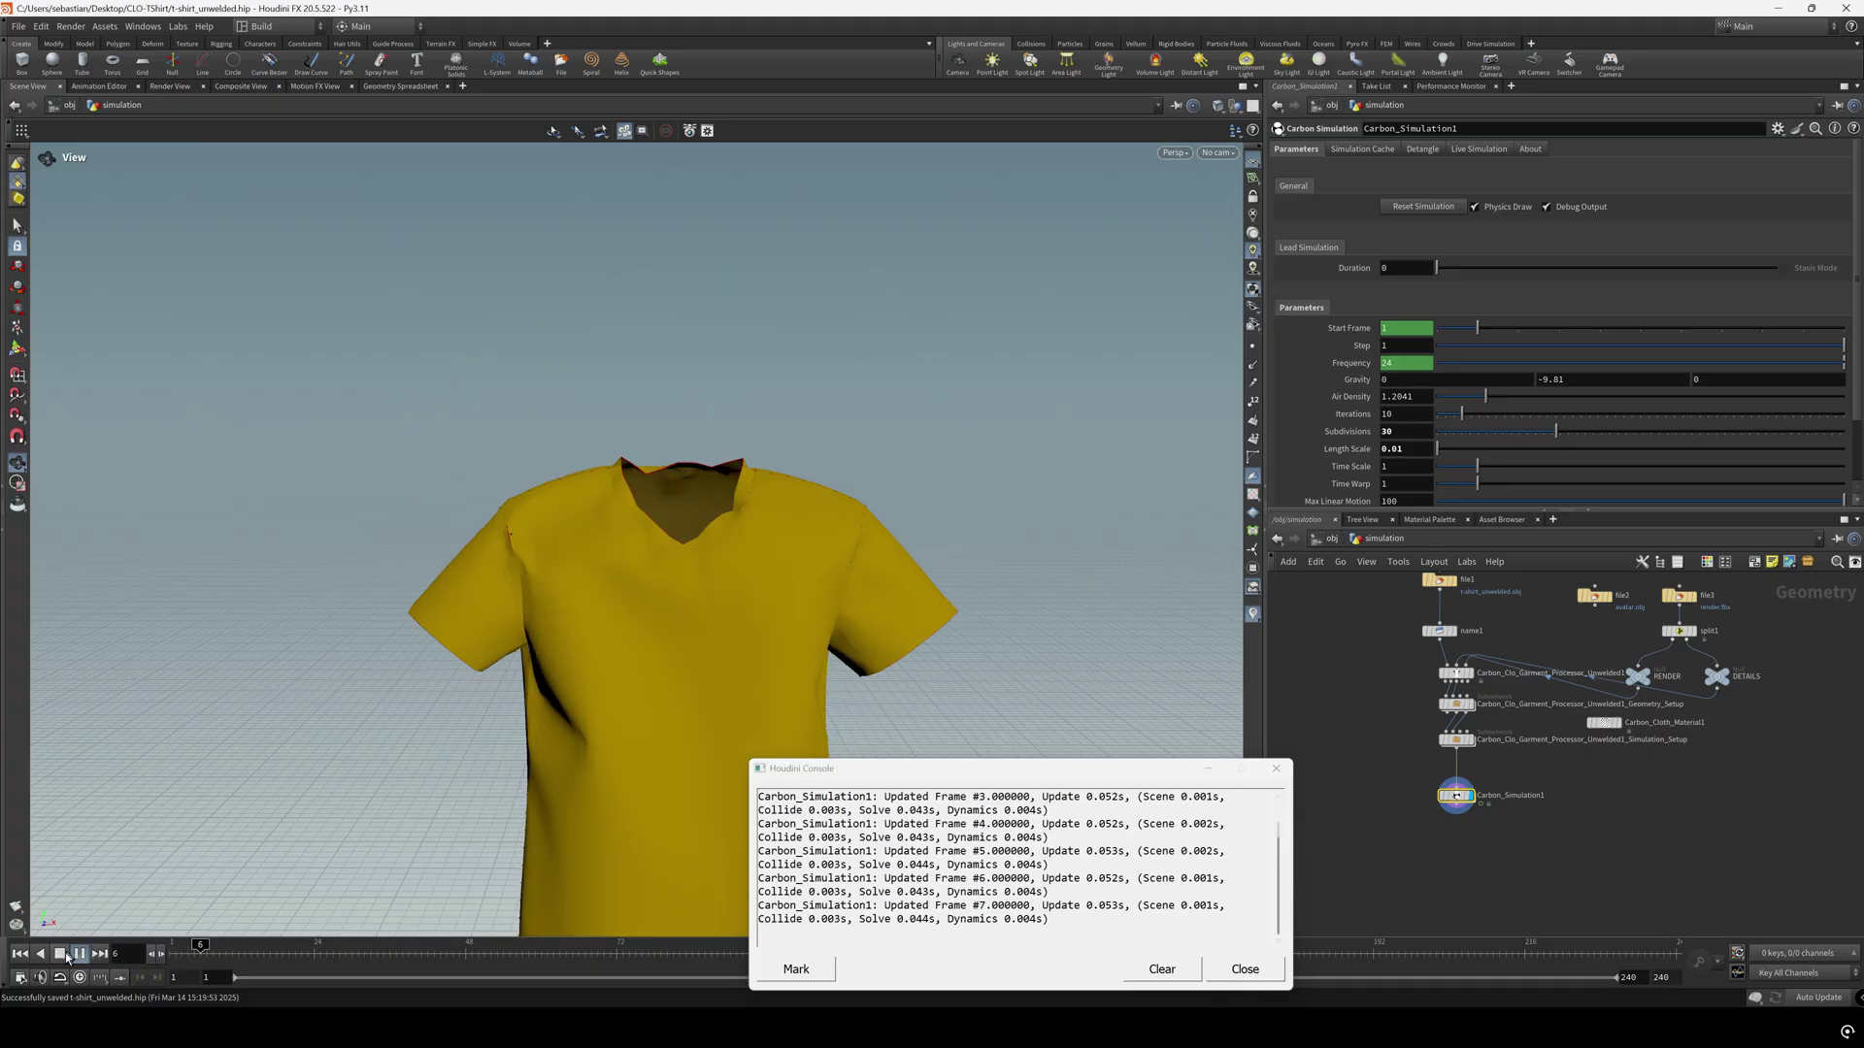
click(20, 954)
Move Carbon_Simulation1 down to make room and insert a Merge node between it and the Simulation_Setup subnetwork
scroll(1588, 831, down, 2)
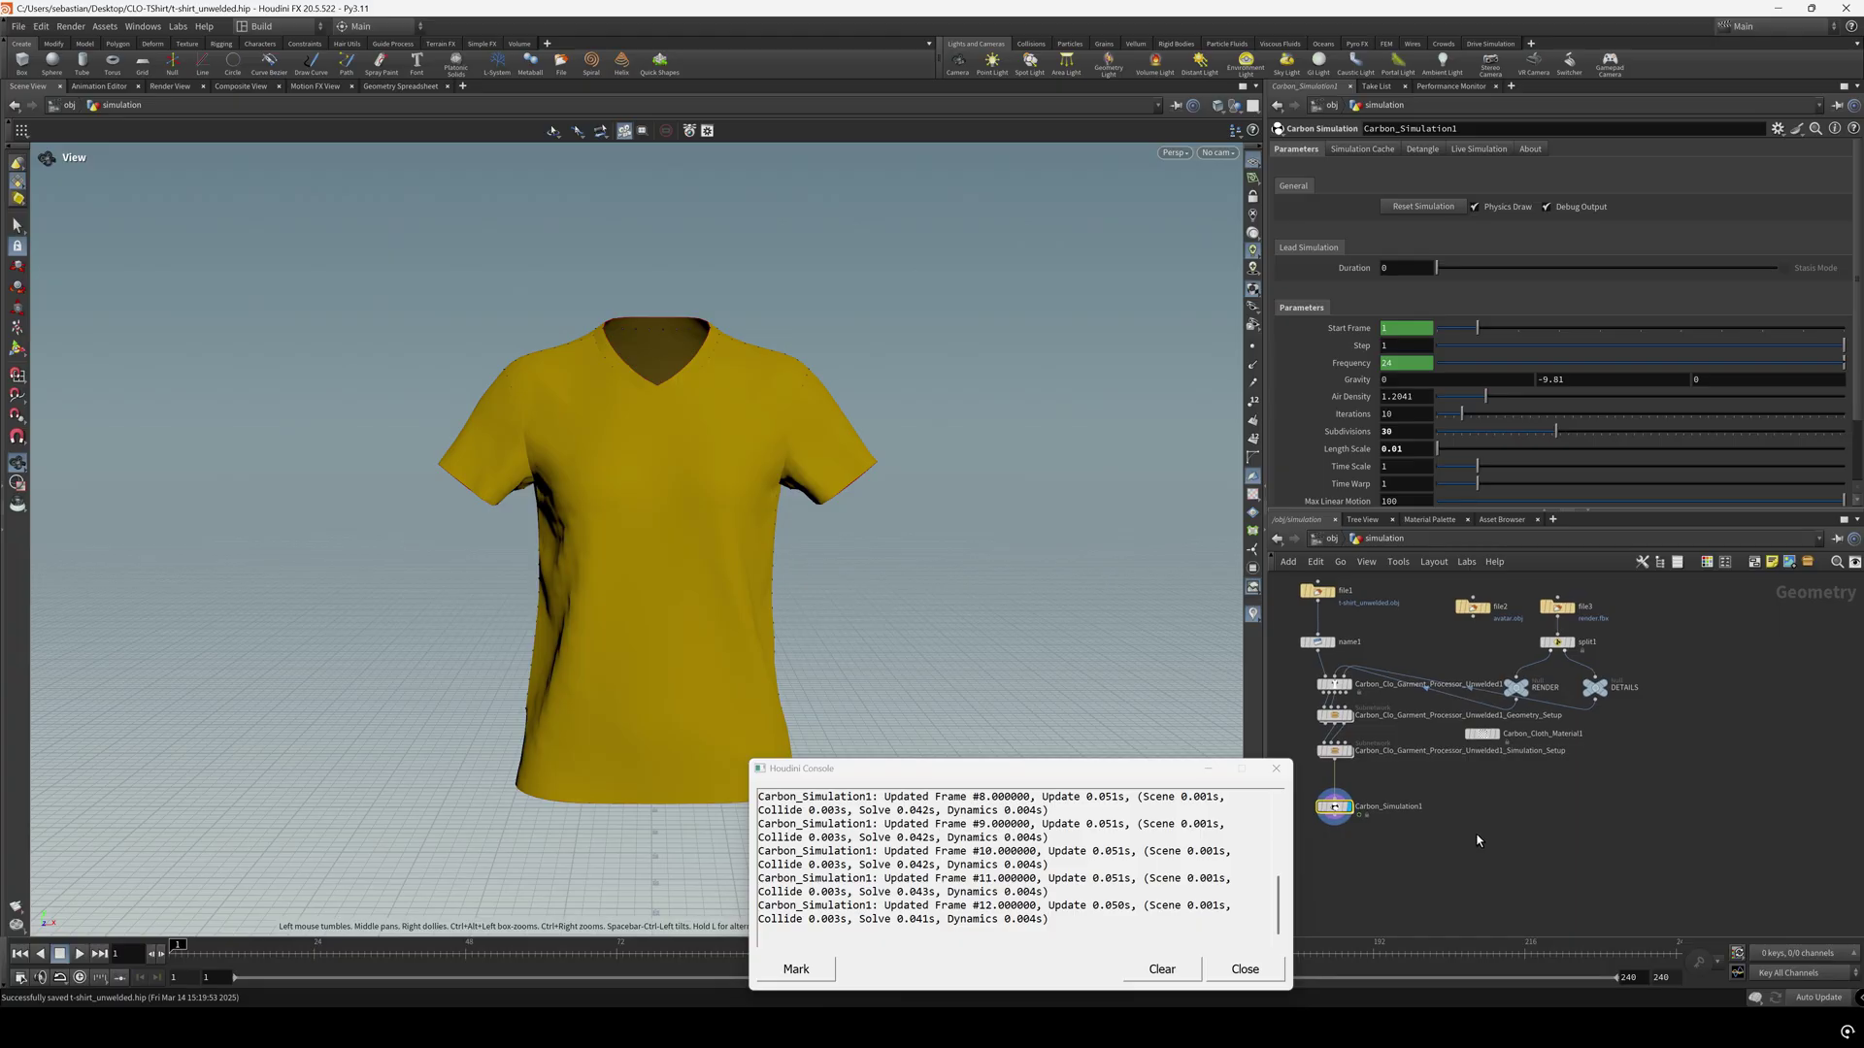
middle_drag(1479, 813, 1516, 853)
drag(1404, 827, 1403, 861)
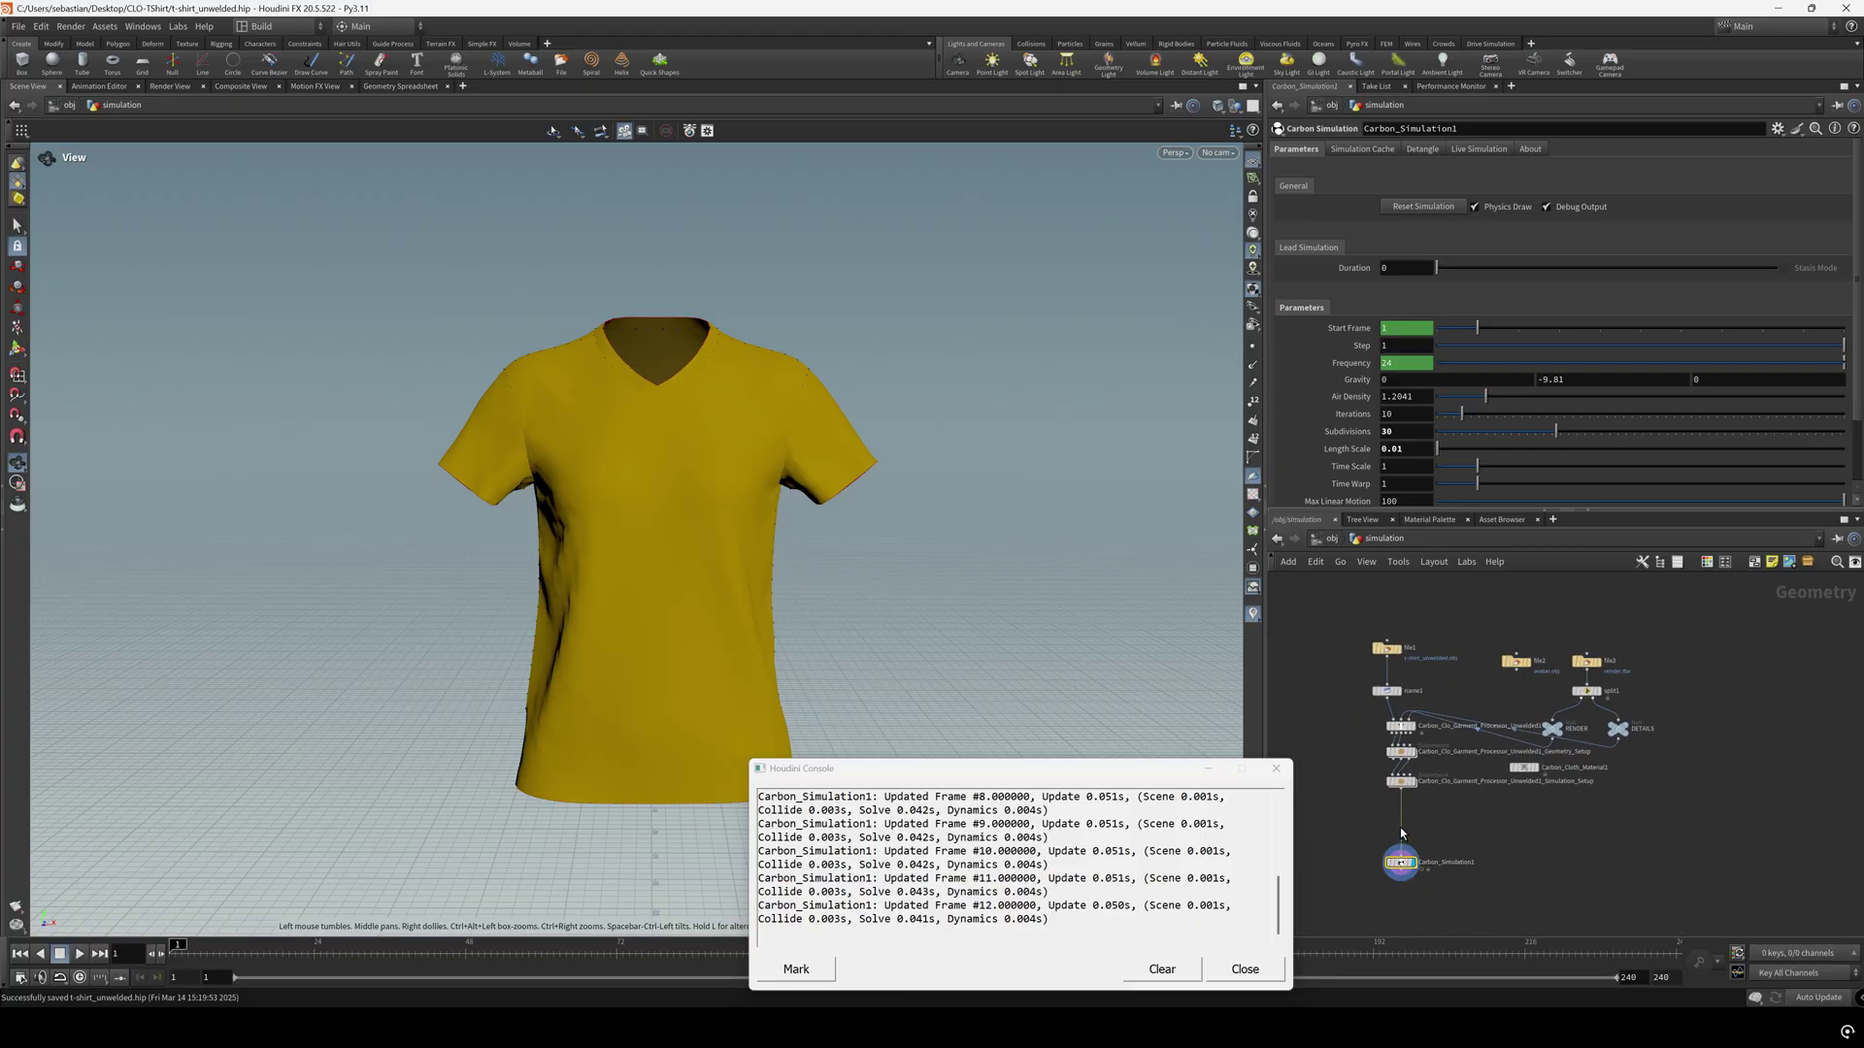
key(Tab)
text(merge)
key(Return)
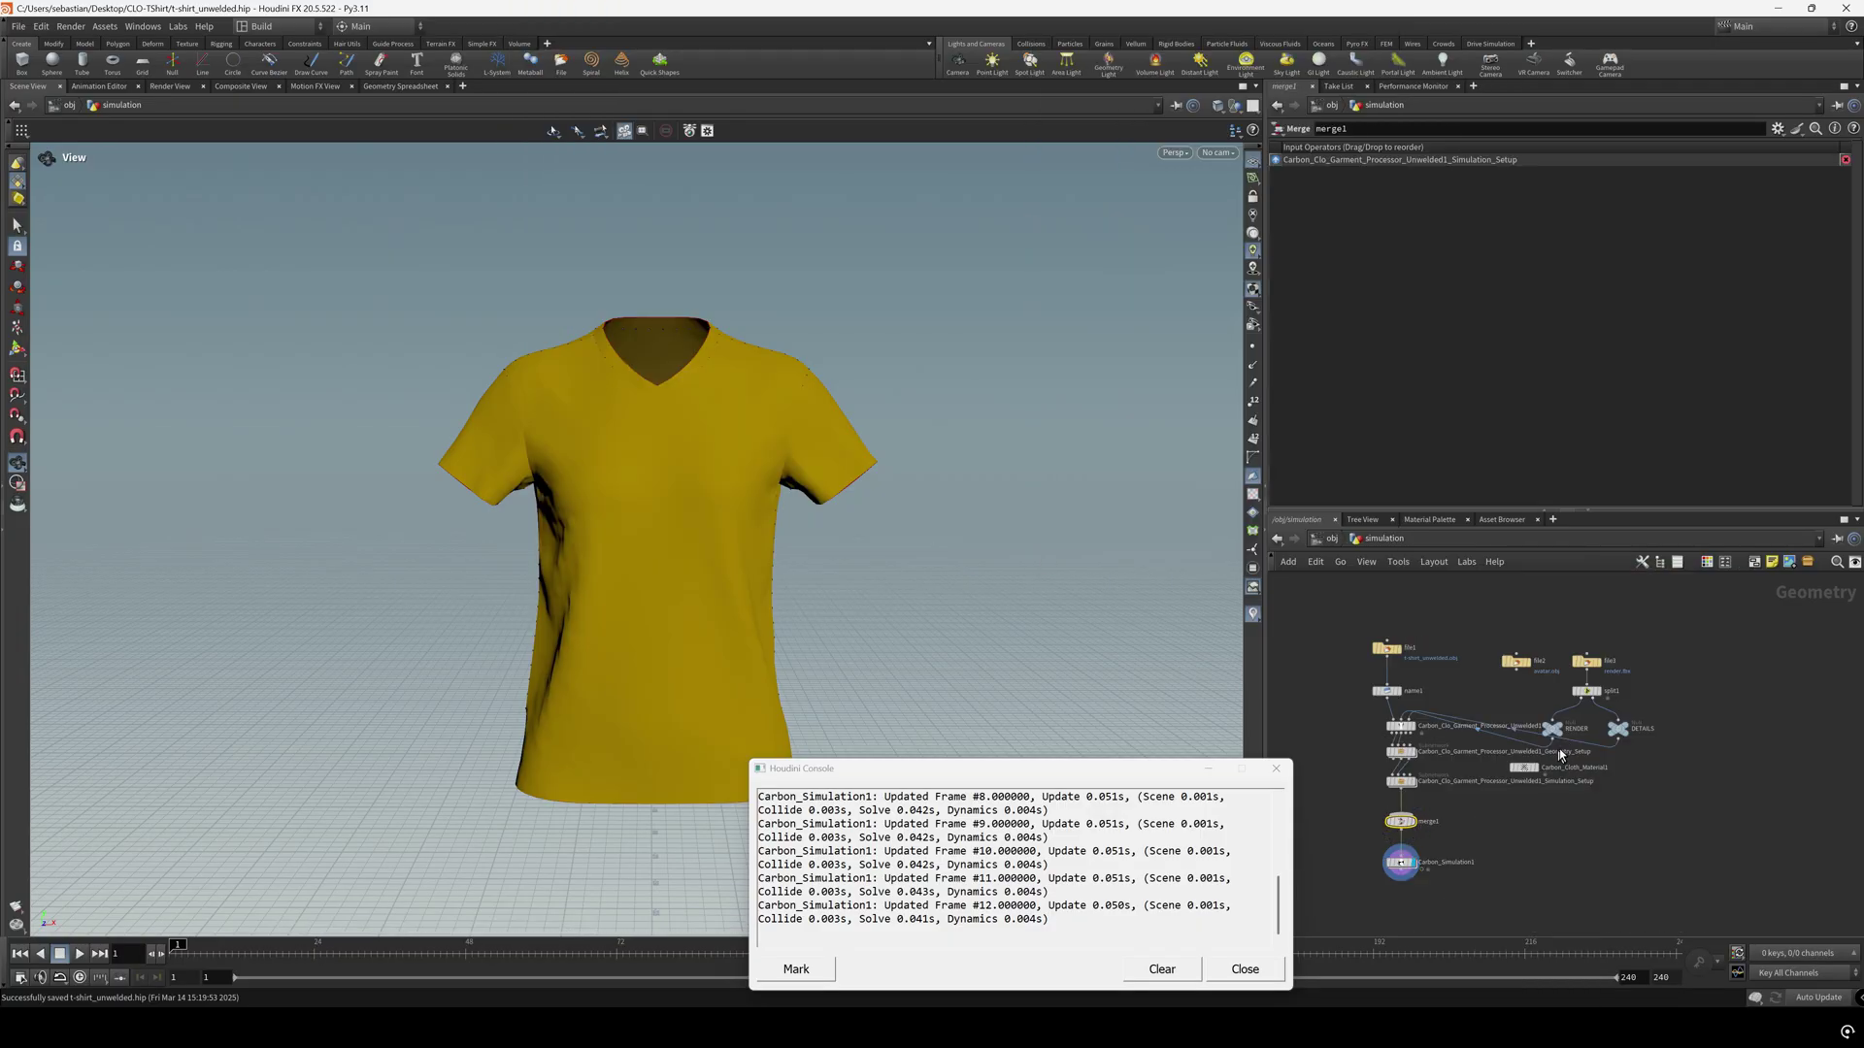
Add a Carbon Collider node wired from the avatar file node file2, returning to the simulation network
click(1516, 671)
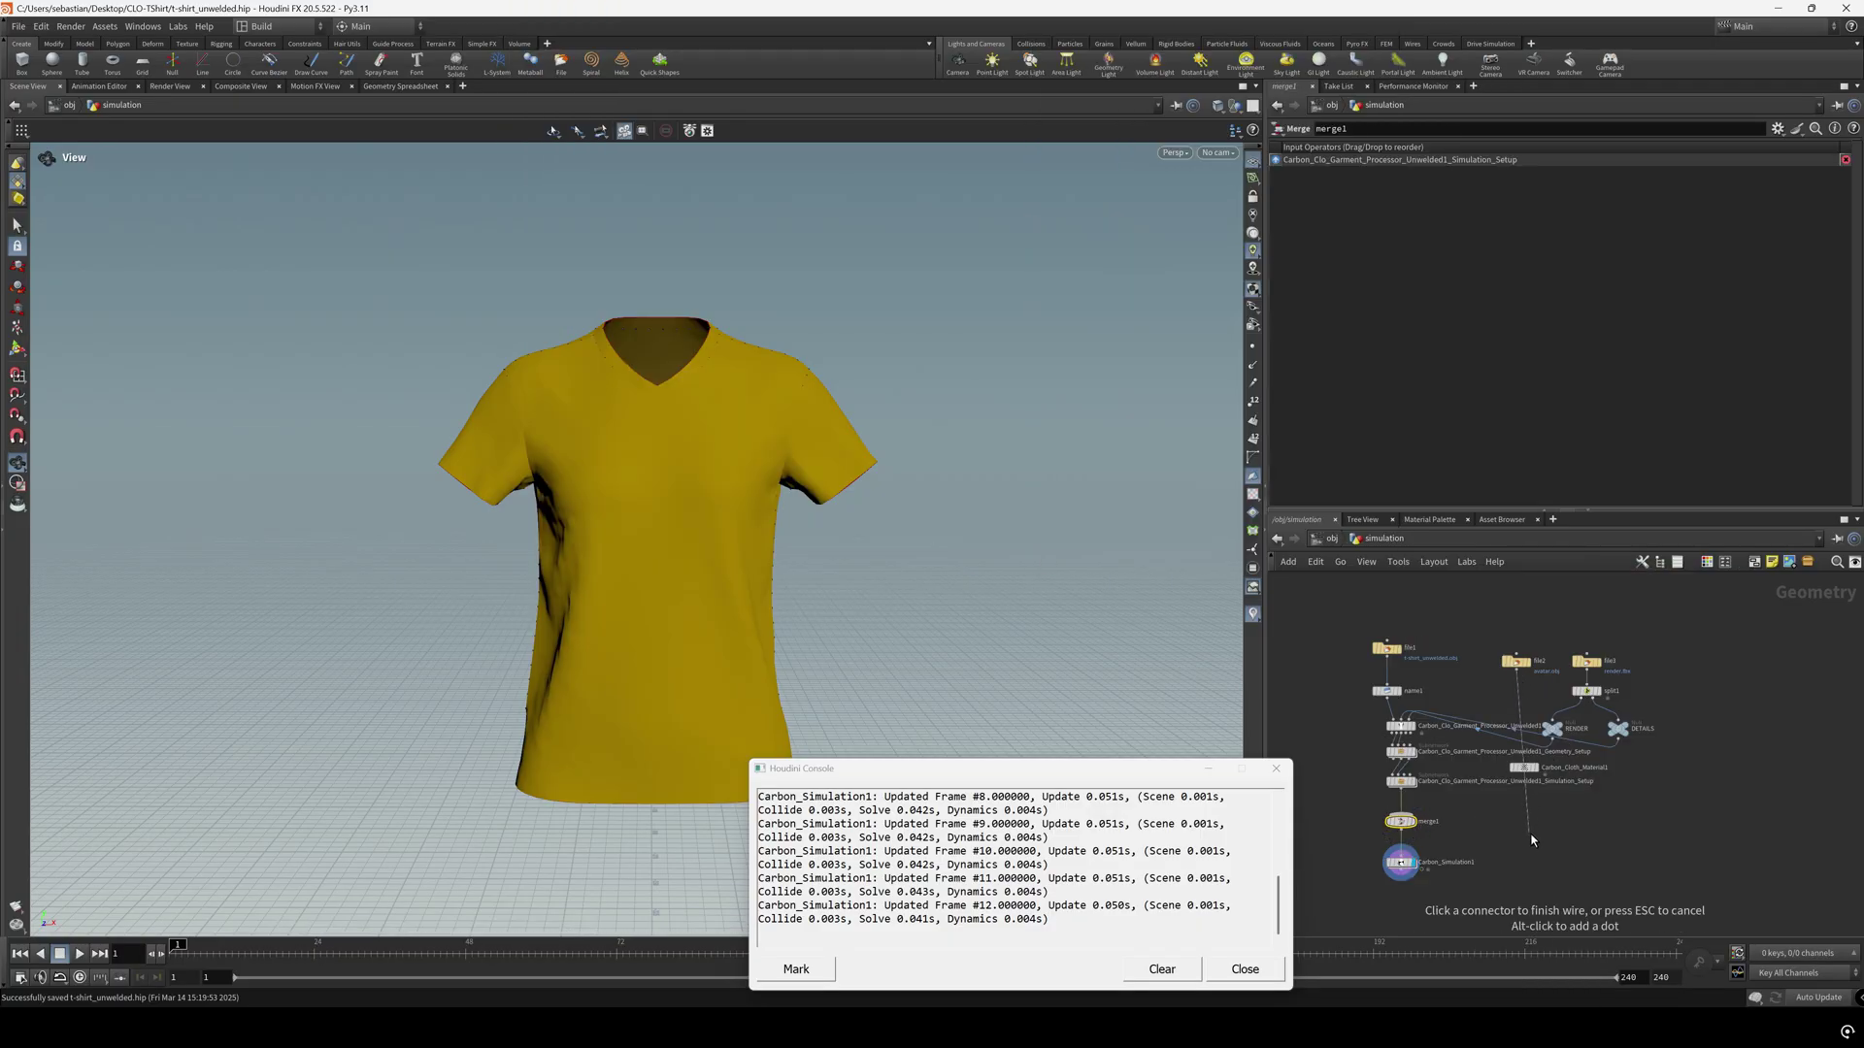
key(Tab)
text(co)
key(Down)
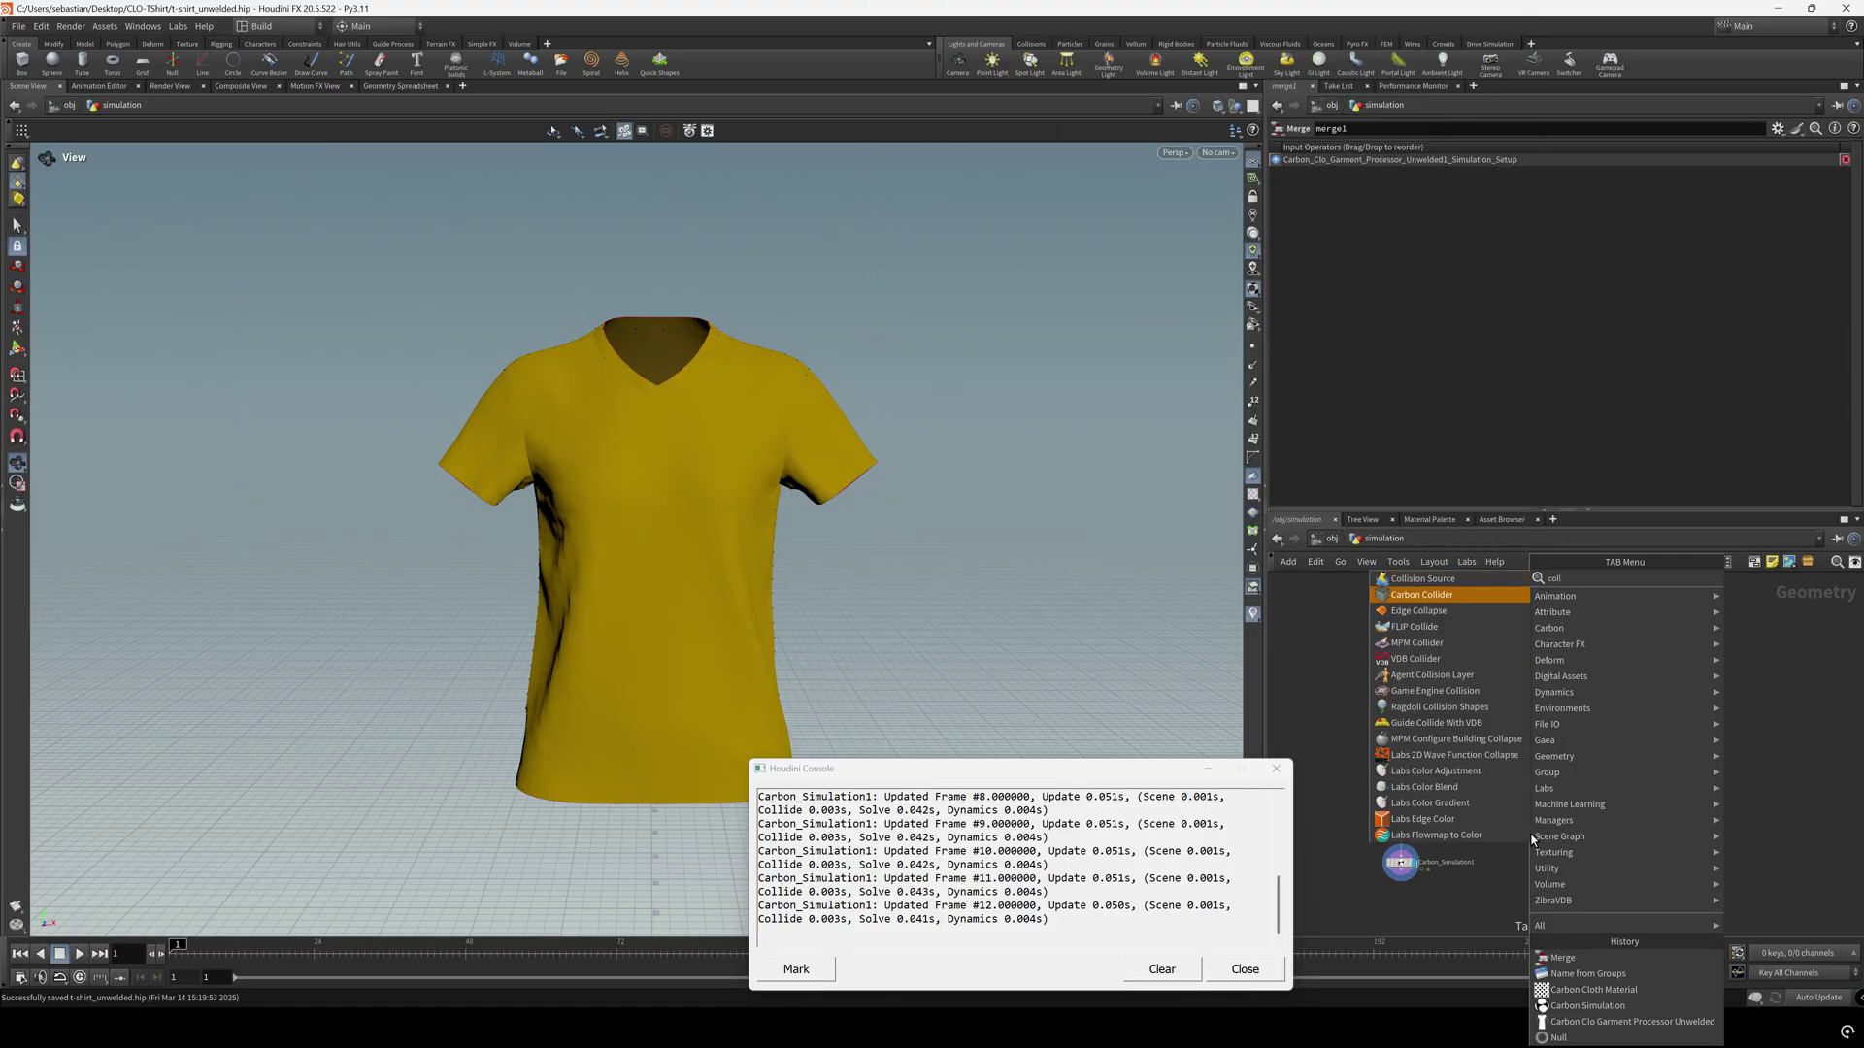
key(Return)
key(Return)
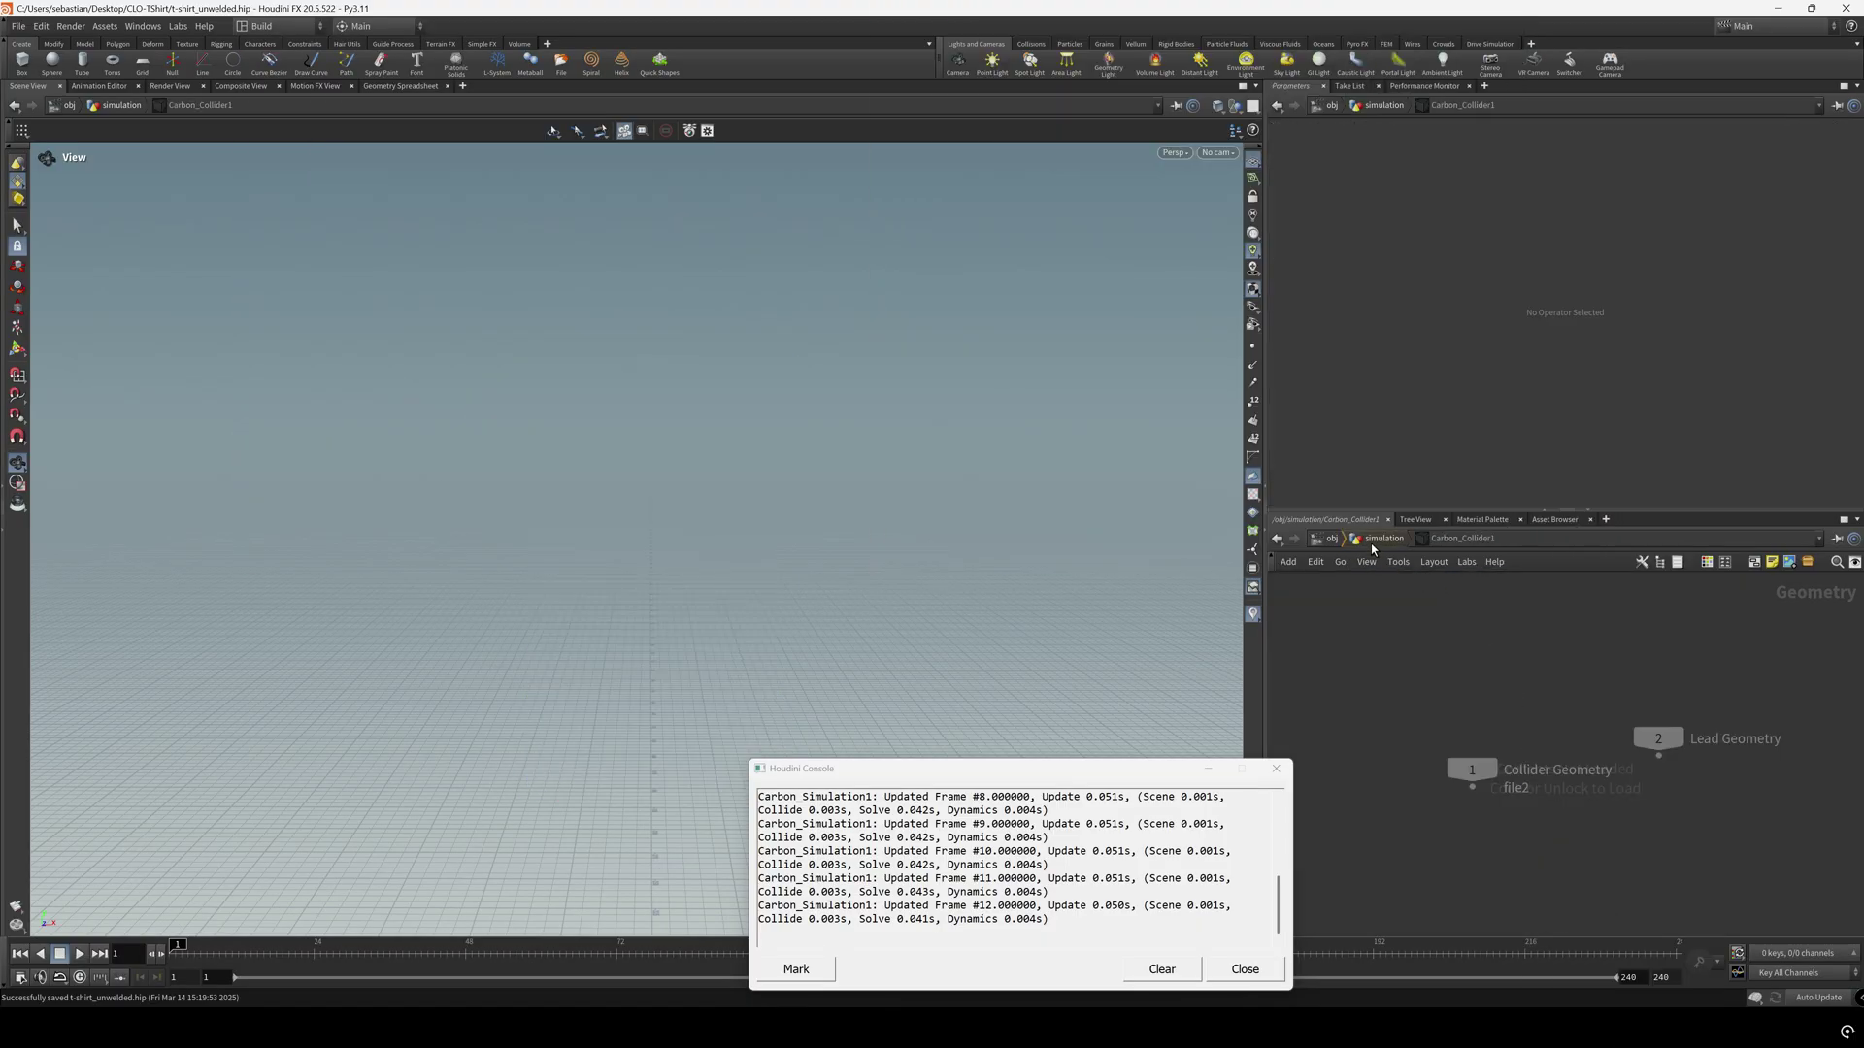
key(u)
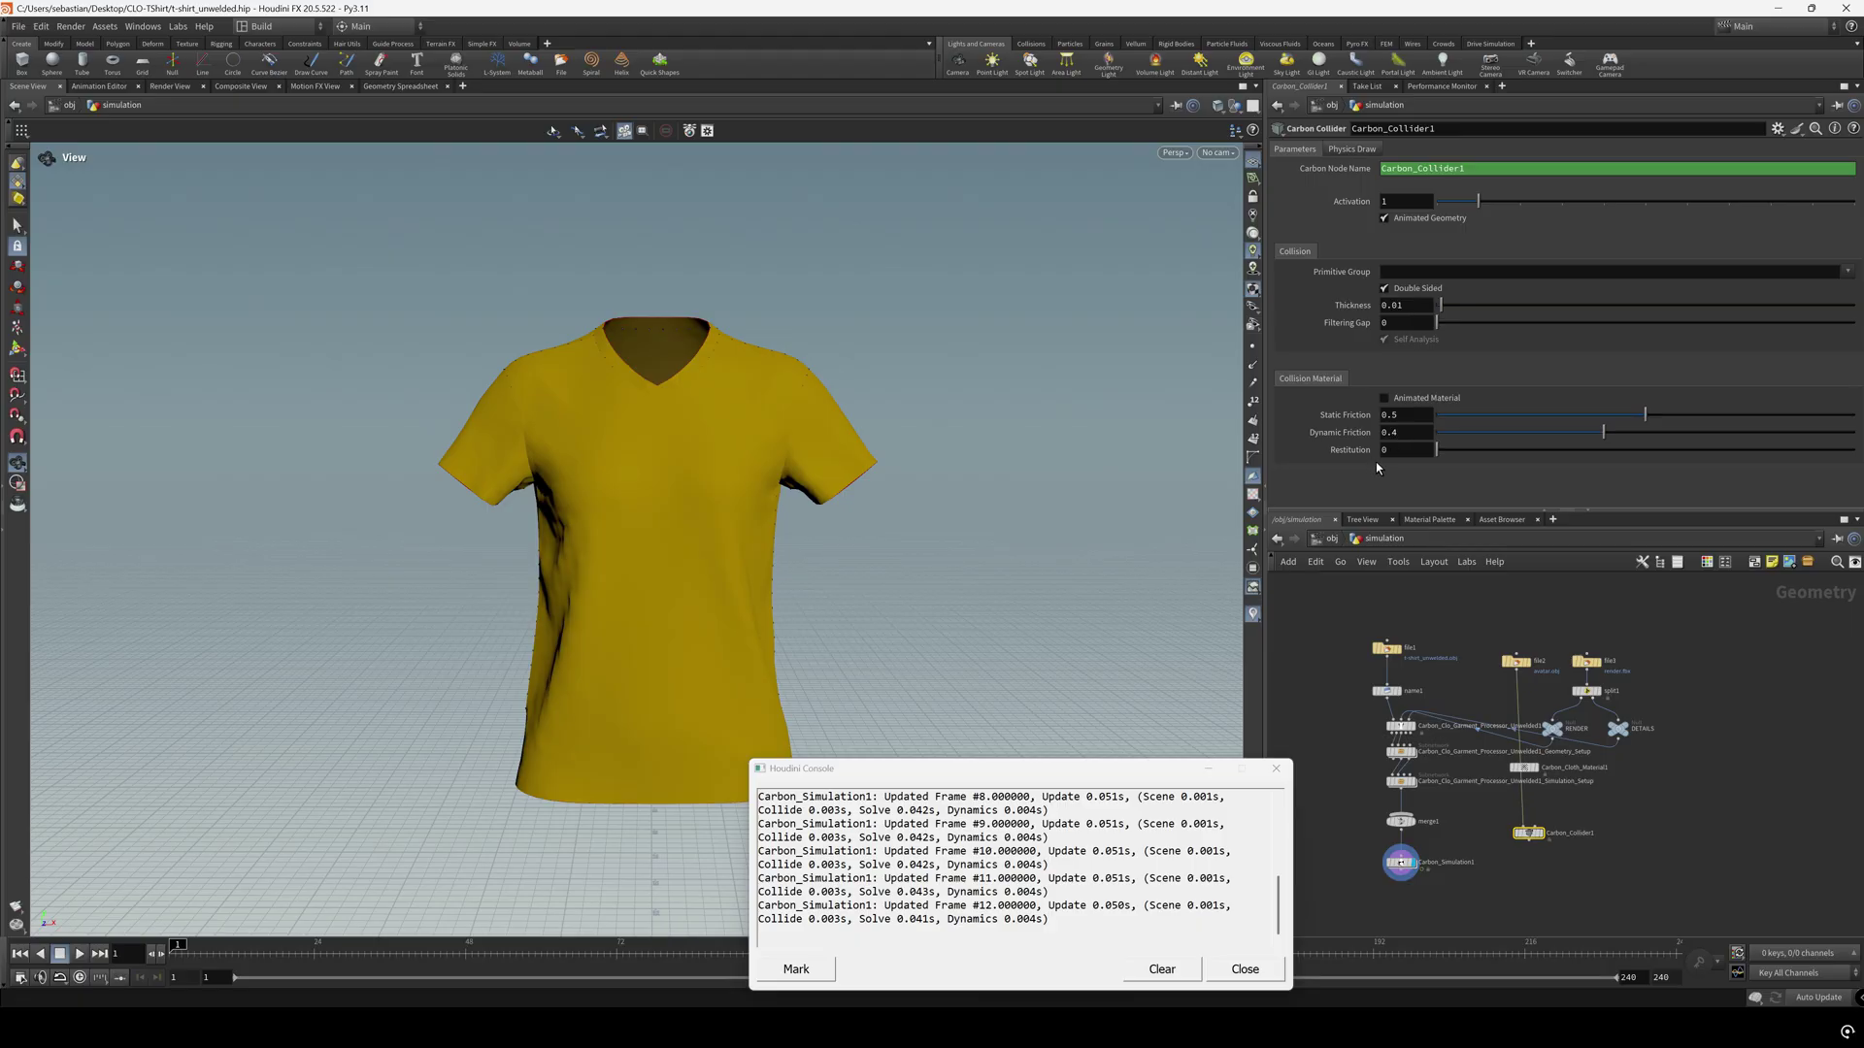
Set the Carbon Collider's Thickness to 1 and wire its output into the Merge node
double_click(1396, 307)
text(1)
key(Return)
scroll(1598, 879, up, 3)
drag(1562, 807, 1373, 765)
Reset Carbon_Simulation1, frame the whole avatar, play the simulation briefly and rewind to the first frame
click(1372, 832)
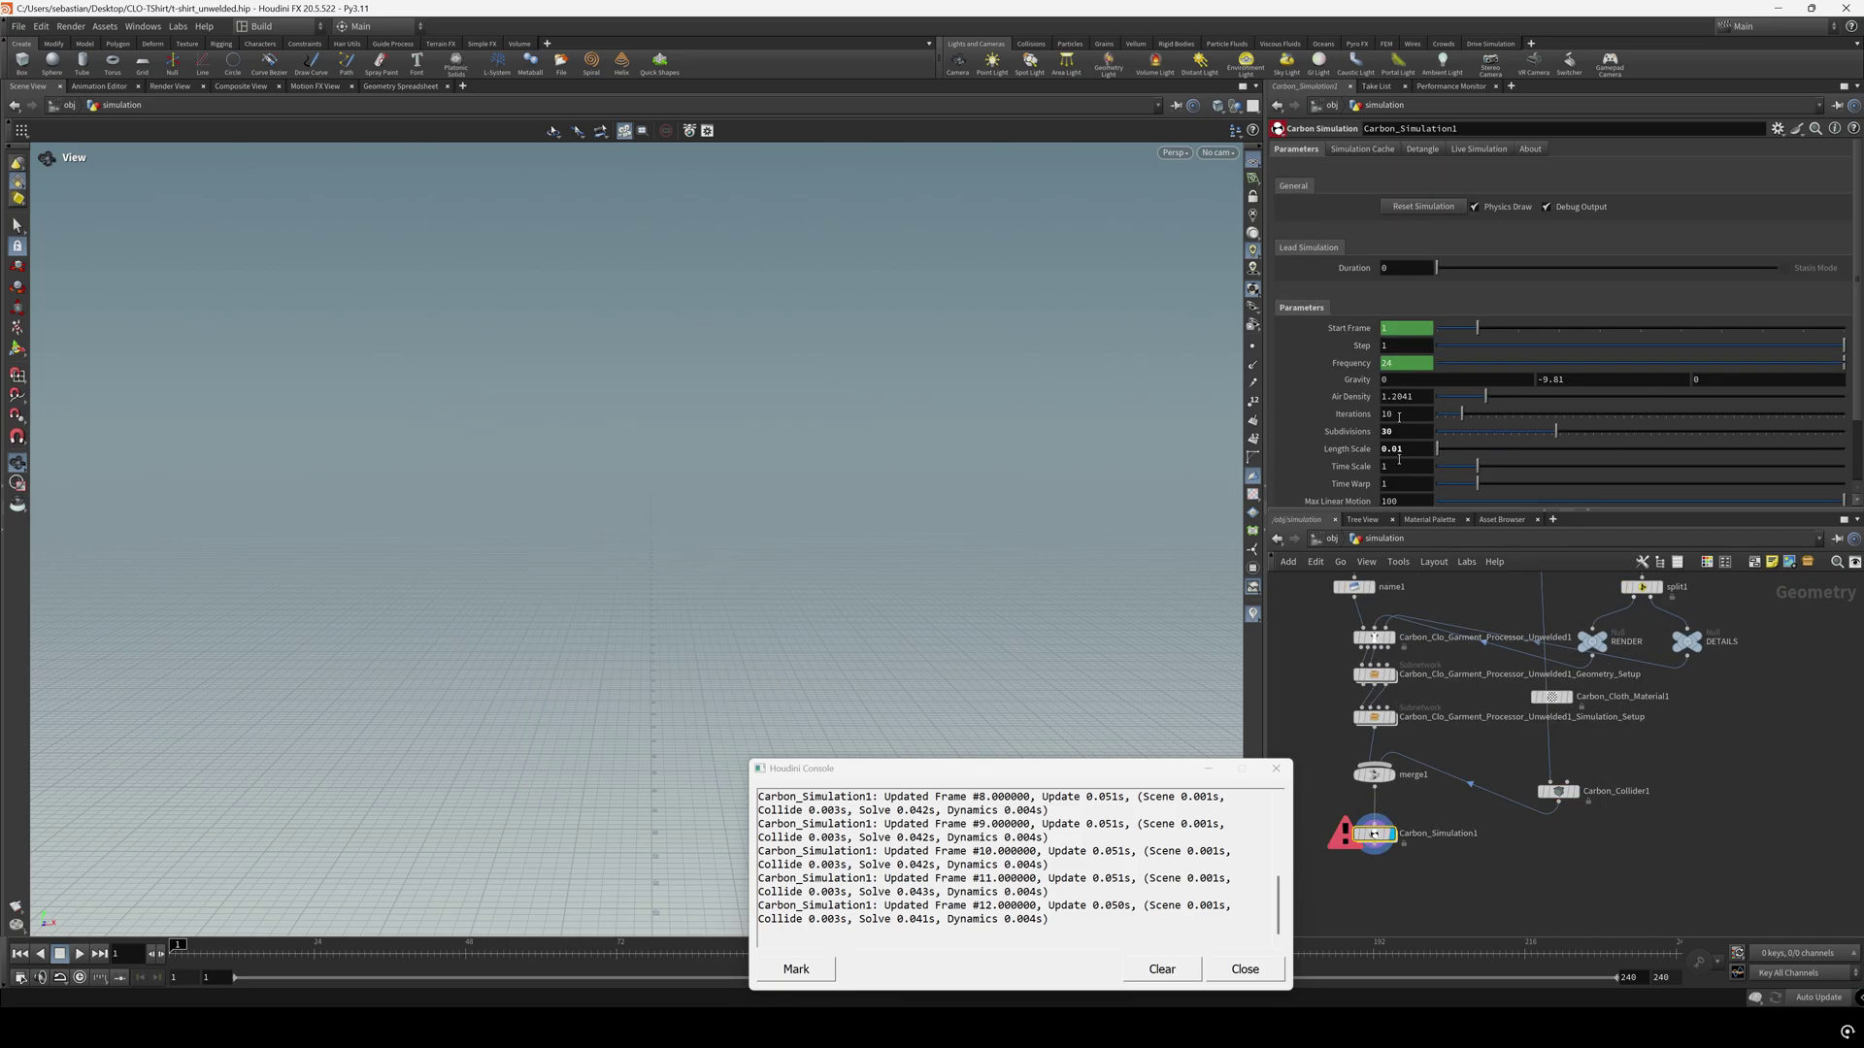
click(1423, 207)
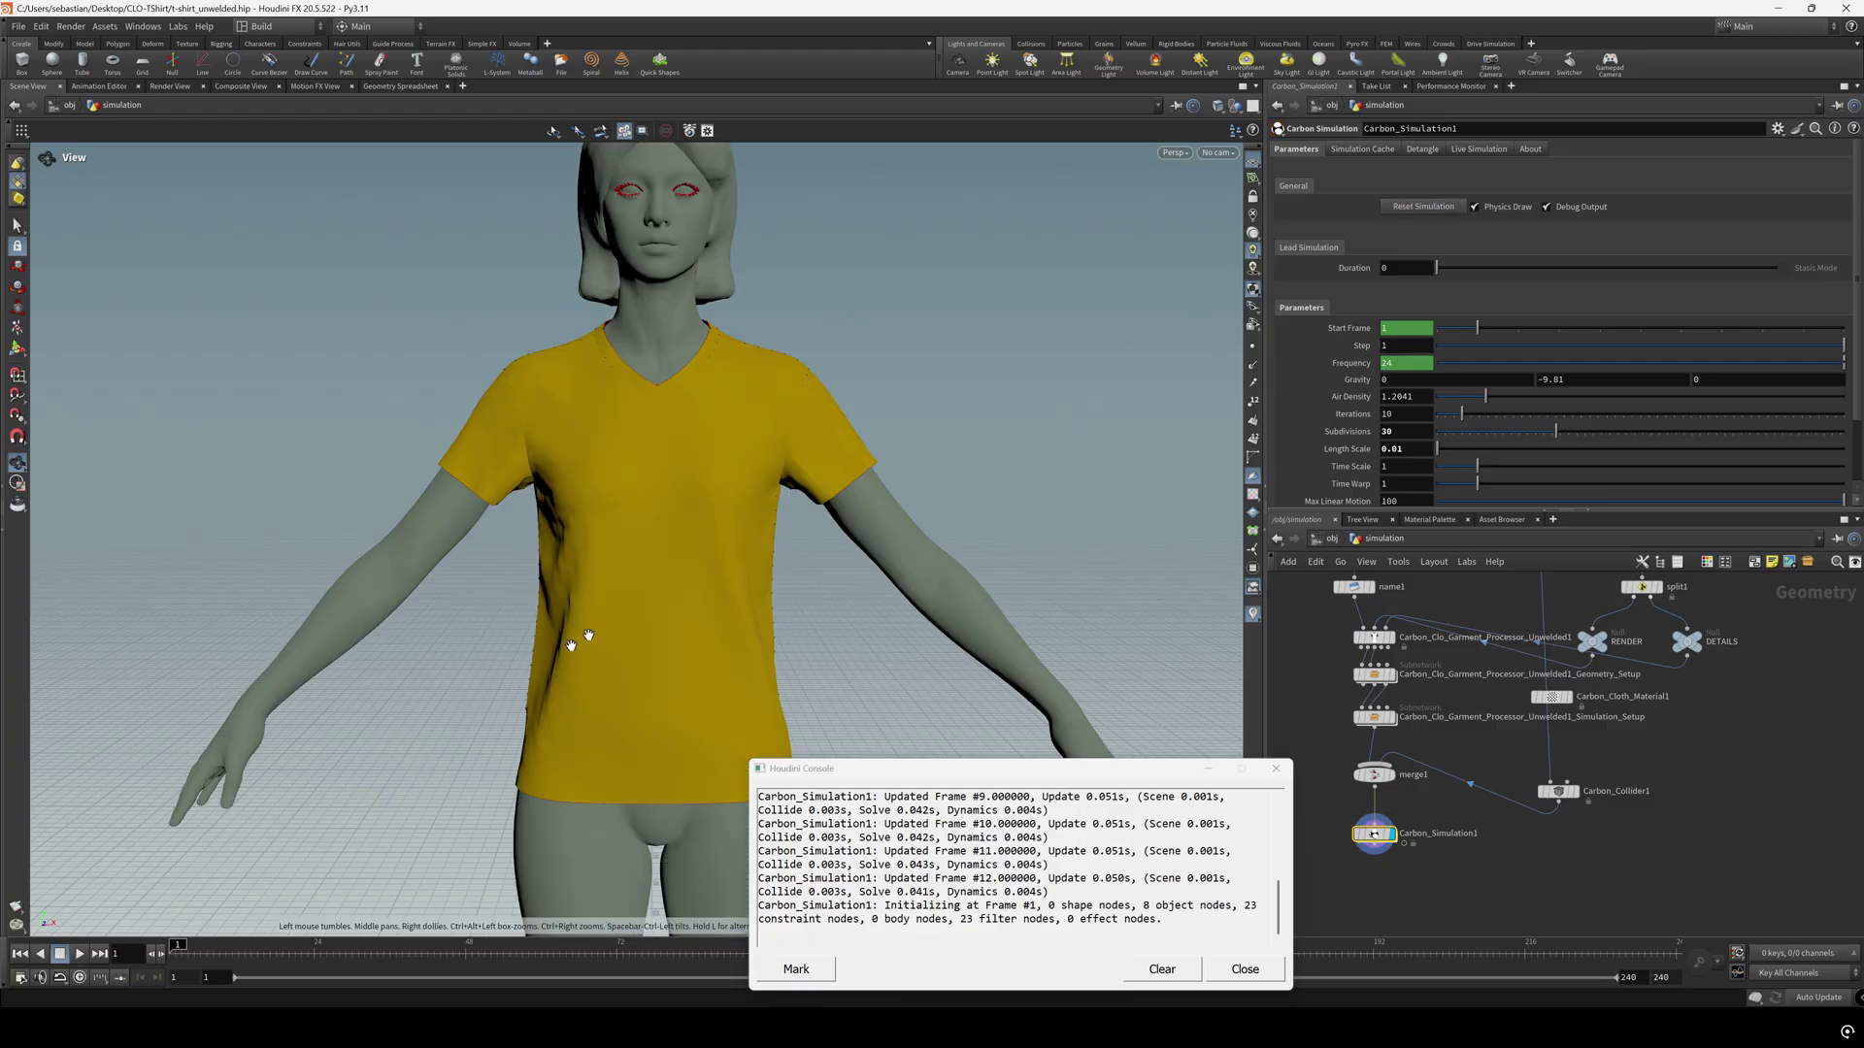
scroll(533, 486, down, 5)
middle_drag(891, 570, 751, 469)
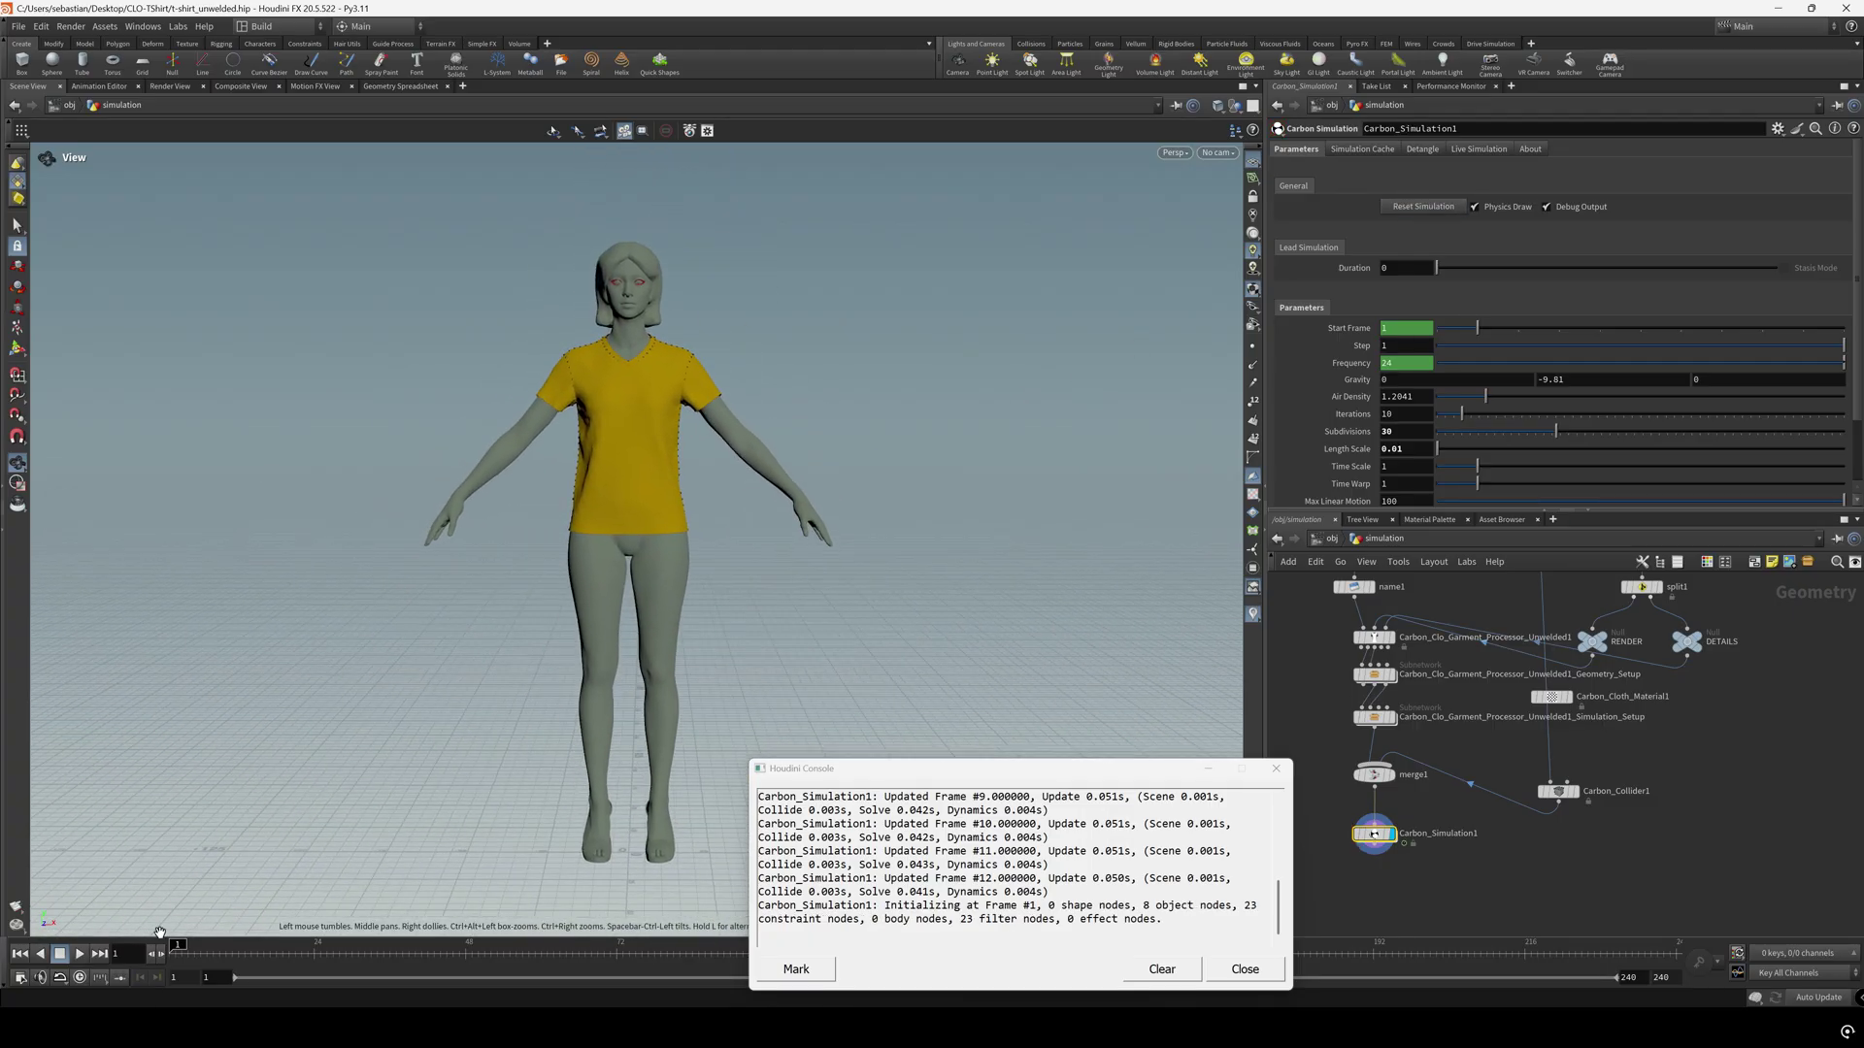
click(82, 955)
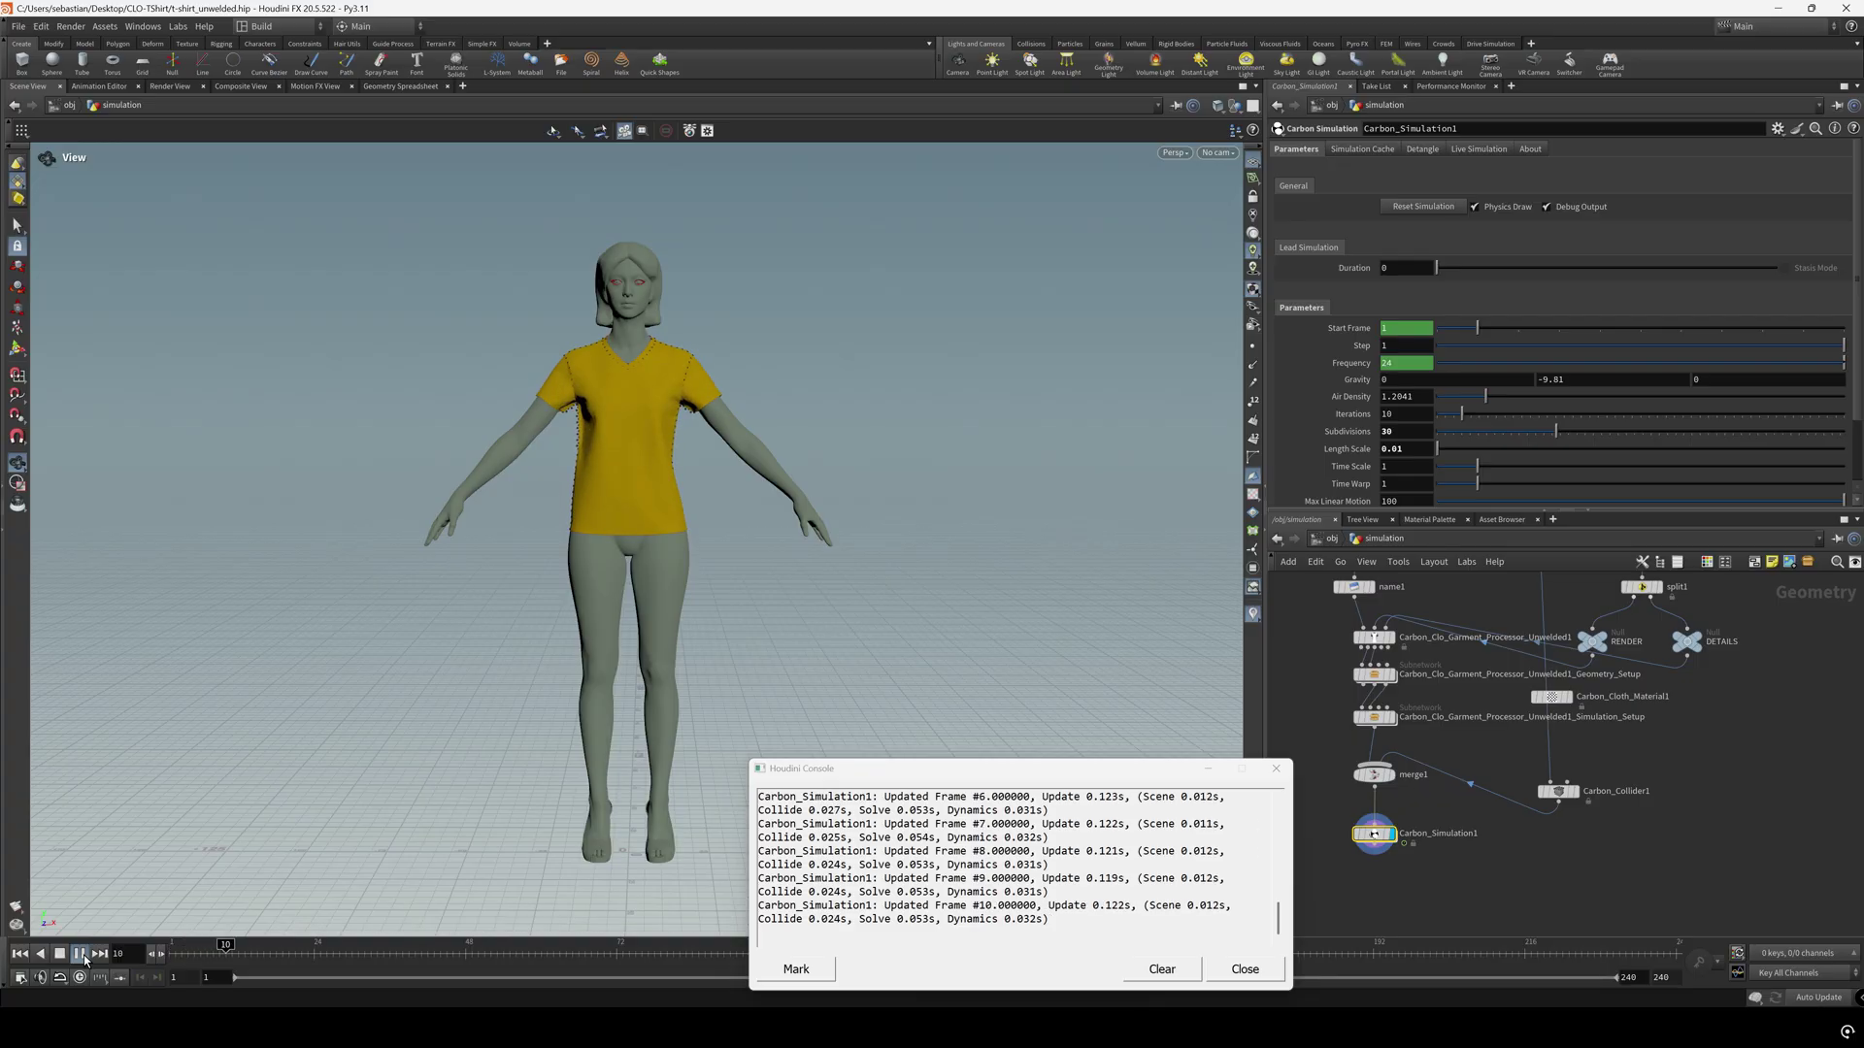
click(60, 955)
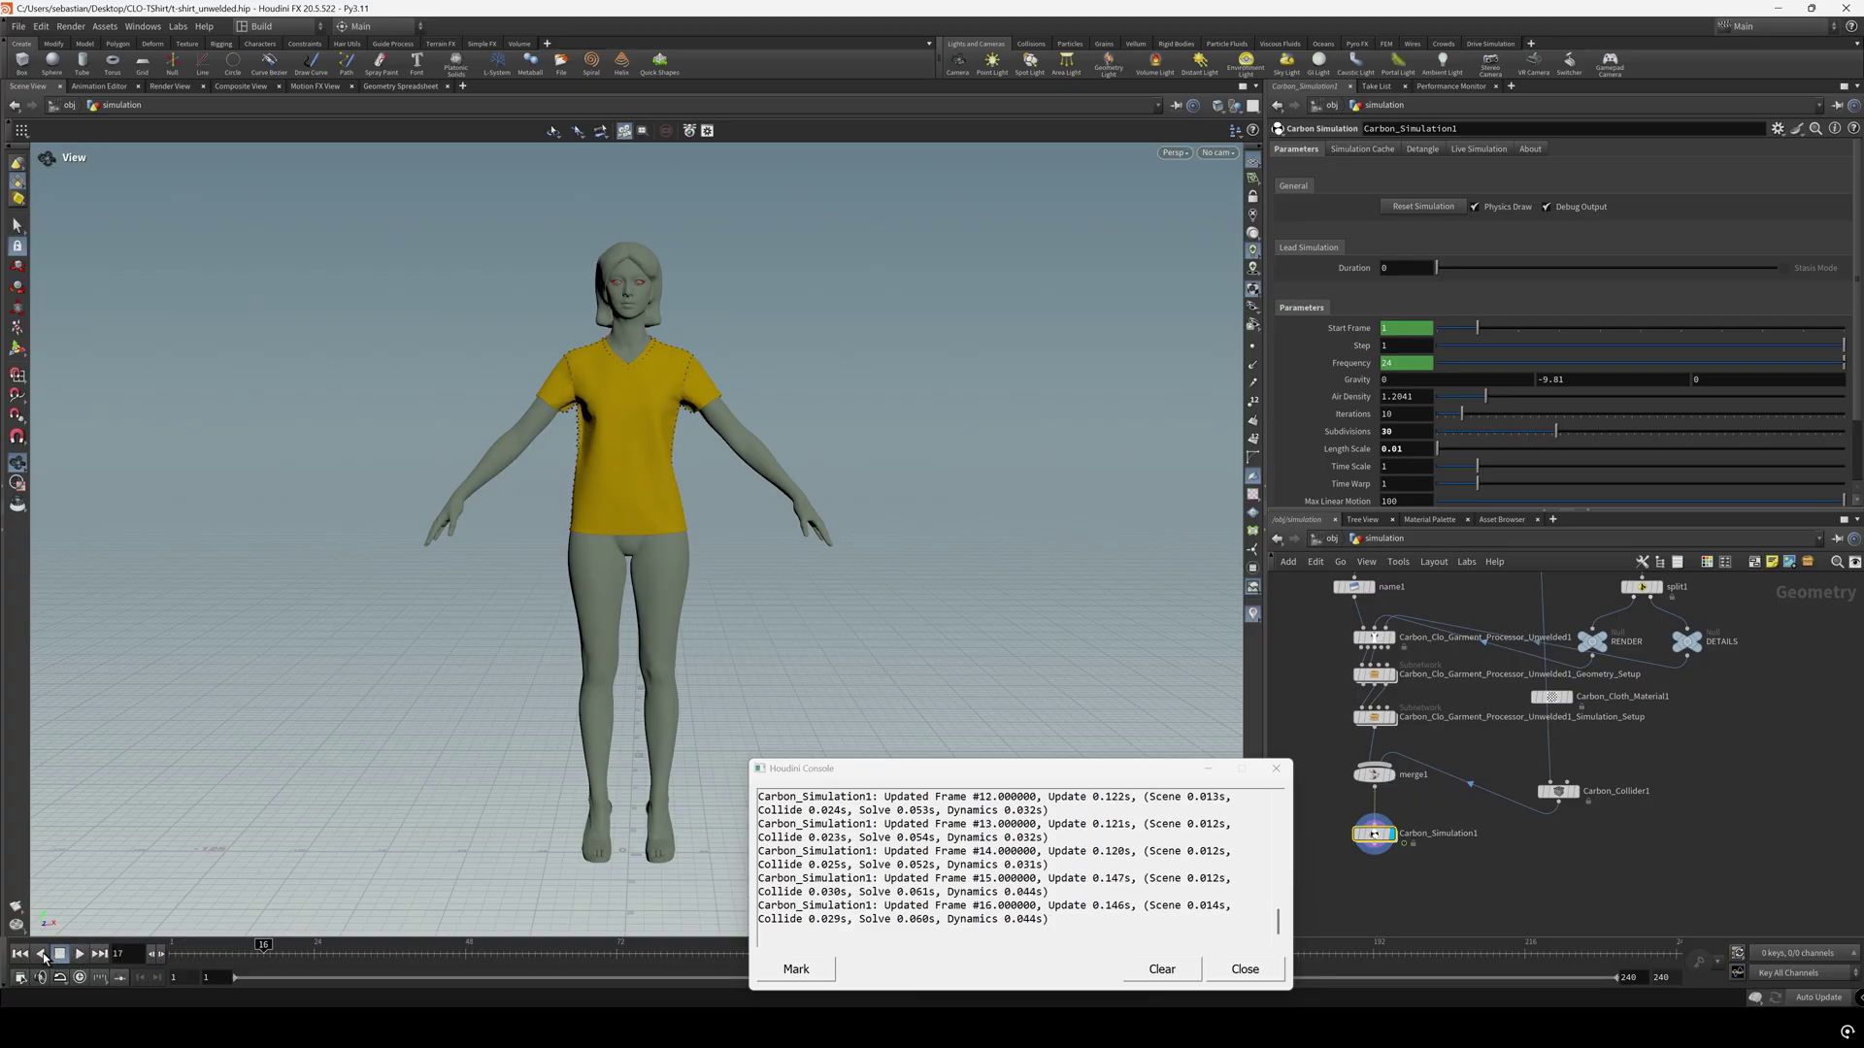
click(21, 954)
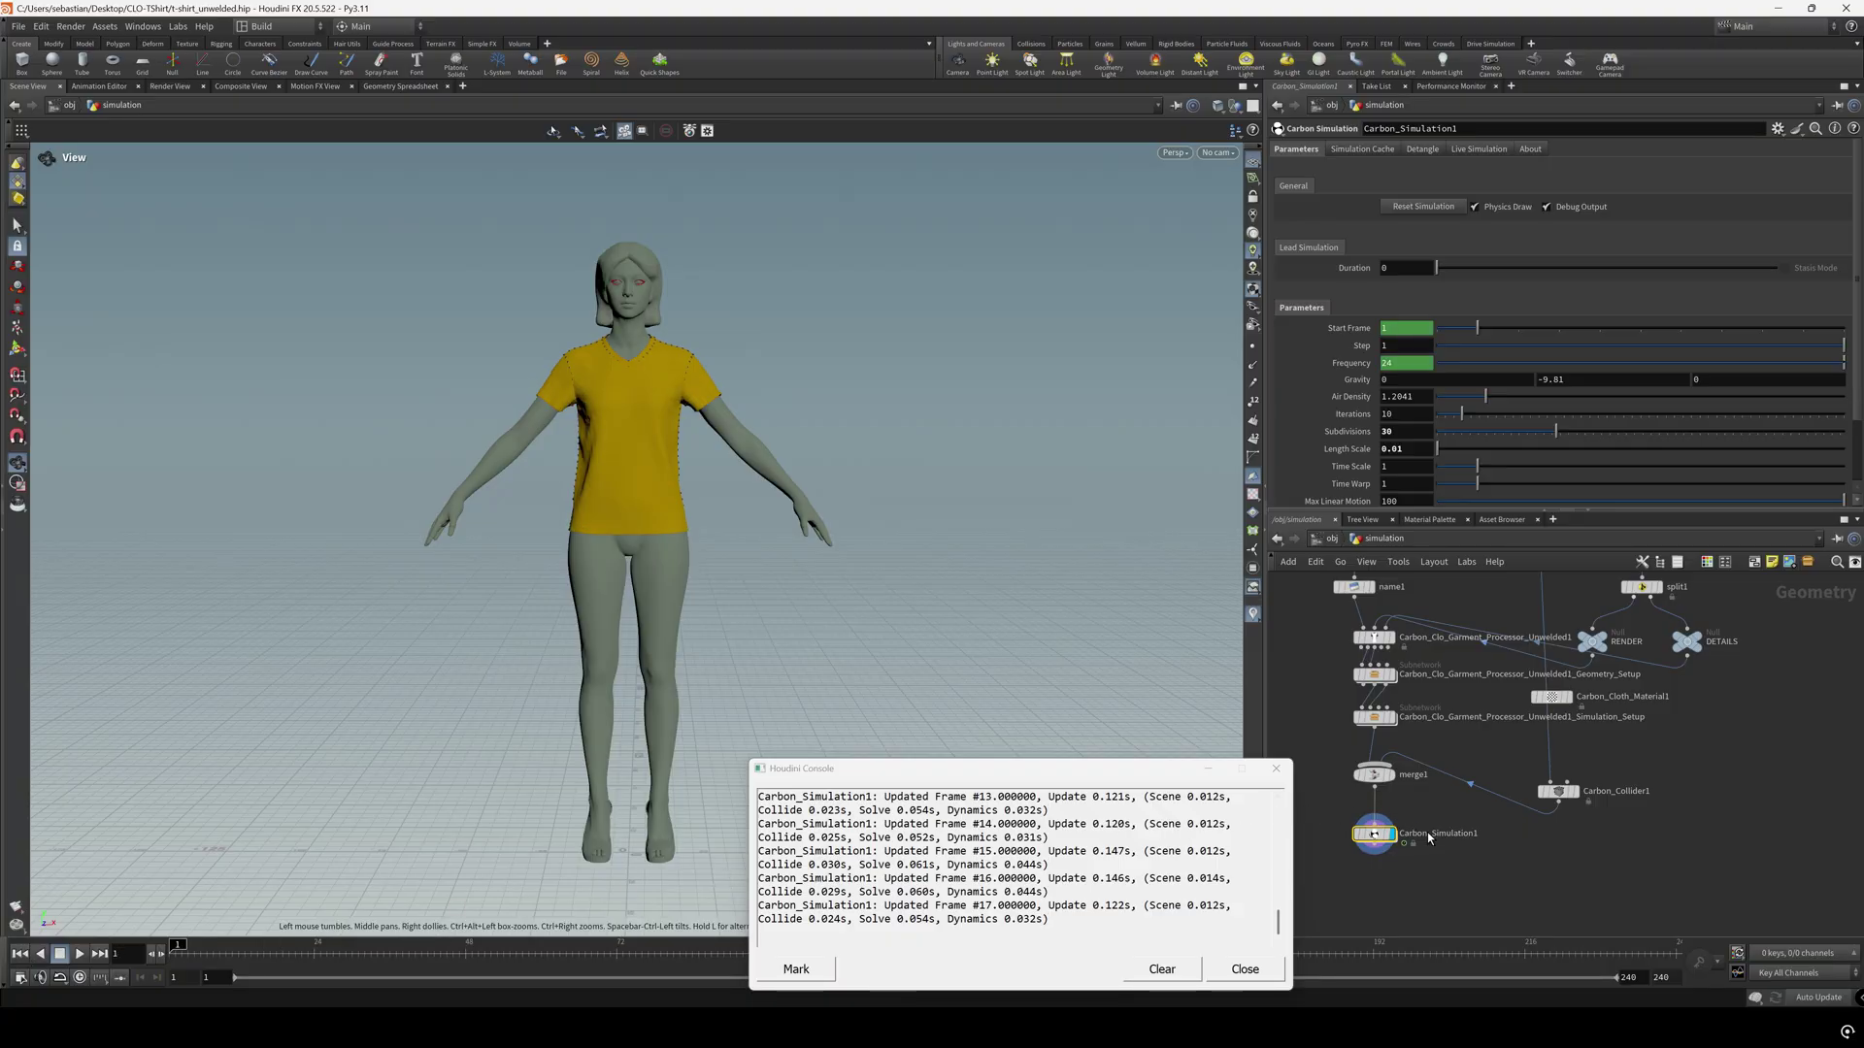
Automatically lay out all nodes of the simulation network and frame the arranged network
scroll(1540, 844, down, 2)
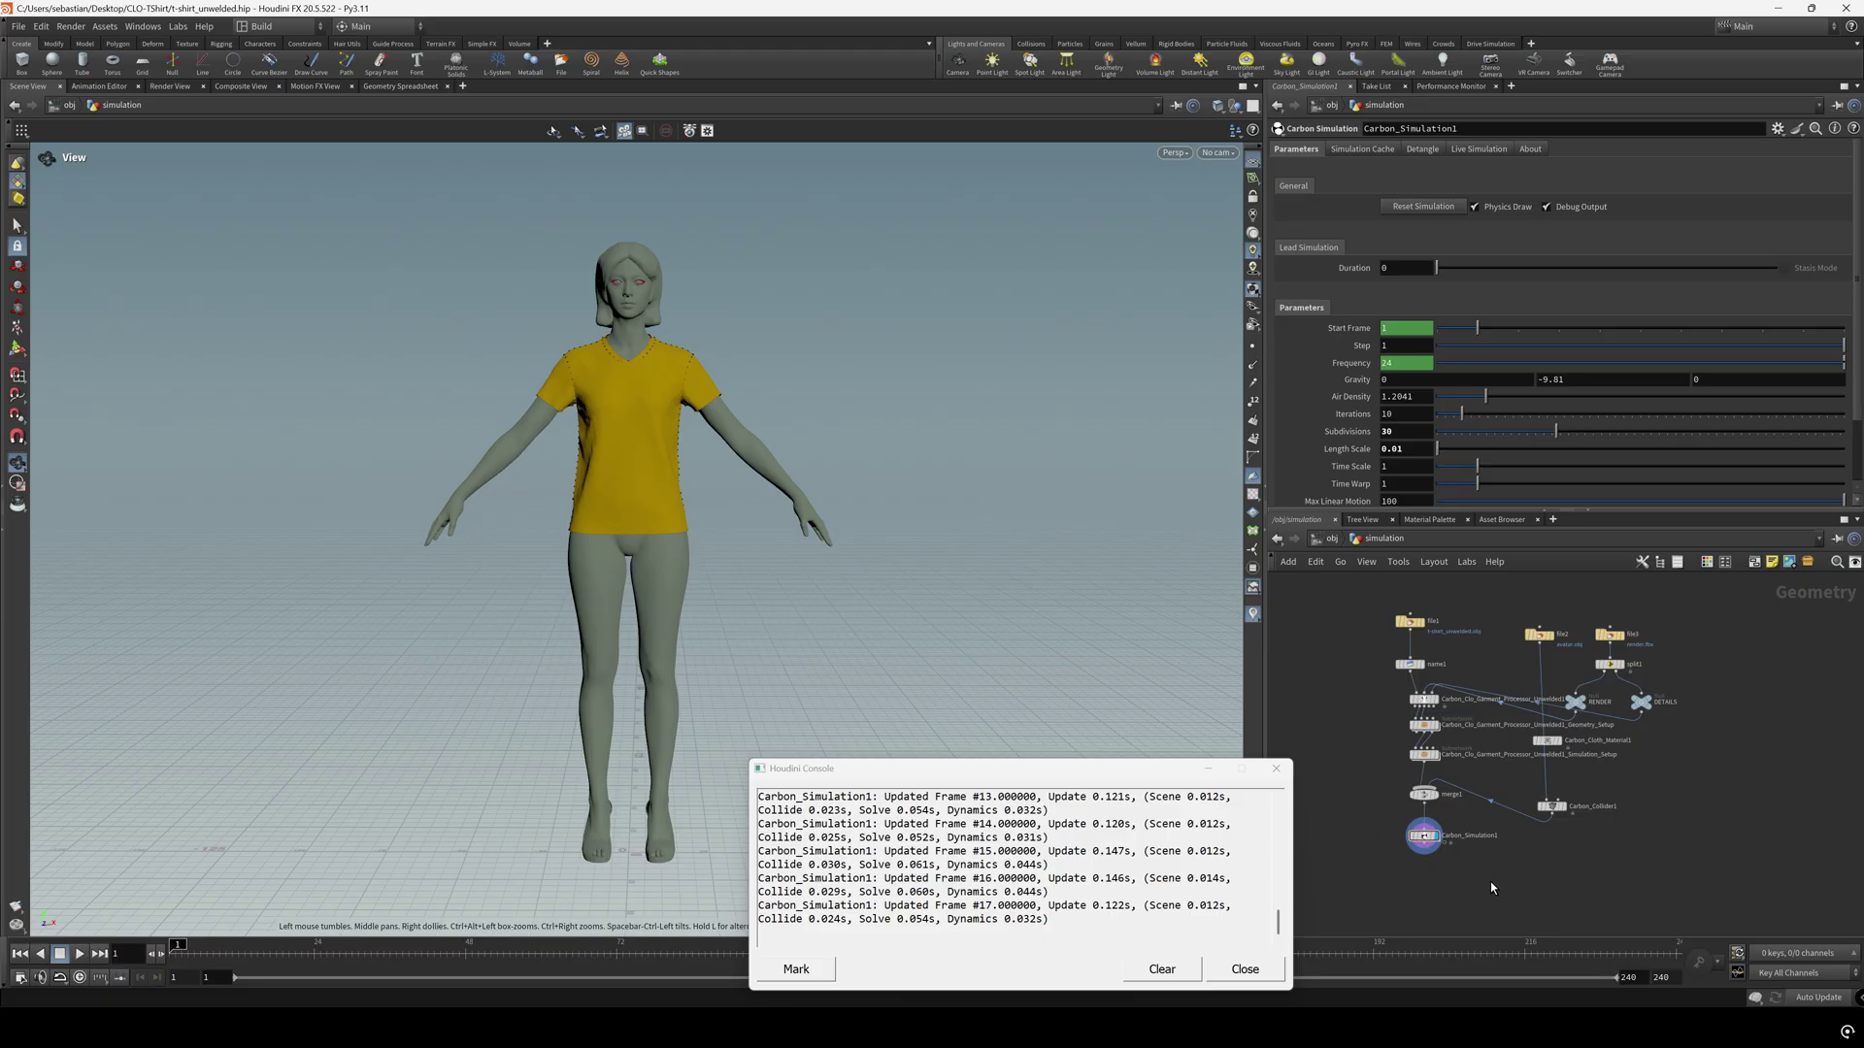
key(l)
key(h)
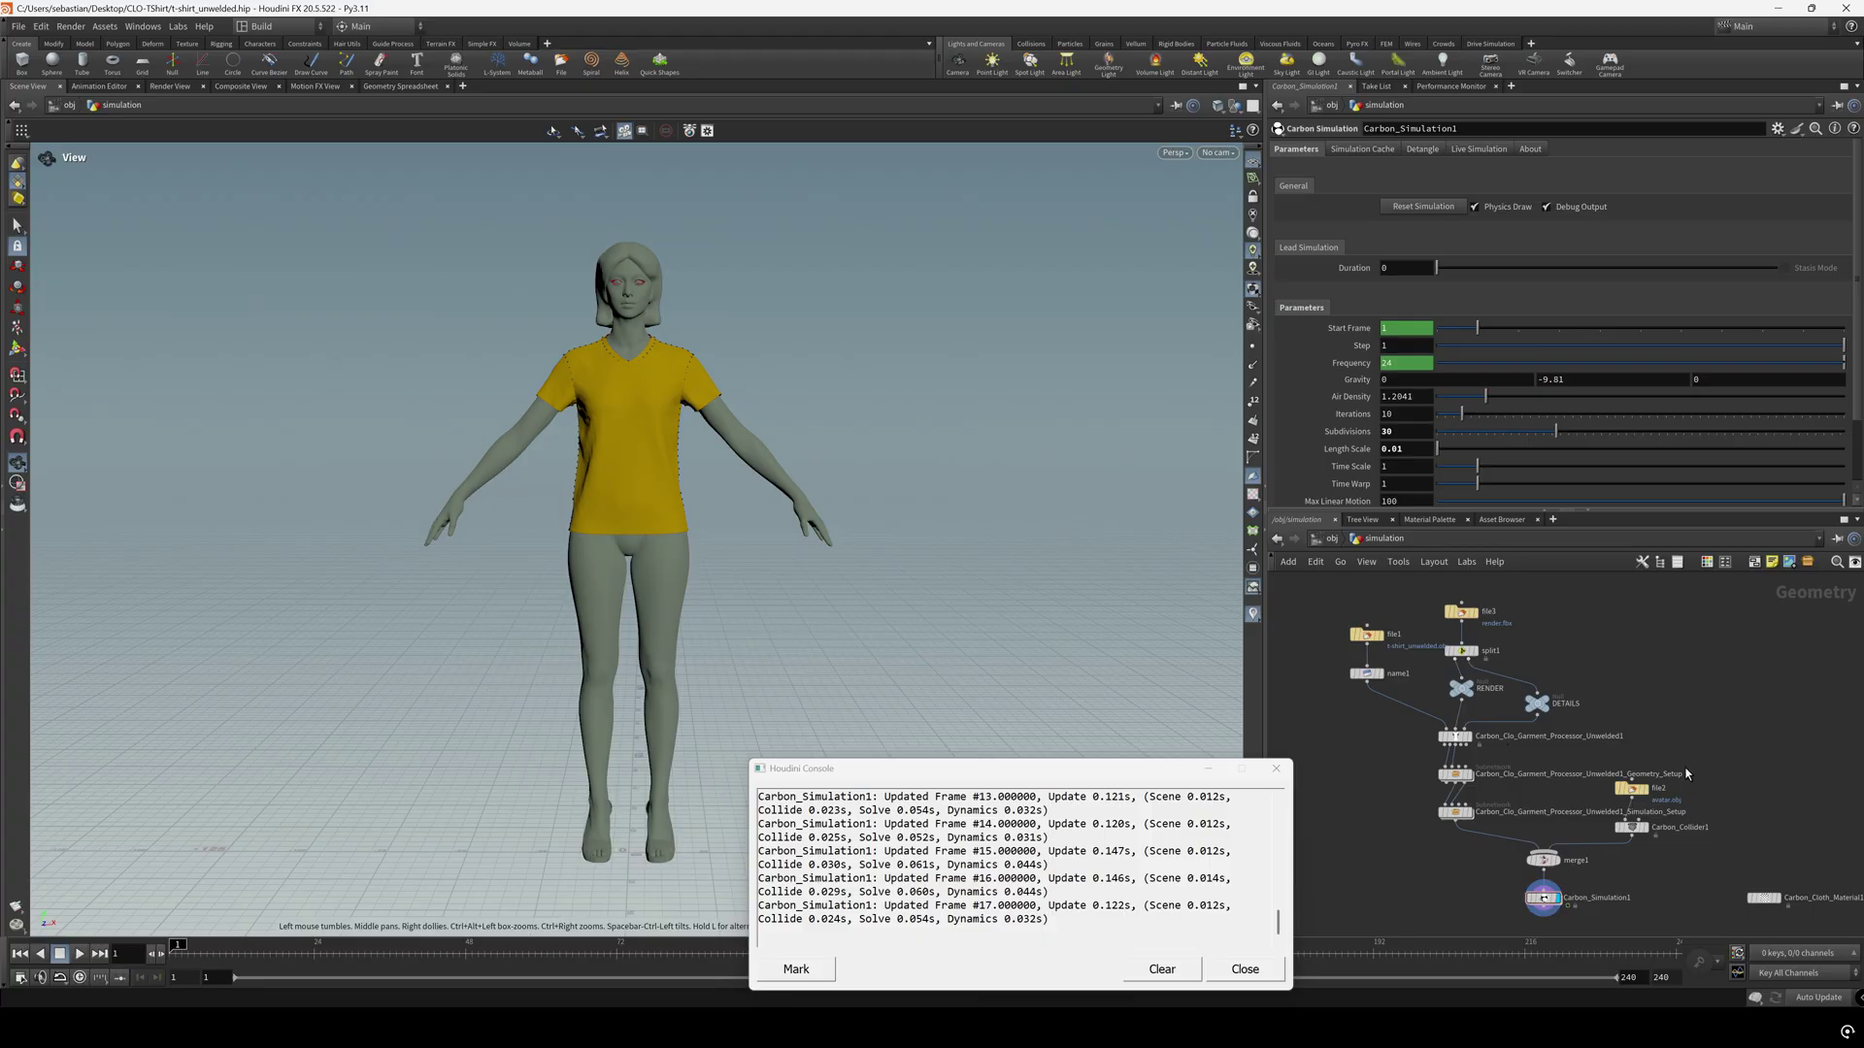
middle_drag(1731, 735, 1684, 718)
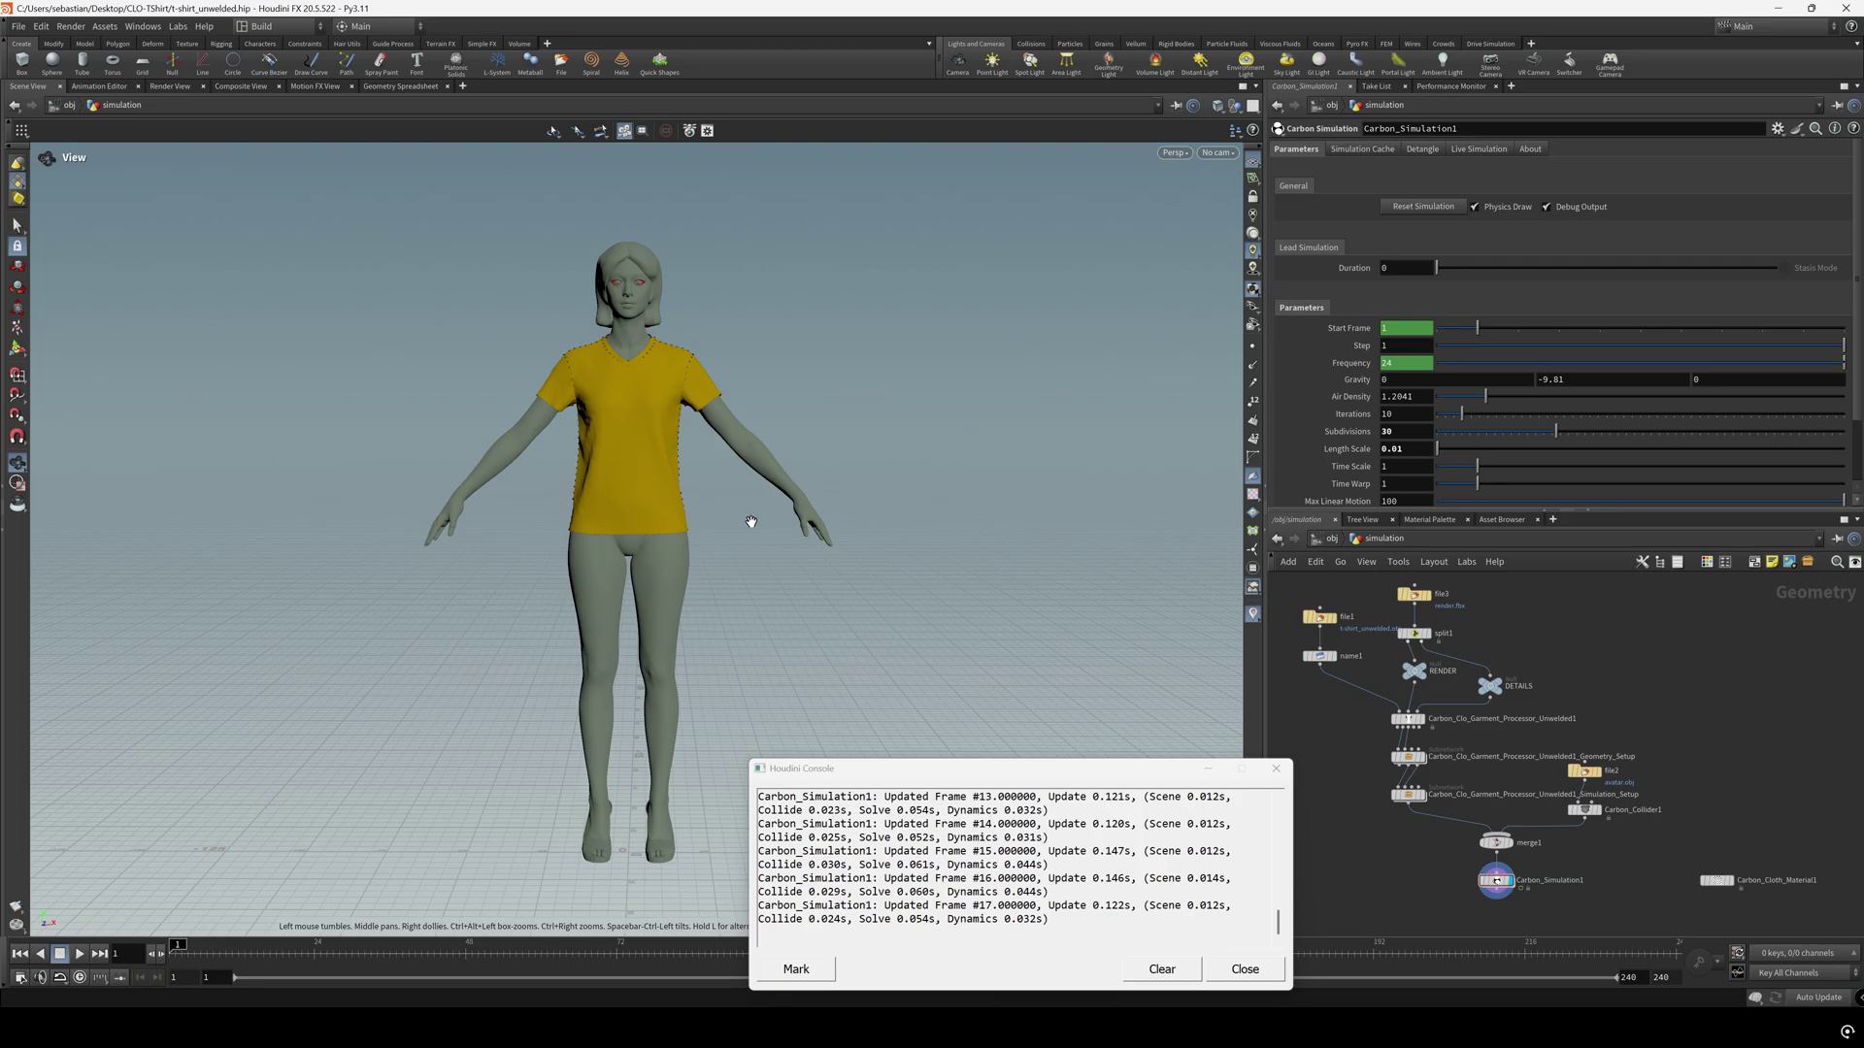
Check the parameters of Carbon_Cloth_Material1 and Carbon_Simulation1, and display the RENDER and DETAILS nulls to compare their geometry
click(1716, 881)
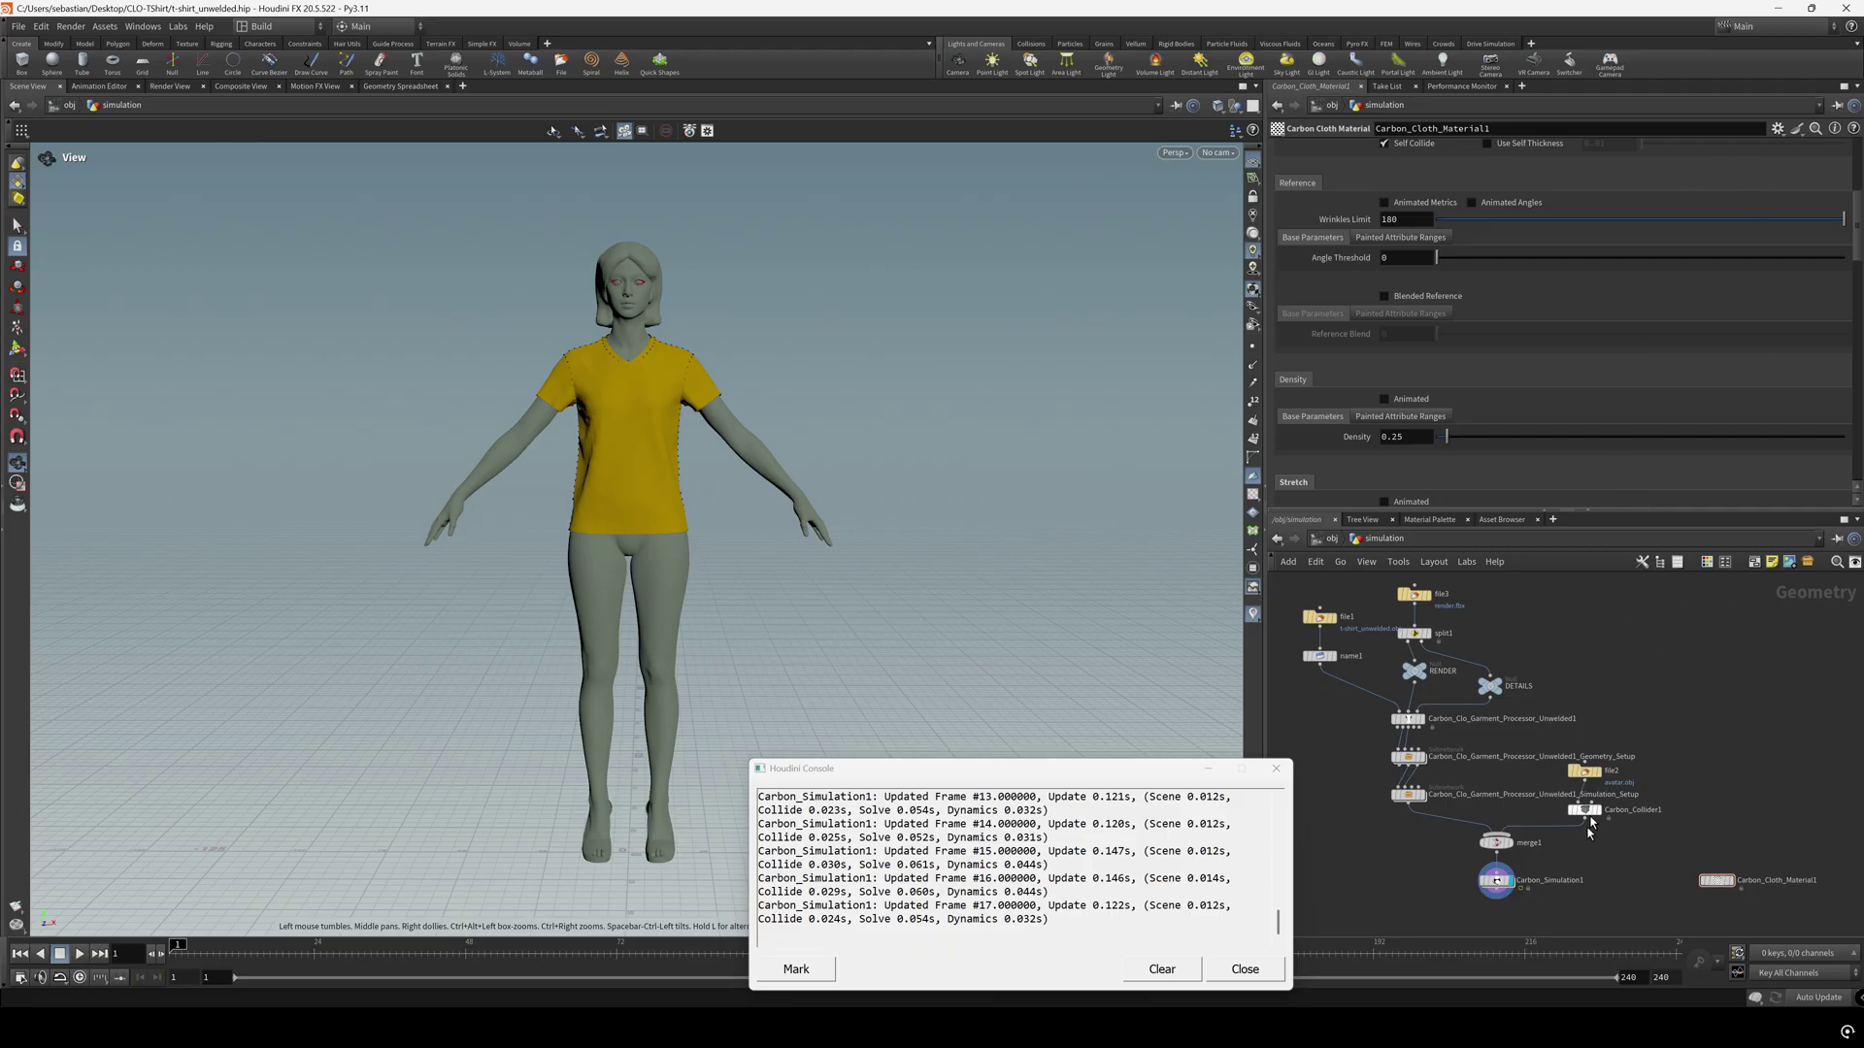
click(1491, 877)
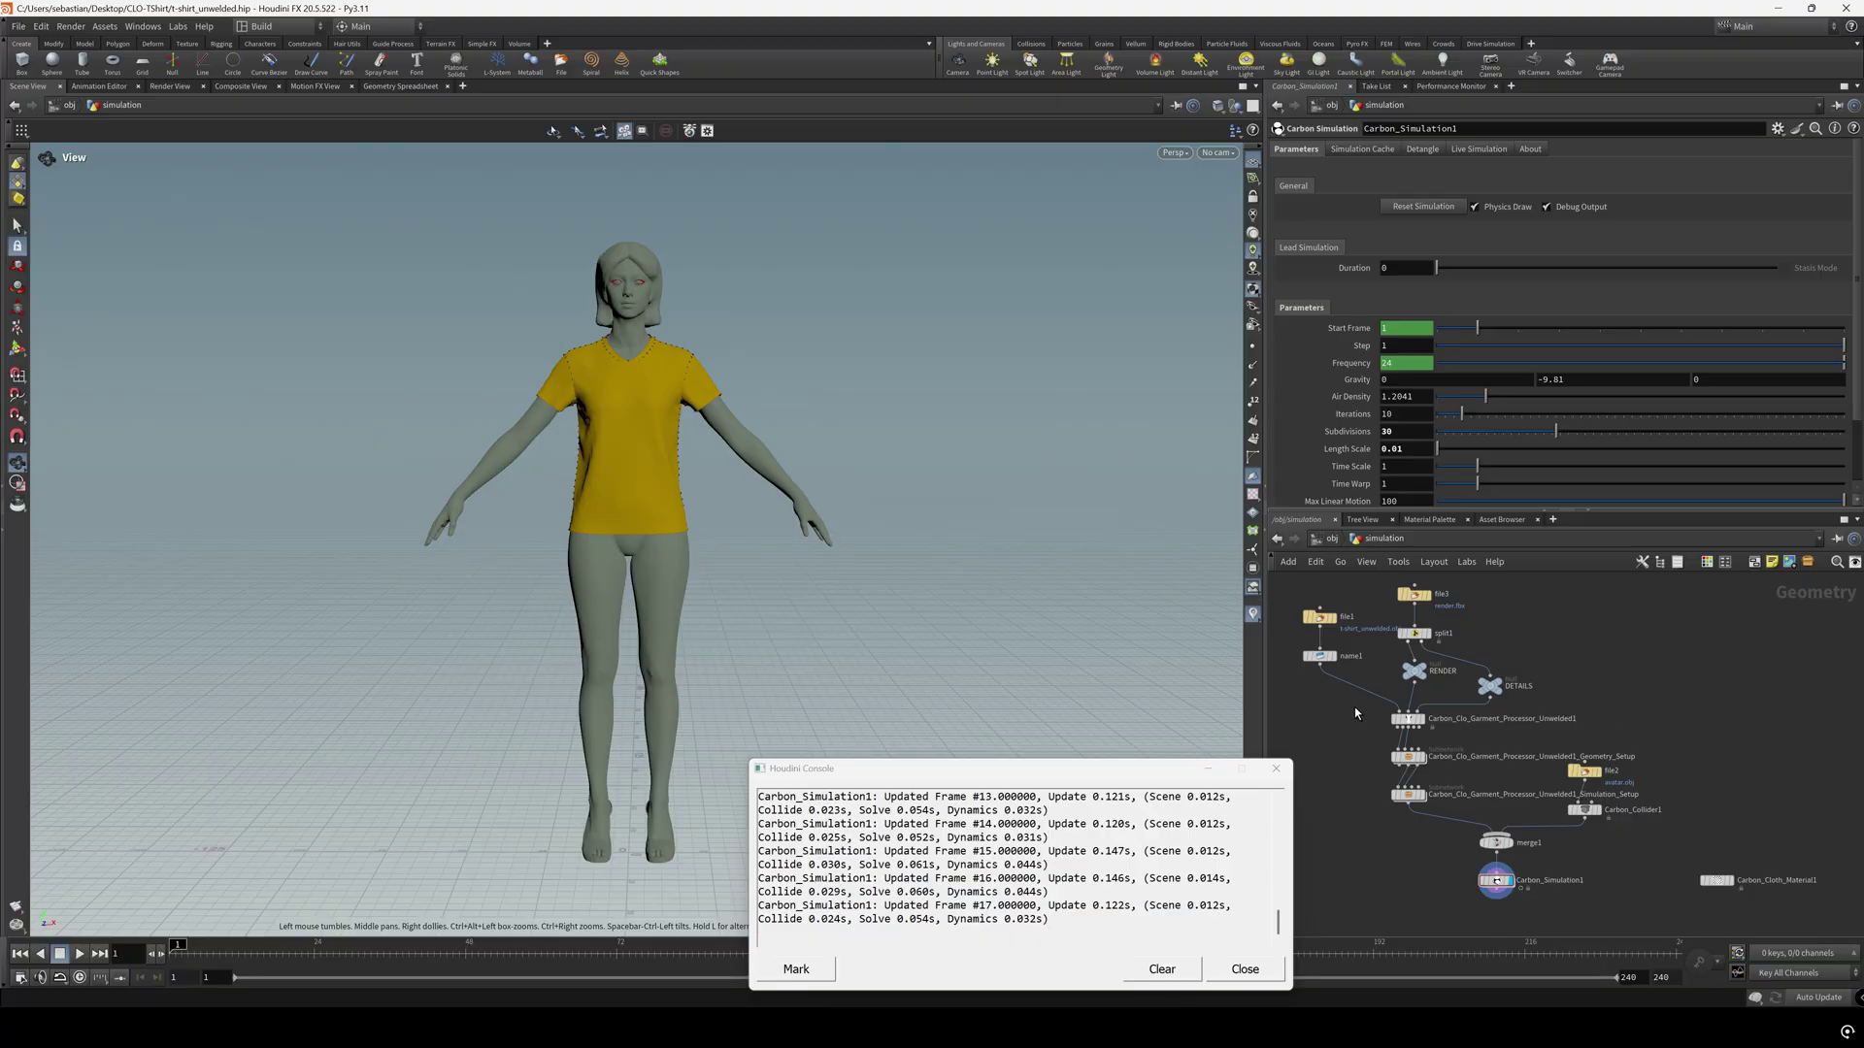
click(1417, 675)
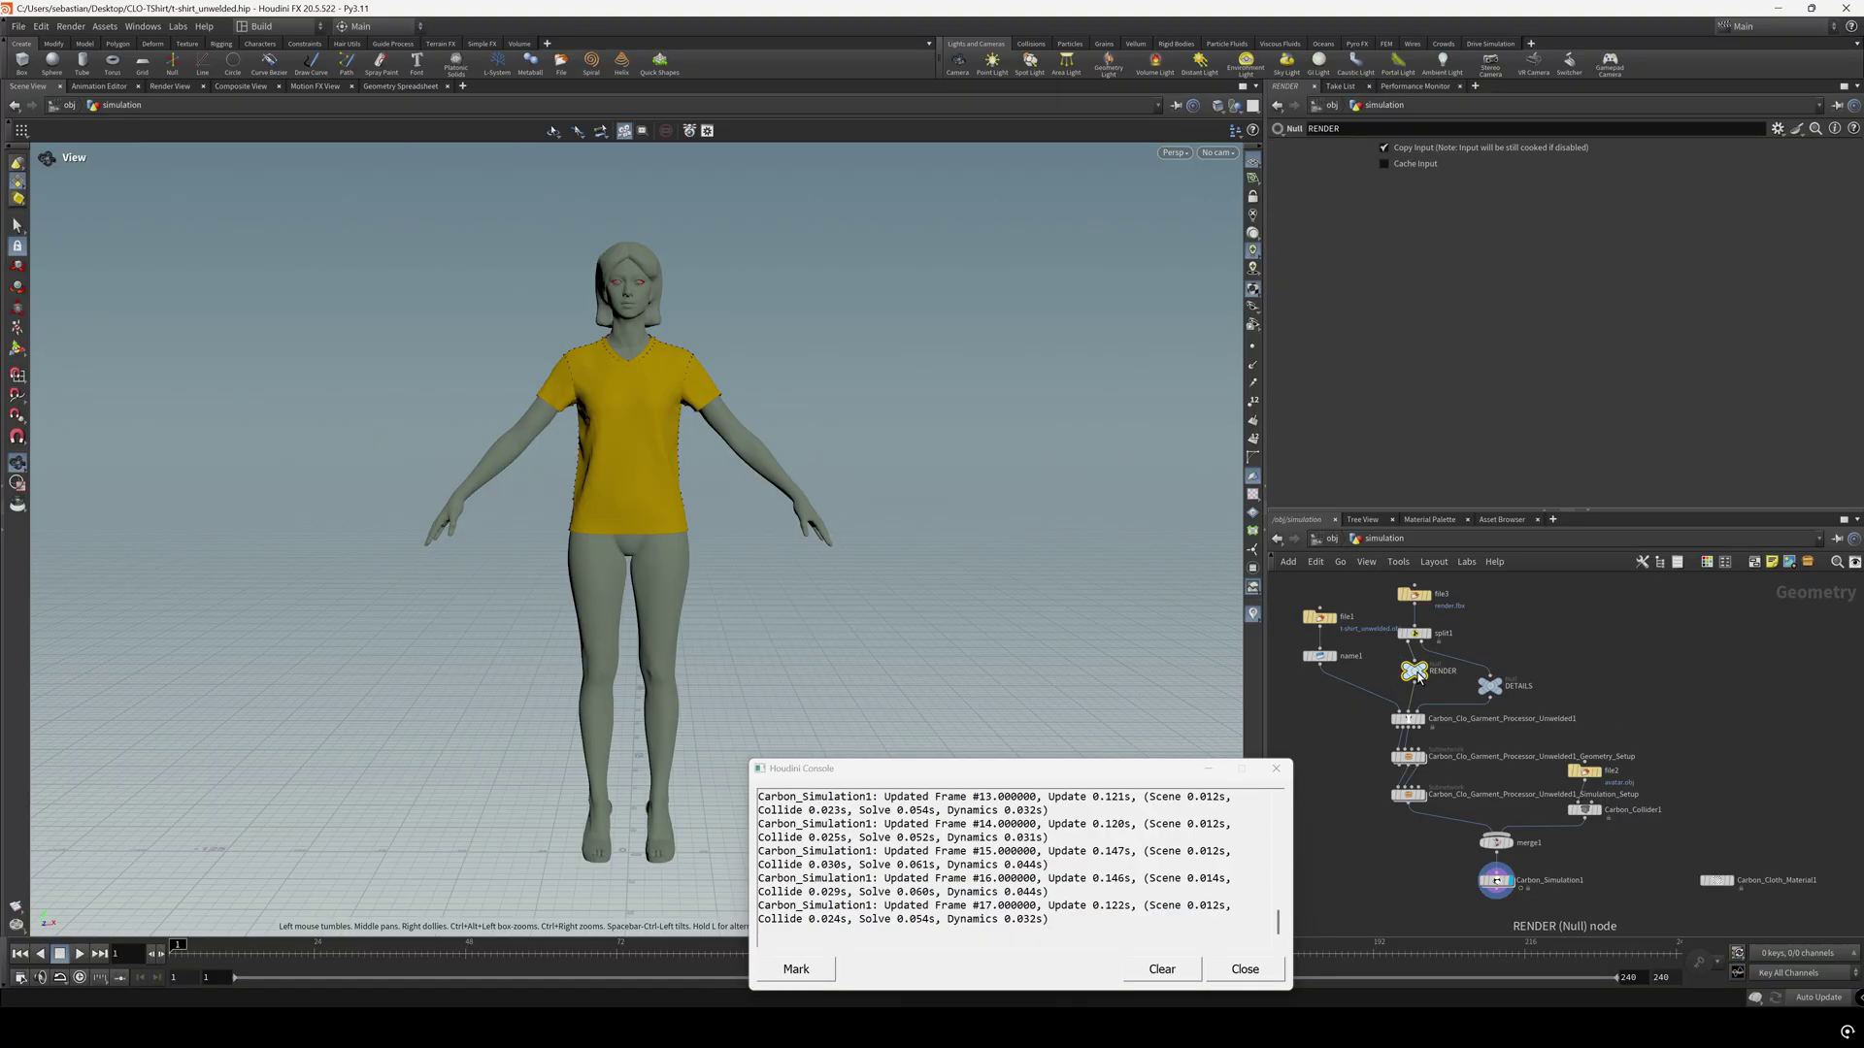
click(1424, 666)
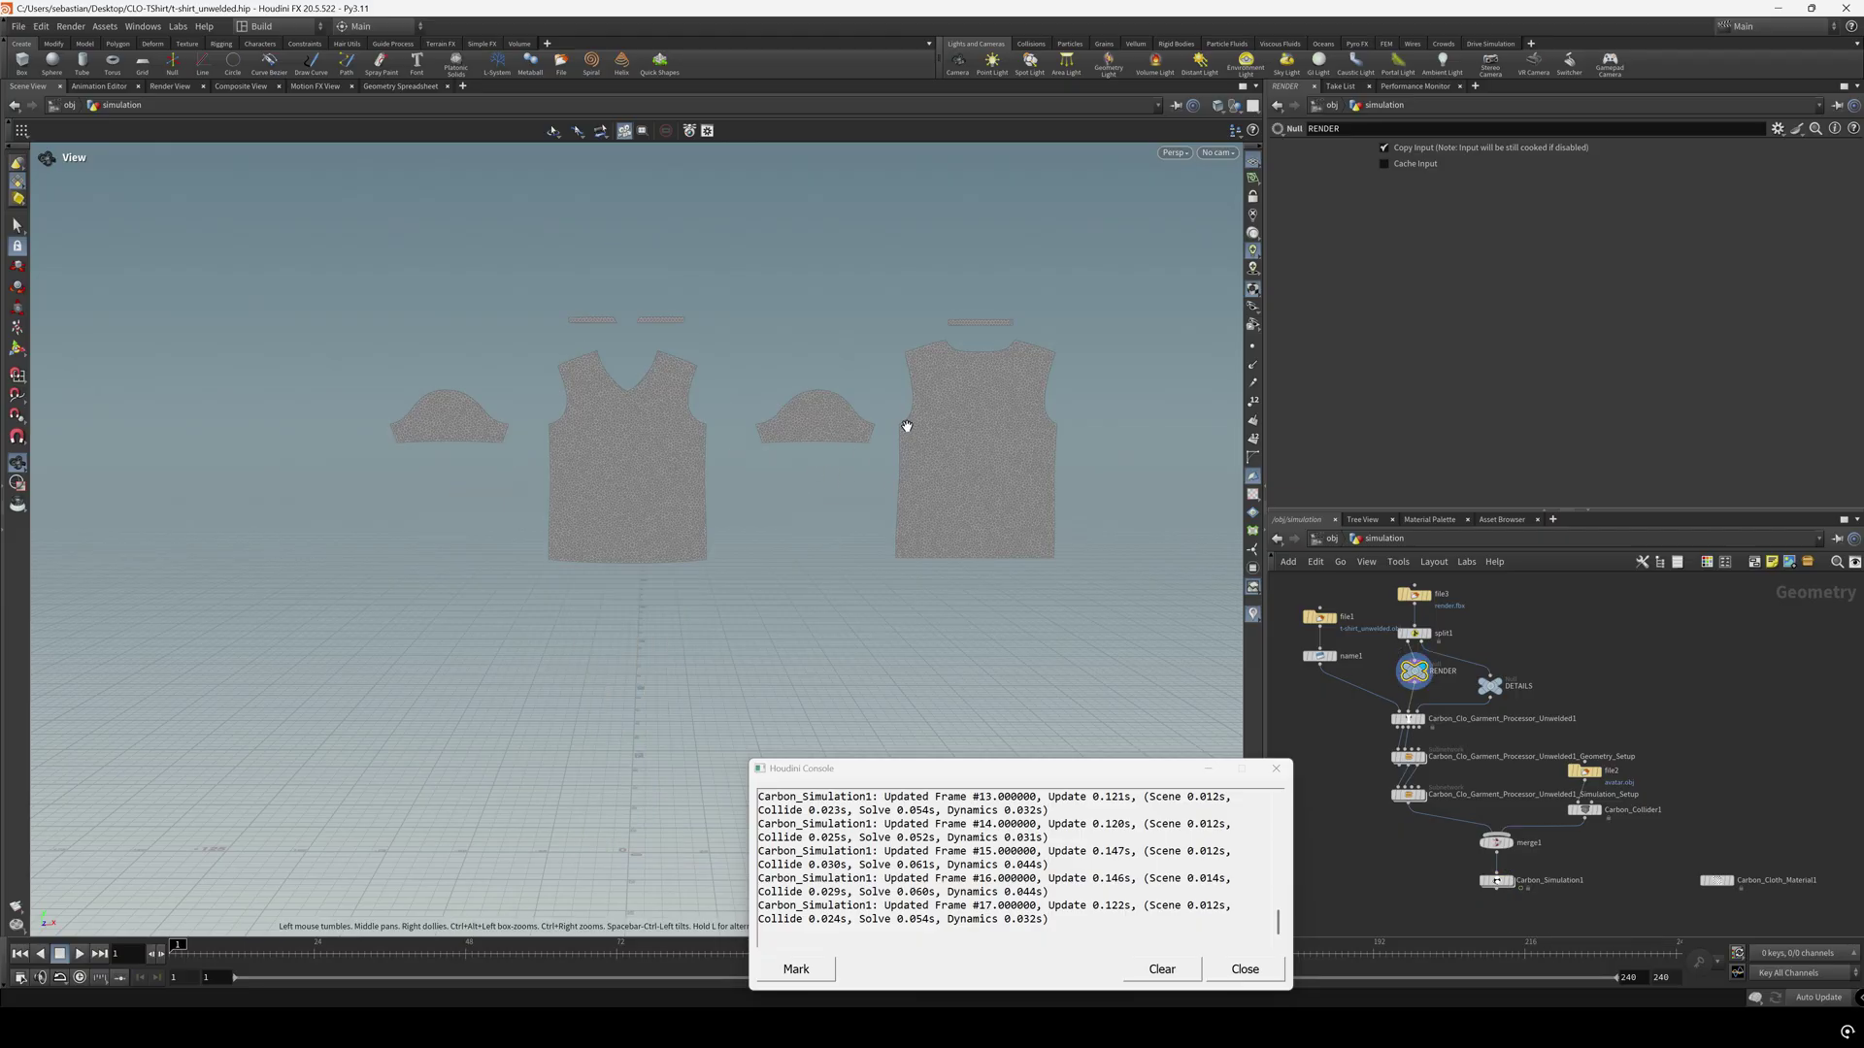
click(1500, 686)
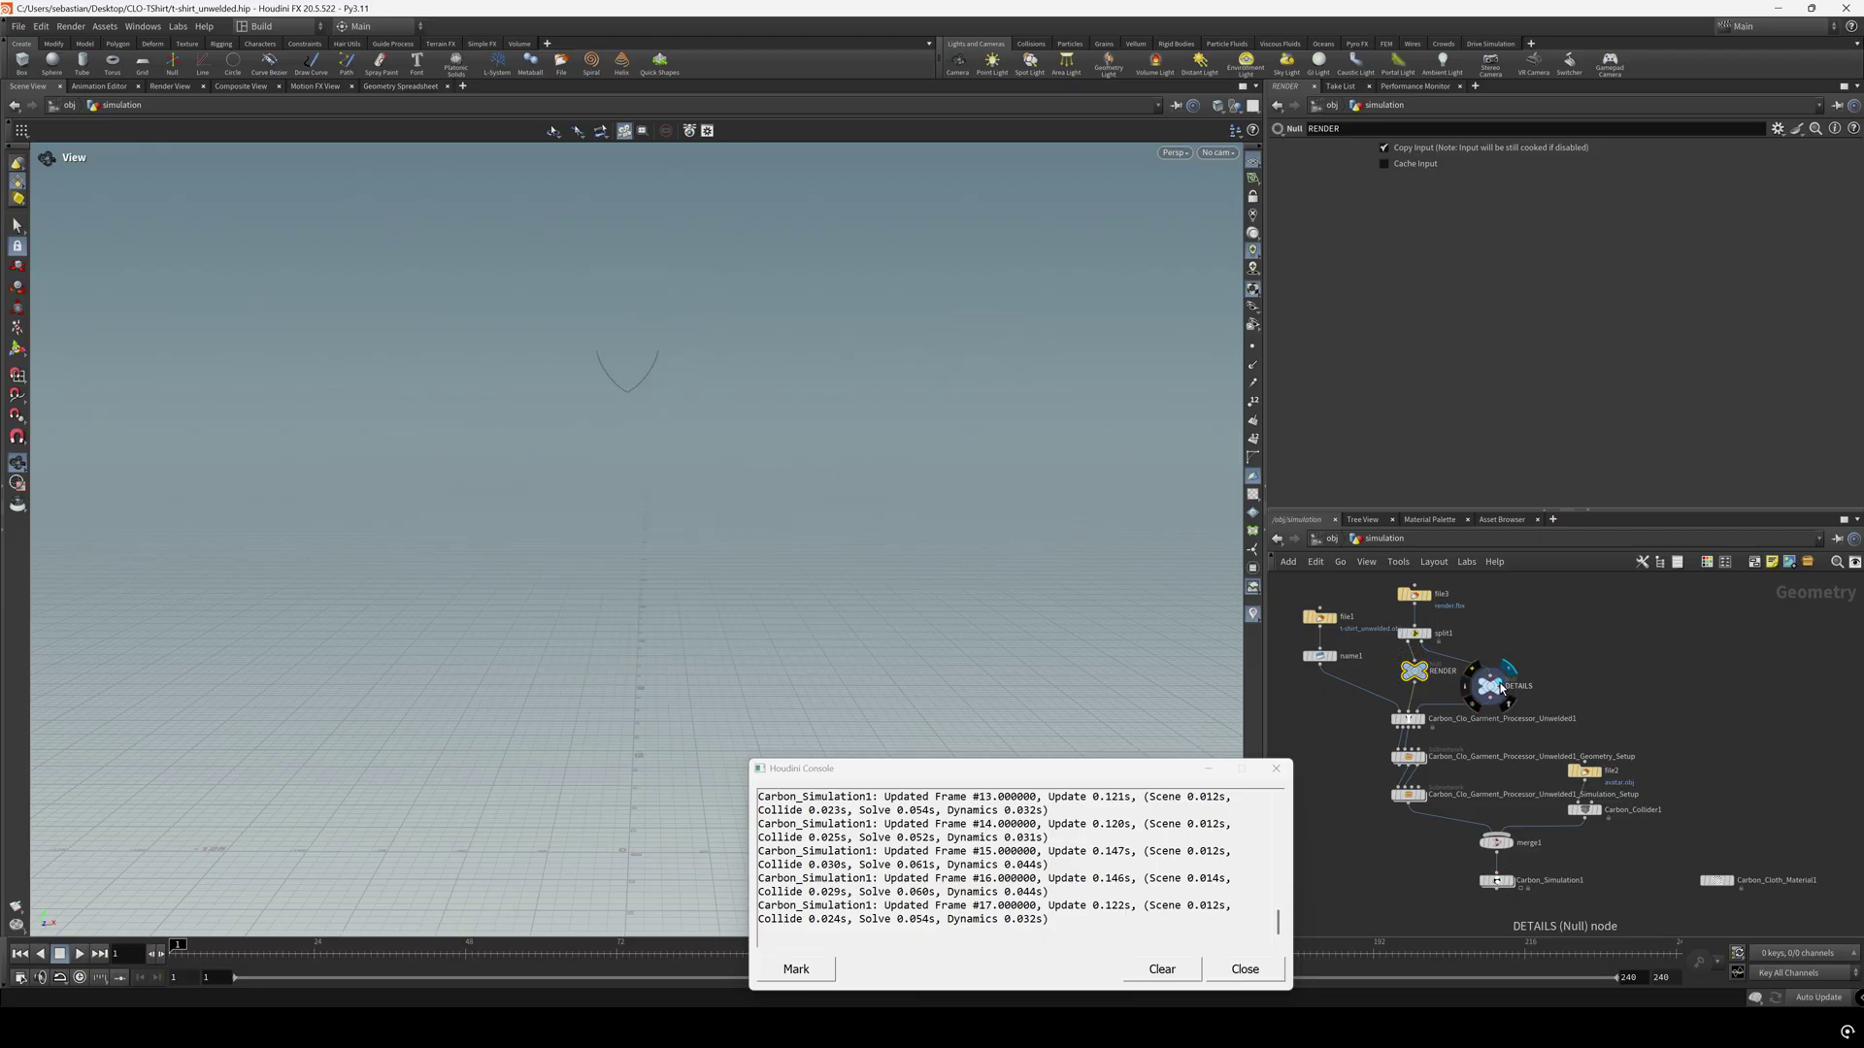
click(1428, 670)
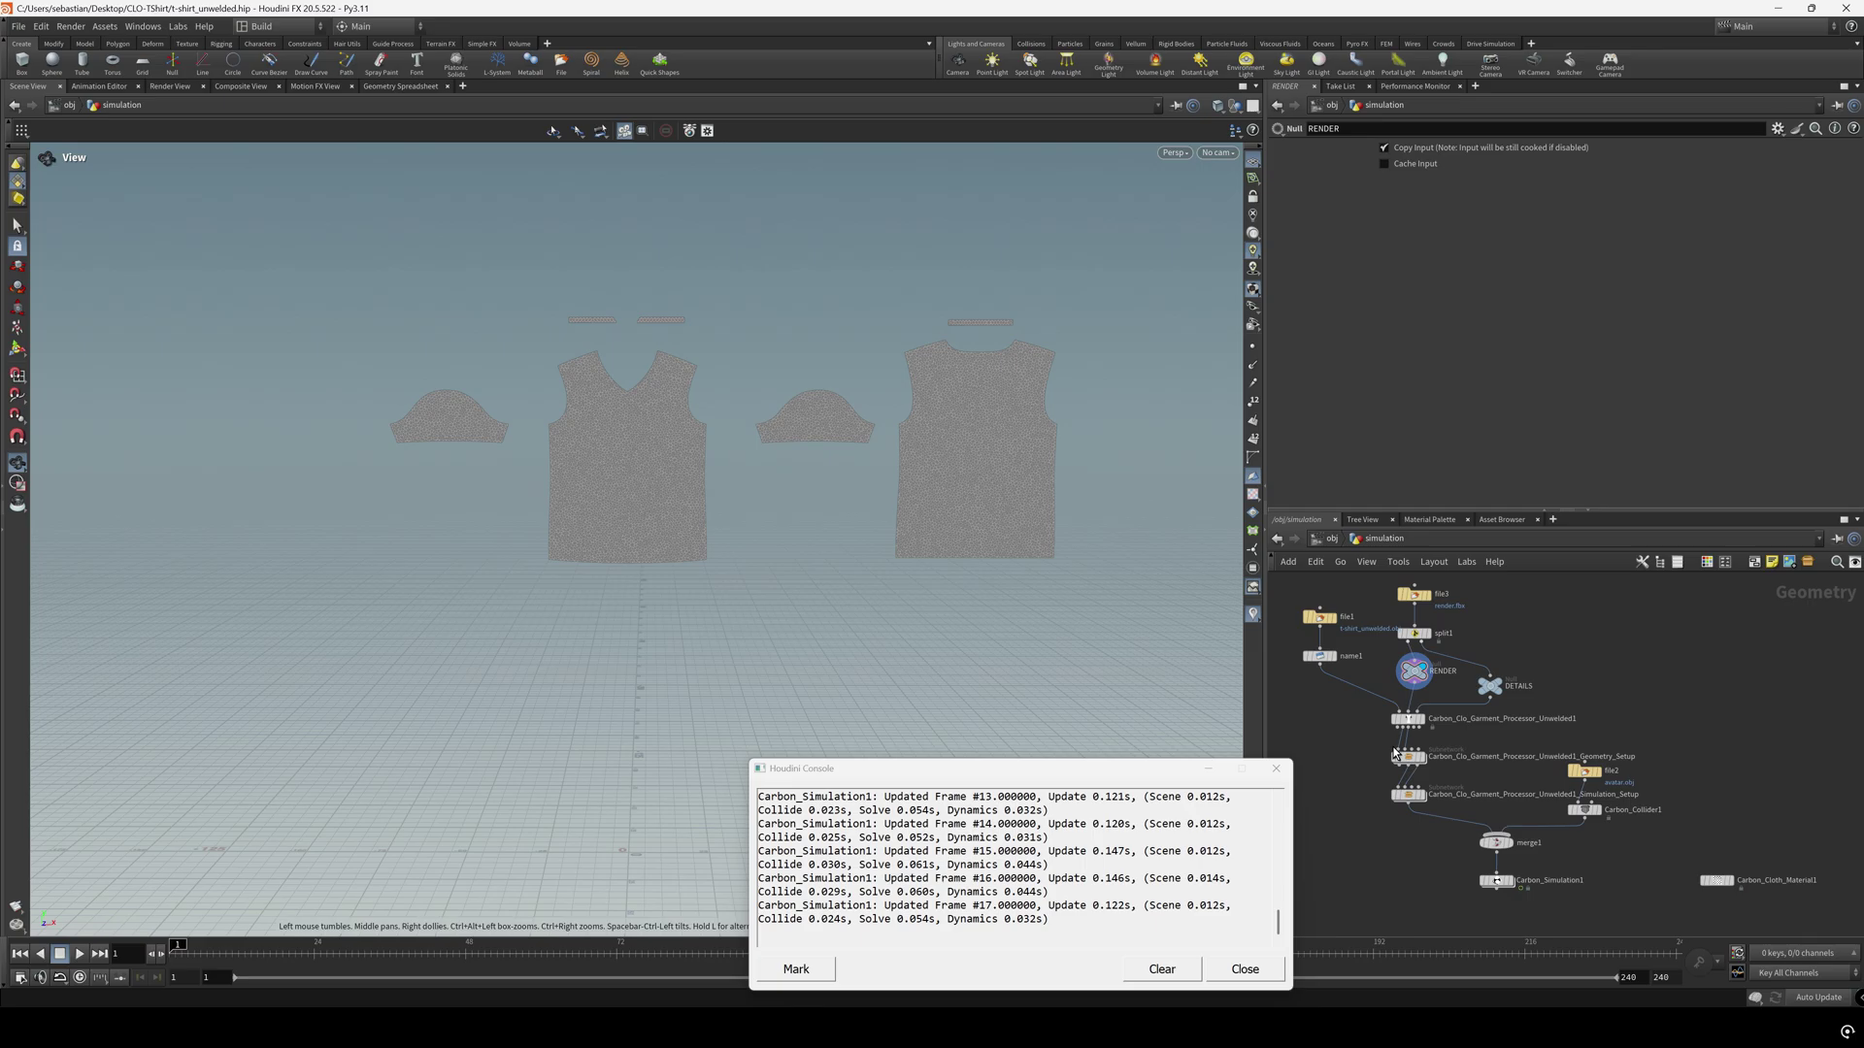
Display Carbon_Clo_Garment_Processor_Unwelded1, create its detail mappings and check the Render Panel choices offered for the details
click(1412, 725)
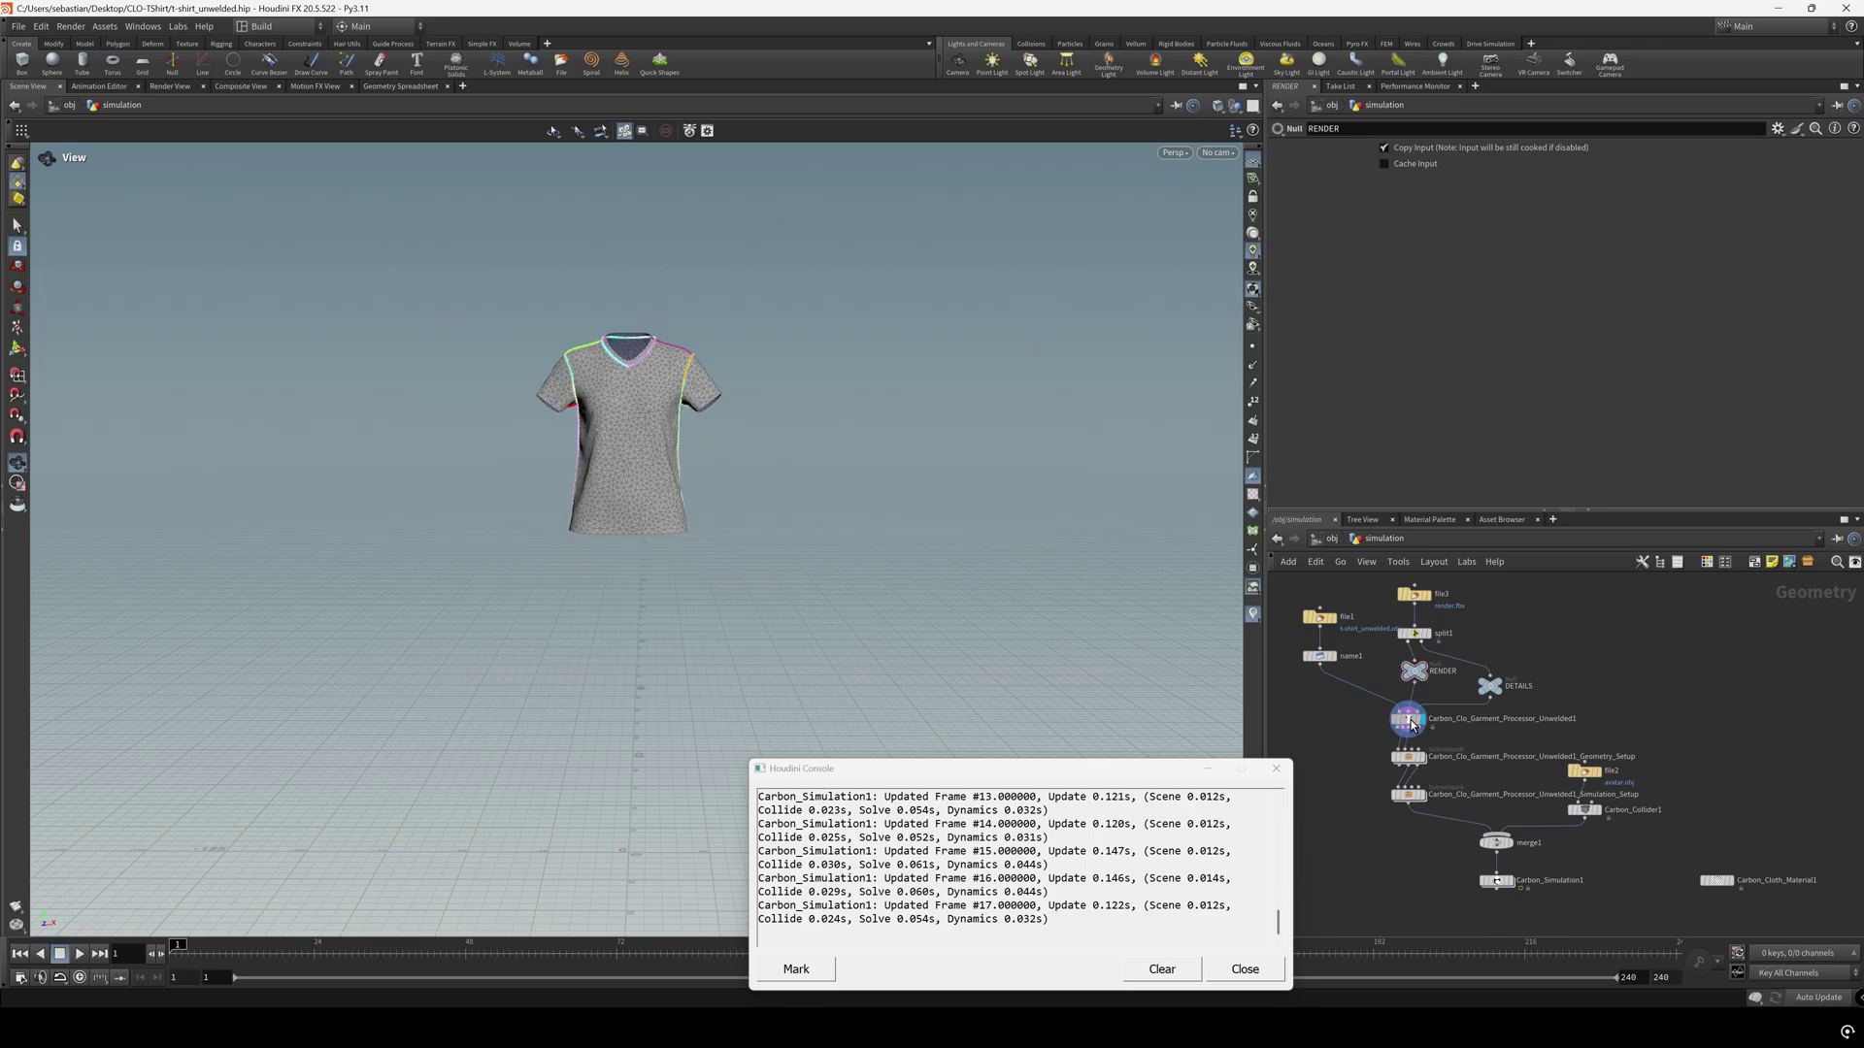
click(1412, 724)
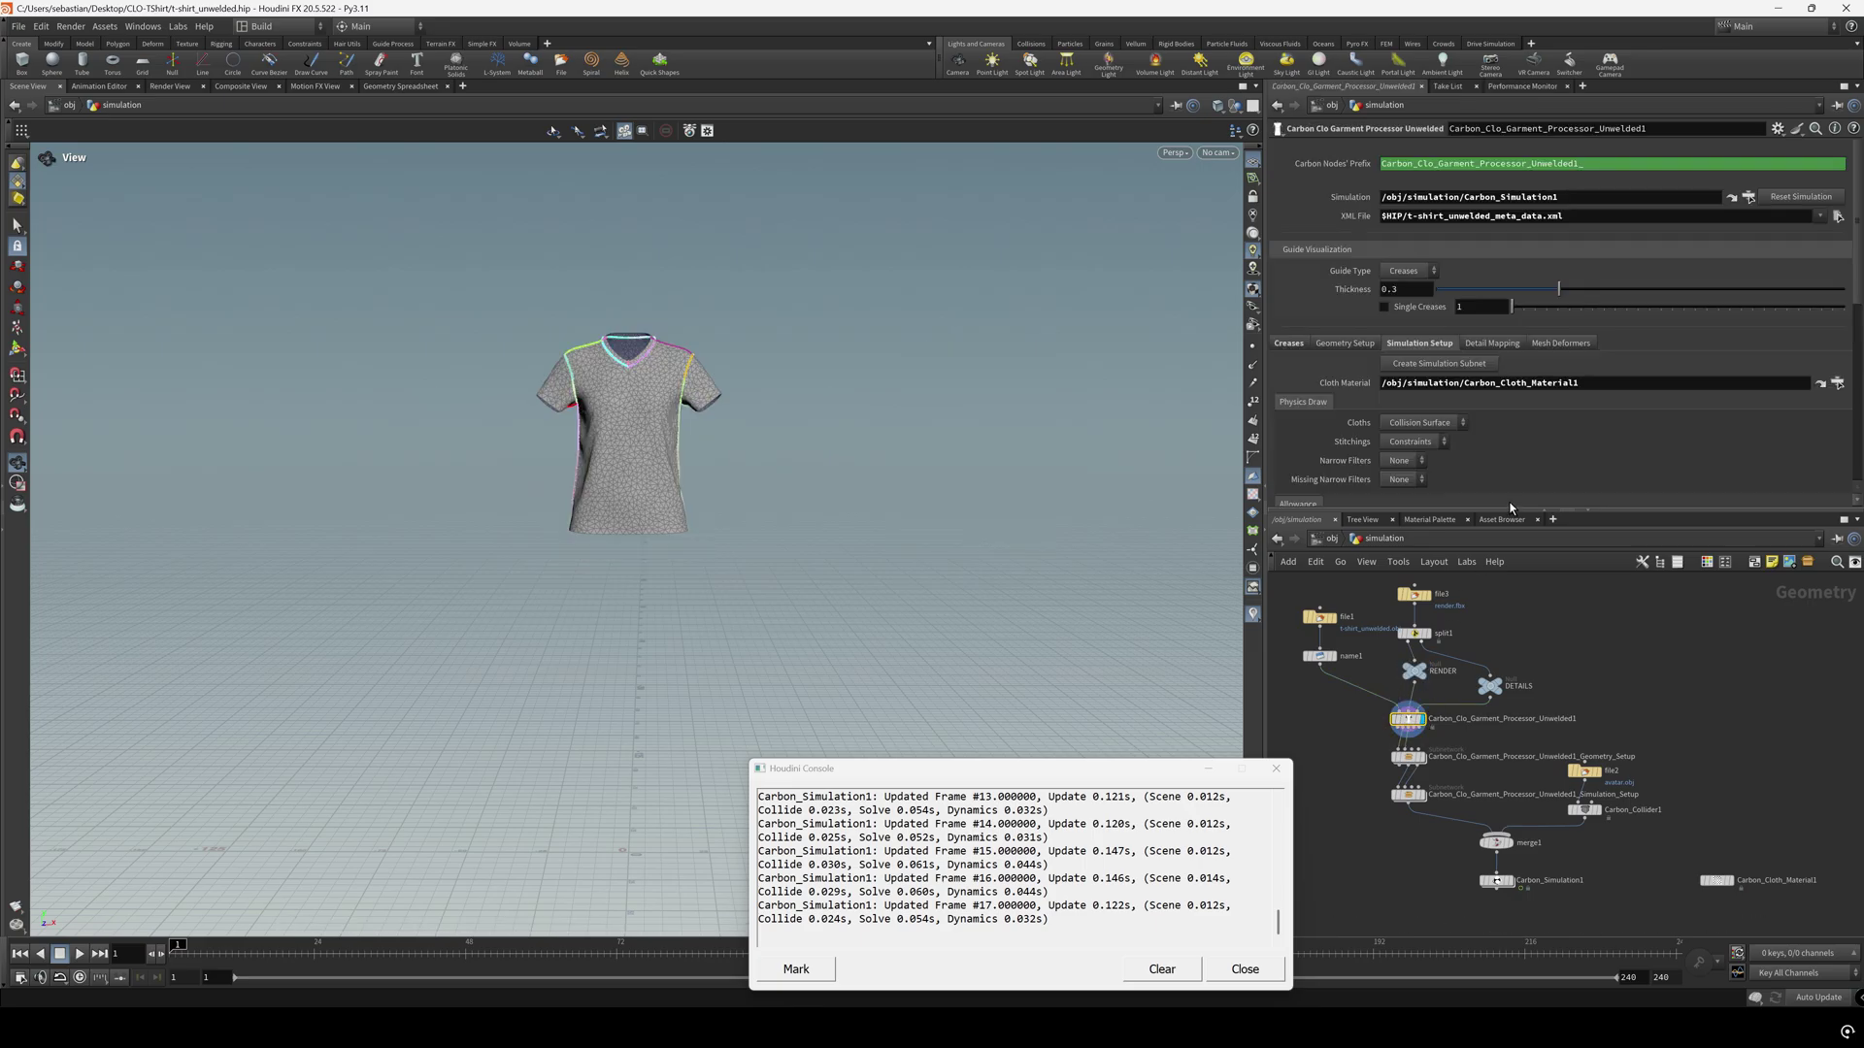
click(1495, 344)
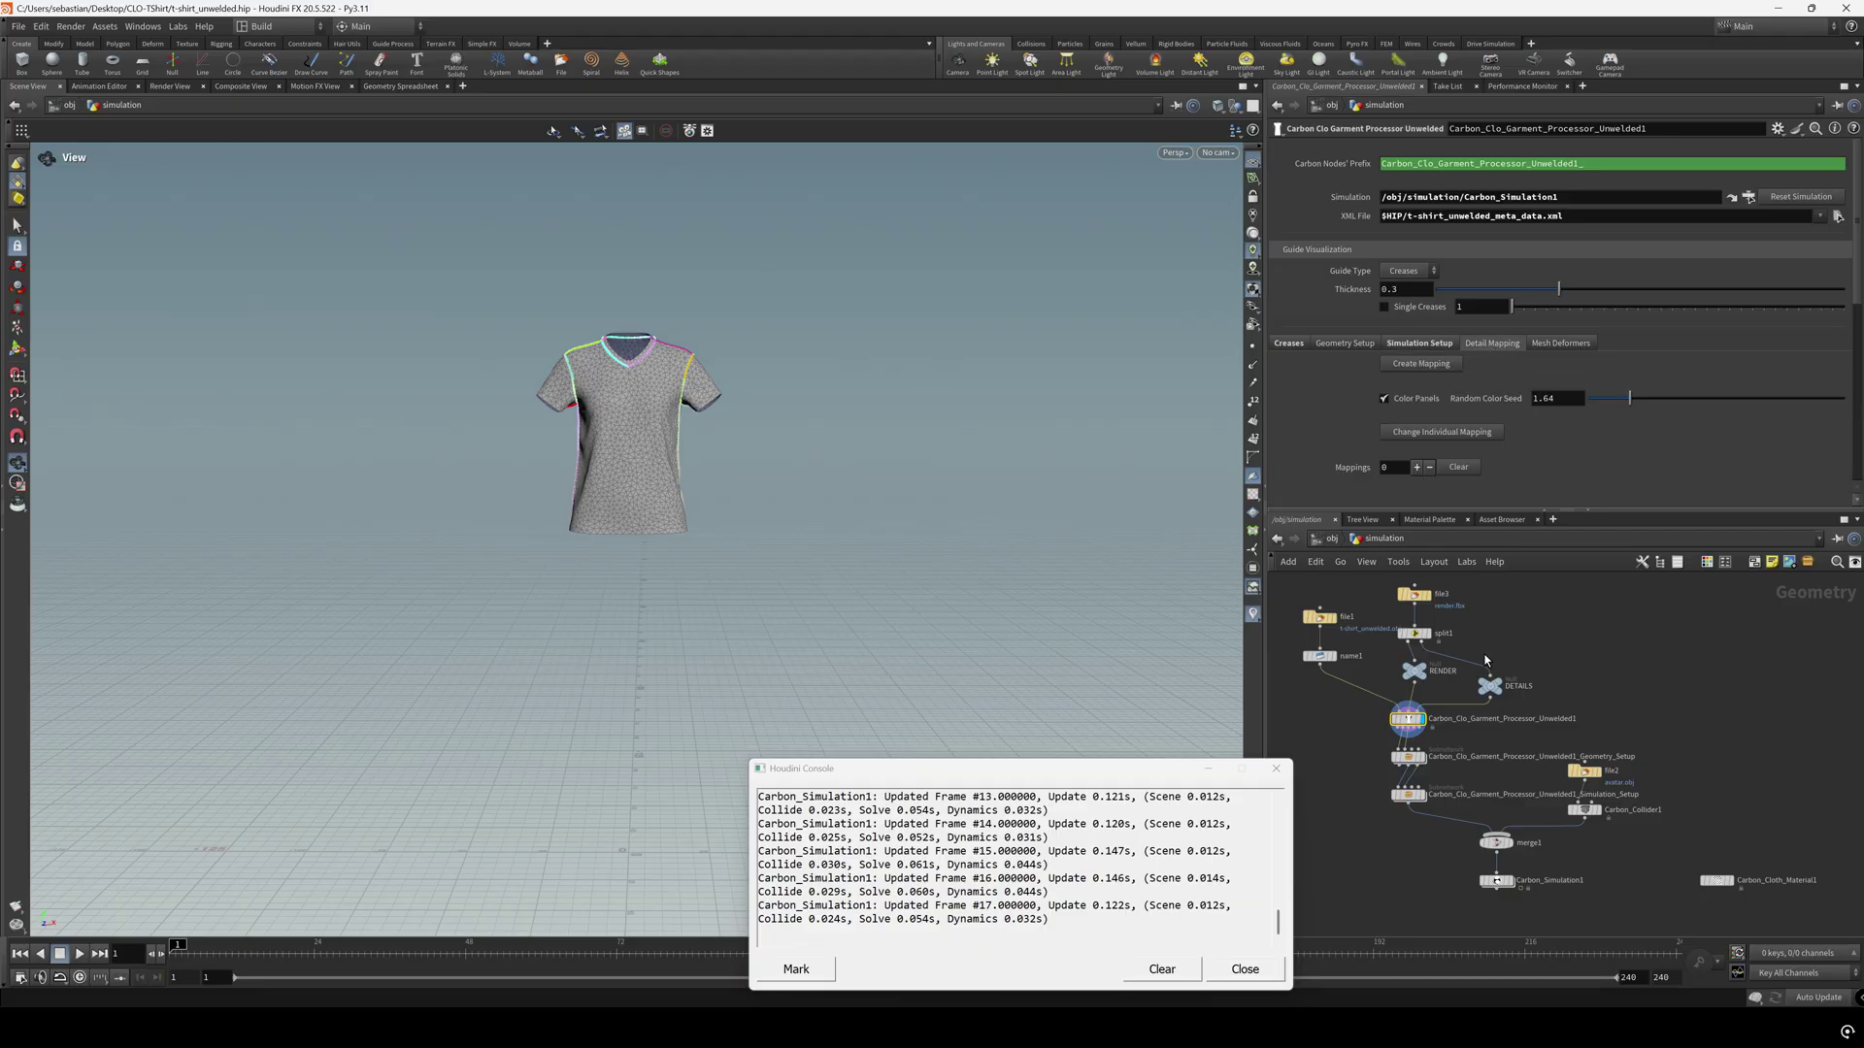
mouse_move(1493, 685)
mouse_move(1420, 678)
click(1421, 365)
scroll(1472, 364, down, 2)
scroll(1473, 365, down, 1)
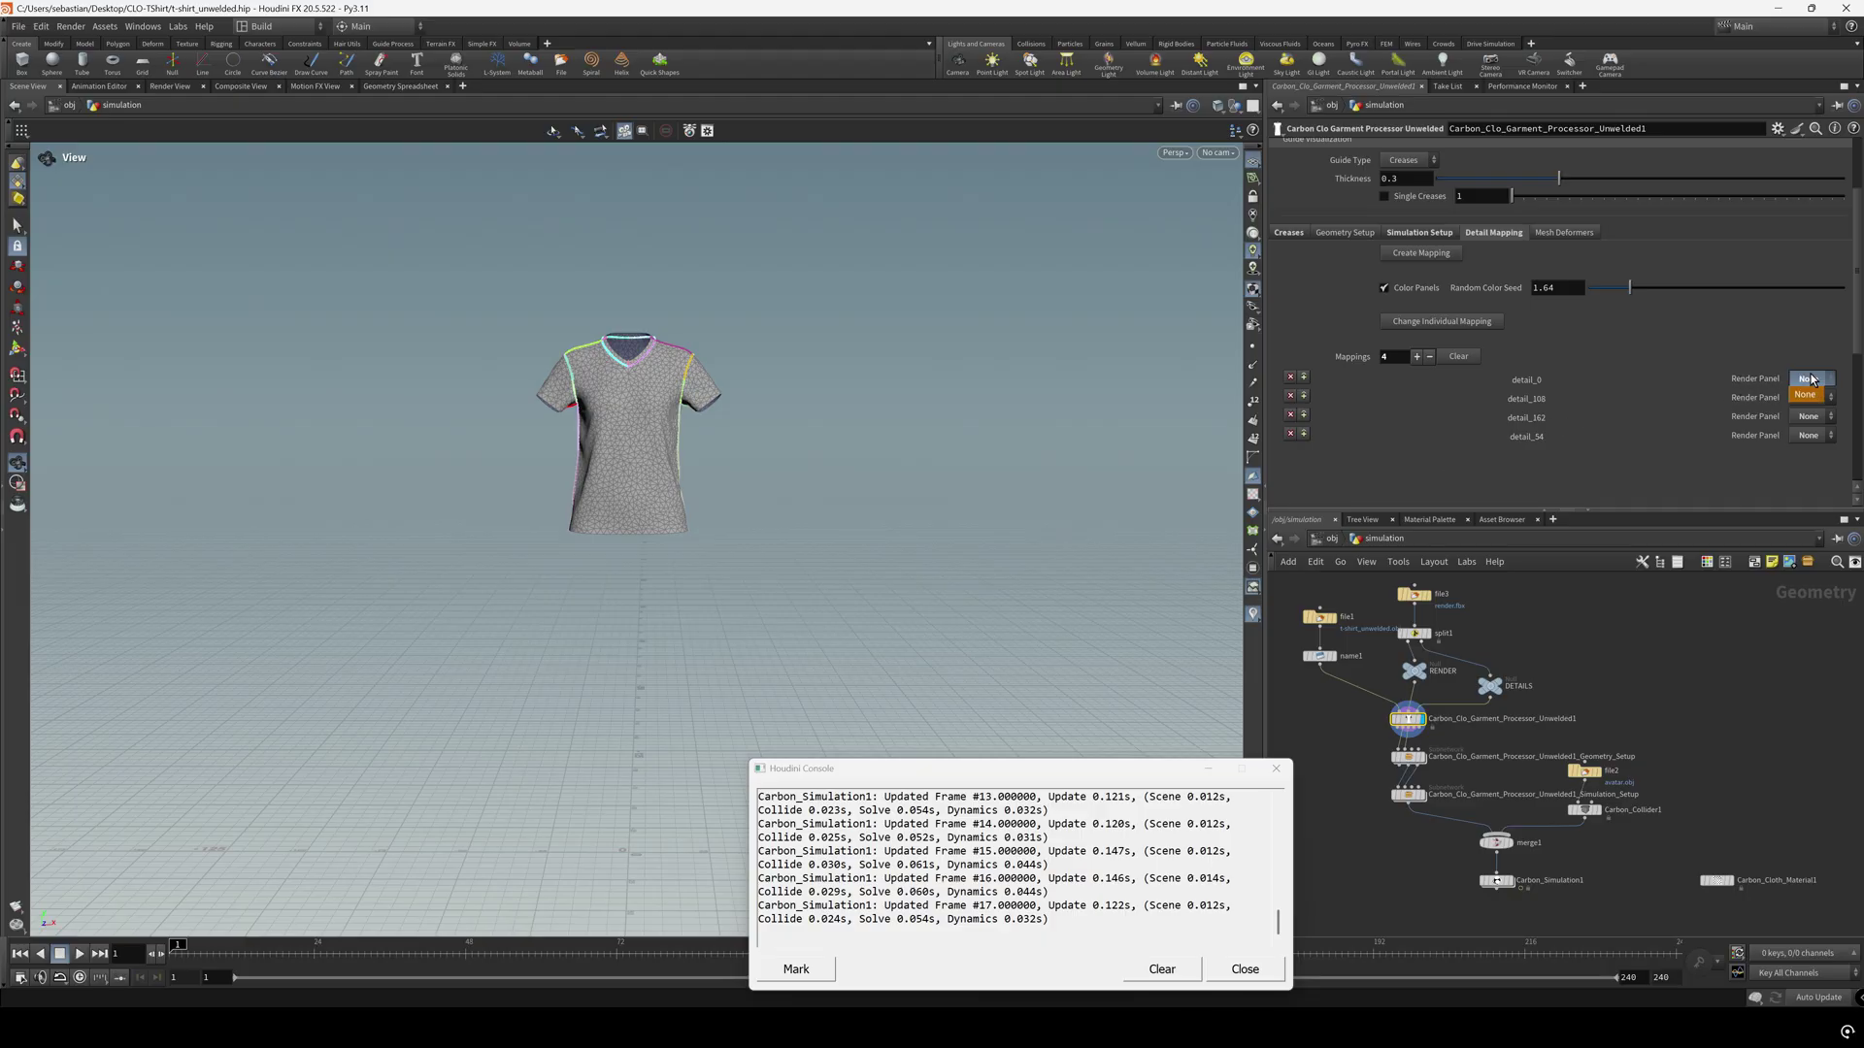
click(1821, 418)
click(1815, 419)
scroll(1579, 428, up, 1)
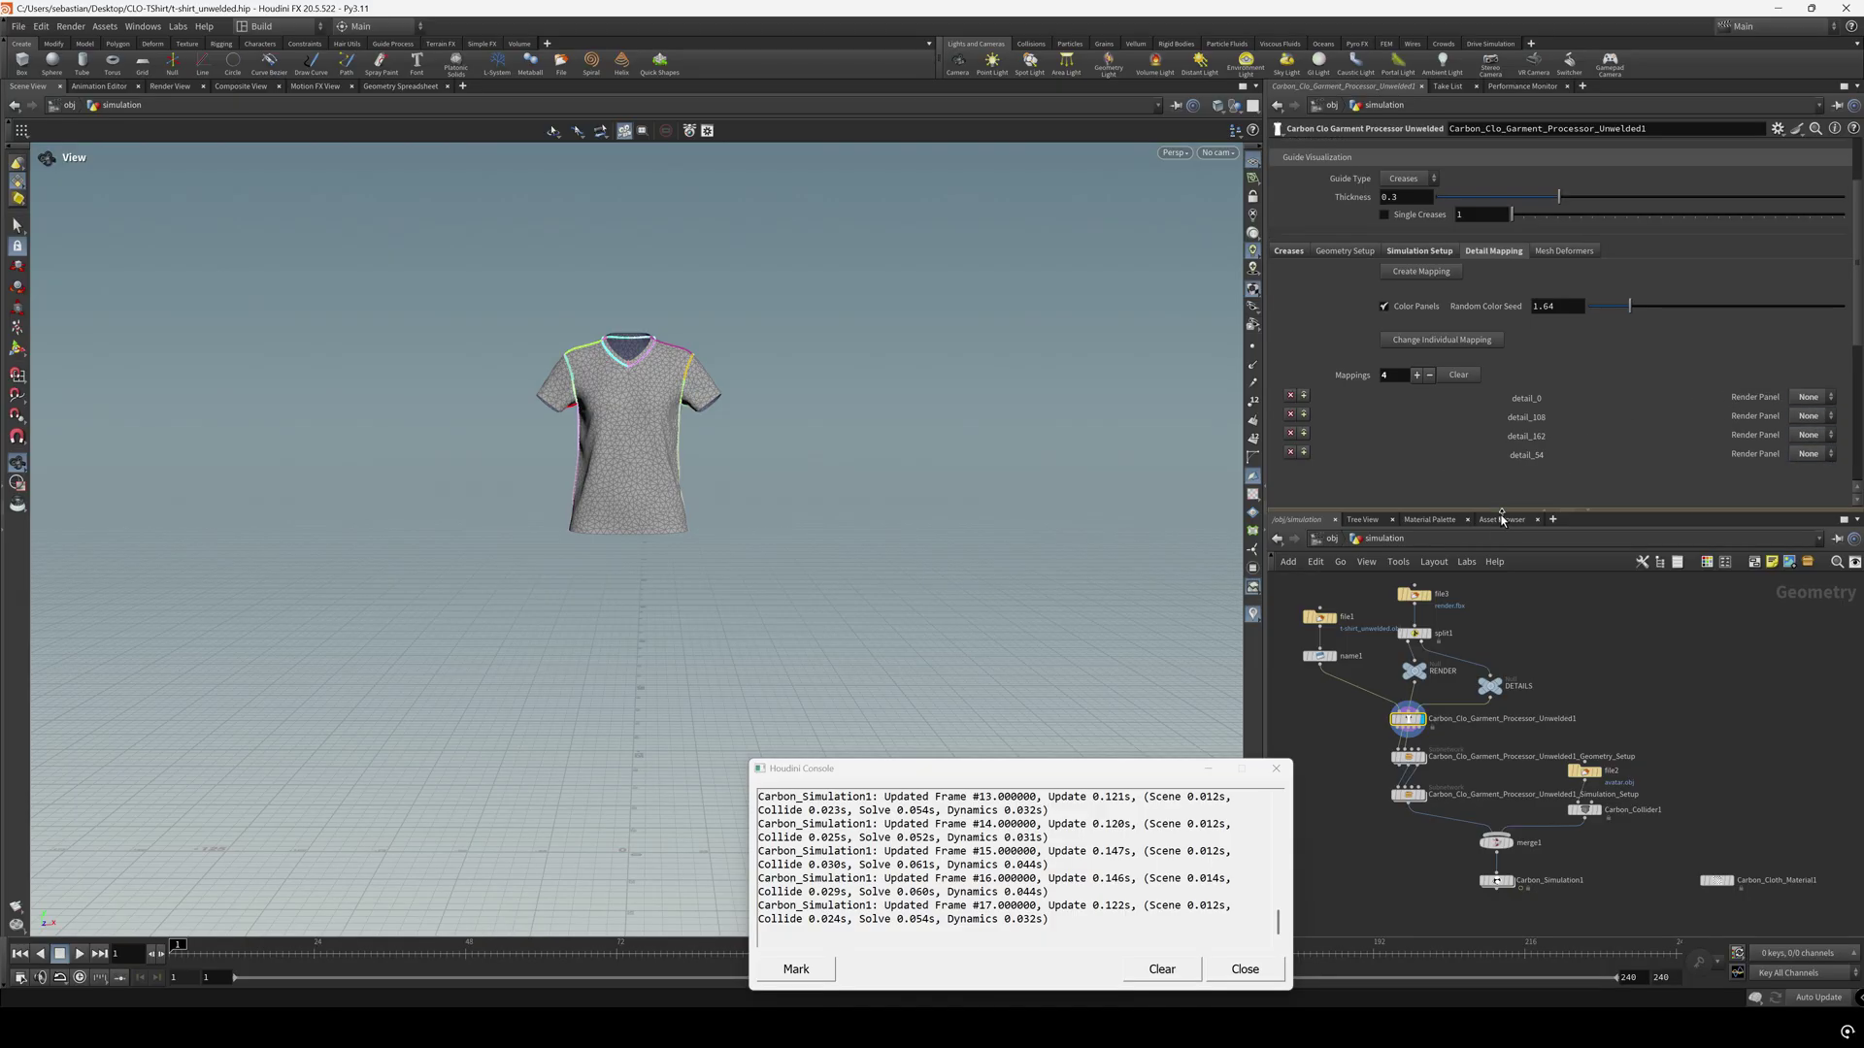
Display file3 and examine its node info for the position and size of the render geometry
scroll(1466, 628, up, 5)
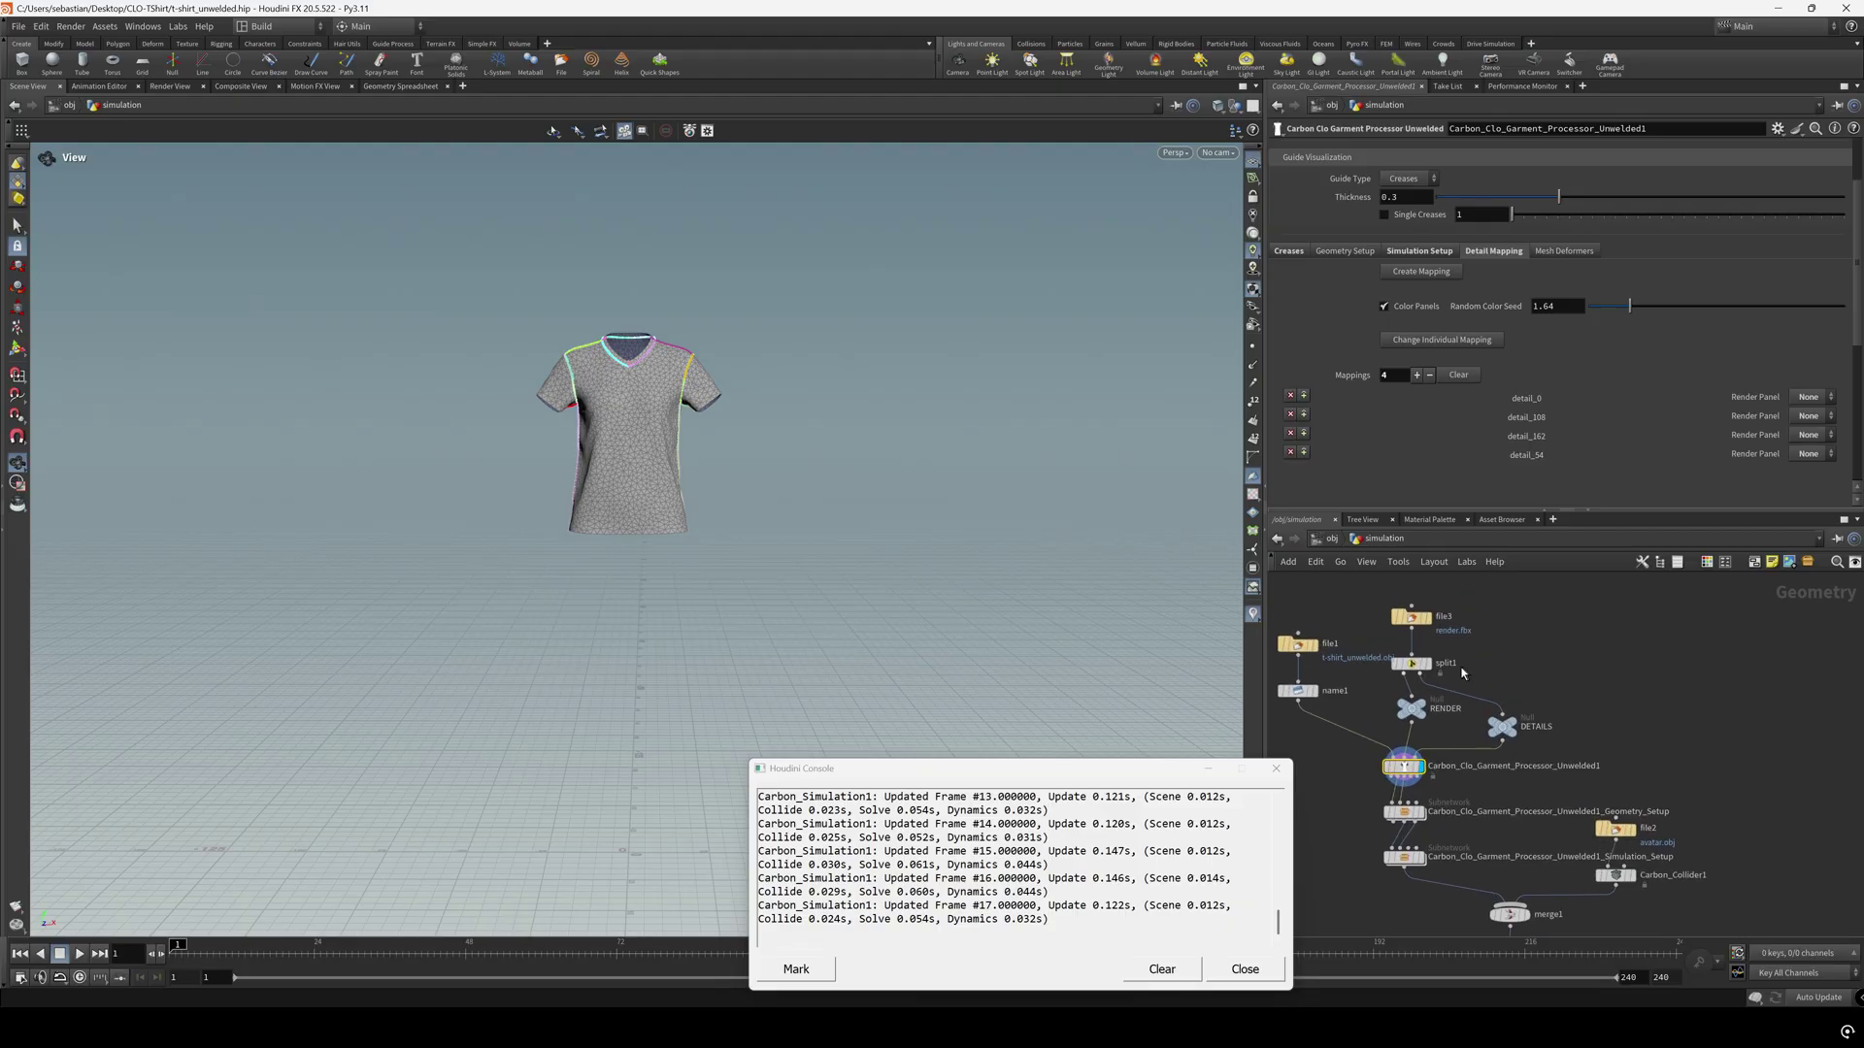
click(1423, 582)
click(1398, 582)
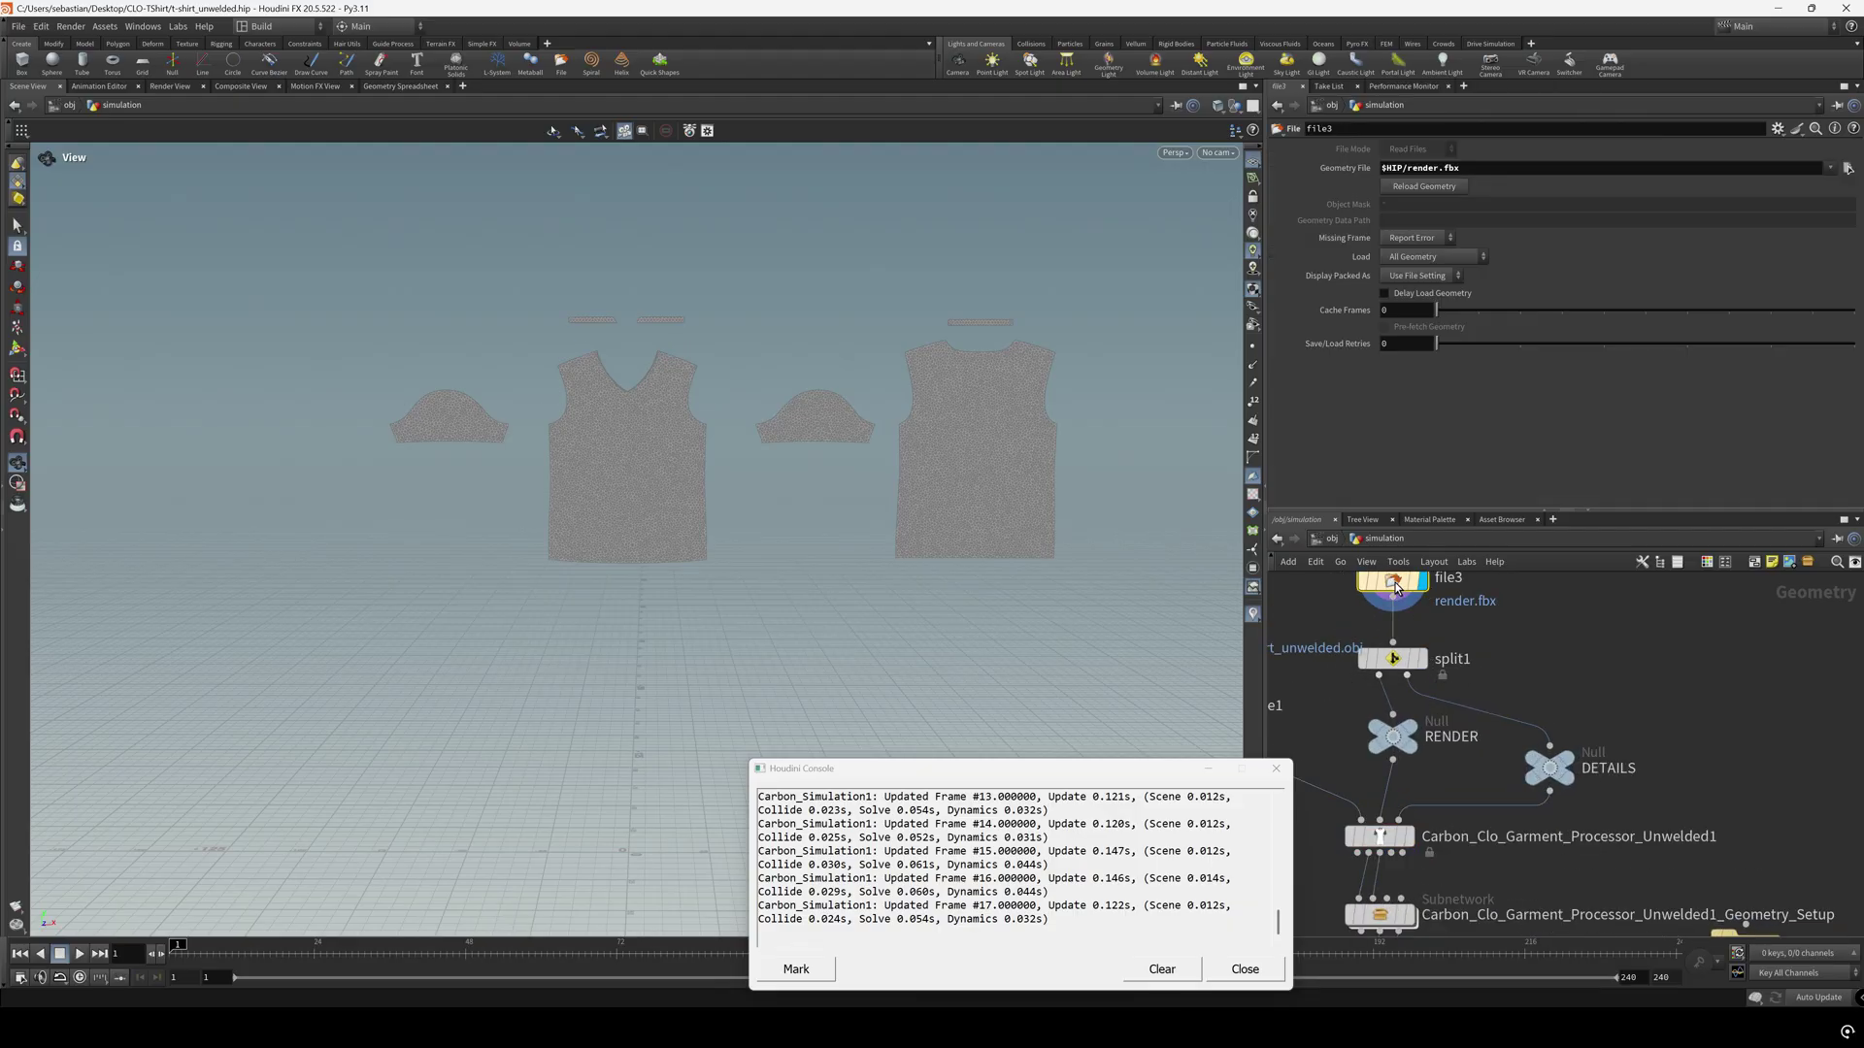
middle_click(1397, 588)
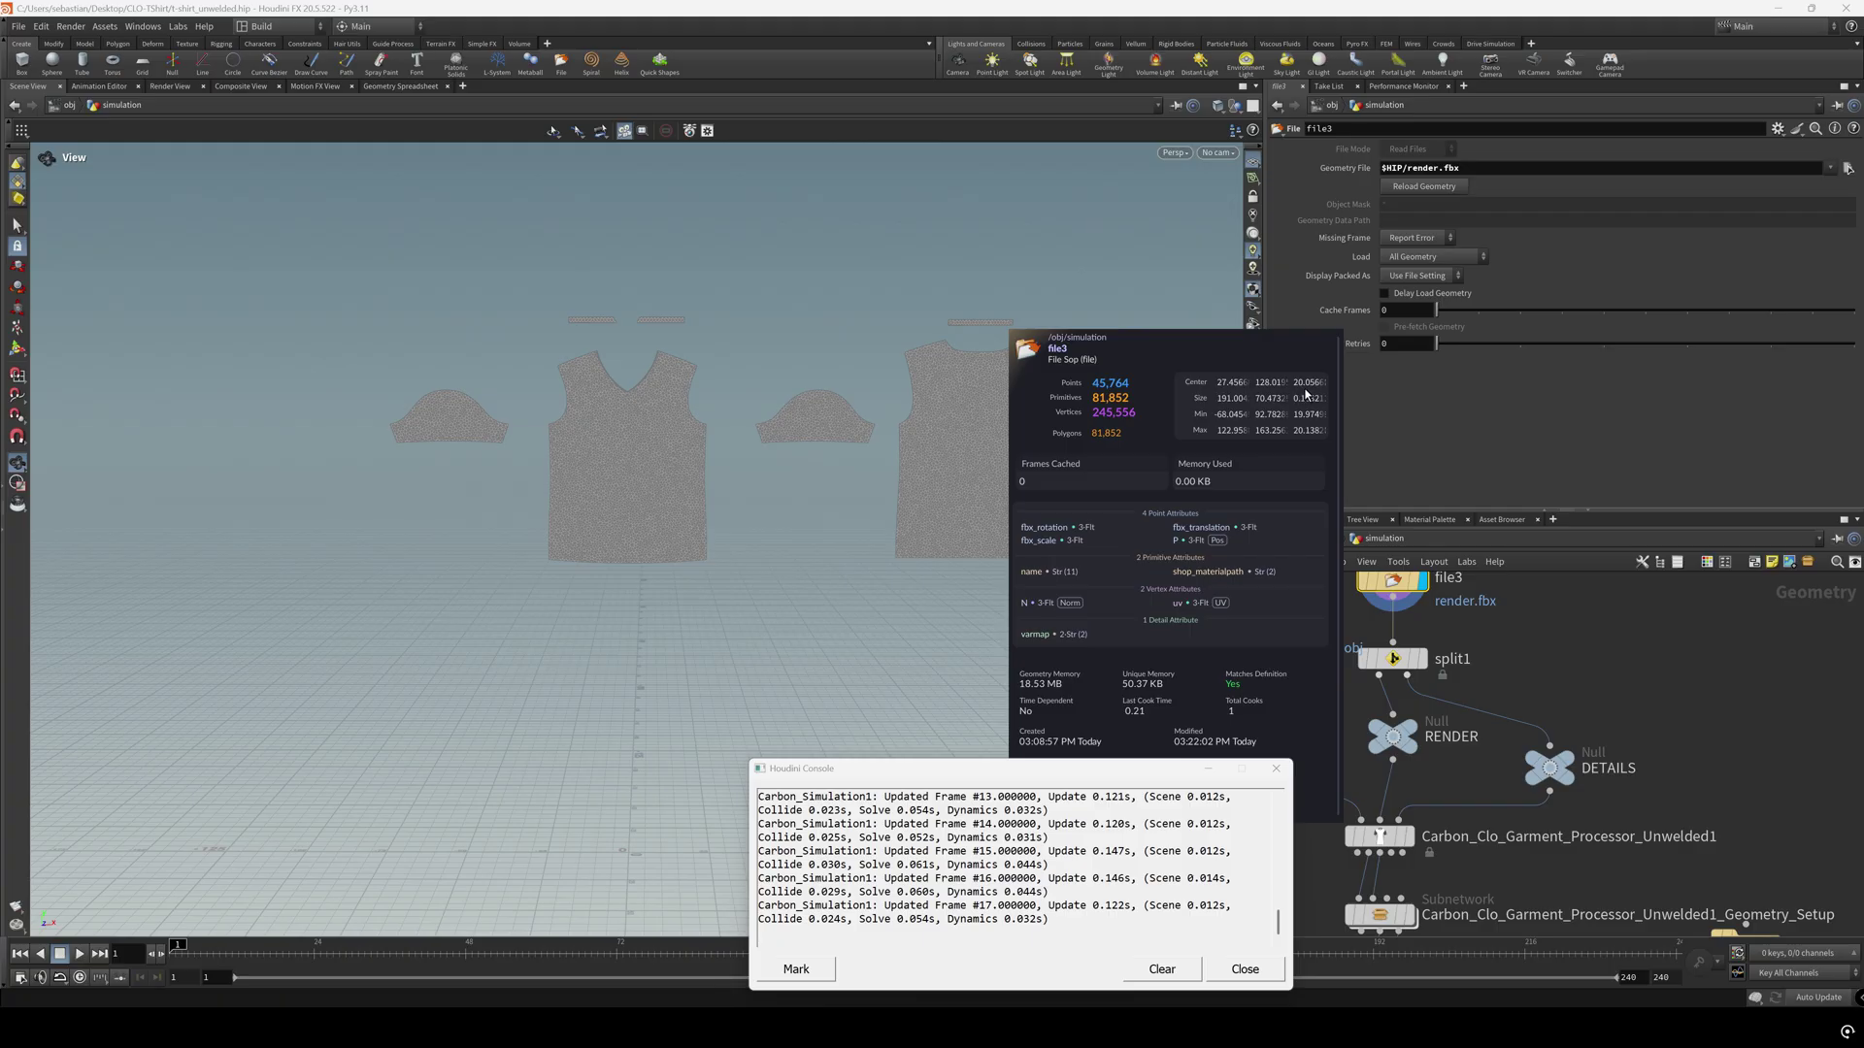
middle_drag(1432, 645, 1461, 723)
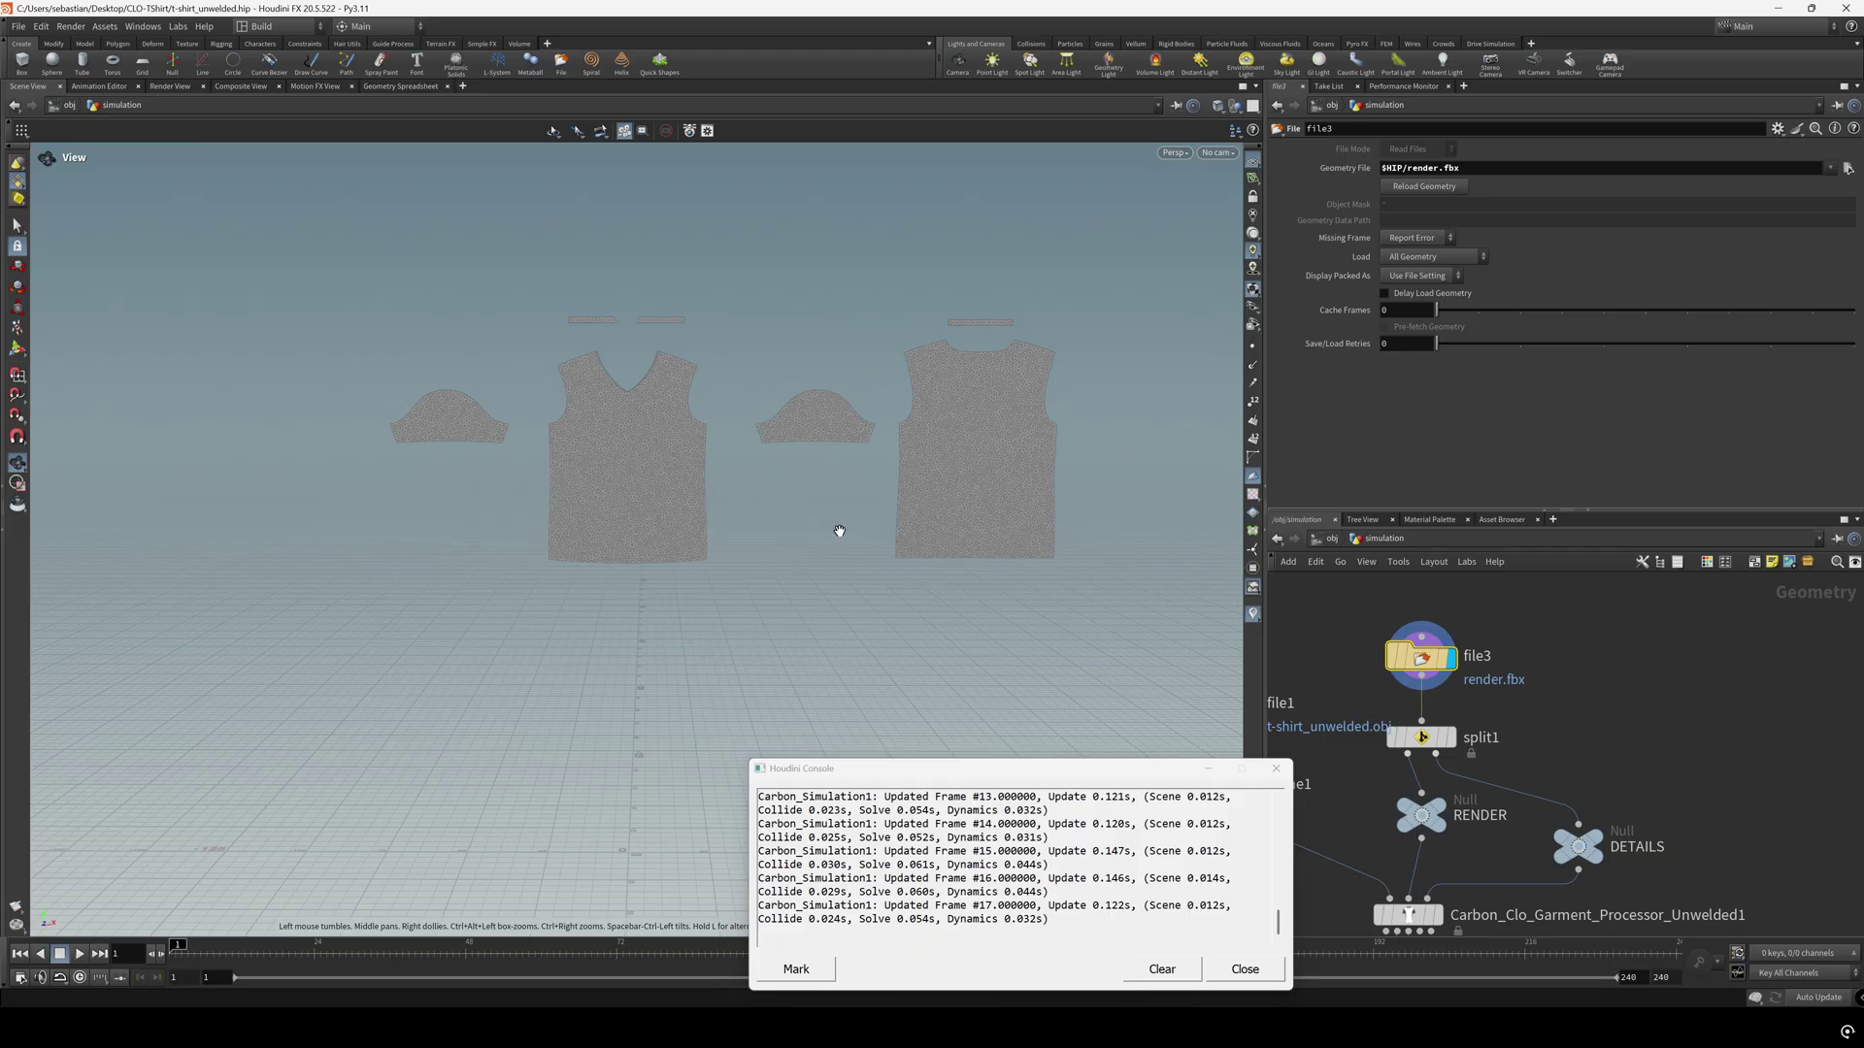
Insert a Transform node between file3 and split1 and set its Z translation to -20
drag(1421, 660, 1421, 630)
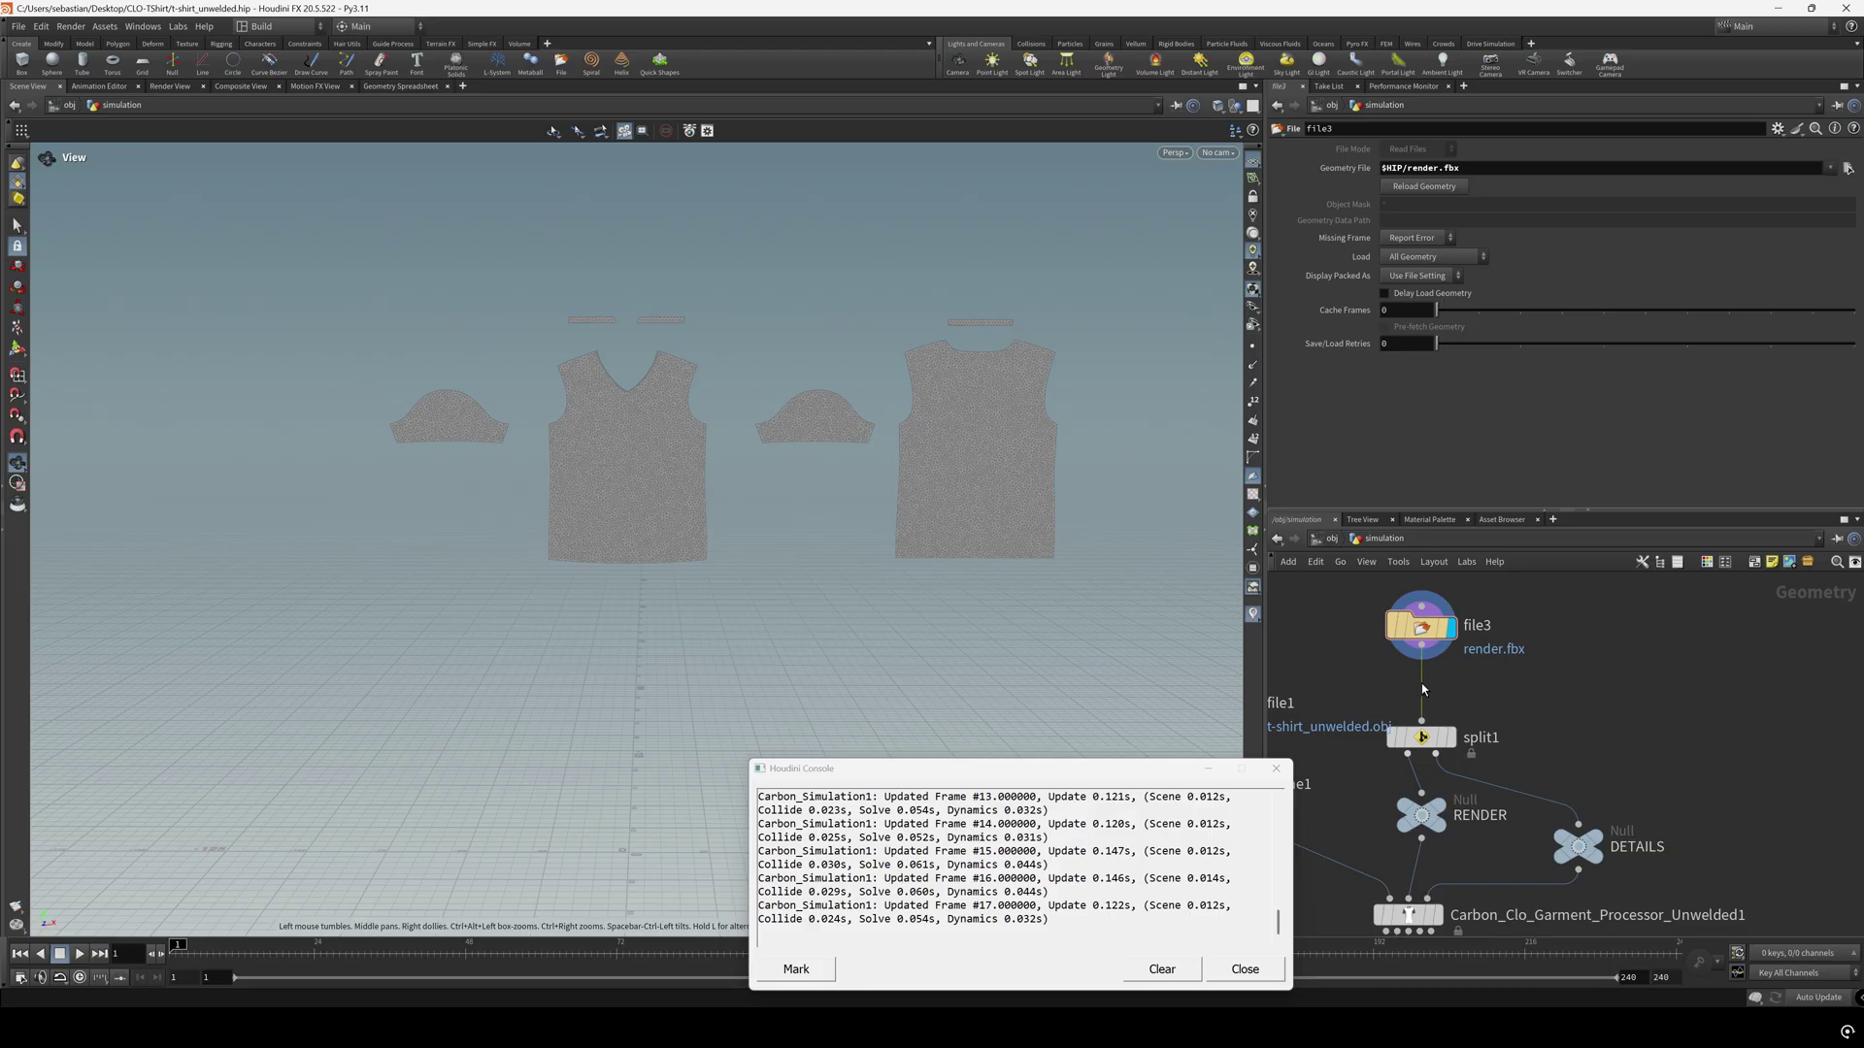
key(Tab)
text(tra)
key(Down)
key(Down)
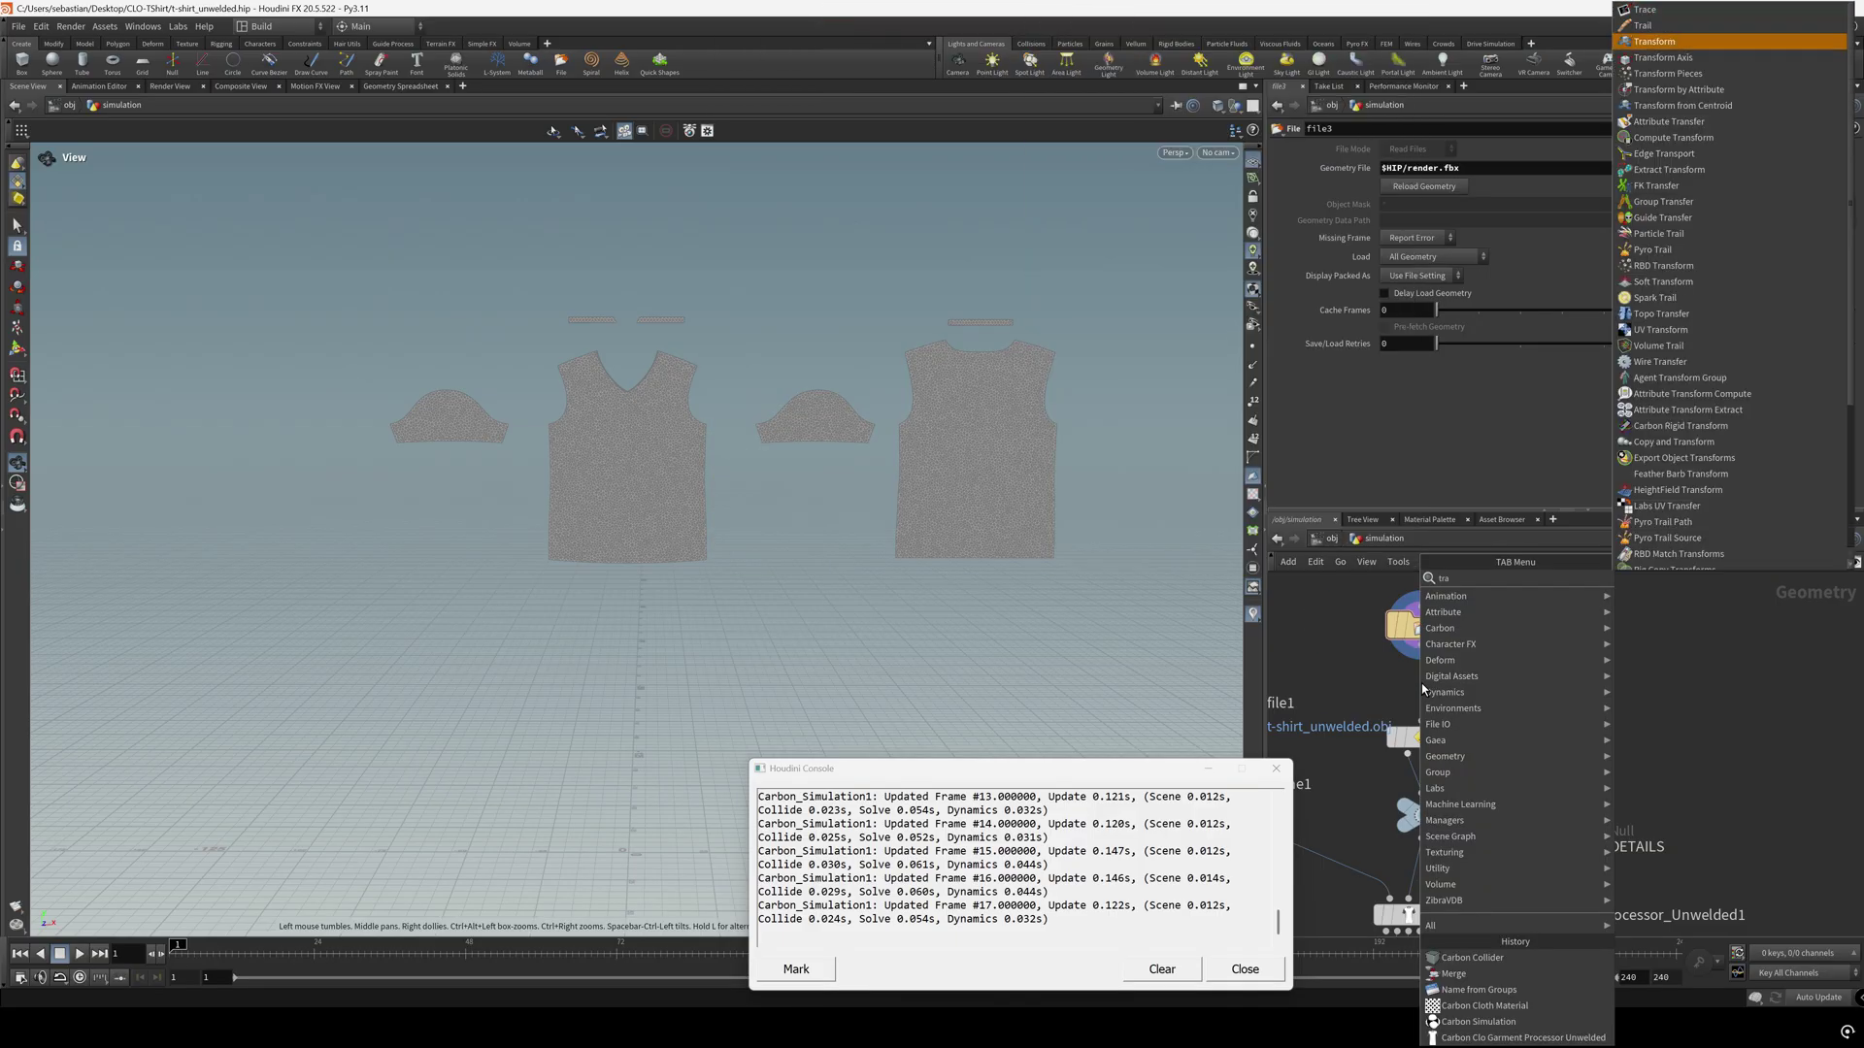
key(Return)
click(1421, 689)
click(1701, 205)
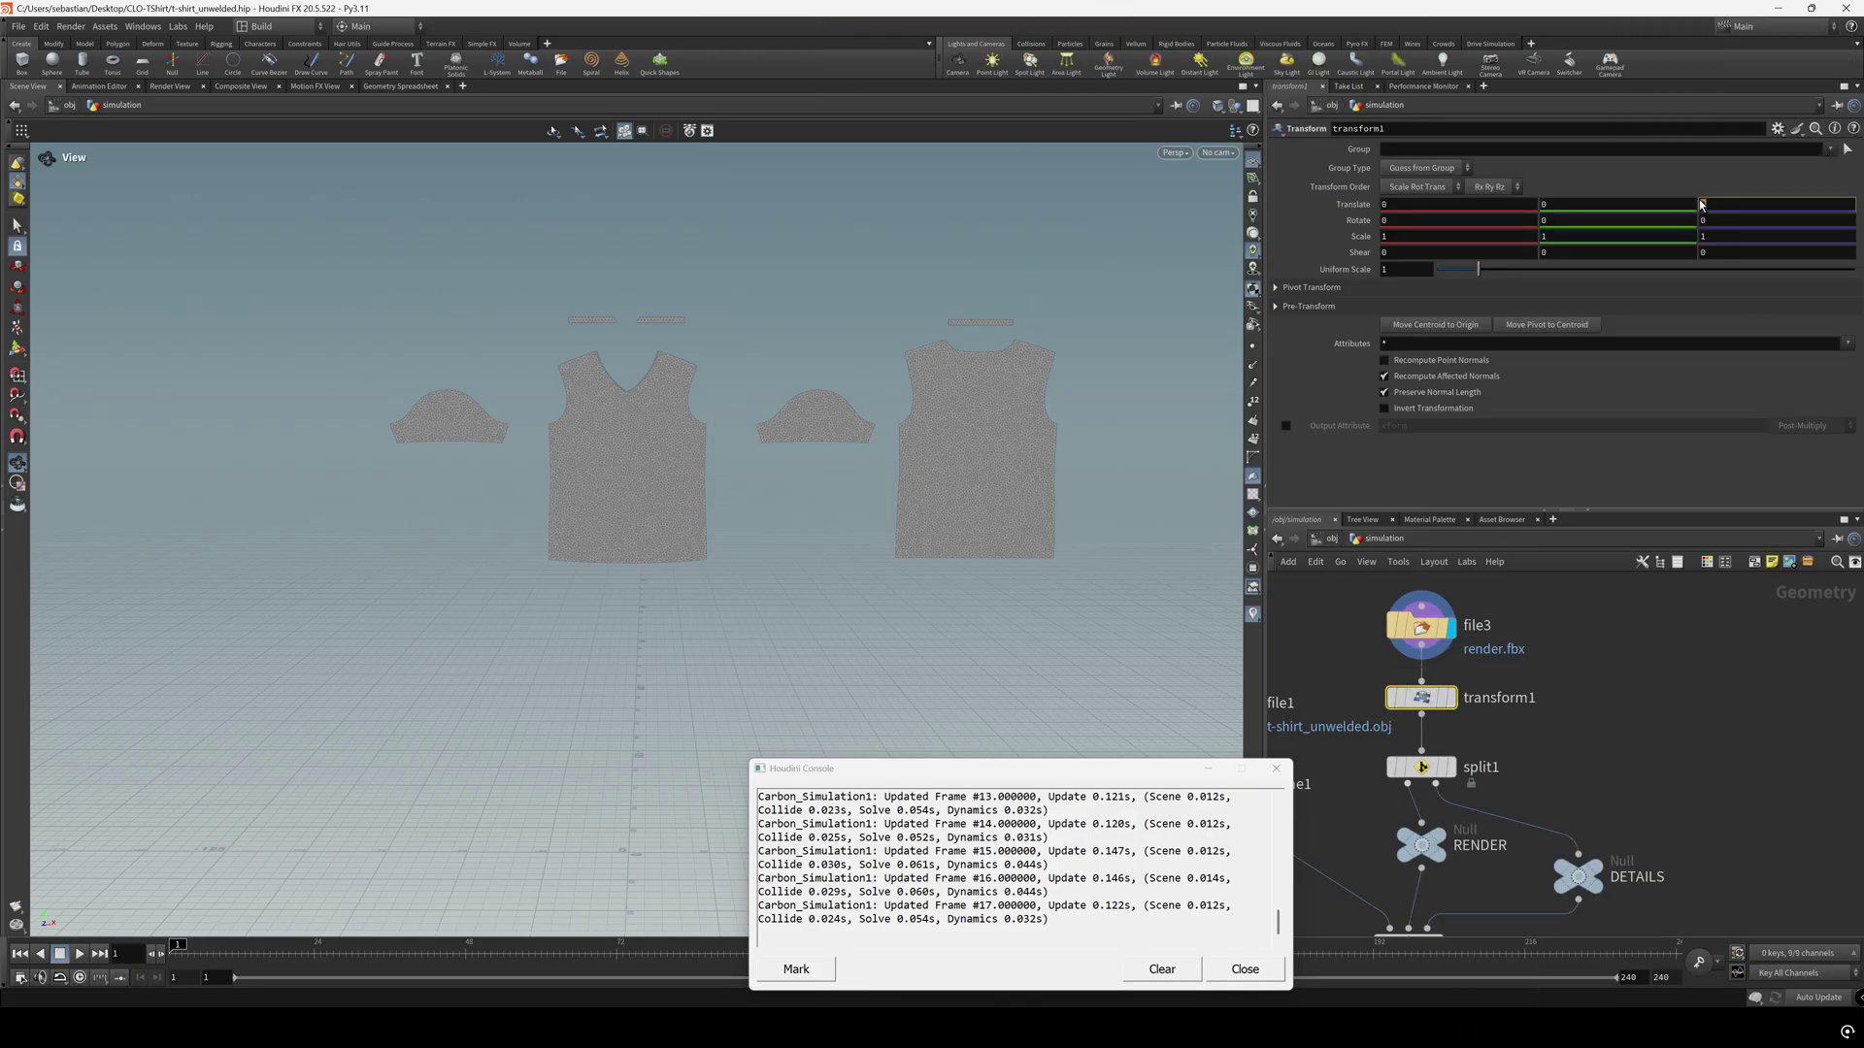
key(Return)
Display Carbon_Clo_Garment_Processor_Unwelded1 again and clear its existing detail mappings
scroll(1441, 677, down, 2)
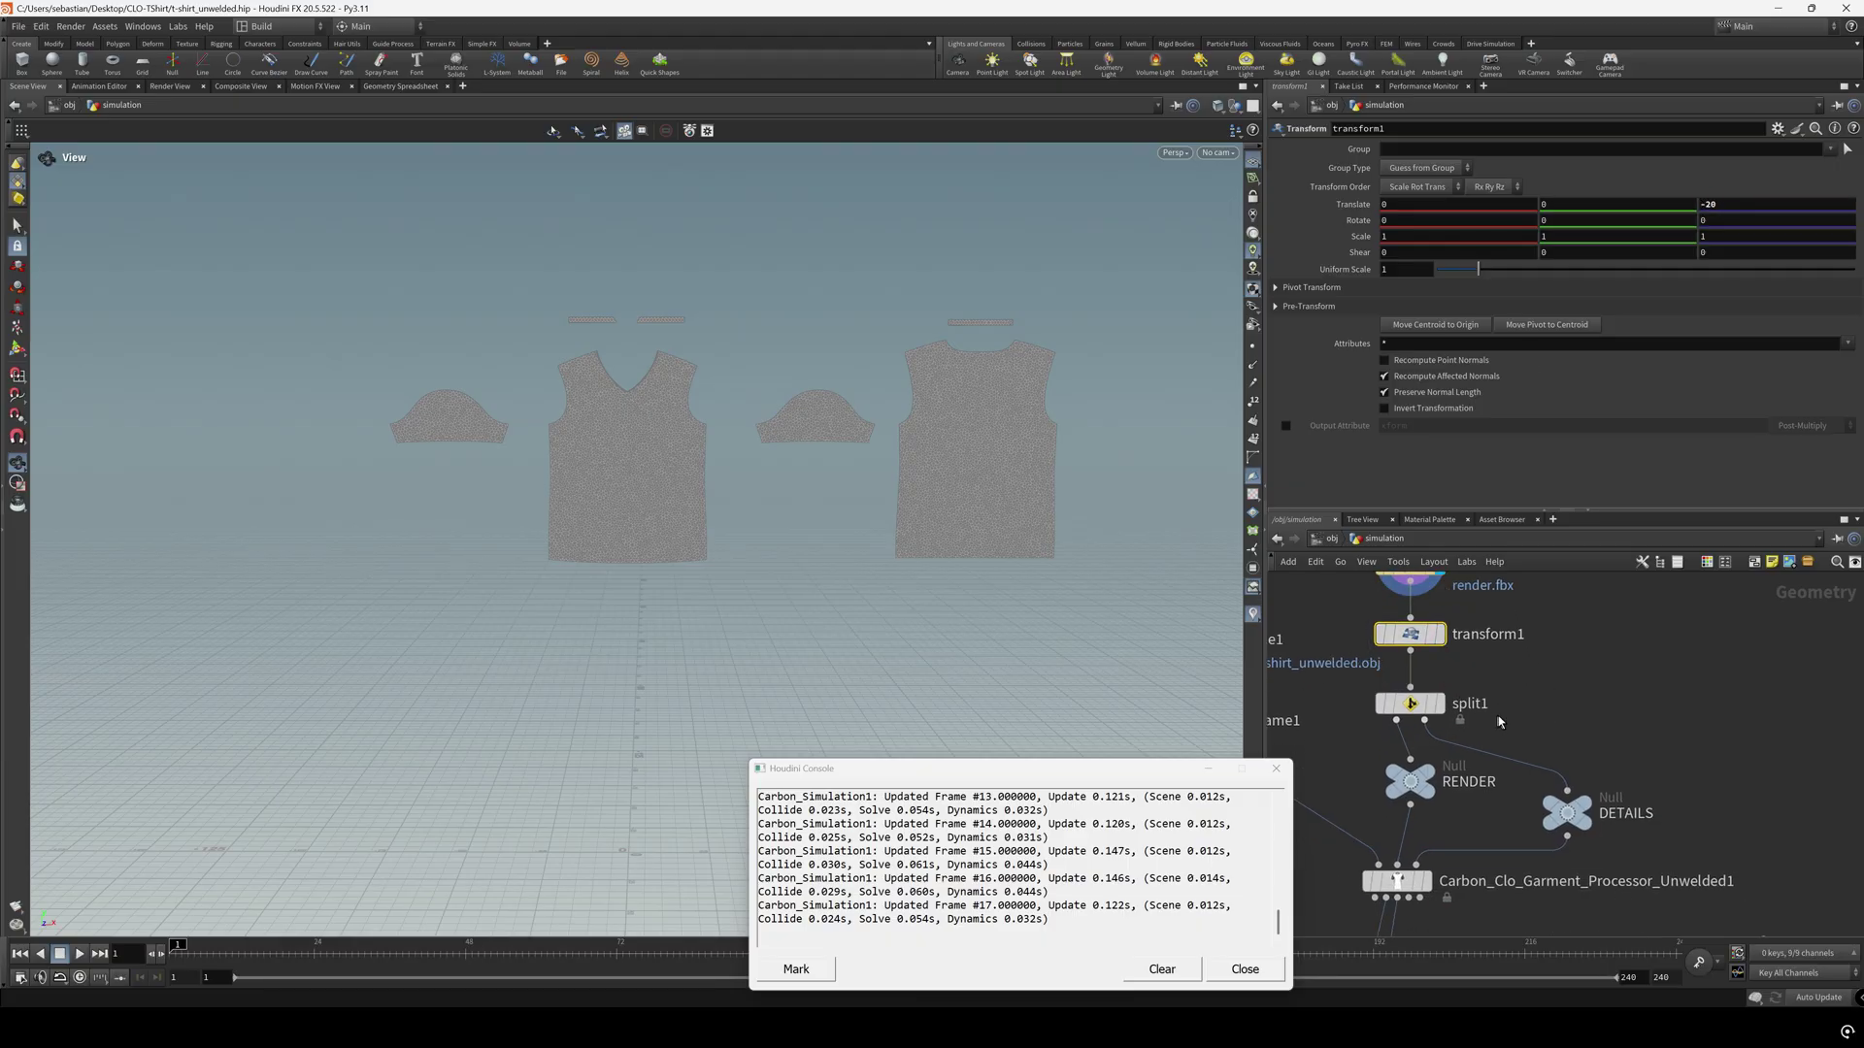
mouse_move(1432, 680)
scroll(1466, 738, down, 2)
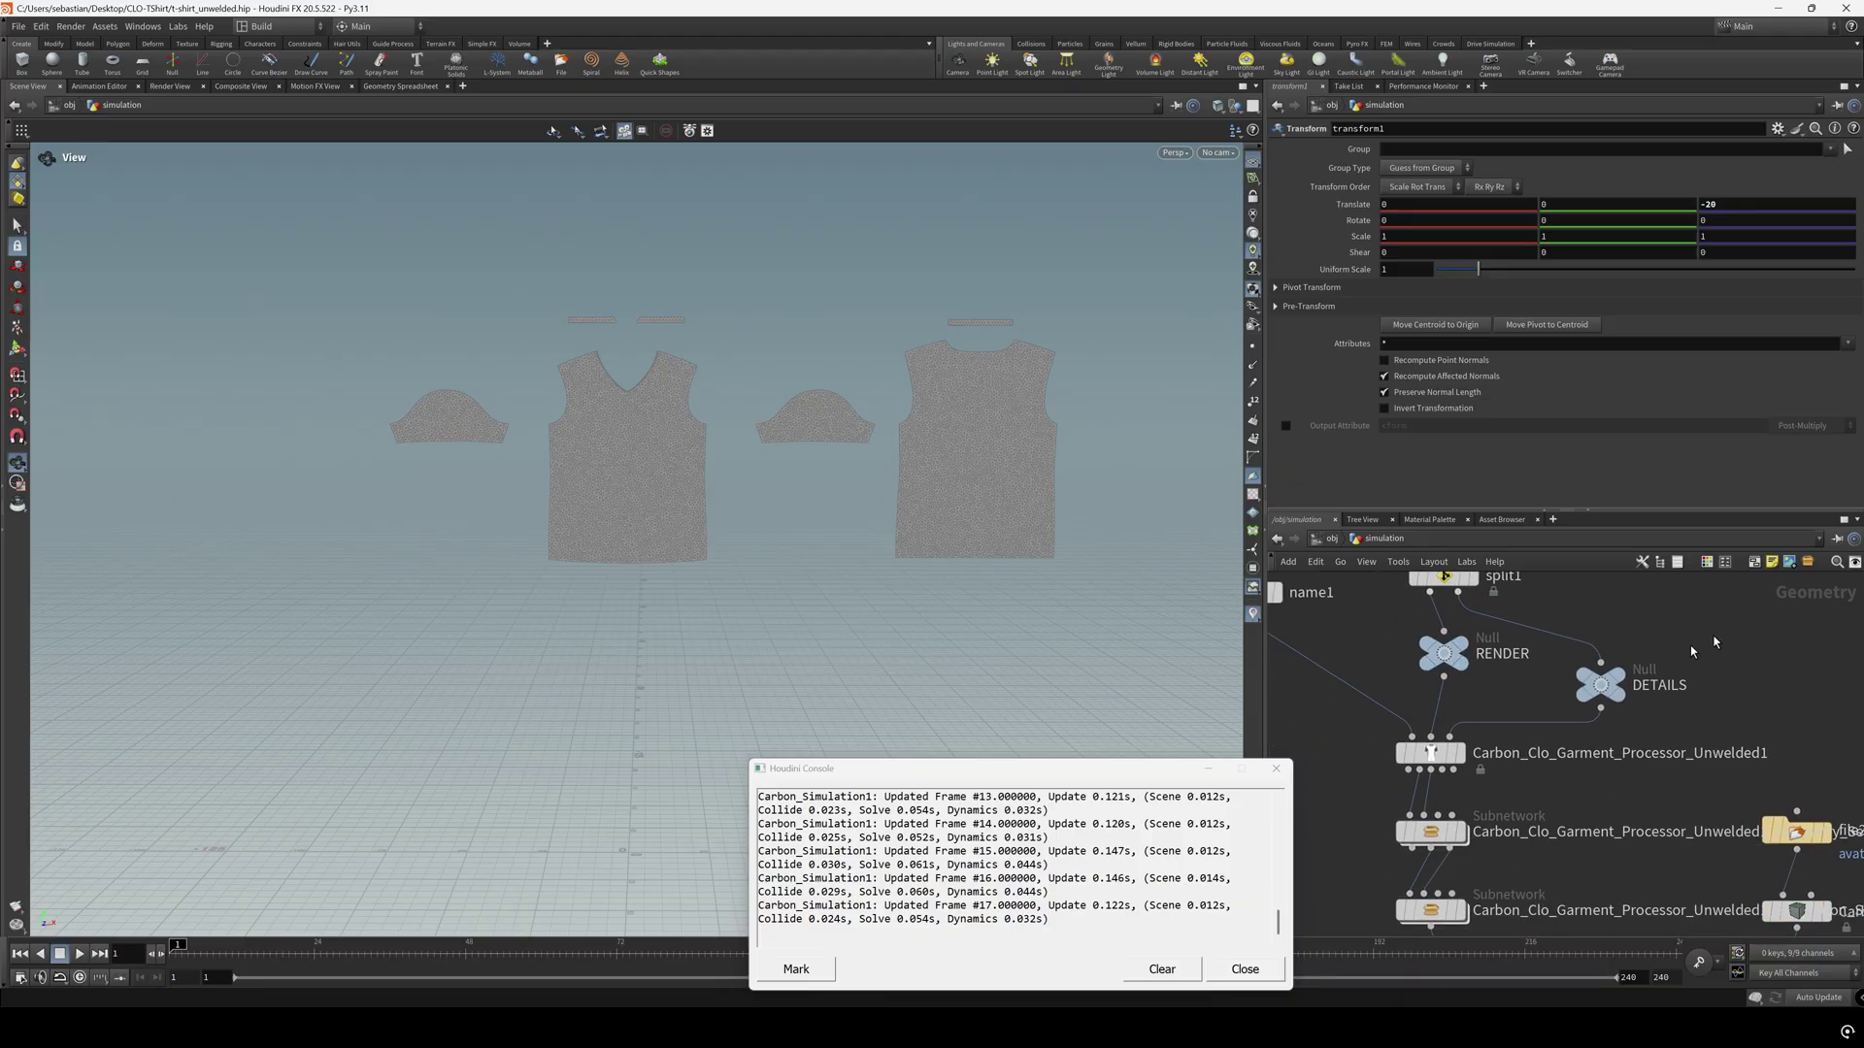
click(1459, 753)
click(1431, 754)
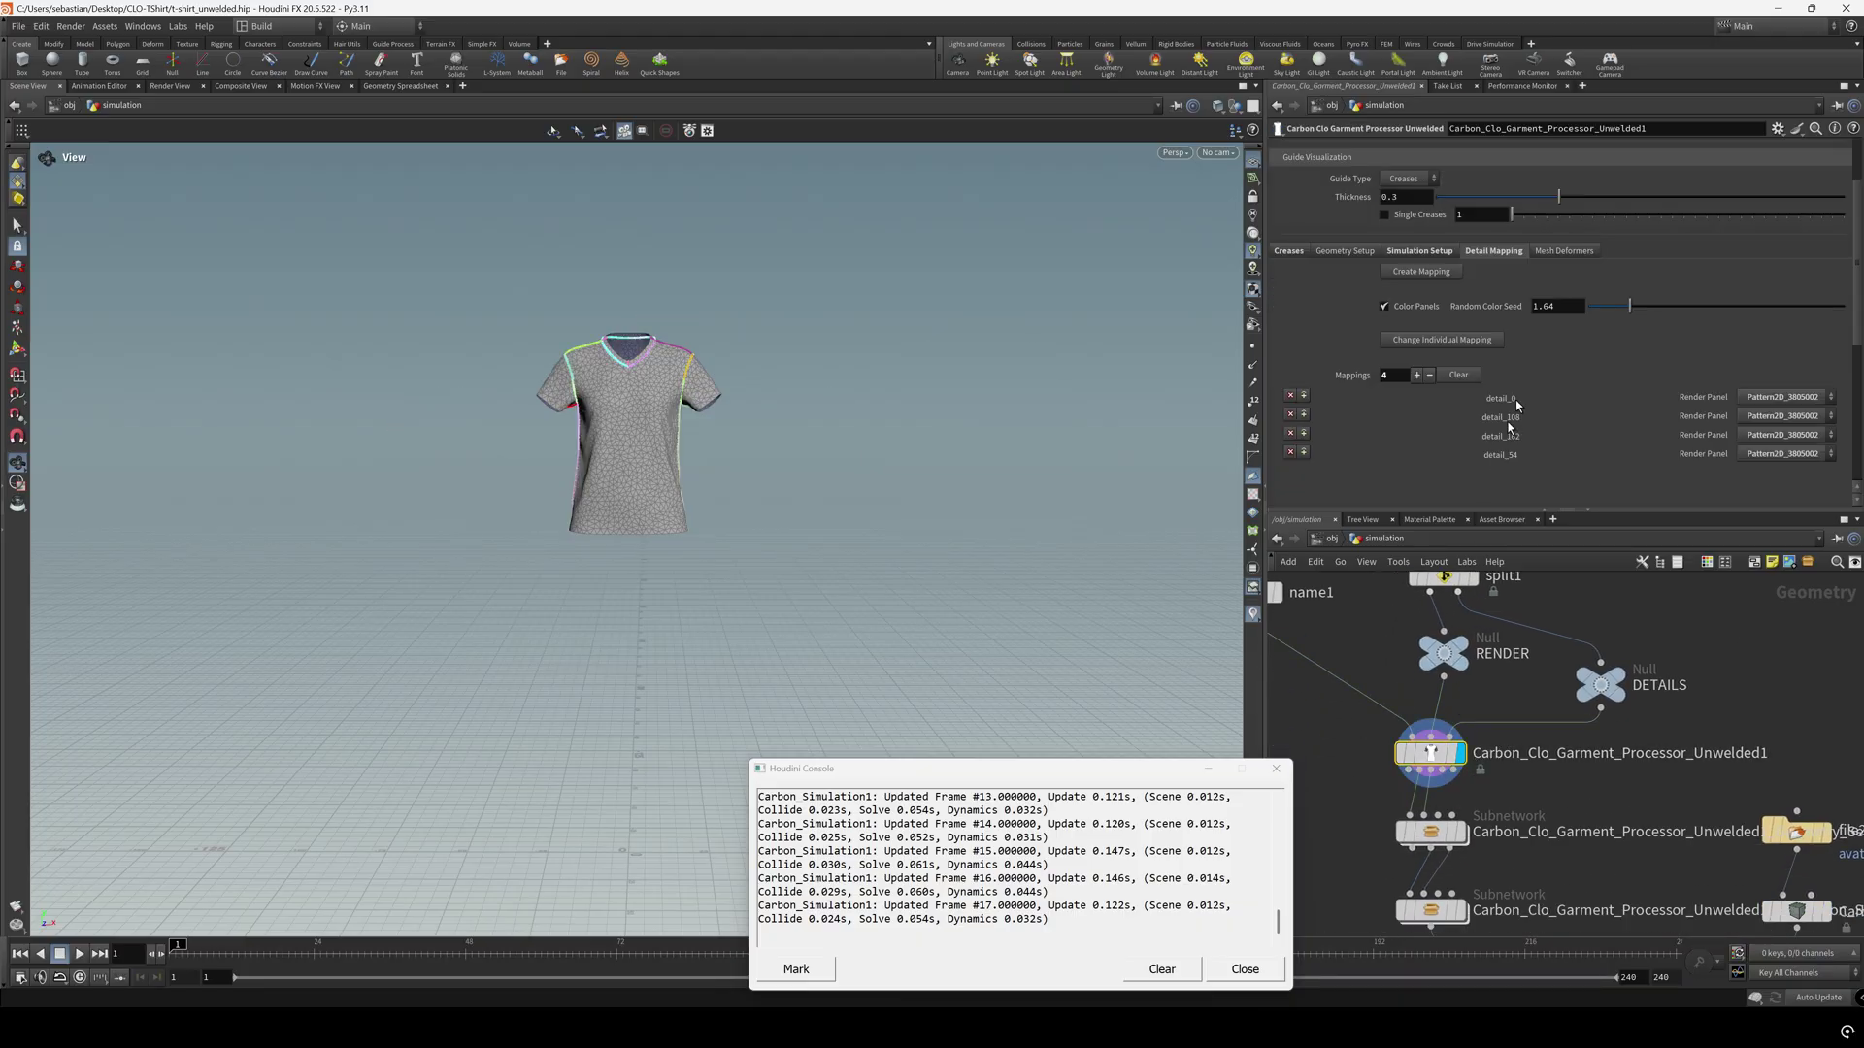
click(1458, 374)
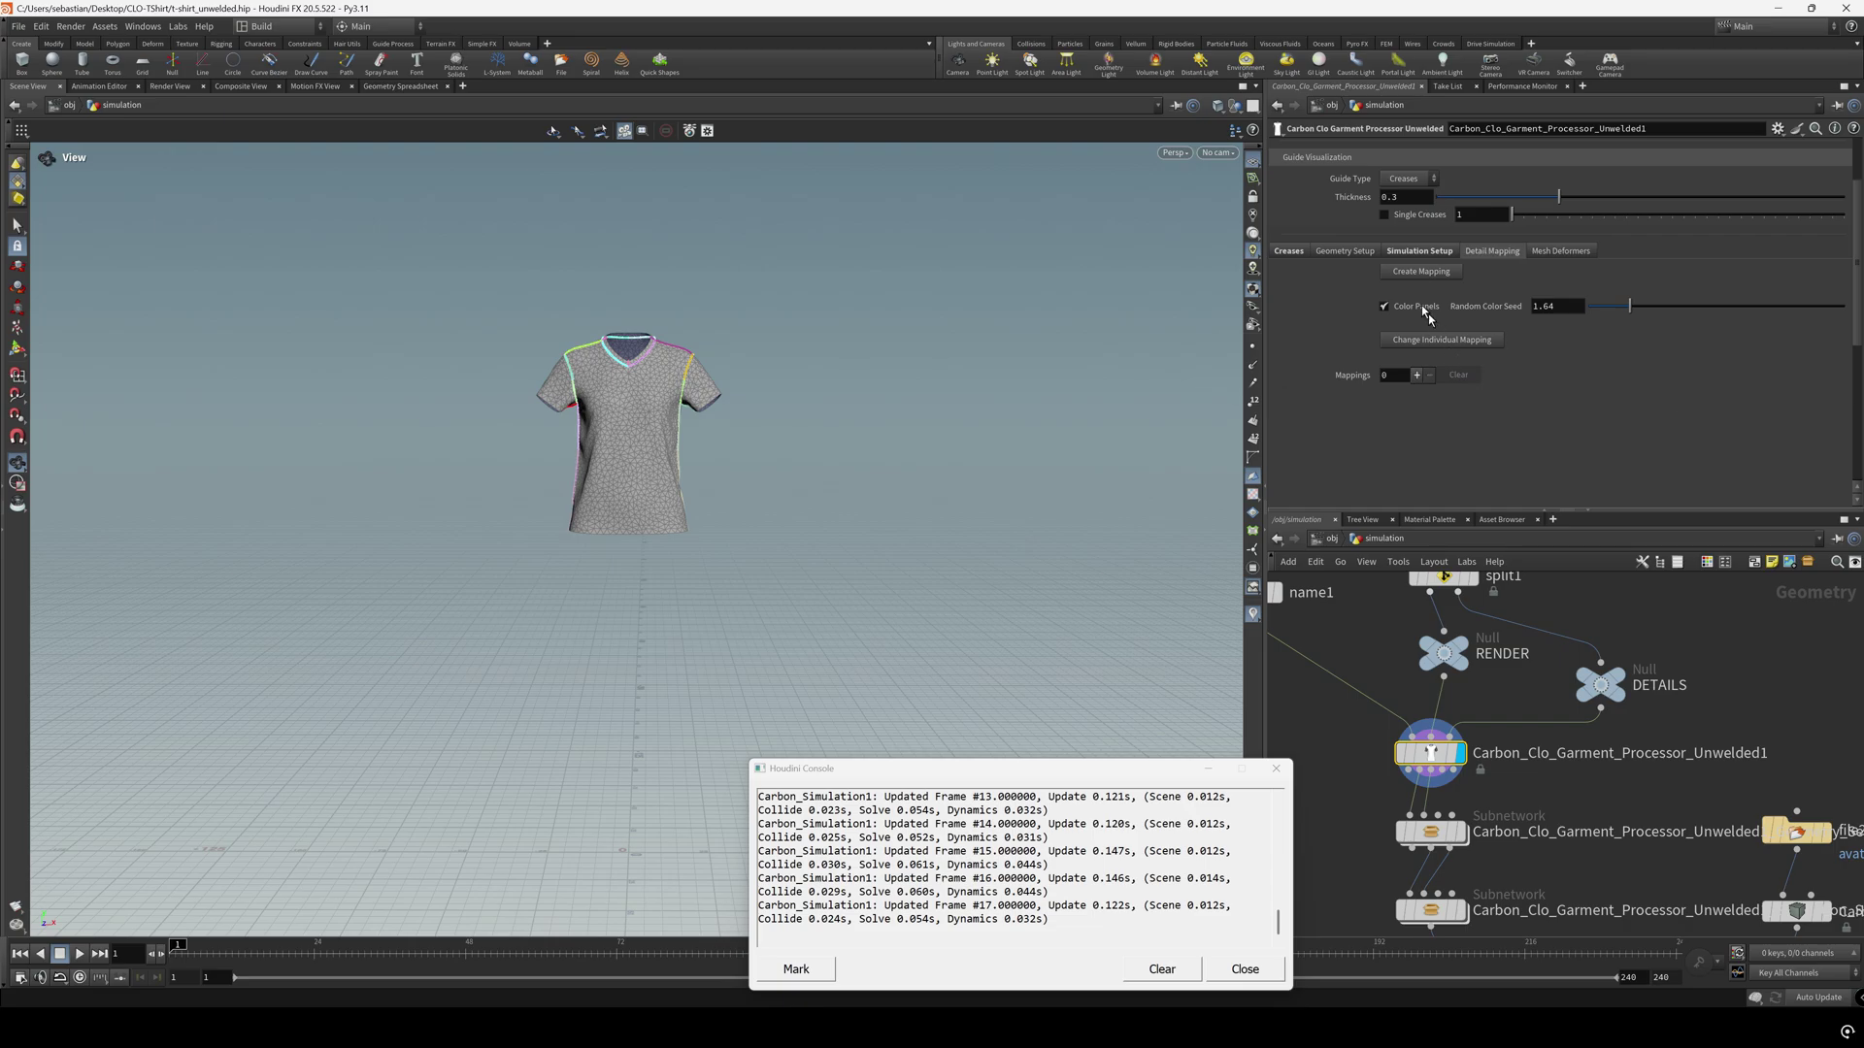
Create new detail mappings in the garment processor and check the T-shirt in the viewport
click(1414, 275)
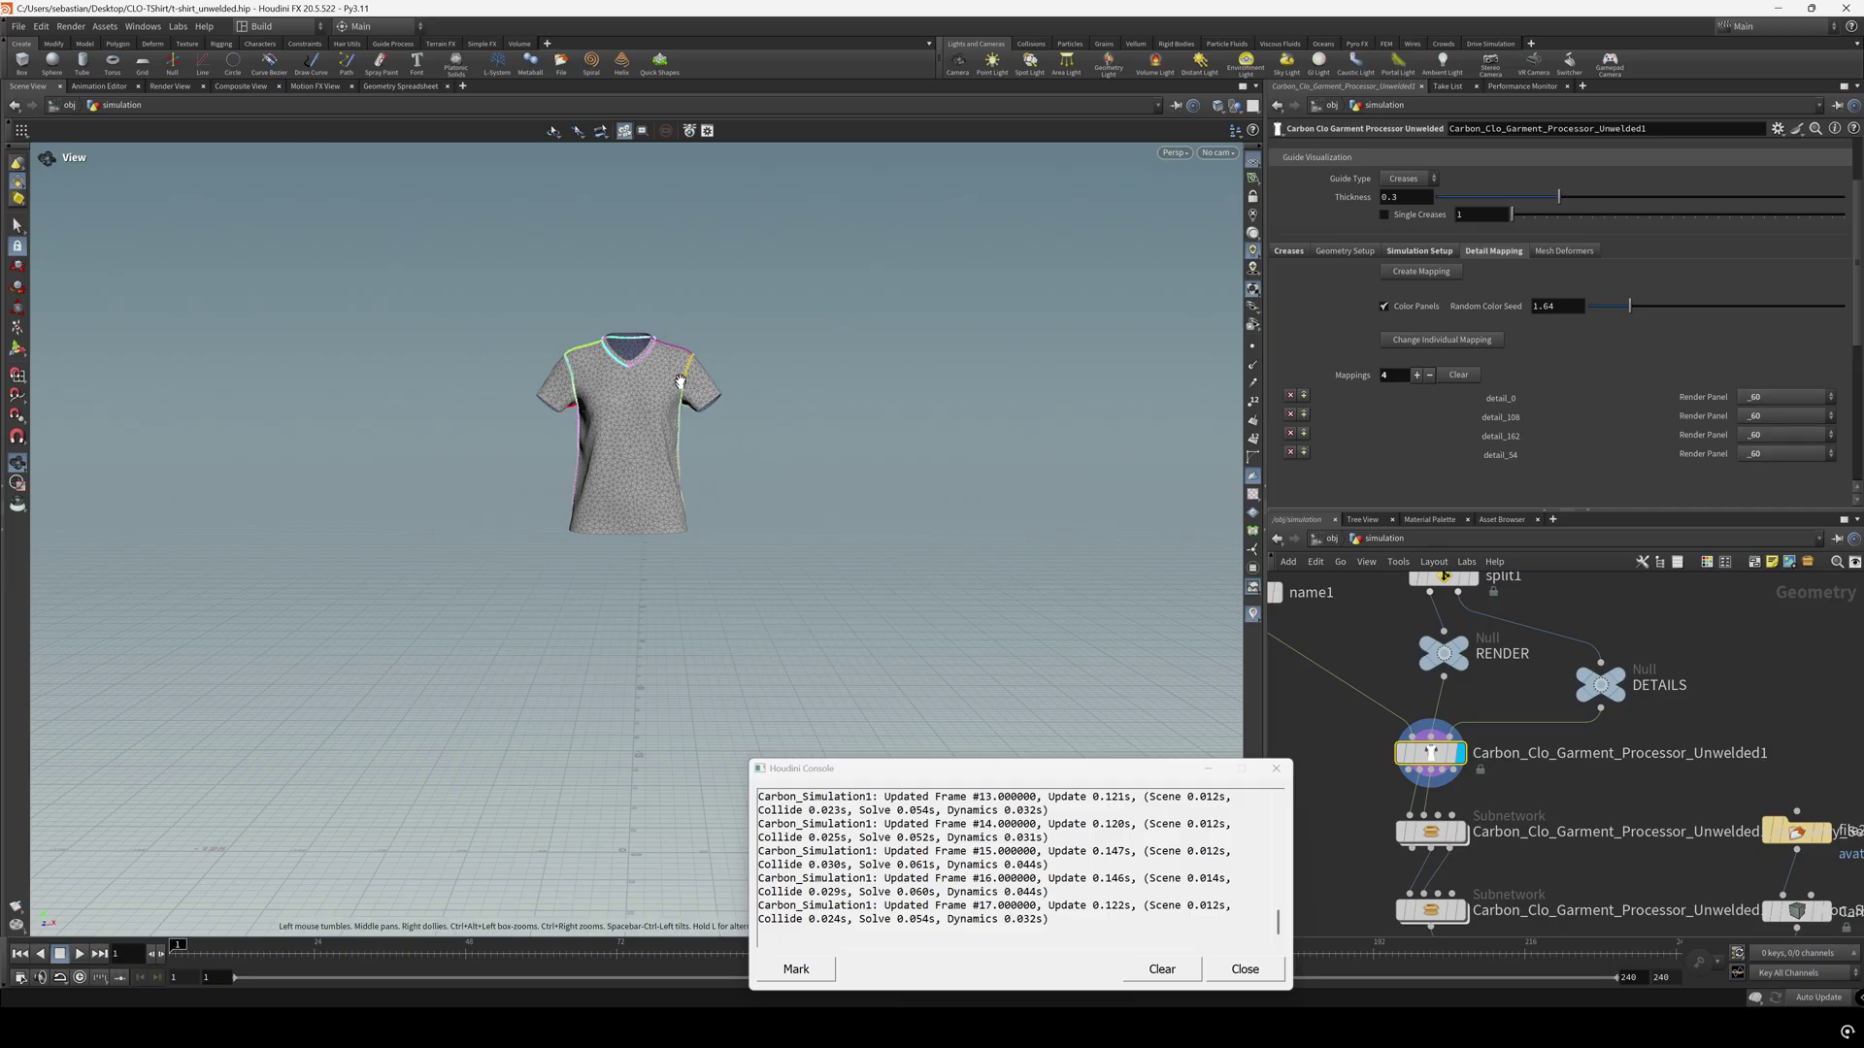
scroll(836, 505, up, 5)
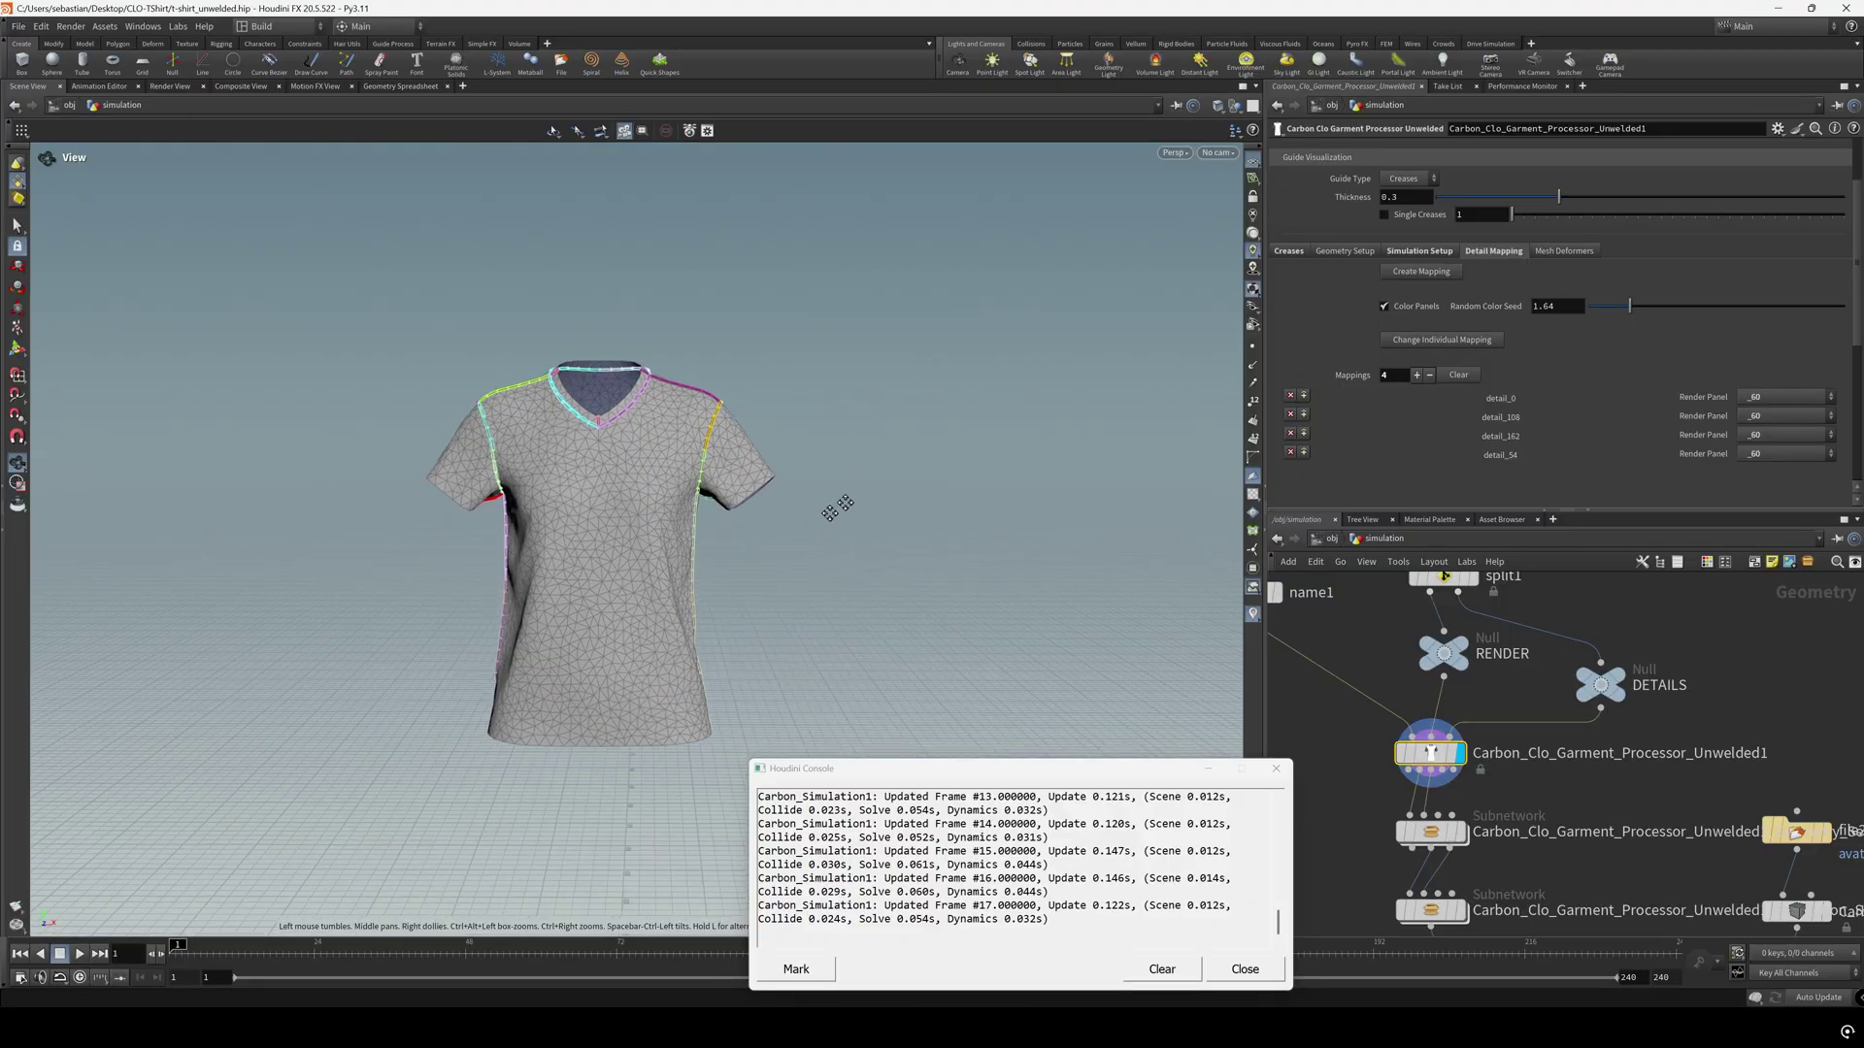
middle_drag(837, 505, 864, 479)
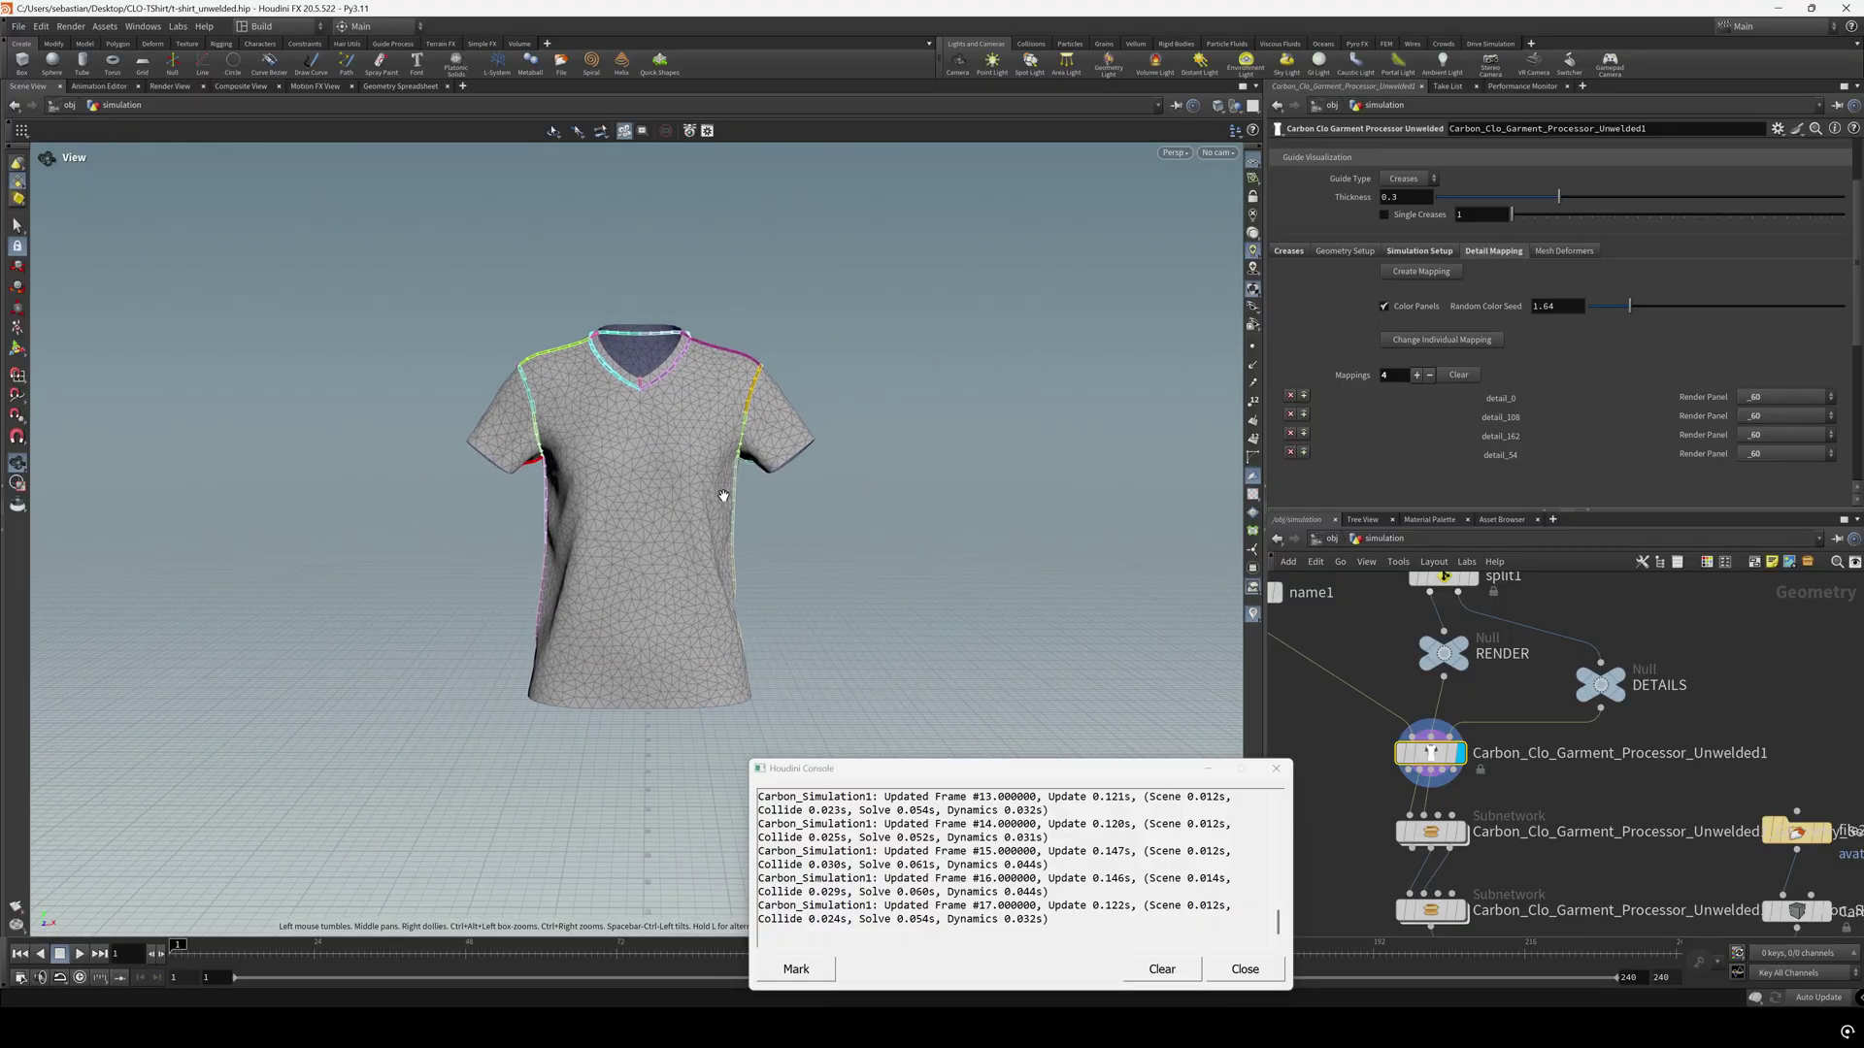
scroll(1479, 286, up, 2)
scroll(1328, 227, down, 1)
Set the Guide Type to Mapping and the Random Color Seed to 0.59, keeping Color Panels on
click(1406, 197)
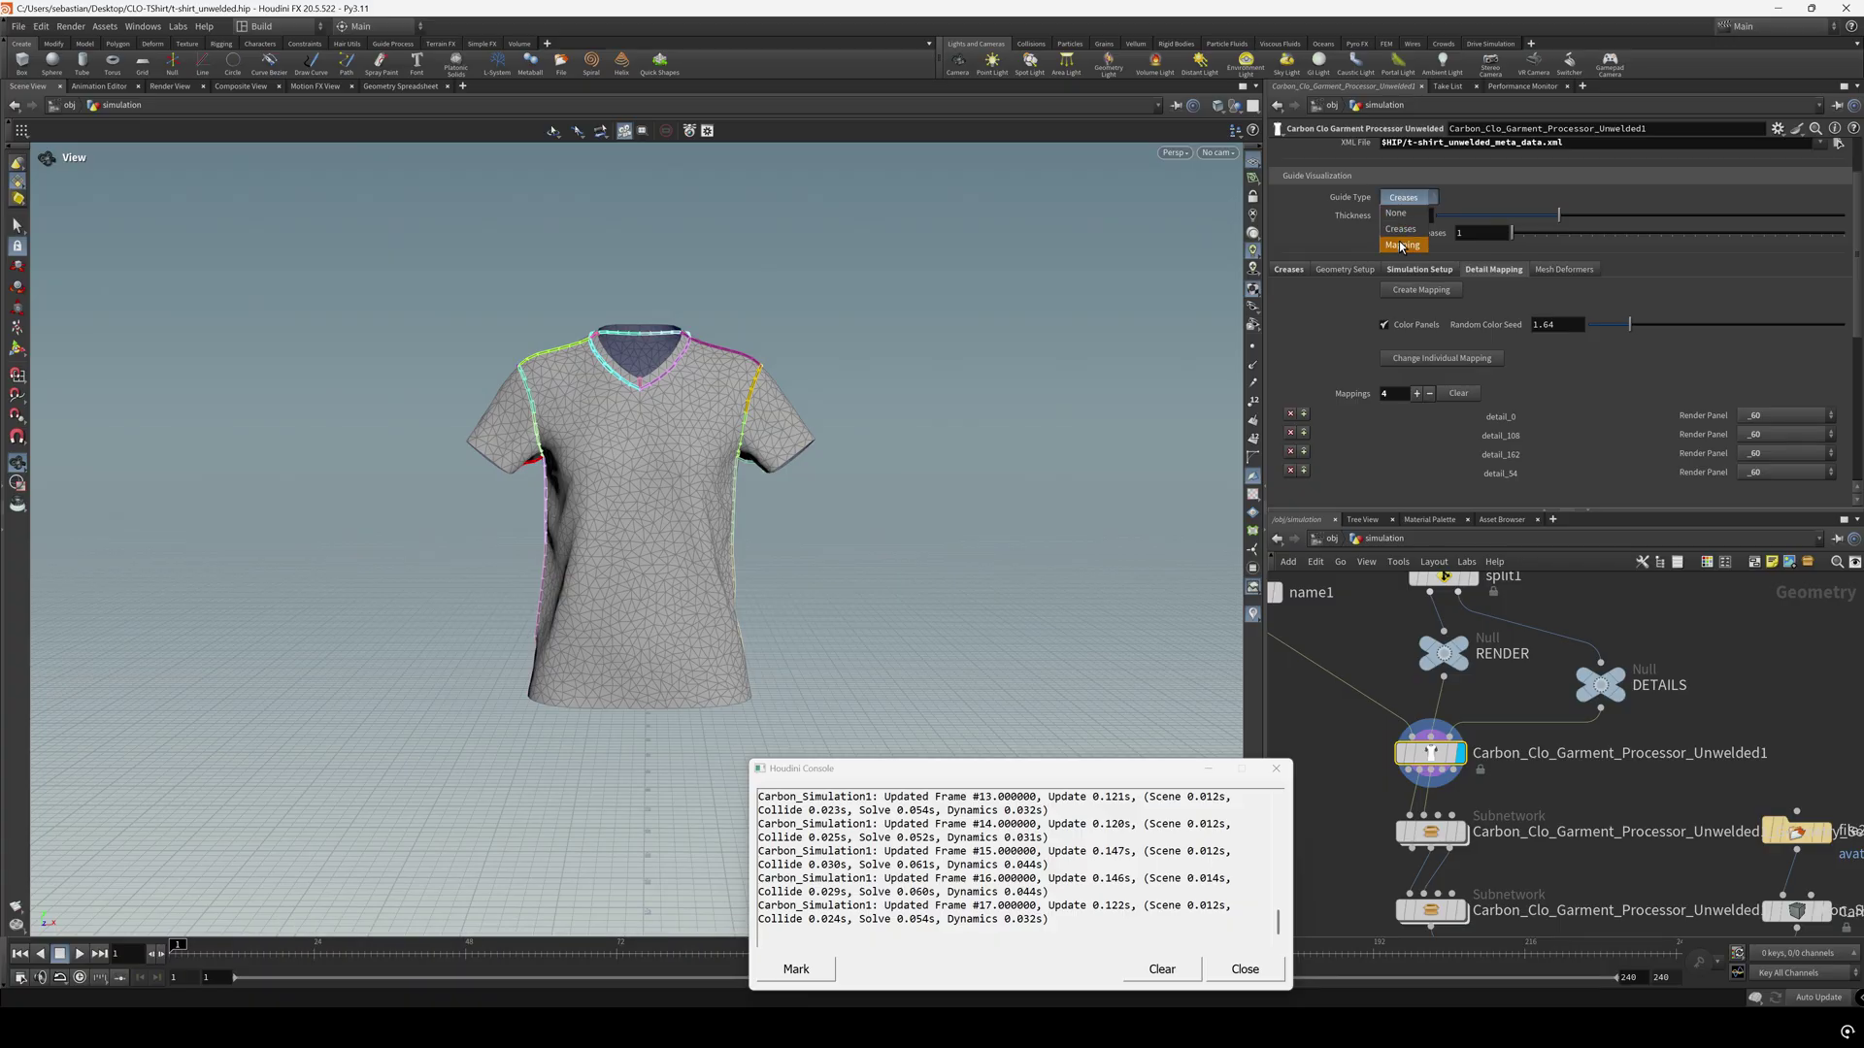
click(1401, 245)
middle_drag(782, 508, 579, 503)
scroll(690, 503, down, 3)
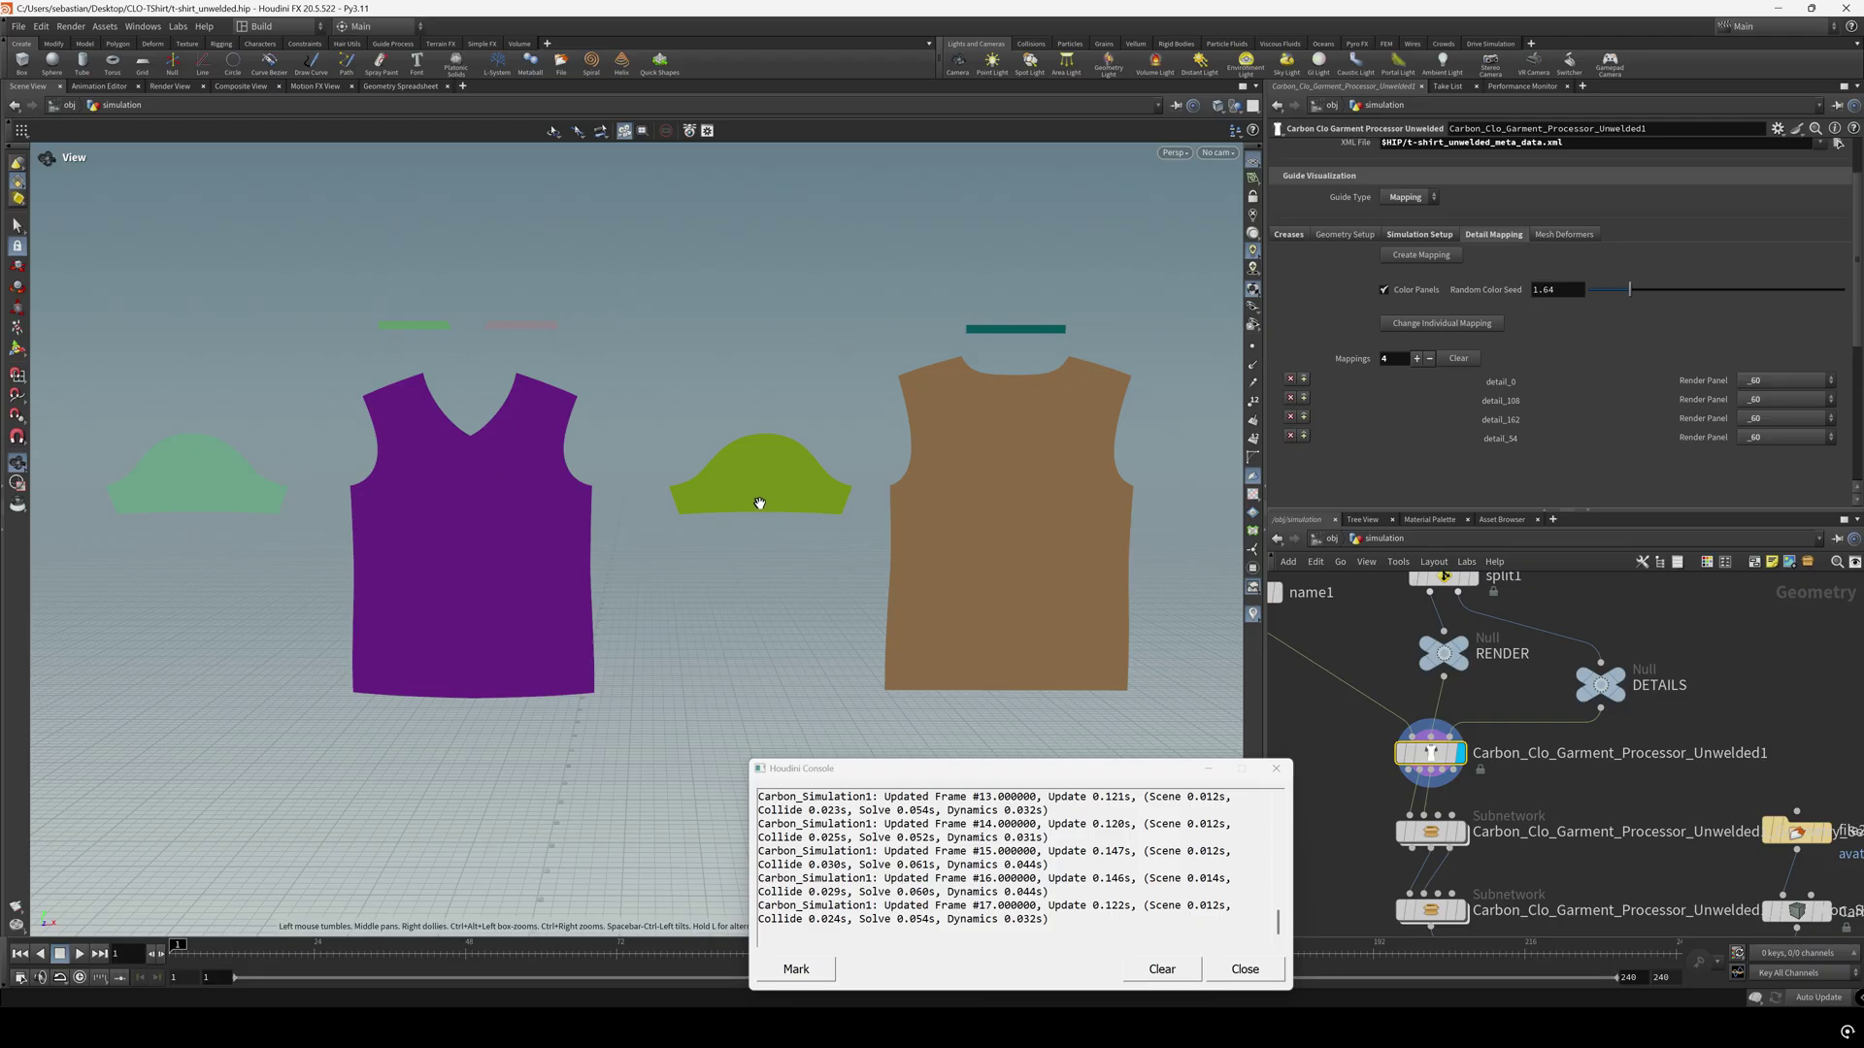
drag(1634, 295, 1603, 300)
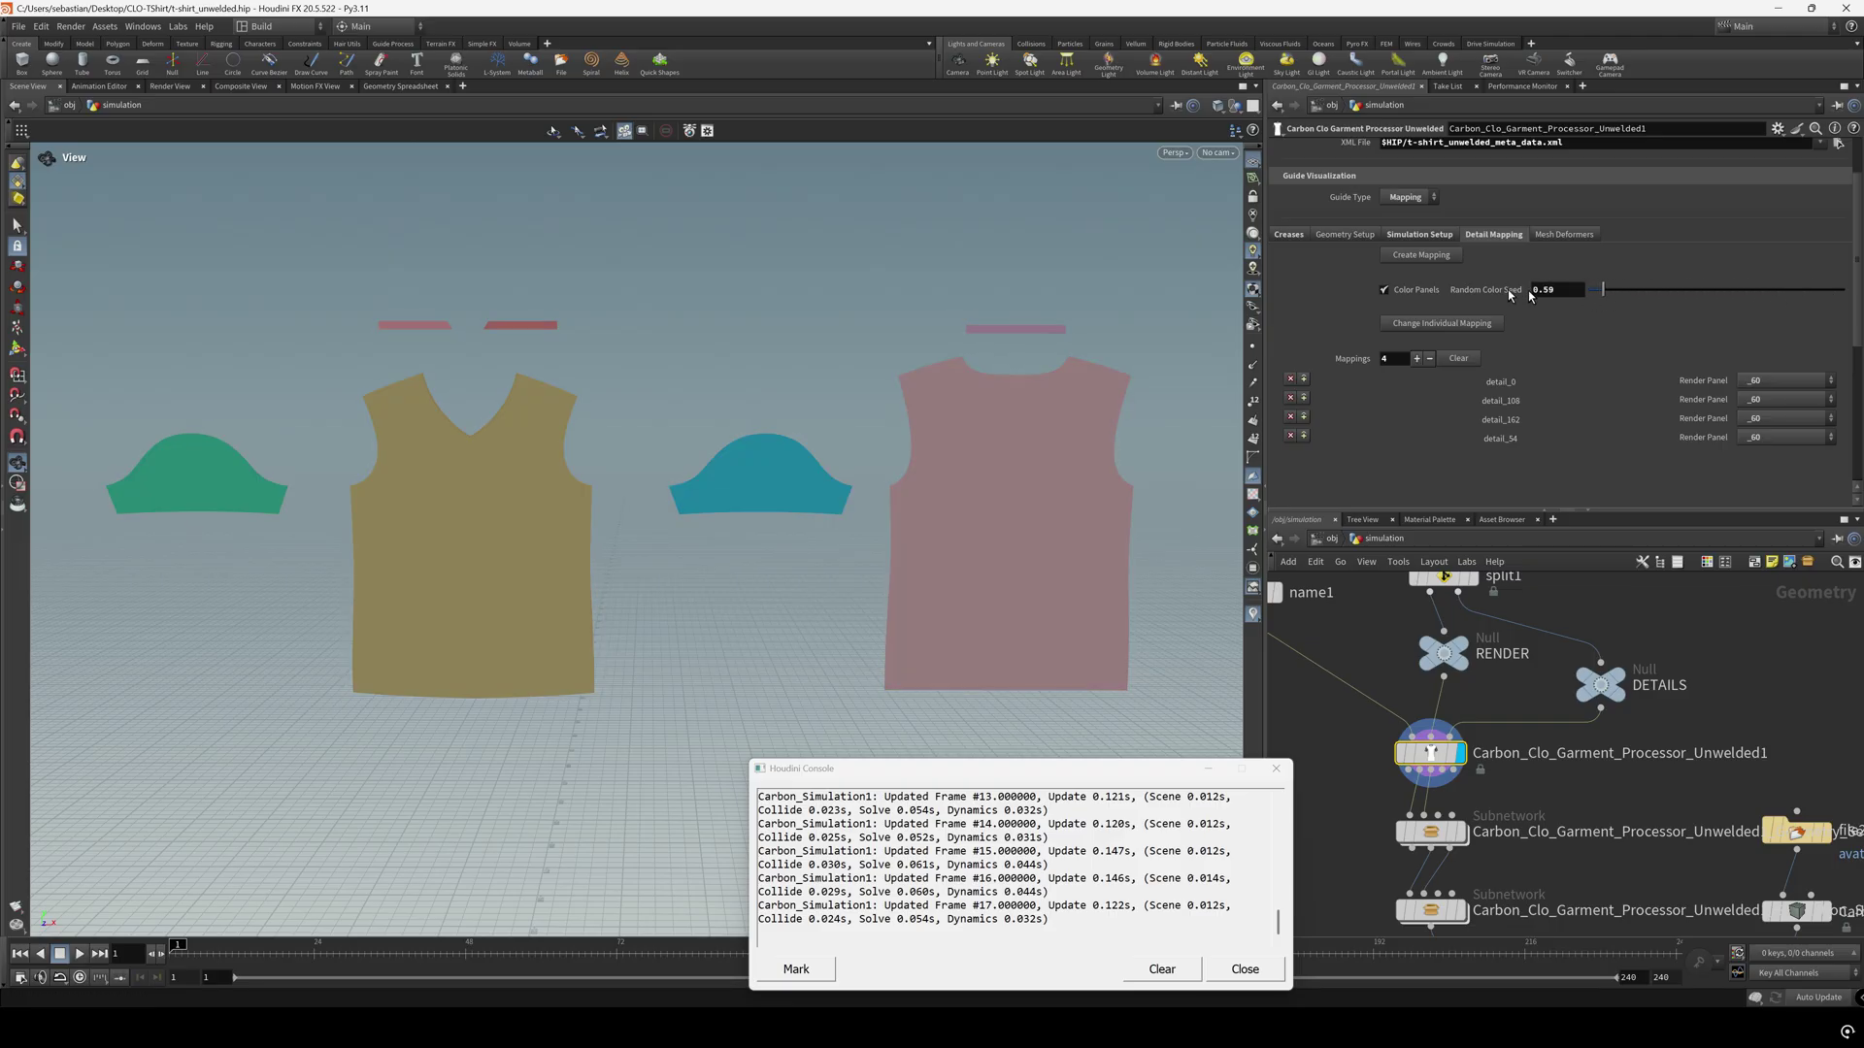
click(1429, 294)
click(1416, 294)
Try mapping detail_0 to render panel _29 and inspect the stitch colours along the front panel's neckline
scroll(486, 374, up, 10)
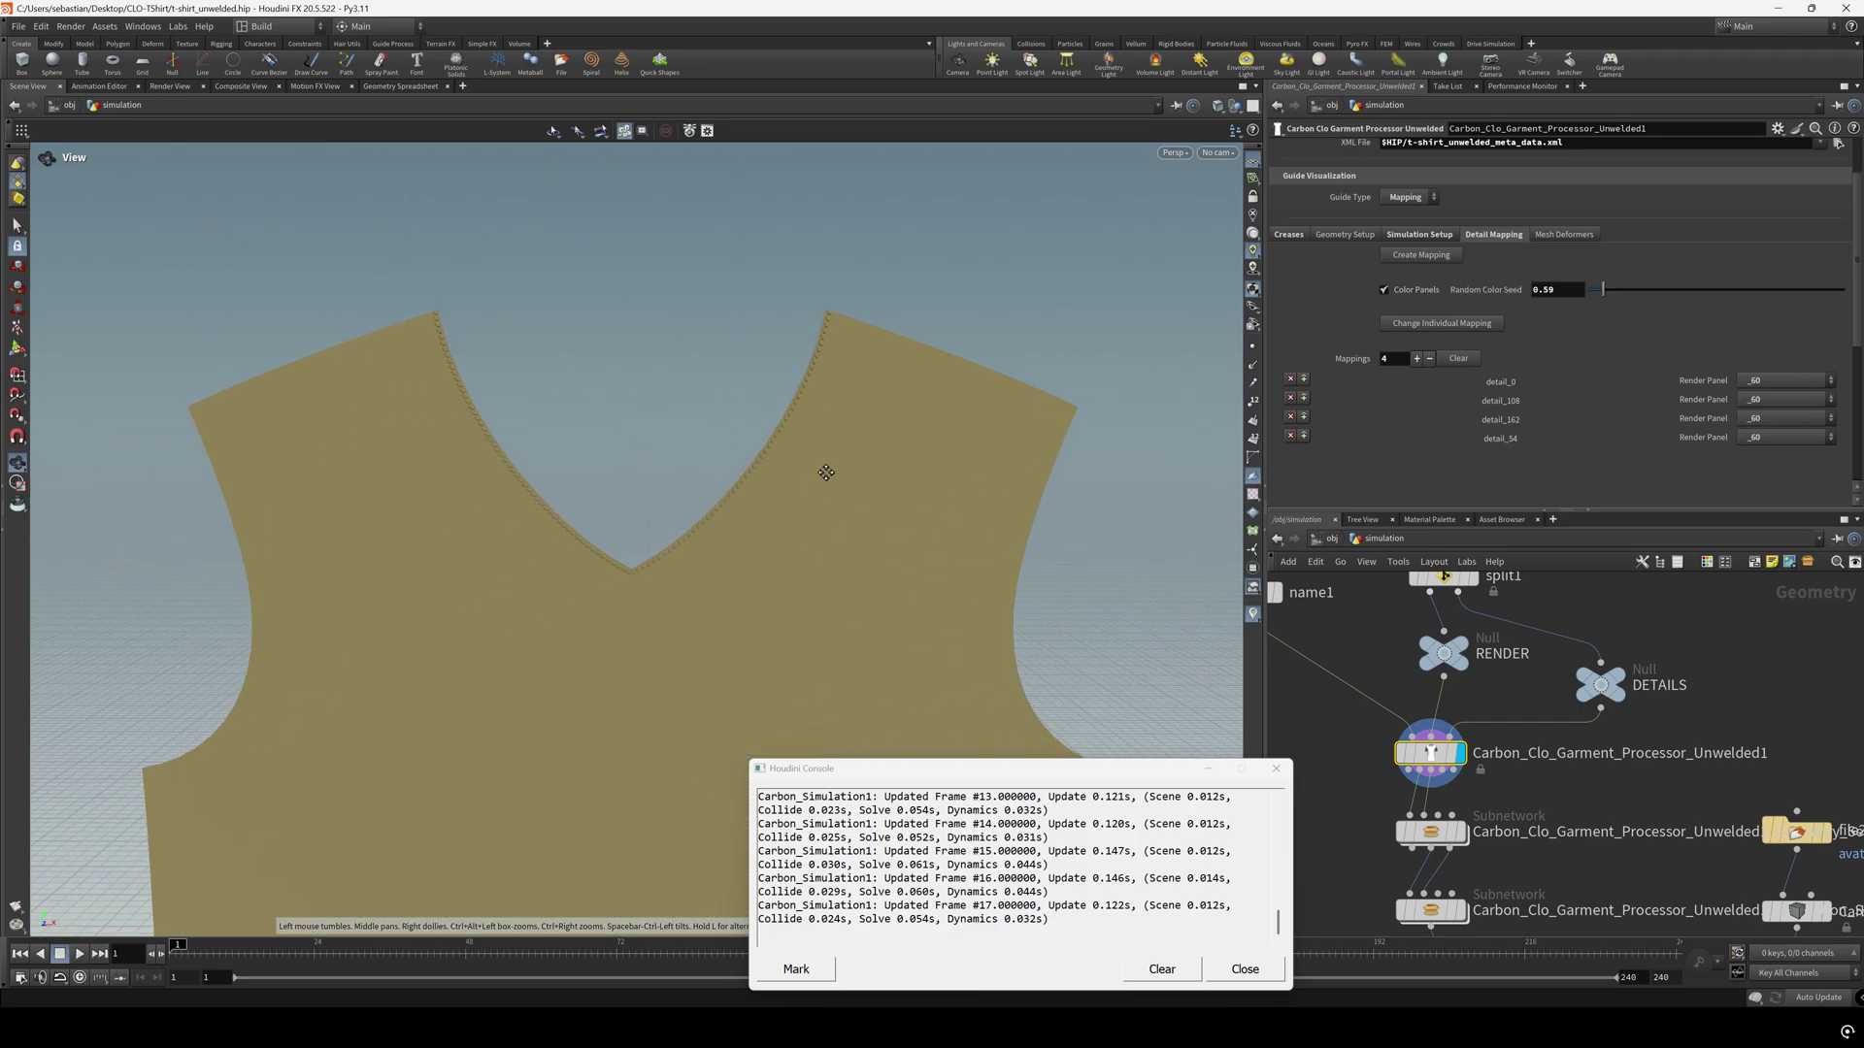
drag(1015, 407, 819, 545)
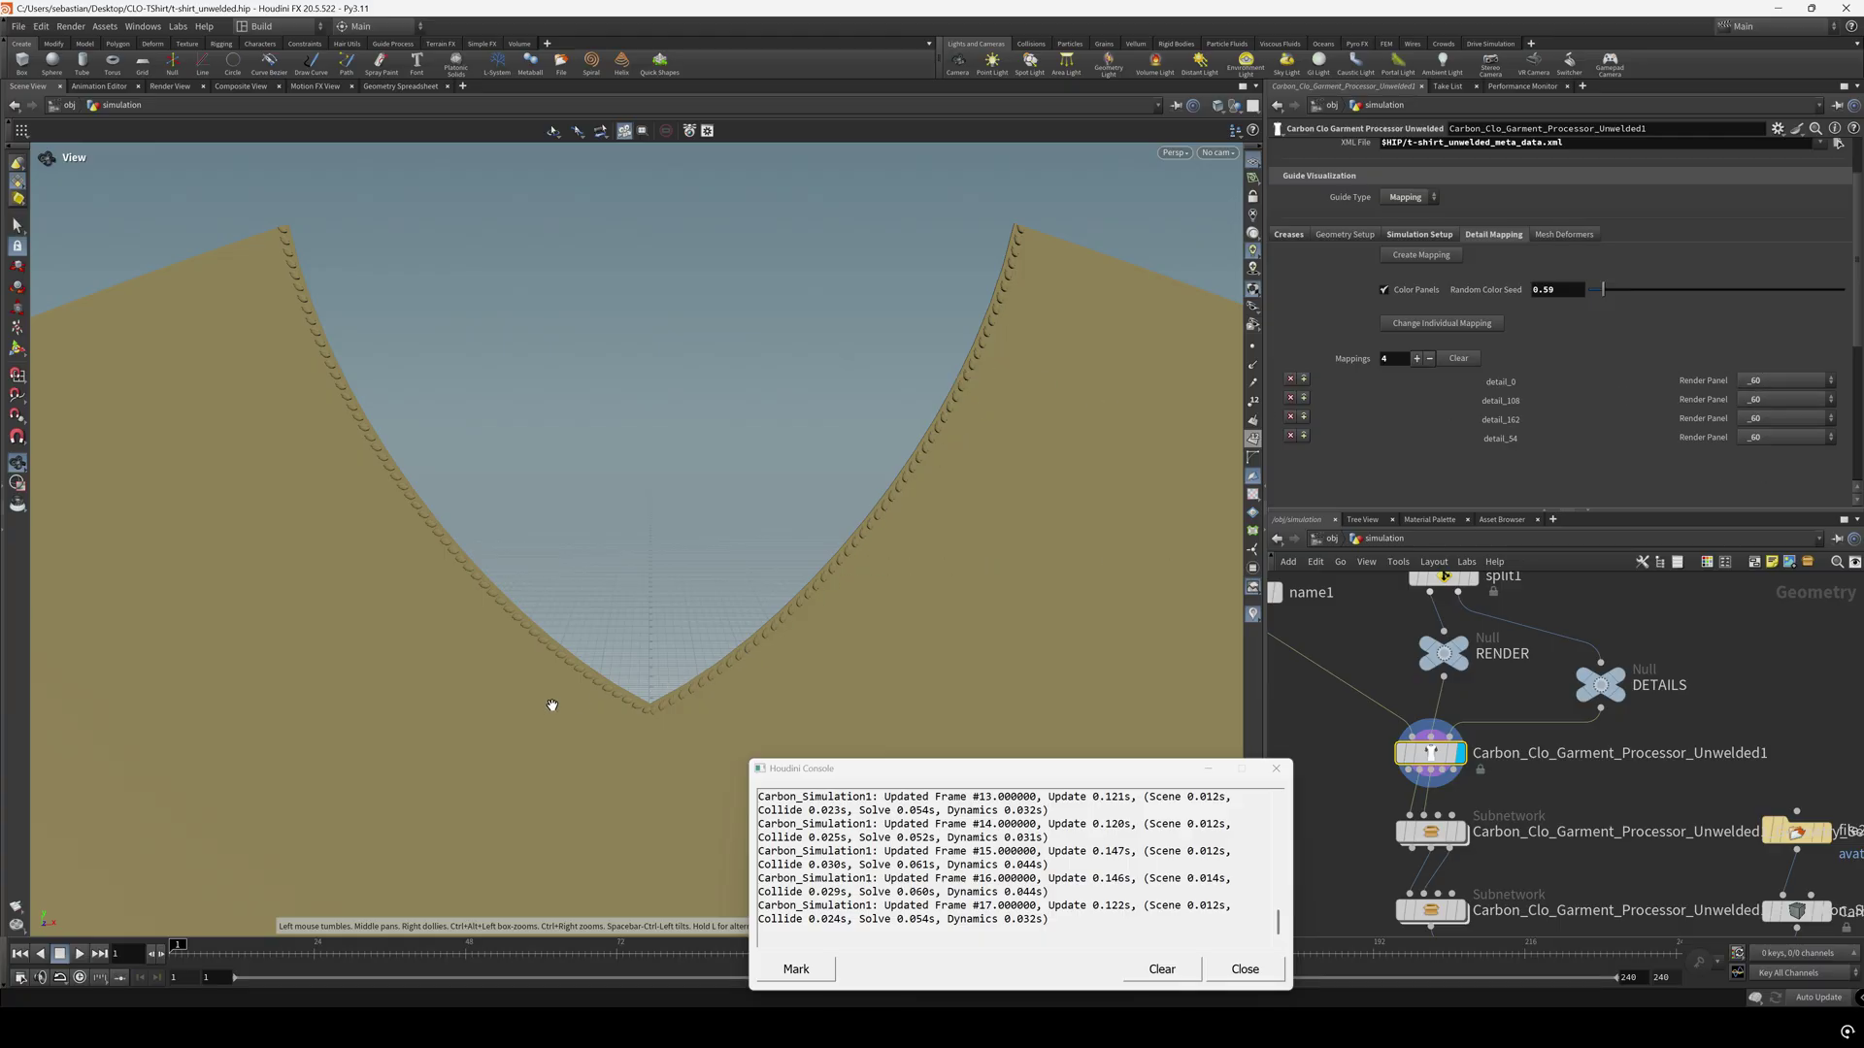
click(1767, 381)
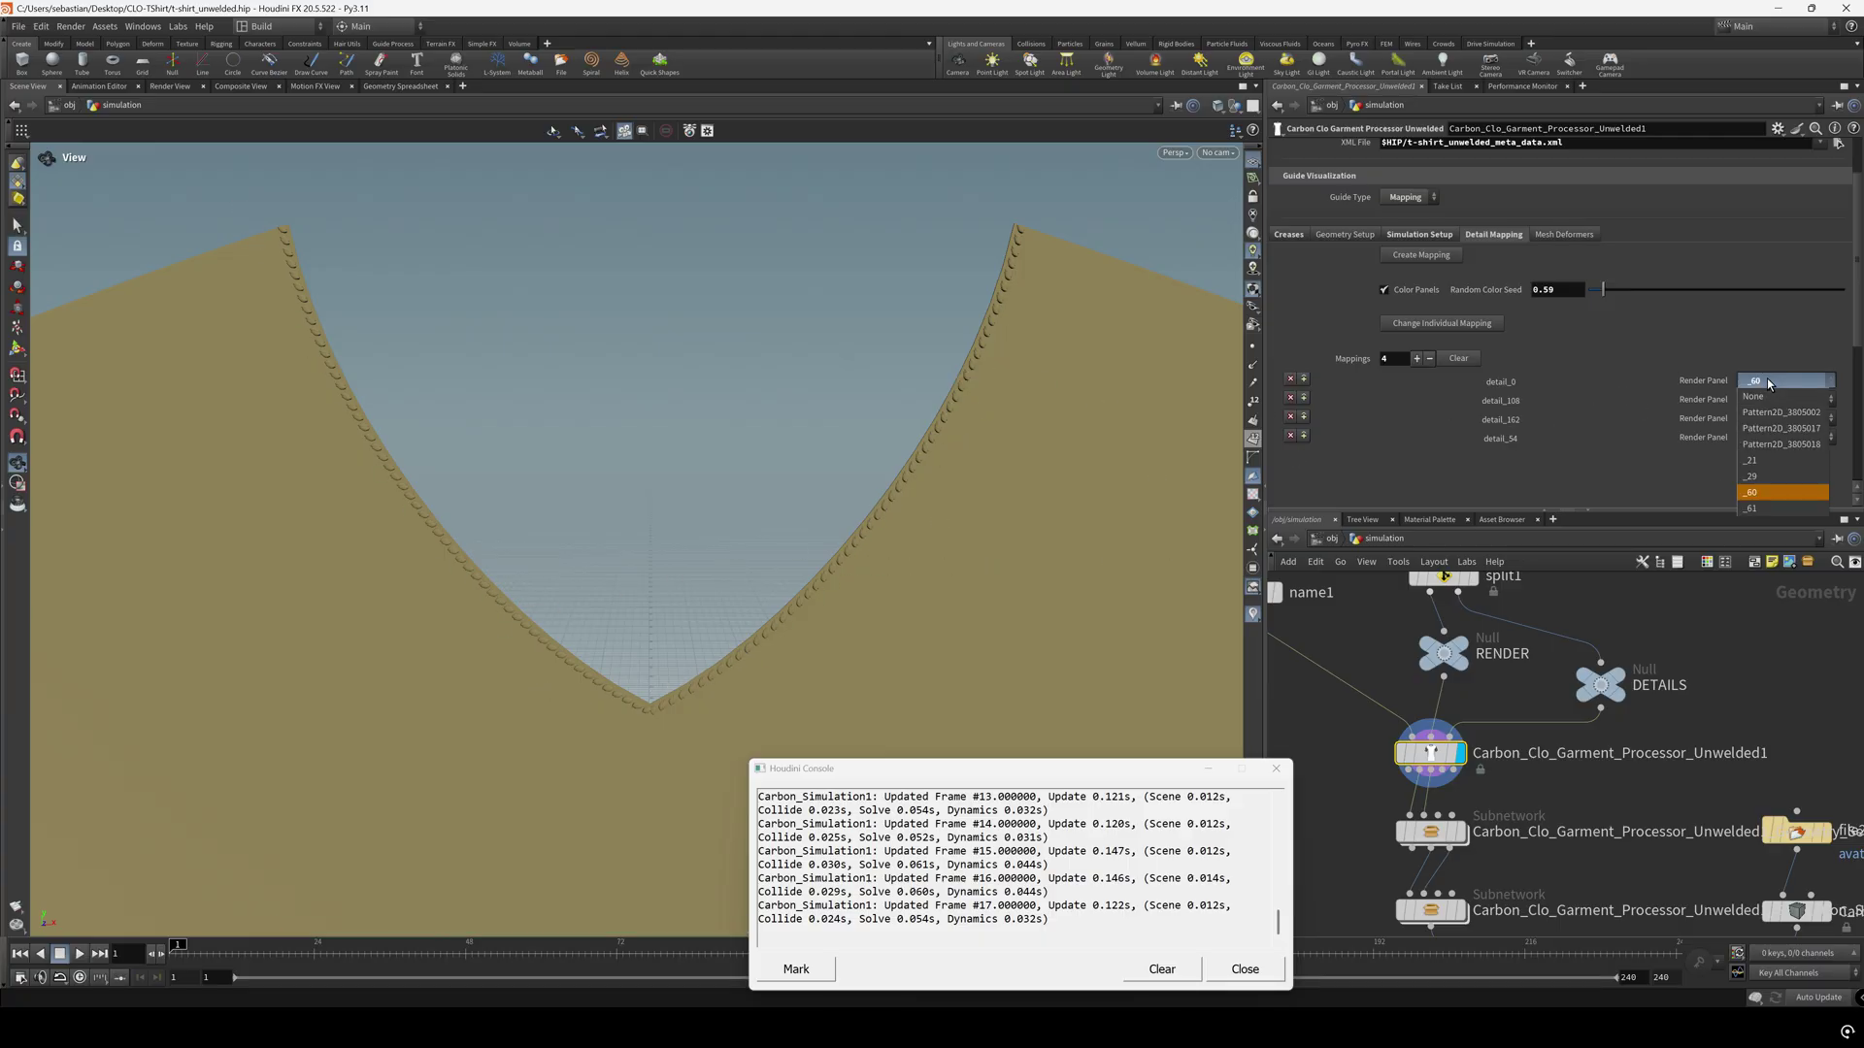
click(1769, 475)
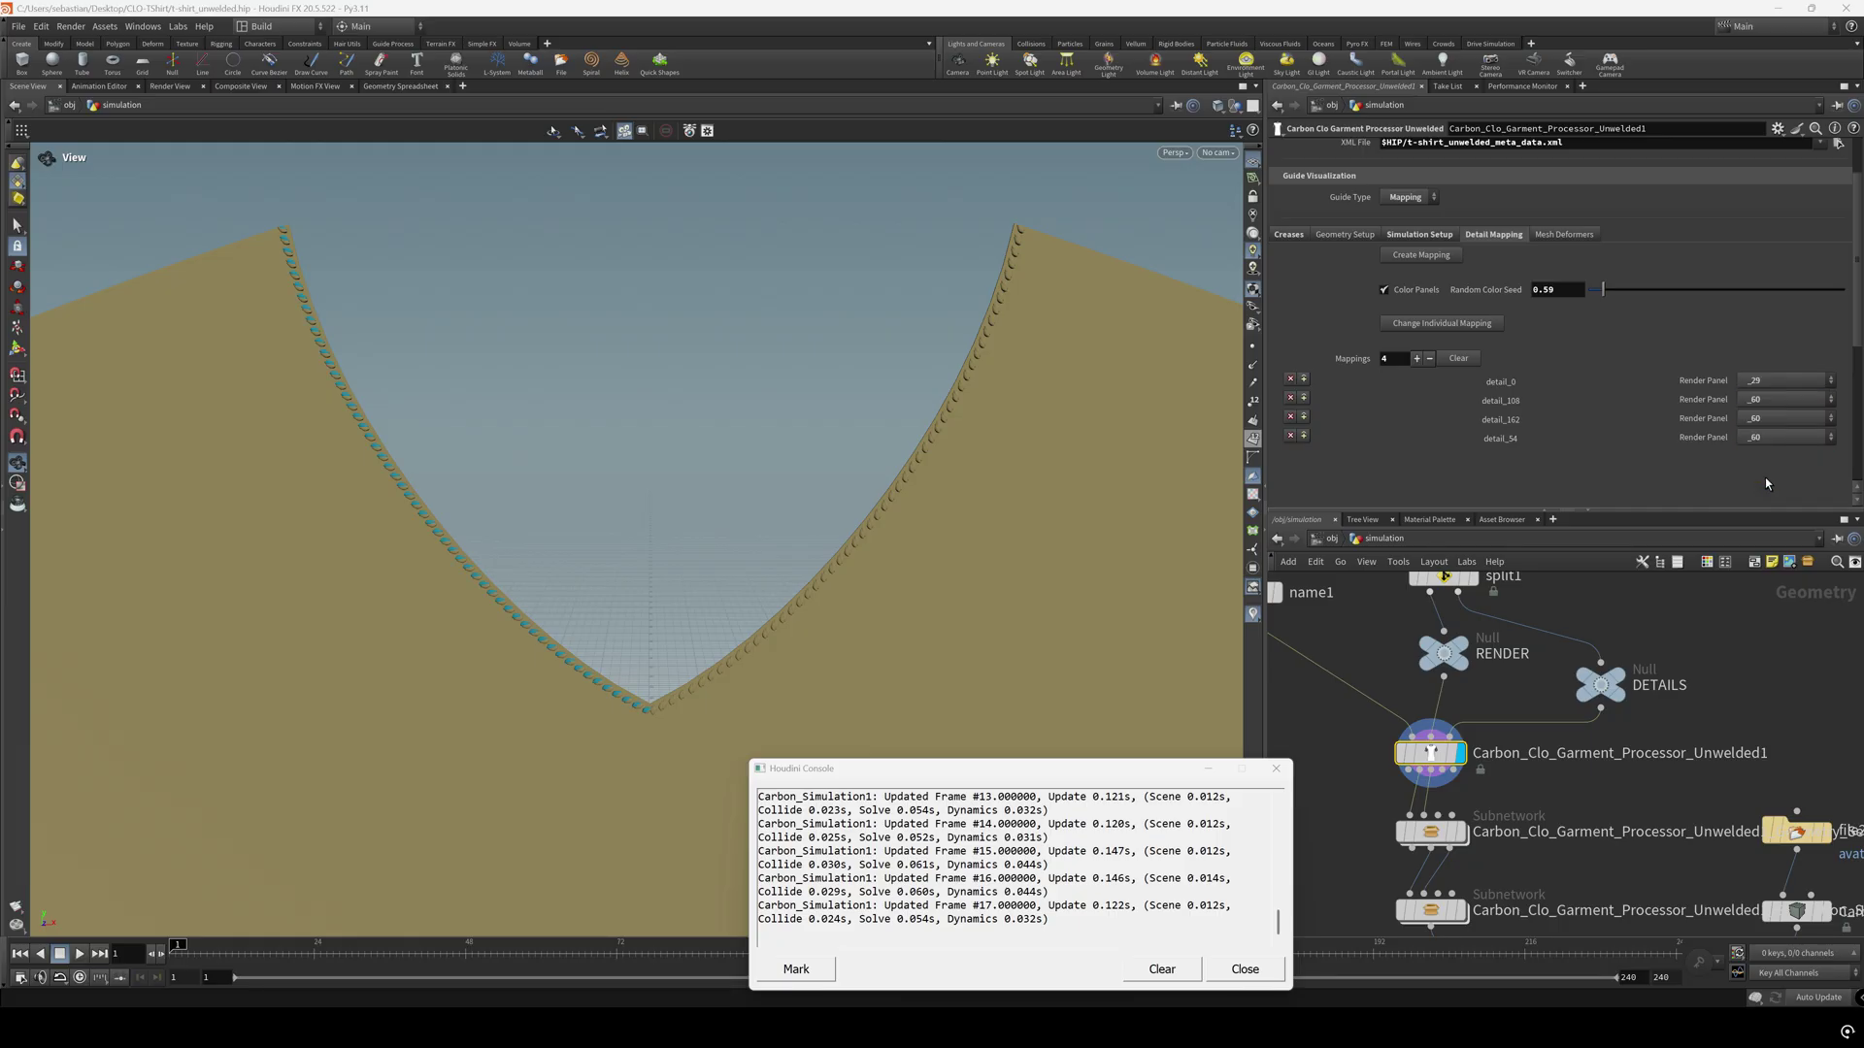
scroll(516, 483, up, 5)
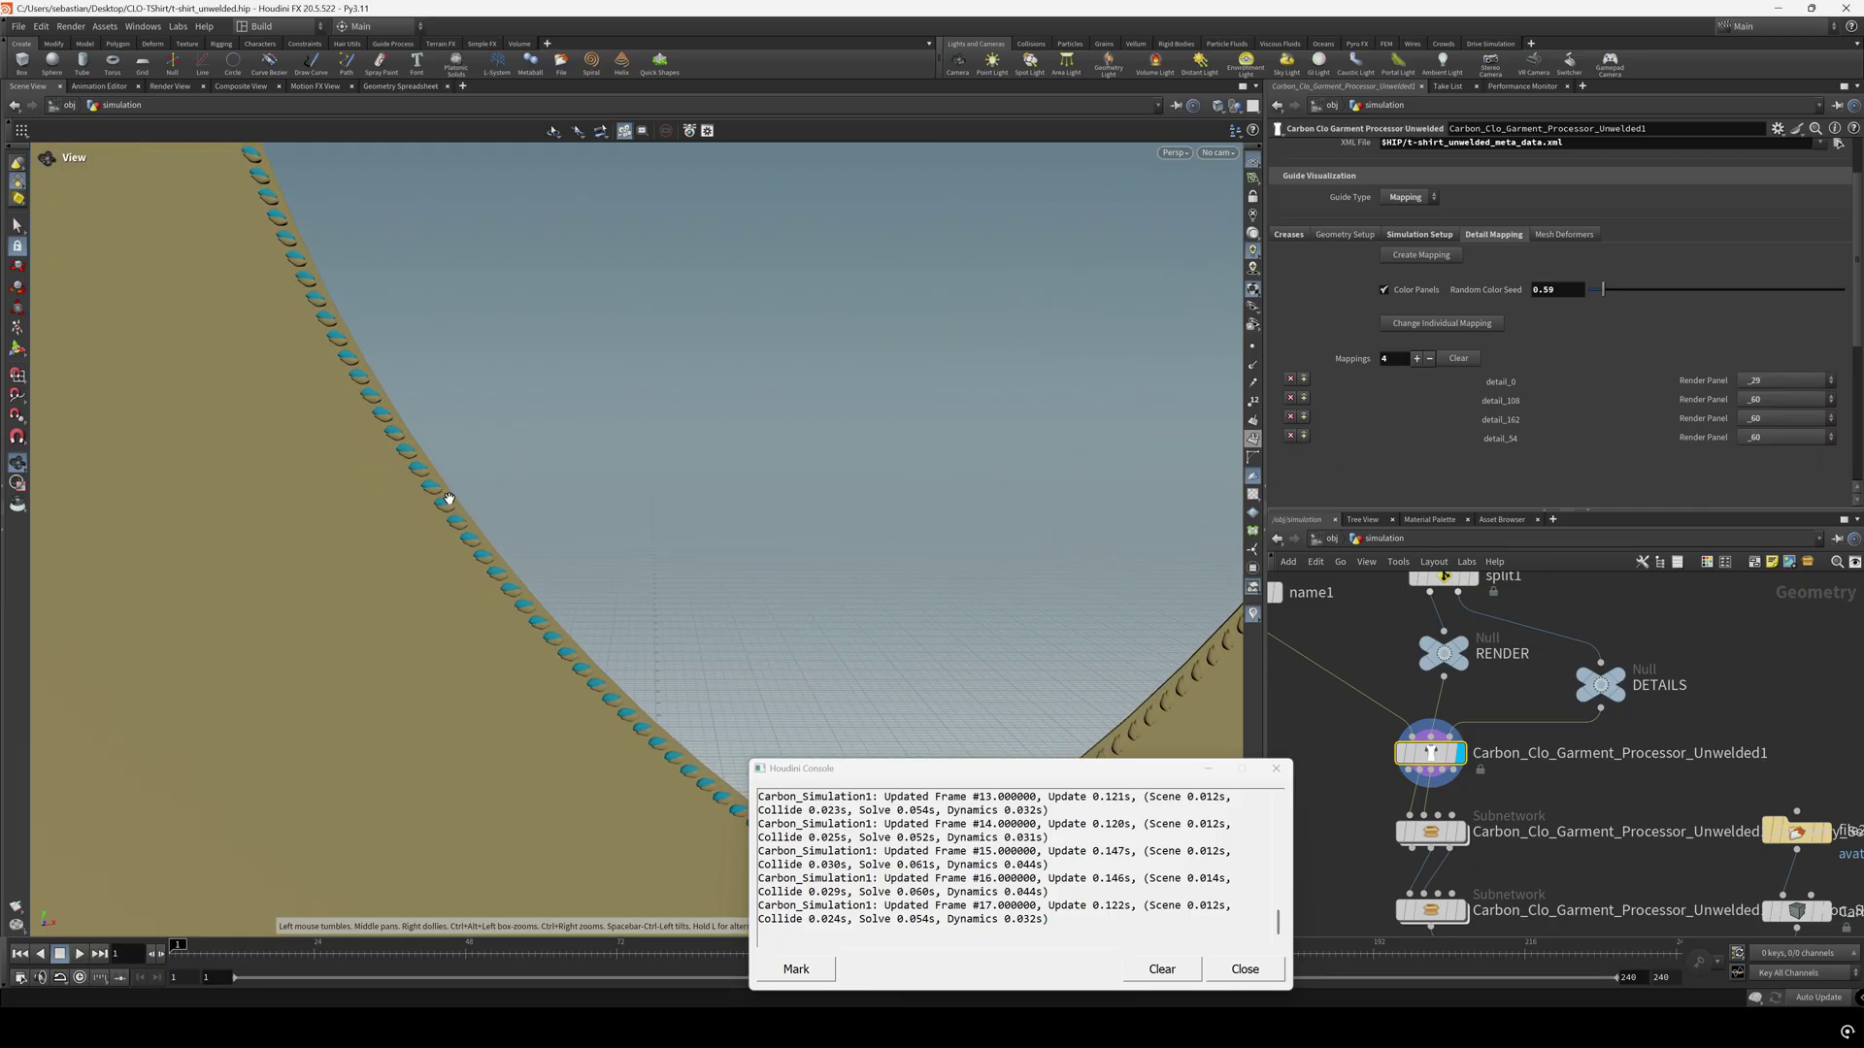
scroll(448, 498, down, 8)
middle_drag(1124, 622, 999, 533)
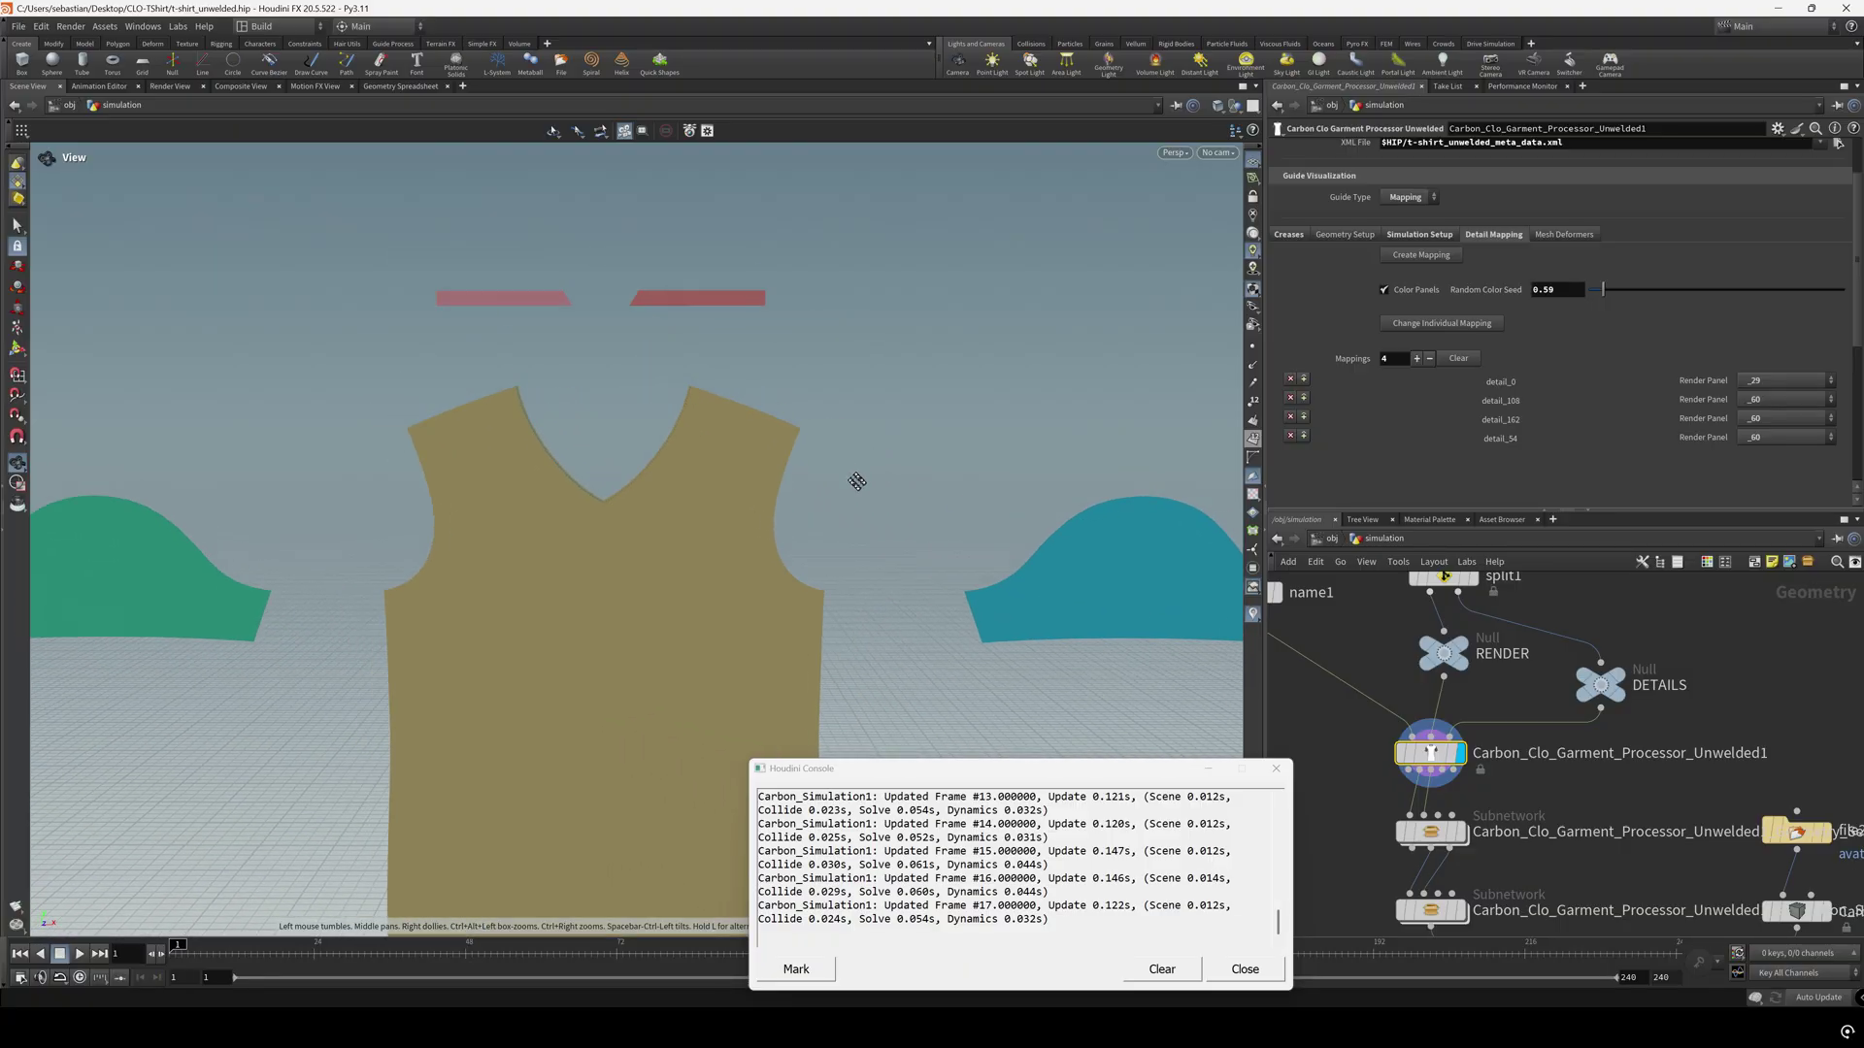
scroll(628, 504, up, 8)
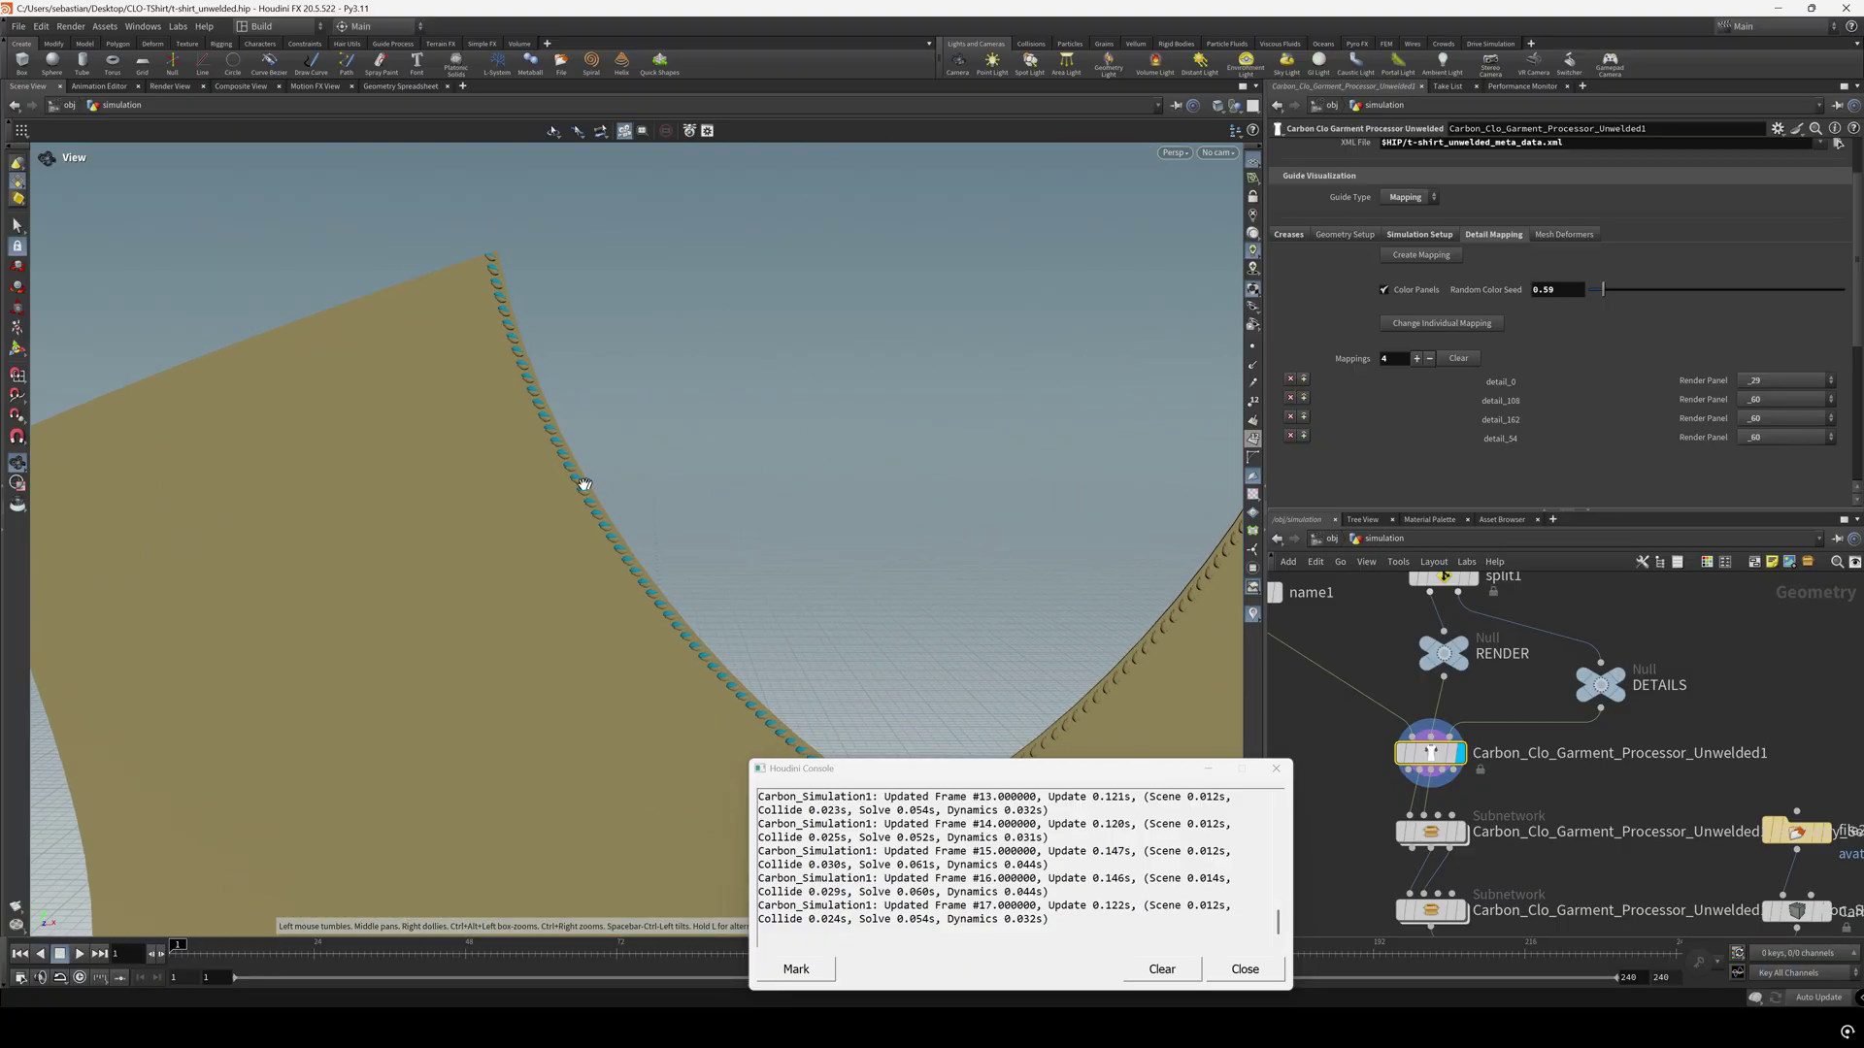
scroll(584, 485, up, 2)
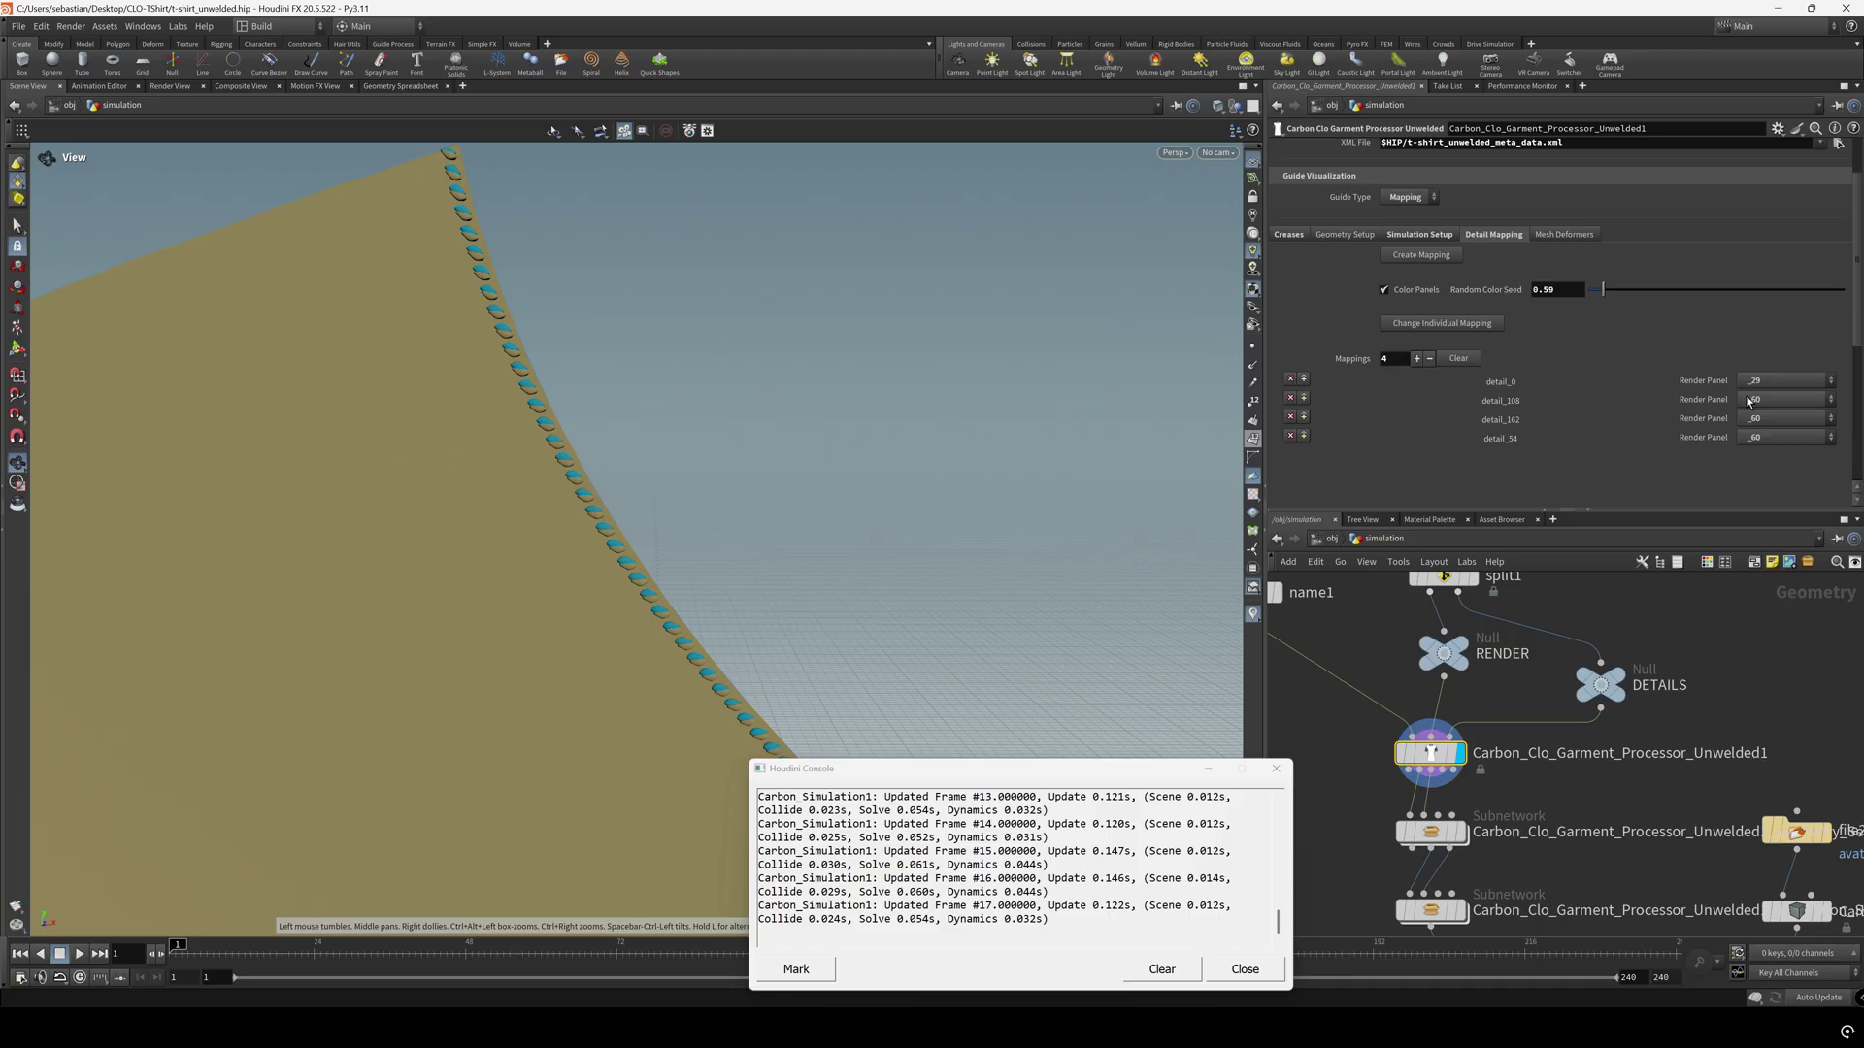
Set the Render Panel of detail_0 back to _60
click(1768, 381)
click(1771, 497)
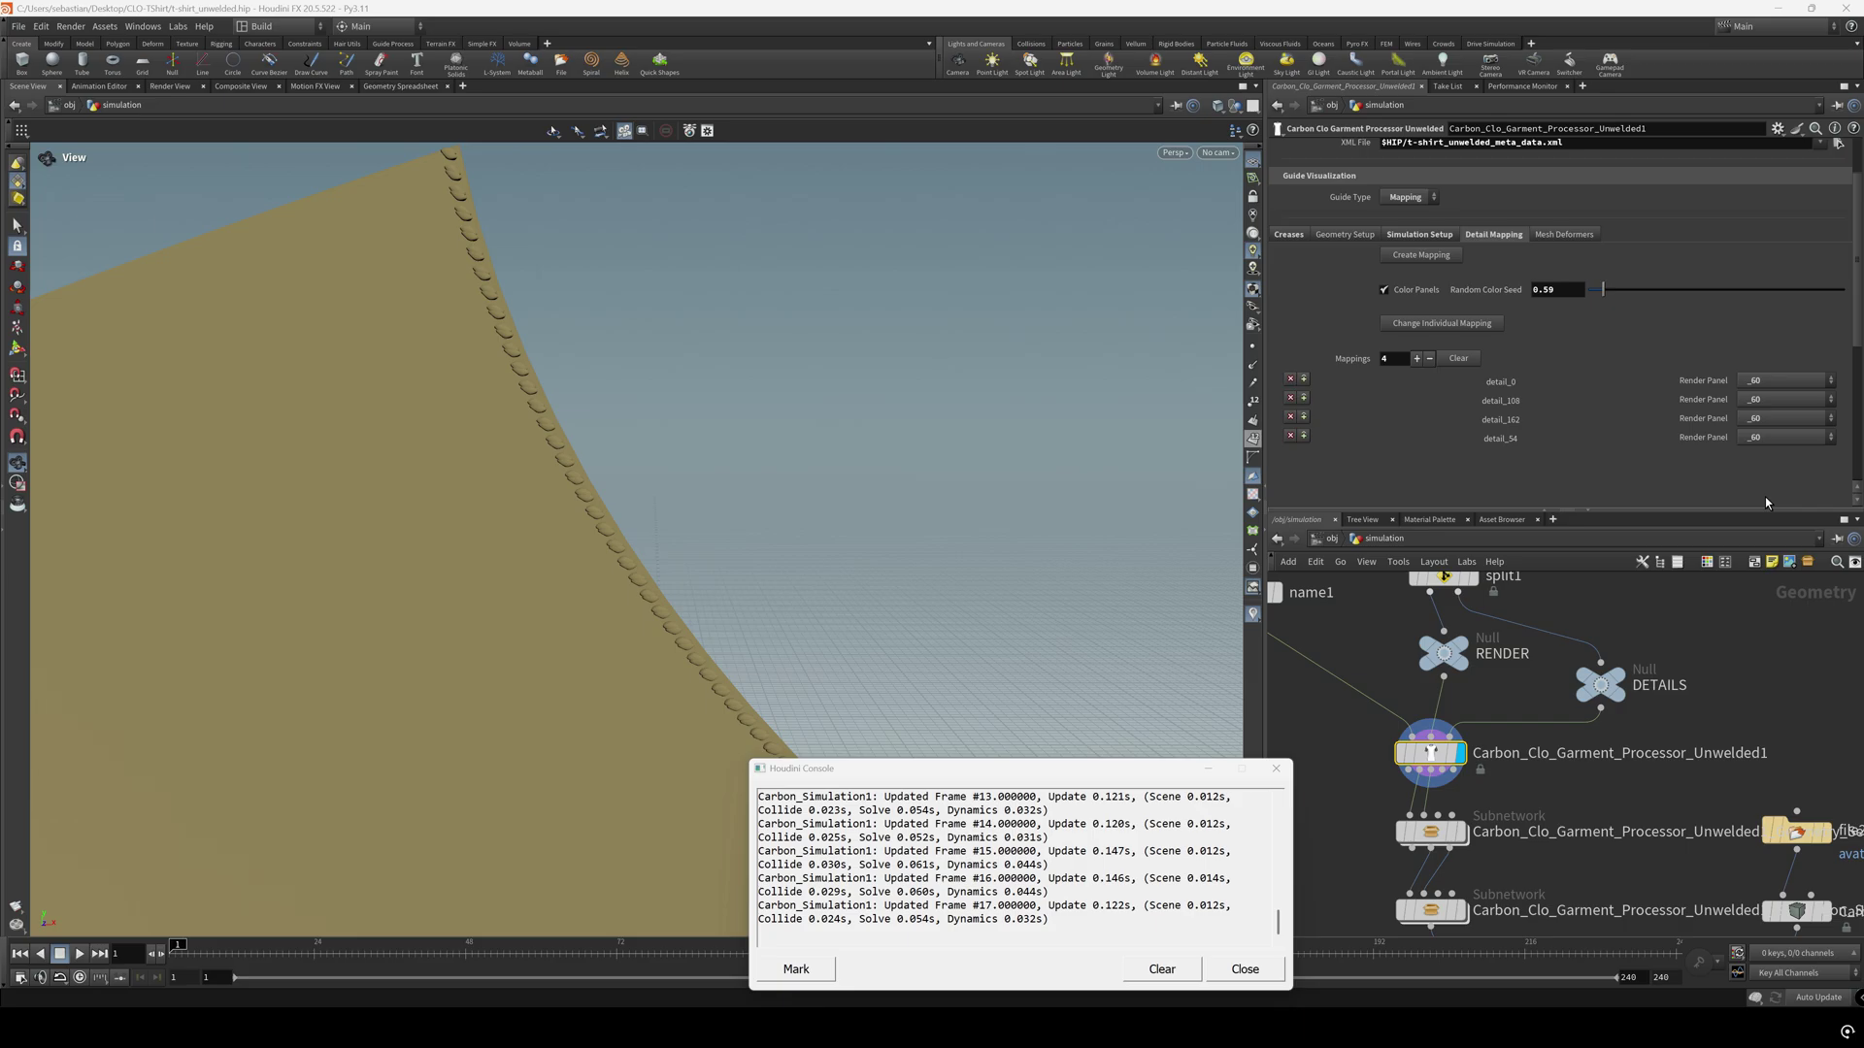
scroll(414, 410, down, 5)
middle_drag(928, 655, 643, 572)
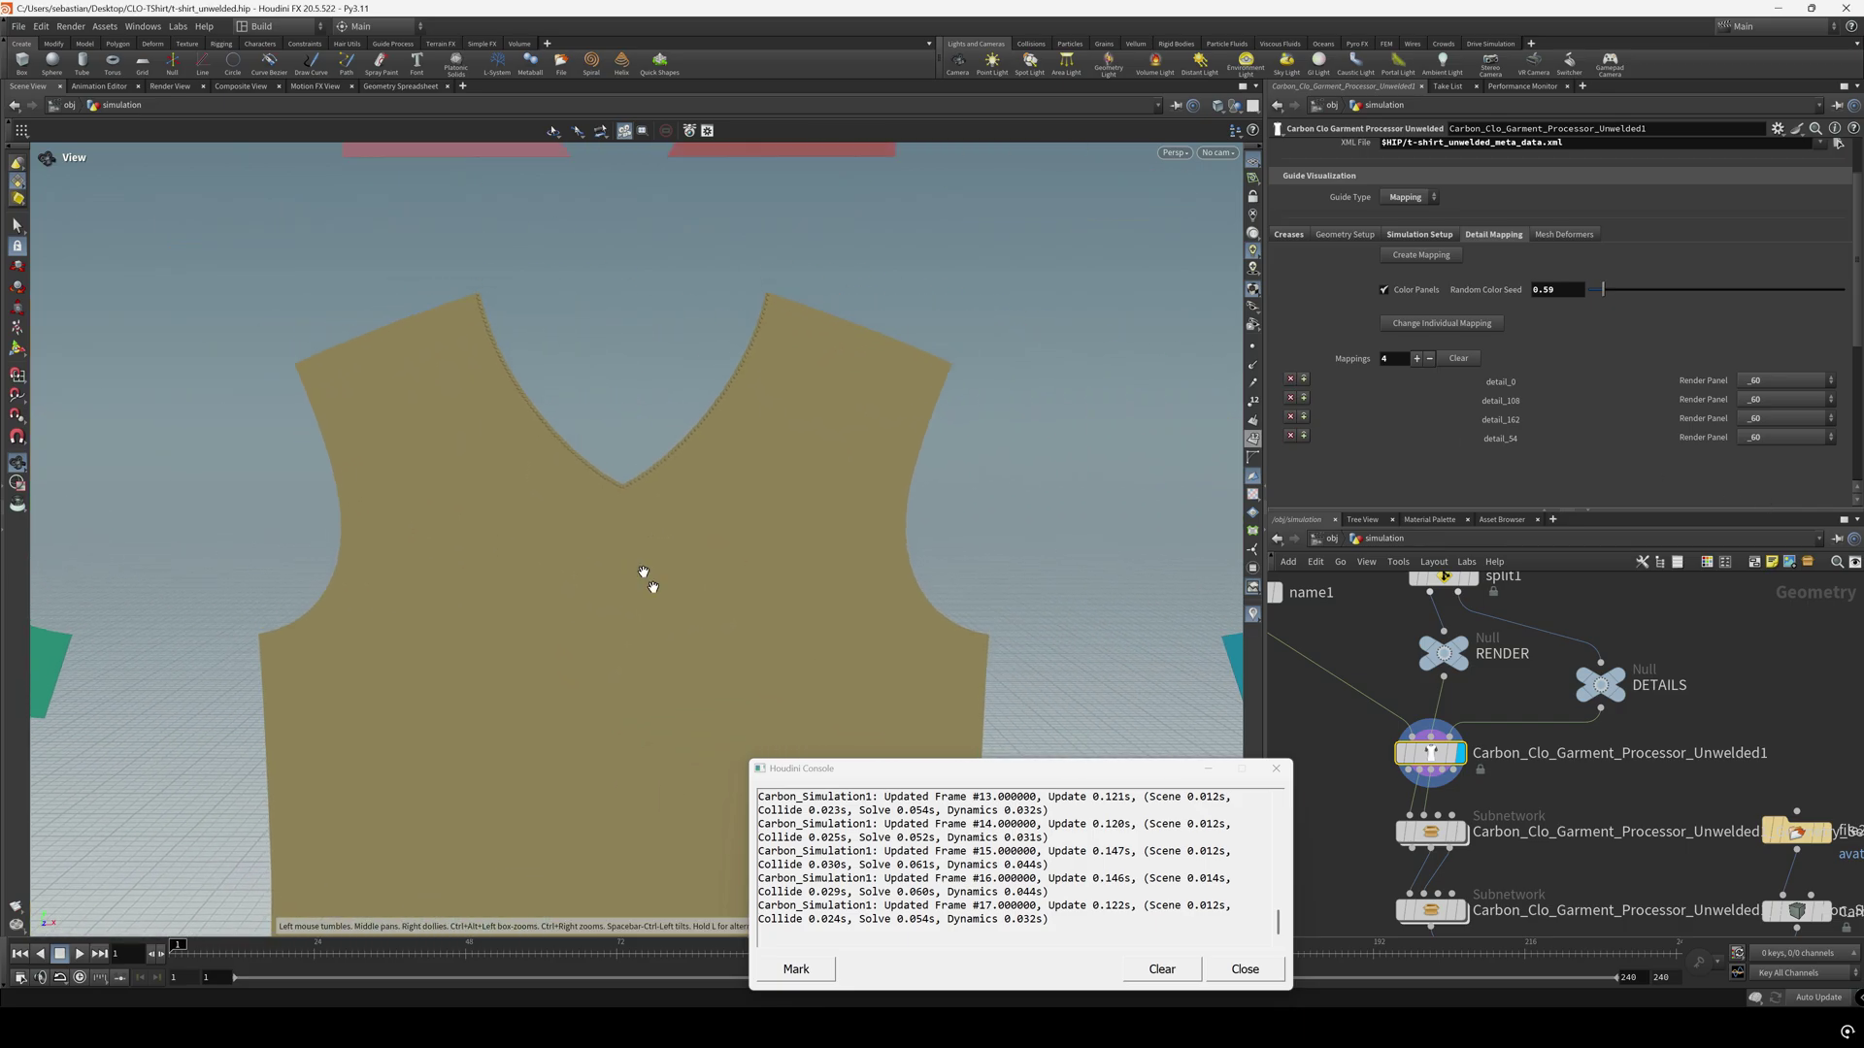
Minimize the Houdini Console and turn off Color Panels in the detail mapping settings
click(1209, 768)
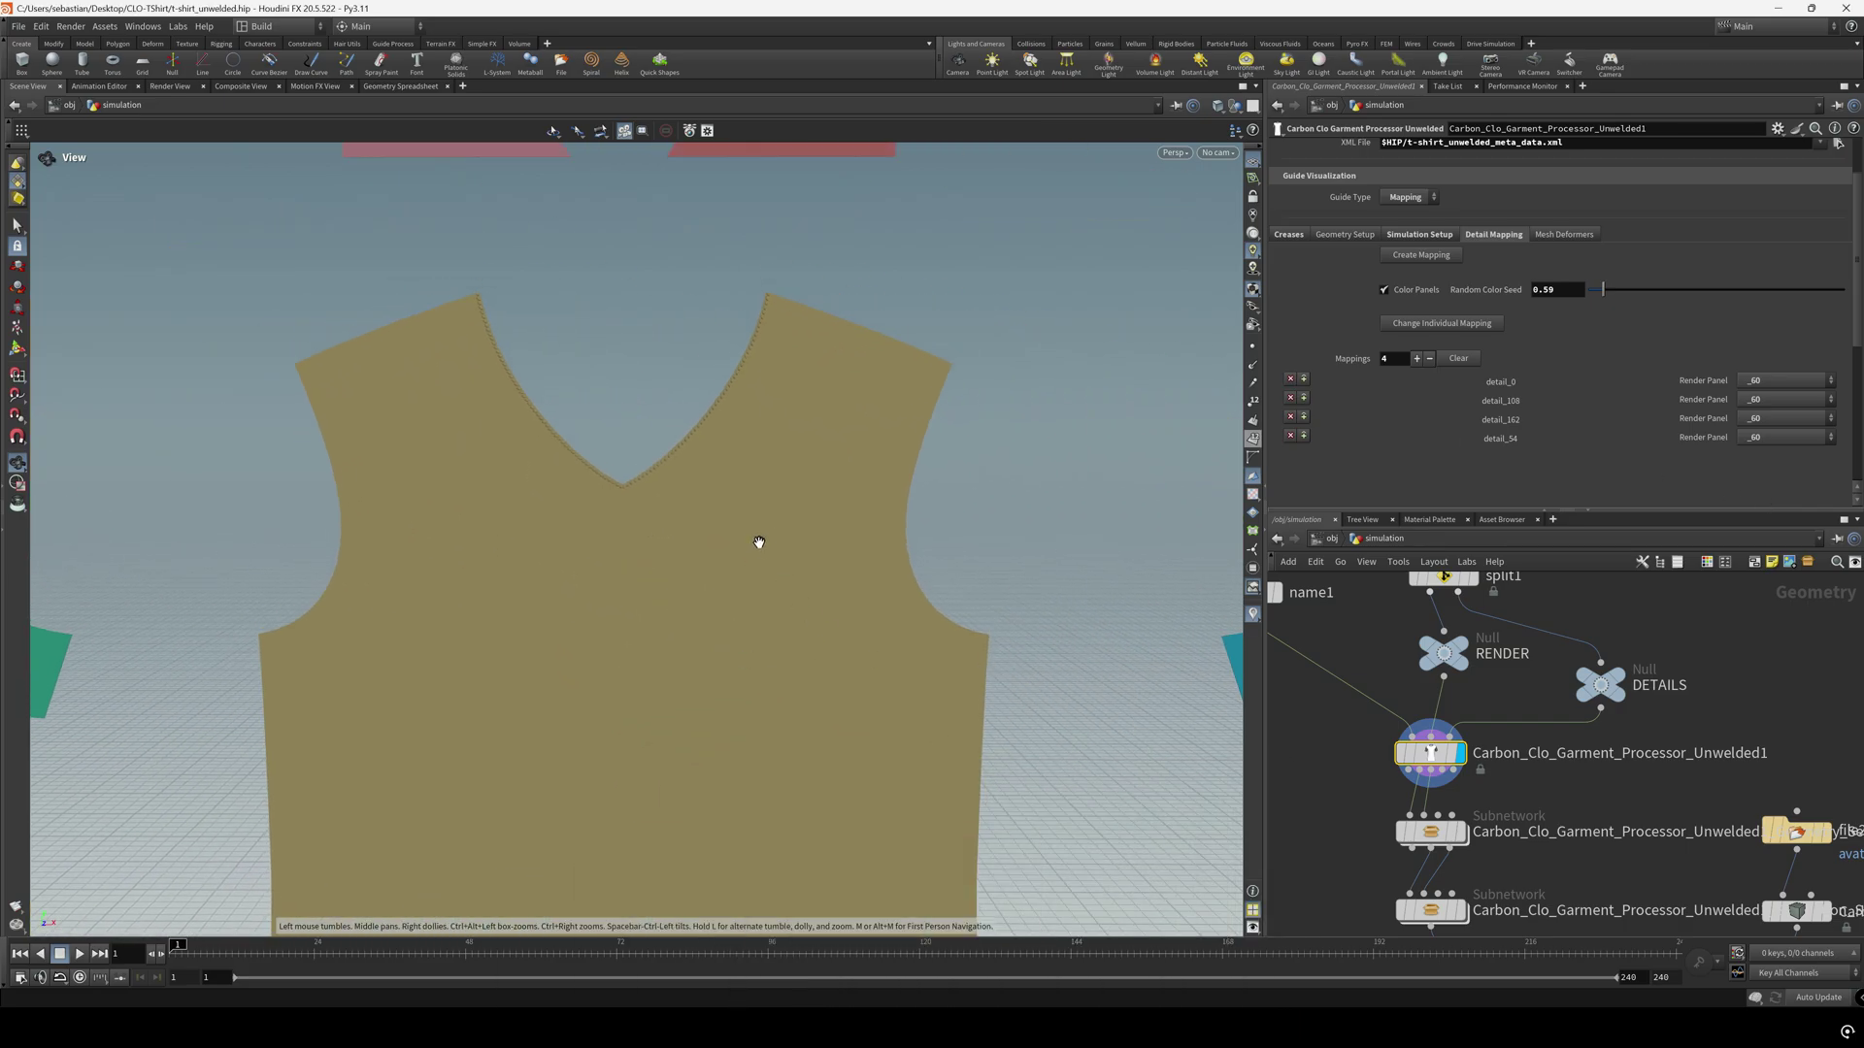
middle_drag(757, 541, 791, 544)
scroll(790, 544, down, 3)
middle_drag(666, 570, 1042, 602)
scroll(1106, 486, up, 2)
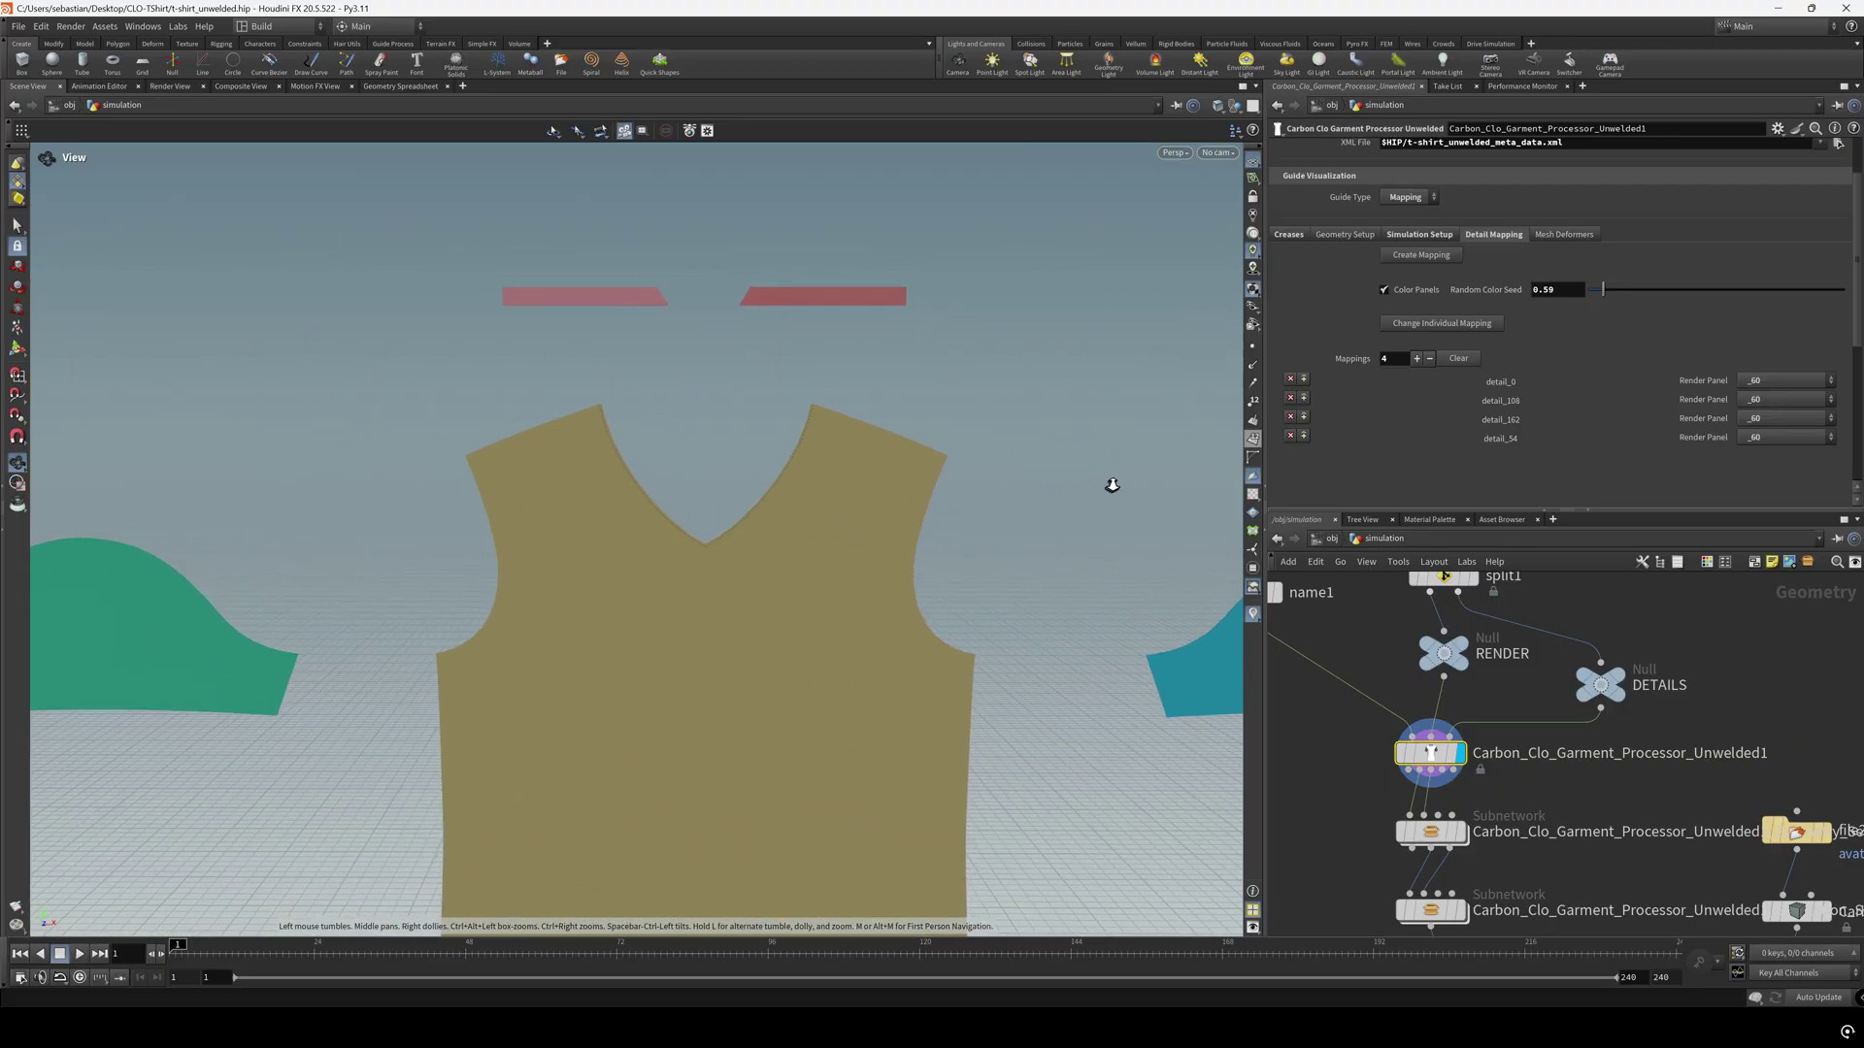
middle_drag(812, 504, 870, 478)
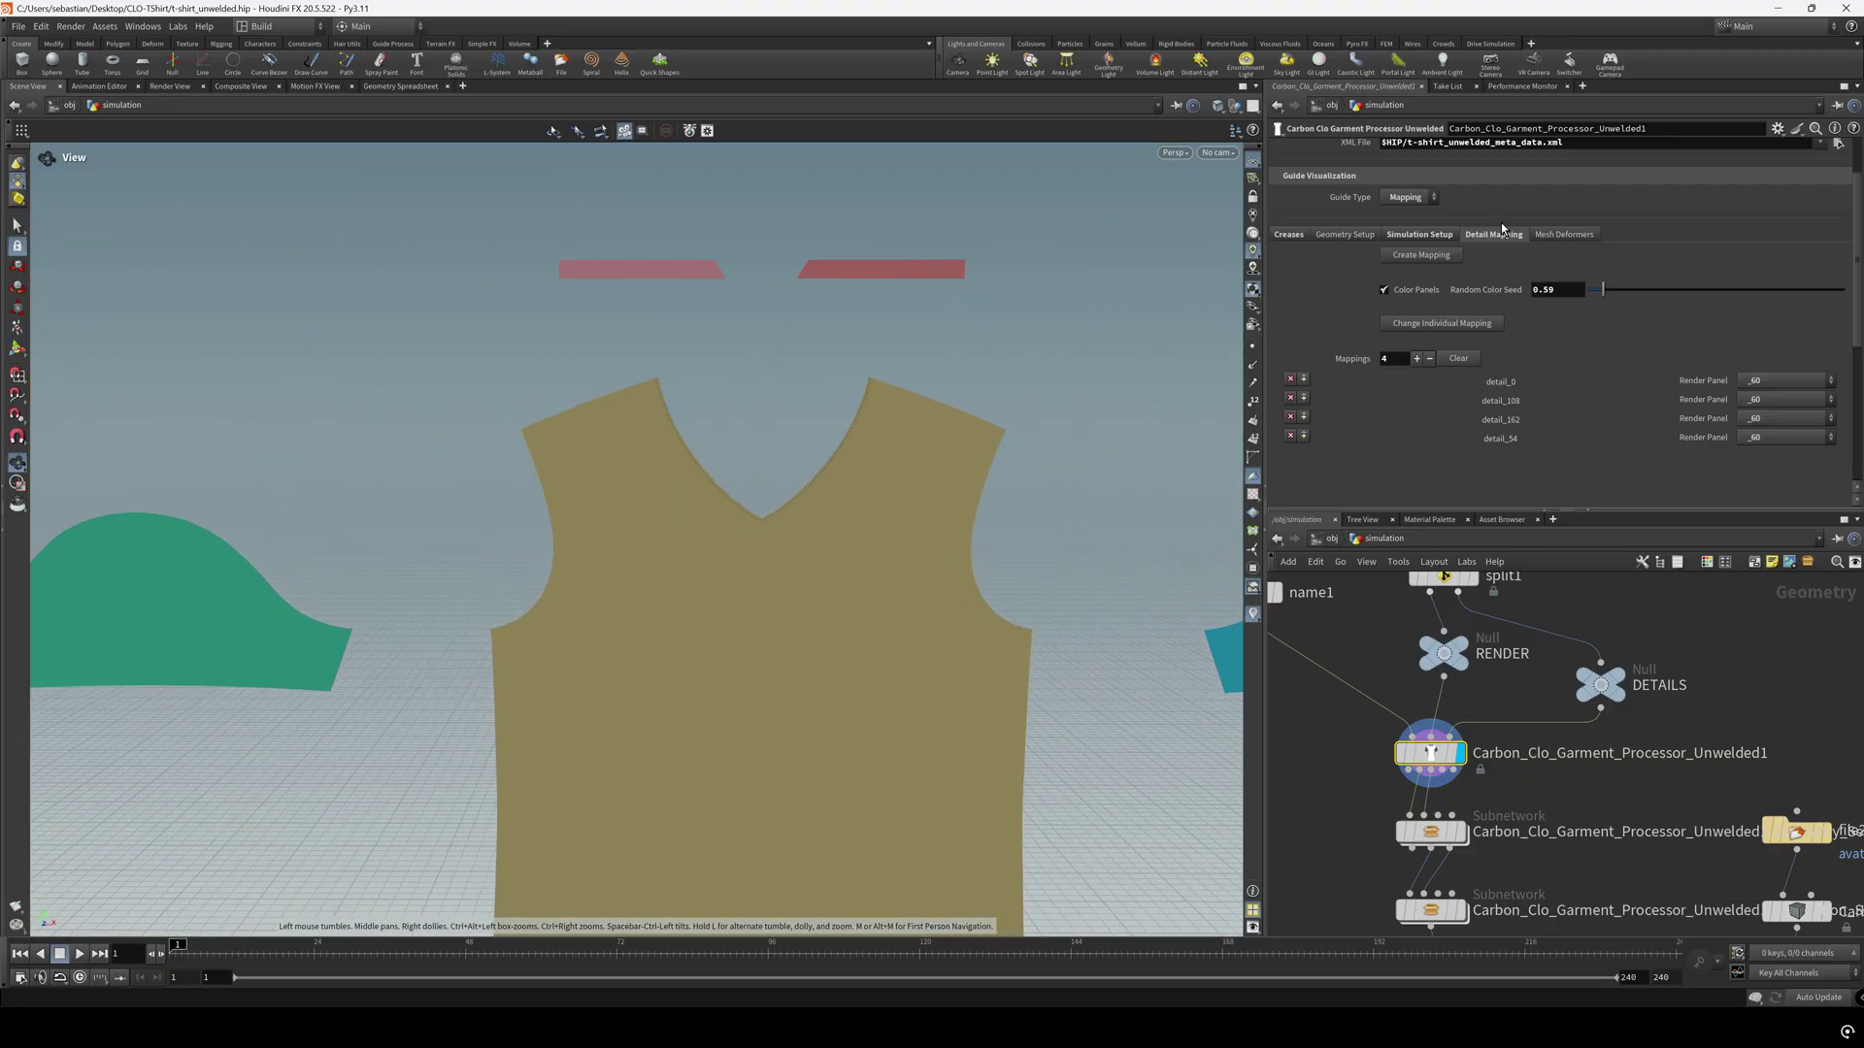
click(1560, 235)
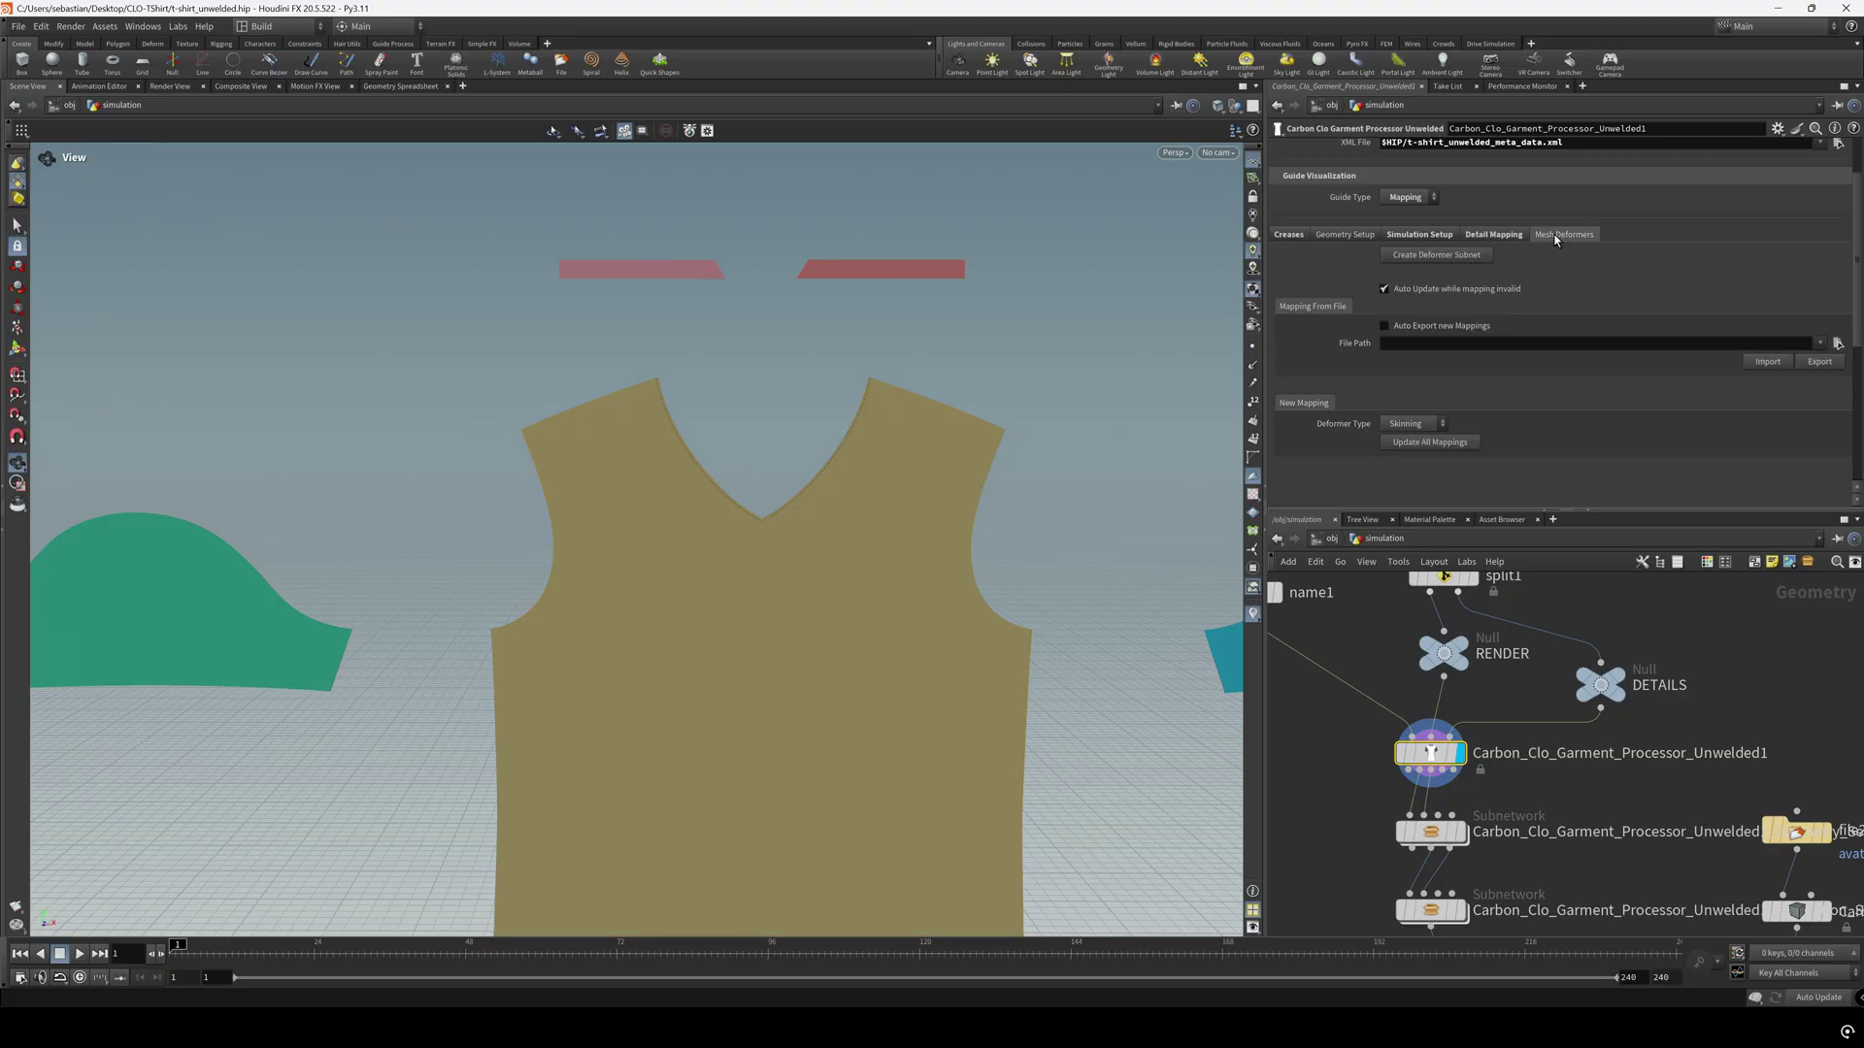
click(1503, 235)
click(1385, 291)
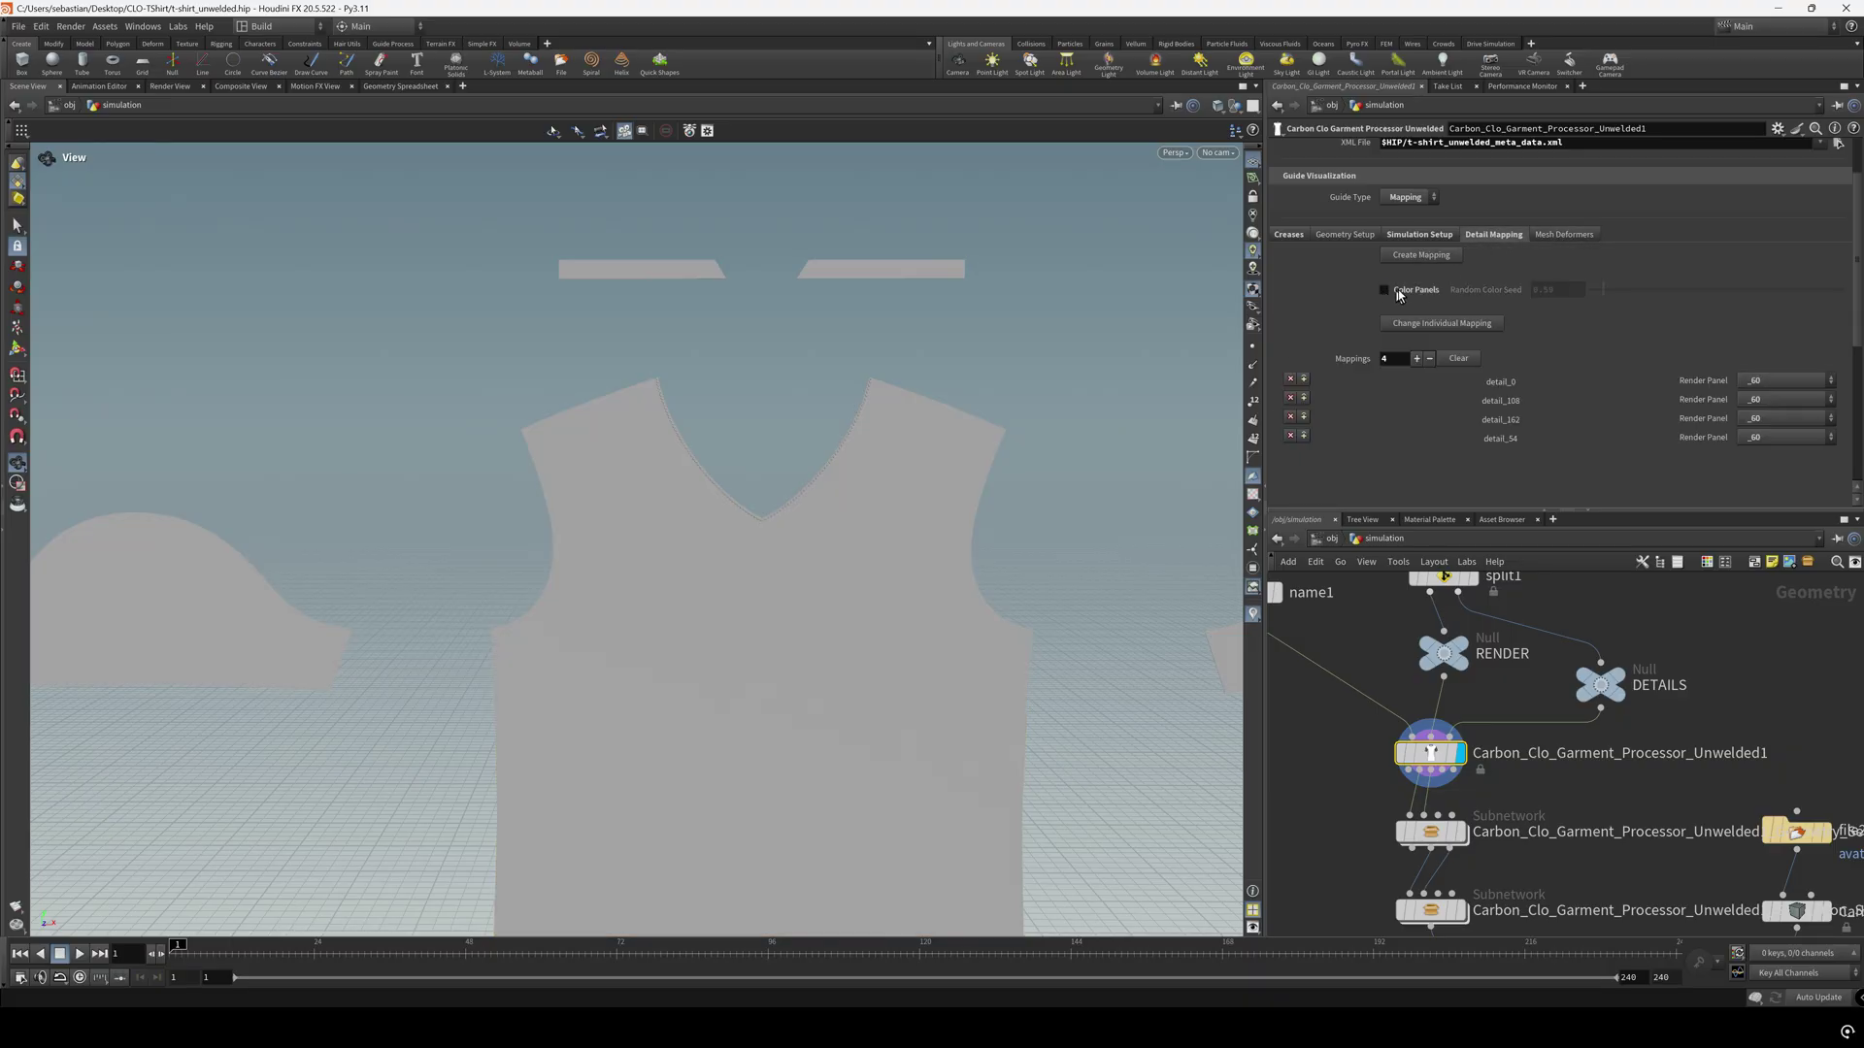
Create the deformer subnet from the garment processor and place its node in free space beside the merge1 branch
click(1555, 235)
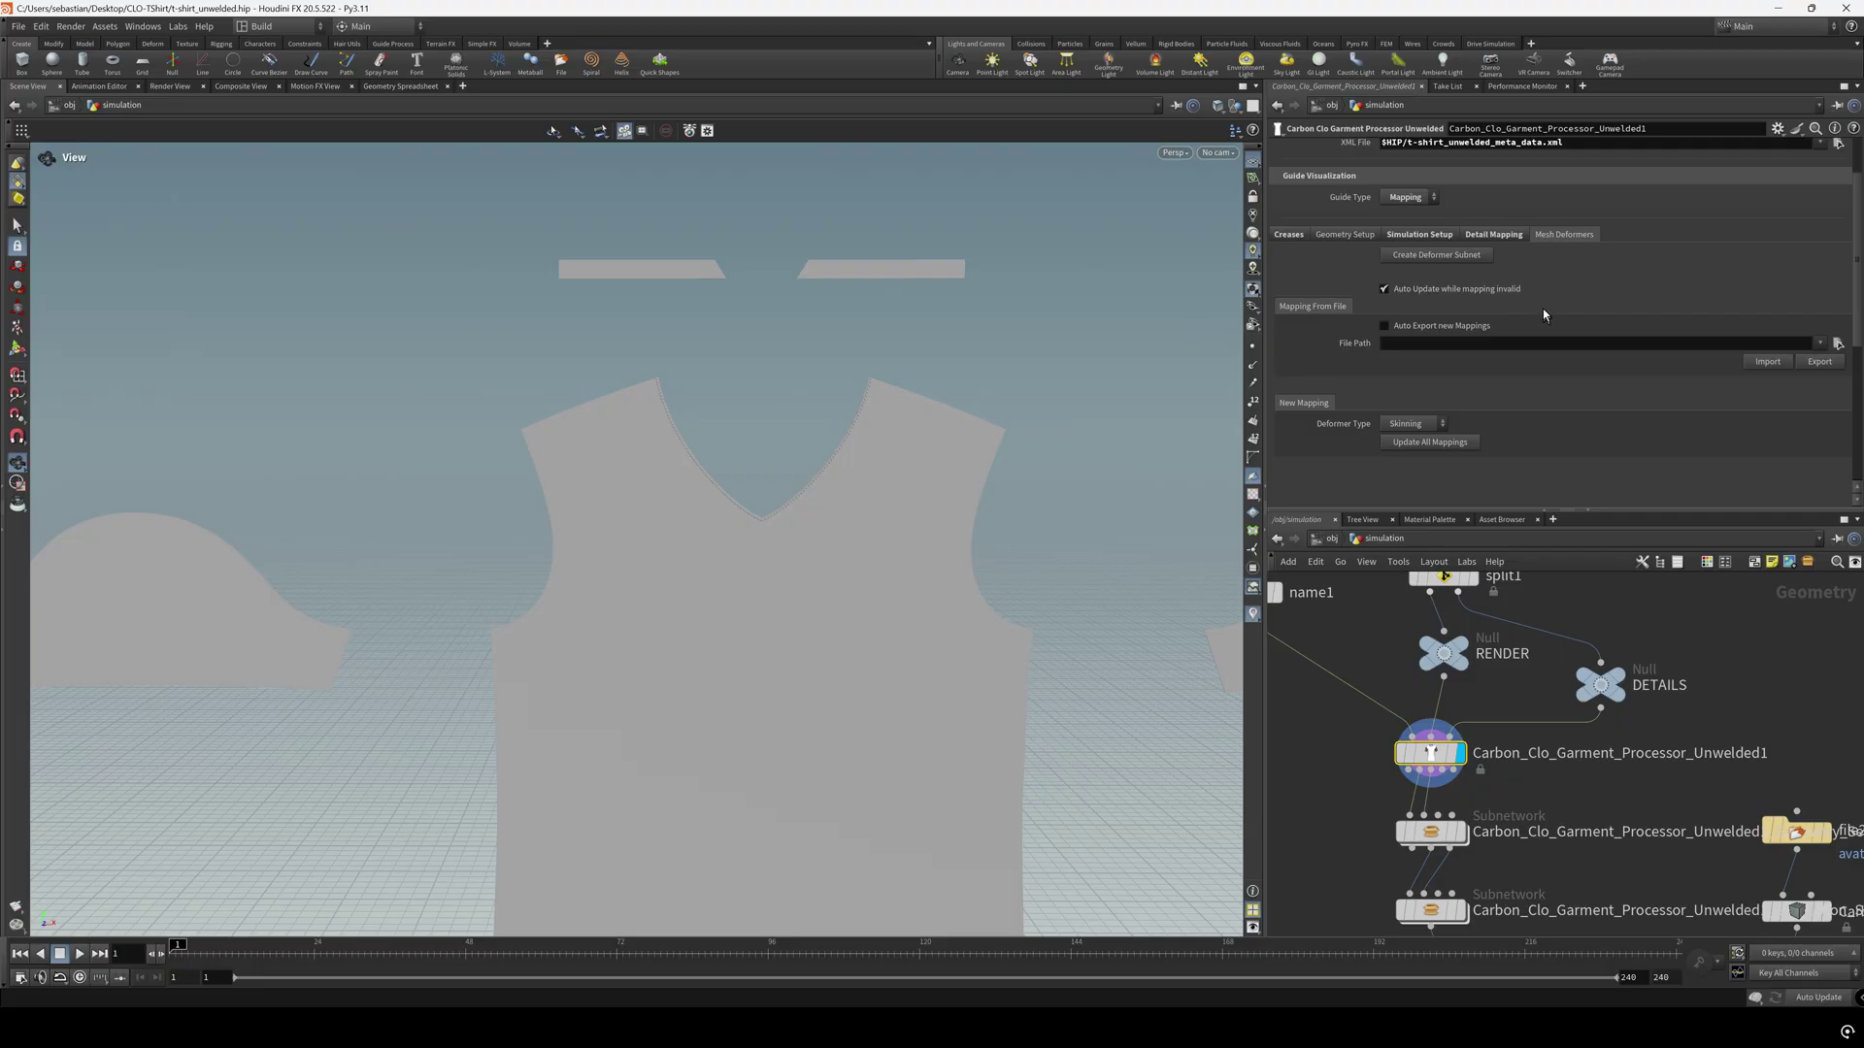
click(1433, 256)
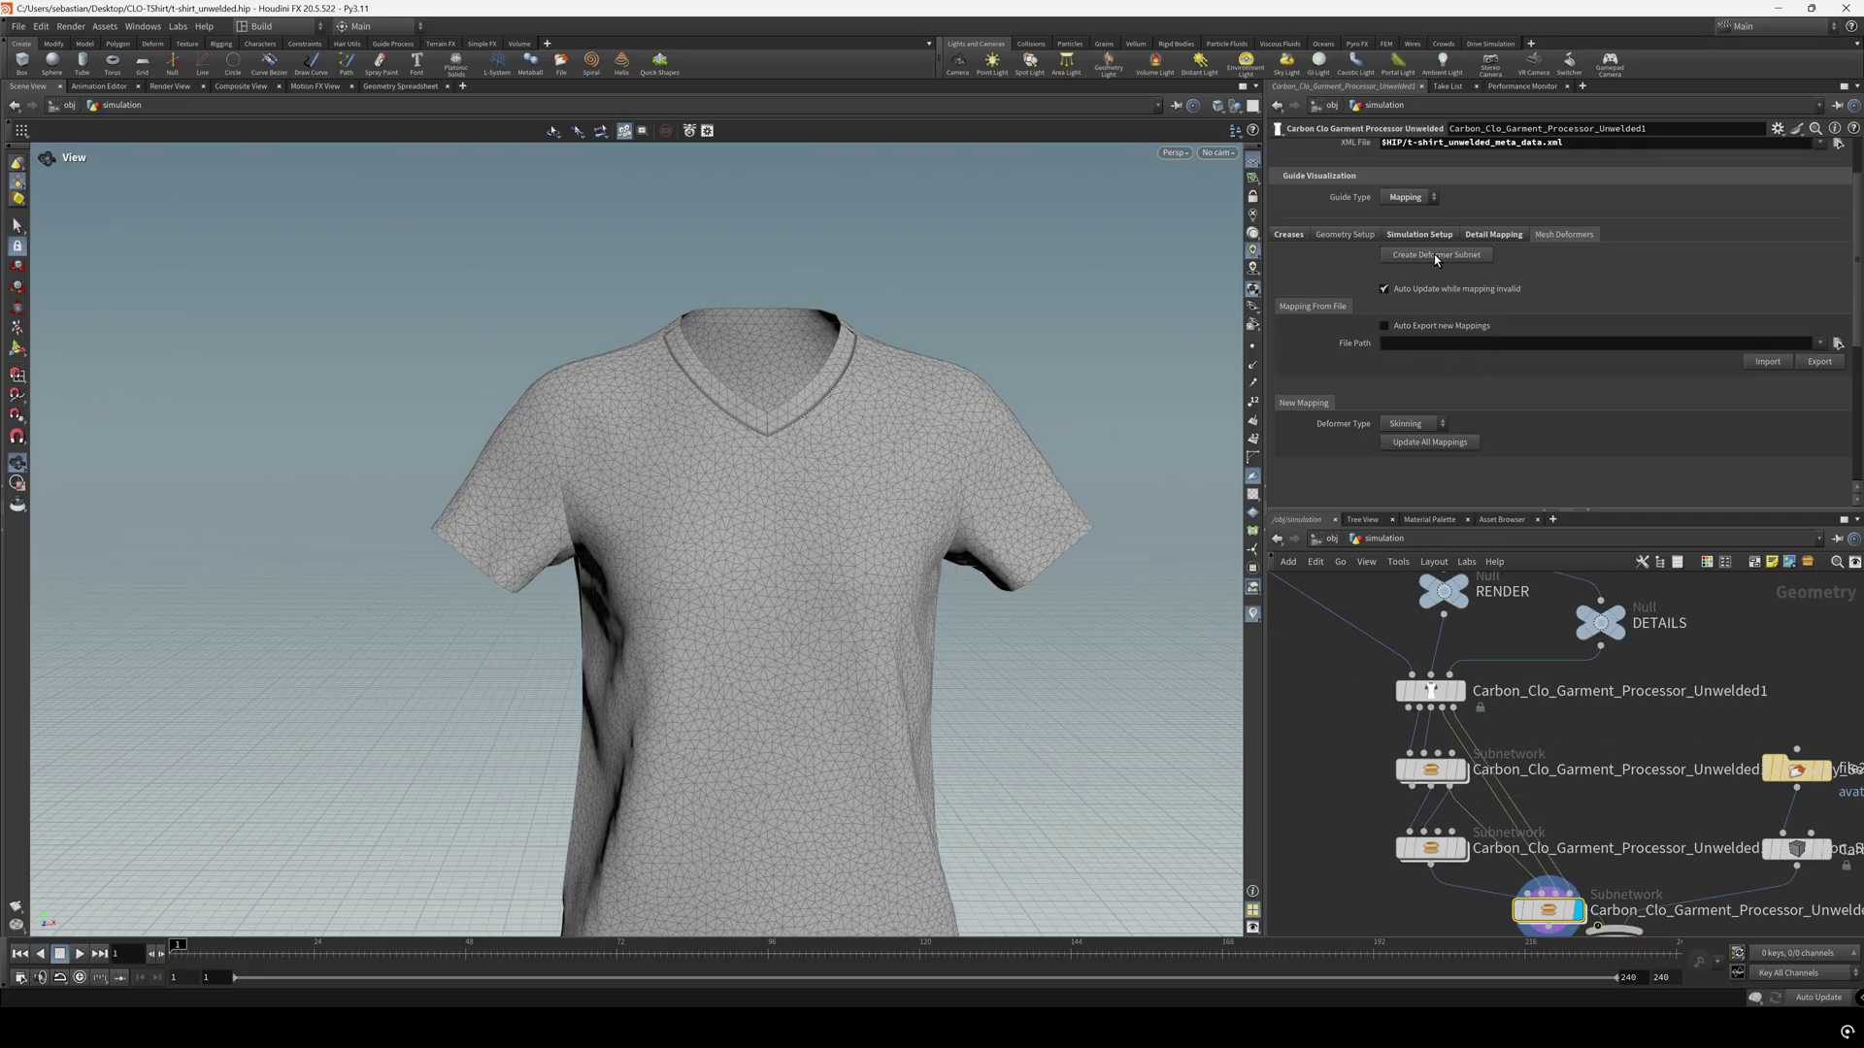
drag(1554, 755, 1272, 823)
middle_drag(1432, 852, 1592, 852)
drag(1427, 812, 1402, 801)
middle_drag(1440, 824, 1333, 906)
scroll(1569, 693, down, 2)
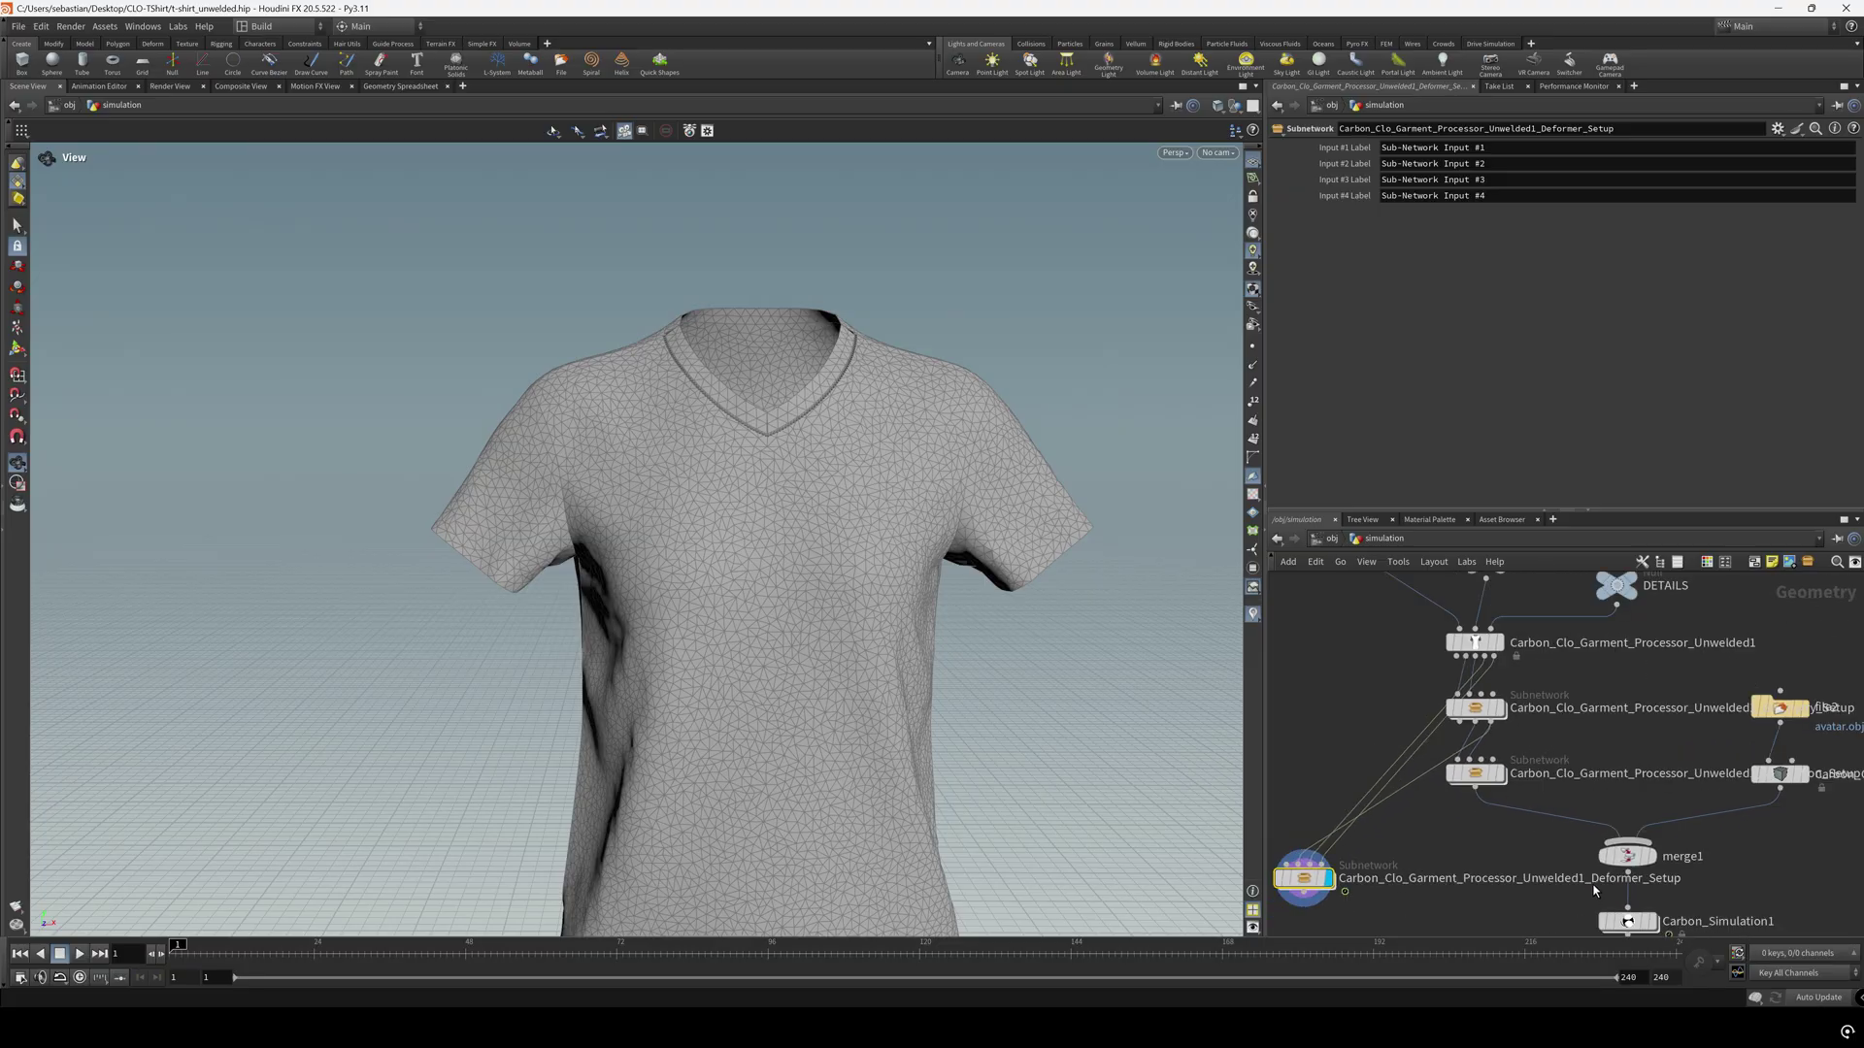
Examine the Deformer_Main and Deformer_Details nodes inside Pattern2D_3805002_Deformer_Setup of the new deformer subnet, and return to the simulation network
middle_drag(1461, 871, 1488, 839)
click(1501, 674)
middle_drag(1673, 714, 1612, 708)
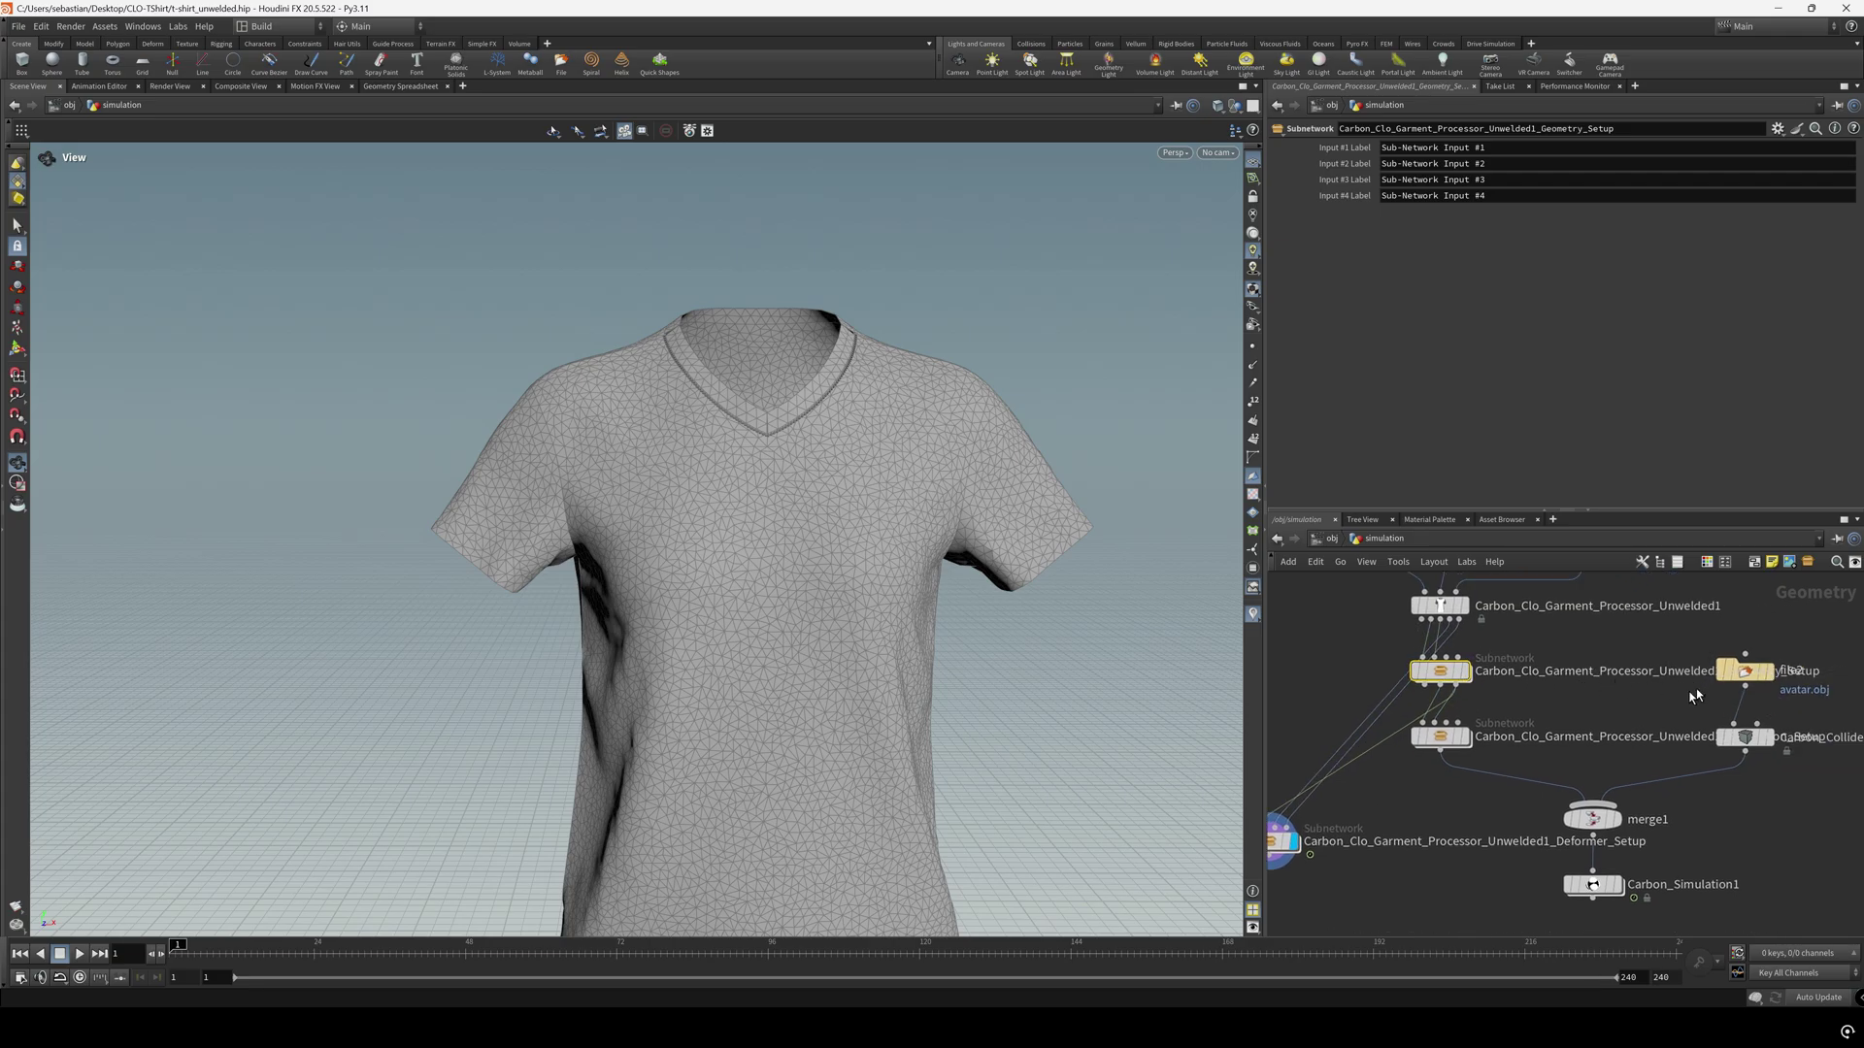
middle_drag(1405, 837, 1539, 796)
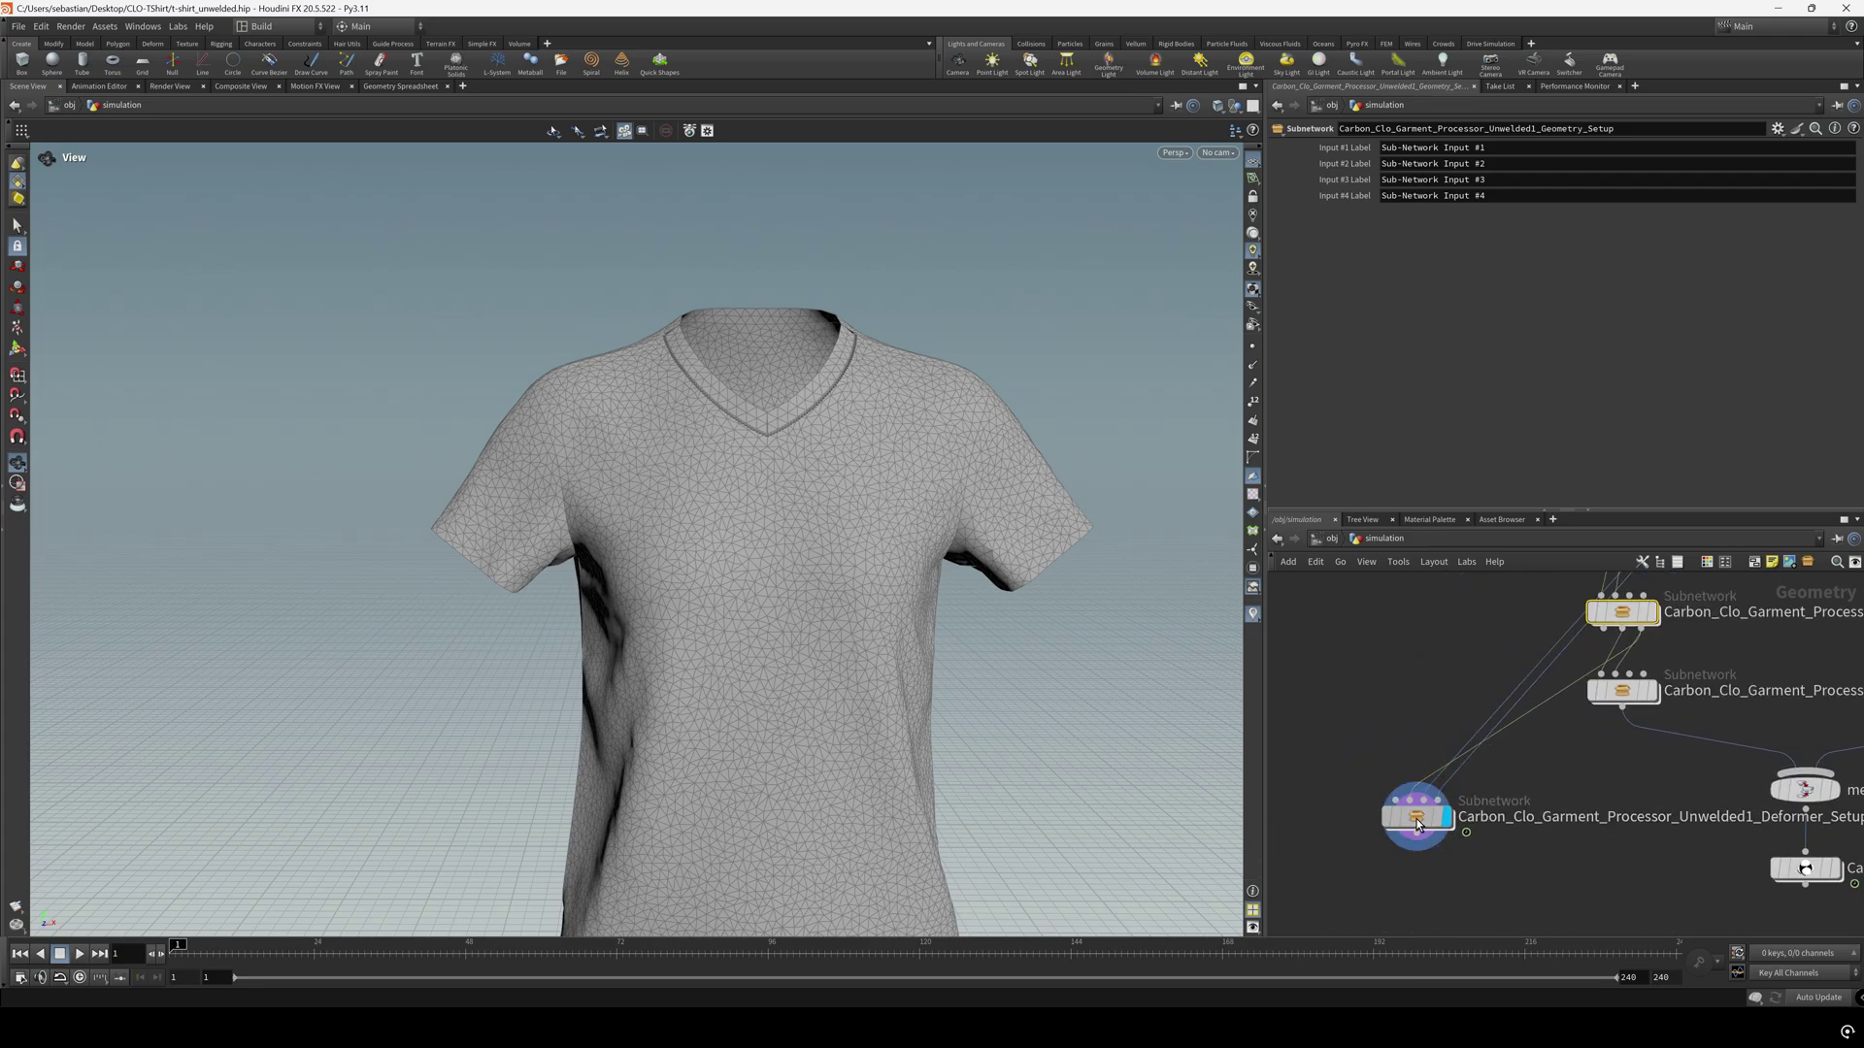
double_click(1417, 806)
scroll(1349, 693, up, 5)
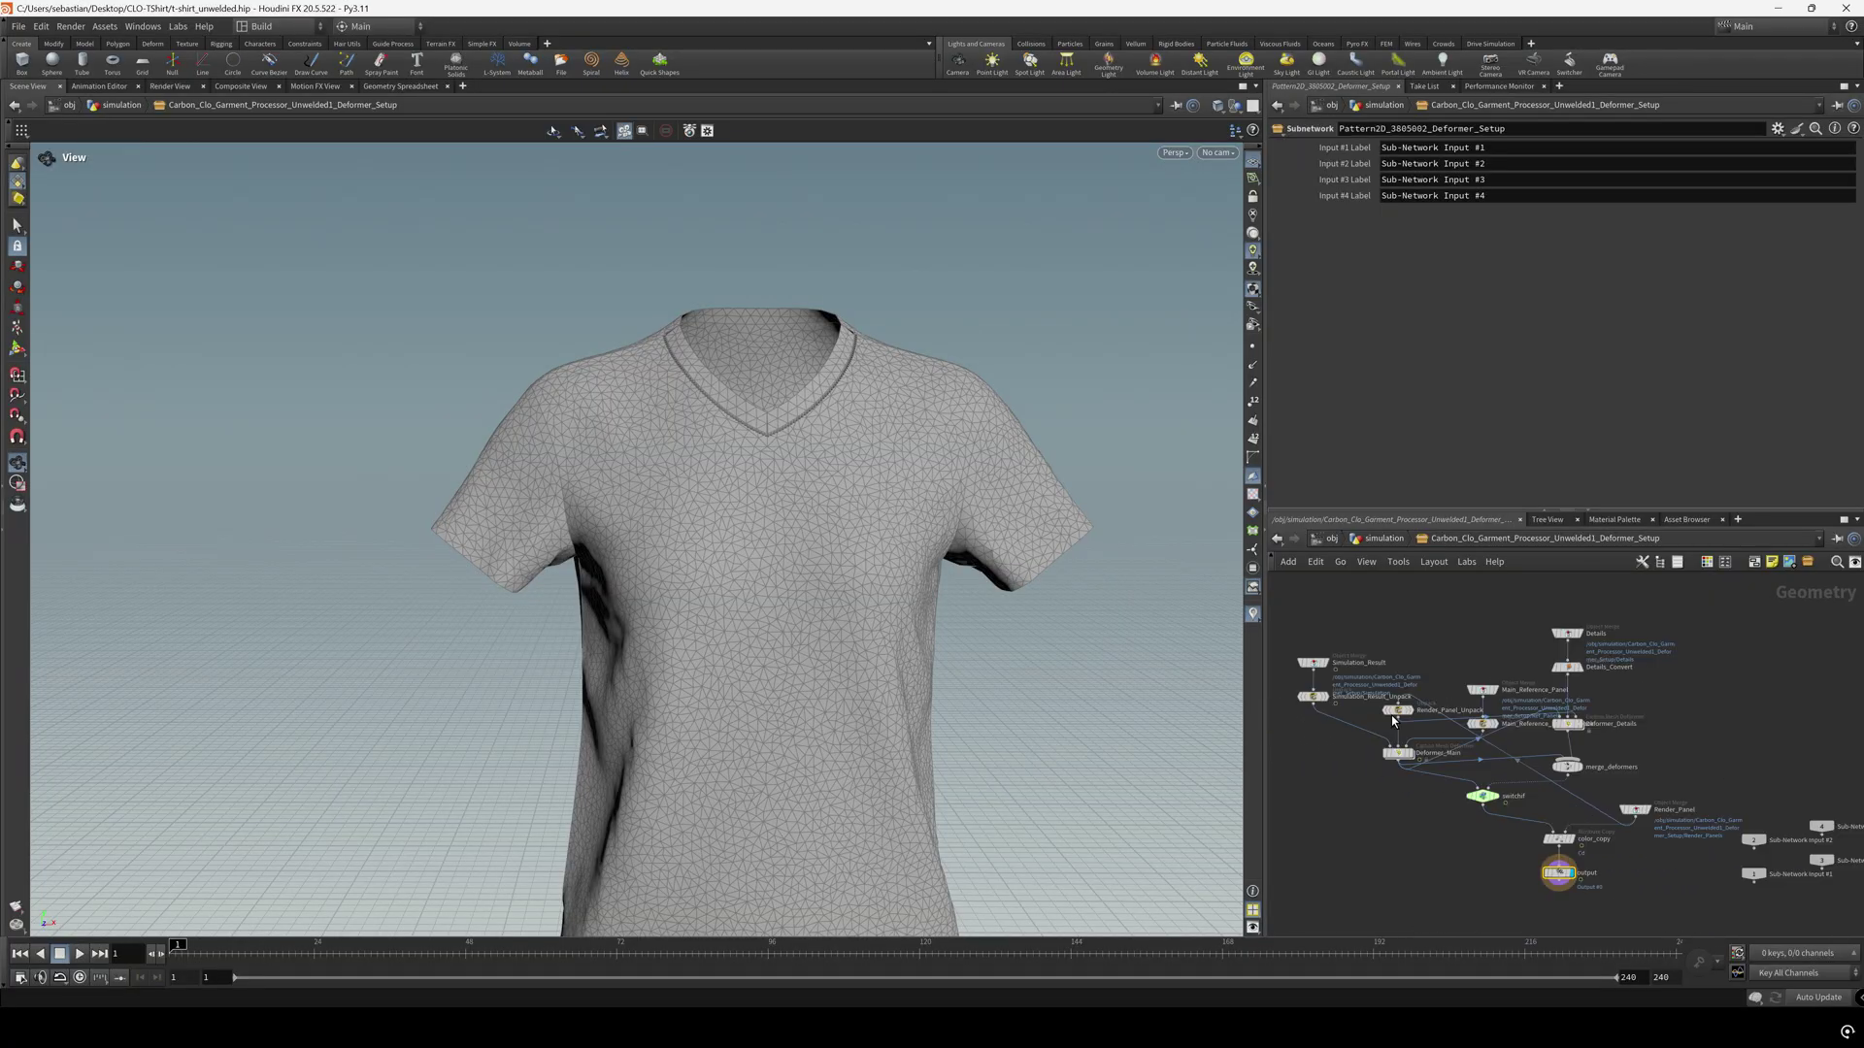
double_click(1386, 715)
click(1419, 738)
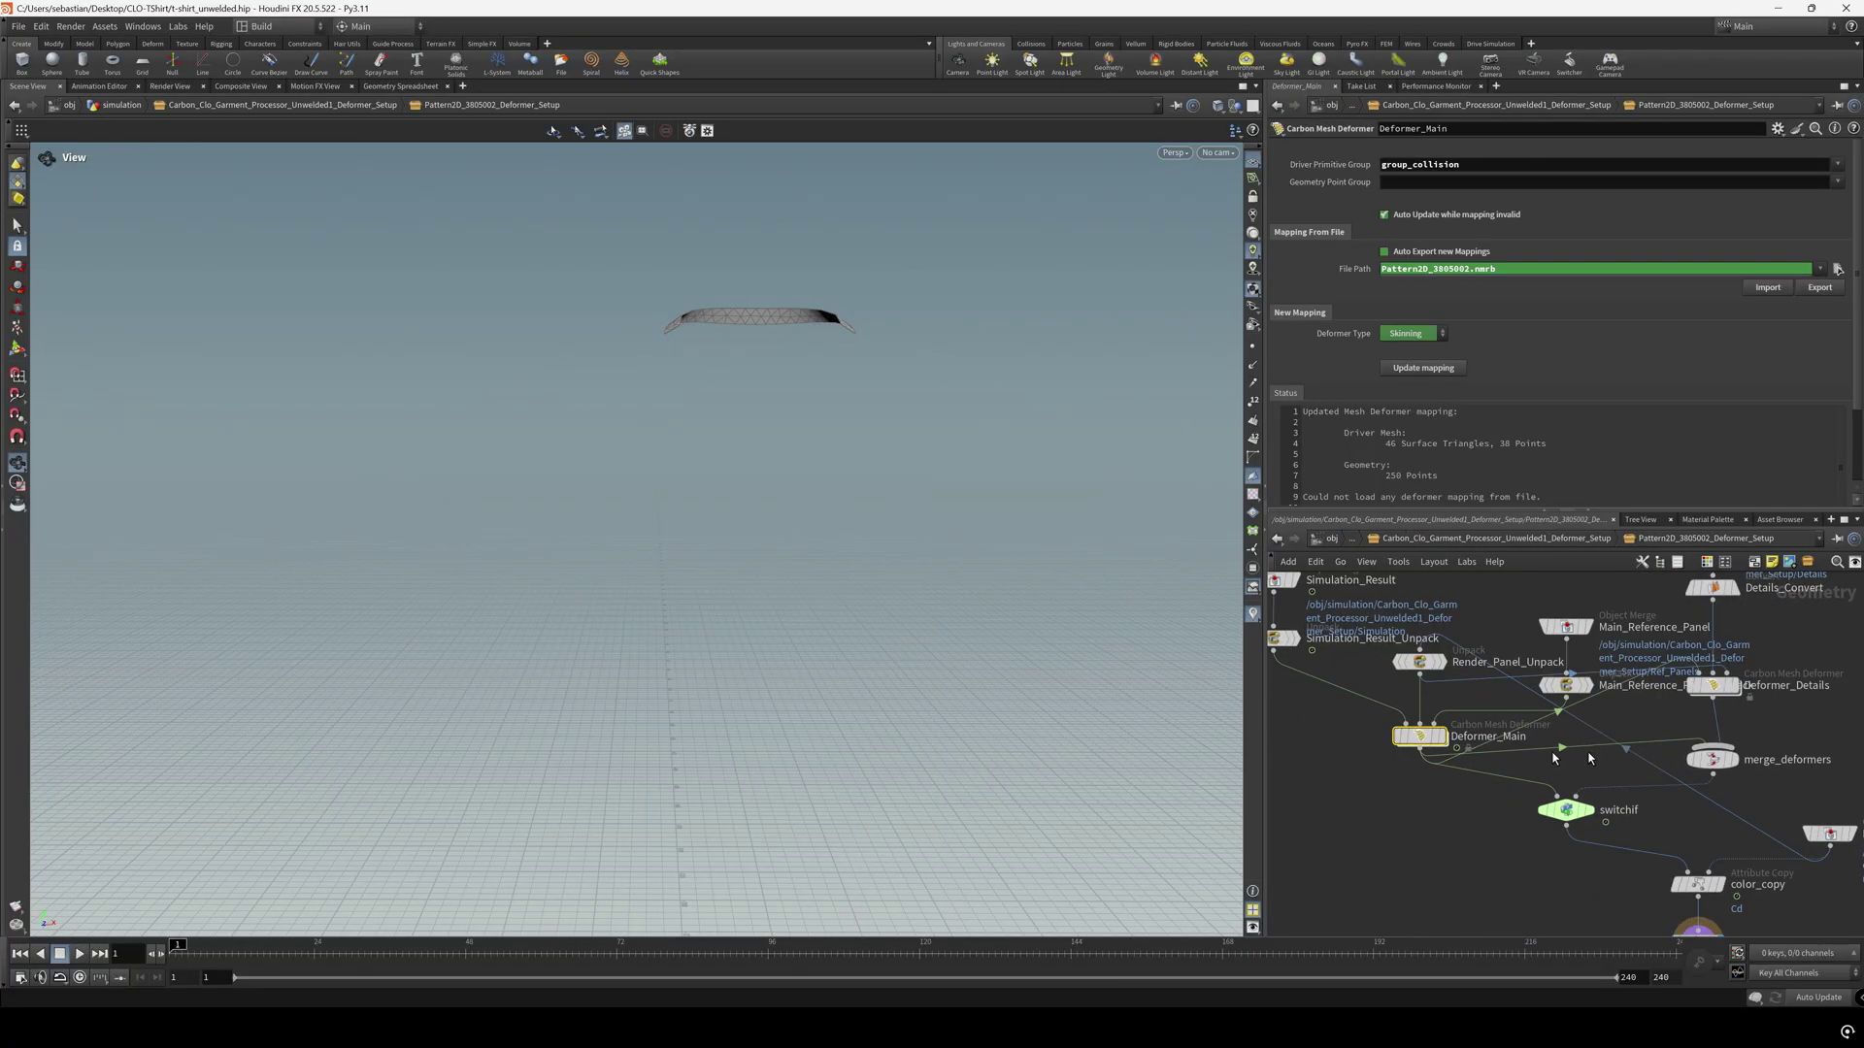
click(1712, 686)
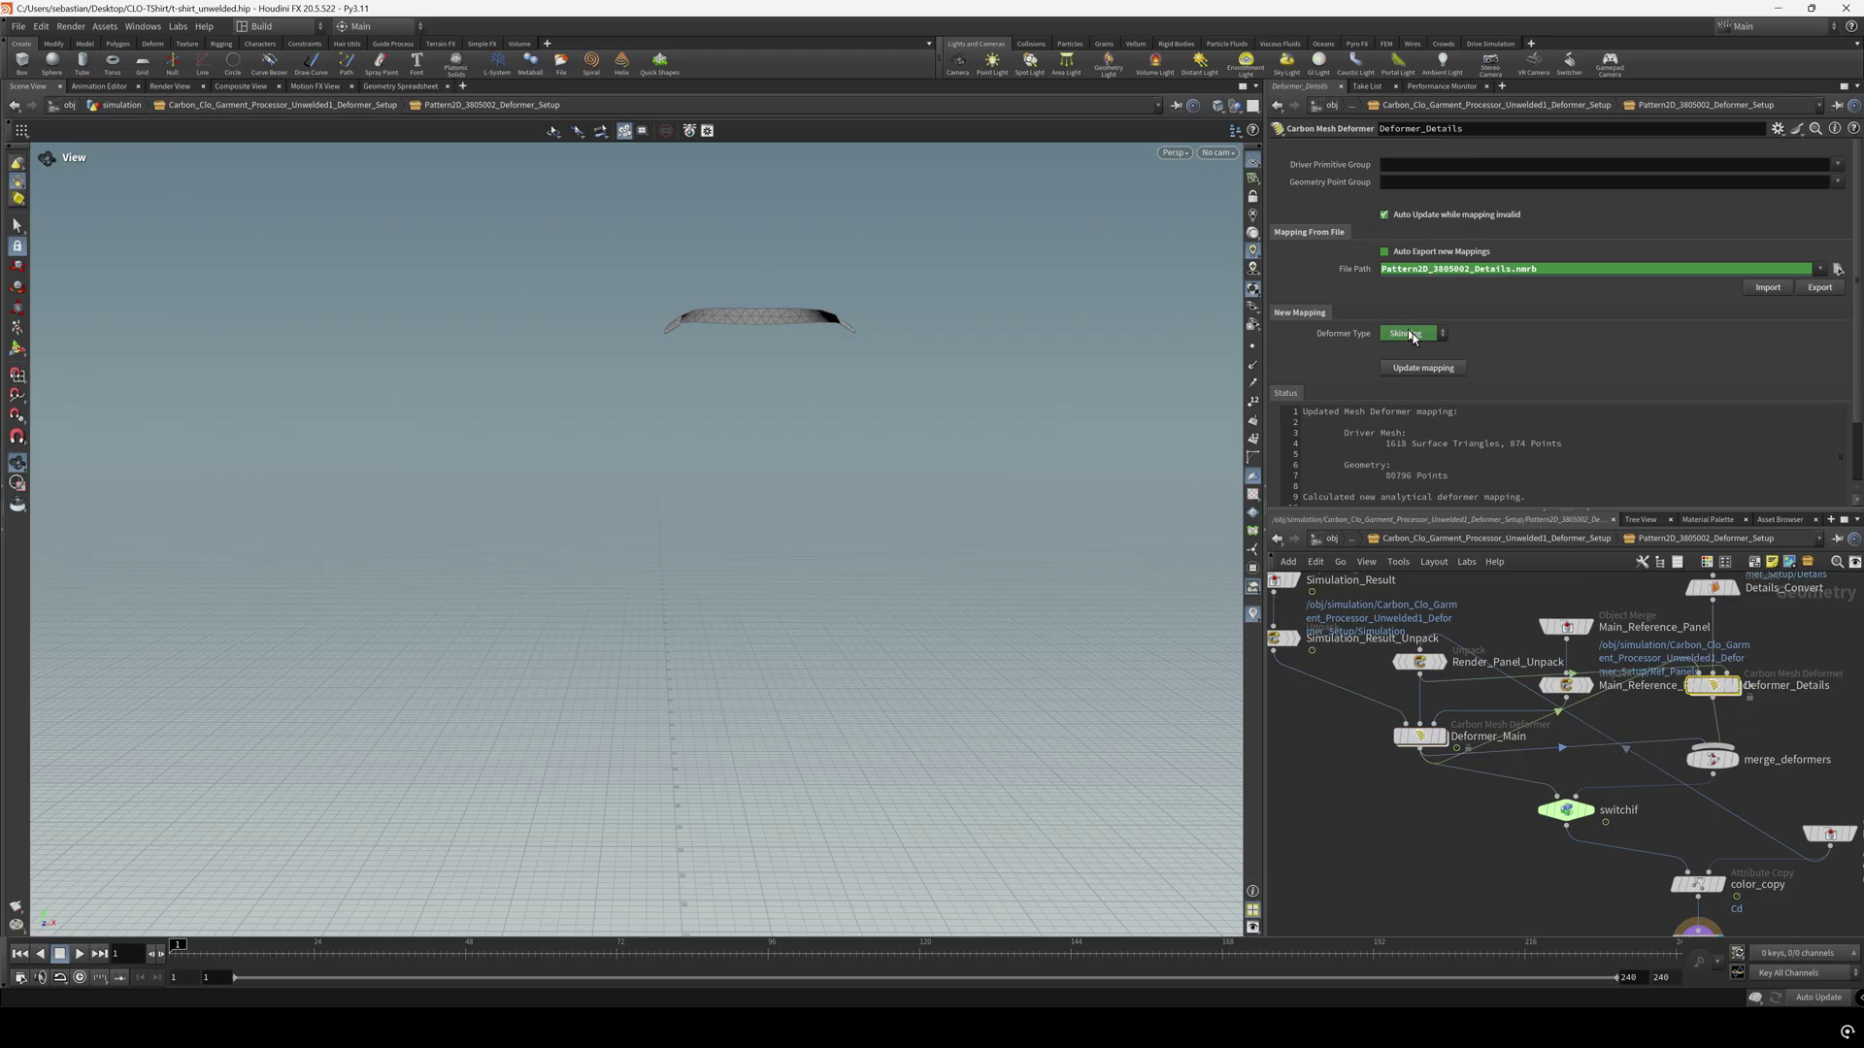
click(1421, 542)
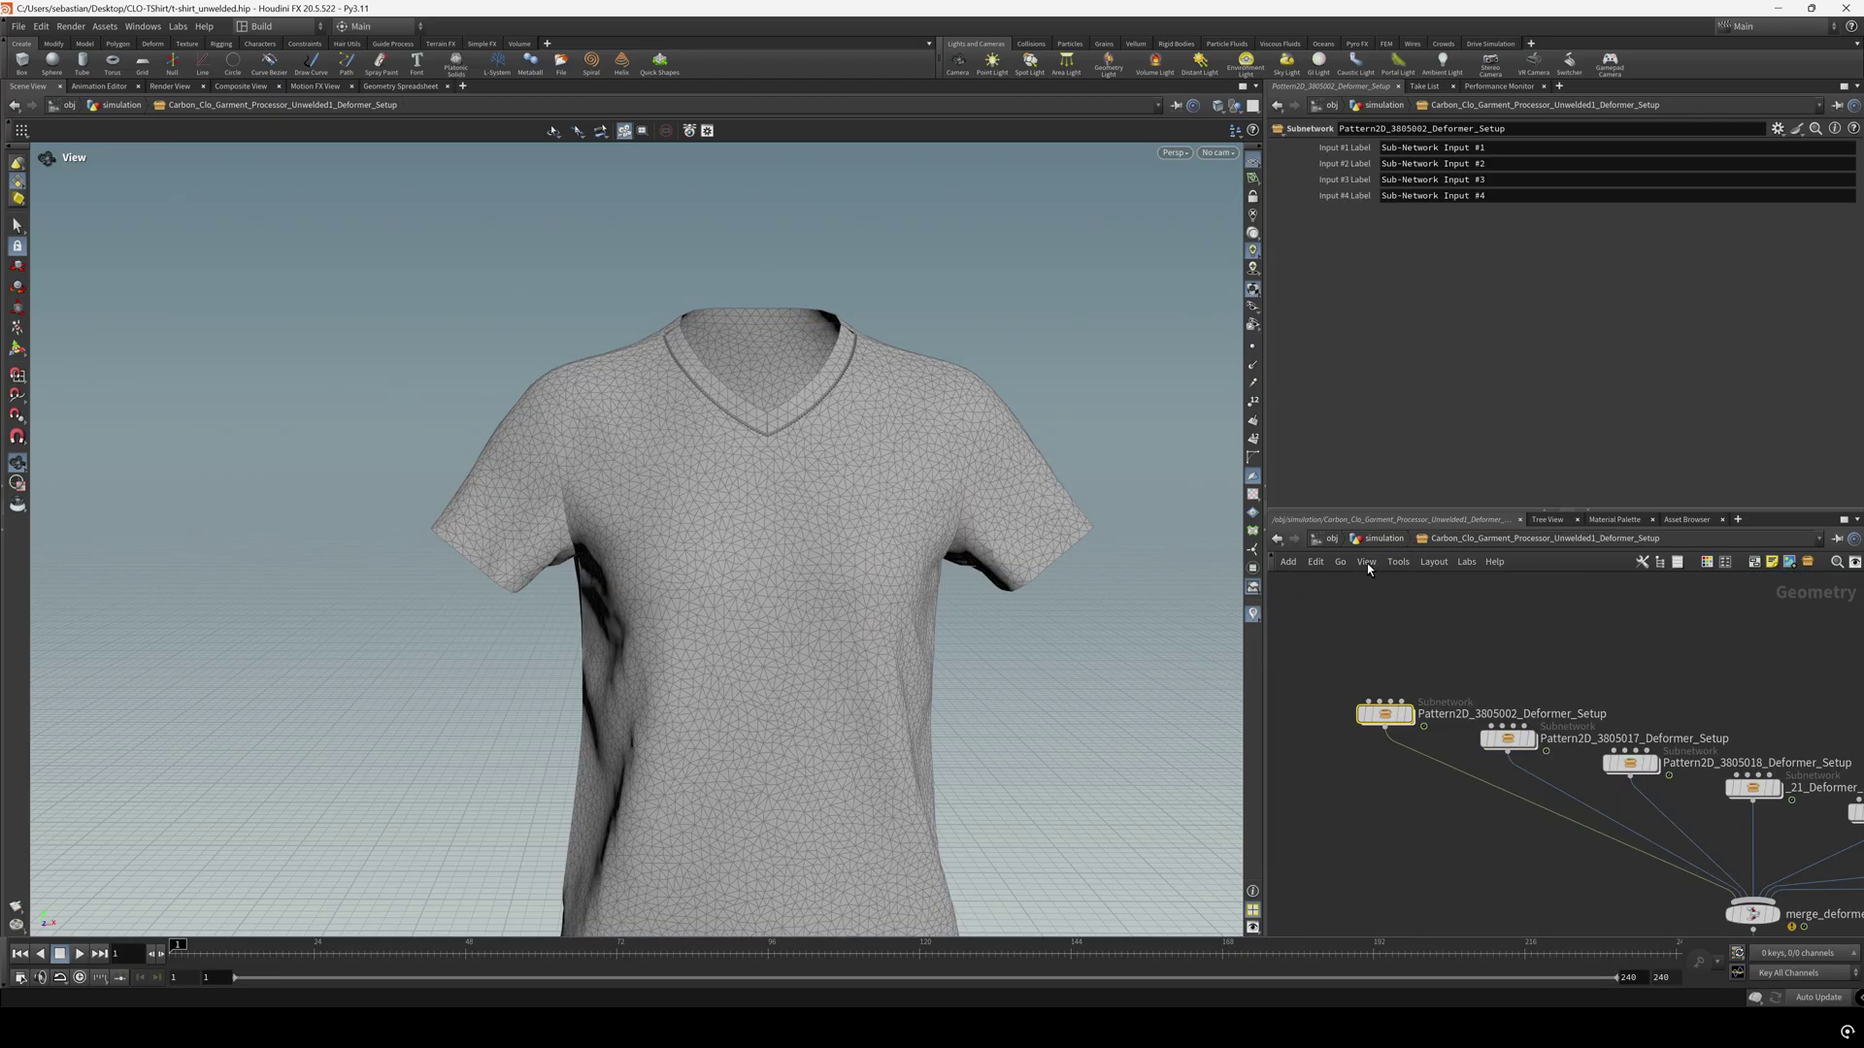
click(1382, 539)
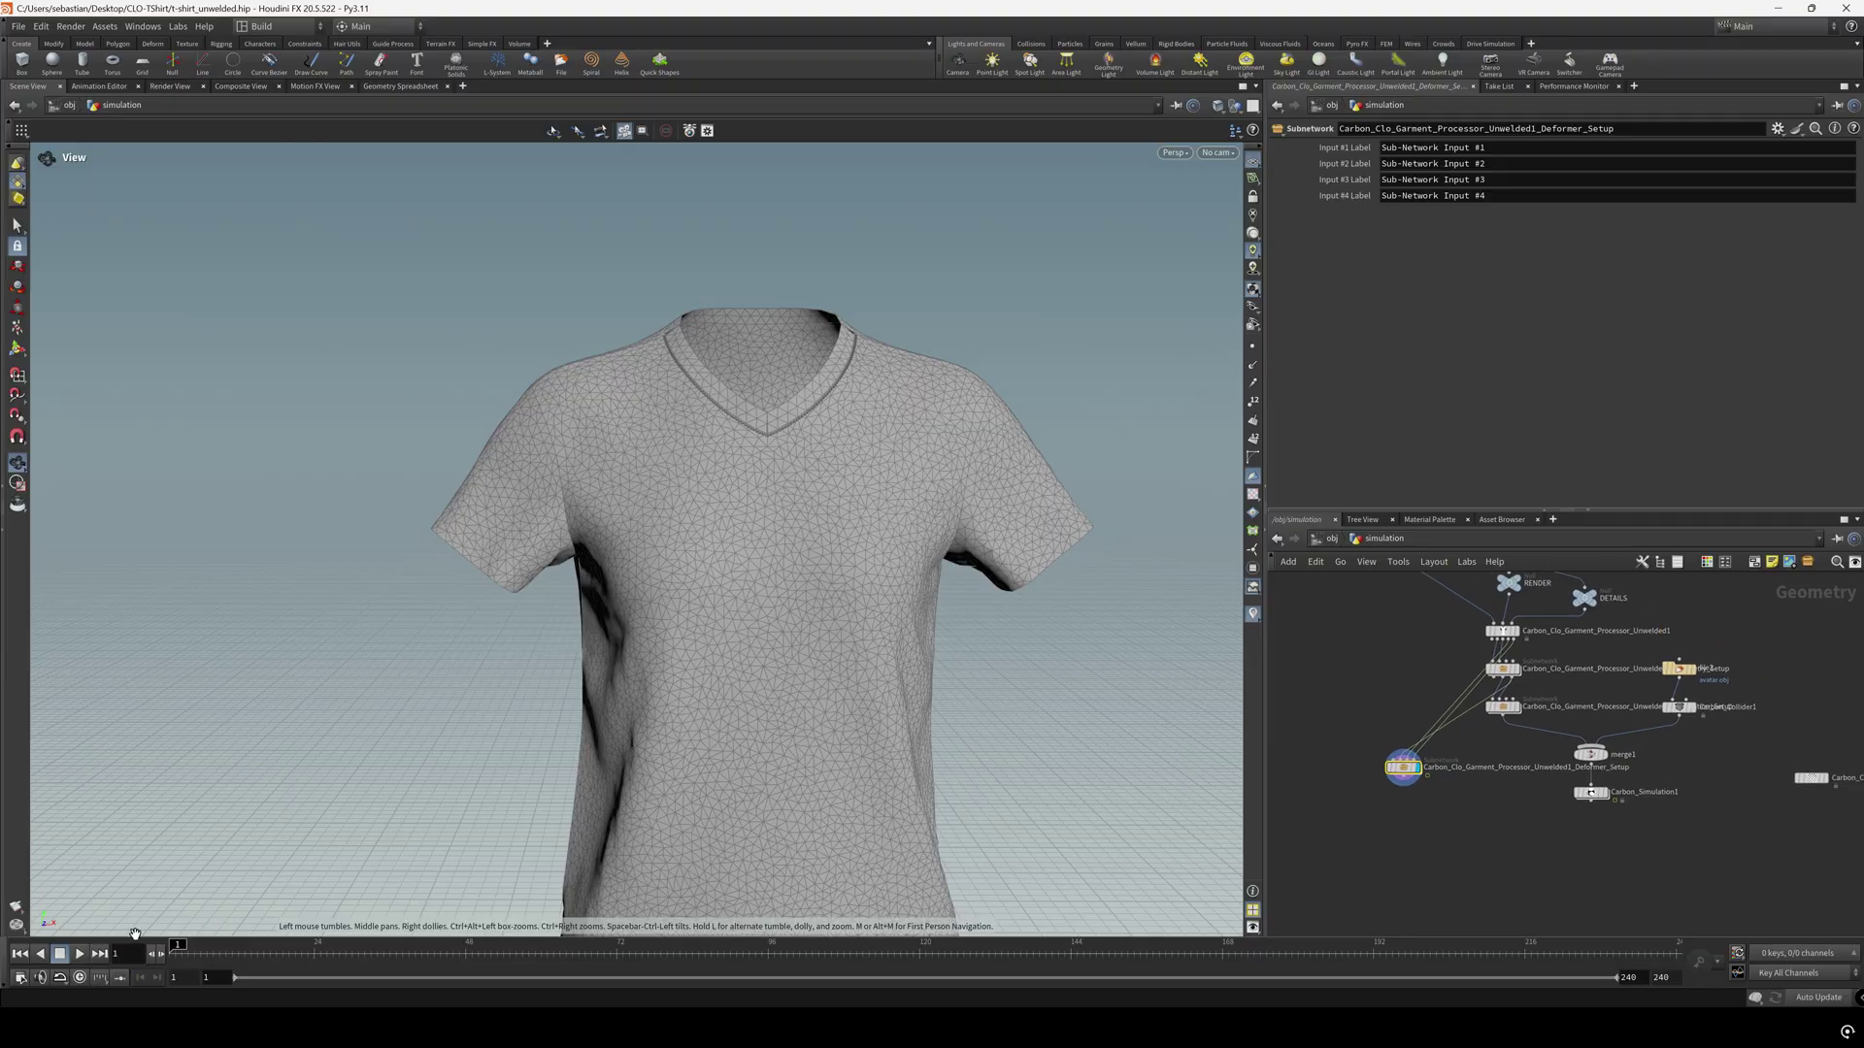
Play the deformed garment simulation briefly and rewind it to frame 1
click(79, 954)
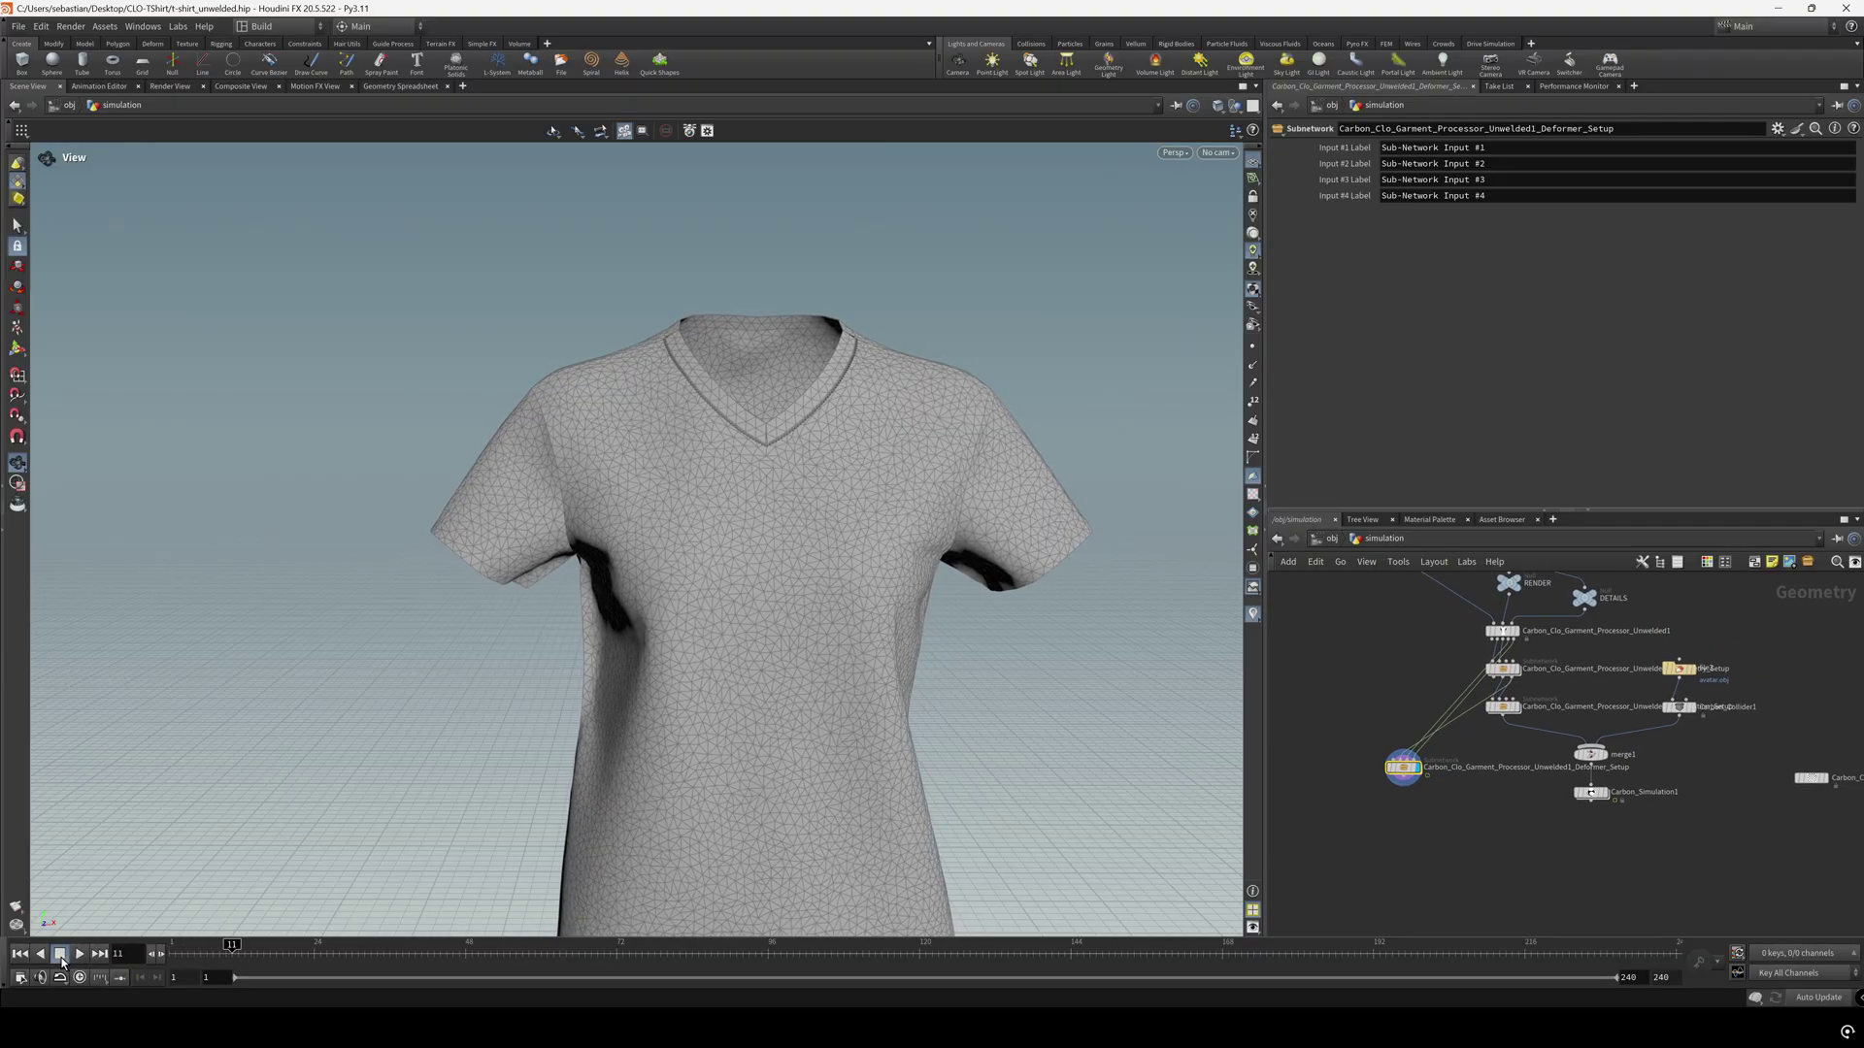
click(20, 954)
key(h)
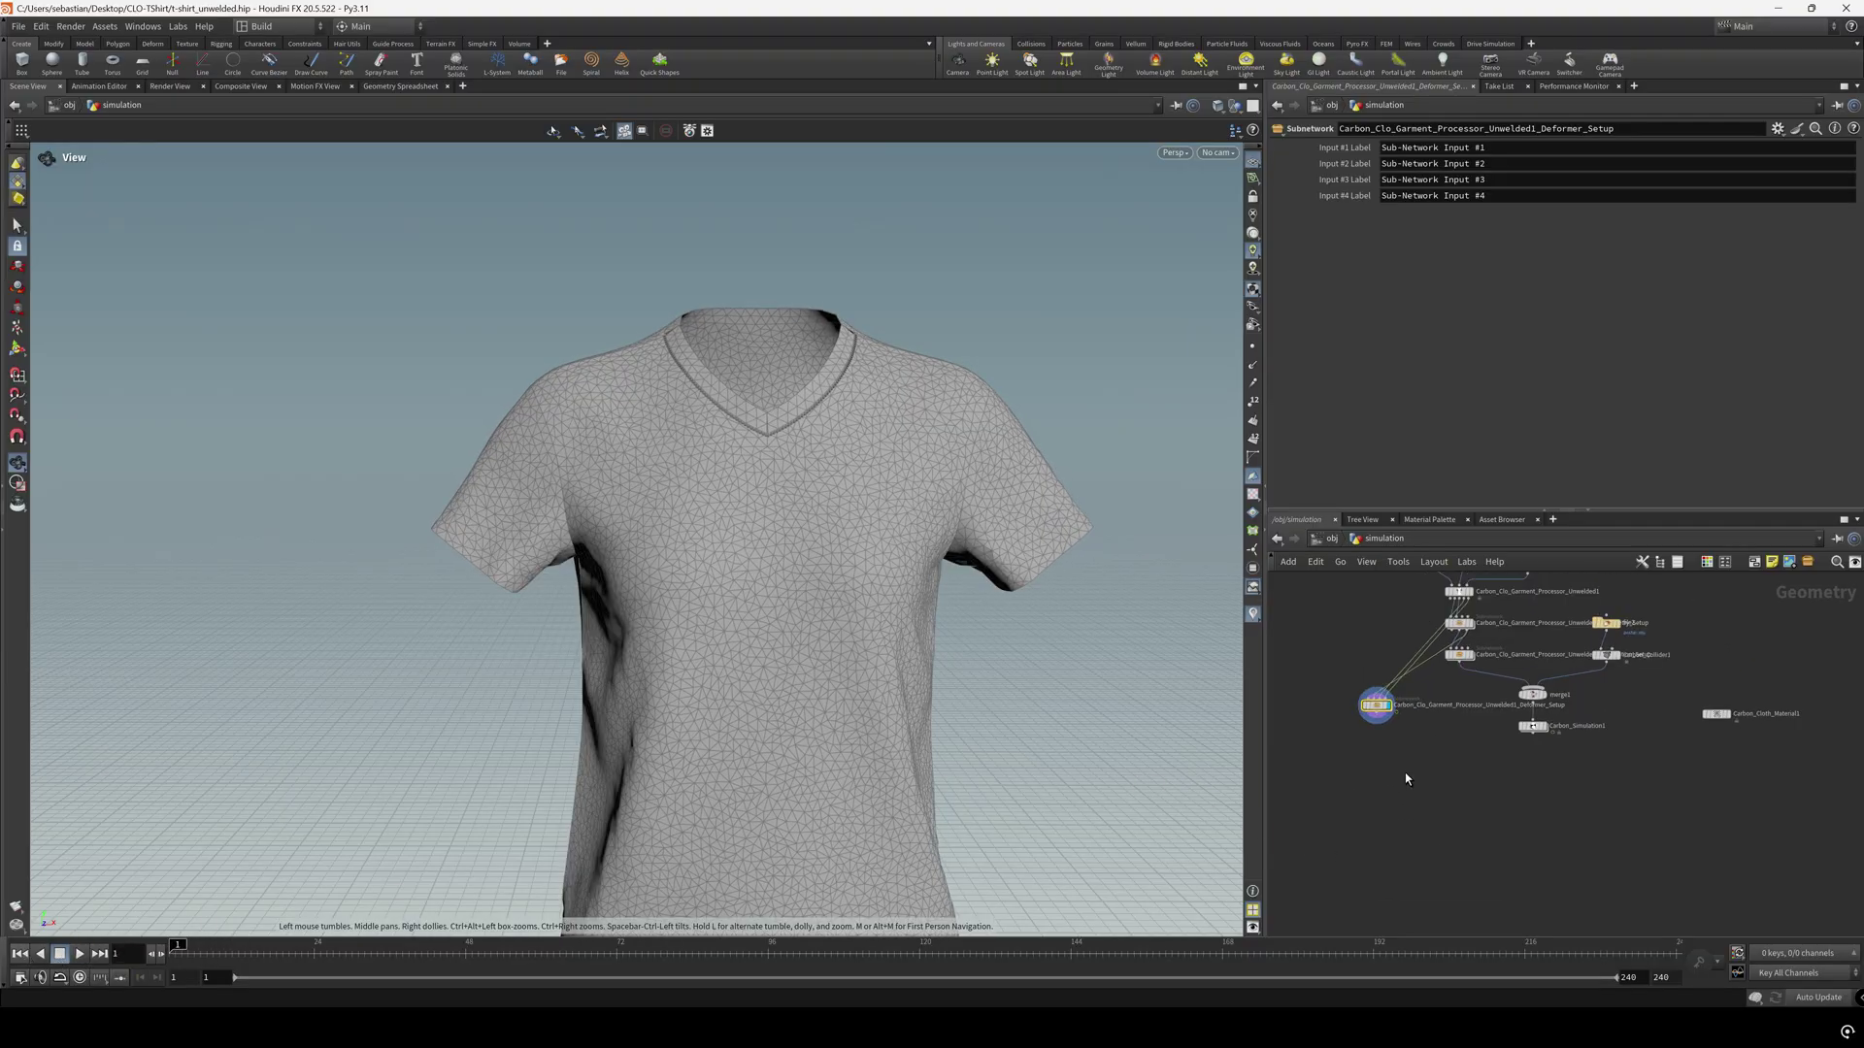
Add a Merge node combining the output of Carbon_Clo_Garment_Processor_Unwelded1_Deformer_Setup with the avatar from file2
click(1379, 721)
click(1406, 783)
text(merge)
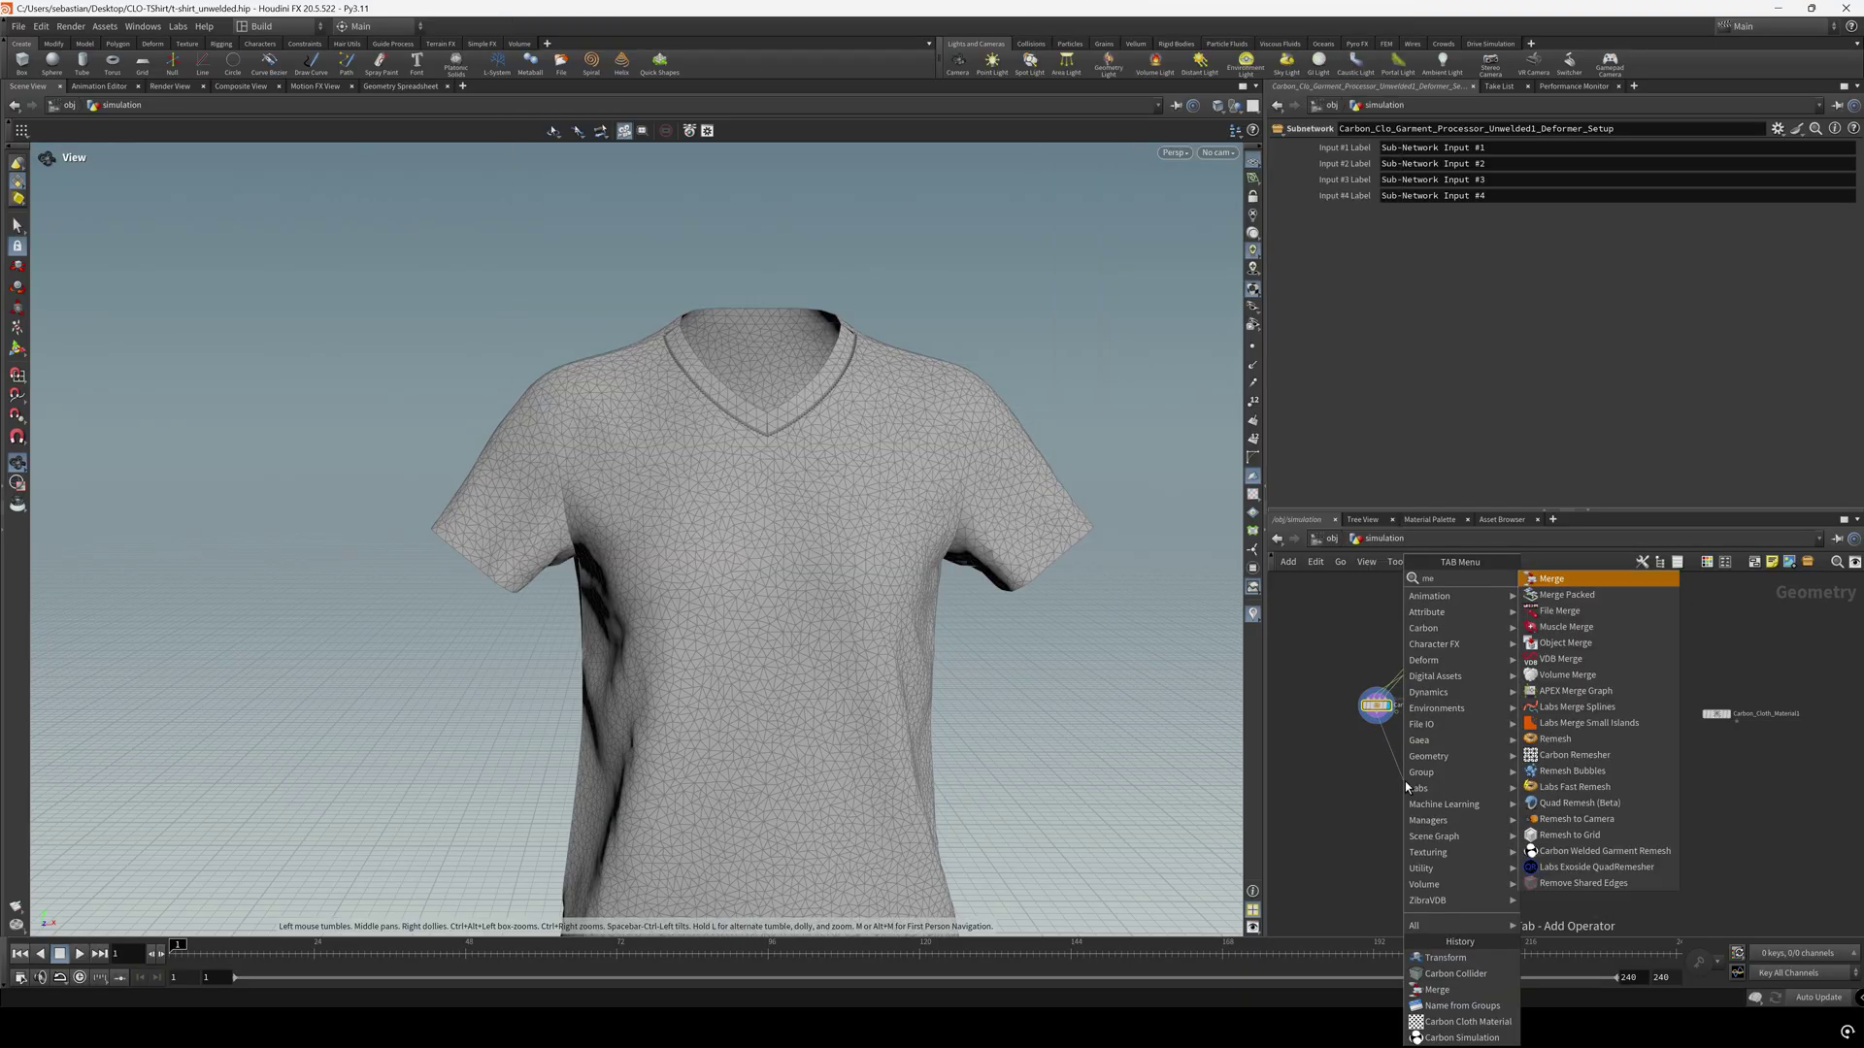
key(Return)
click(1403, 773)
click(1614, 633)
scroll(1467, 759, up, 3)
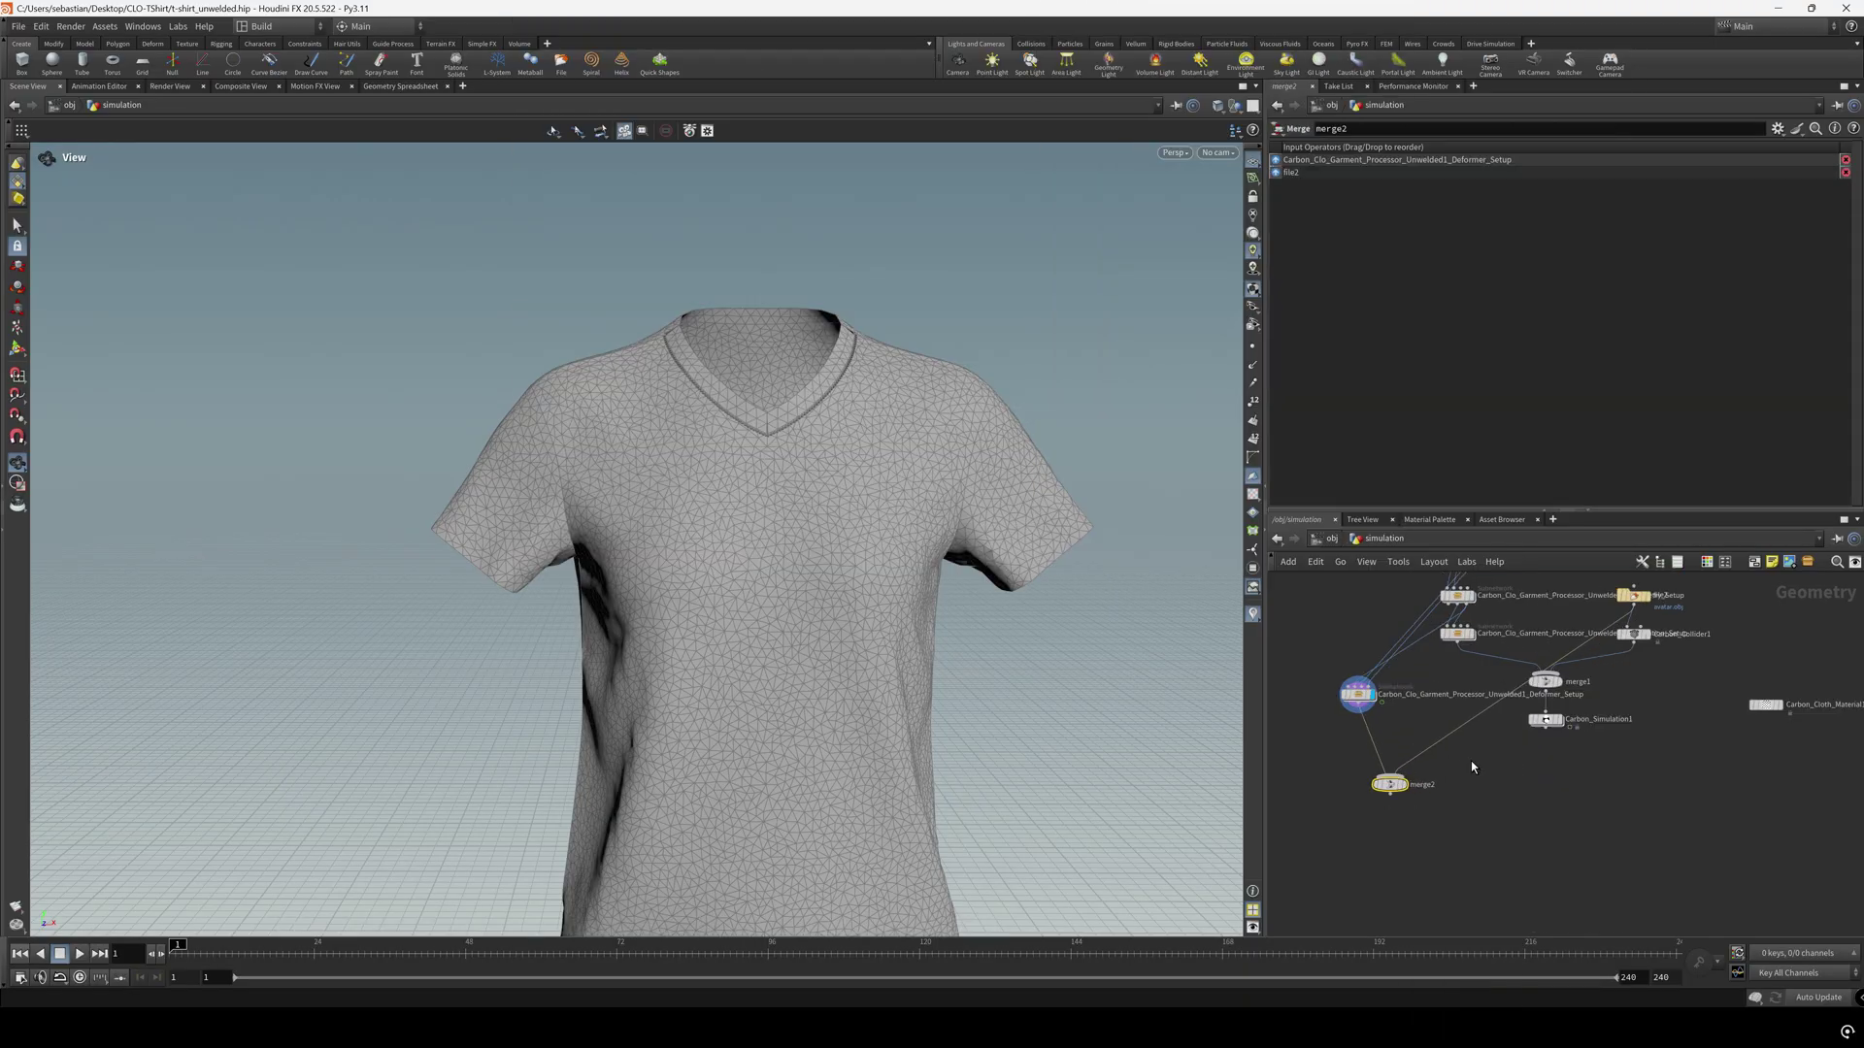
Display the output of merge2 and inspect the geometry info of Carbon_Clo_Garment_Processor_Unwelded1_Deformer_Setup
click(1371, 796)
drag(1371, 796, 1382, 791)
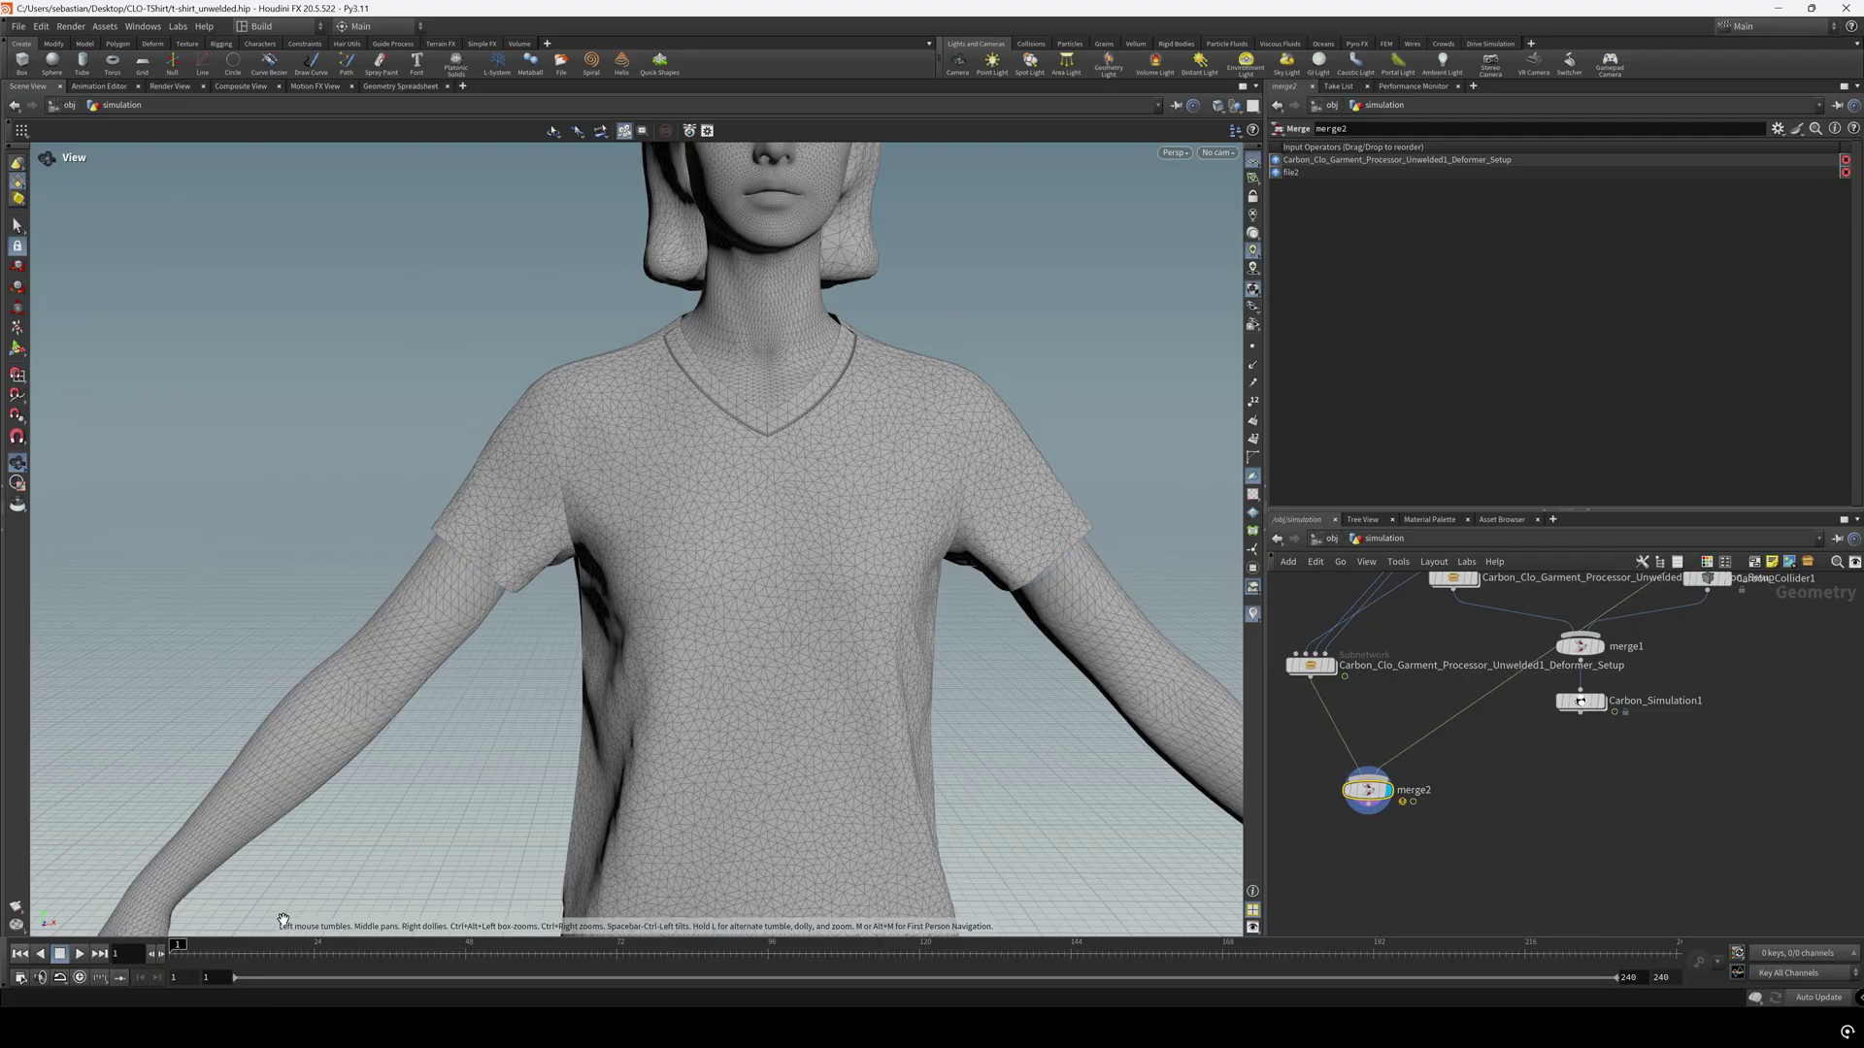
mouse_move(189, 956)
mouse_down()
mouse_move(219, 961)
mouse_move(175, 961)
mouse_up()
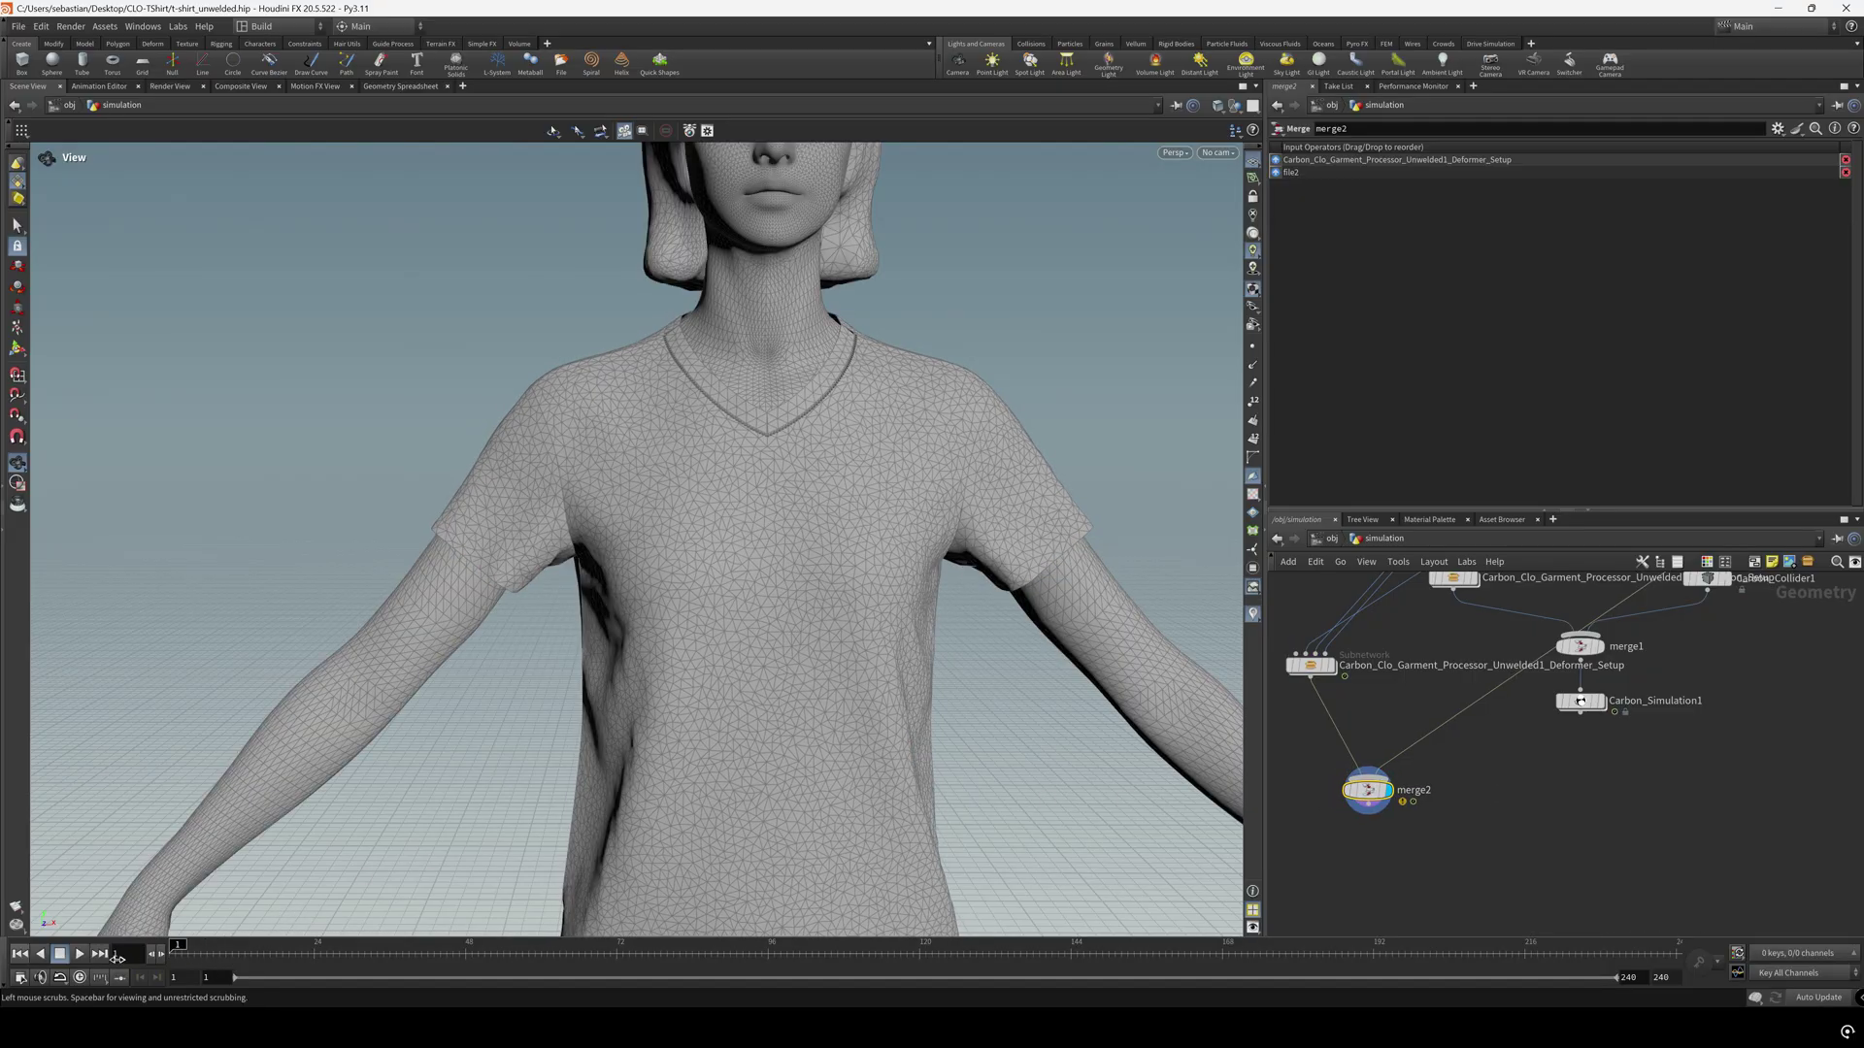
middle_click(1318, 669)
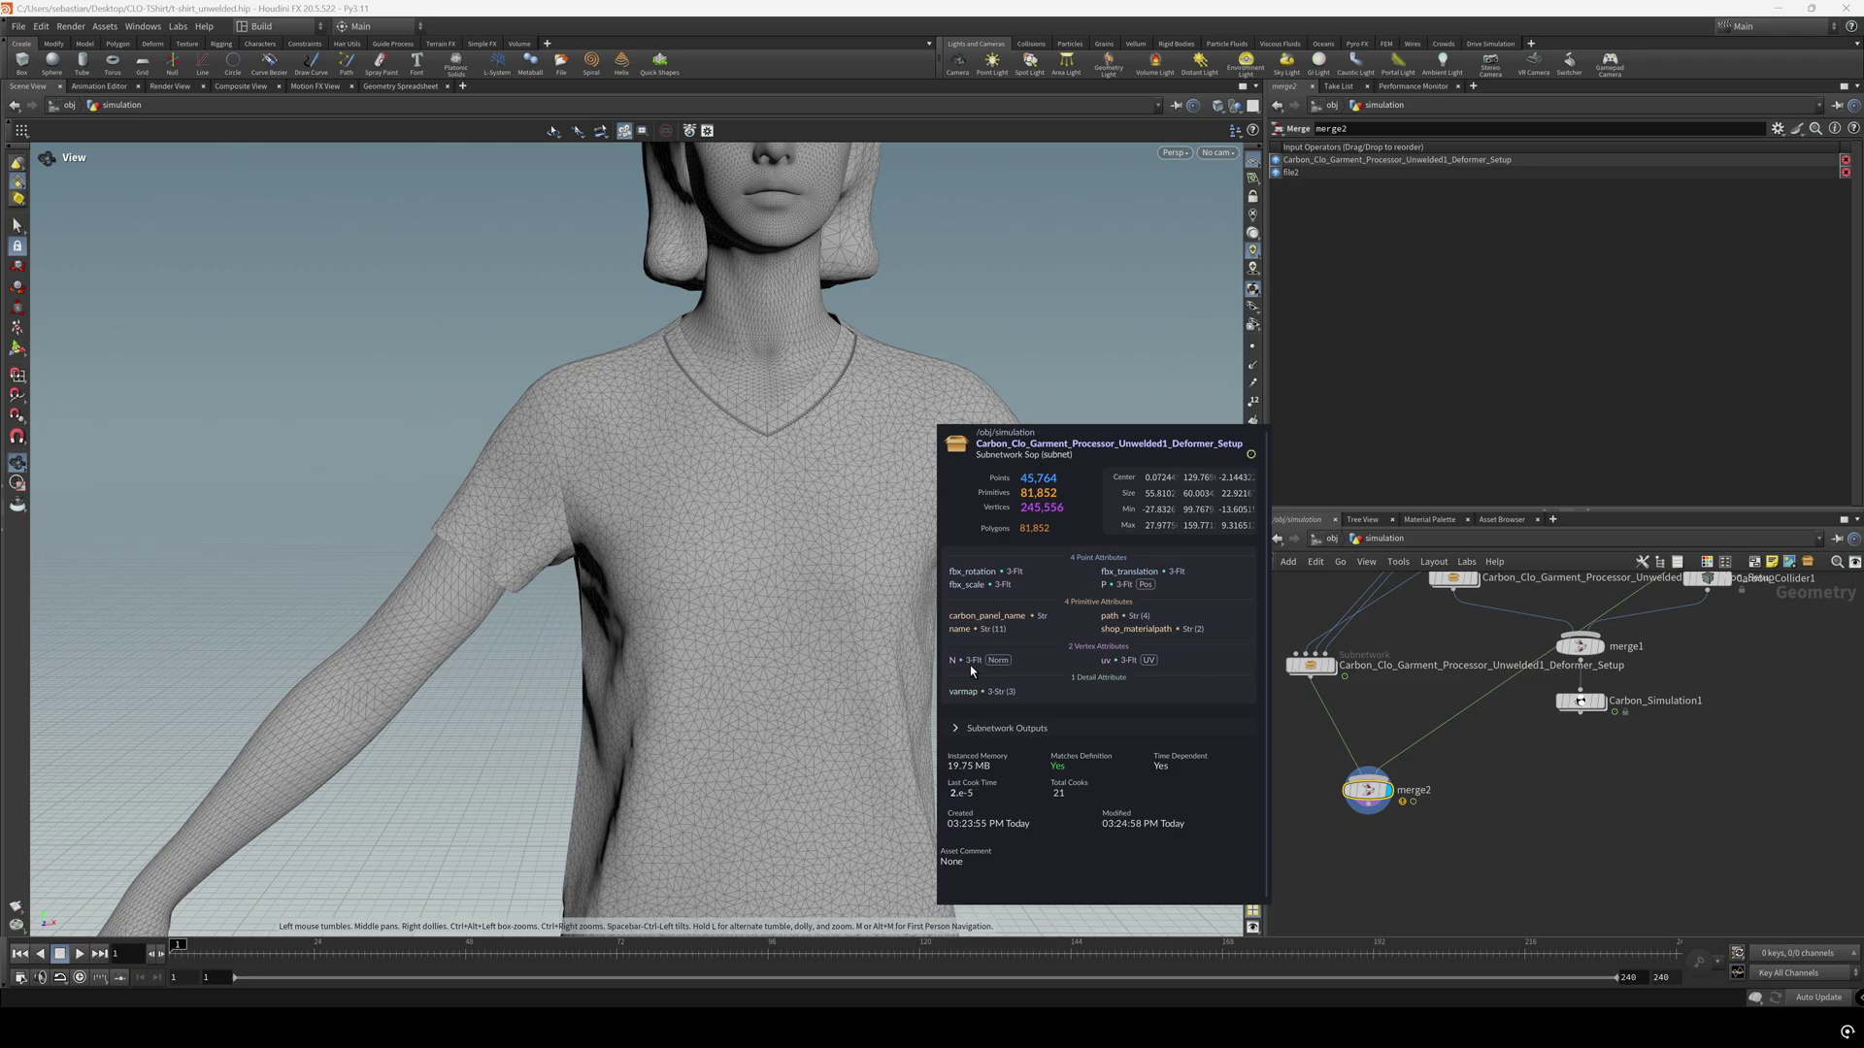
Insert a Normal node between the deformer setup subnet and merge2, and set its cusp angle to 180
middle_drag(1410, 718, 1466, 753)
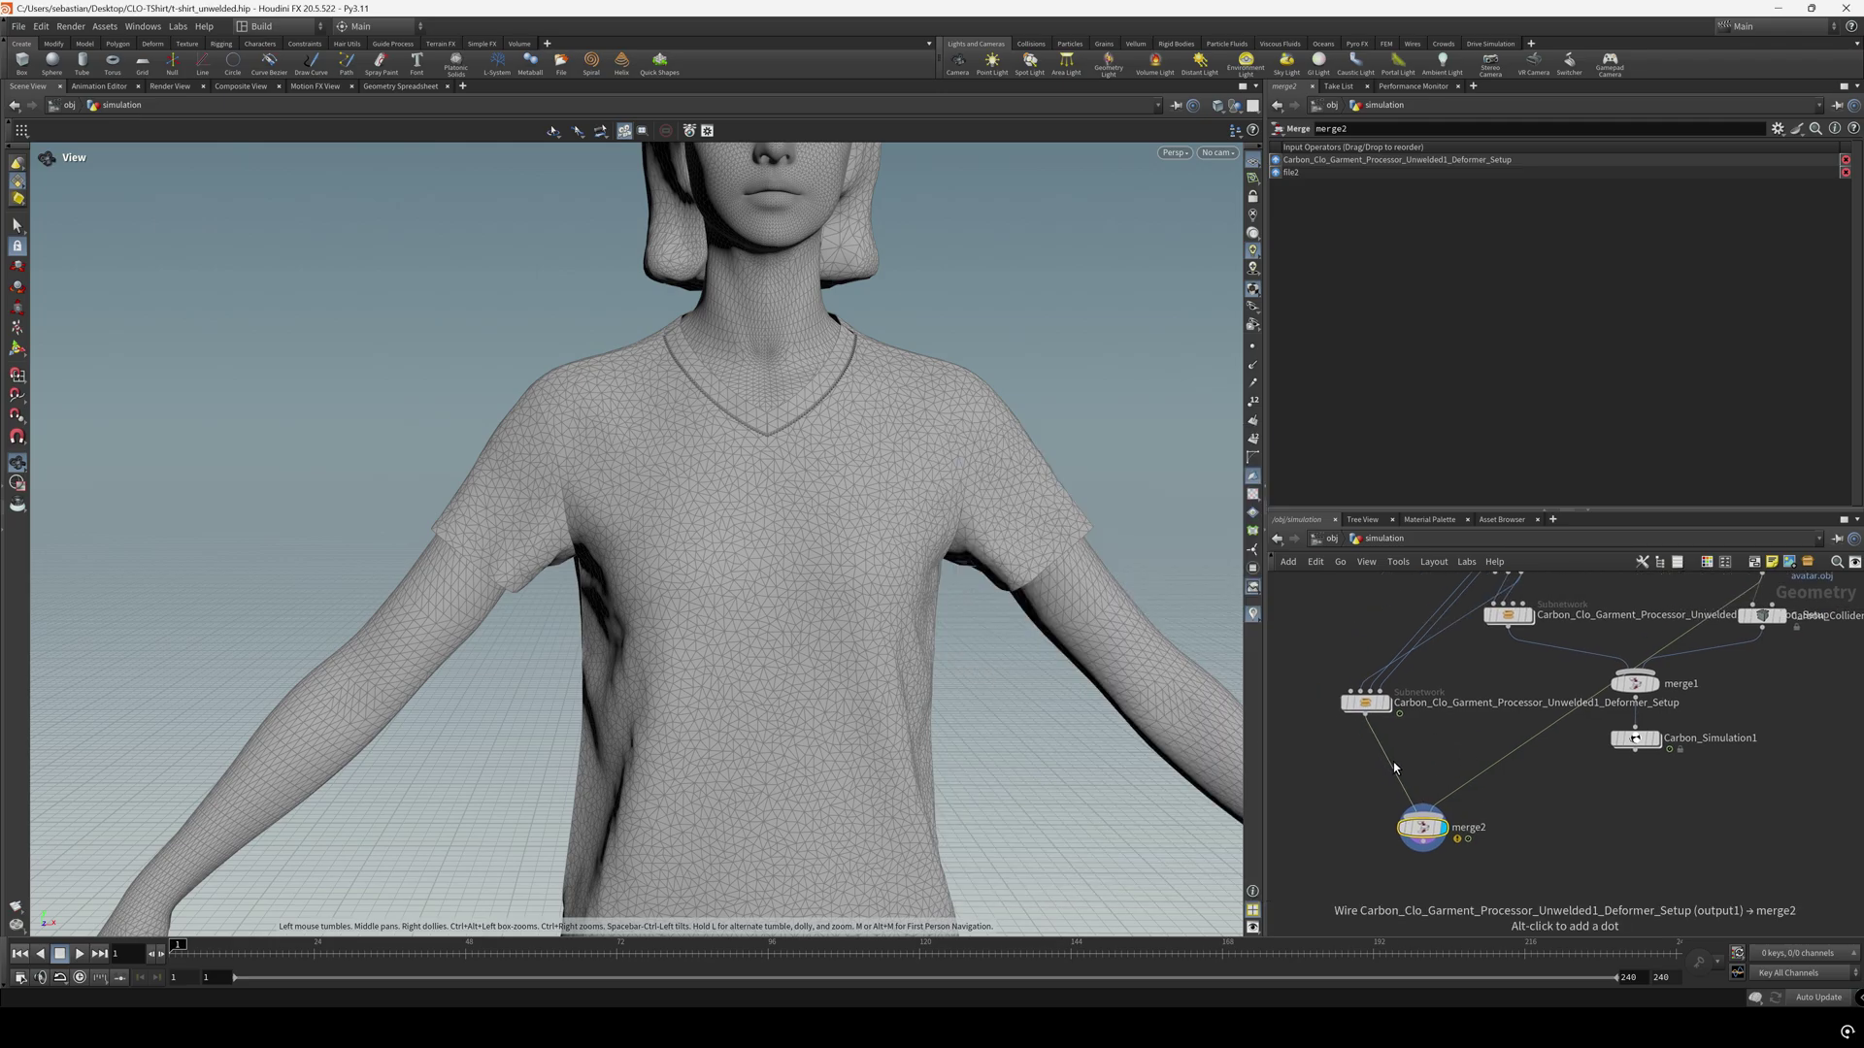
key(Tab)
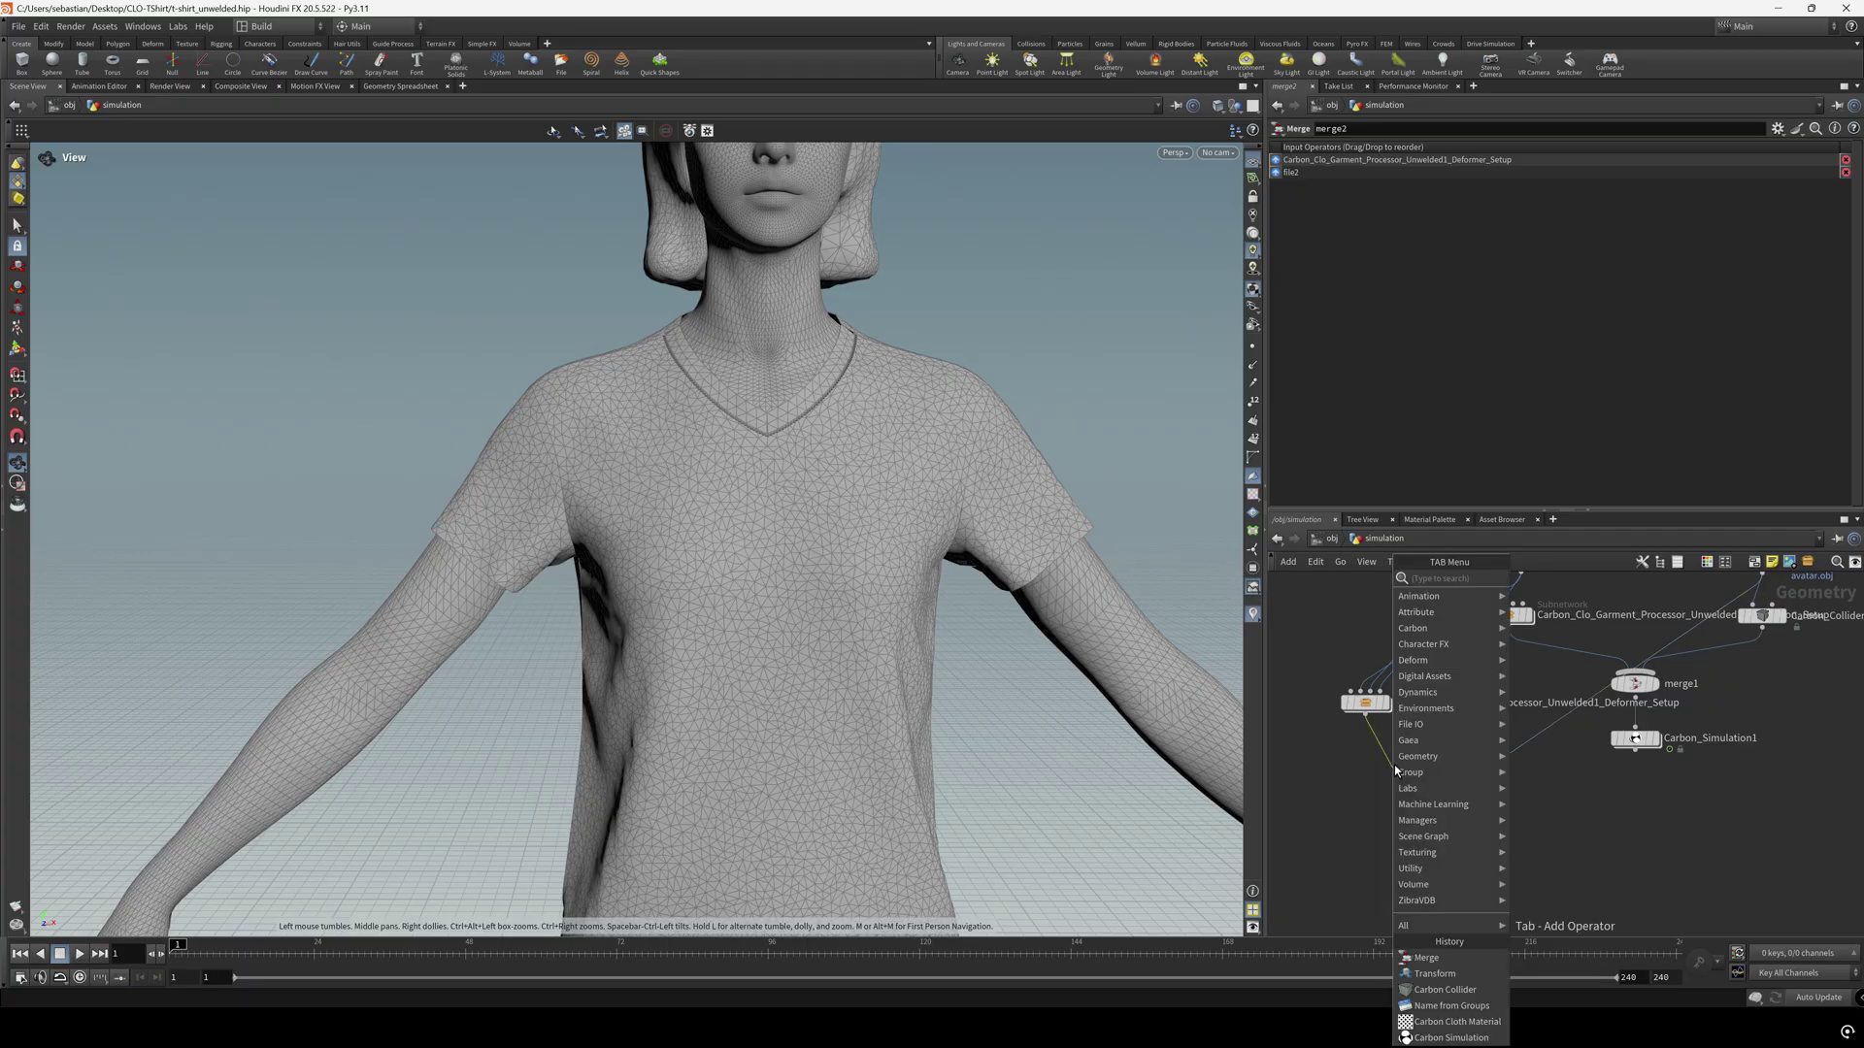
text(nopr)
key(BackSpace)
key(BackSpace)
text(rm)
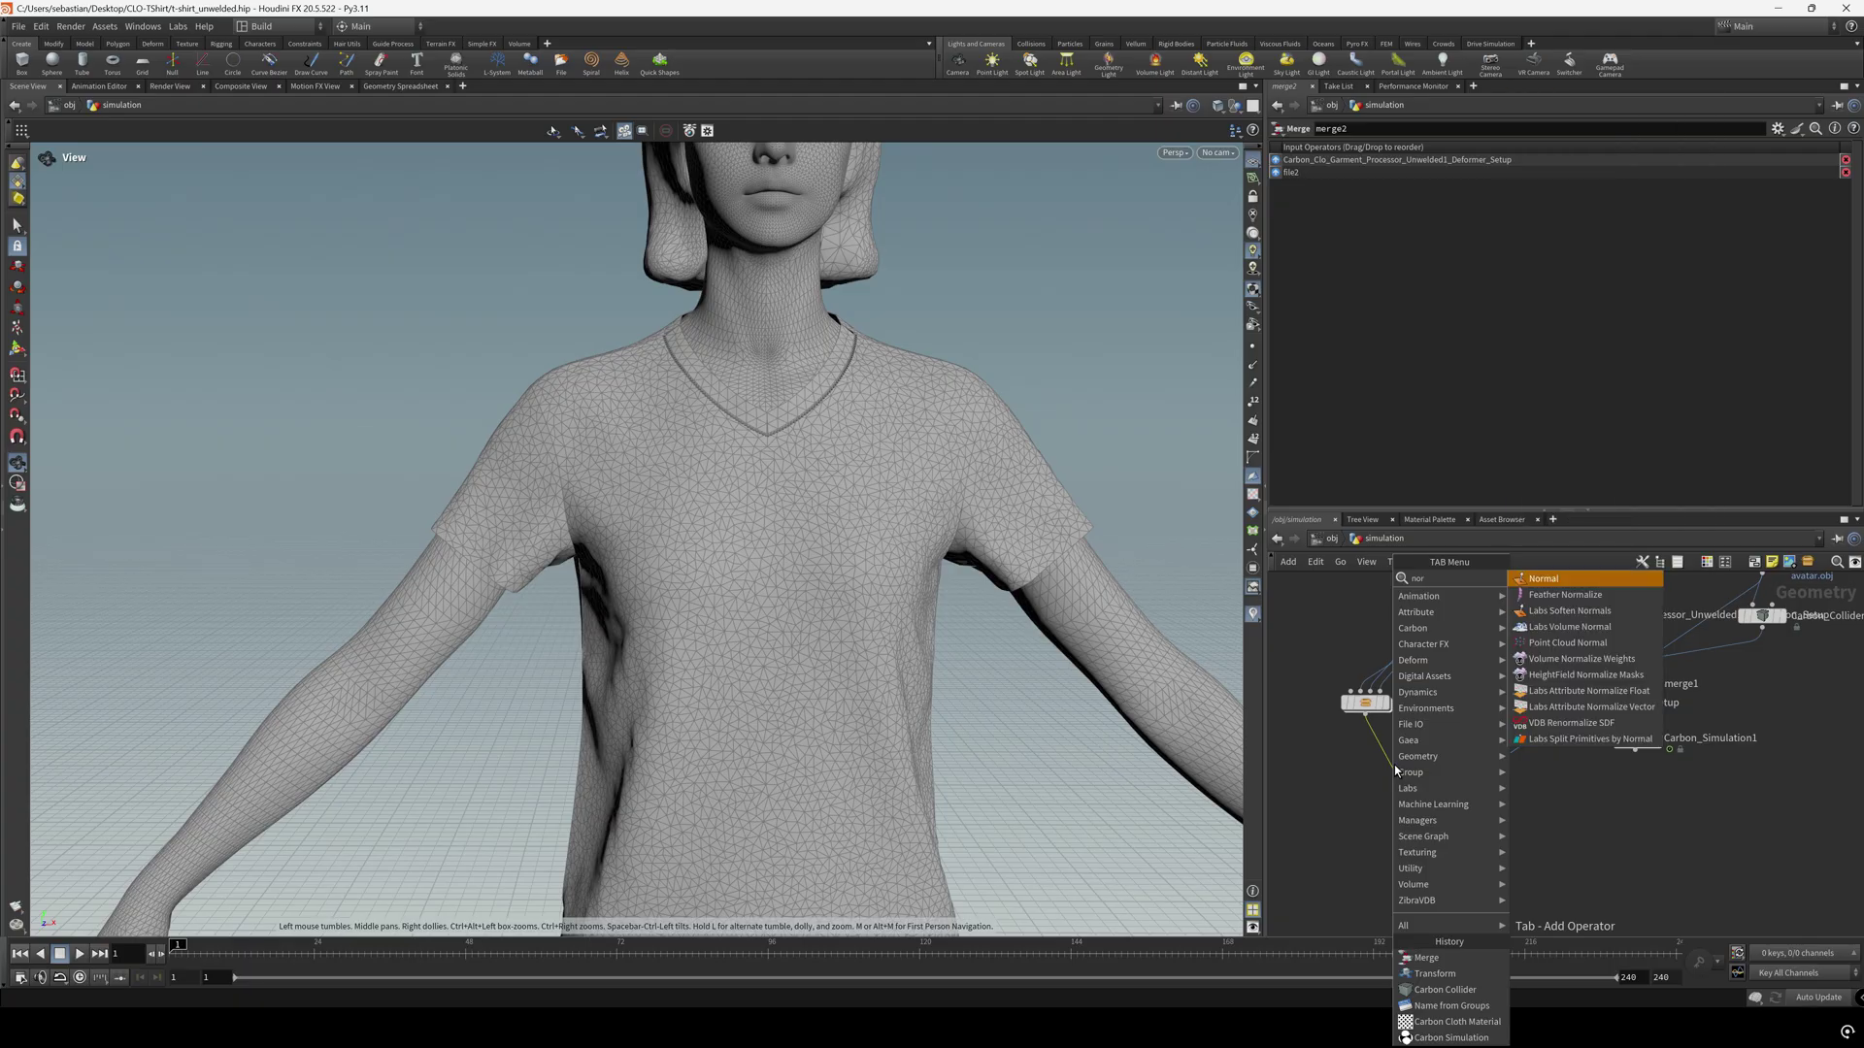
key(Return)
click(1395, 769)
drag(1395, 769, 1381, 769)
drag(1575, 260, 1855, 260)
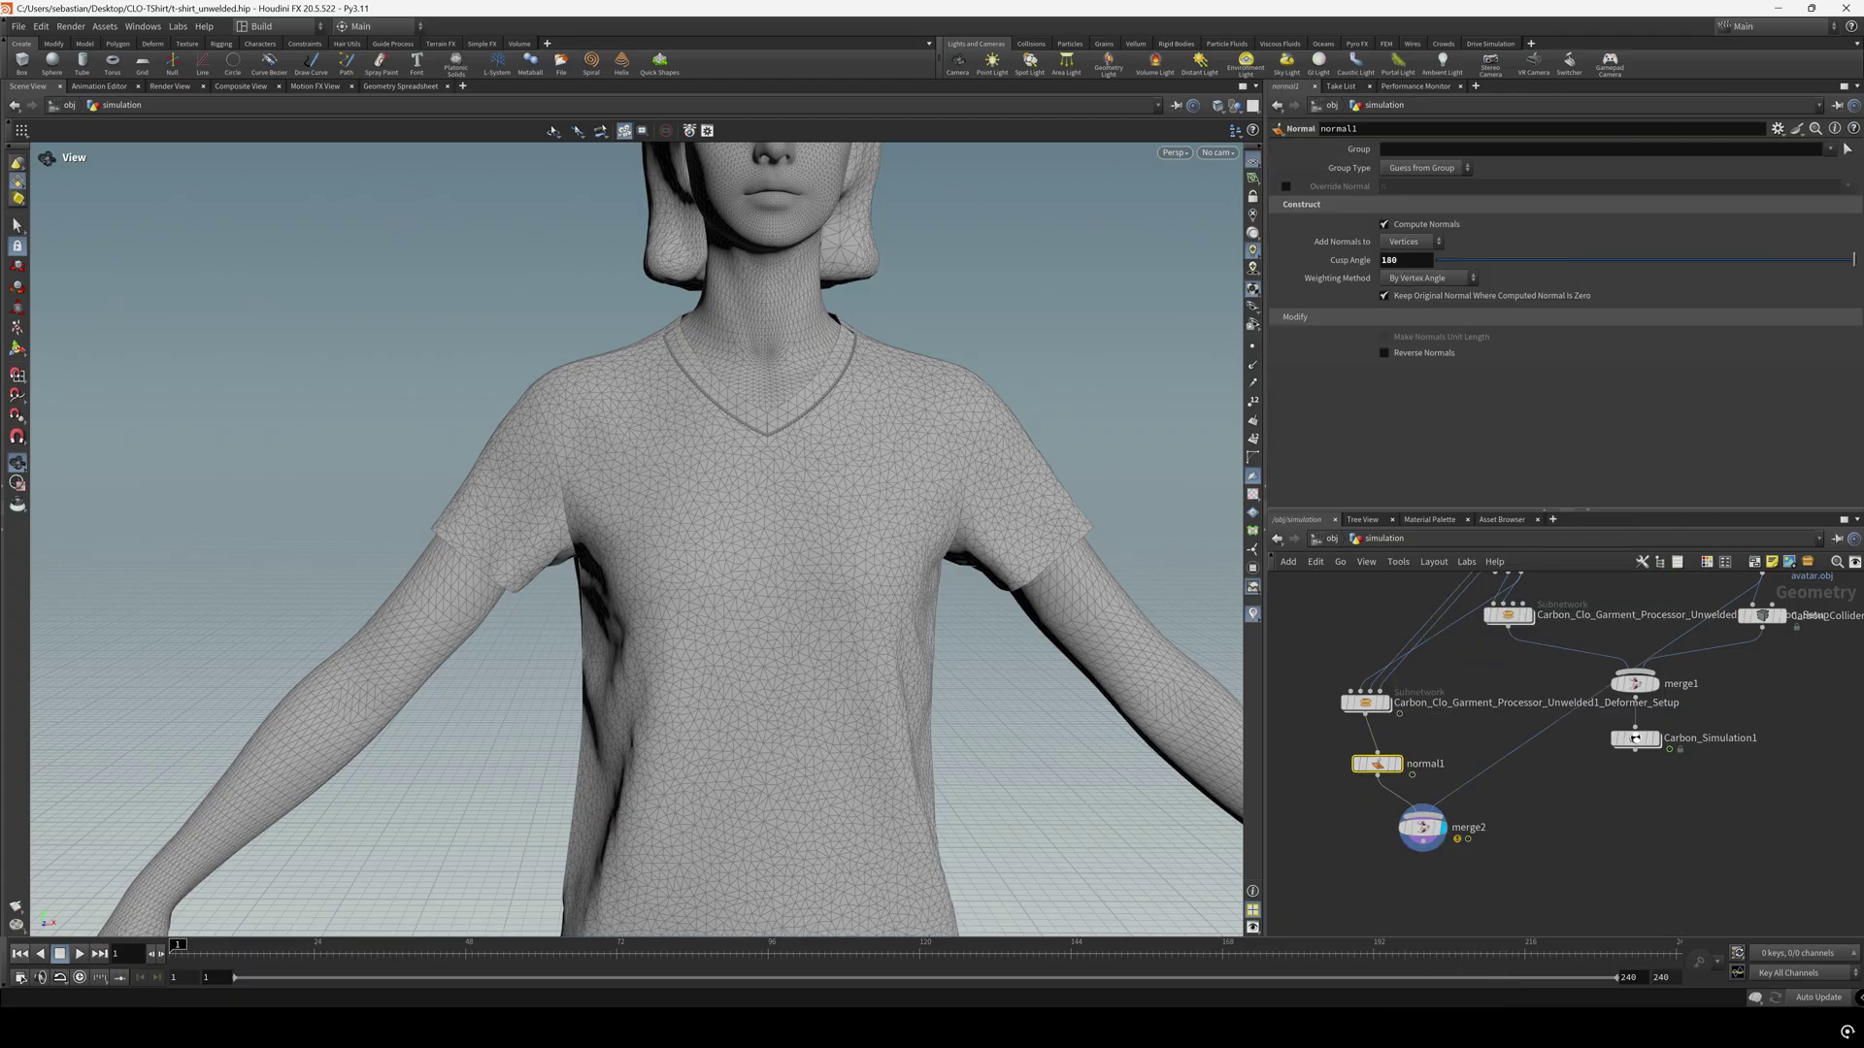
Advance the simulation to frame 14, compare the shirt's shading with normal1 bypassed and active, and return to frame 1
key(Up)
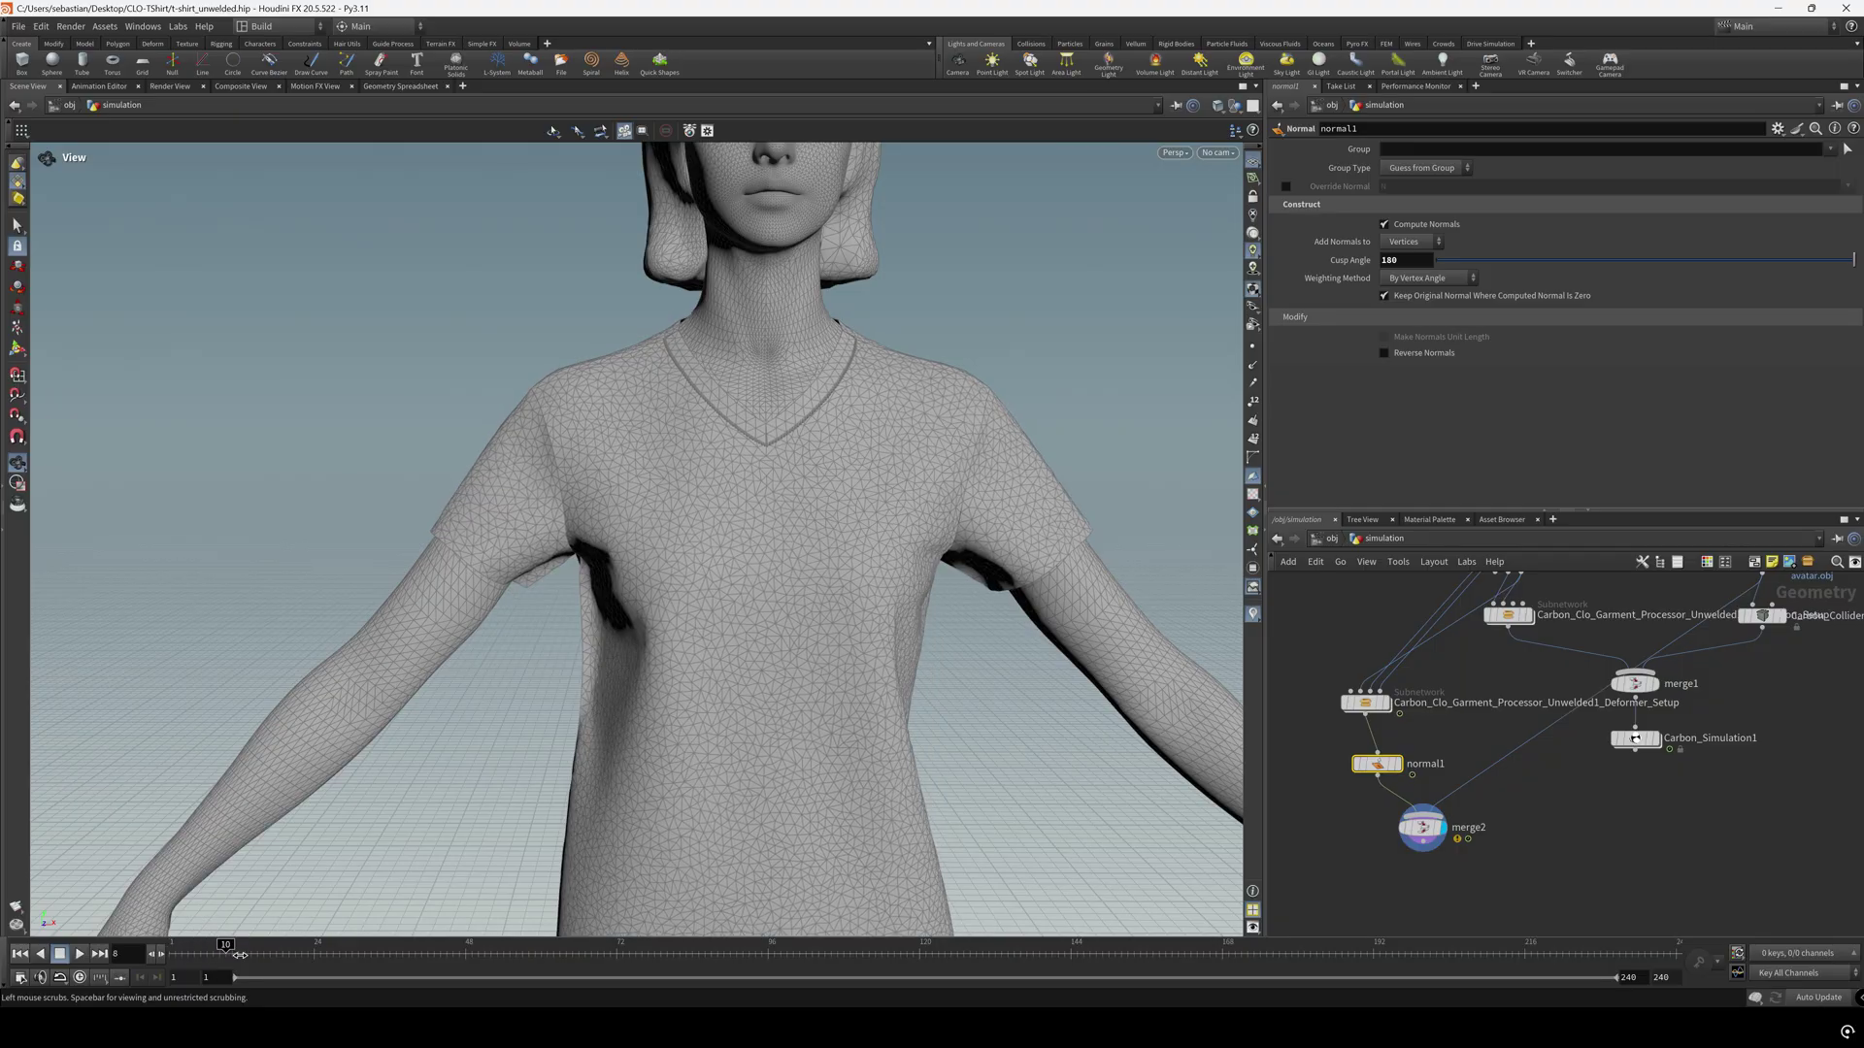
mouse_move(1356, 767)
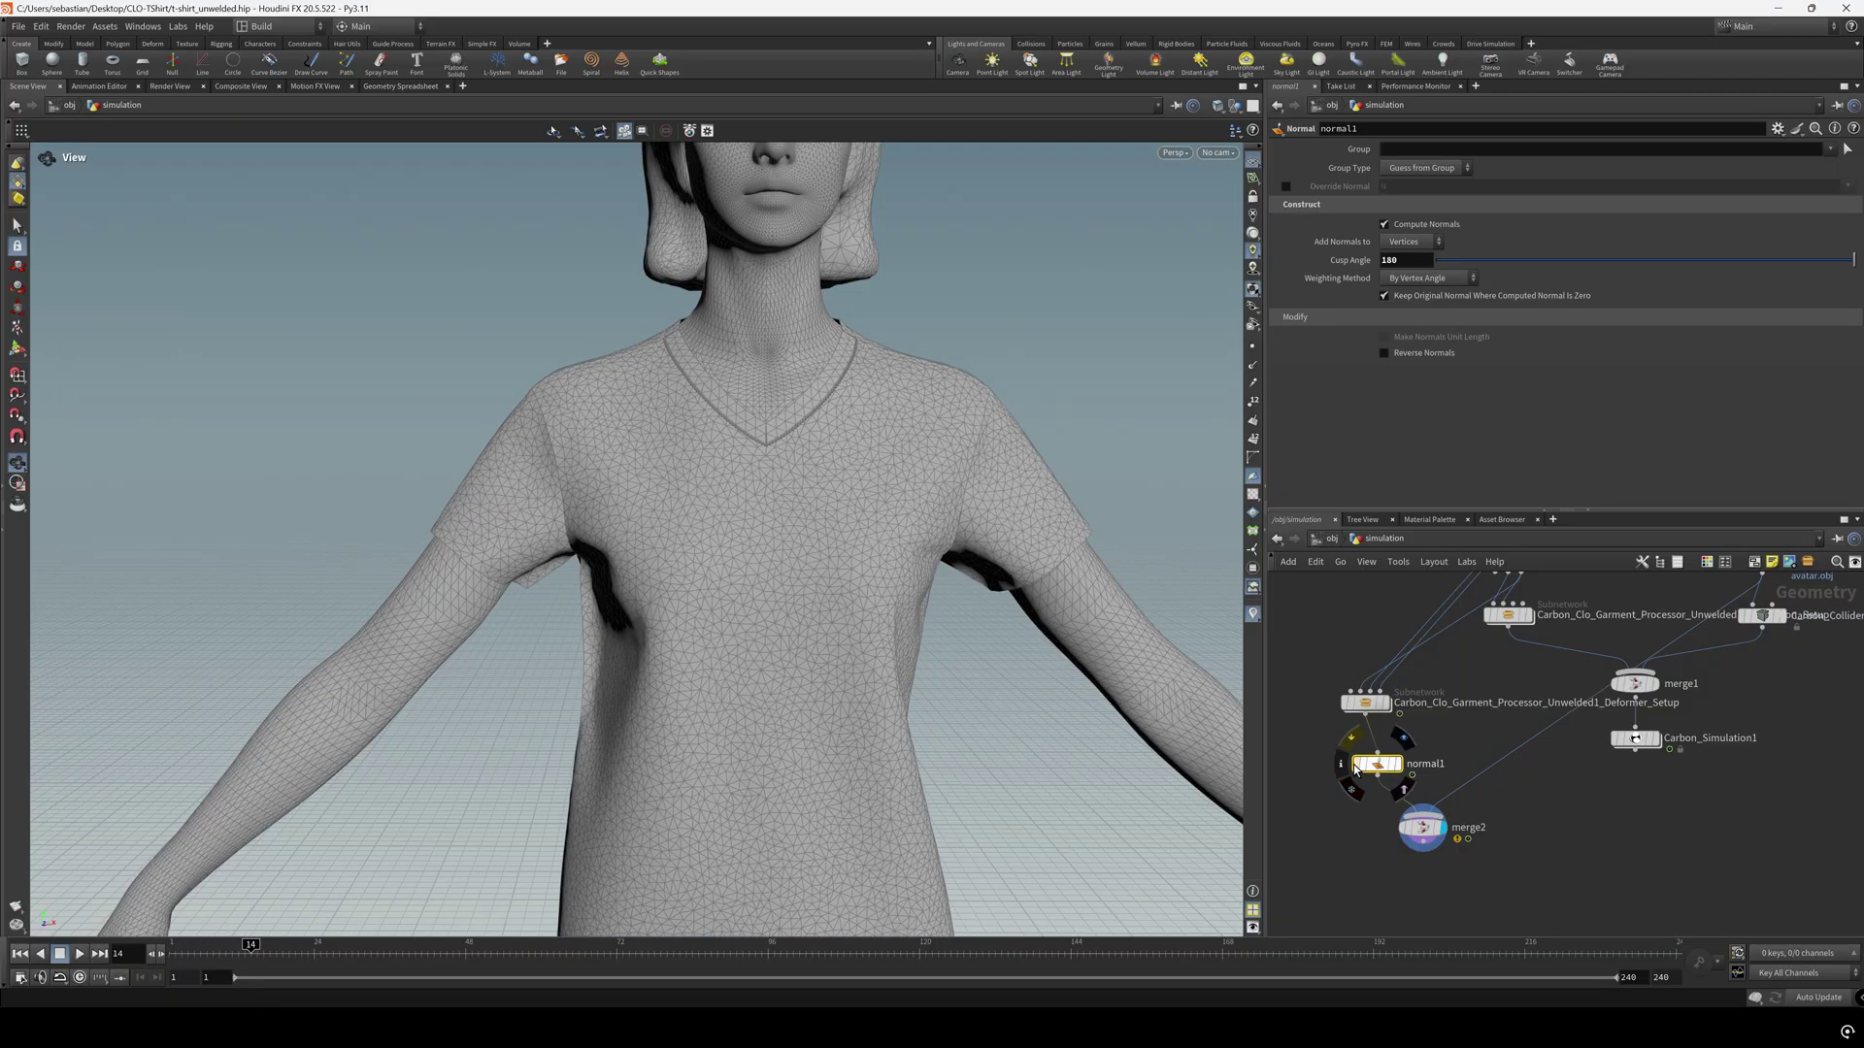
middle_drag(1011, 637, 848, 534)
right_drag(848, 534, 528, 612)
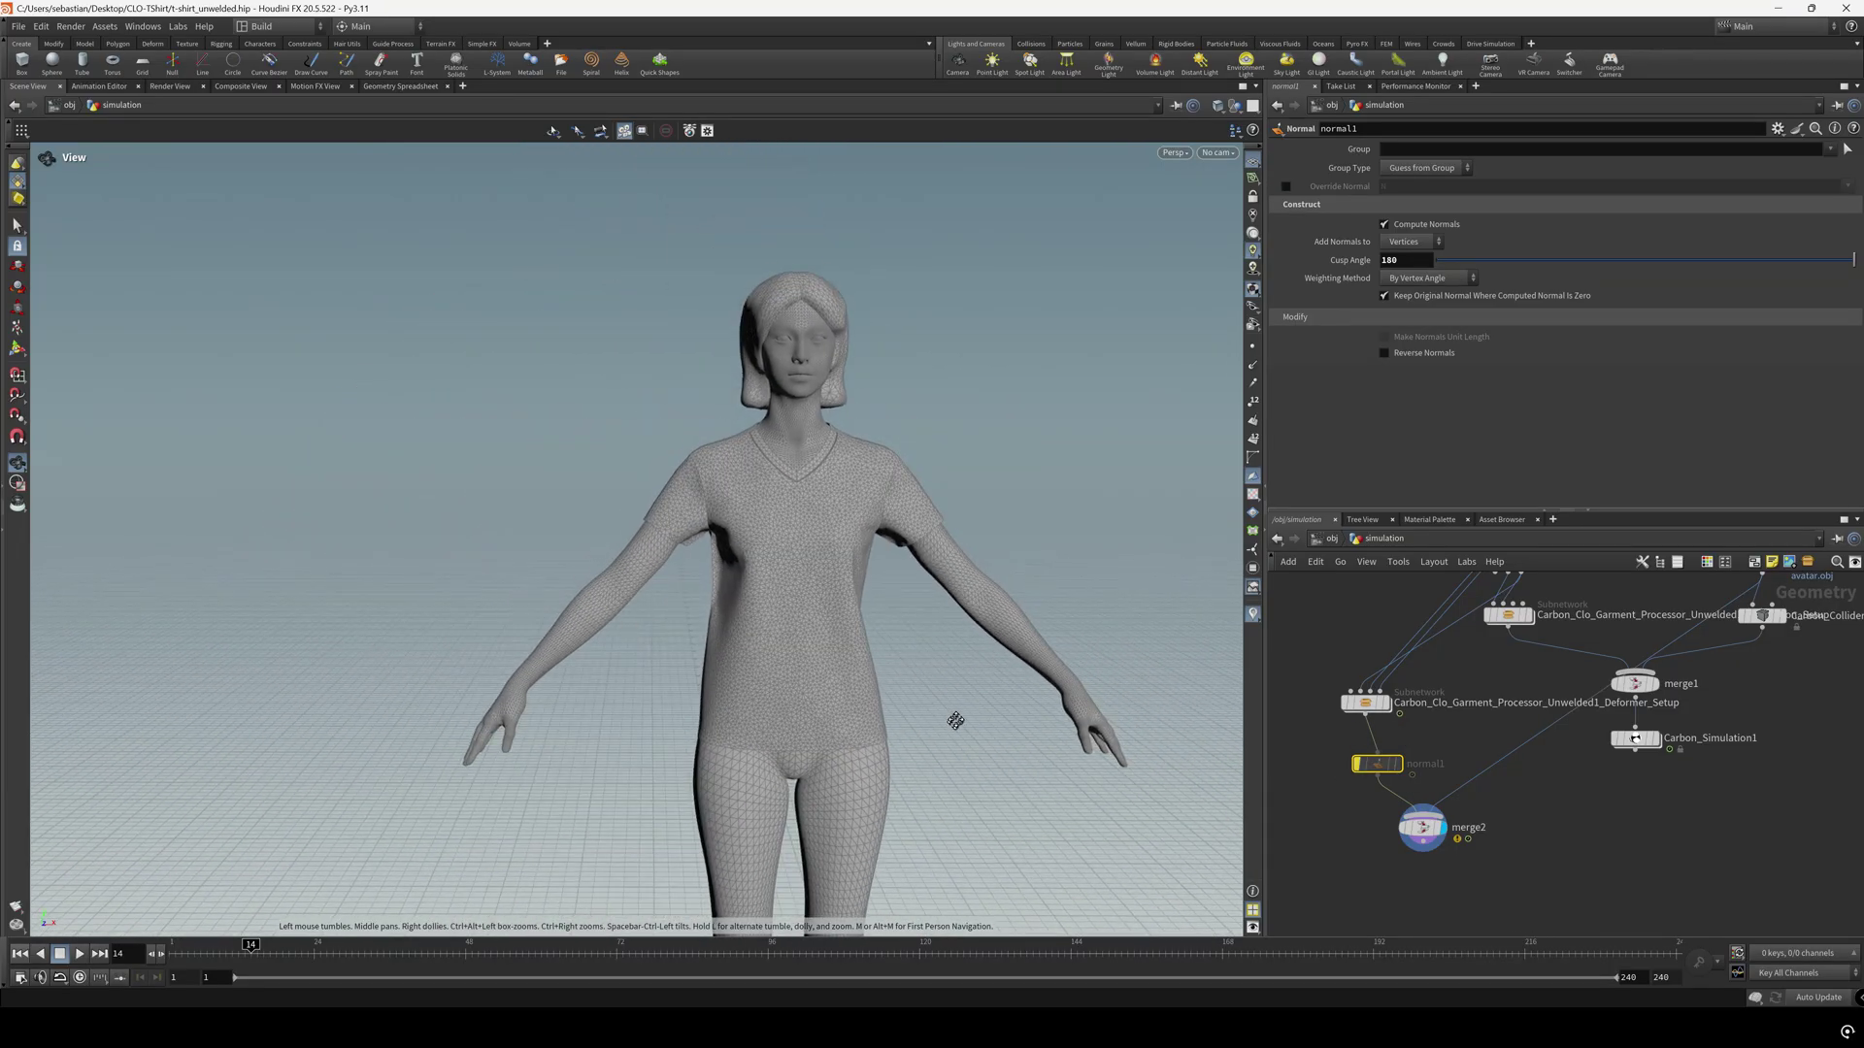
middle_drag(949, 719, 976, 707)
mouse_move(1364, 769)
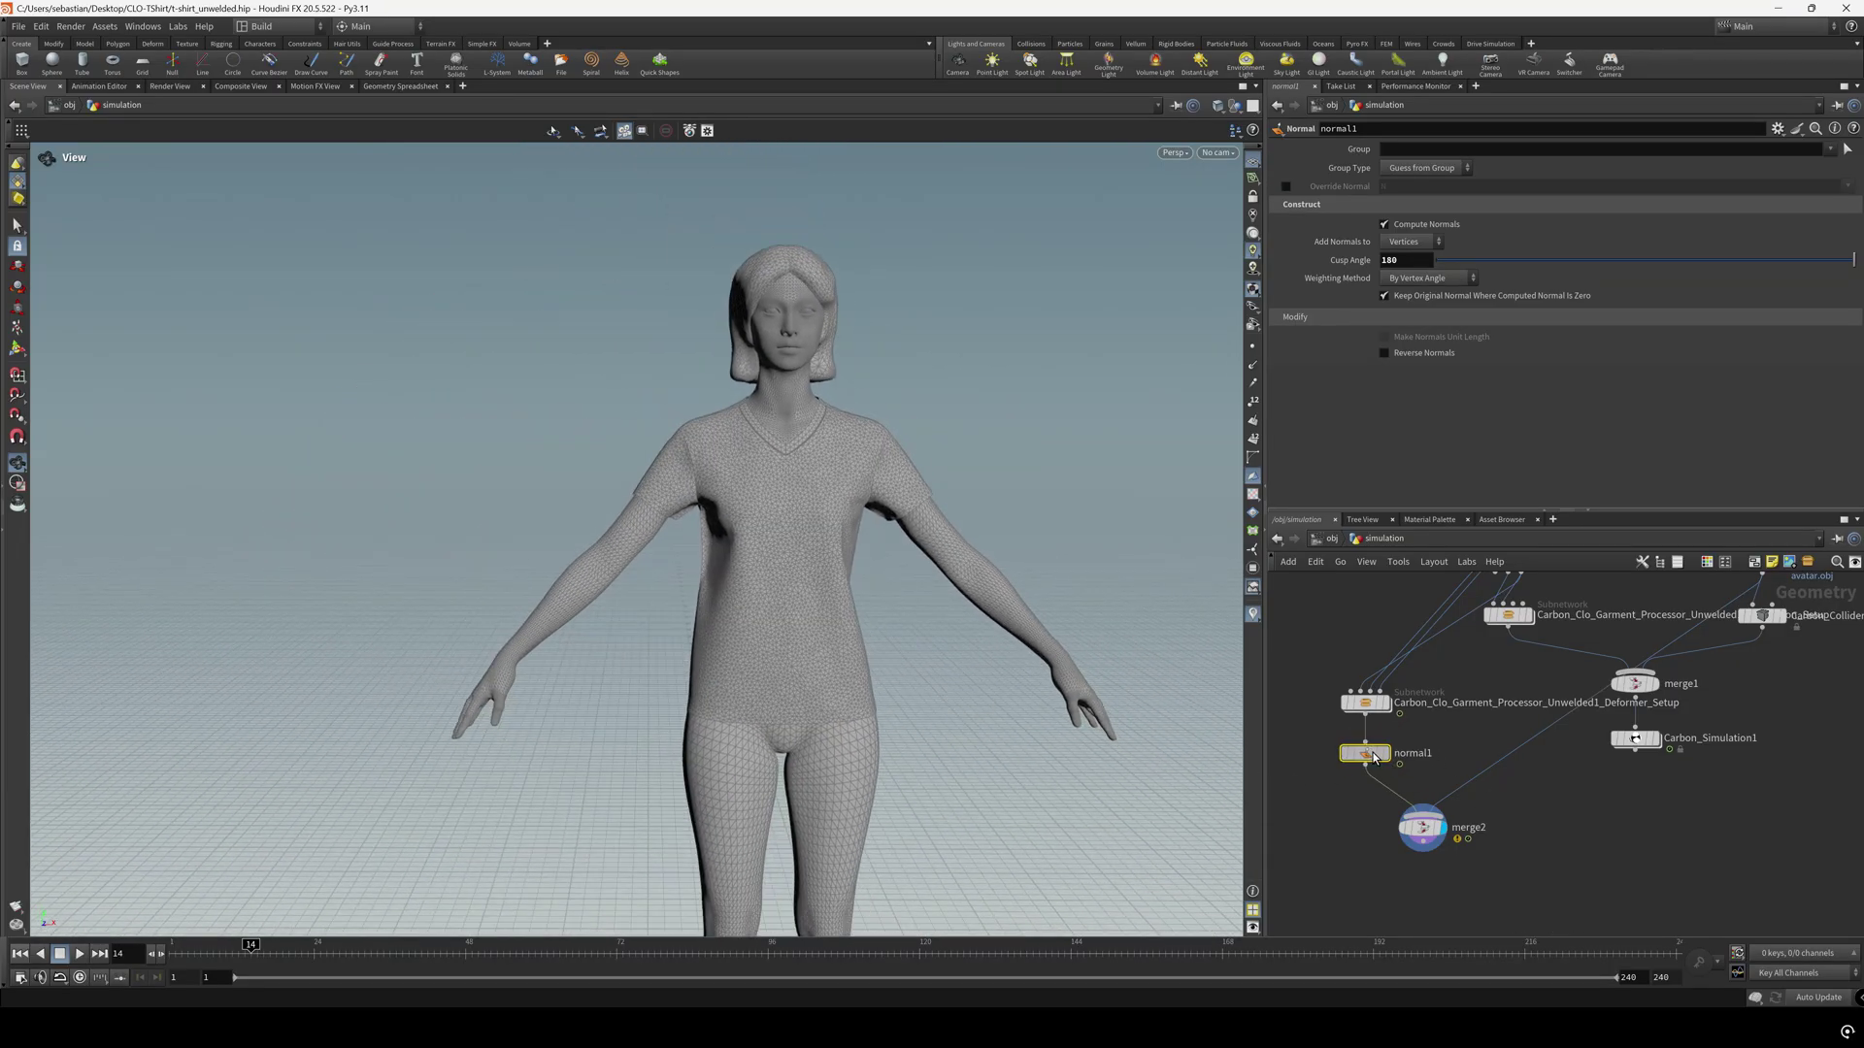
middle_drag(710, 629, 569, 545)
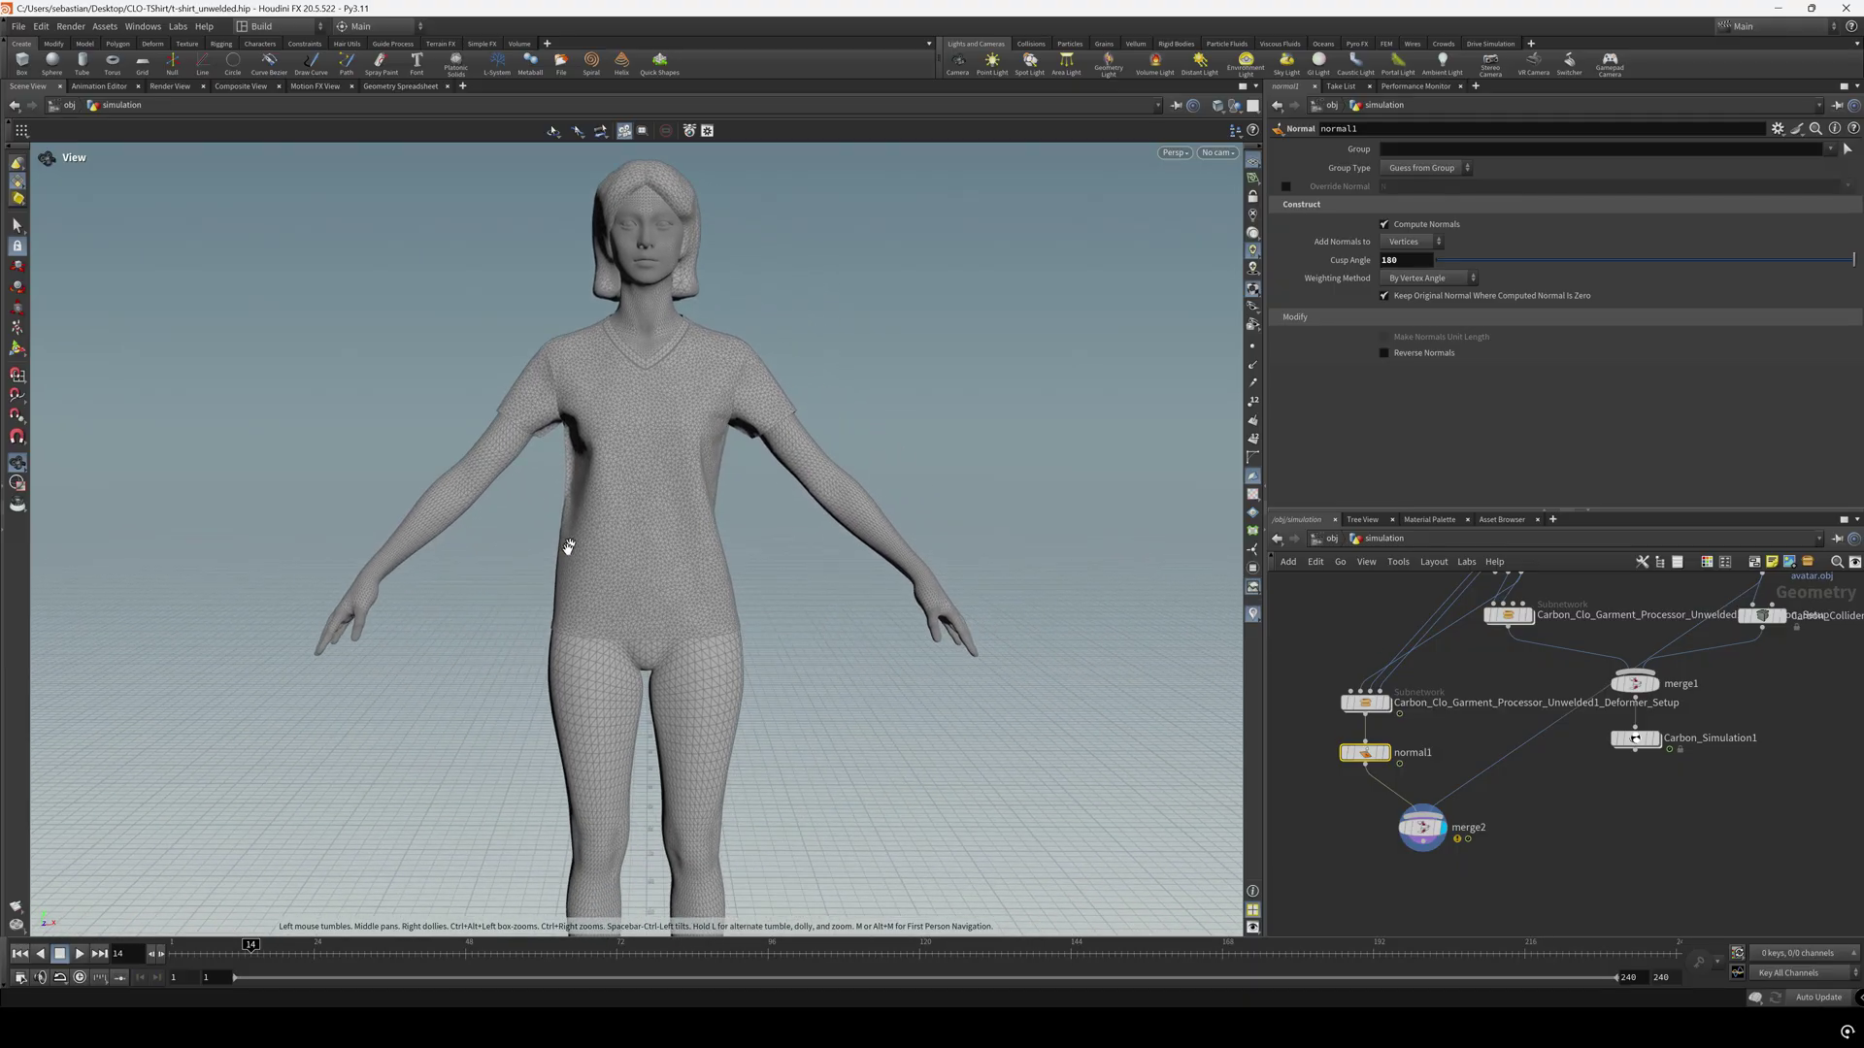
drag(215, 954, 175, 956)
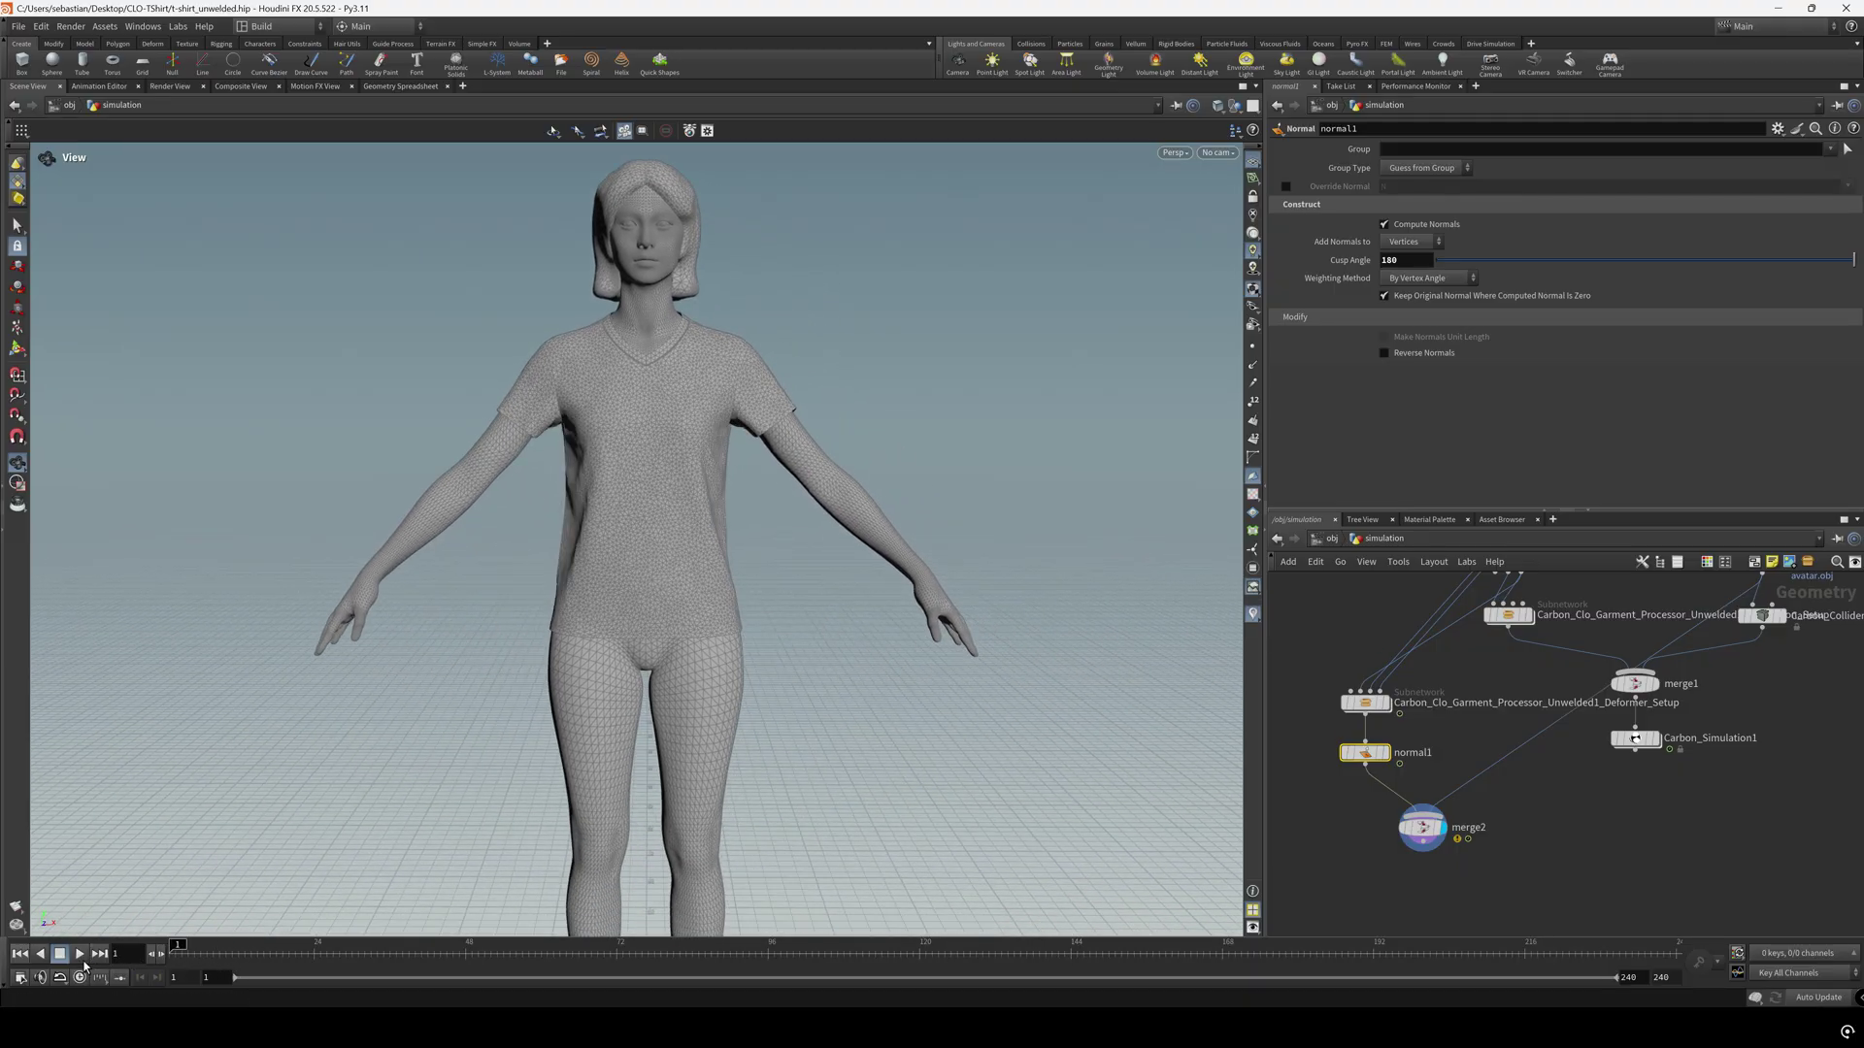
key(h)
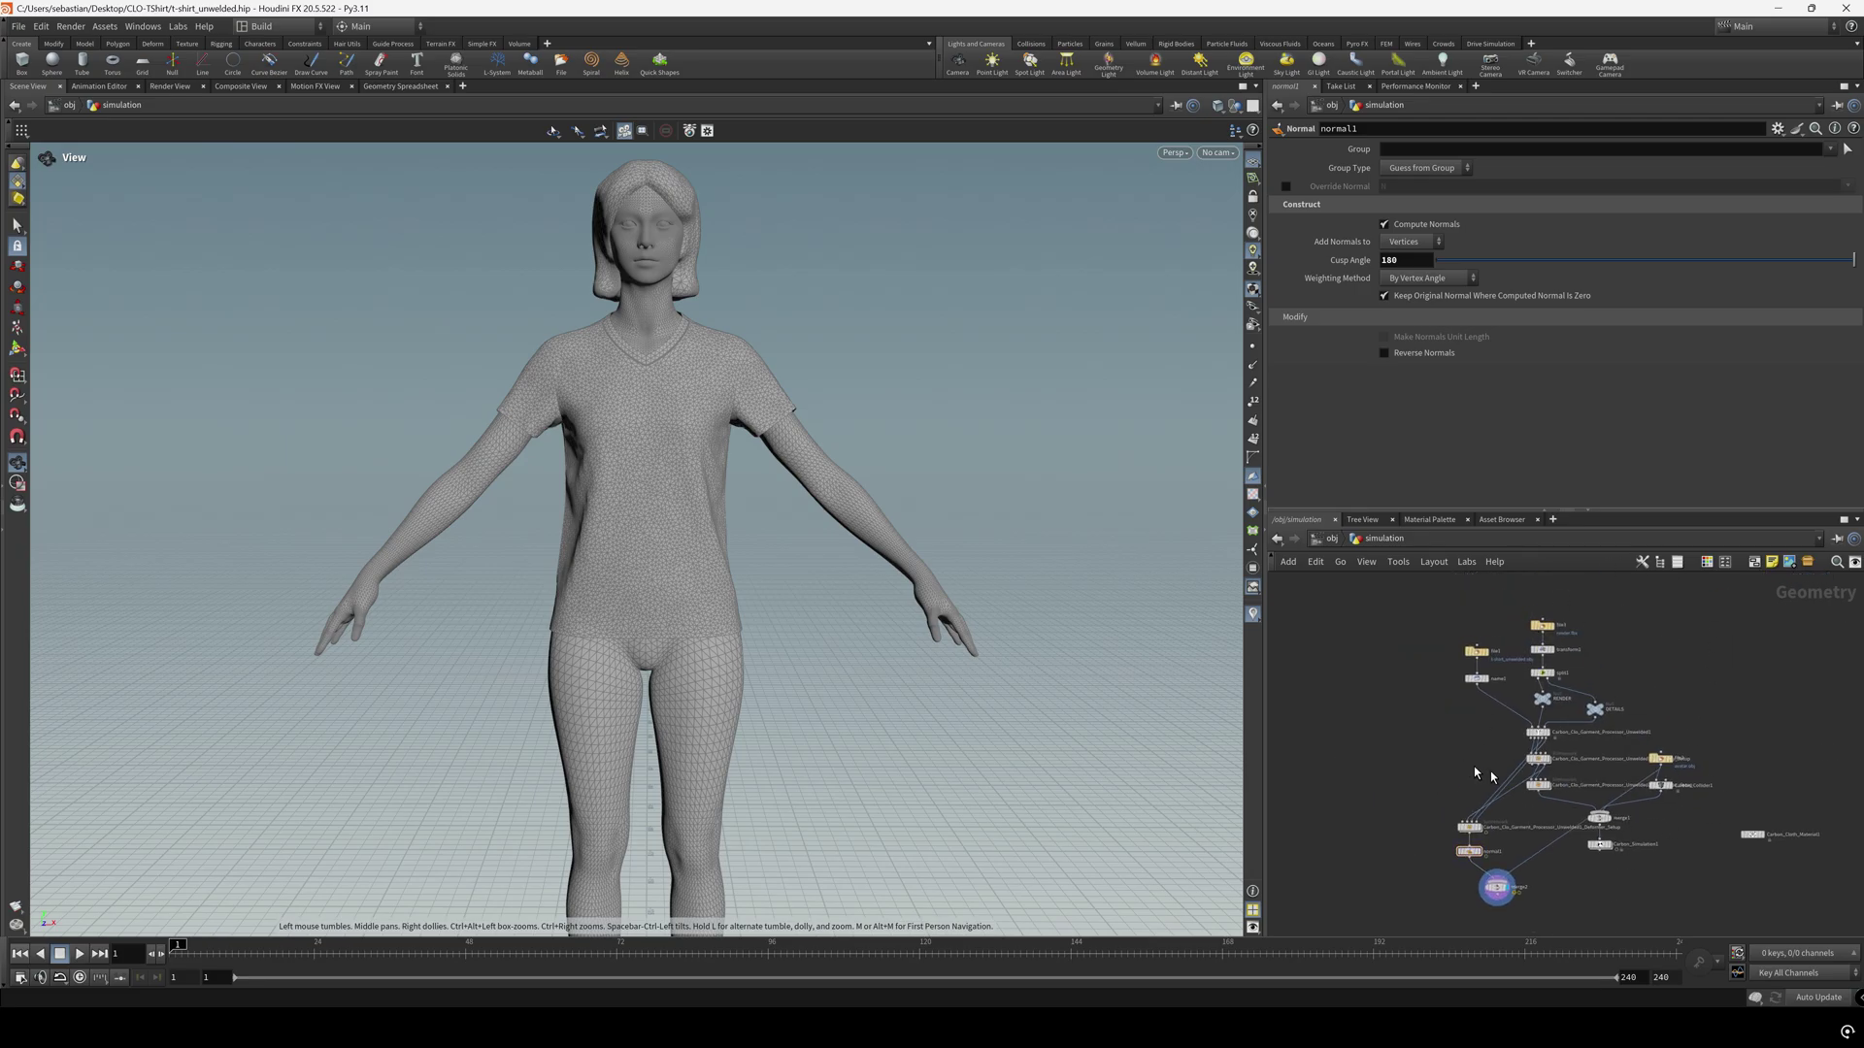
scroll(1537, 783, up, 2)
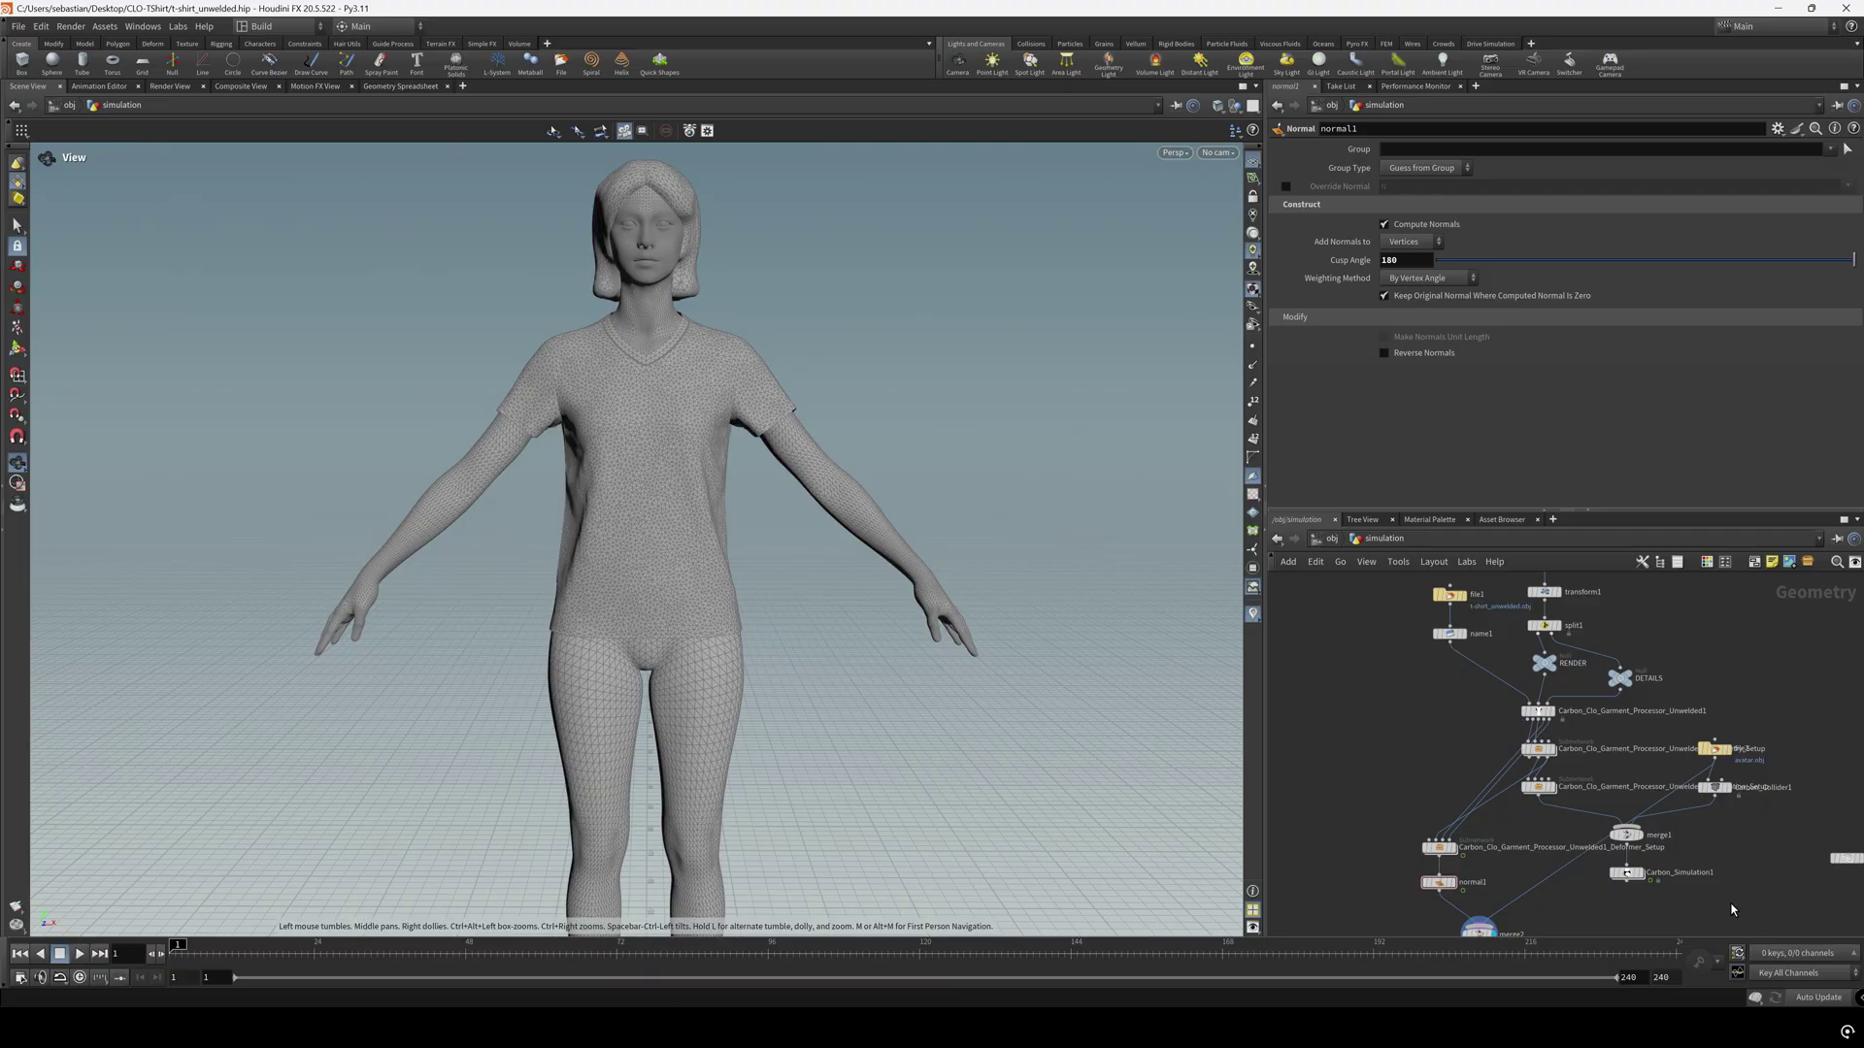
key(h)
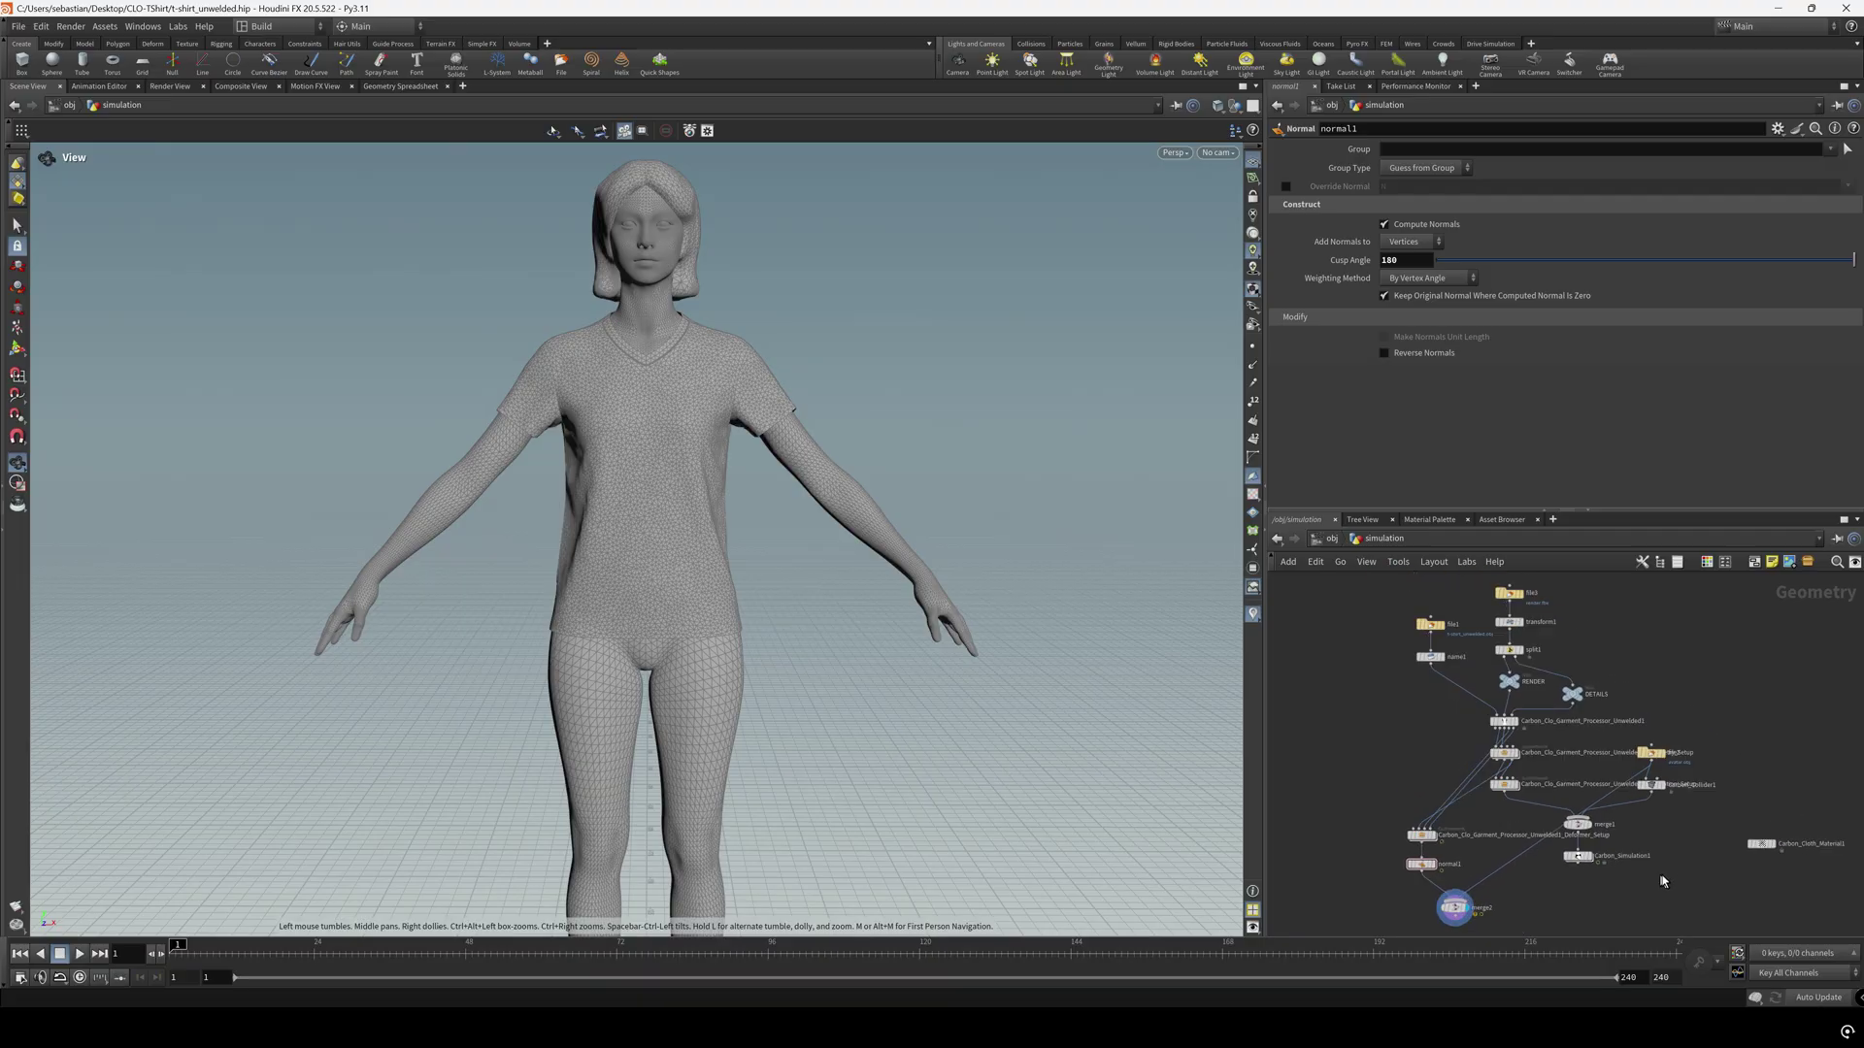